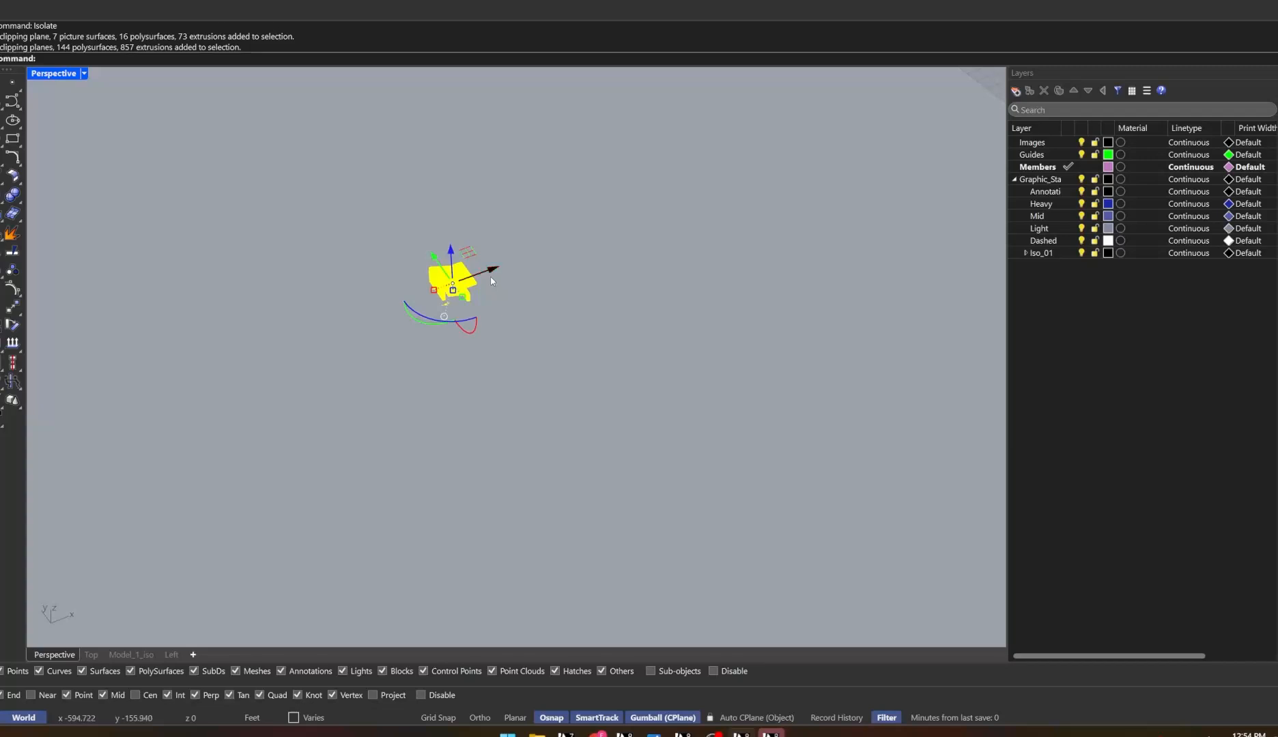
Make a copy of the selected model offset along the X axis and frame the copy in the Perspective view
drag(493, 280, 716, 155)
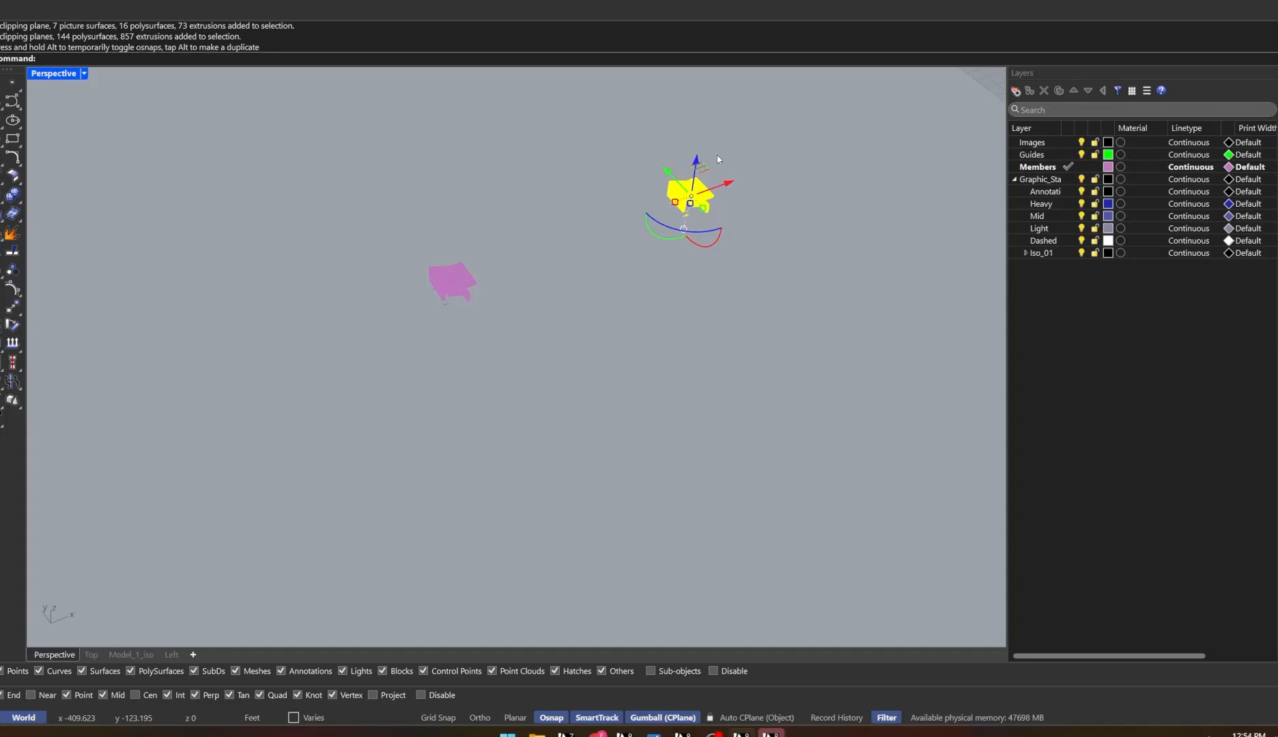
text(zs)
key(Return)
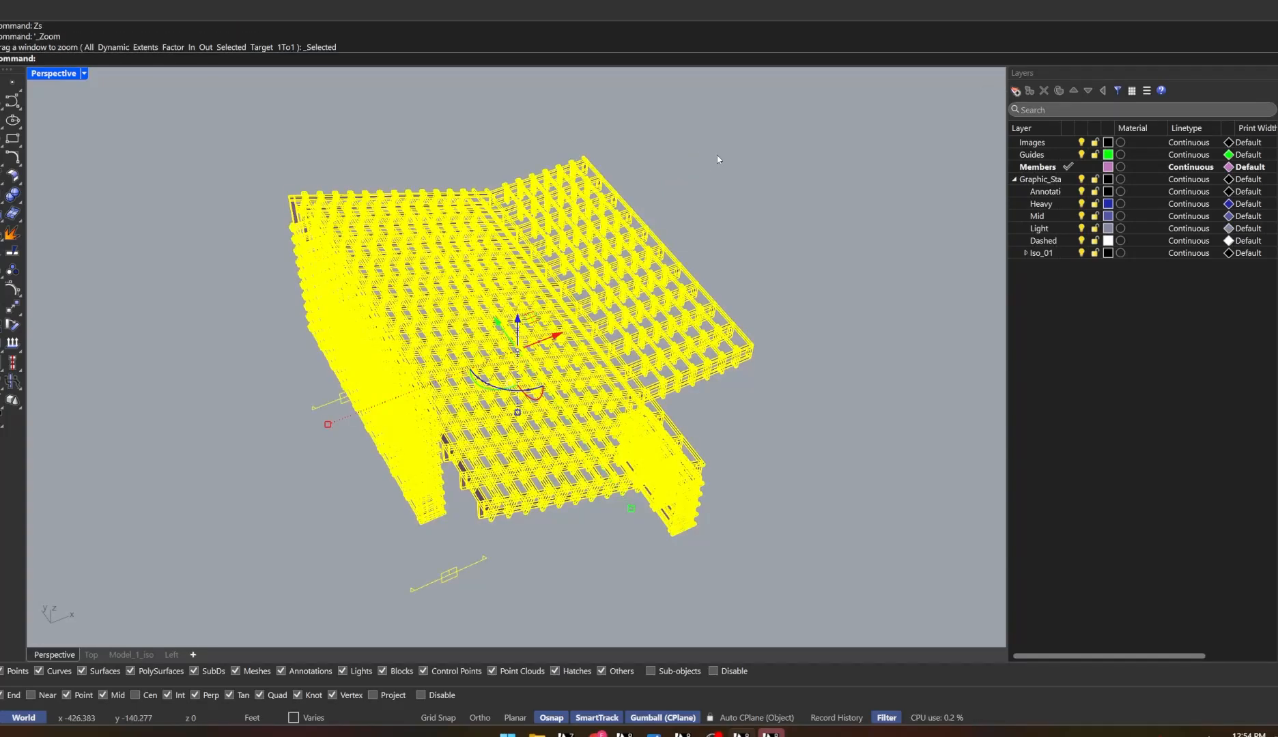
scroll(639, 184, down, 3)
scroll(635, 208, up, 2)
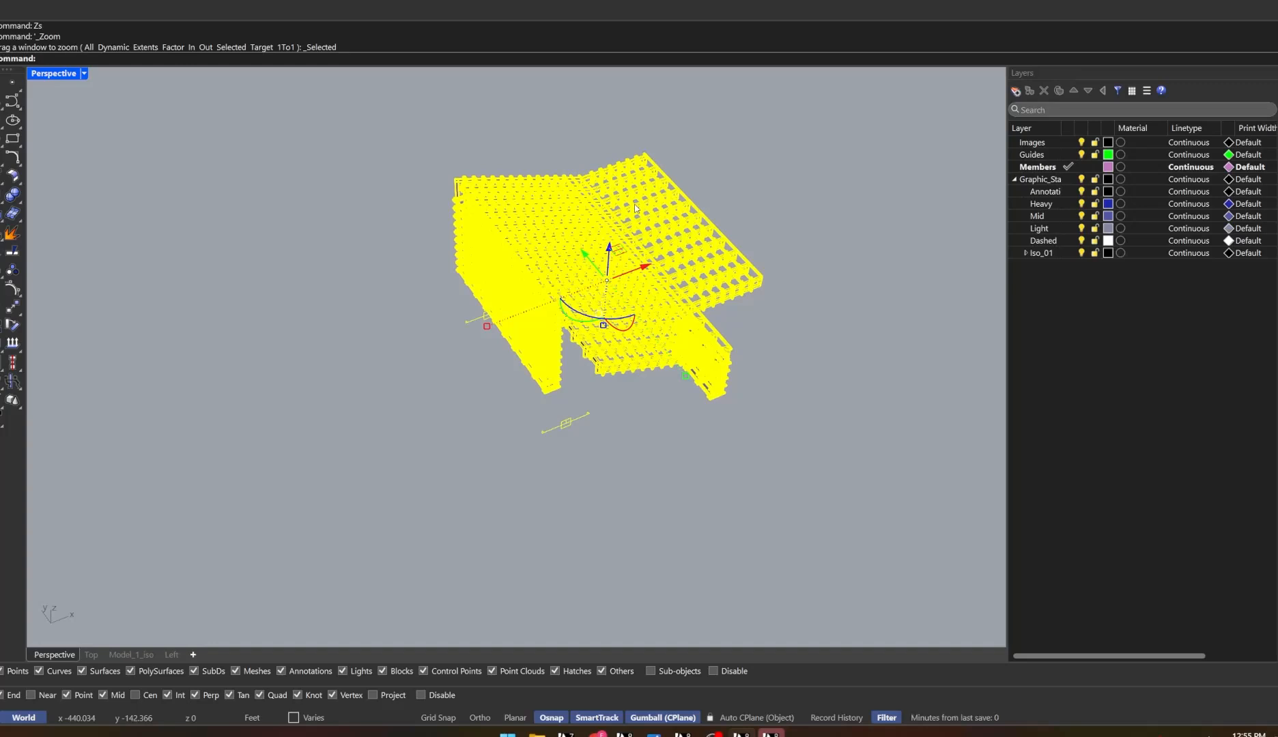
Delete the clipping planes next to the copied model
click(767, 328)
right_drag(766, 327, 788, 292)
click(575, 411)
key(Delete)
click(461, 341)
key(Escape)
Select the whole copied model and frame it in a parallel Top view
drag(850, 562, 298, 82)
text(Zs)
key(Return)
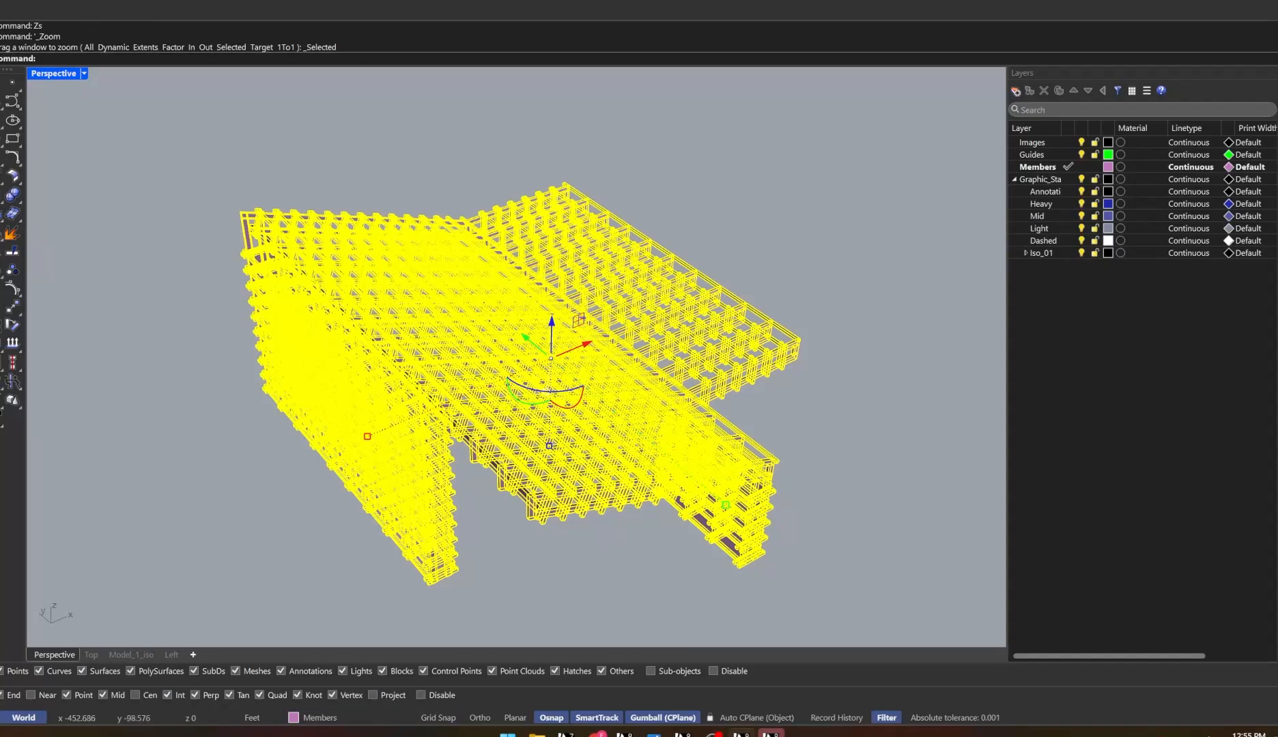
click(39, 1)
mouse_move(105, 82)
click(270, 83)
text(Zs)
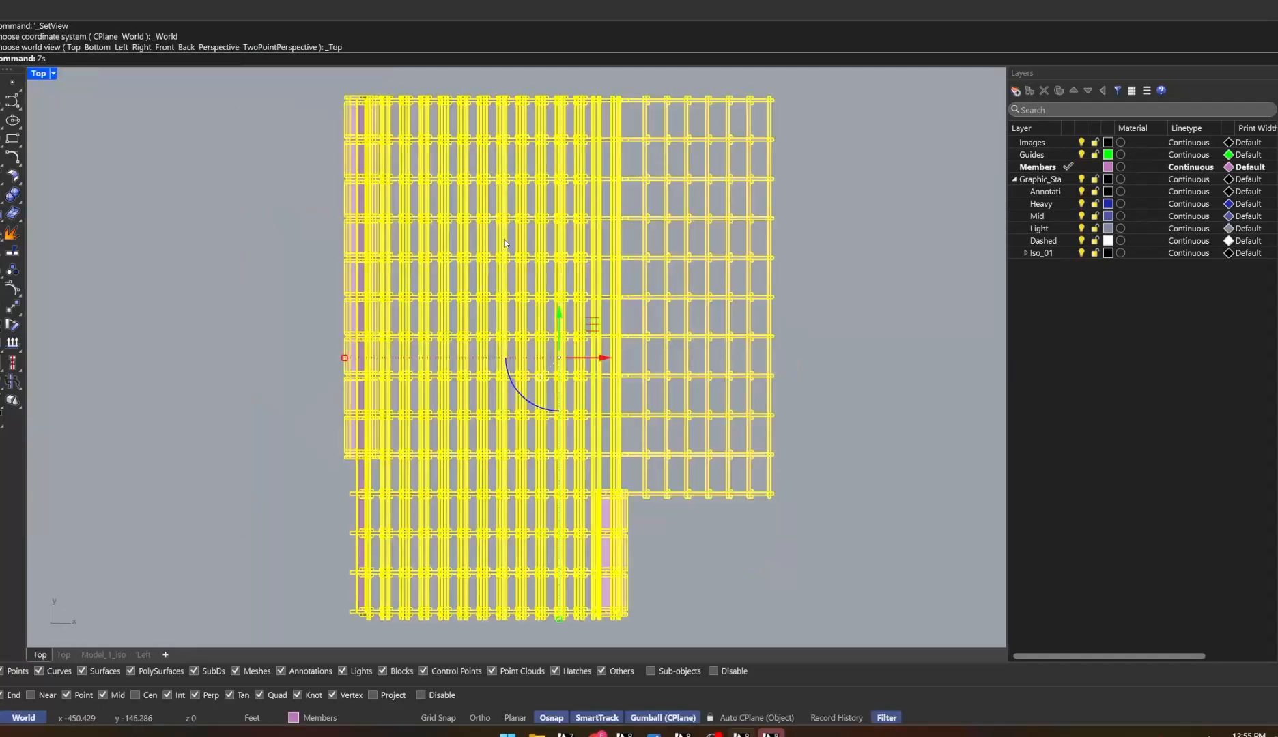
key(Return)
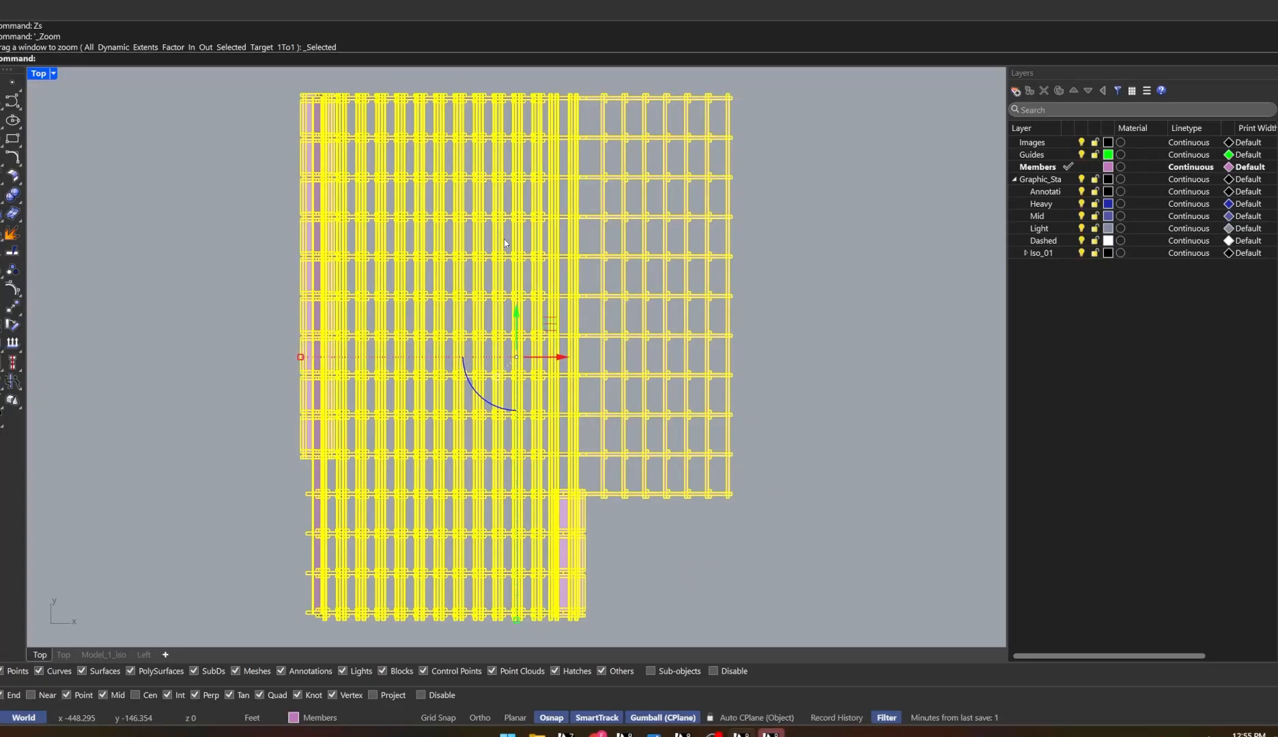
Set up a Make2D of the Top view that maintains source layers, without hidden lines and with a viewport rectangle
text(Make2D)
key(Return)
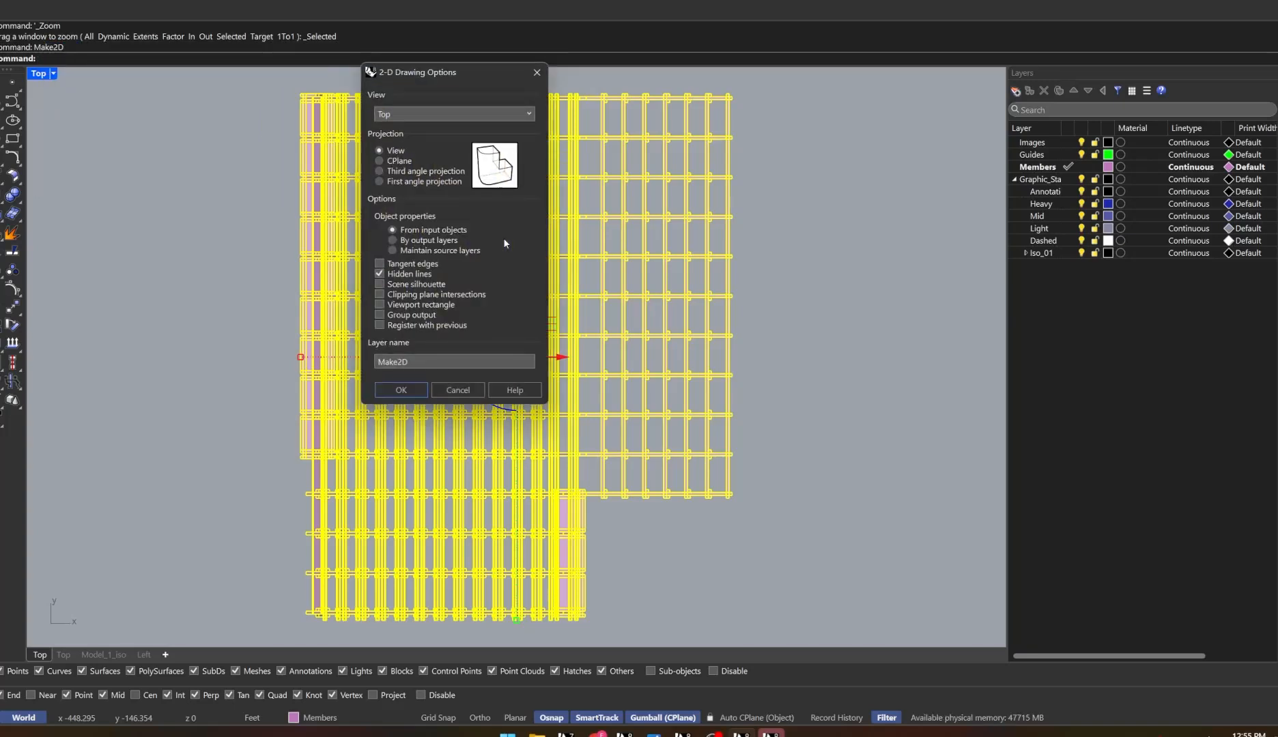
click(380, 275)
click(379, 305)
Generate the 2D drawing on a layer named Roof_plan and collapse that layer's sublayers
double_click(420, 361)
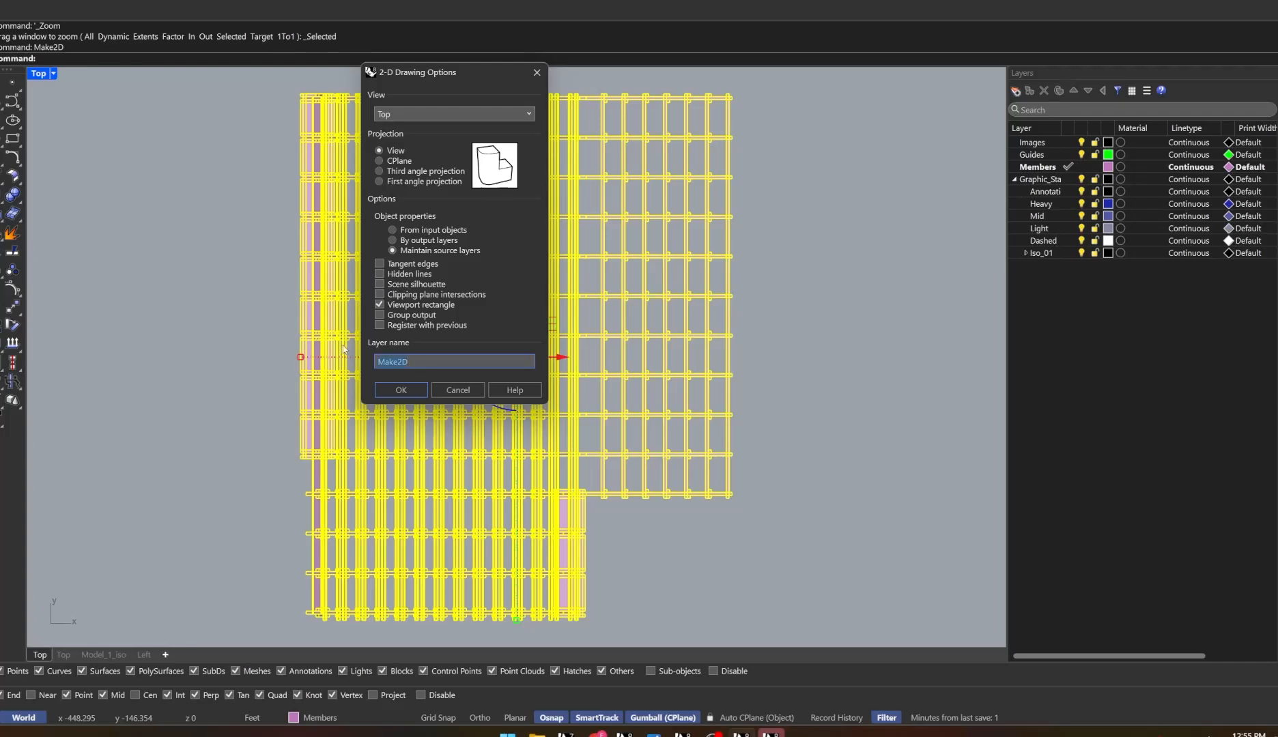
key(BackSpace)
text(Plan_01)
key(BackSpace)
key(BackSpace)
key(BackSpace)
key(BackSpace)
text(Roof_plan)
click(383, 387)
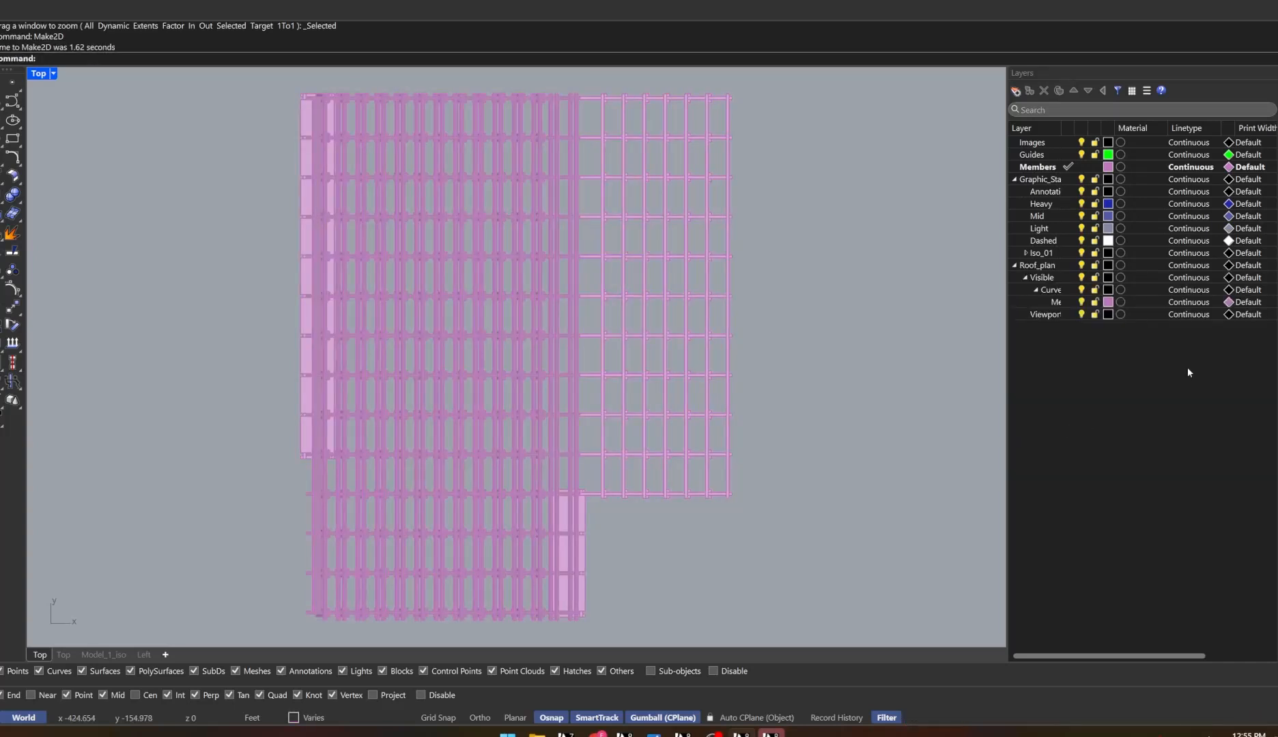
click(1015, 265)
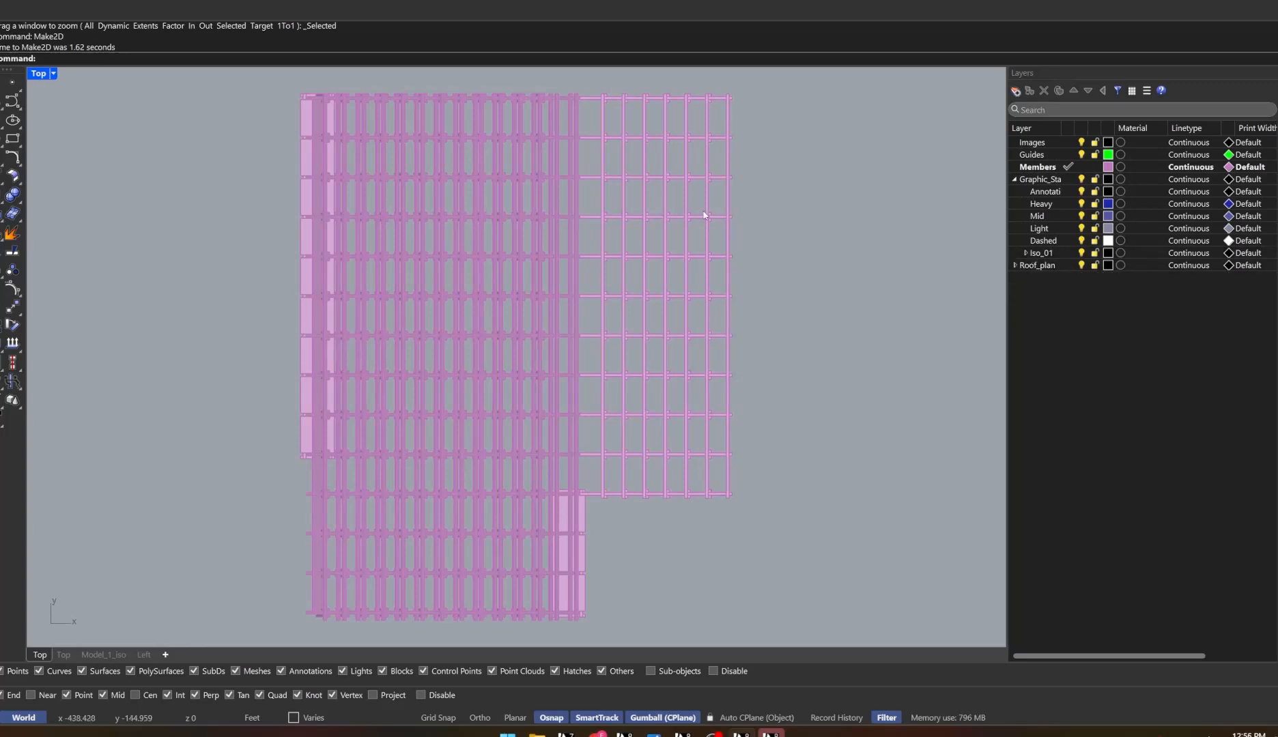
click(1015, 266)
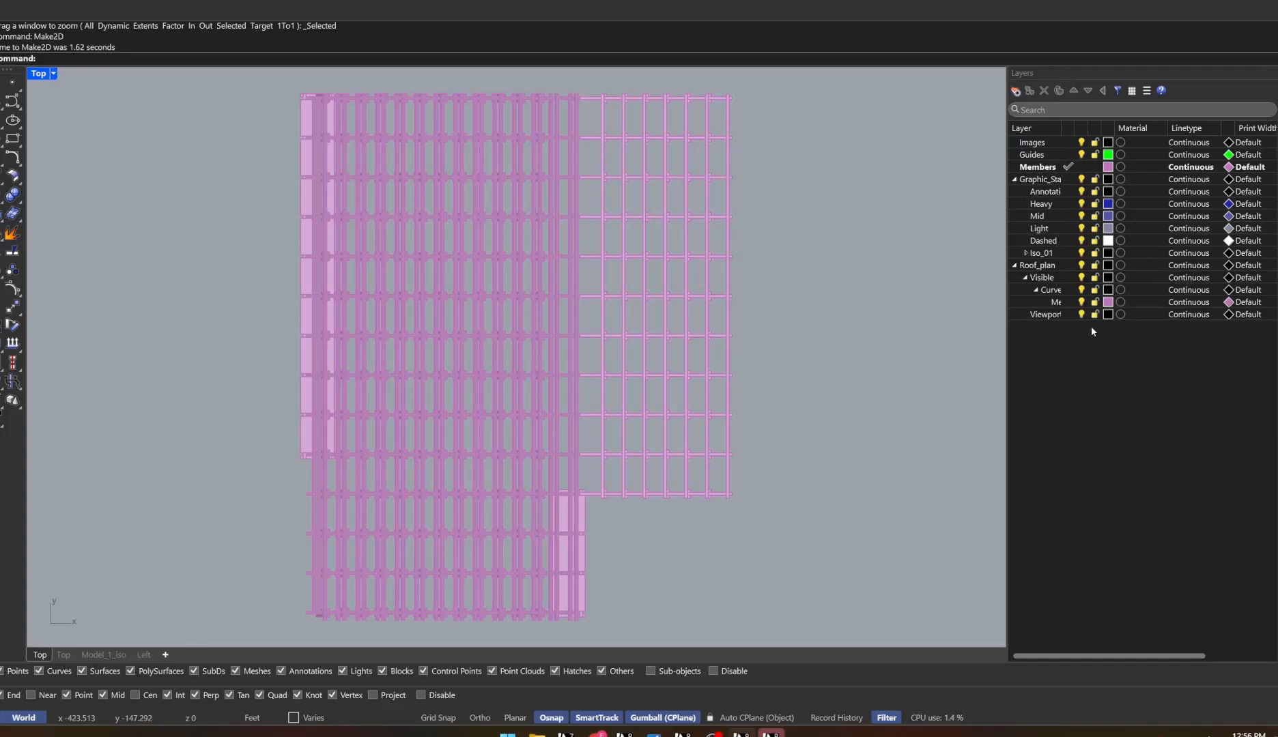
click(1015, 266)
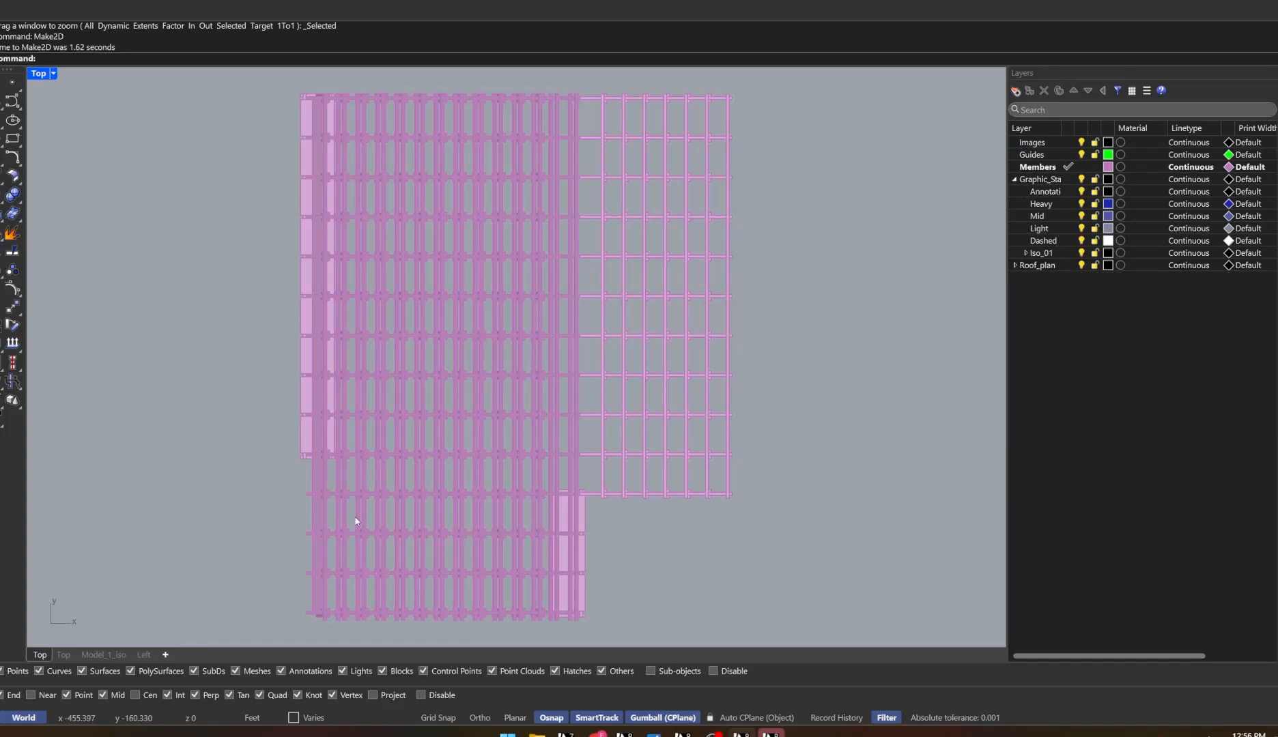
Select the model in the Left view and zoom to the selection
click(144, 654)
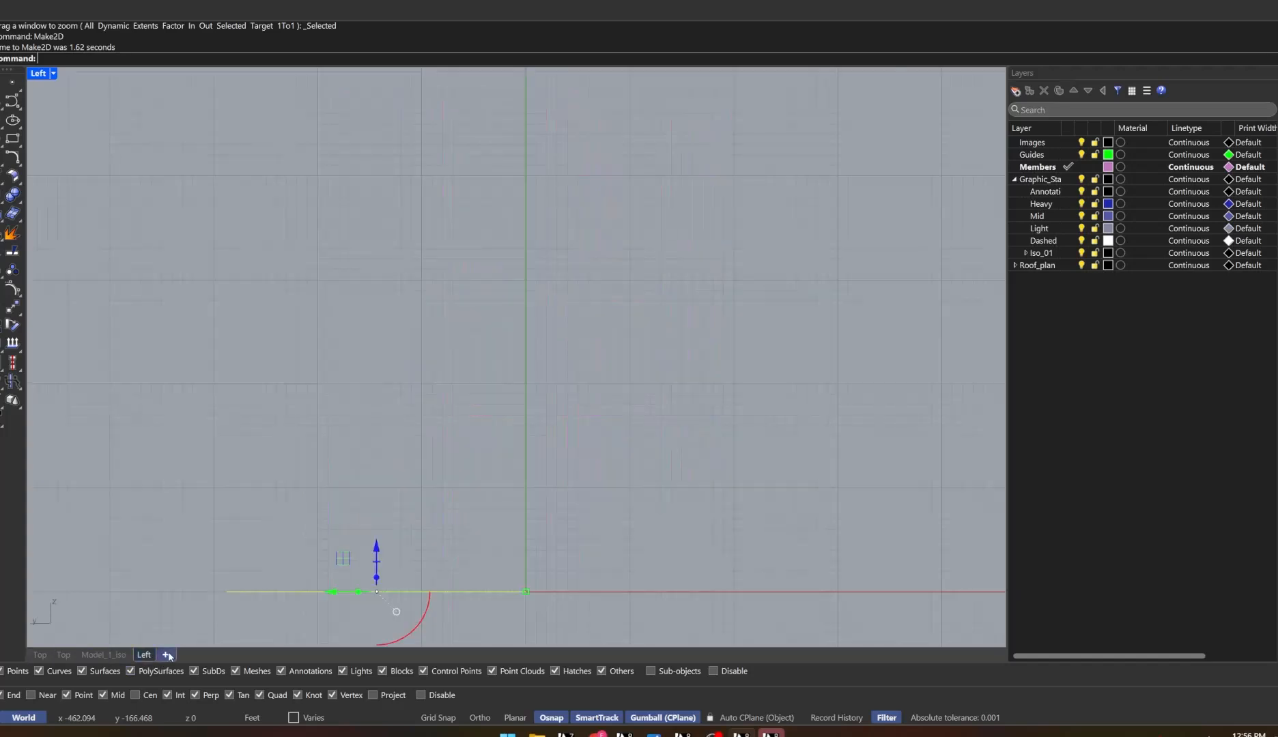
scroll(361, 611, down, 6)
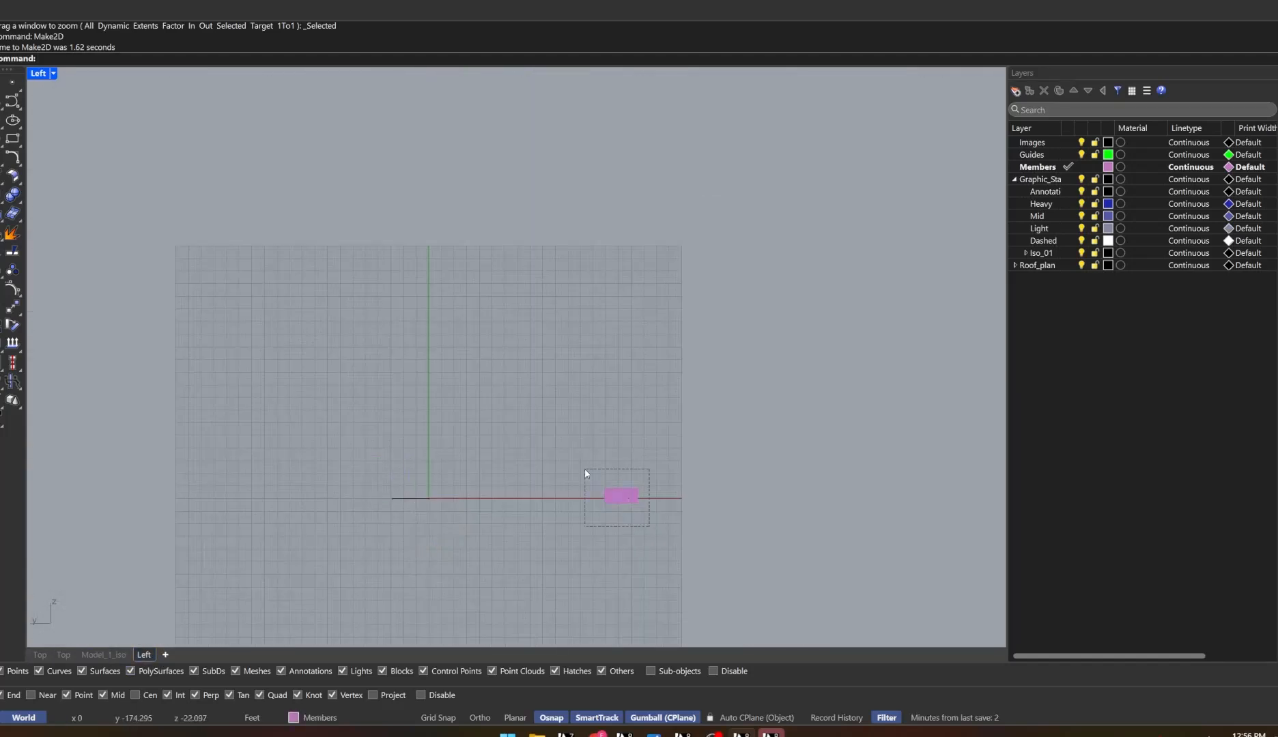
drag(642, 520, 555, 451)
text(zs)
key(Return)
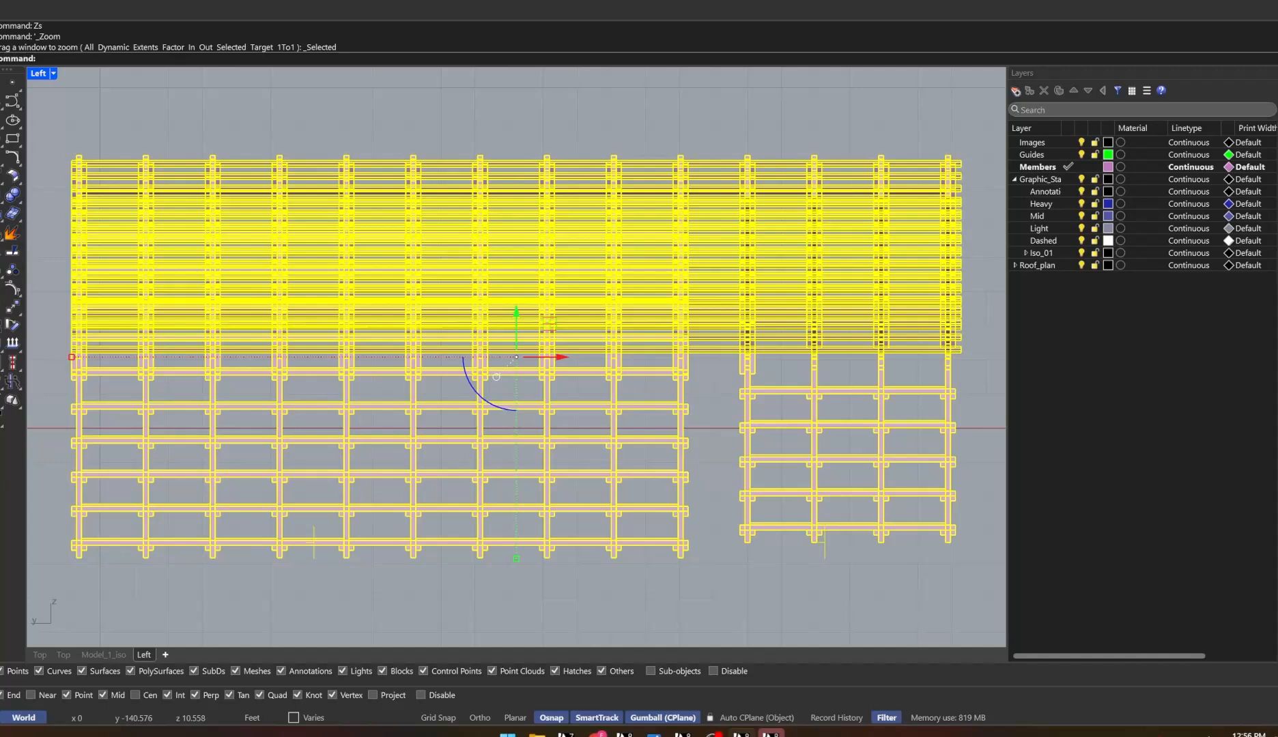
Generate a Make2D of the Left view on a layer named Elevation_01 and return to the wide Top view
text(Make2D)
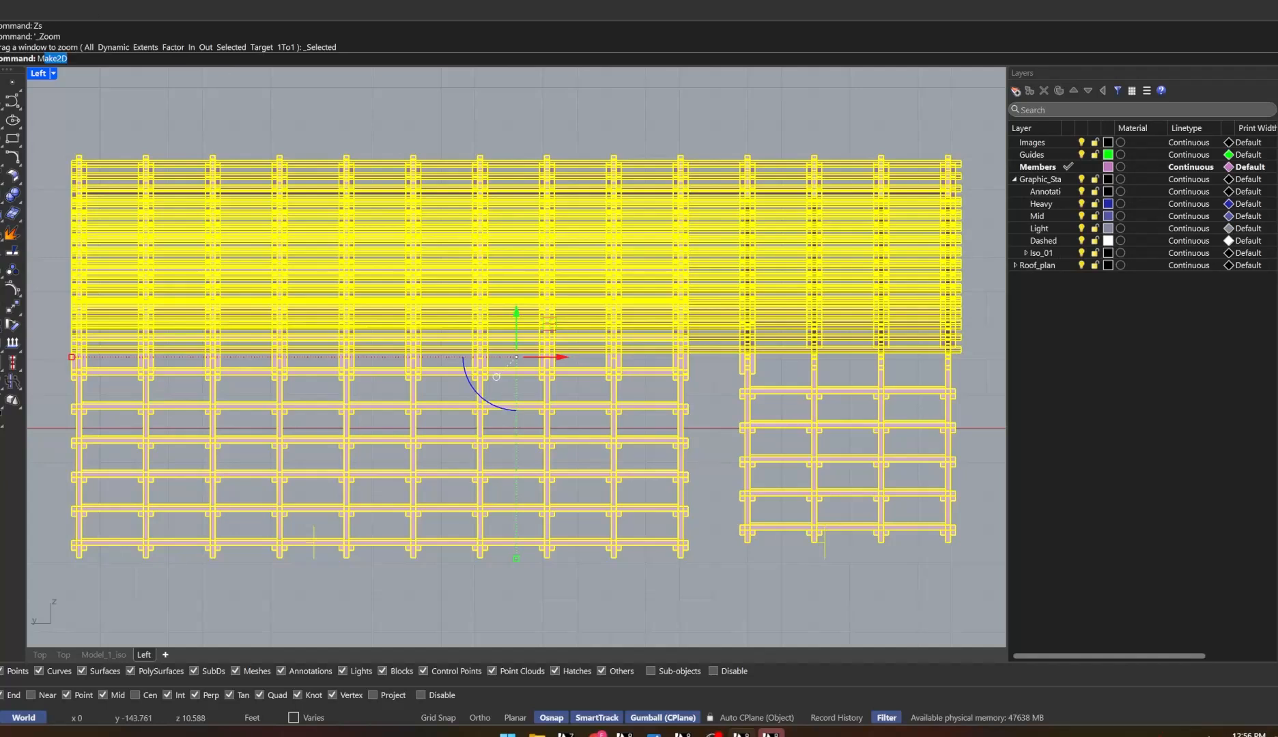
key(Return)
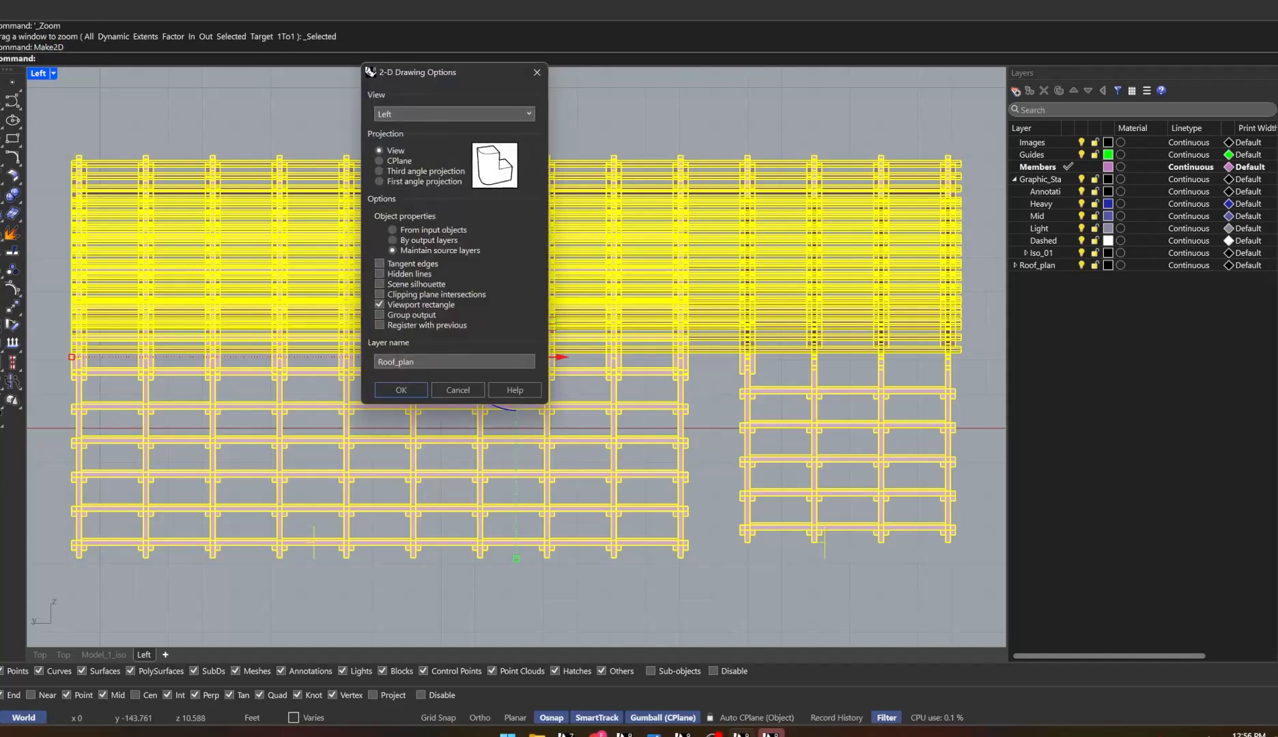
double_click(426, 364)
text(Elevation_01)
key(Return)
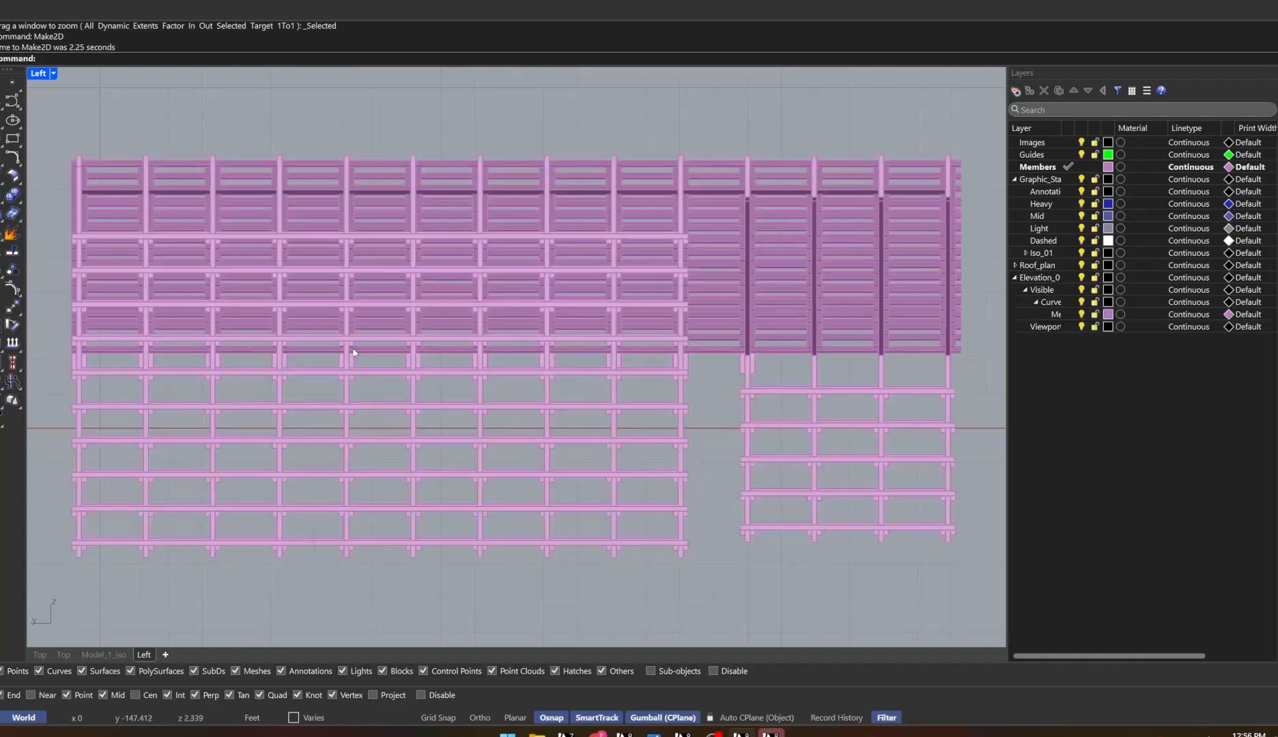
click(1016, 279)
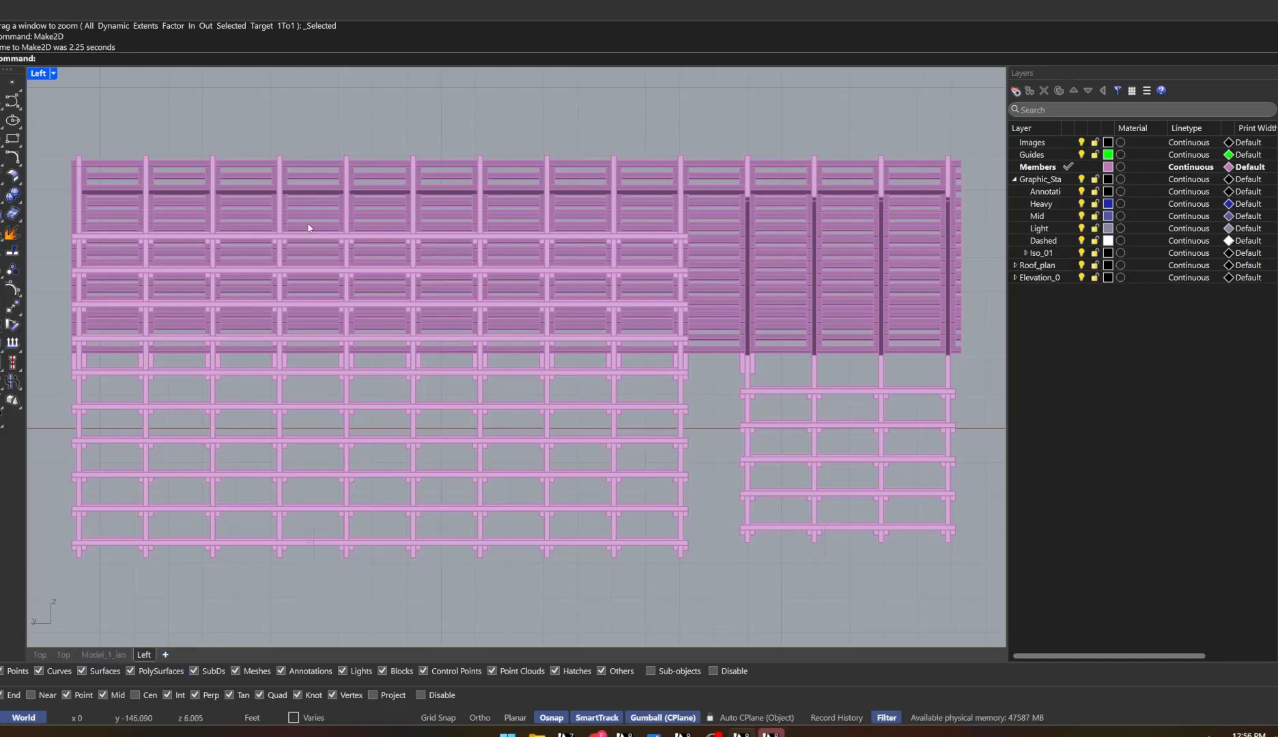
click(63, 655)
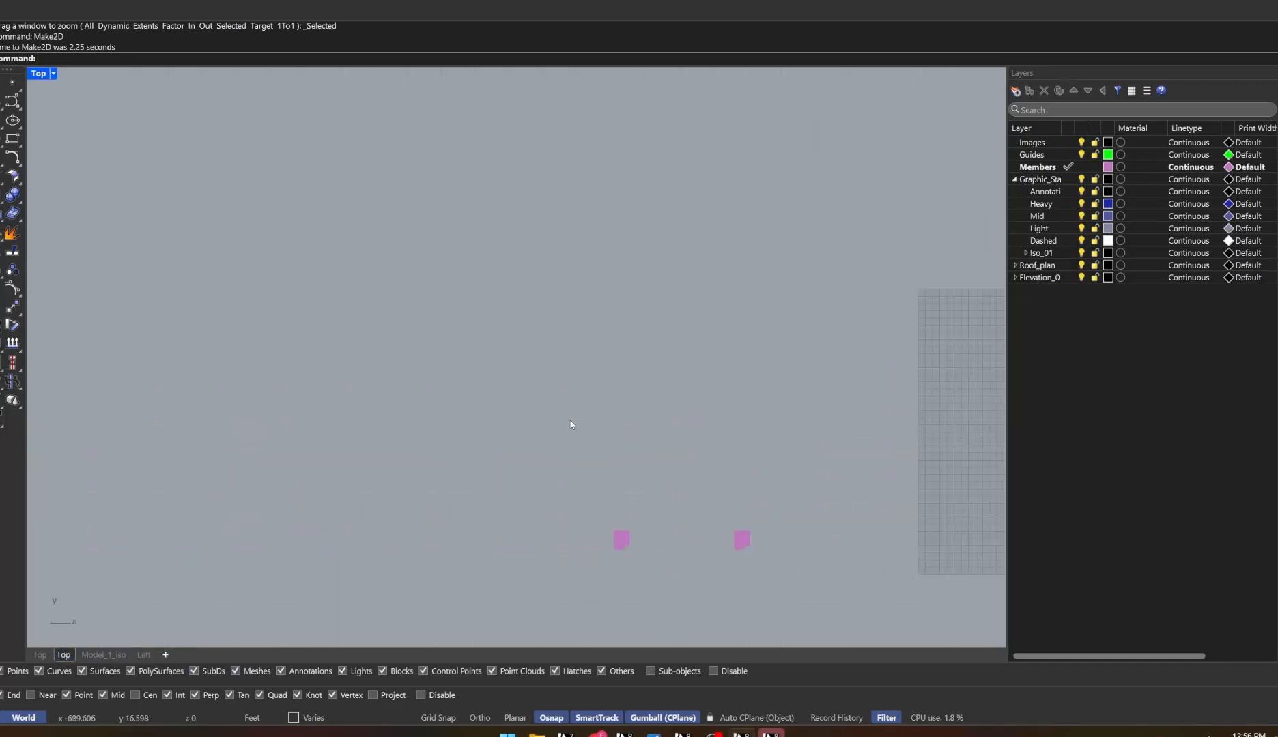
text(zebra)
key(Return)
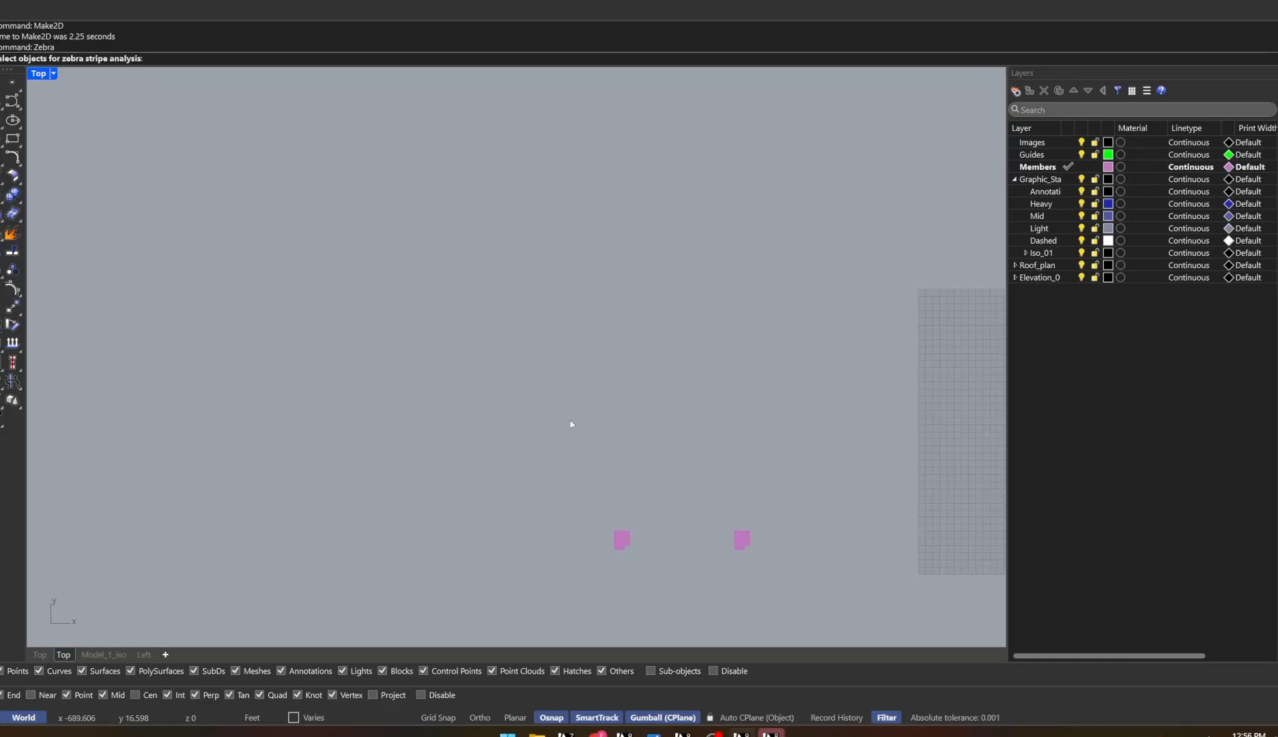
key(Escape)
text(sa)
key(BackSpace)
key(BackSpace)
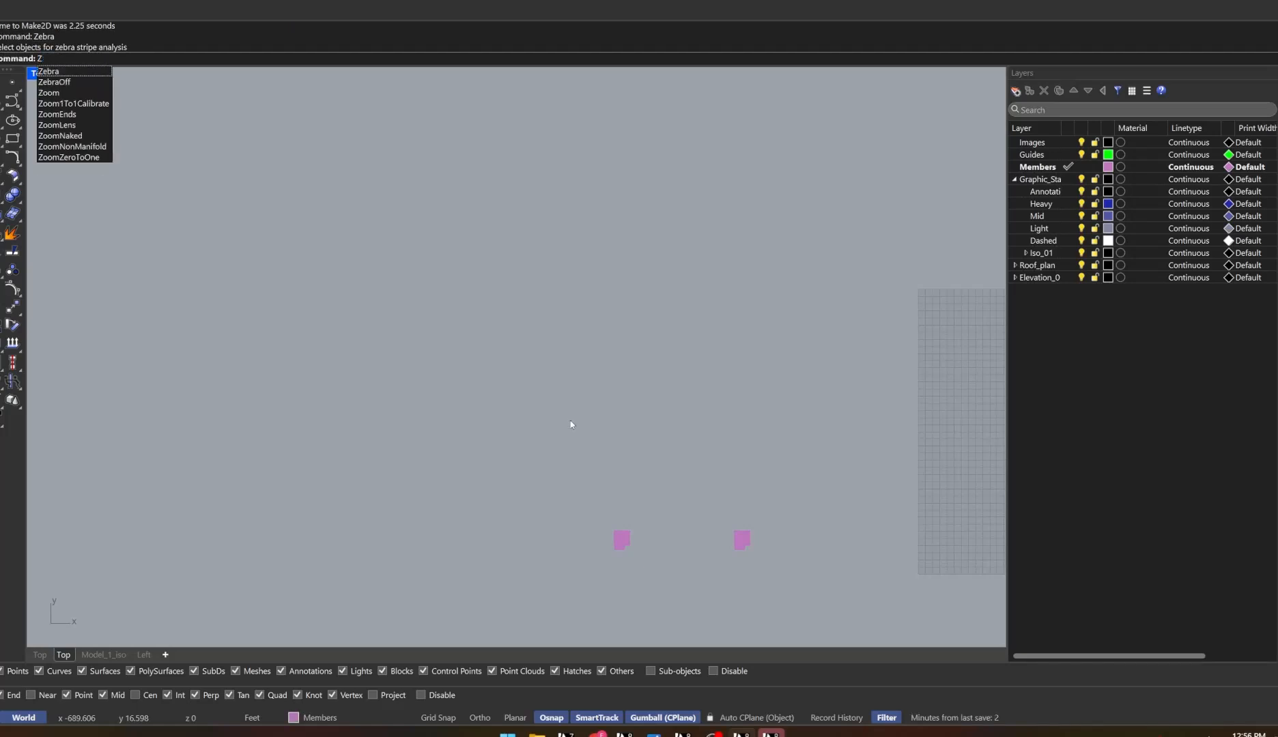
key(Return)
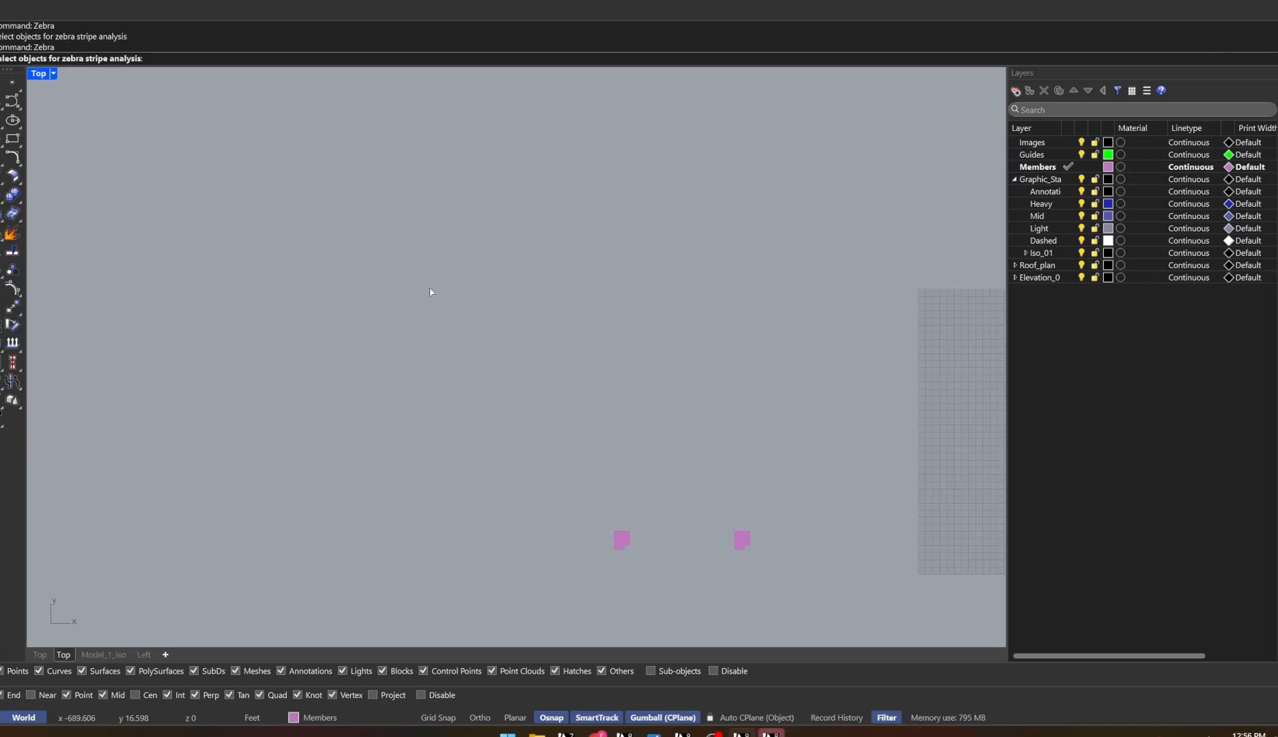
key(Escape)
text(Ze)
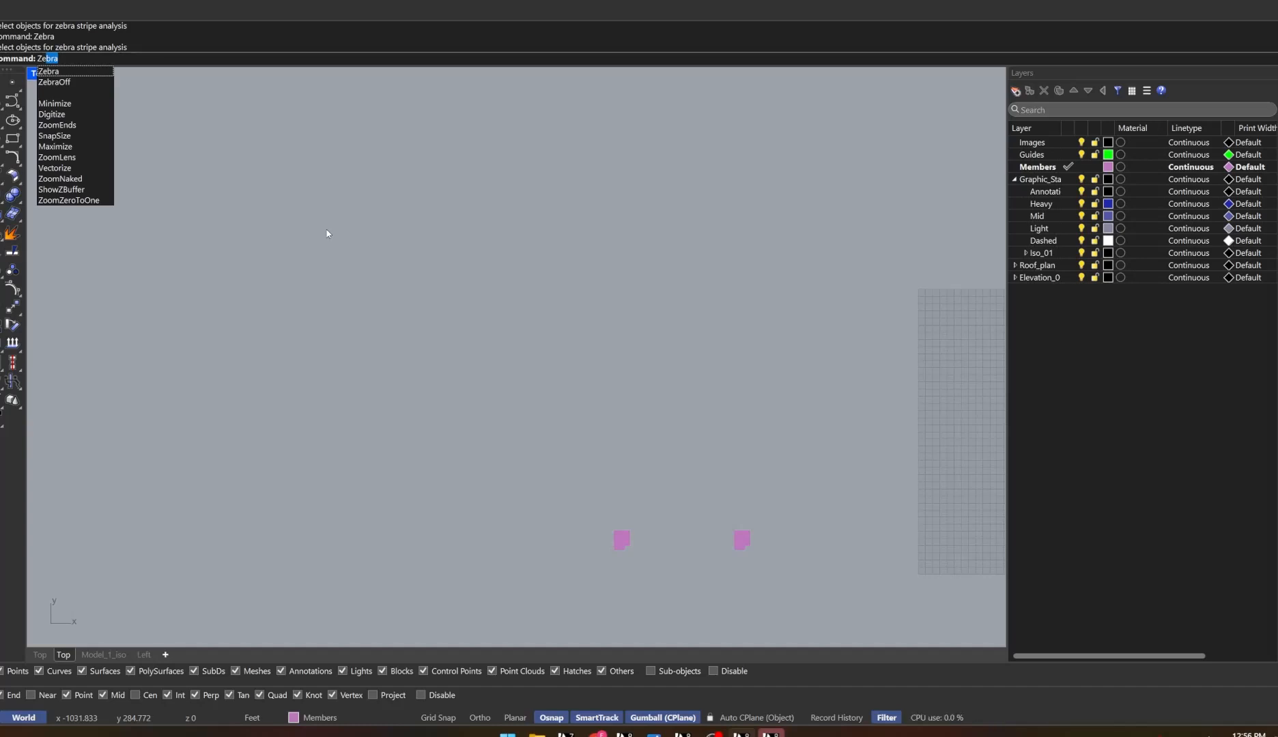
key(BackSpace)
key(BackSpace)
text(xte)
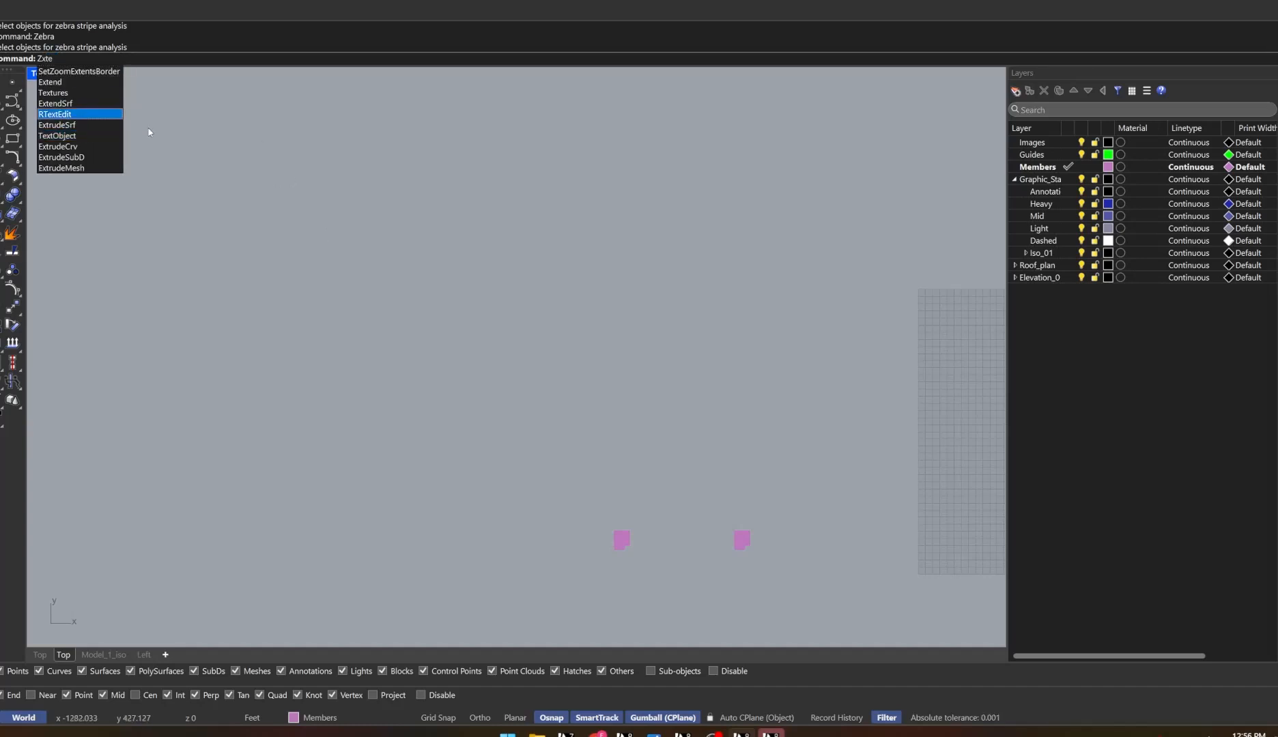
Locate the generated 2D drawings near the origin and frame them in the Top view
scroll(163, 134, down, 10)
drag(640, 354, 429, 192)
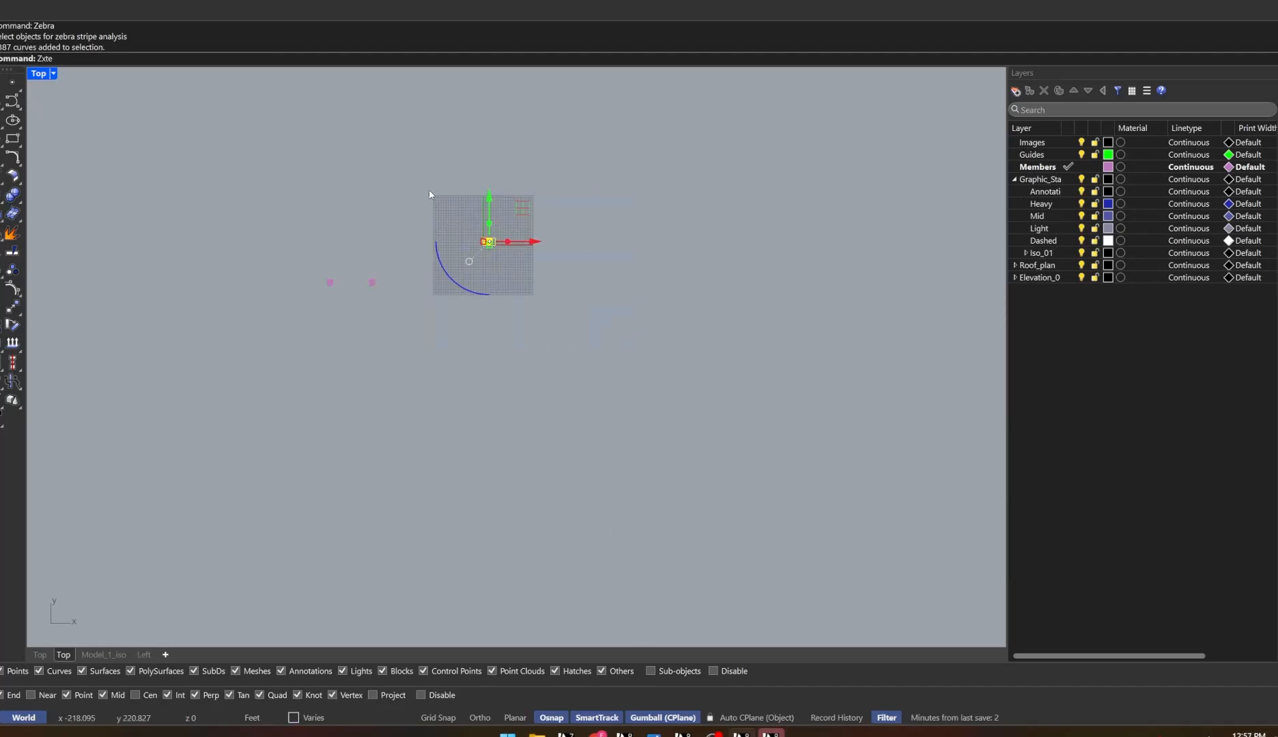
text(zs)
key(Return)
text(zs)
key(Return)
scroll(648, 283, down, 8)
key(Escape)
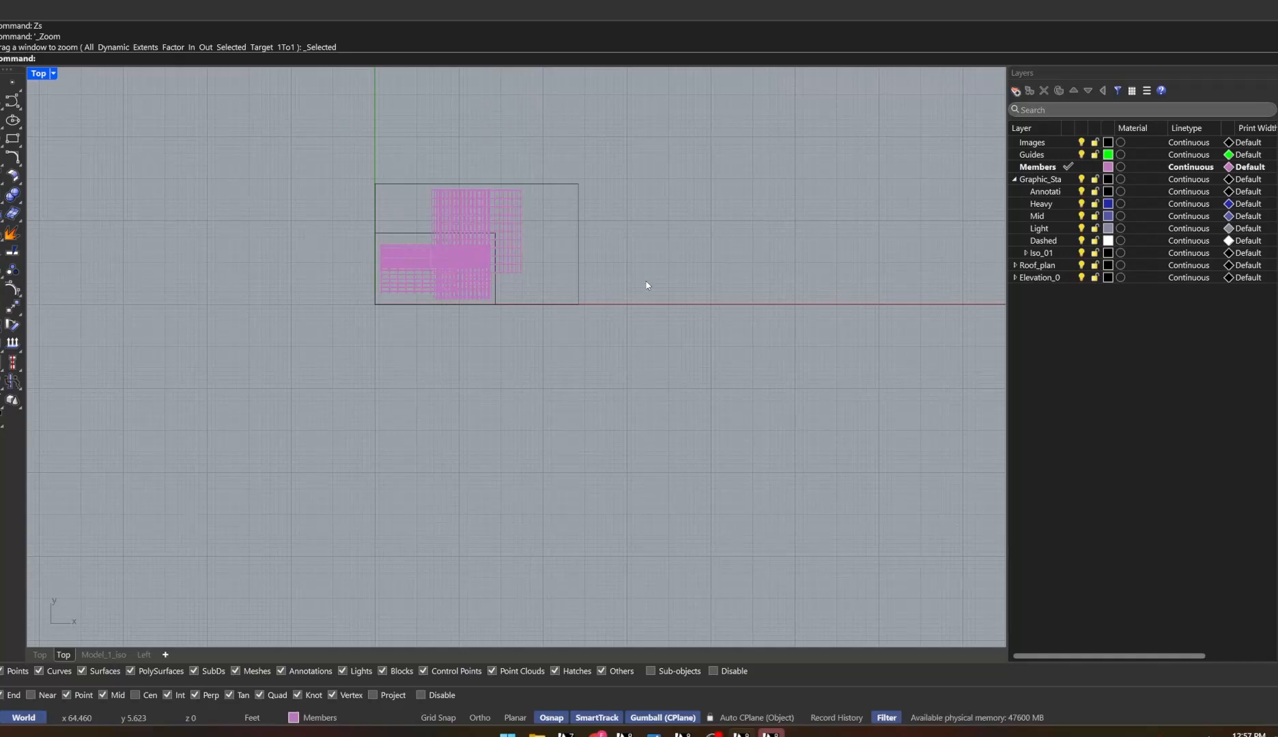
key(super+g)
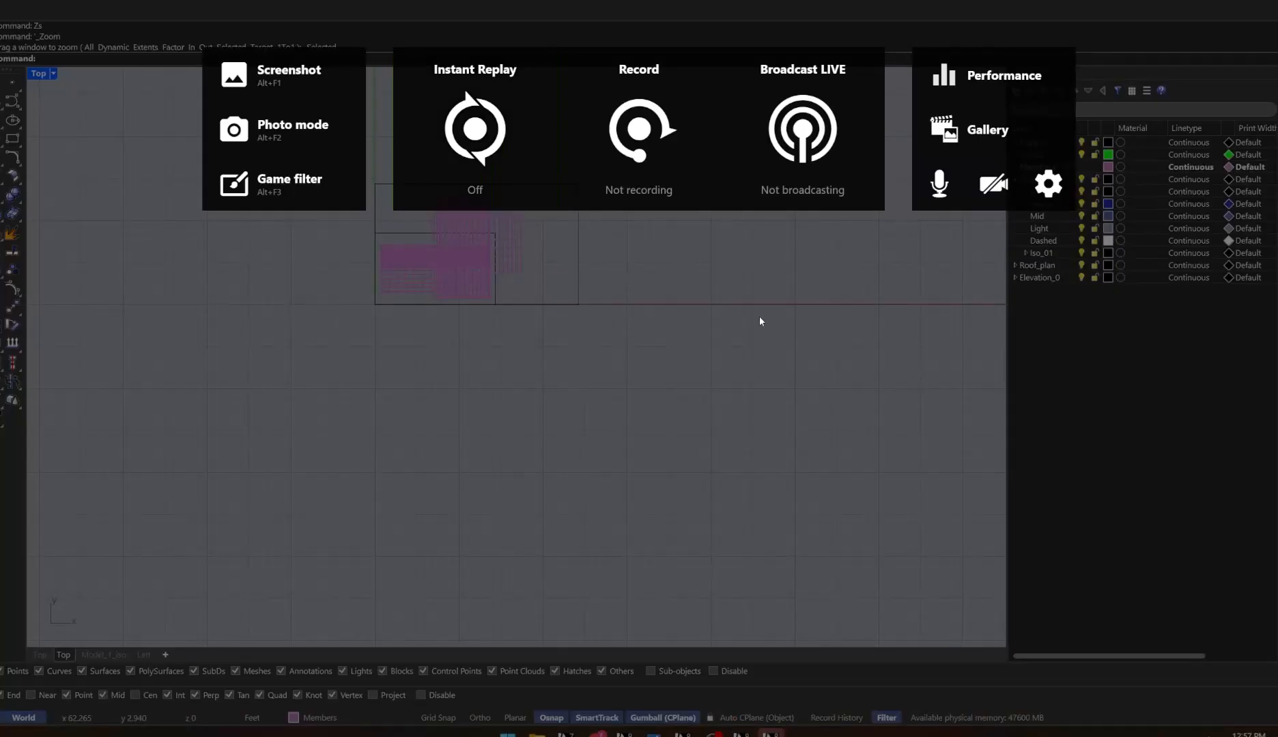
key(Escape)
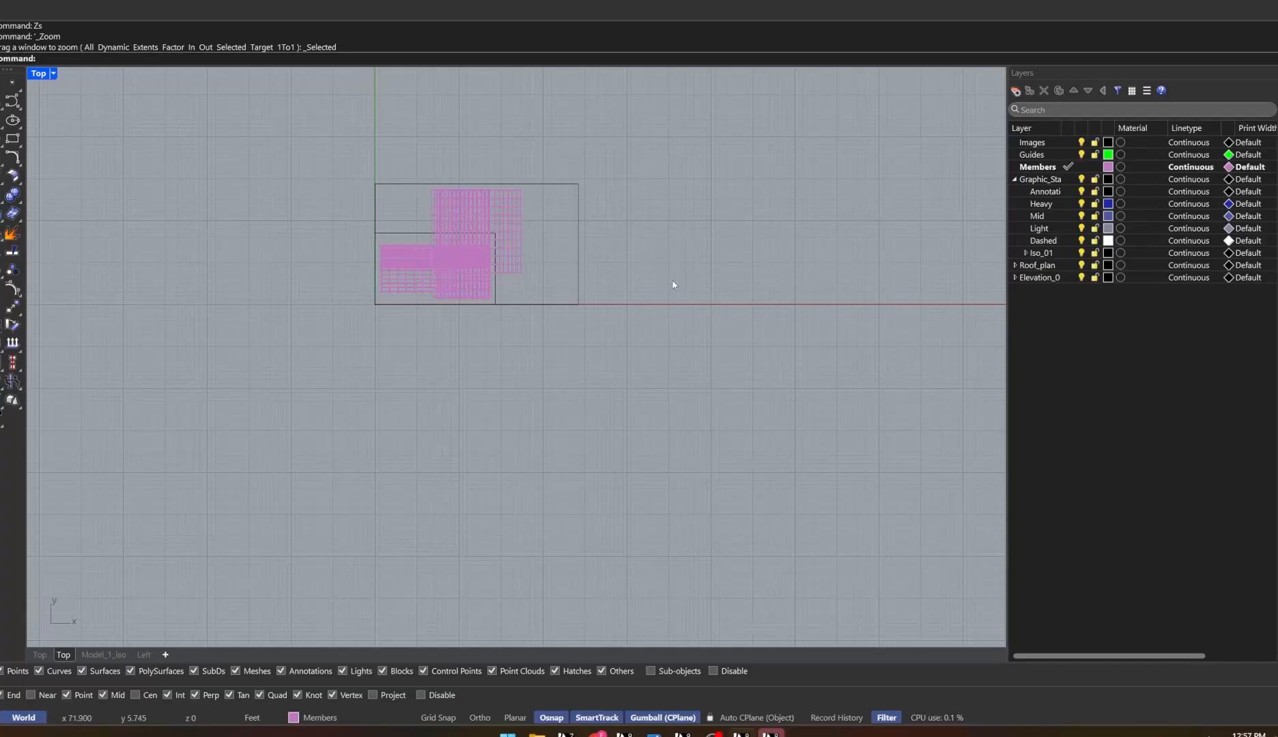
click(1058, 267)
right_click(1058, 268)
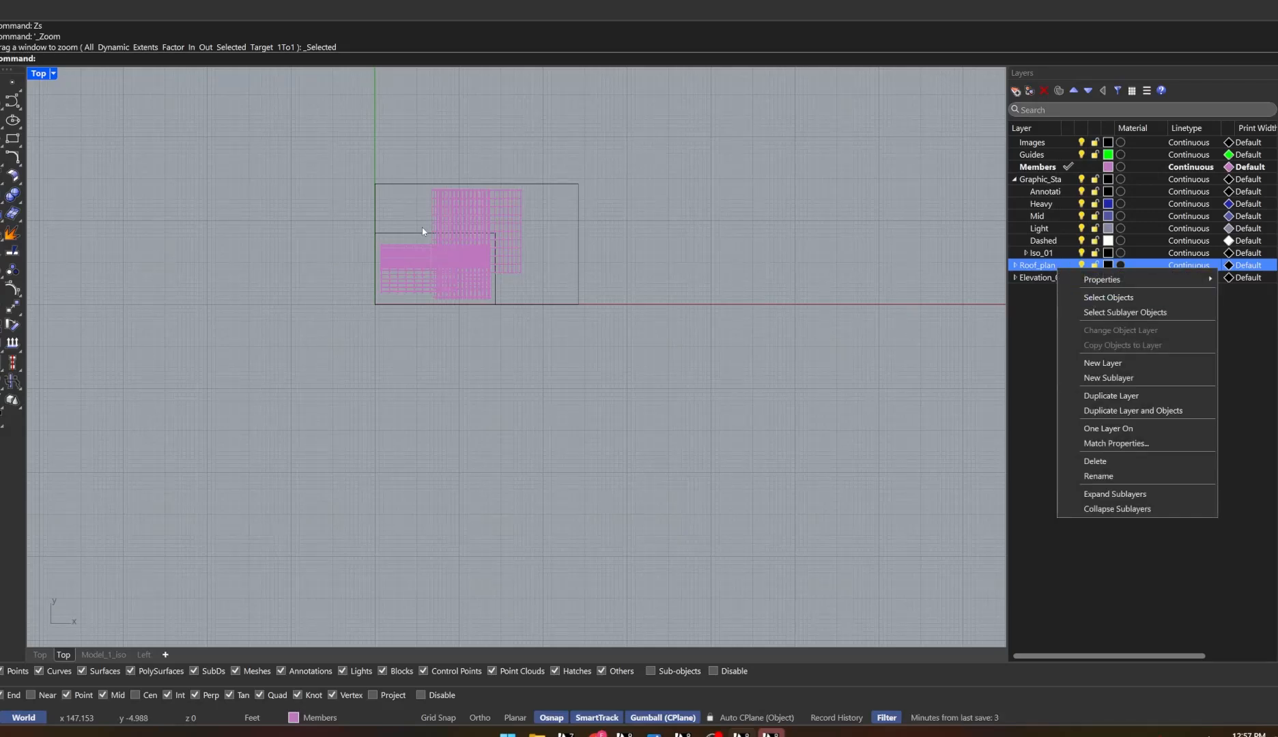
scroll(647, 300, up, 10)
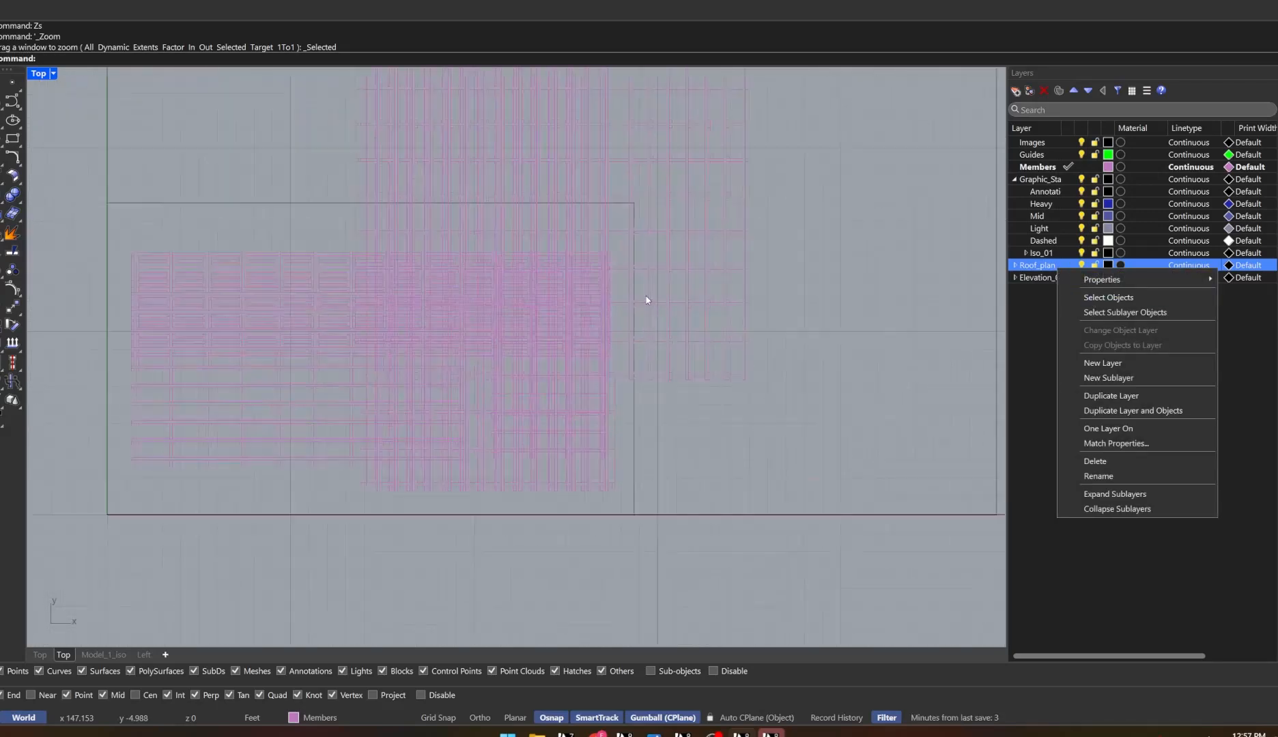
click(490, 280)
scroll(505, 284, down, 5)
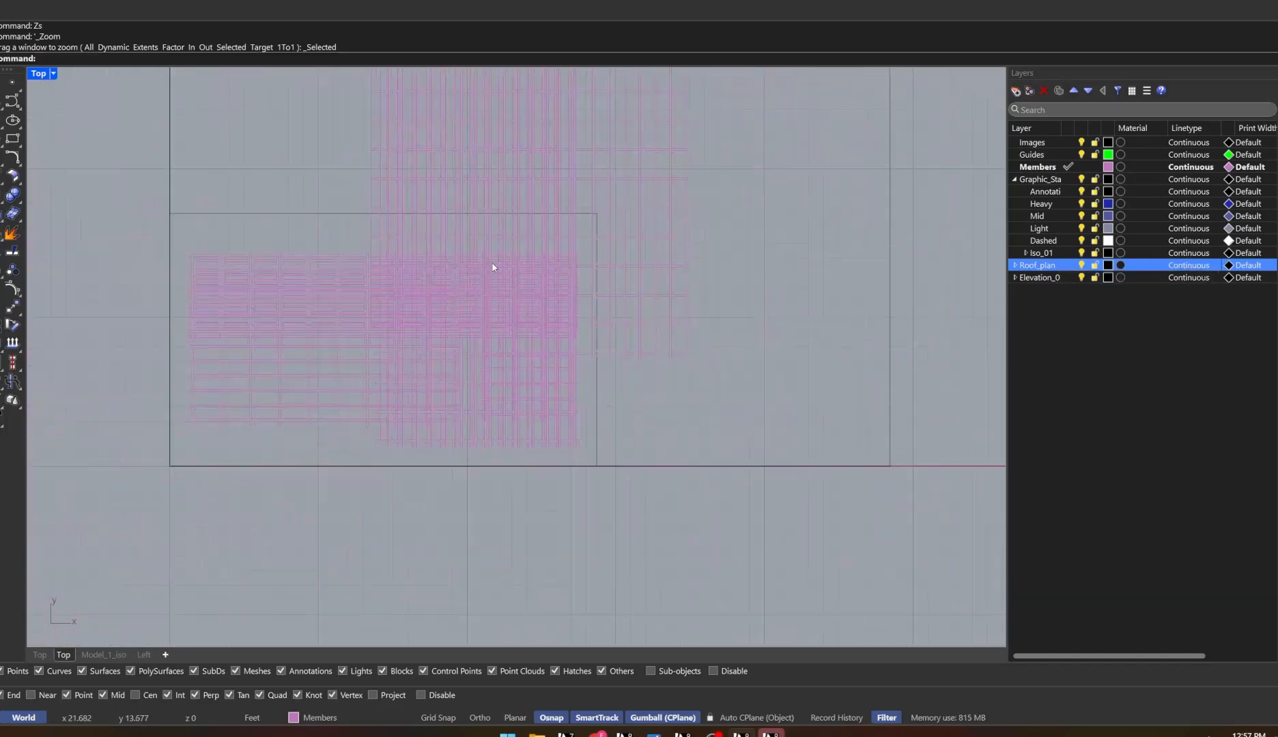
Expand the Roof_plan layer and select all objects on its visible-curves Members sublayer
right_click(1045, 271)
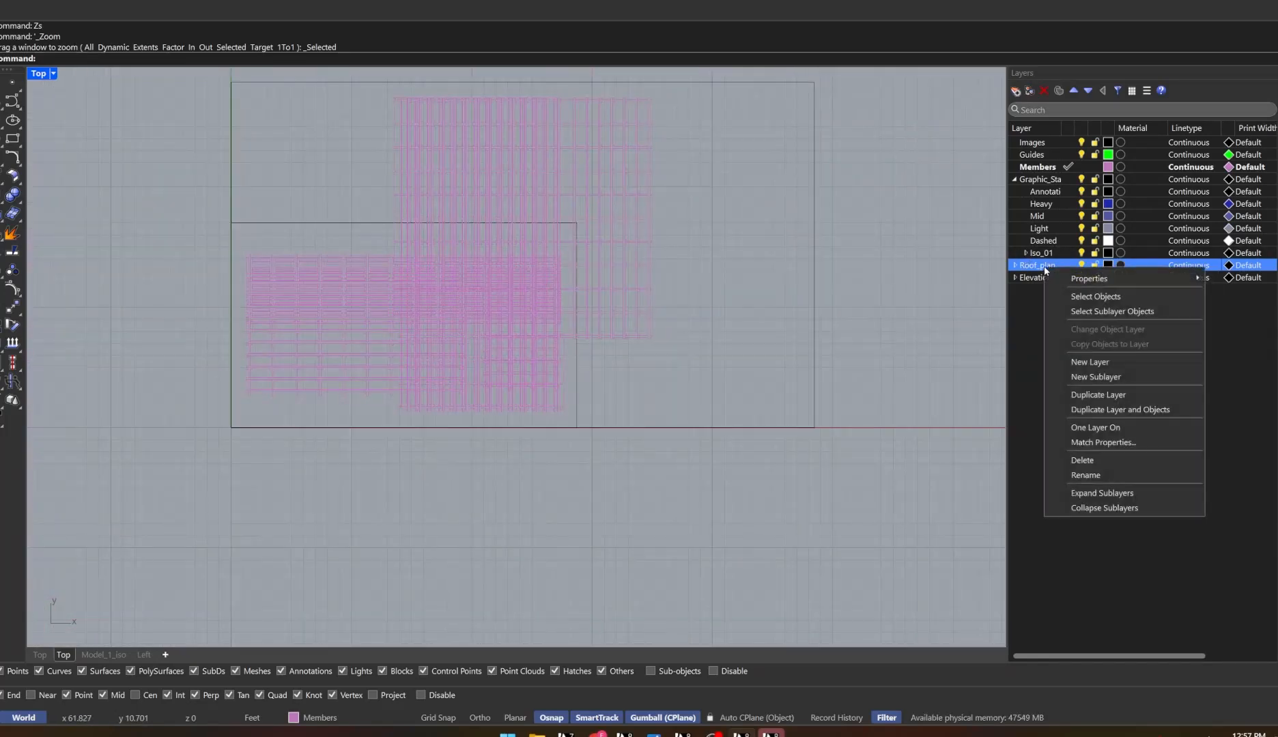
click(1110, 298)
click(1014, 265)
click(1025, 277)
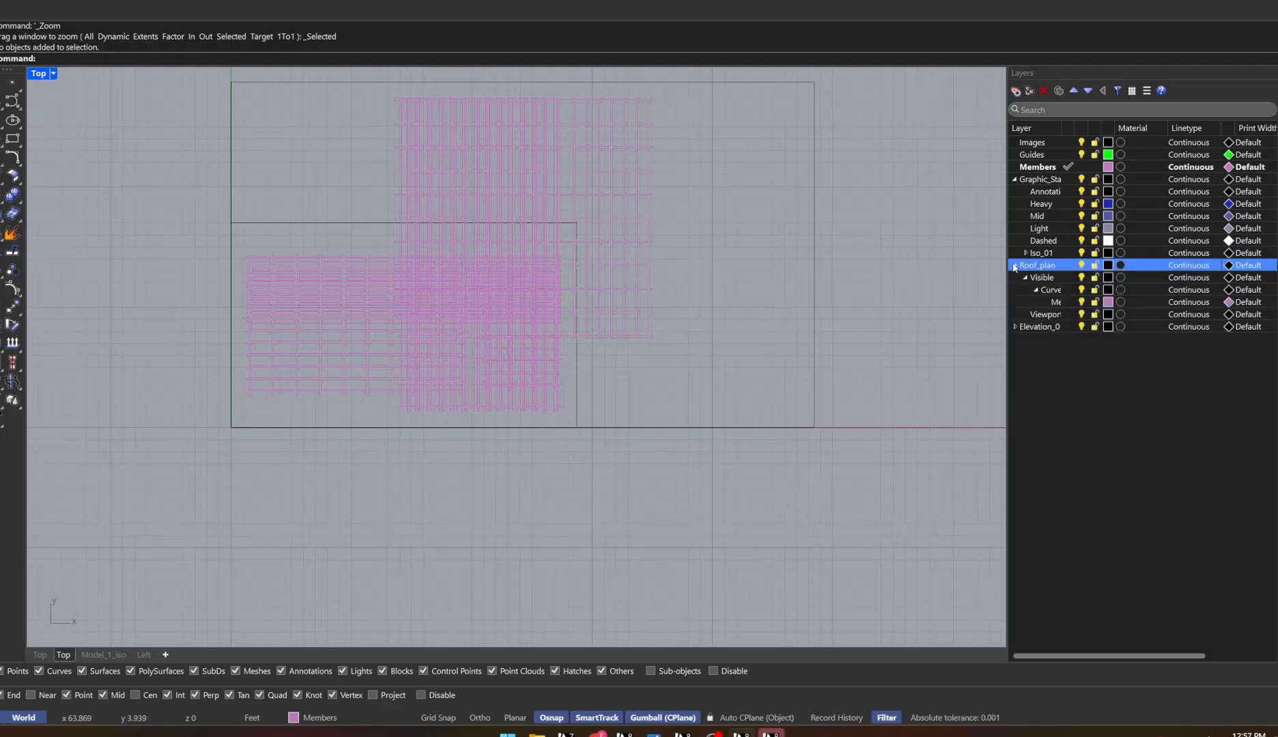
right_click(1055, 302)
click(1079, 332)
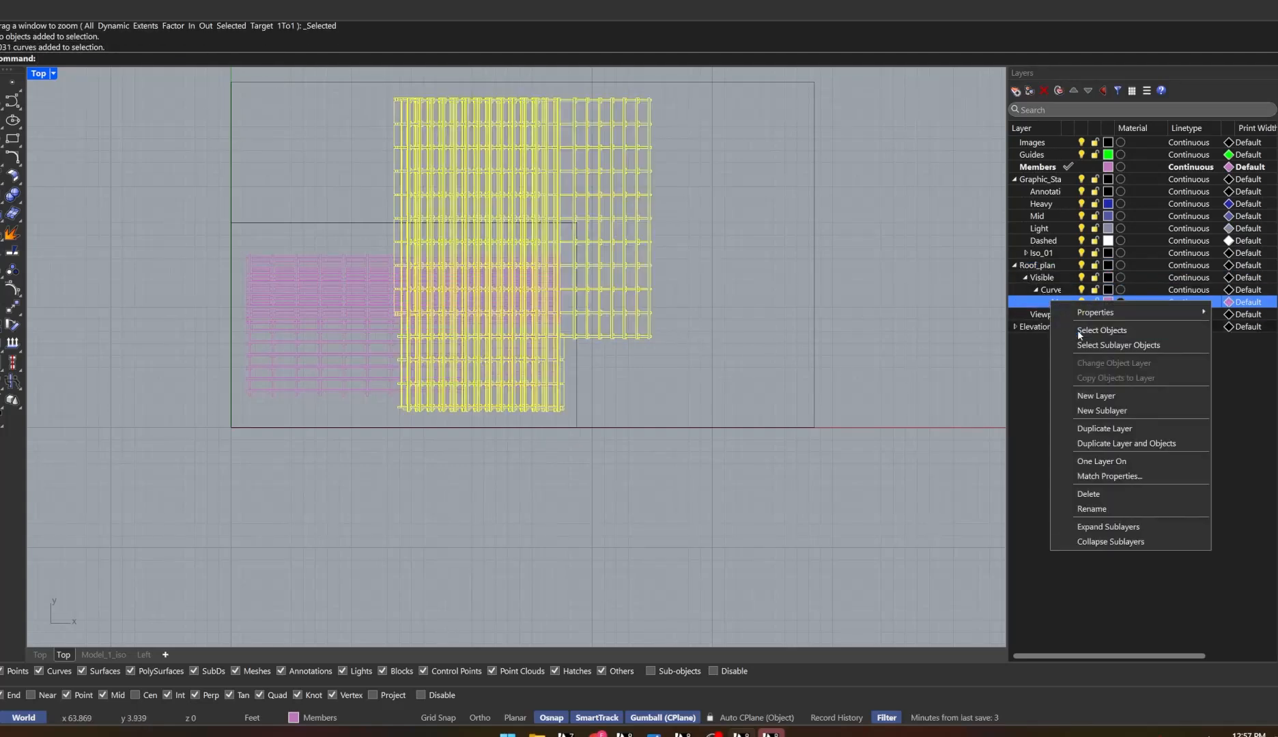
Add the border rectangle to the selected roof plan curves and move both along X, clear of the elevation drawing
scroll(618, 293, down, 5)
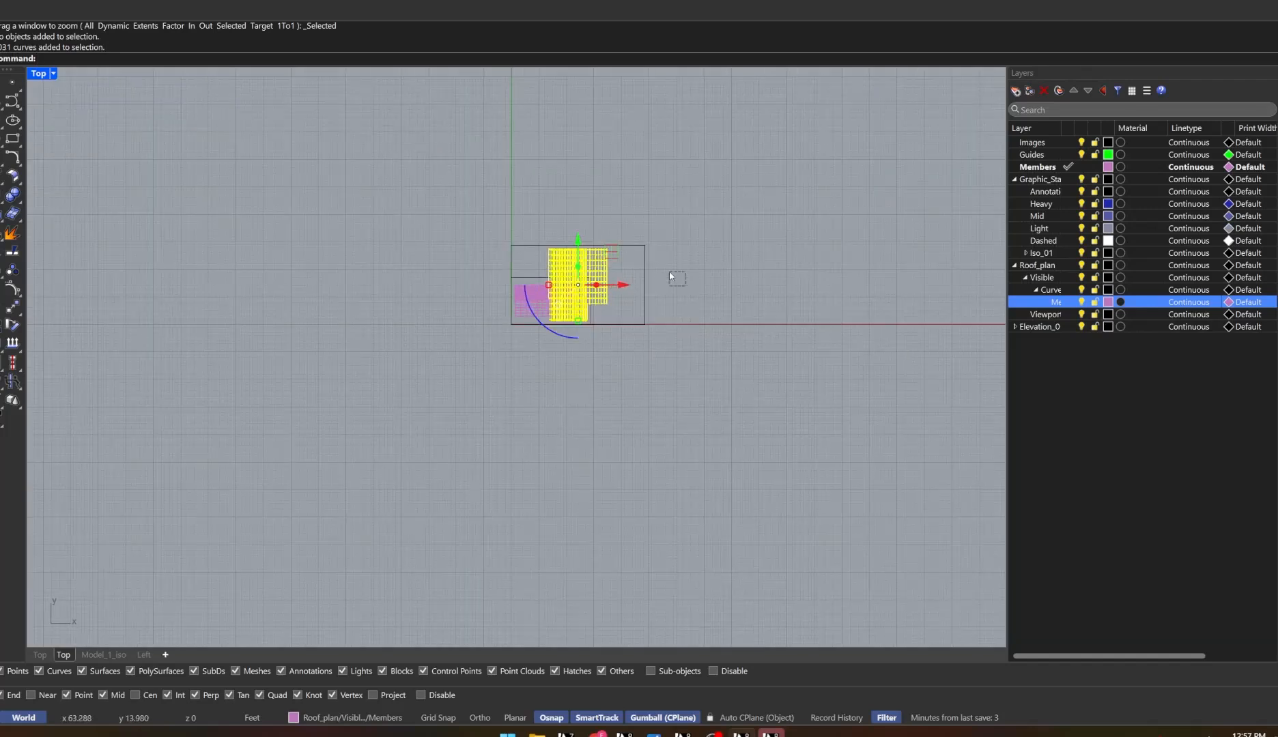
shift+drag(637, 239, 633, 235)
scroll(495, 271, down, 6)
drag(589, 277, 724, 278)
click(675, 333)
scroll(683, 283, up, 4)
click(792, 347)
scroll(634, 253, up, 8)
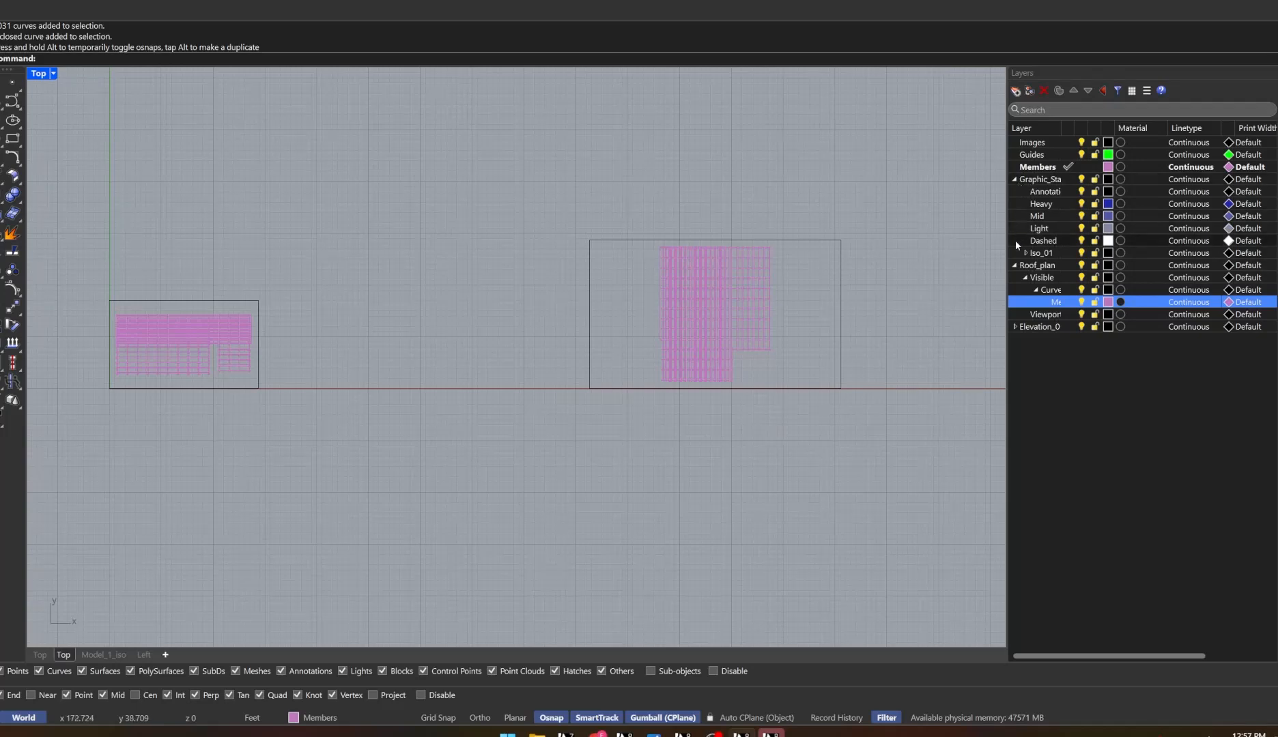
Collapse the Roof_plan layer and widen the layer name column so the full names can be read
click(1016, 267)
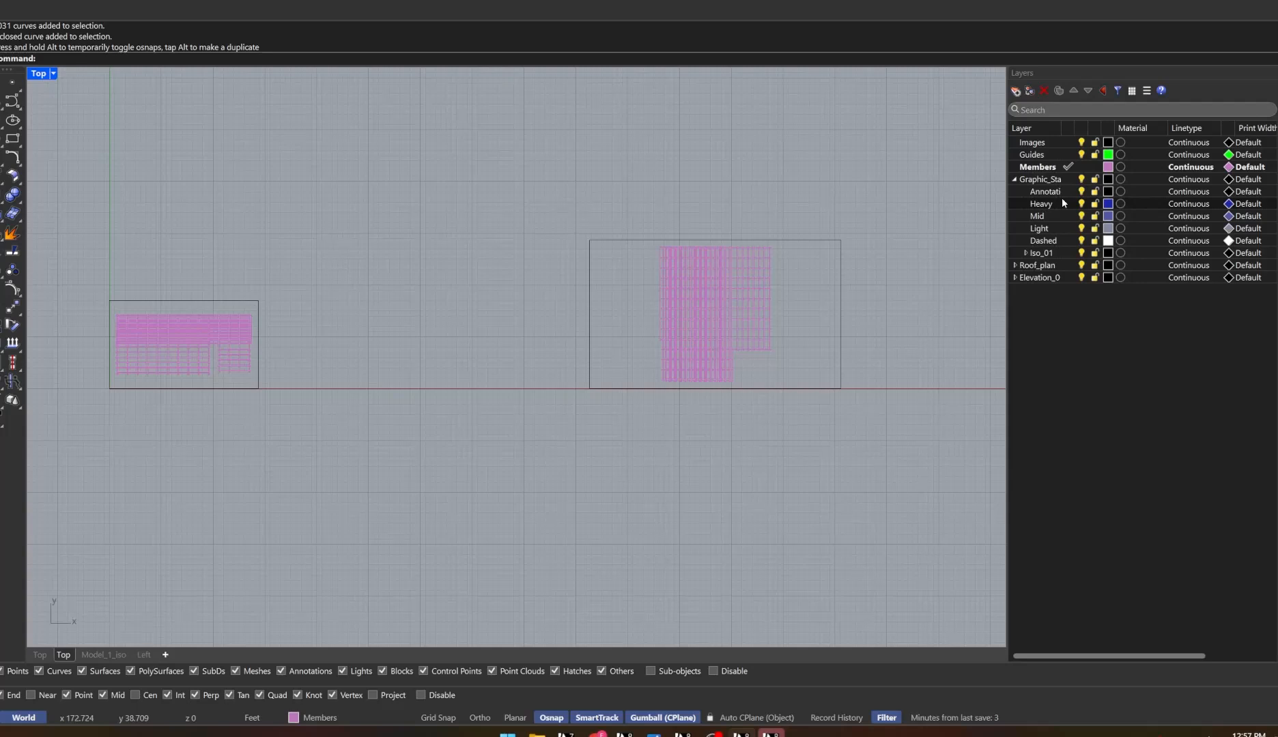
click(1015, 180)
click(1015, 180)
drag(1063, 127, 1120, 124)
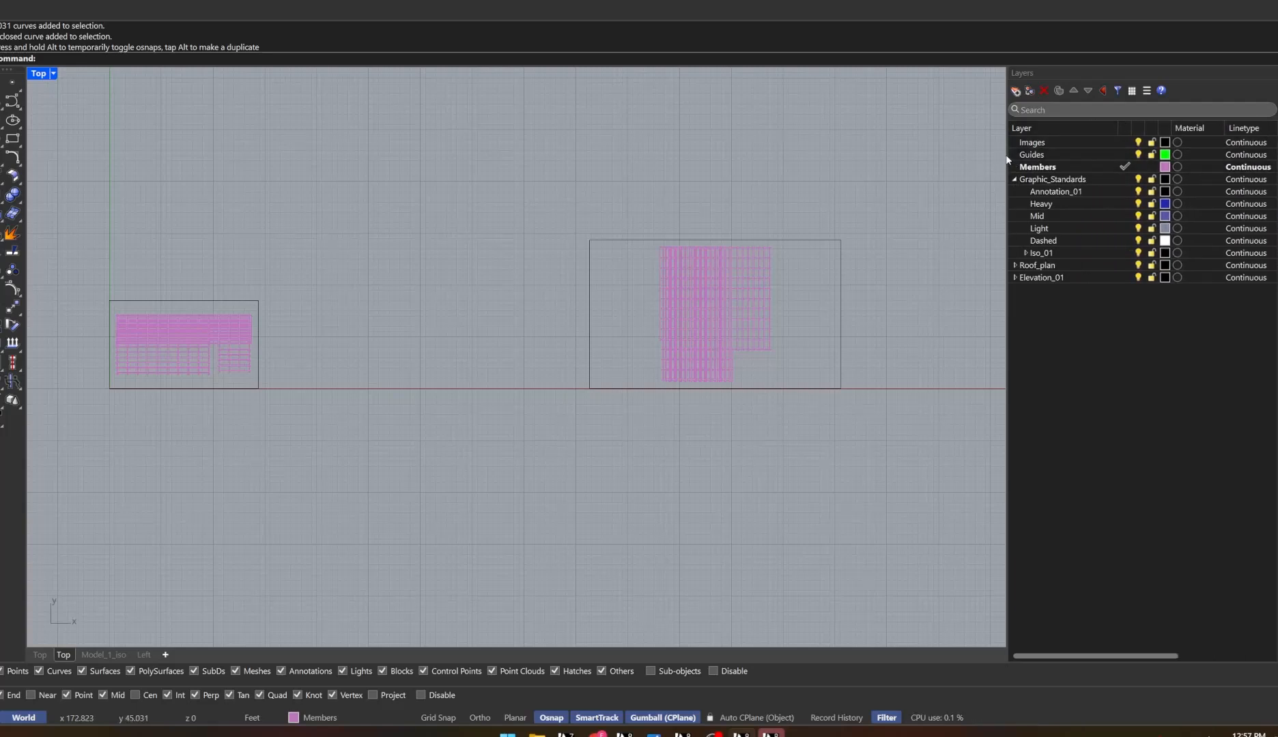
Select the roof plan linework and create its outer silhouette curve with CurveBoolean, keeping the region outside the grid
drag(614, 203, 826, 437)
scroll(757, 371, up, 4)
scroll(755, 294, down, 3)
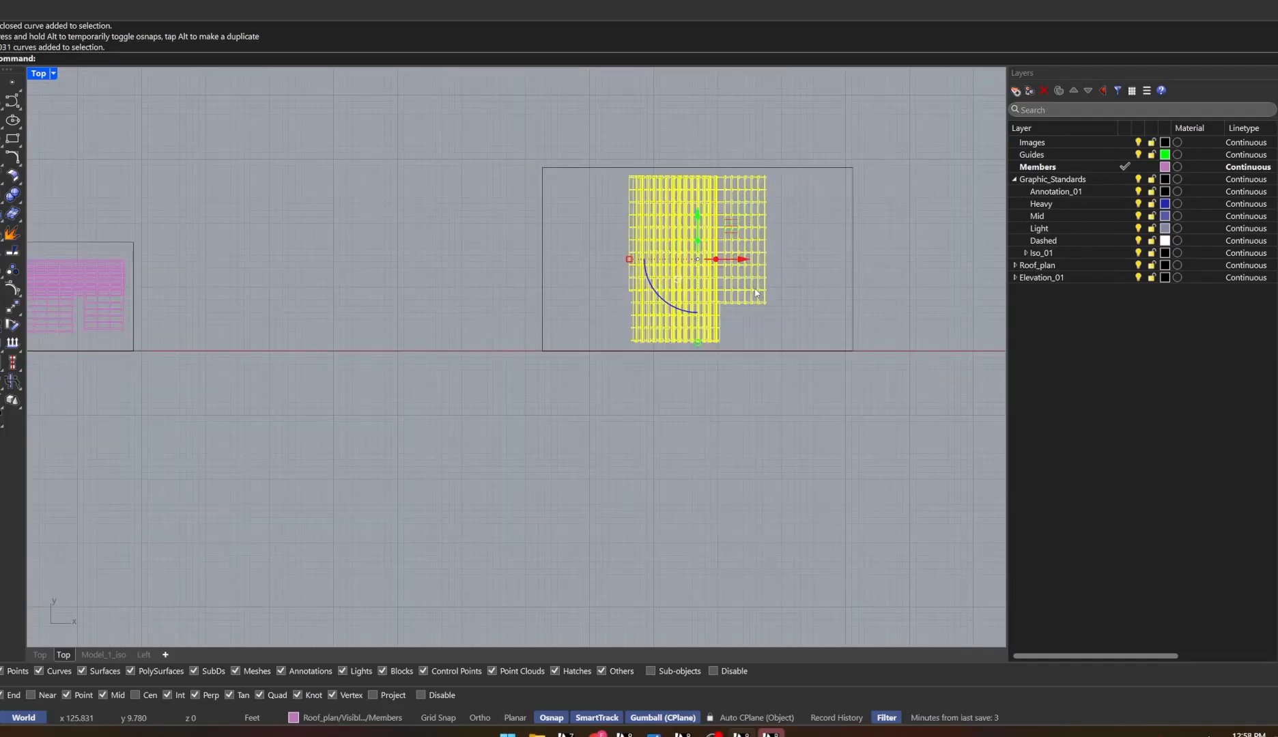
text(Curve)
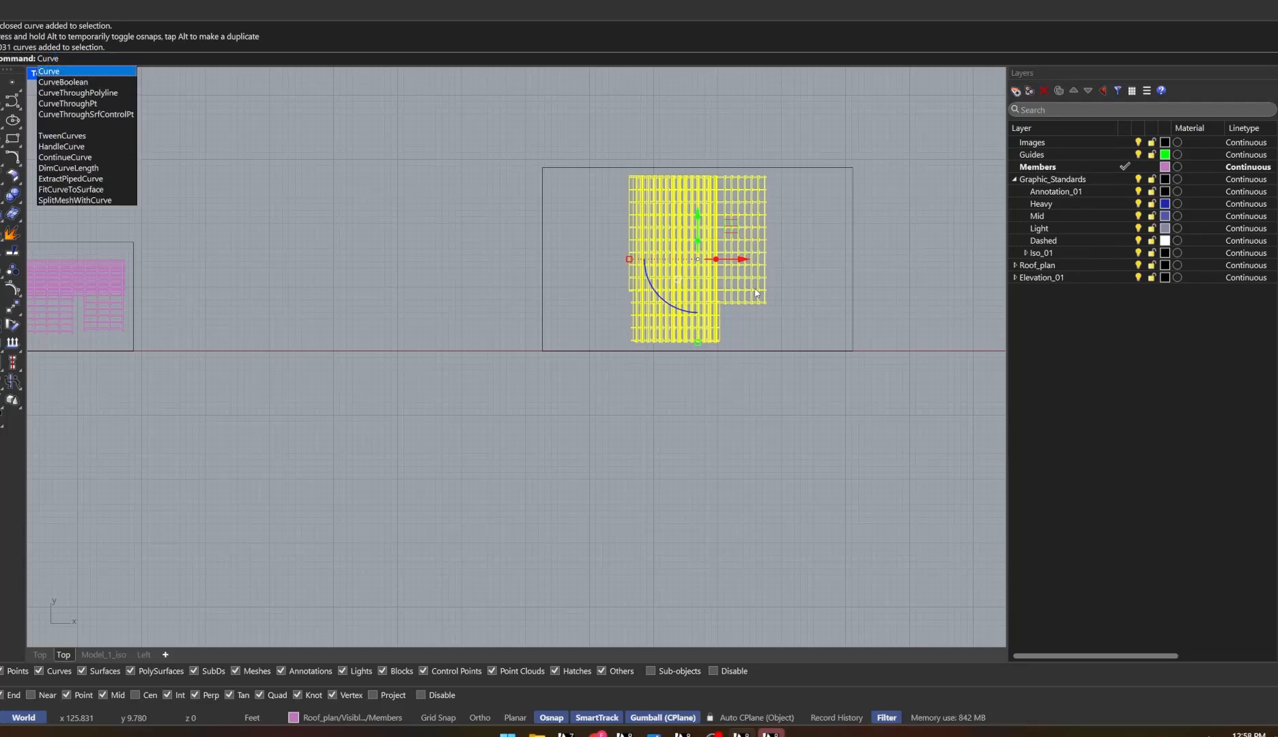
key(Down)
key(Return)
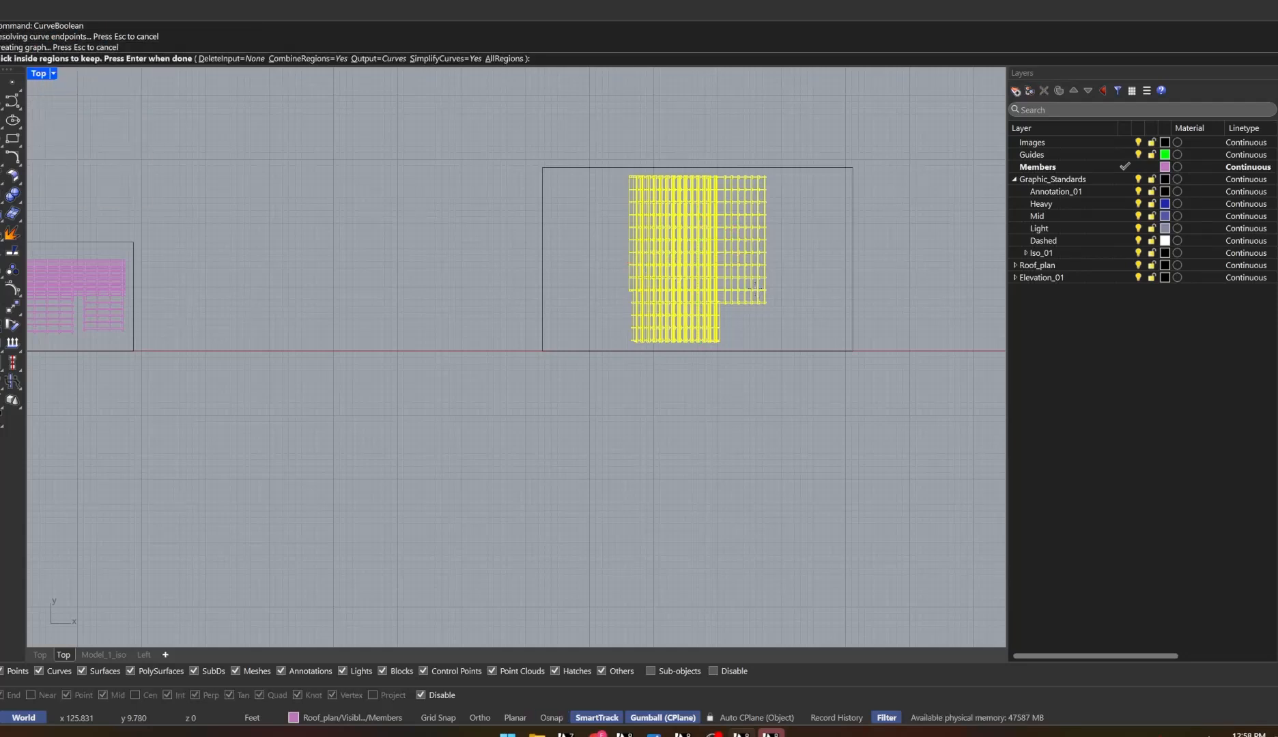
click(800, 250)
key(Return)
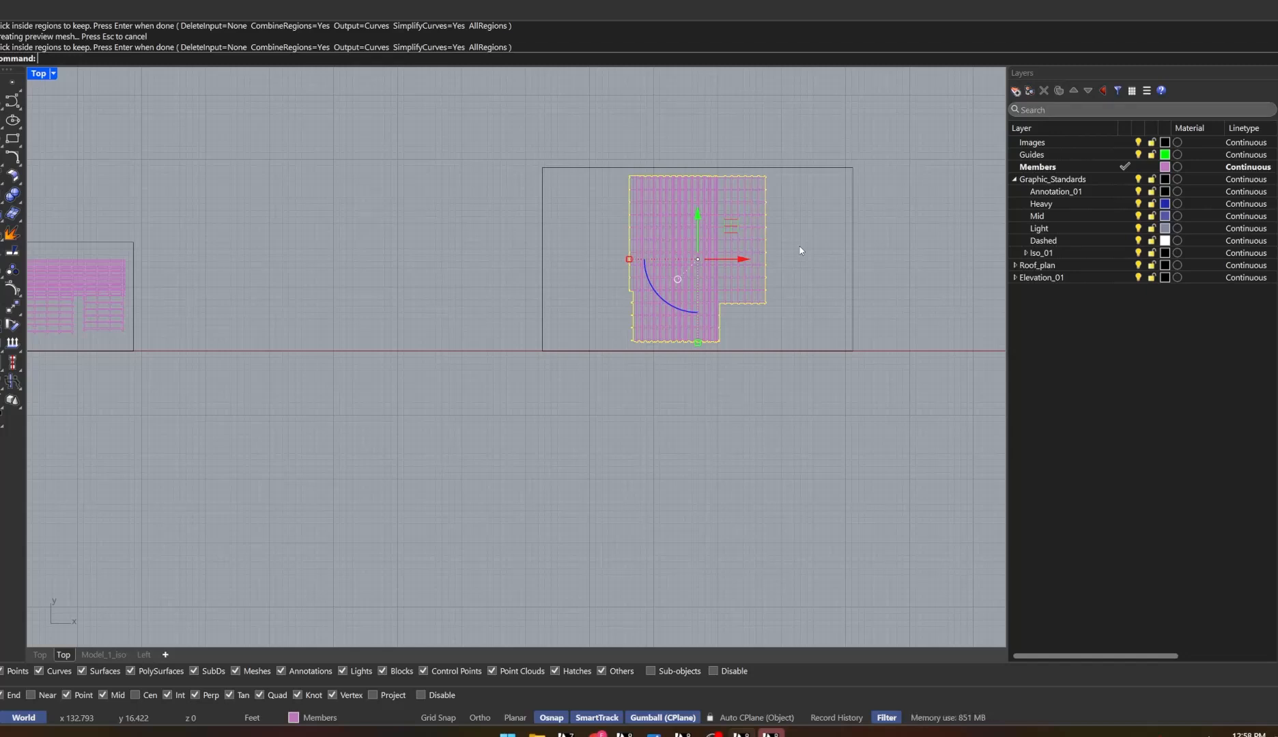
Assign the roof plan's outer silhouette curve to the Heavy layer and clear the selection
scroll(685, 126, up, 5)
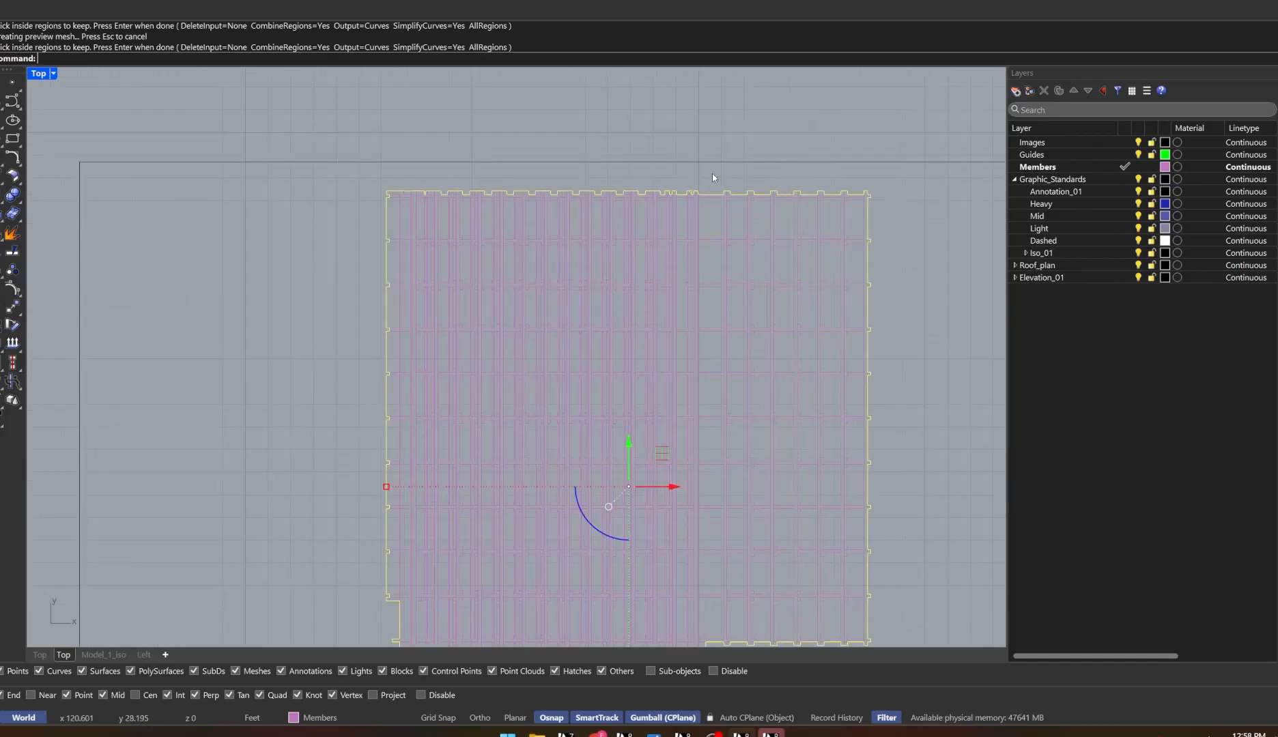
scroll(712, 172, down, 5)
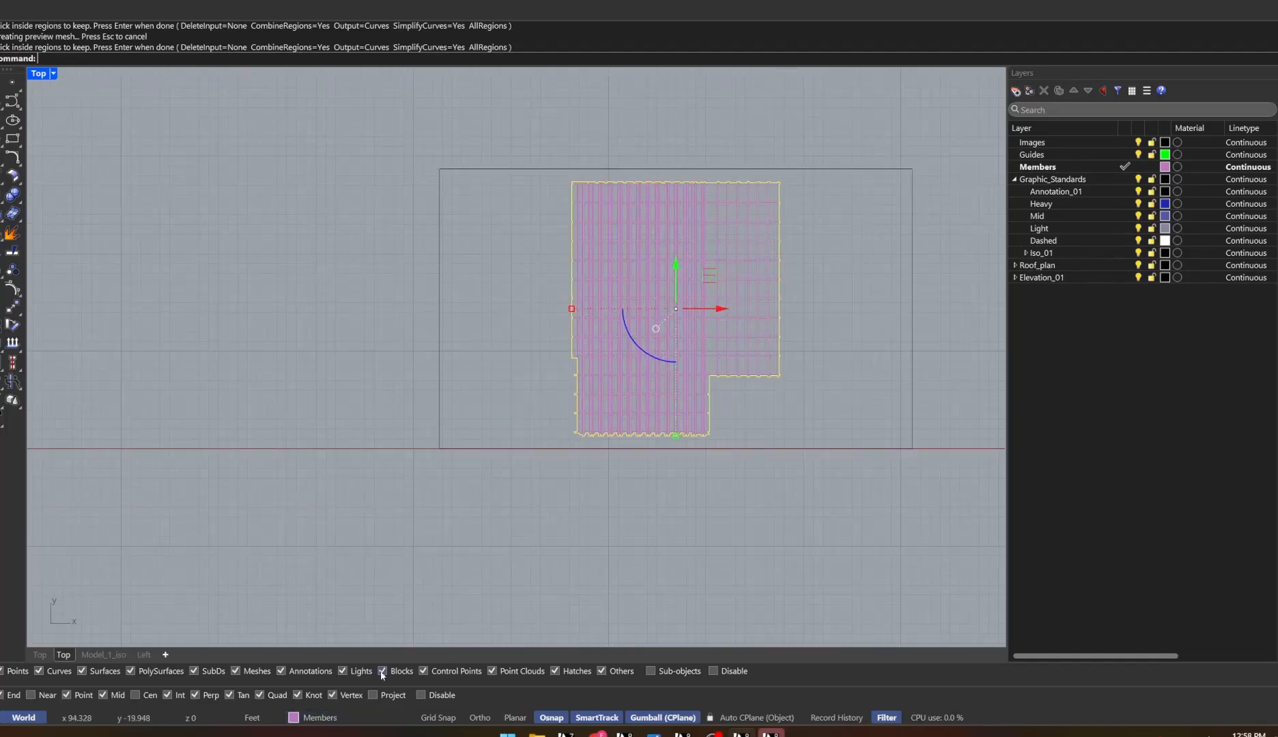
click(311, 718)
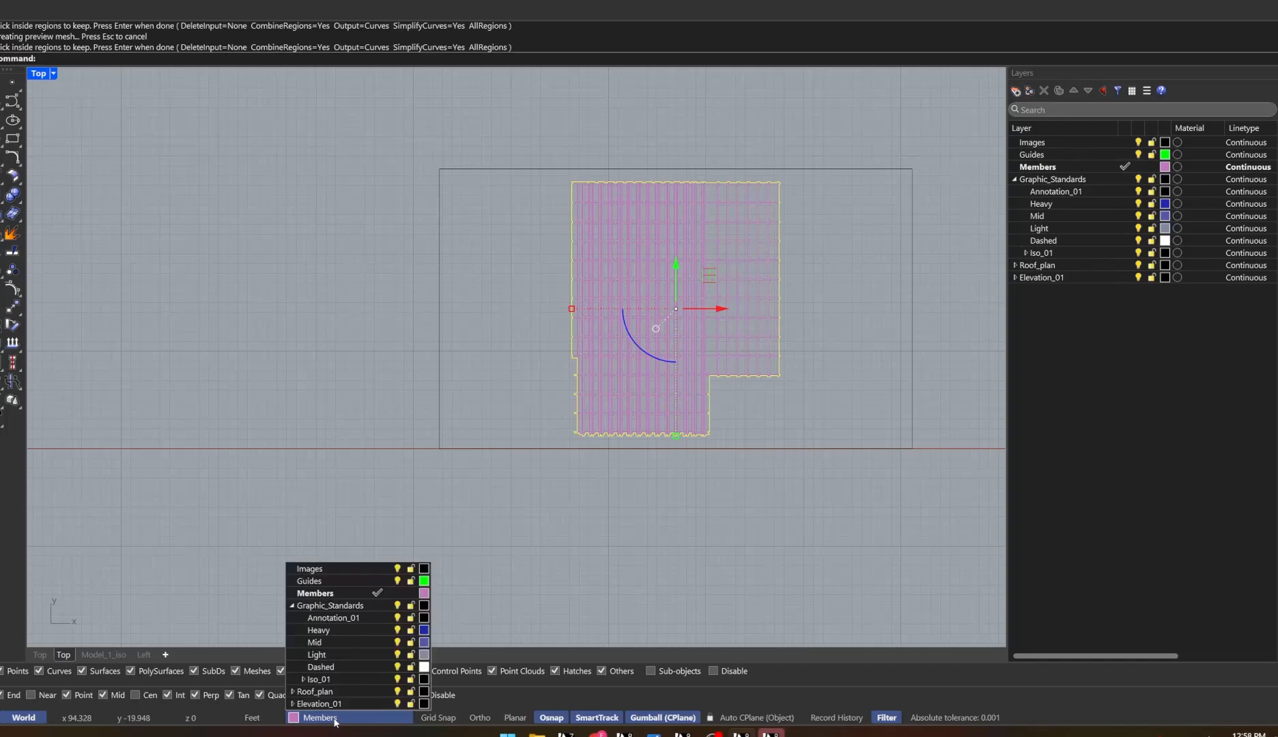
click(348, 630)
click(651, 465)
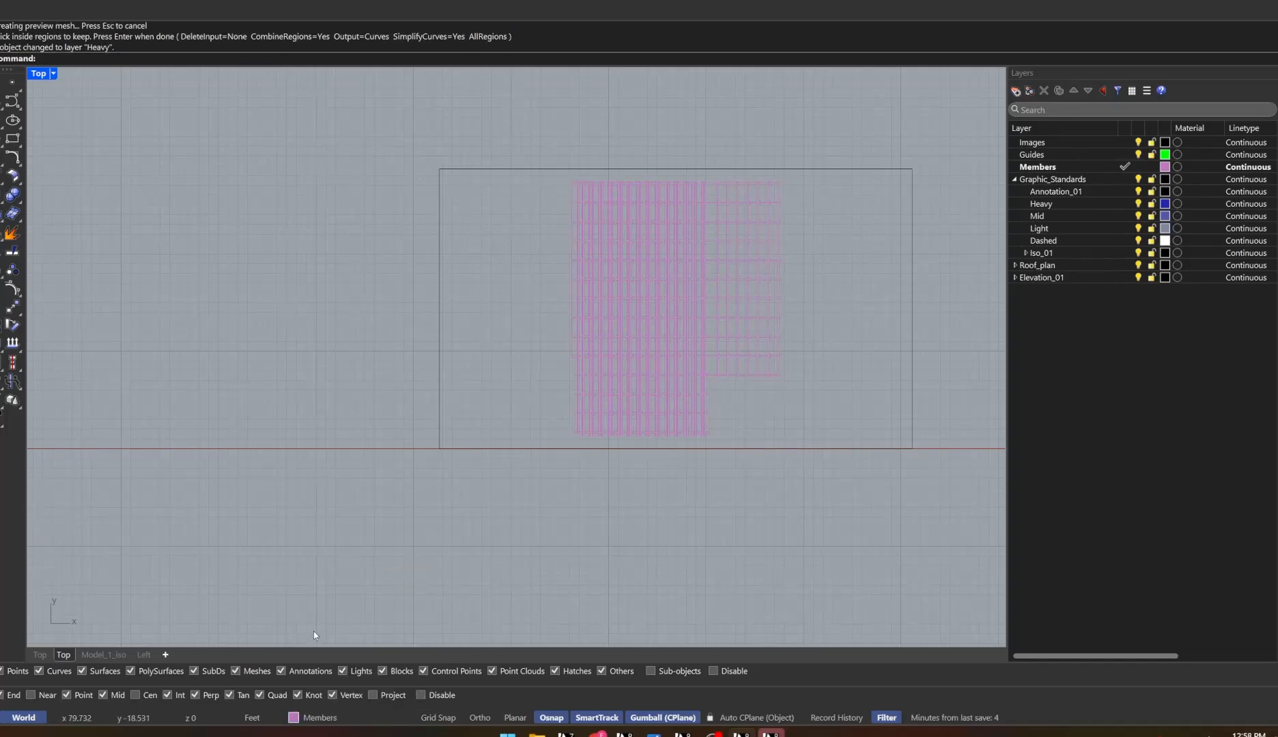
click(765, 377)
click(800, 430)
click(559, 200)
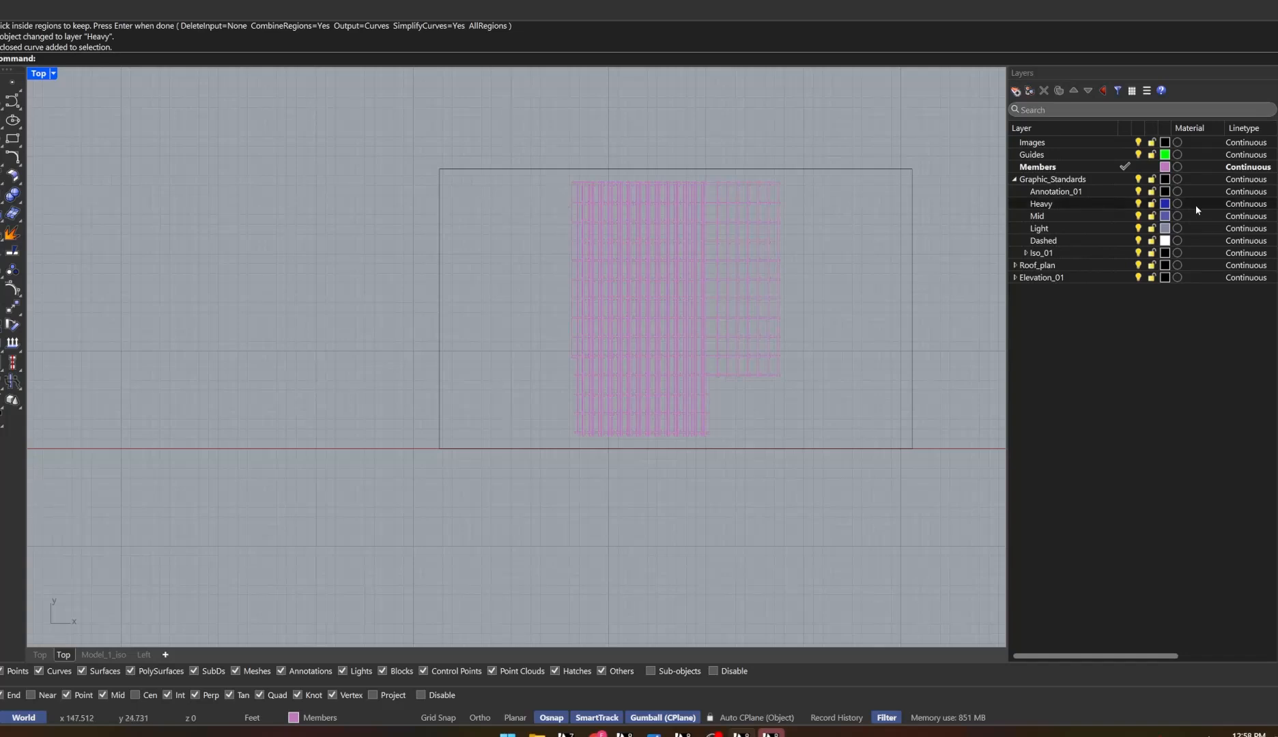
Lock the Heavy layer, assign the remaining roof plan linework to the Light layer, and unlock Heavy
click(1051, 203)
drag(505, 114, 801, 455)
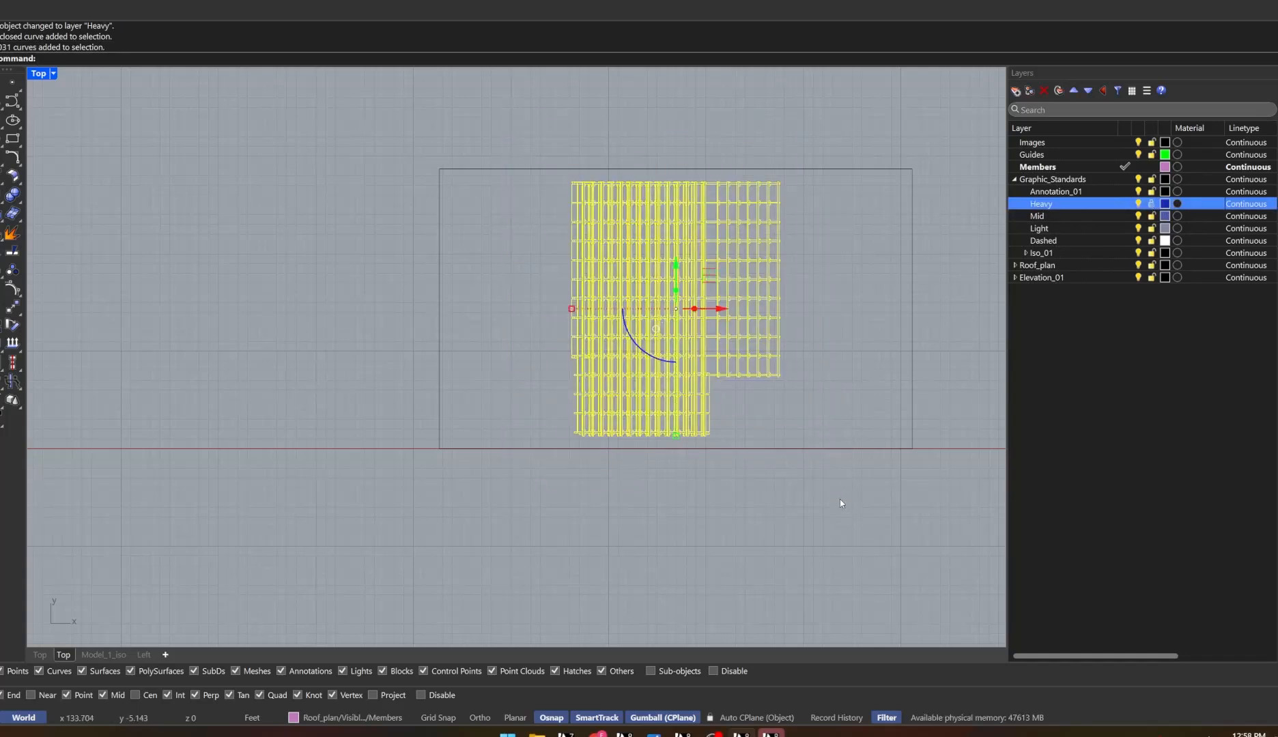
click(352, 718)
click(325, 651)
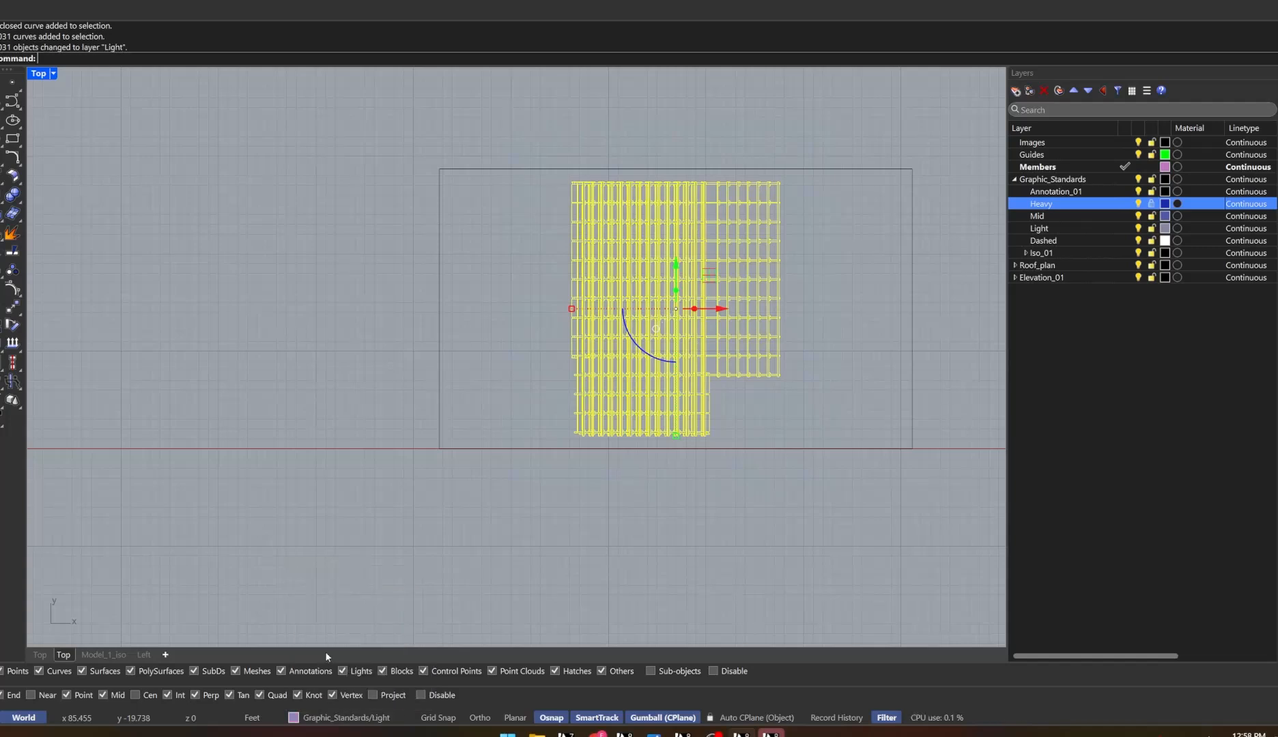
key(Escape)
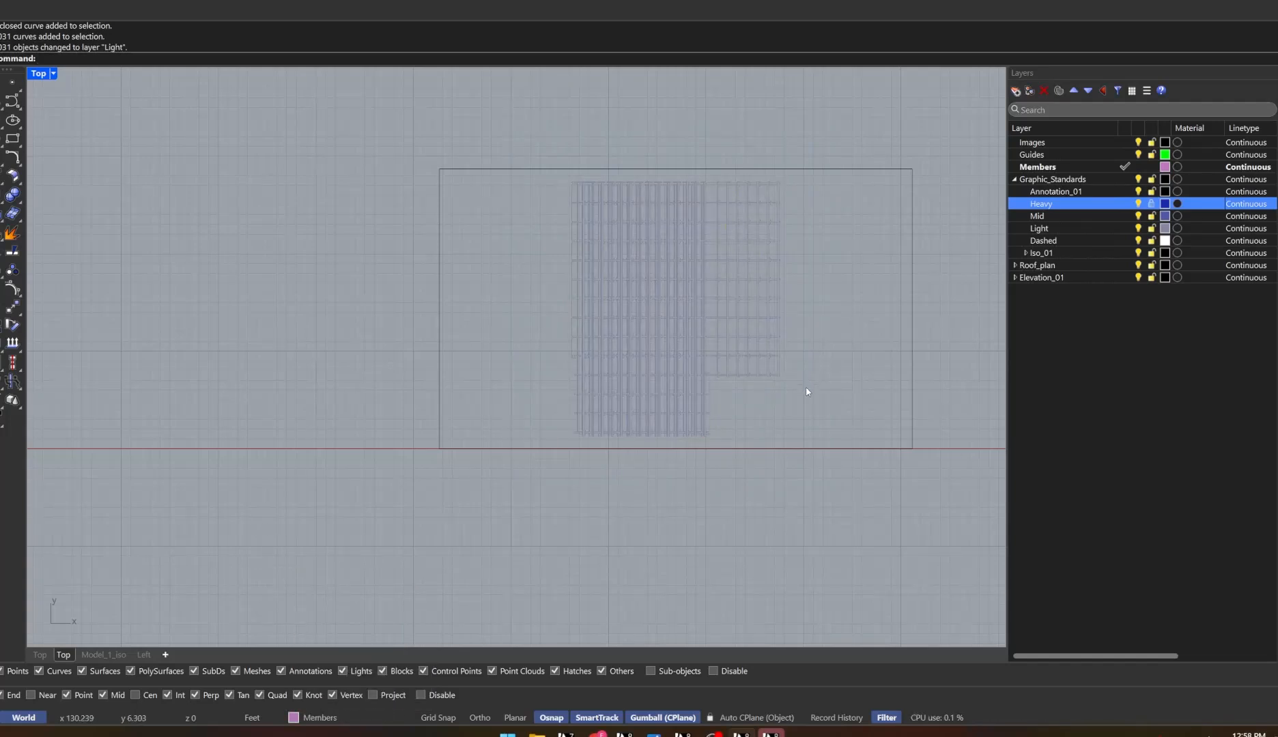
click(1151, 204)
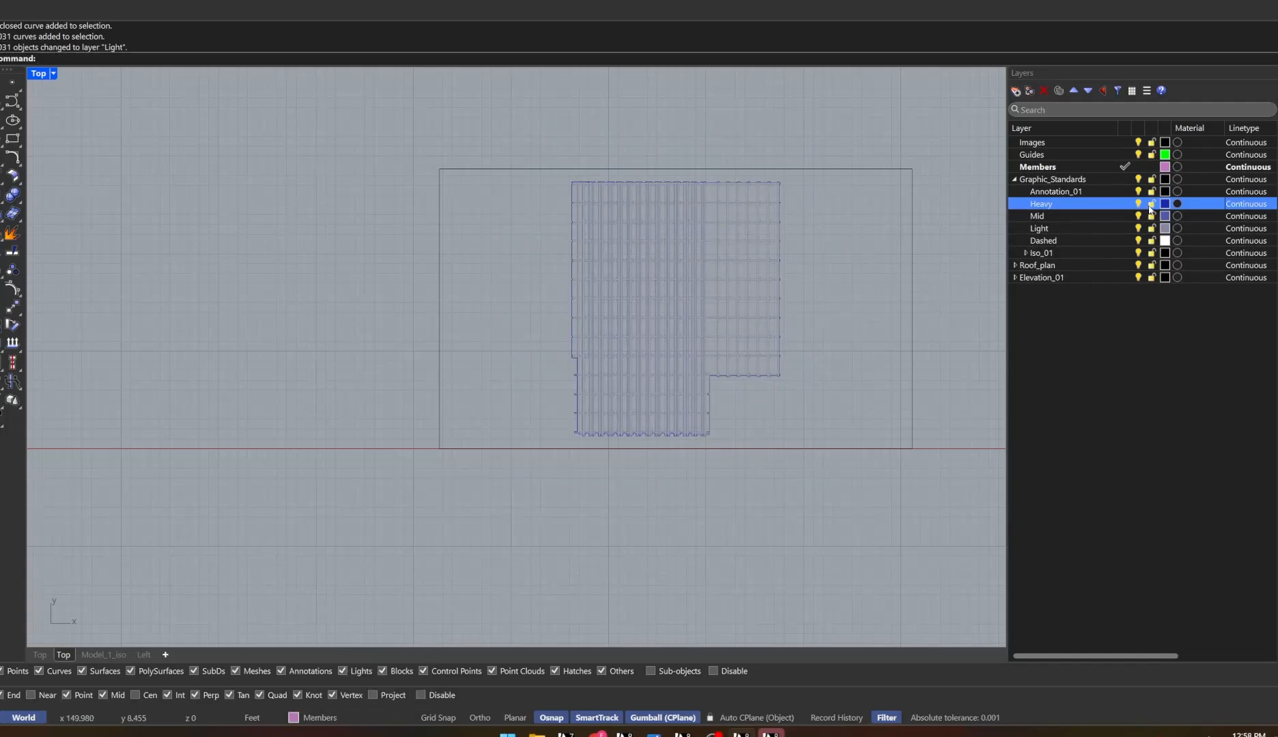
scroll(812, 391, up, 3)
scroll(592, 404, down, 1)
scroll(653, 331, up, 2)
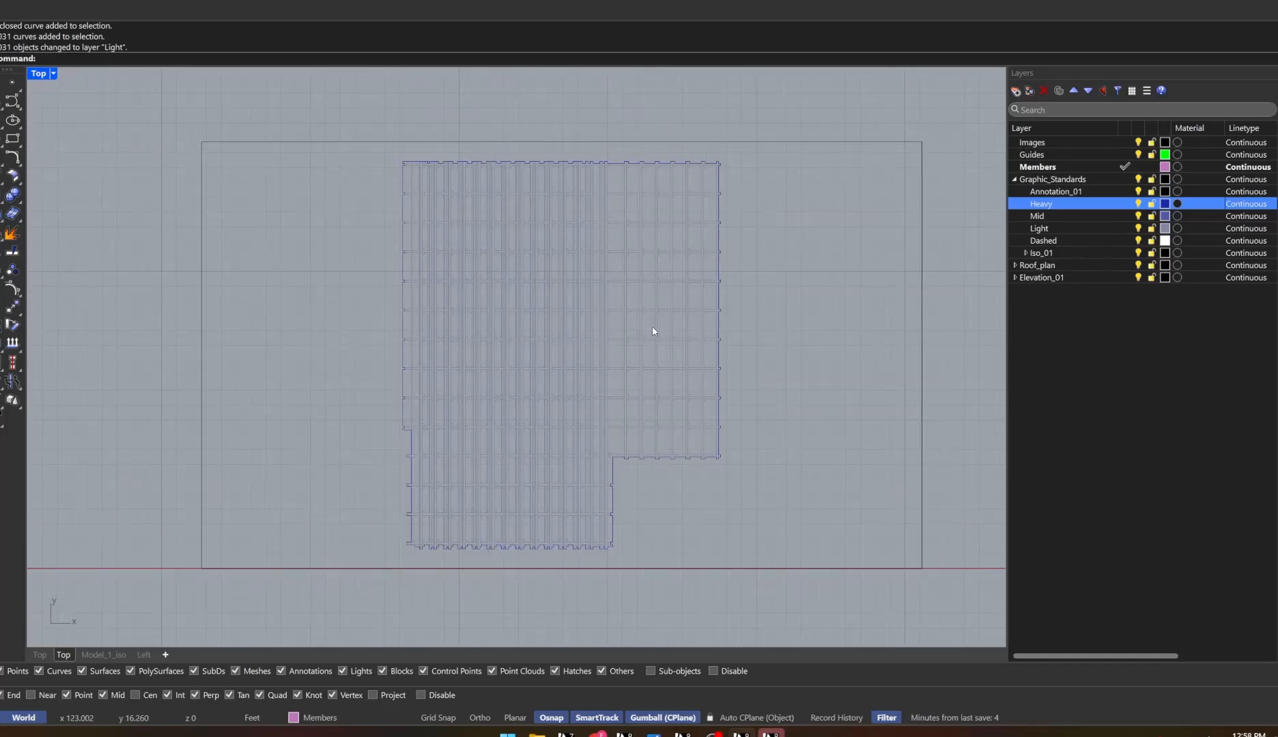
Run CurveBoolean on the whole roof plan to outline the 28 open cells in the lowest four rows of the smaller wing
scroll(611, 292, up, 3)
scroll(625, 305, down, 6)
drag(473, 183, 699, 442)
text(Curve)
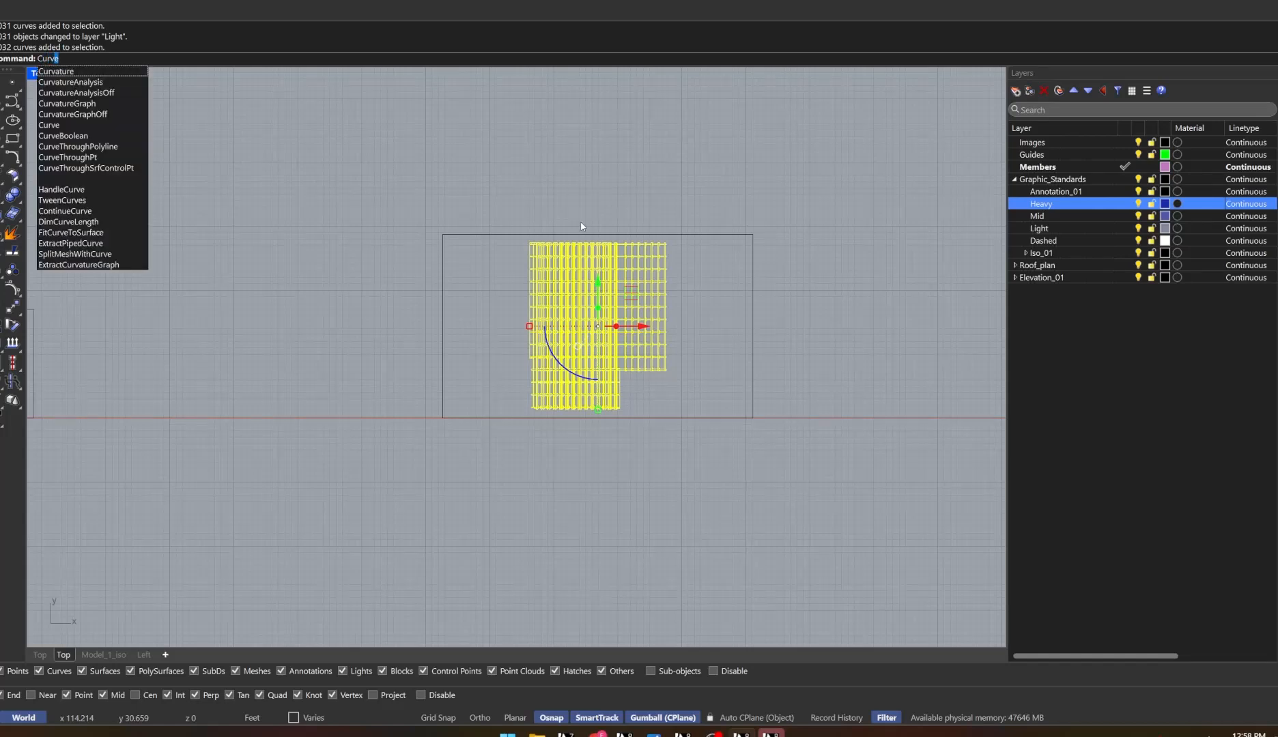
text(Boolean)
key(Return)
scroll(640, 360, up, 4)
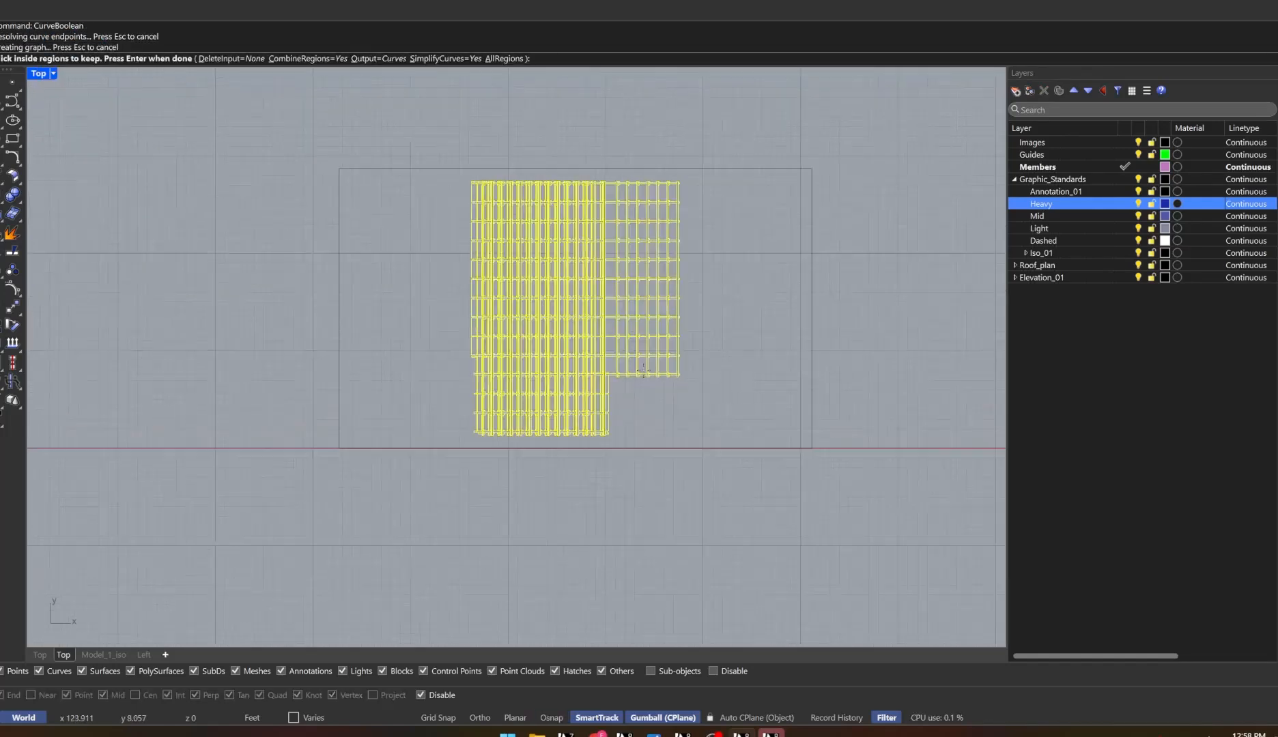
scroll(643, 370, up, 5)
click(555, 280)
click(555, 348)
click(563, 410)
click(596, 348)
click(595, 415)
click(631, 348)
click(631, 415)
click(667, 373)
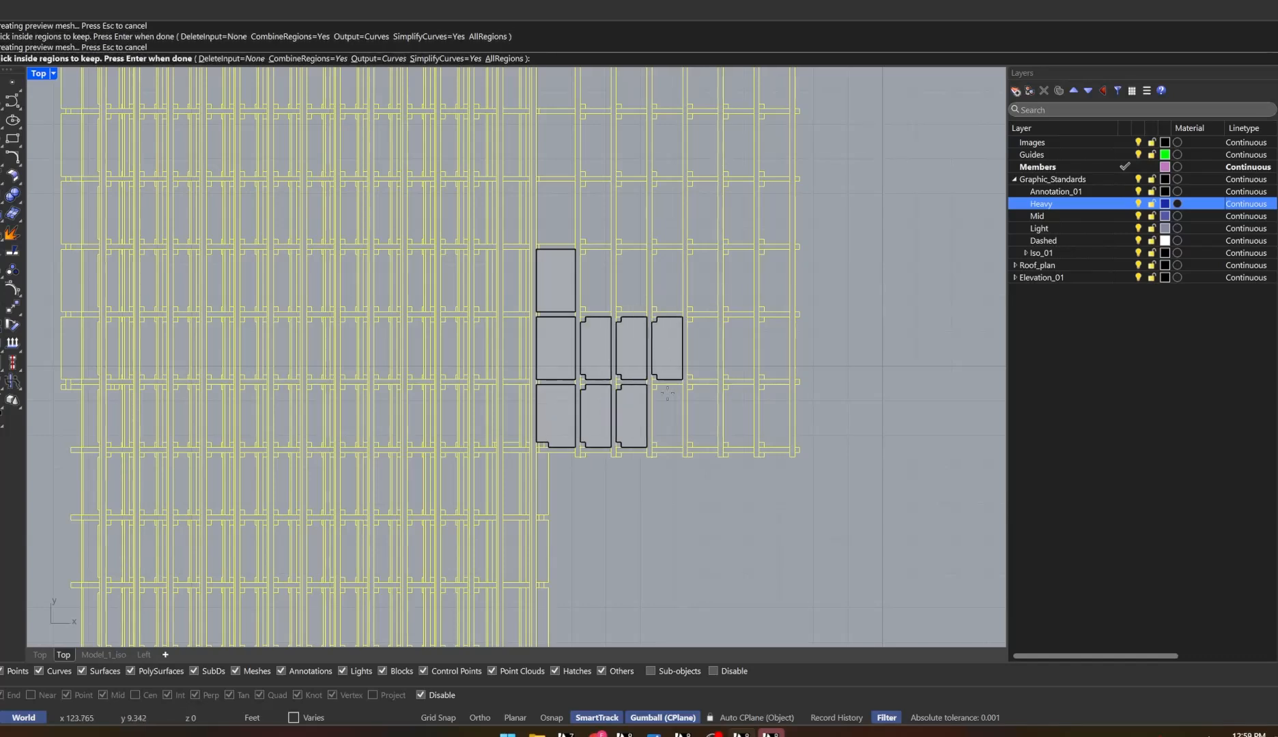
click(667, 415)
click(703, 348)
click(702, 415)
click(774, 348)
click(738, 348)
click(738, 415)
click(774, 415)
click(776, 271)
click(738, 280)
click(702, 280)
click(667, 280)
click(631, 281)
click(590, 283)
click(556, 212)
click(596, 211)
click(639, 215)
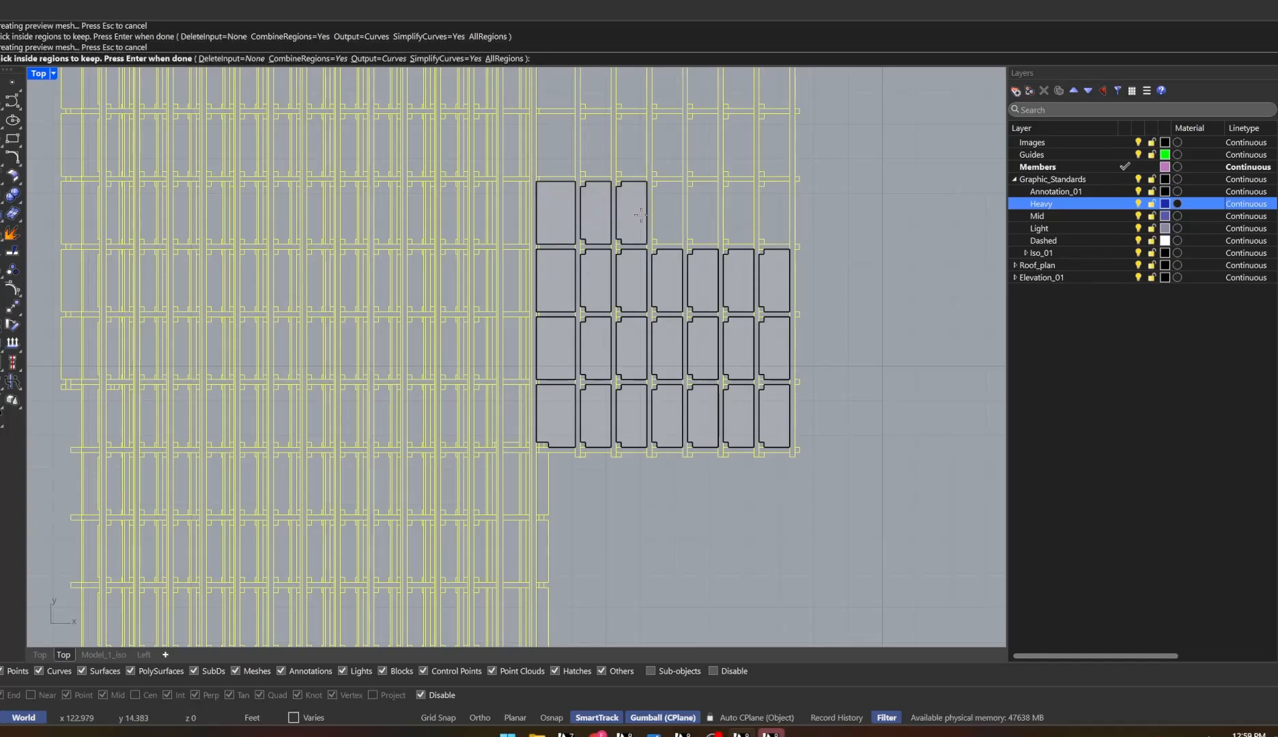
click(670, 219)
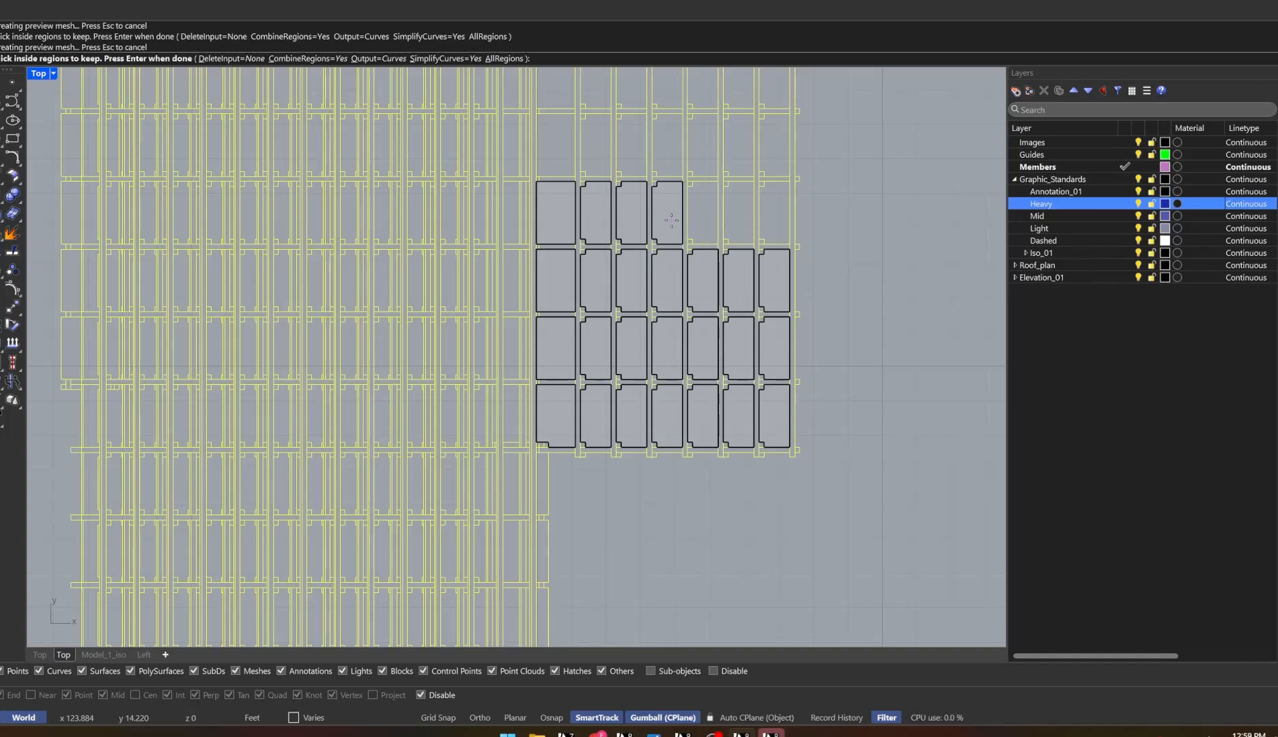
click(703, 220)
click(739, 219)
click(766, 220)
key(Return)
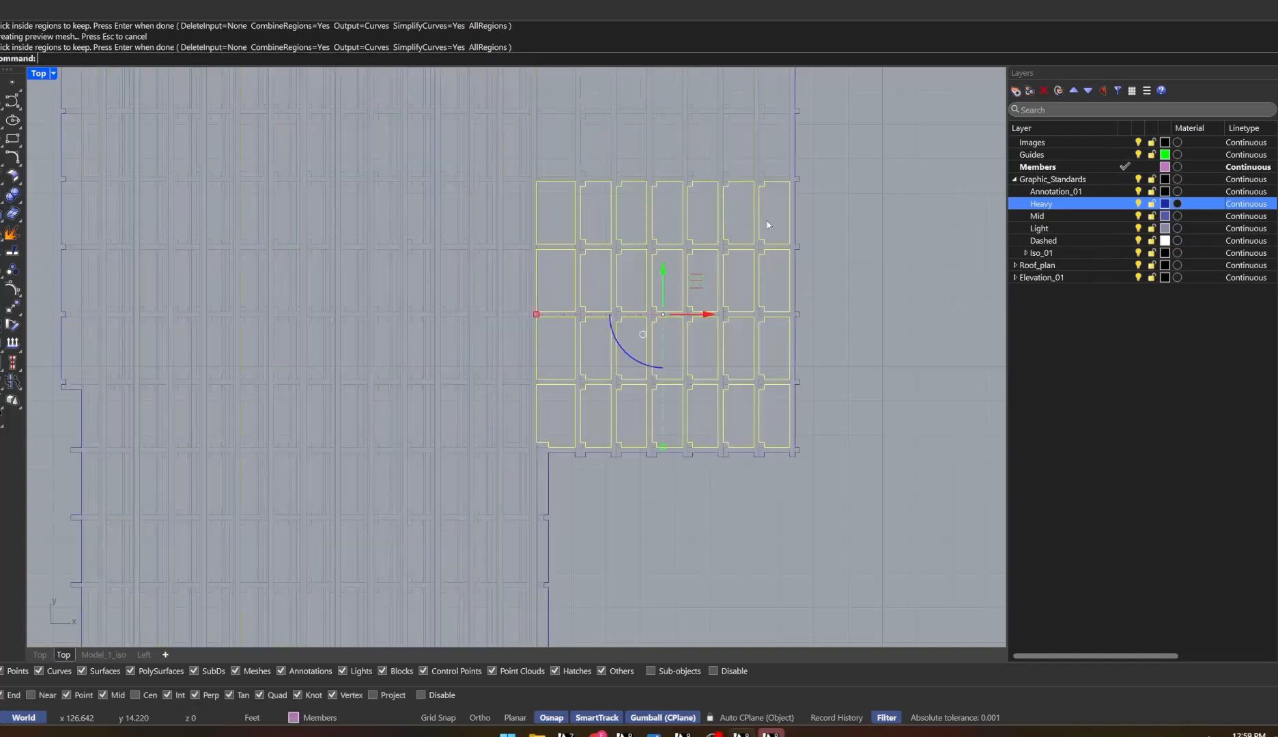
Assign the new cell outlines in the roof plan to the Mid layer and clear the selection
click(300, 717)
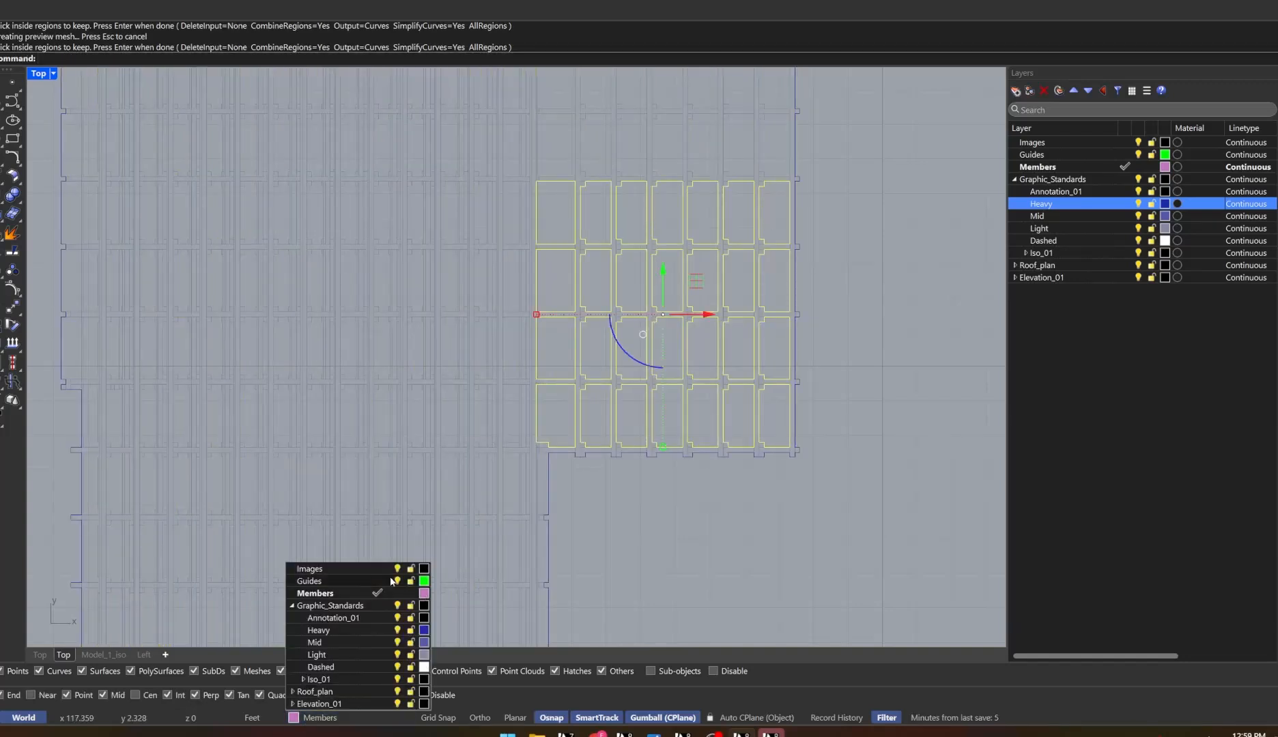
click(348, 648)
key(Escape)
scroll(590, 448, down, 10)
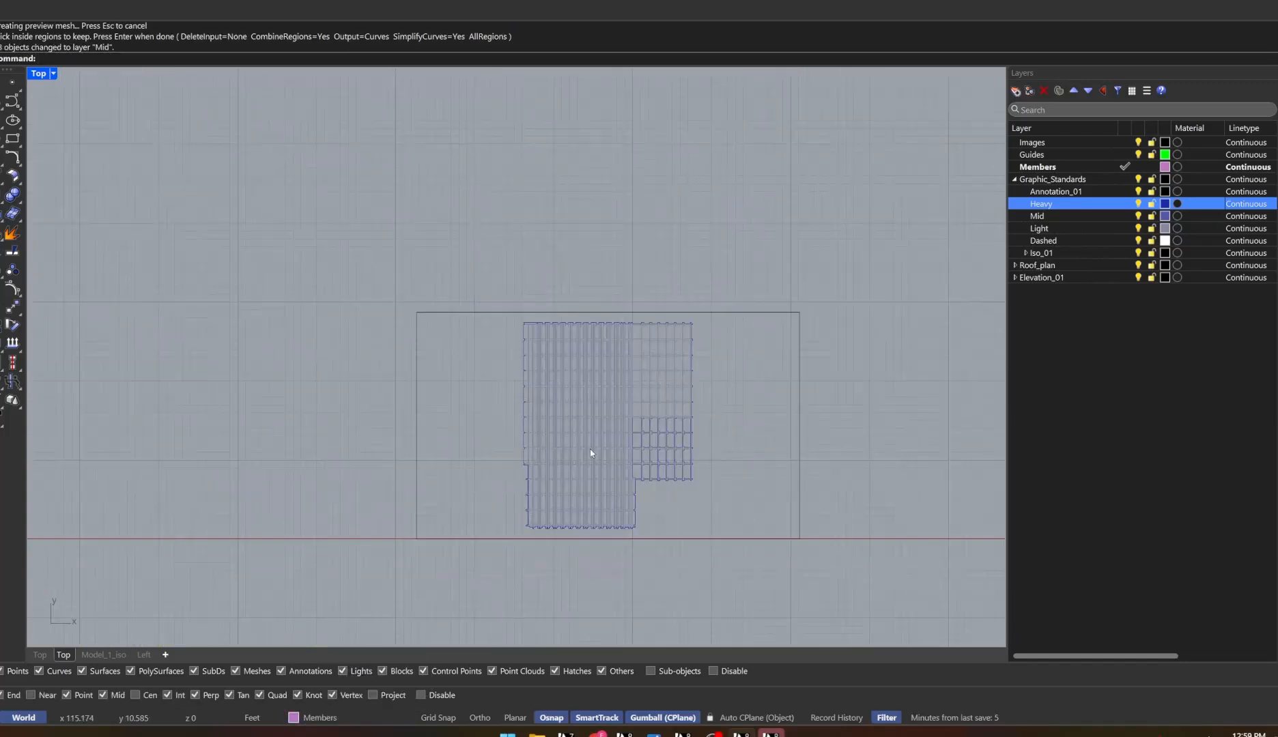
drag(749, 569, 749, 569)
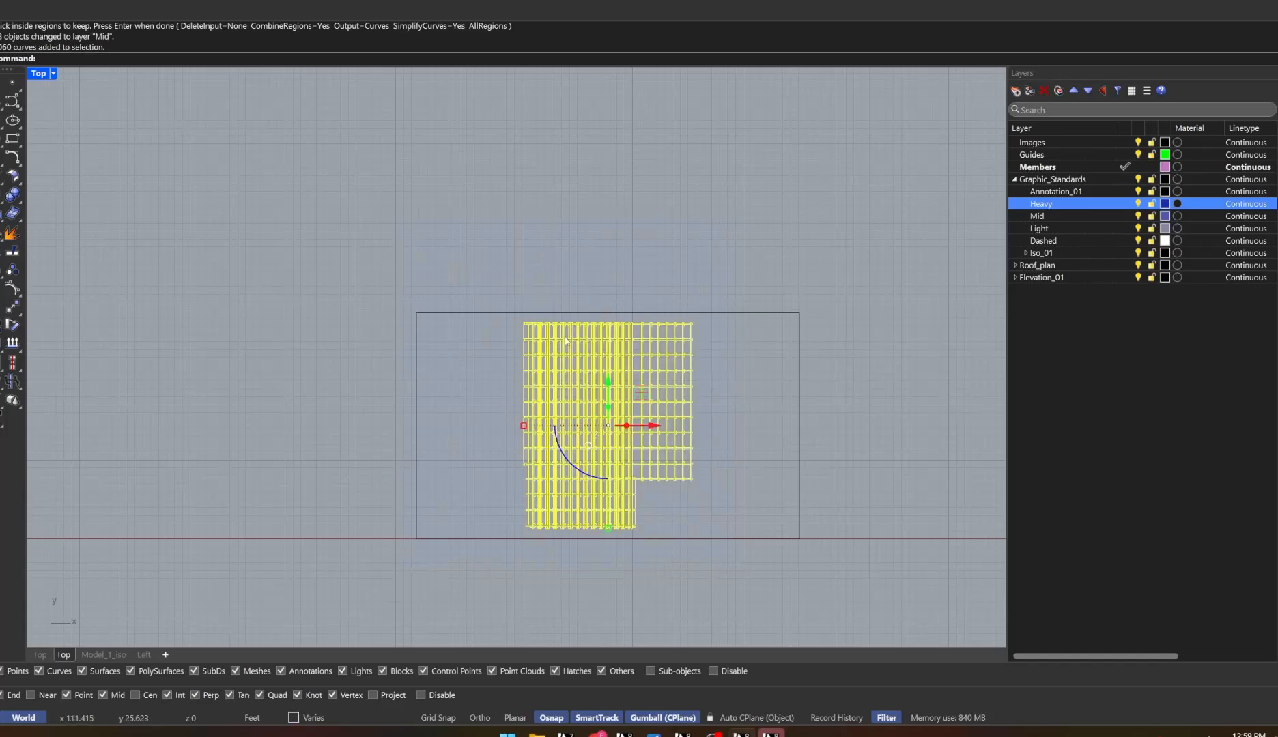
key(Escape)
scroll(631, 409, up, 4)
scroll(631, 410, down, 3)
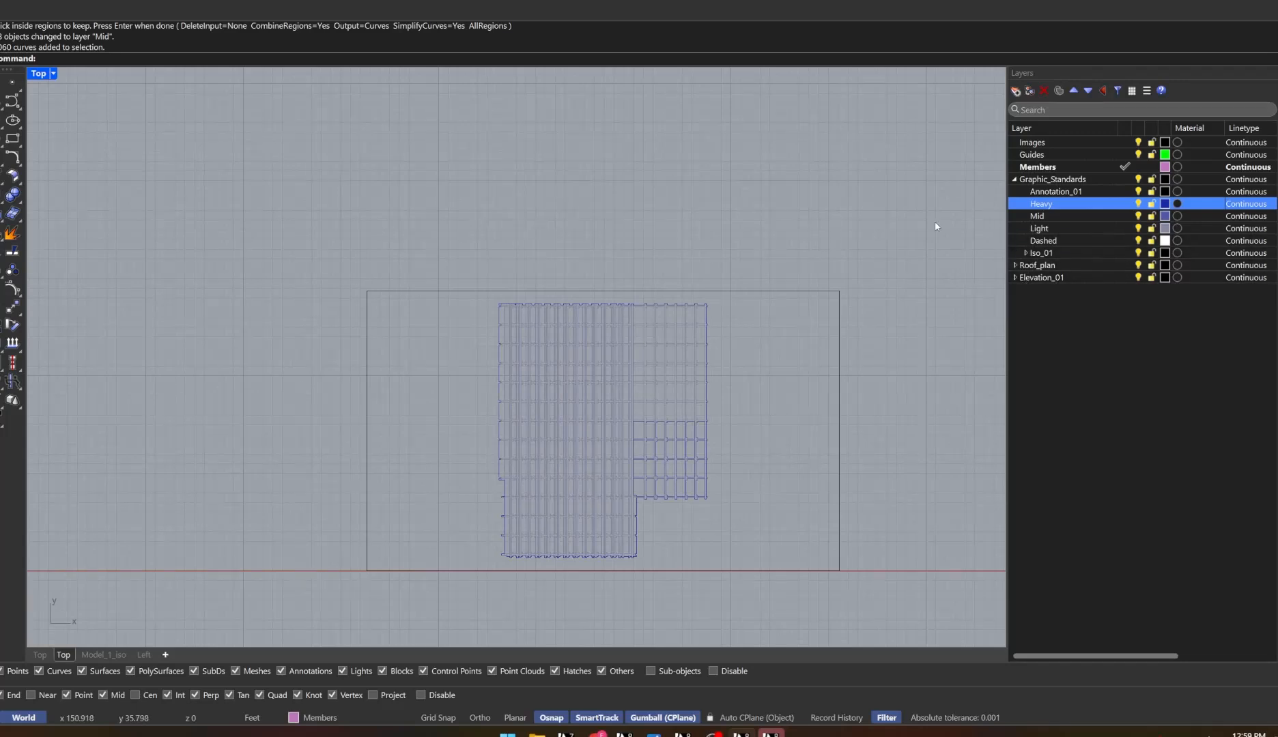
Select the elevation drawing with its border and create the structure's outer silhouette curve with CurveBoolean
scroll(679, 174, down, 4)
scroll(679, 170, down, 4)
scroll(290, 218, up, 8)
drag(305, 216, 578, 393)
scroll(491, 321, up, 6)
scroll(490, 321, up, 2)
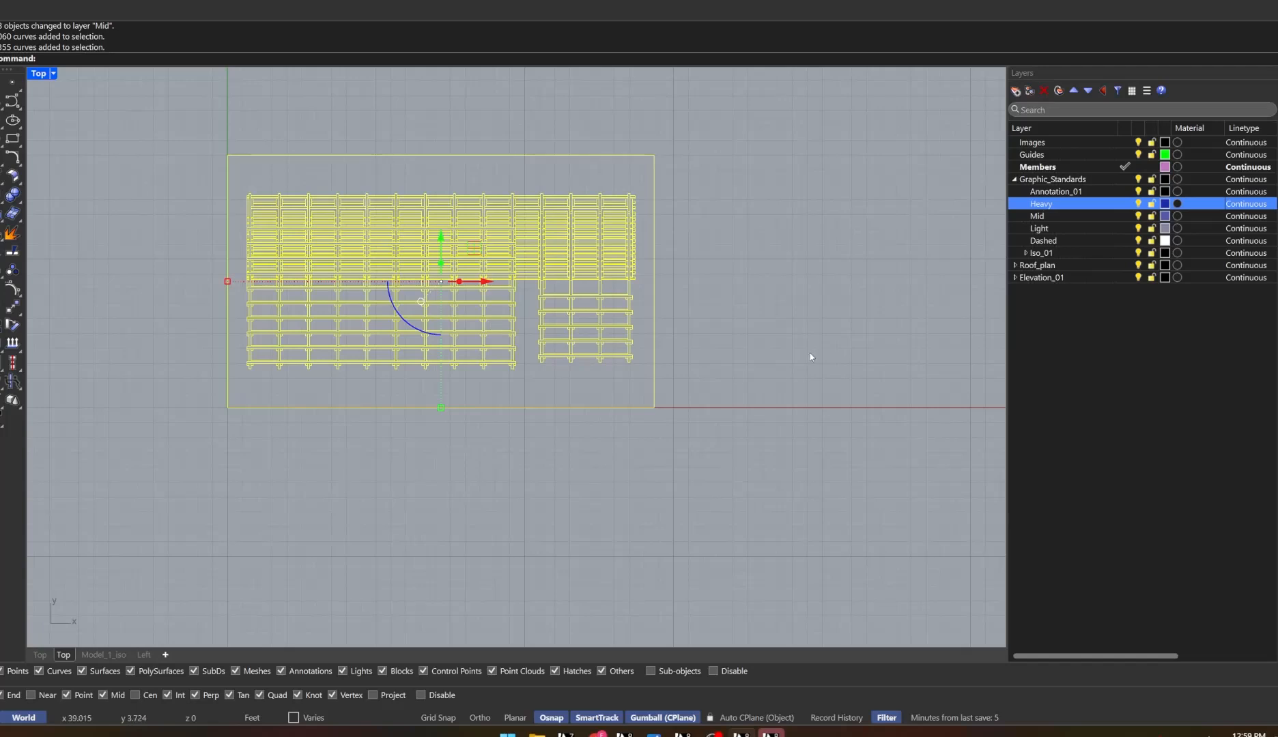
click(403, 196)
drag(191, 120, 671, 504)
text(CurveBoolean)
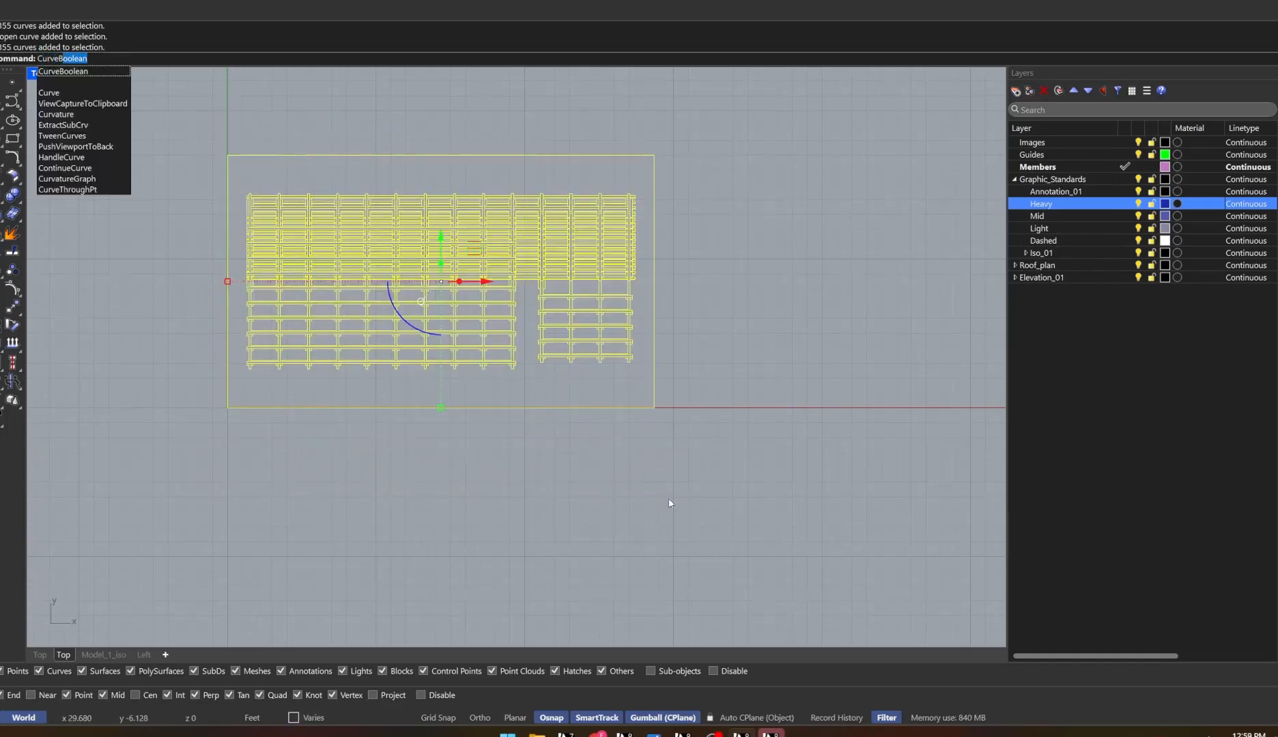
key(Return)
scroll(669, 502, up, 1)
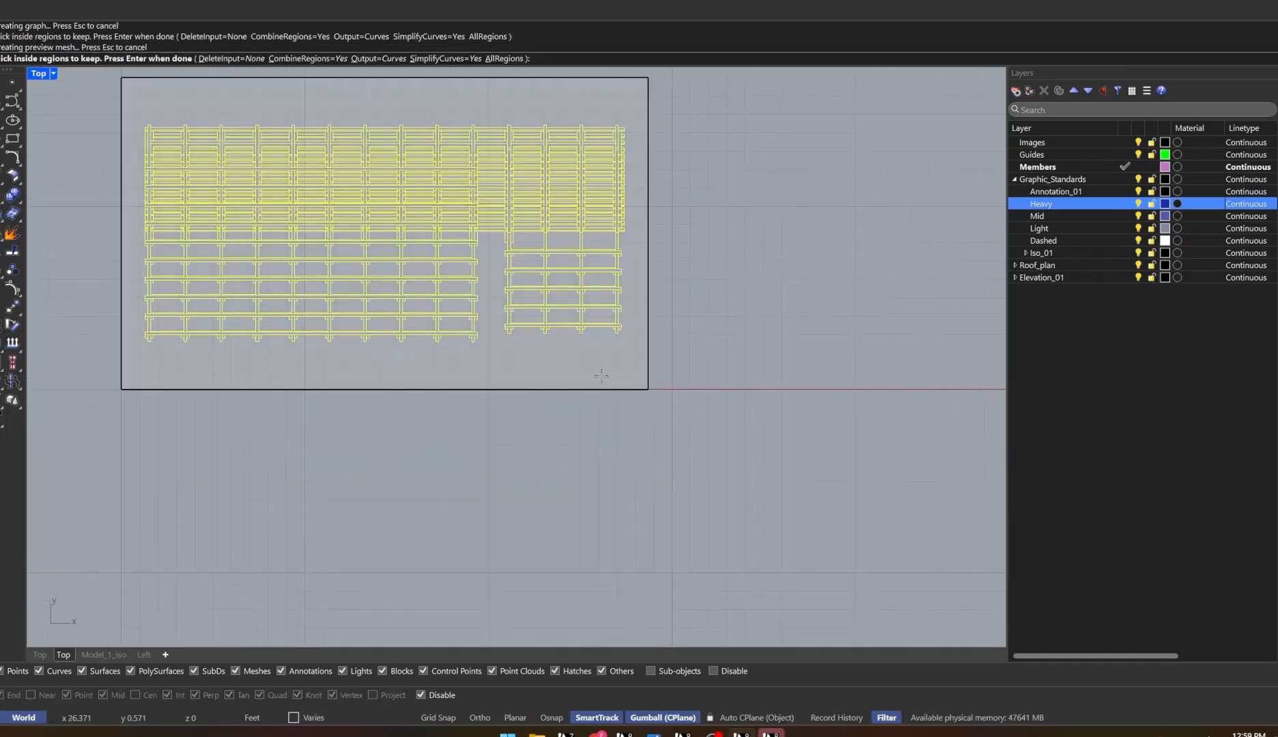
scroll(665, 482, down, 3)
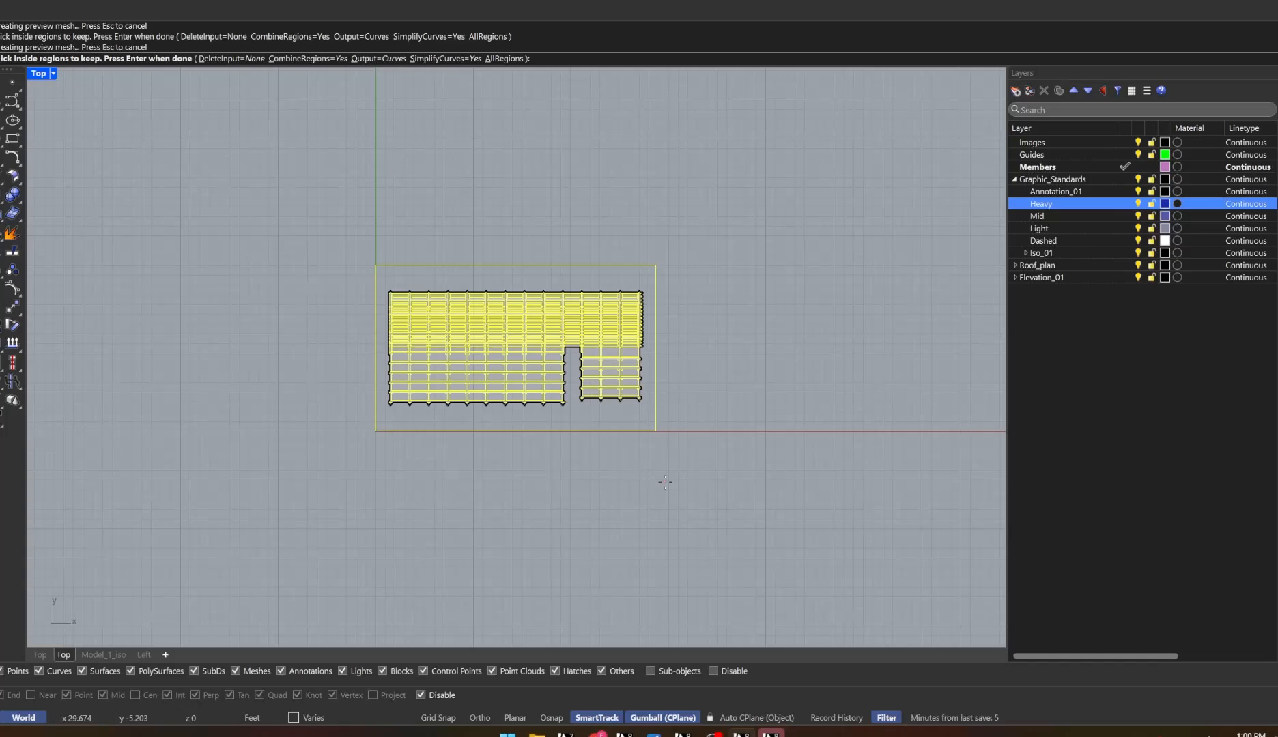
click(500, 379)
key(Return)
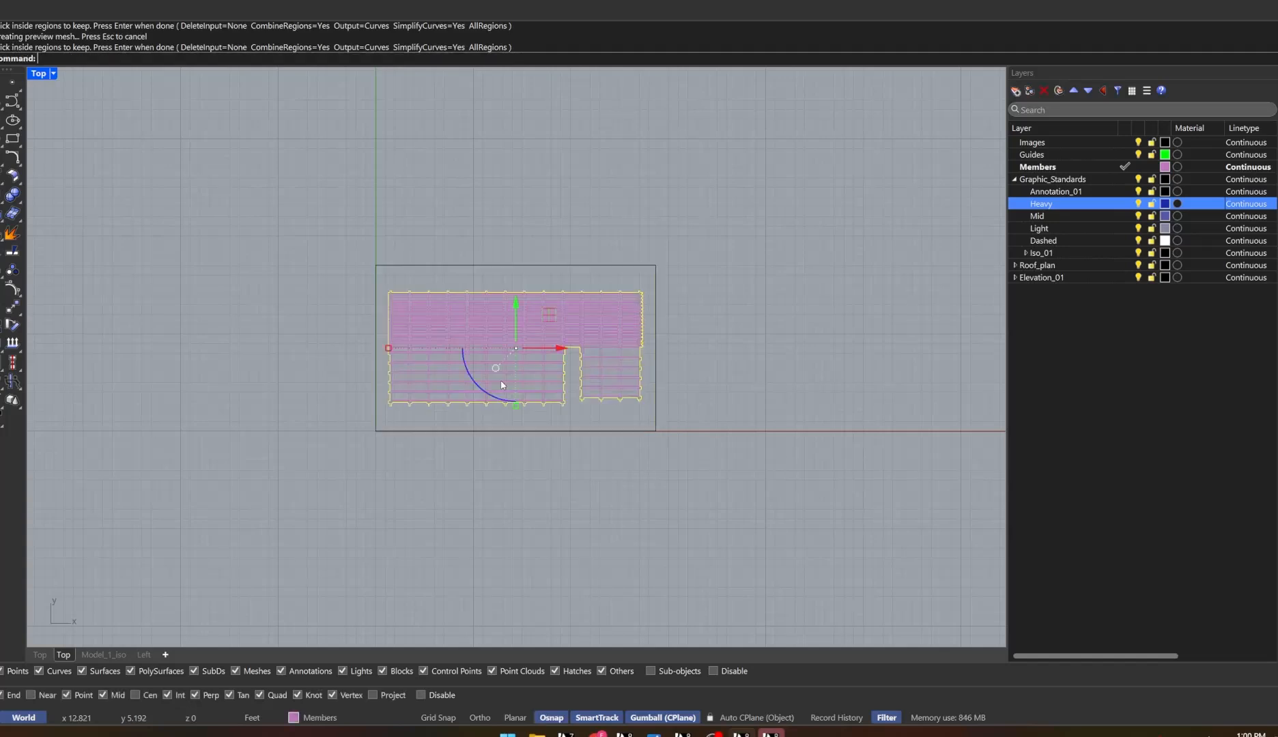
Assign the elevation's outer silhouette curve to the Heavy layer and clear the selection
click(331, 718)
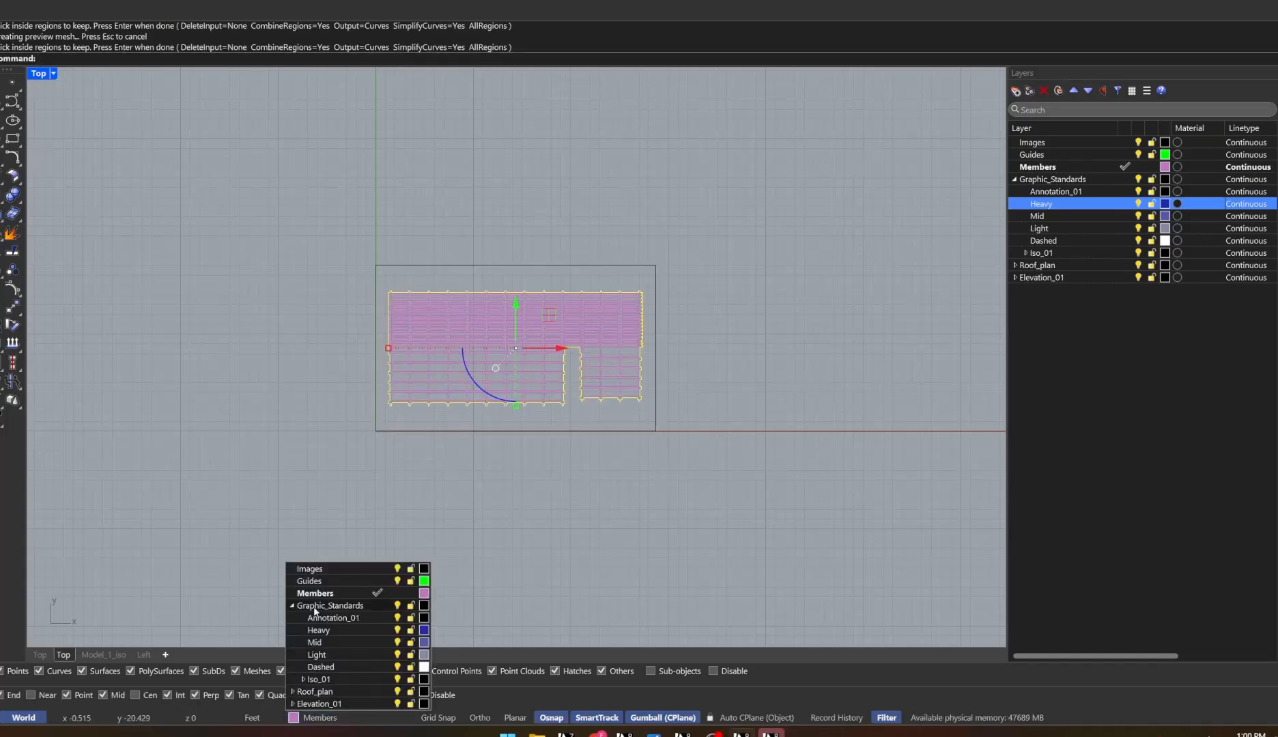
click(316, 629)
key(Escape)
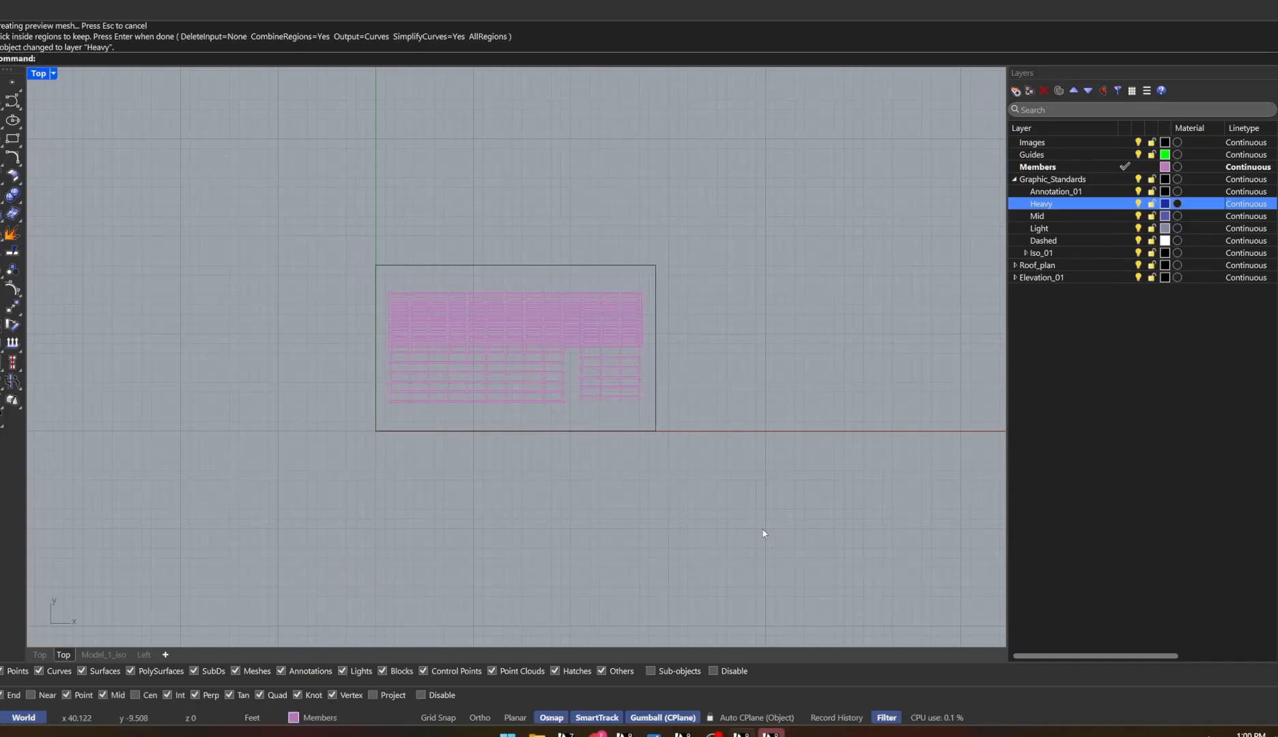
Lock the Heavy layer and show all hidden objects in the file
click(1151, 205)
scroll(611, 253, down, 8)
text(Show)
key(Return)
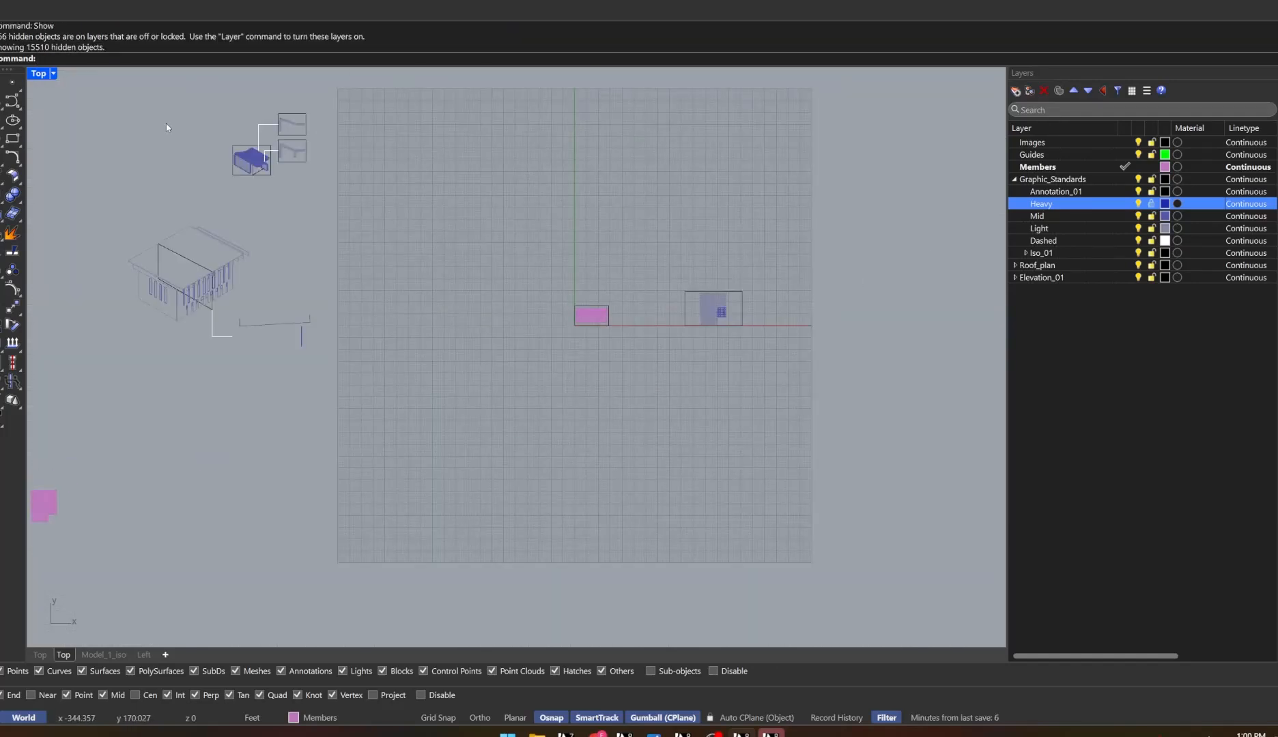
Move the isometric drawing with its two framed sections across to sit above the framed drawing at the origin, then clear the selection
scroll(178, 123, up, 5)
scroll(491, 416, down, 2)
drag(539, 402, 311, 189)
text(Zs)
key(Return)
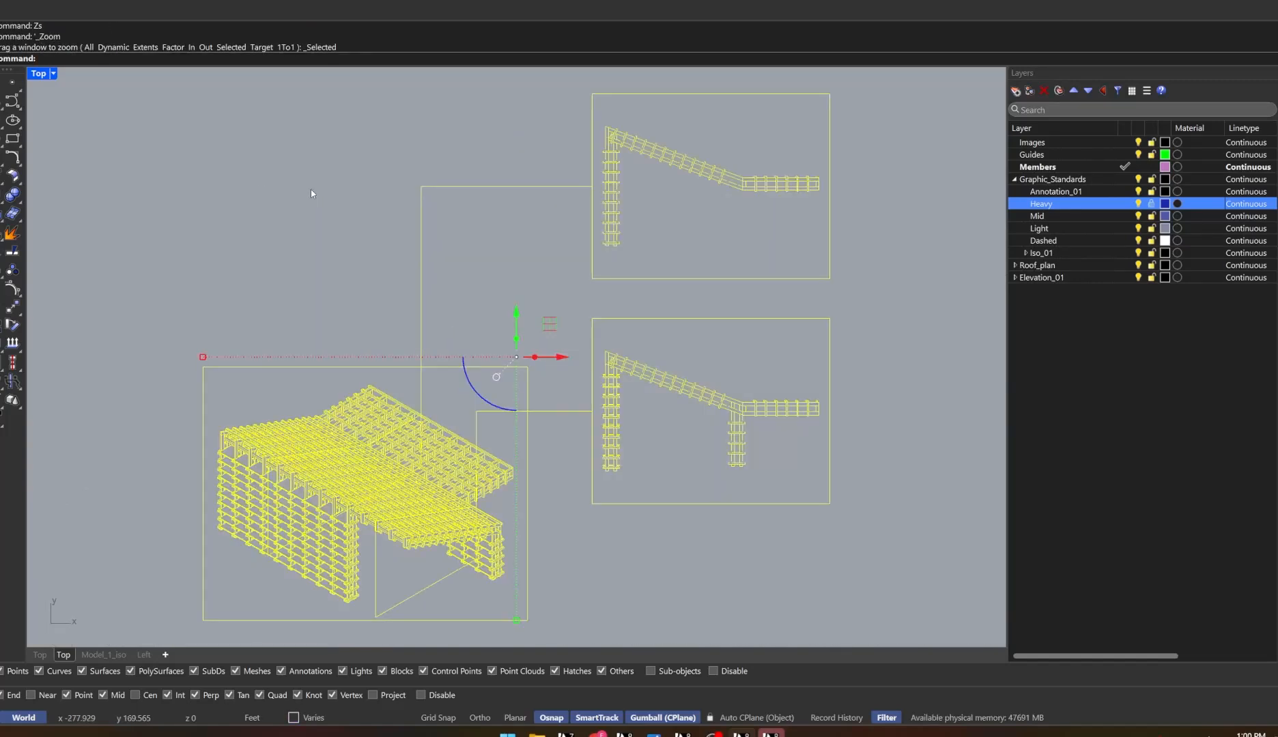
scroll(310, 189, down, 6)
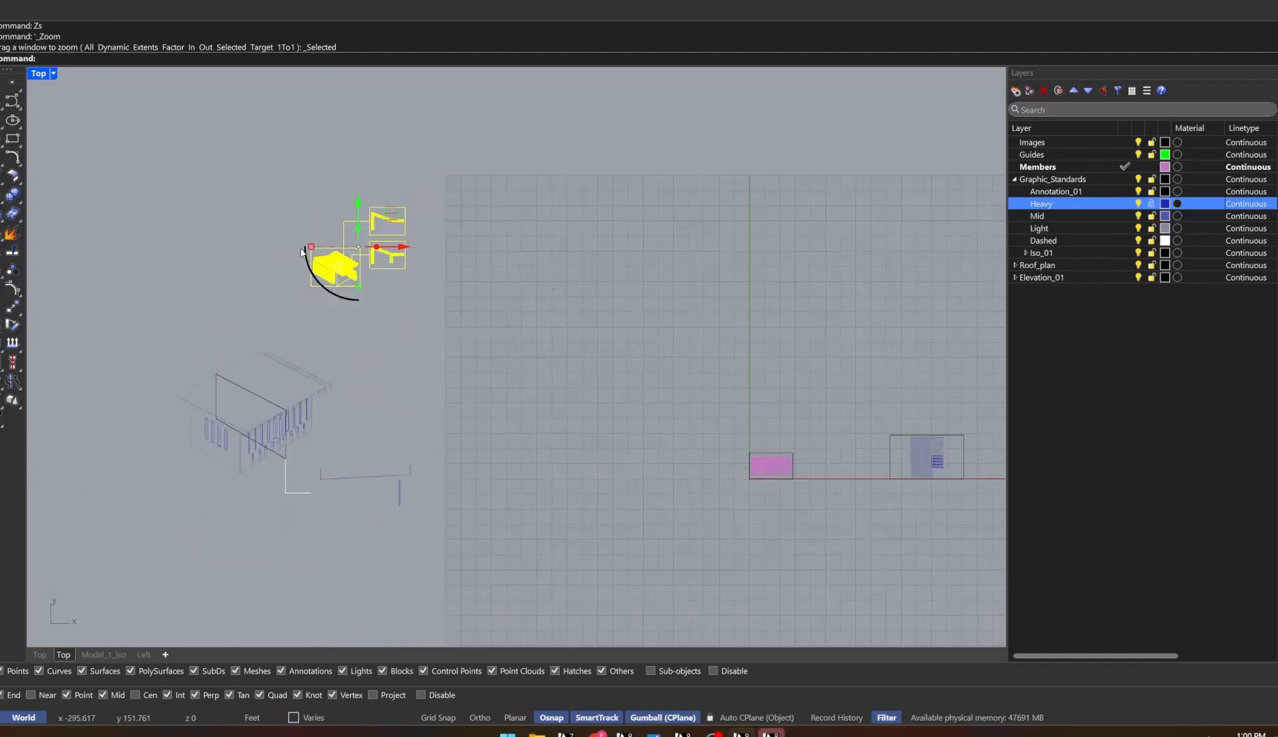
drag(401, 256, 706, 269)
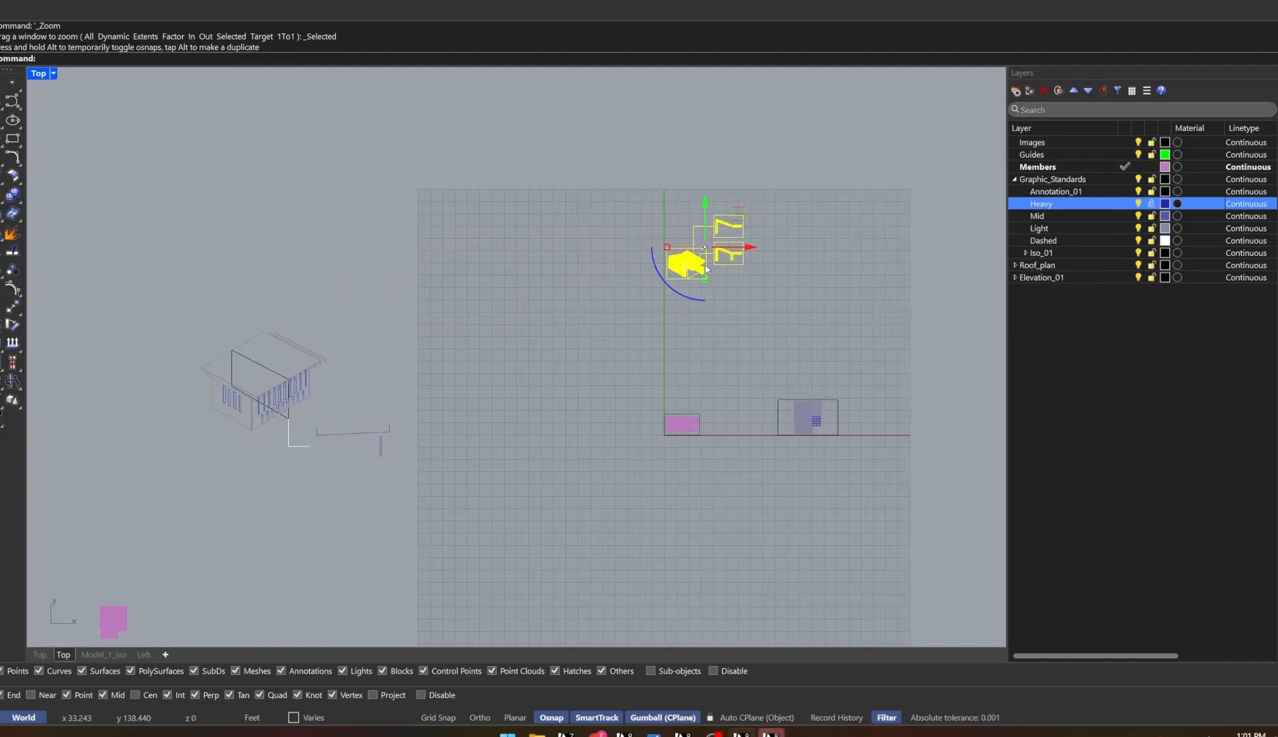
scroll(722, 233, up, 8)
click(626, 147)
Examine the linework of the isometric drawing and its two section drawings up close
scroll(737, 192, up, 6)
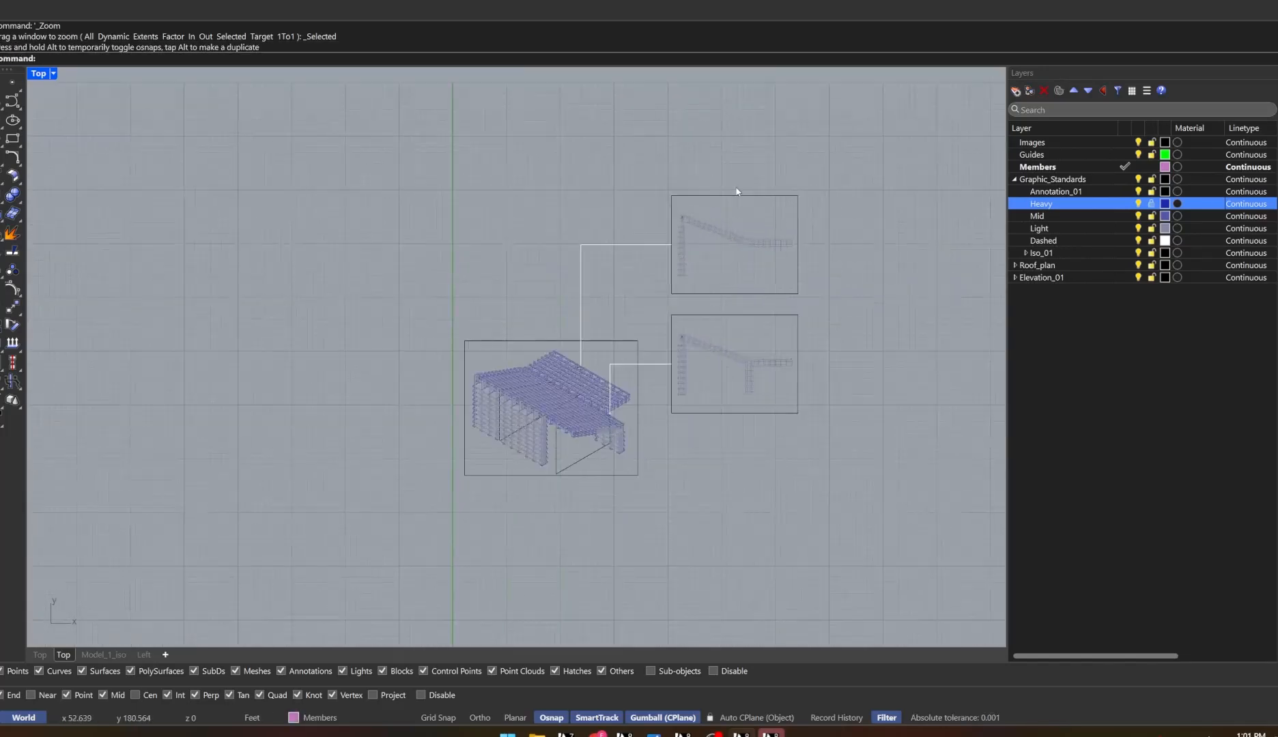
scroll(681, 312, up, 2)
scroll(681, 311, up, 2)
scroll(649, 495, up, 3)
scroll(405, 439, up, 3)
scroll(407, 437, up, 2)
scroll(387, 343, down, 9)
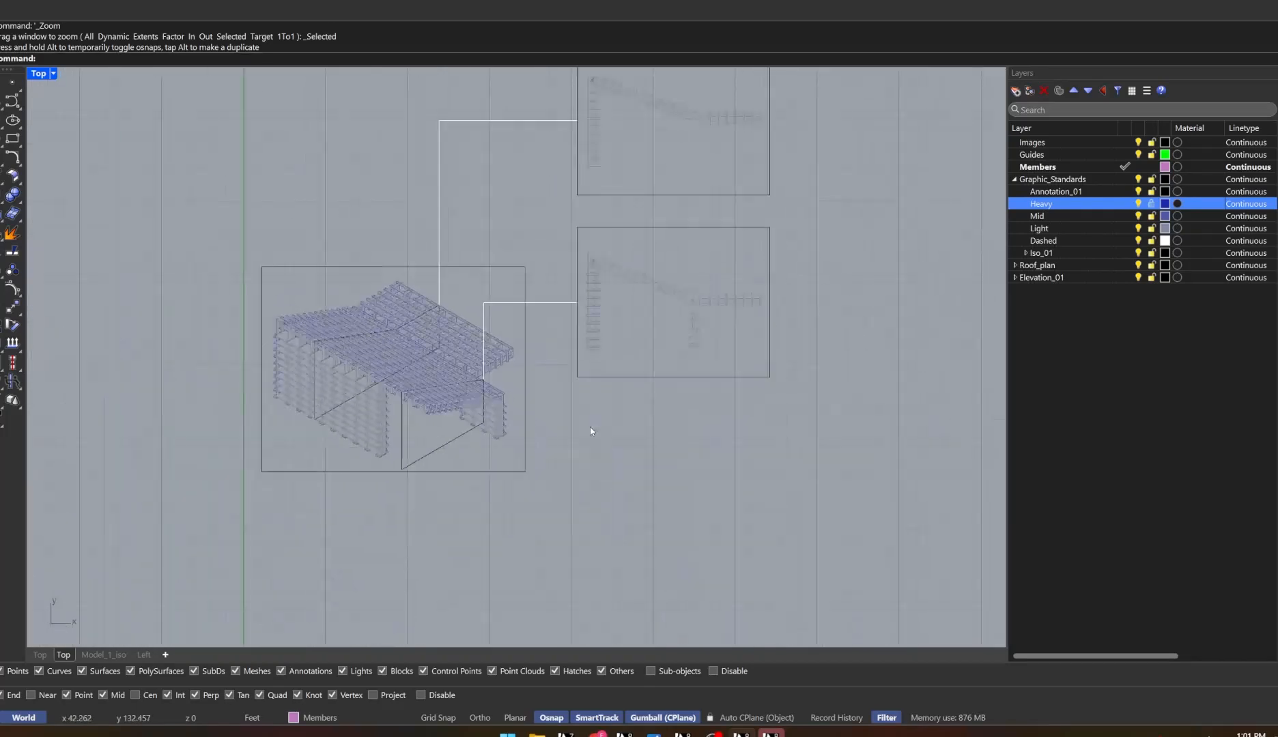
scroll(658, 194, up, 2)
scroll(608, 450, down, 2)
scroll(600, 480, up, 2)
Select the isometric and both section drawings with their frames and start exporting the selection in Adobe Illustrator (*.ai) format
drag(881, 600, 312, 129)
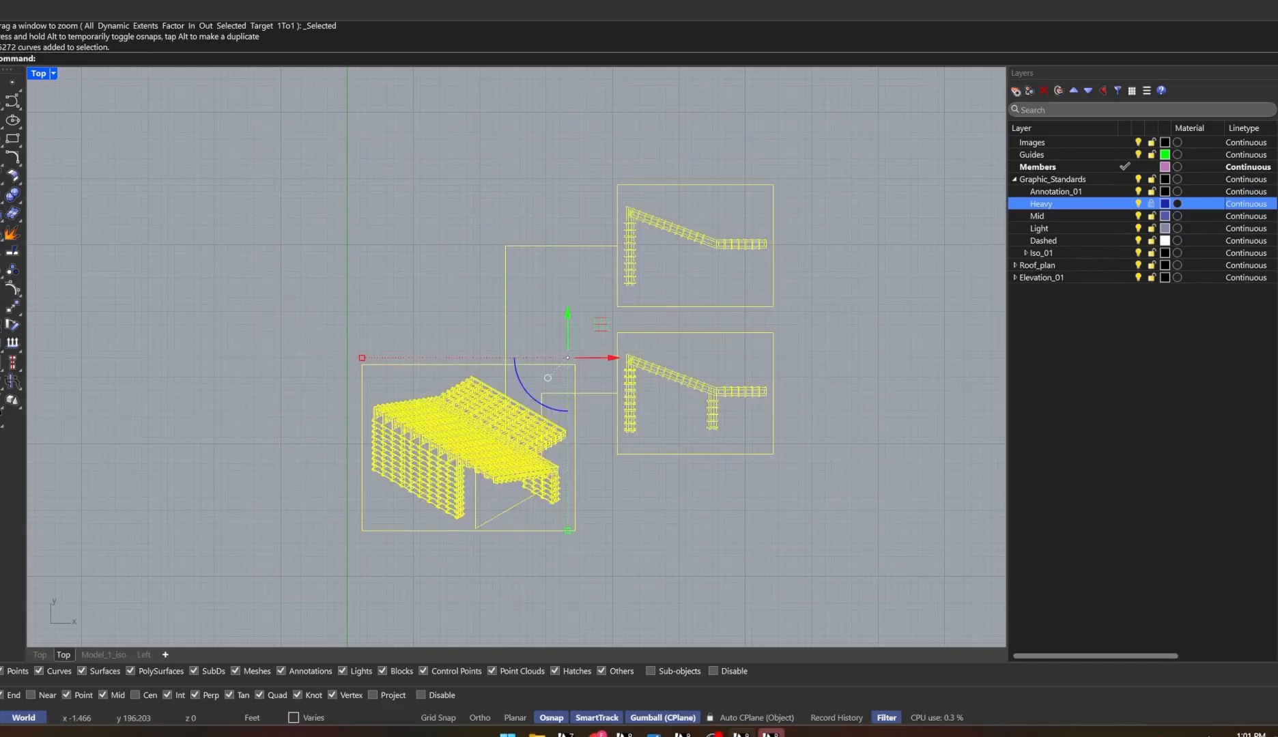
key(alt+f)
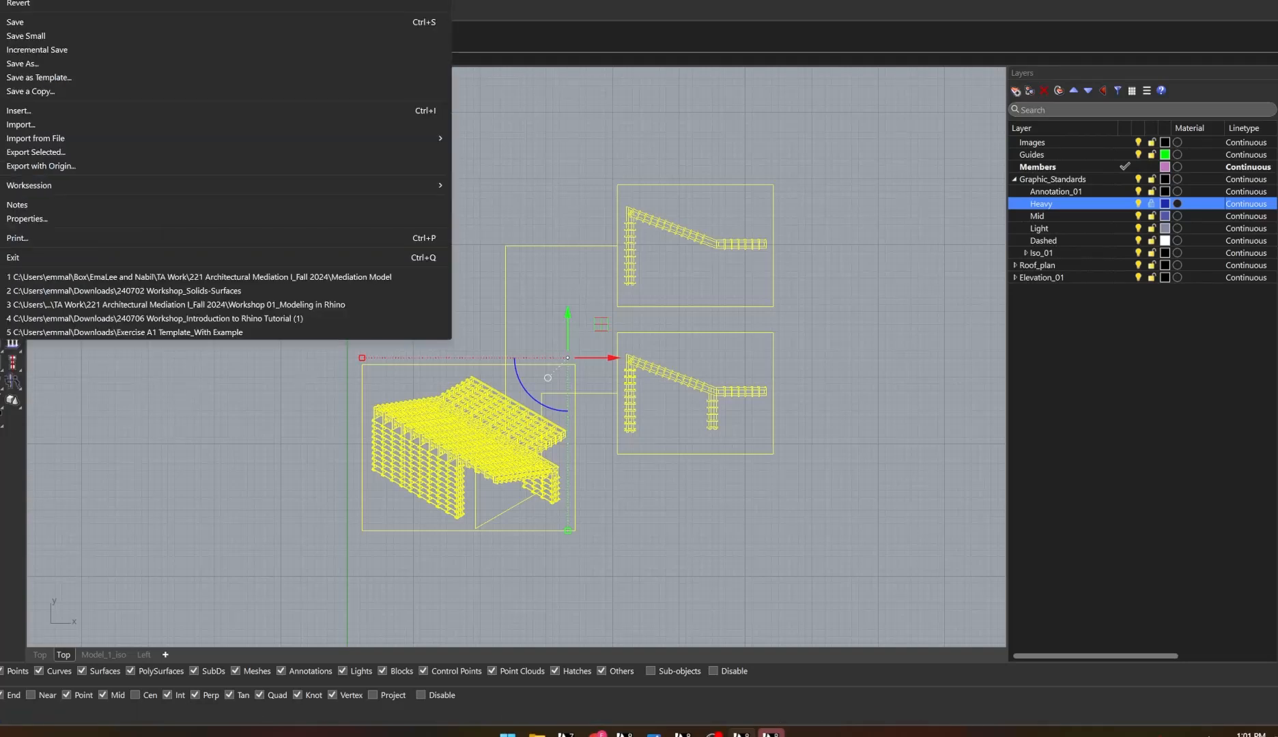
click(35, 152)
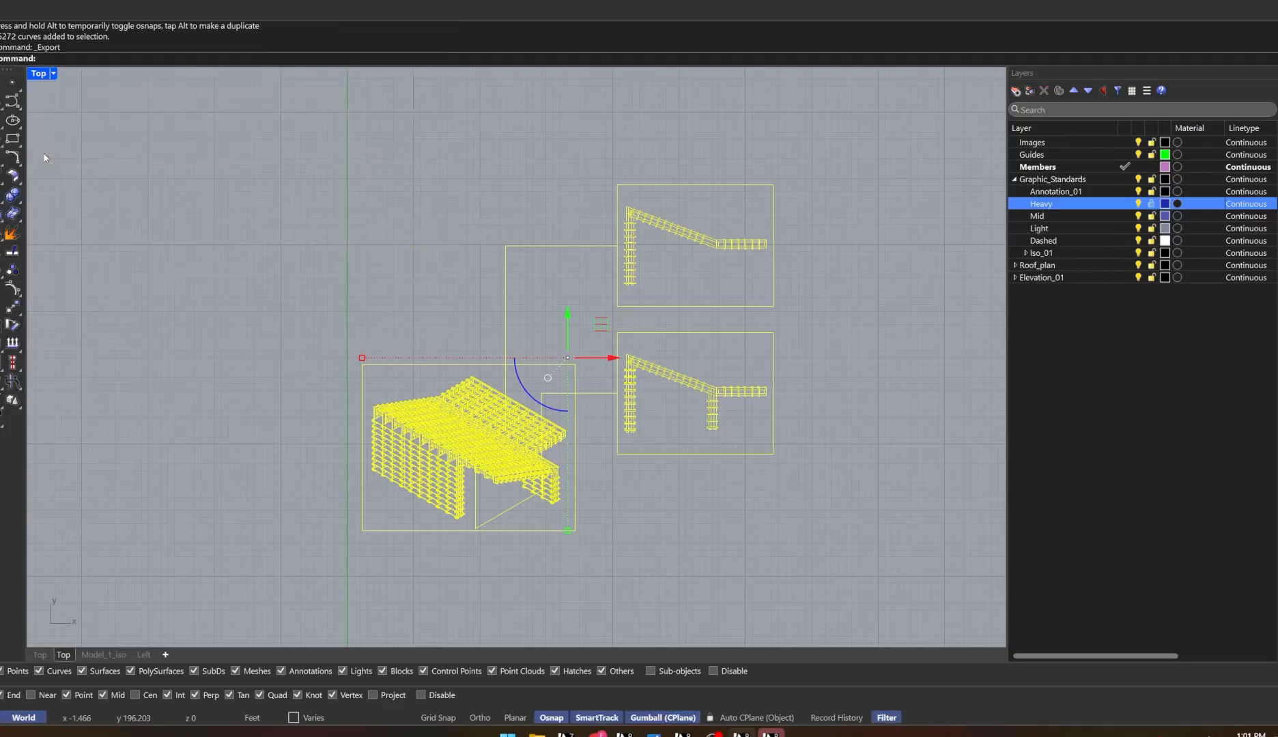
click(697, 513)
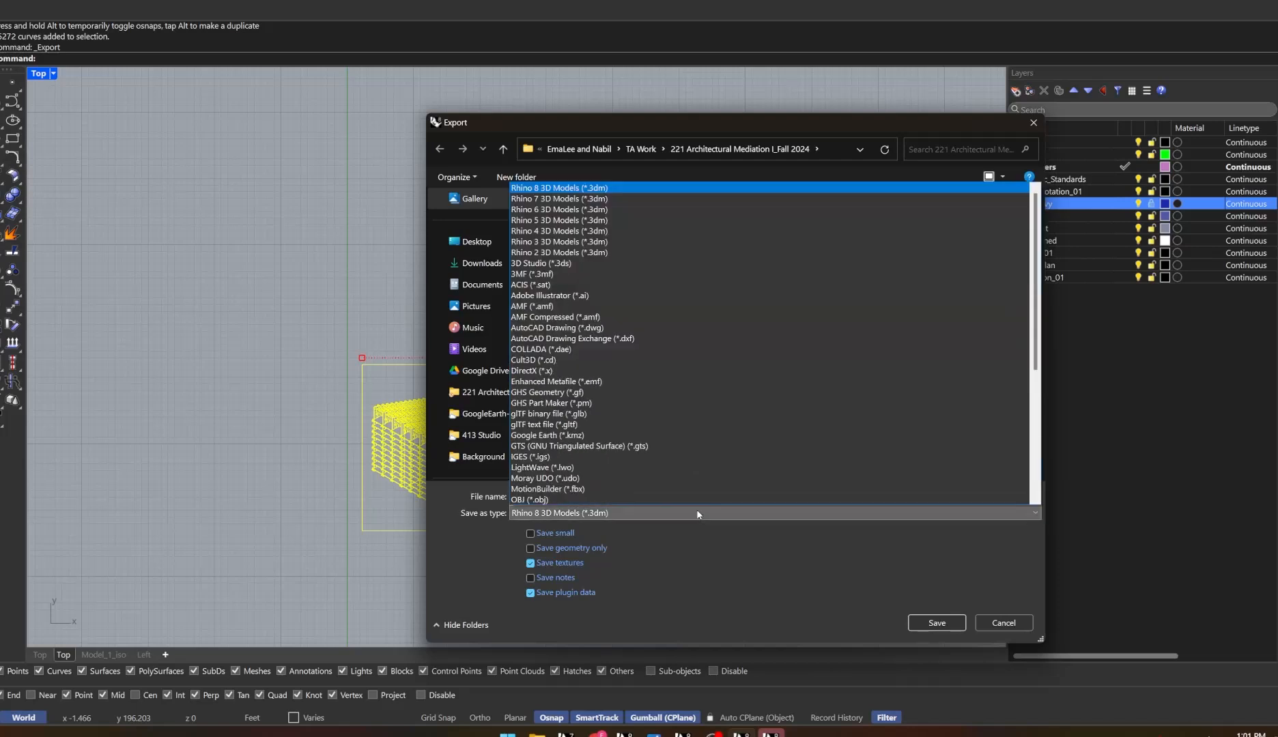
click(605, 296)
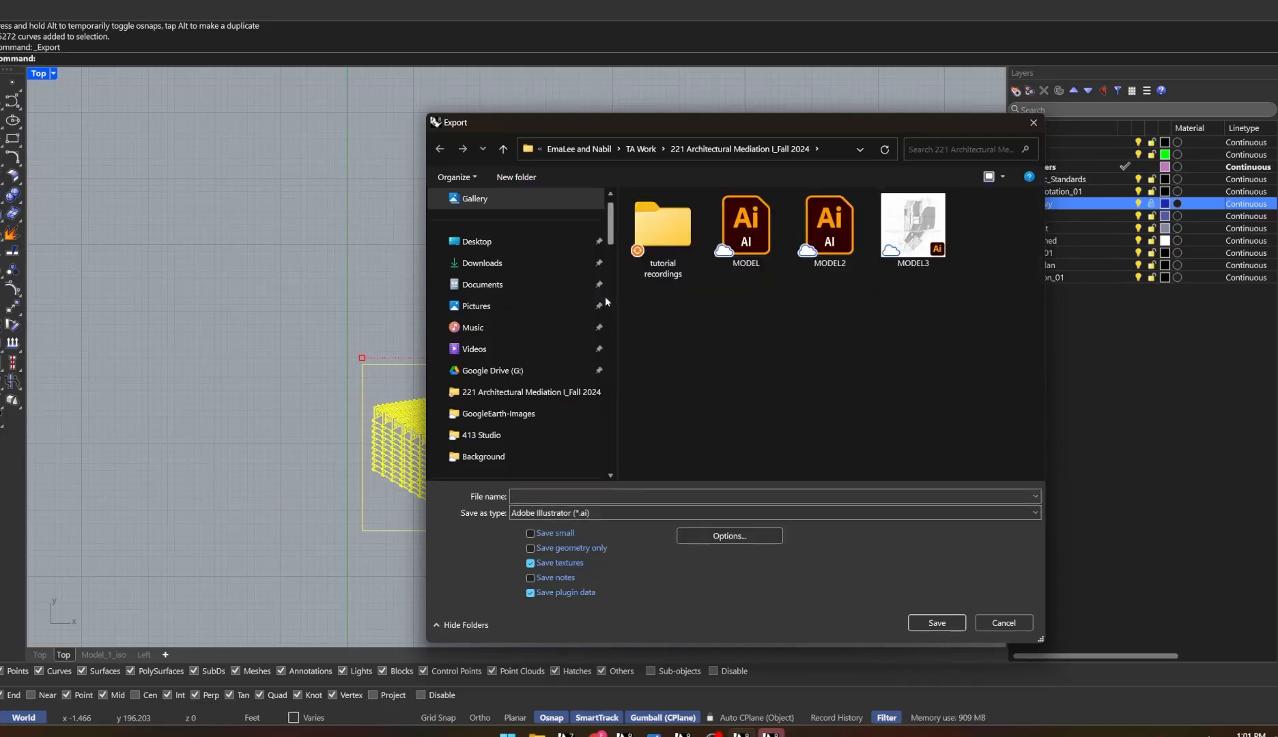
Save the Illustrator export to the Desktop under the file name Ex_01_iso
click(596, 494)
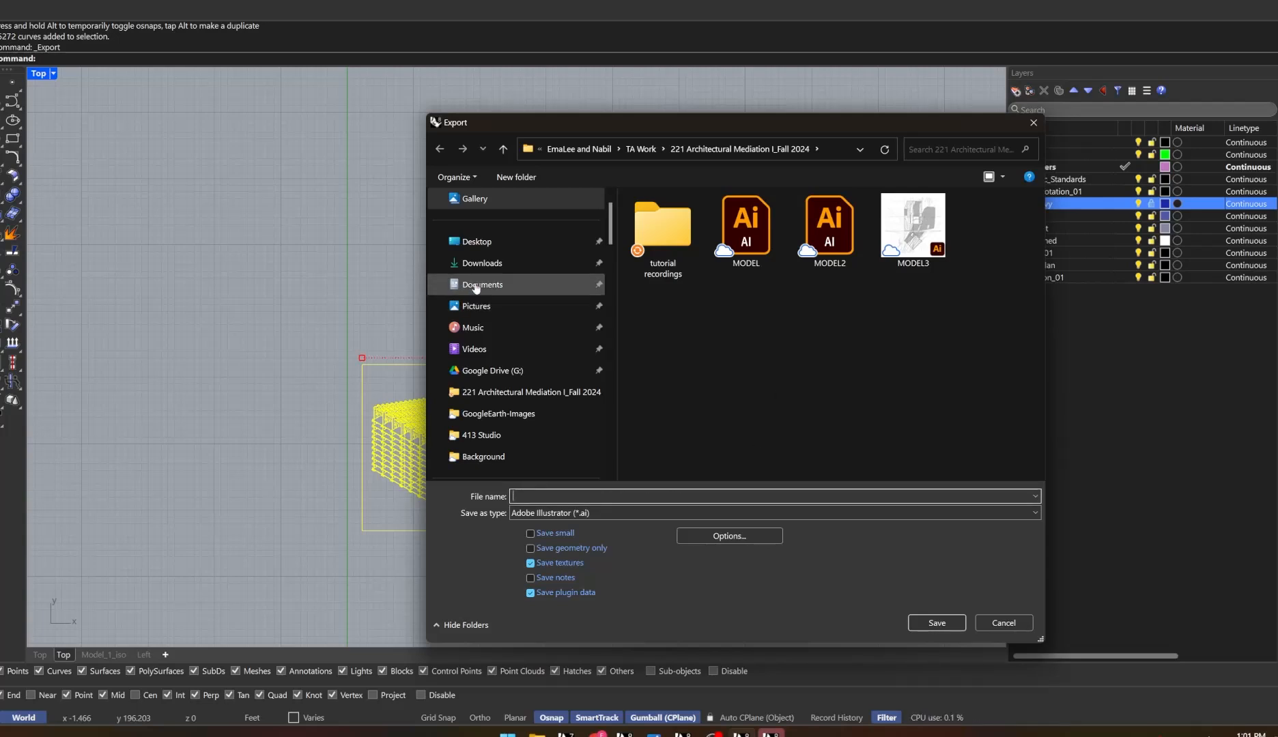
click(491, 244)
click(545, 471)
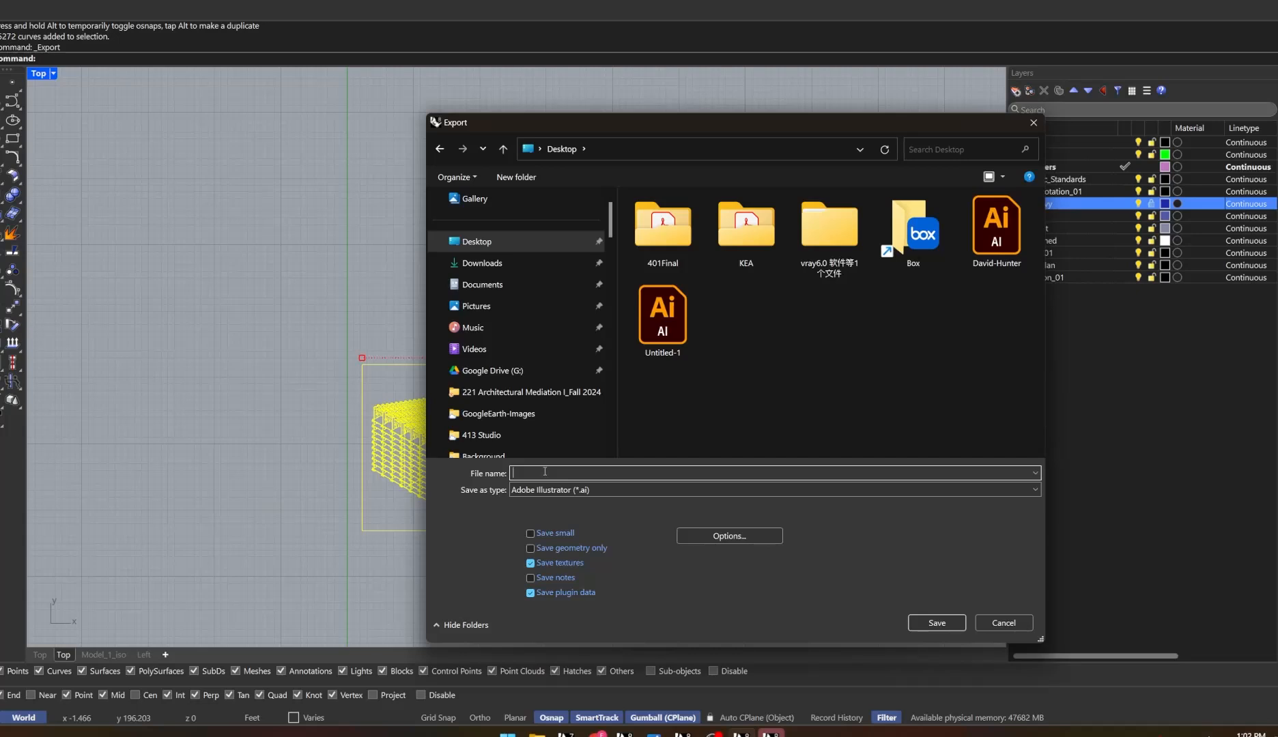
text(E)
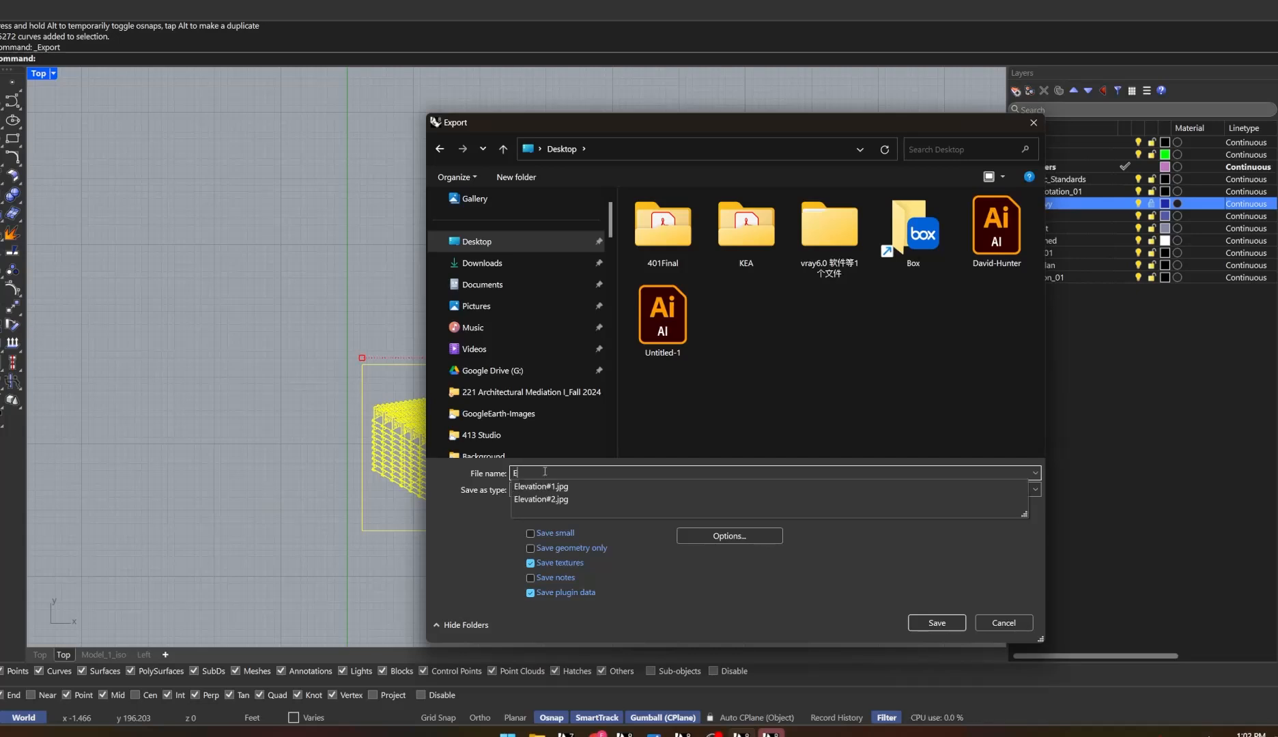
text(x_01)
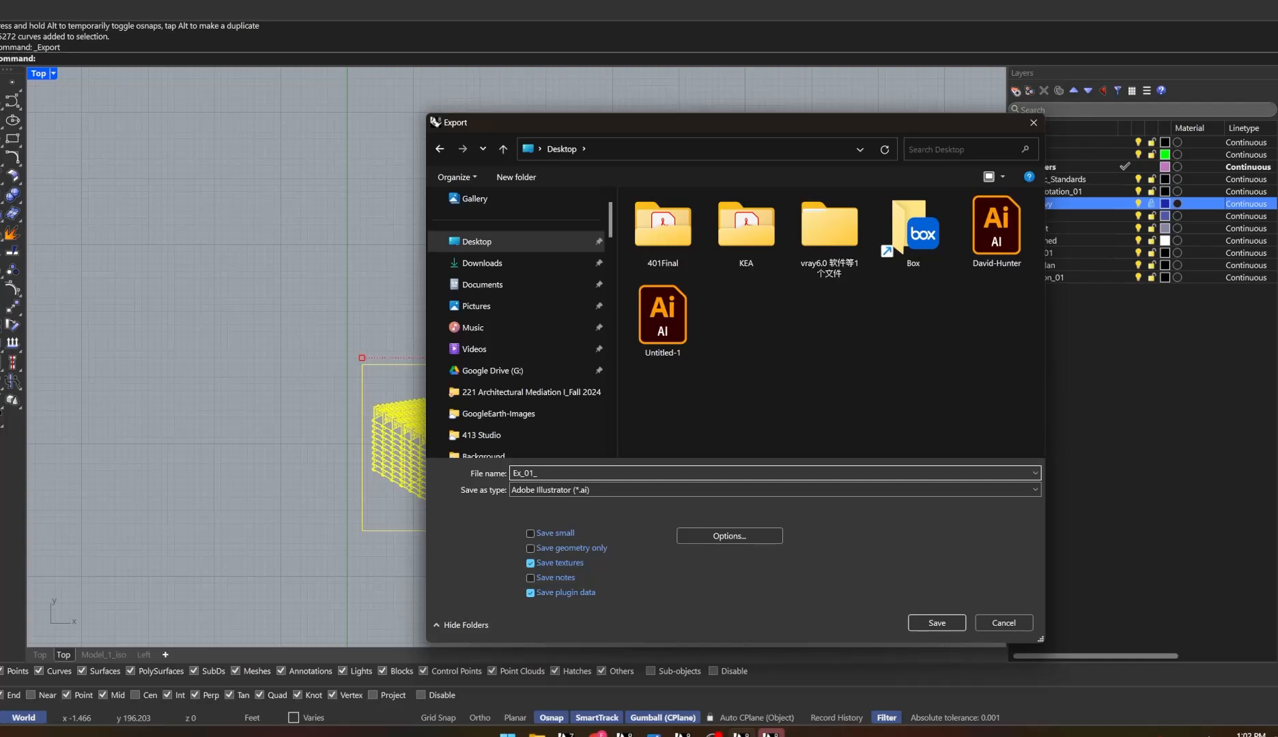
text(_iso)
click(940, 624)
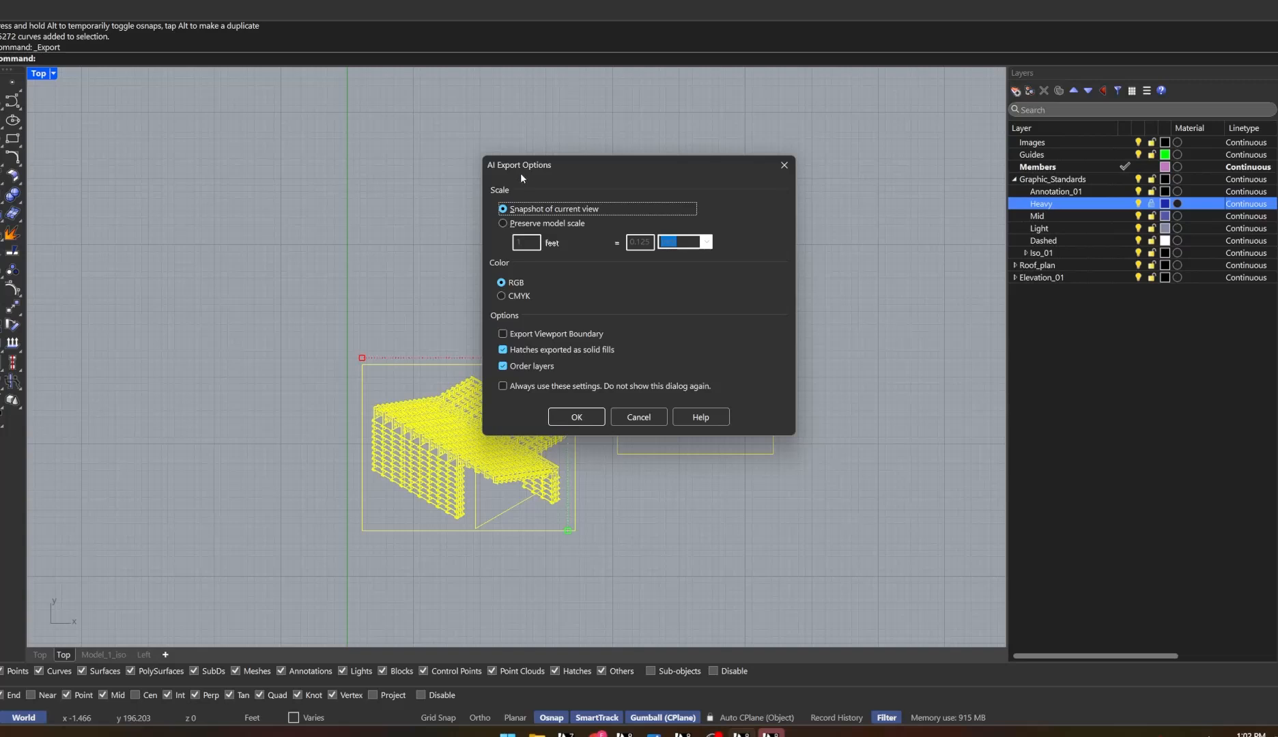
Complete the AI export with the model scale preserved at 1 foot = 0.25 inch
drag(551, 165, 487, 131)
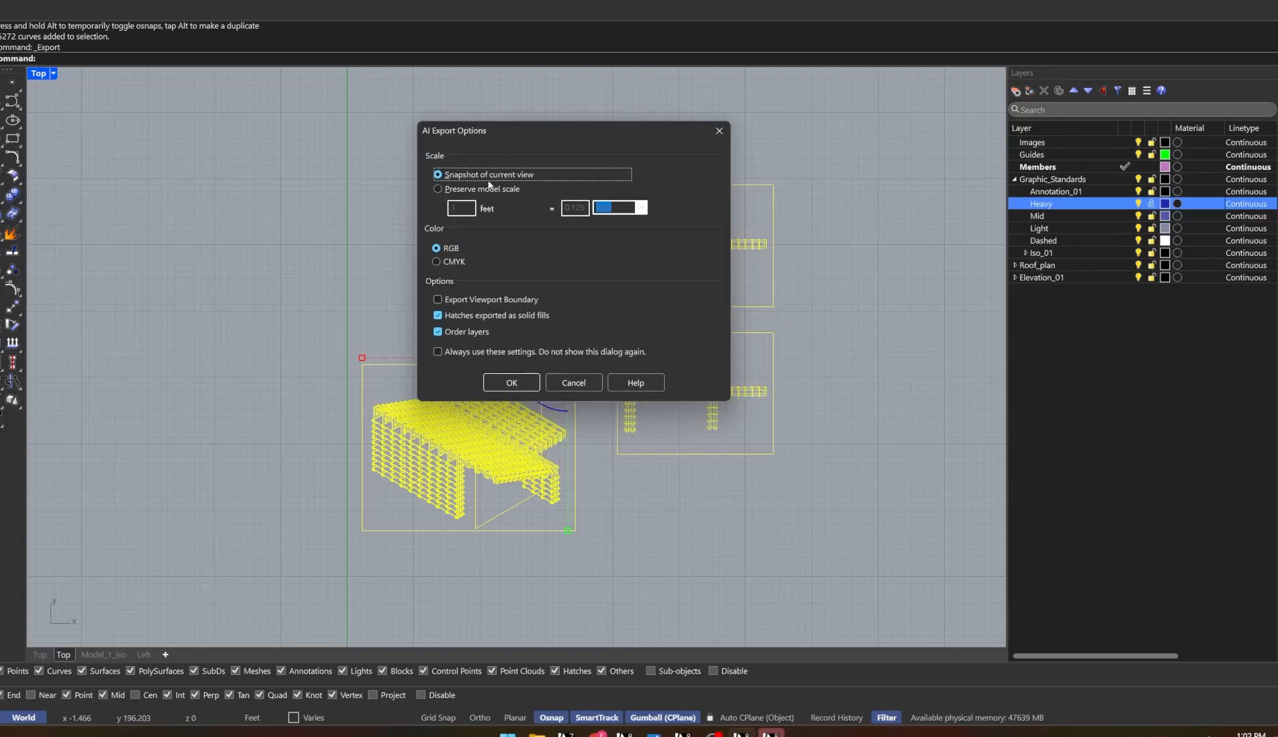
click(439, 189)
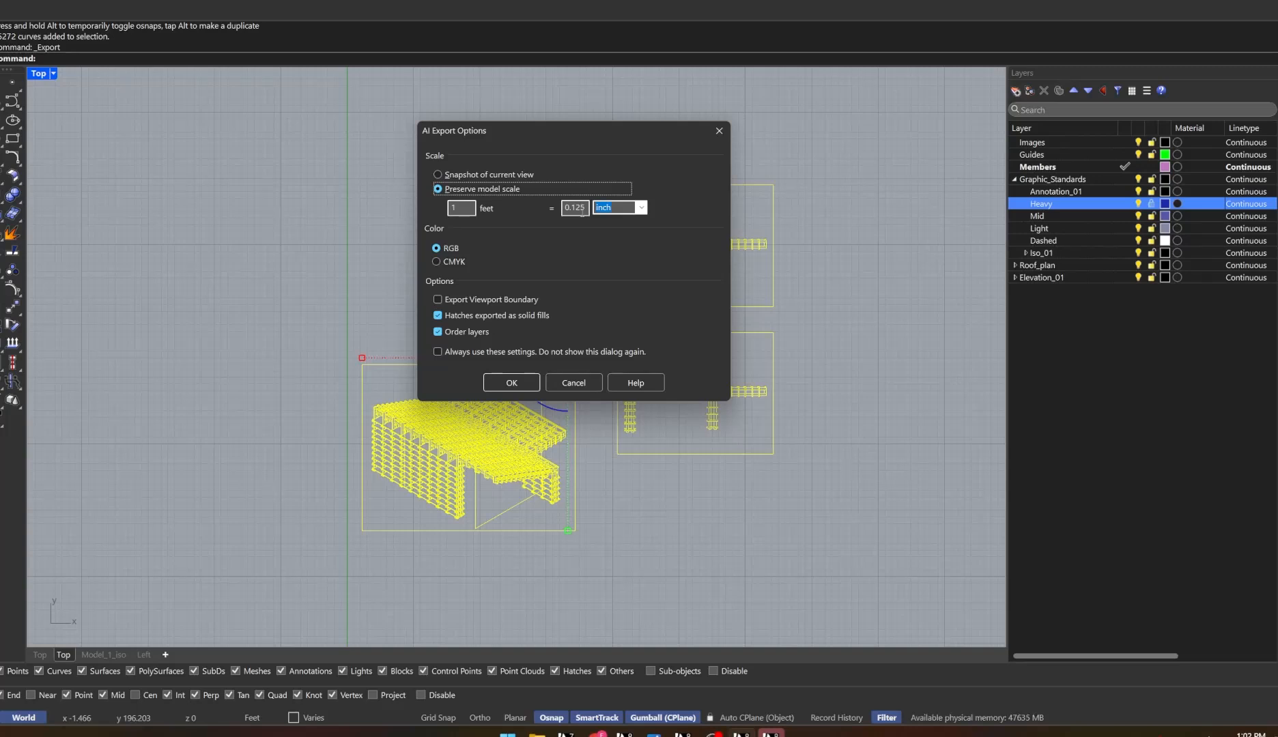
click(582, 212)
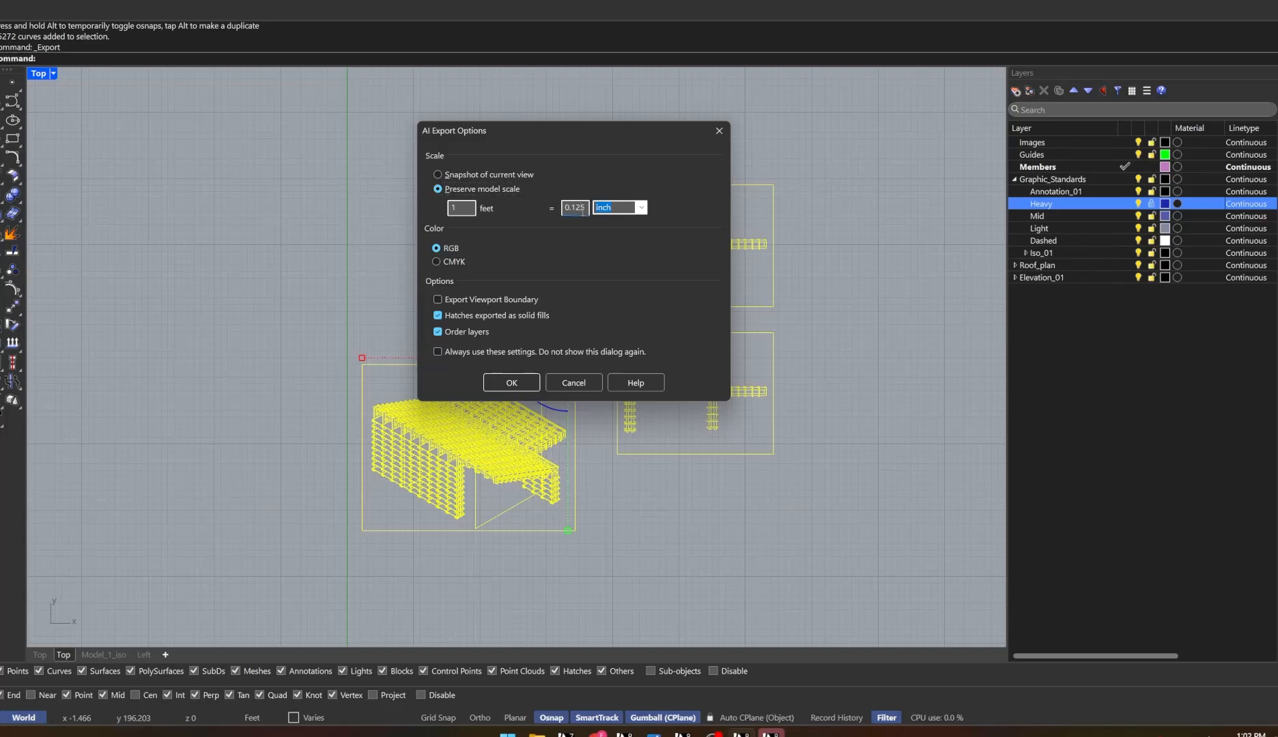
key(BackSpace)
key(BackSpace)
text(25)
click(503, 383)
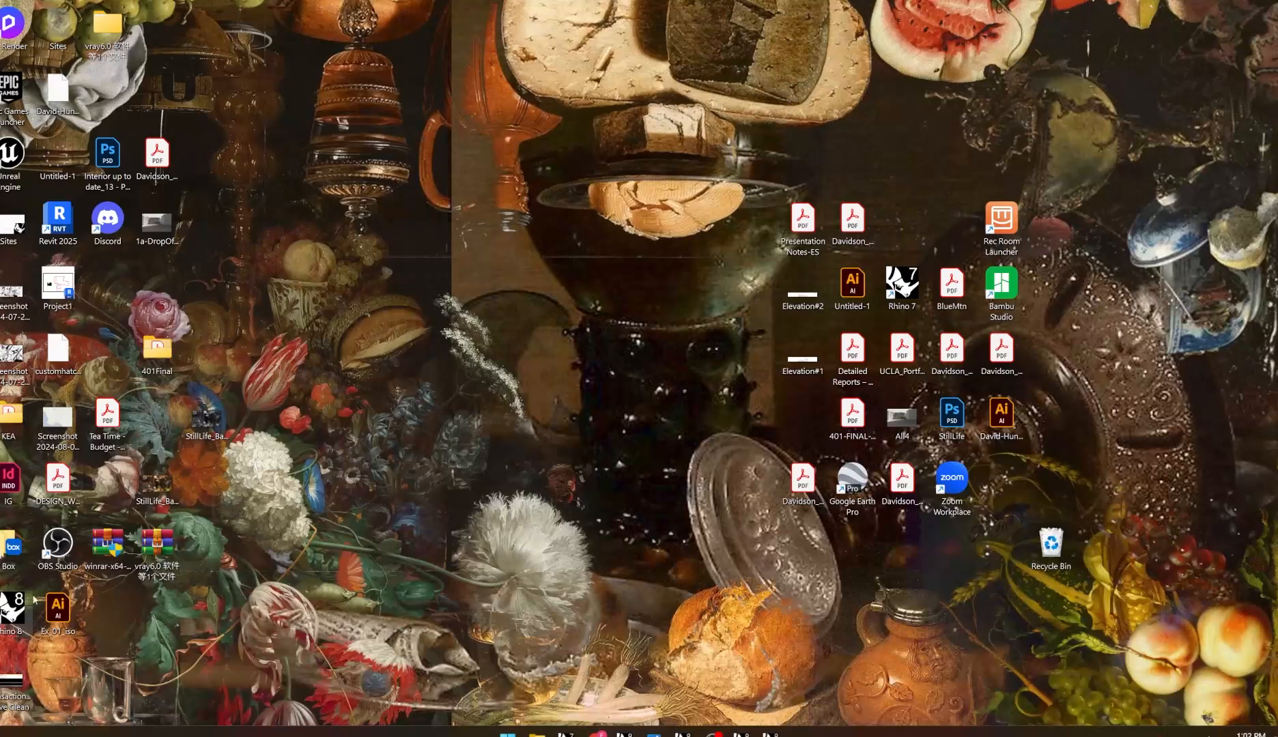
Open the exported Ex_01_iso file from the desktop in Illustrator, accept the colour profile notice and show the whole artboard
double_click(58, 610)
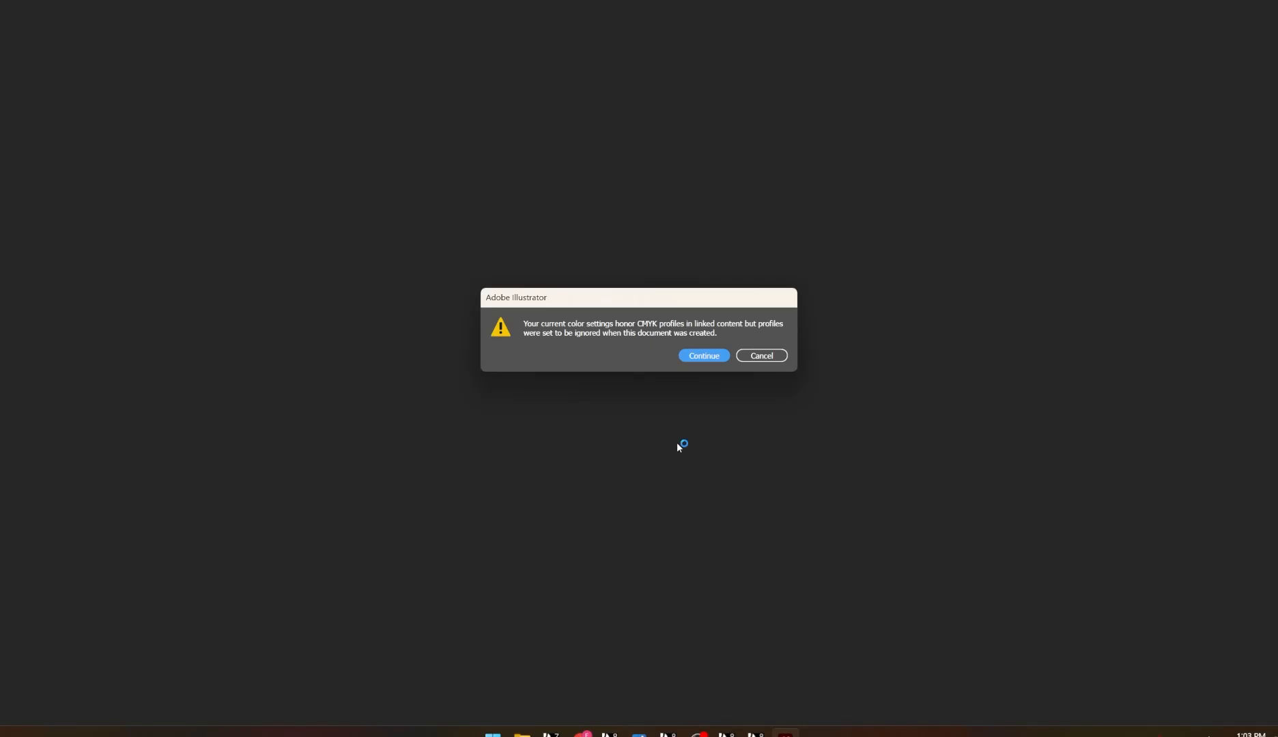
click(710, 358)
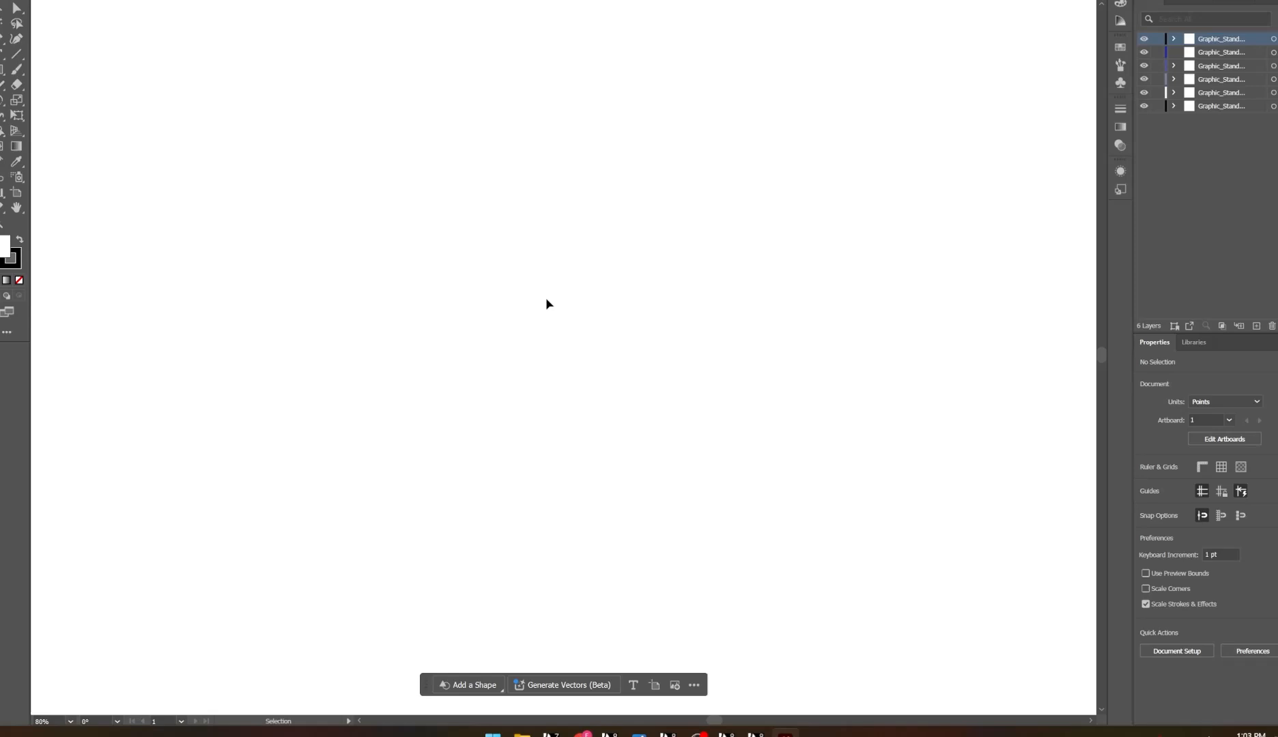
key(a)
key(v)
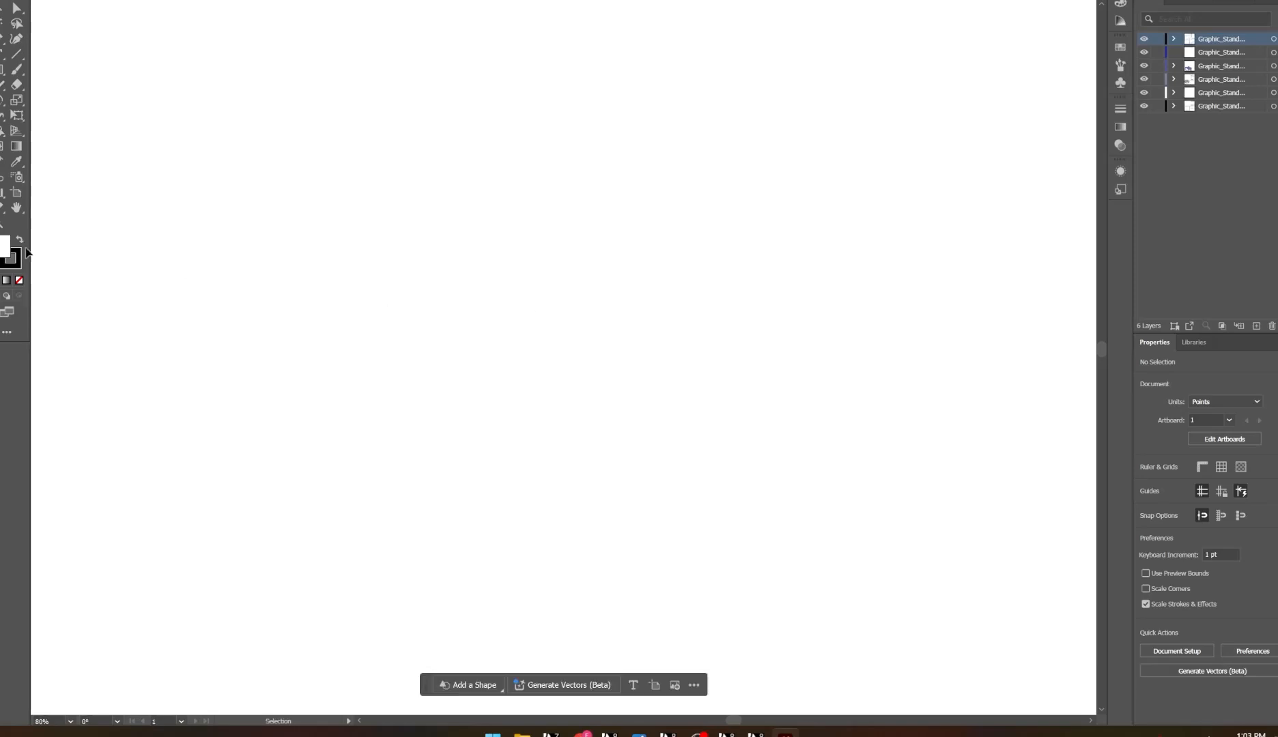
key(ctrl+0)
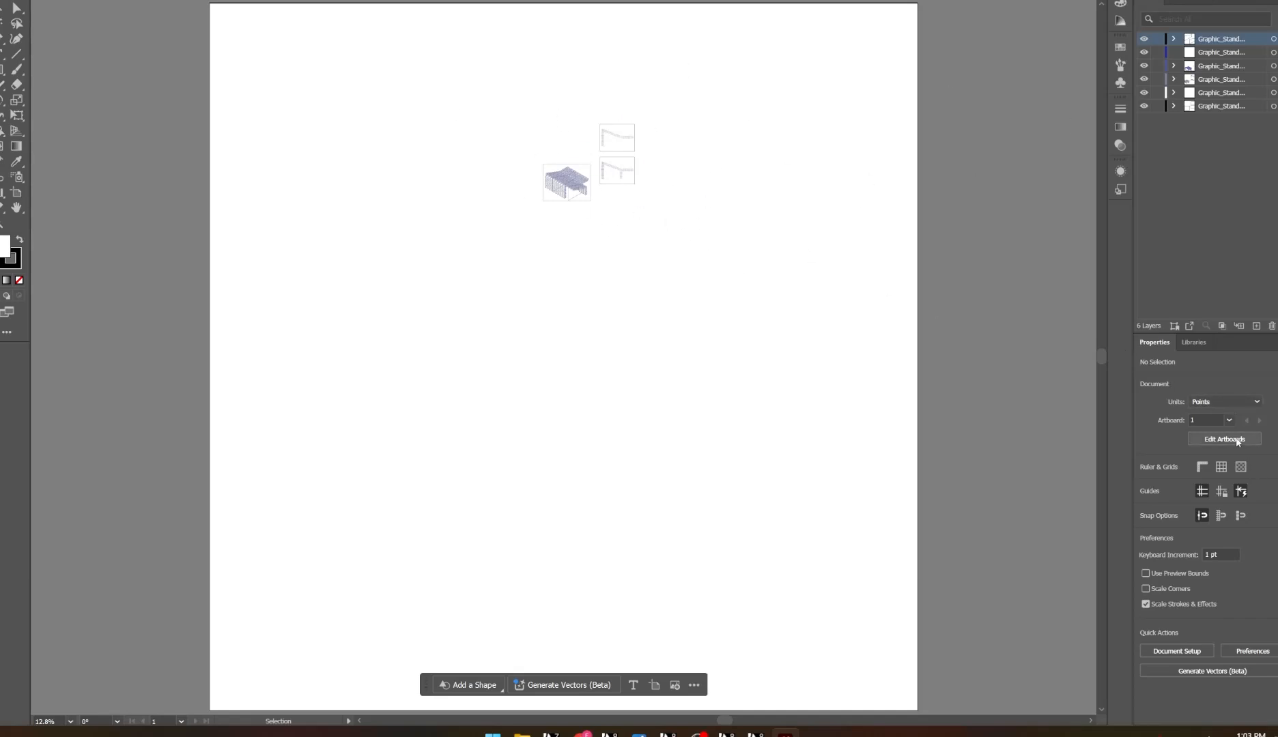
Set the document units to inches and resize the artboard to 15 in wide by 15 in high
click(1242, 402)
click(1214, 458)
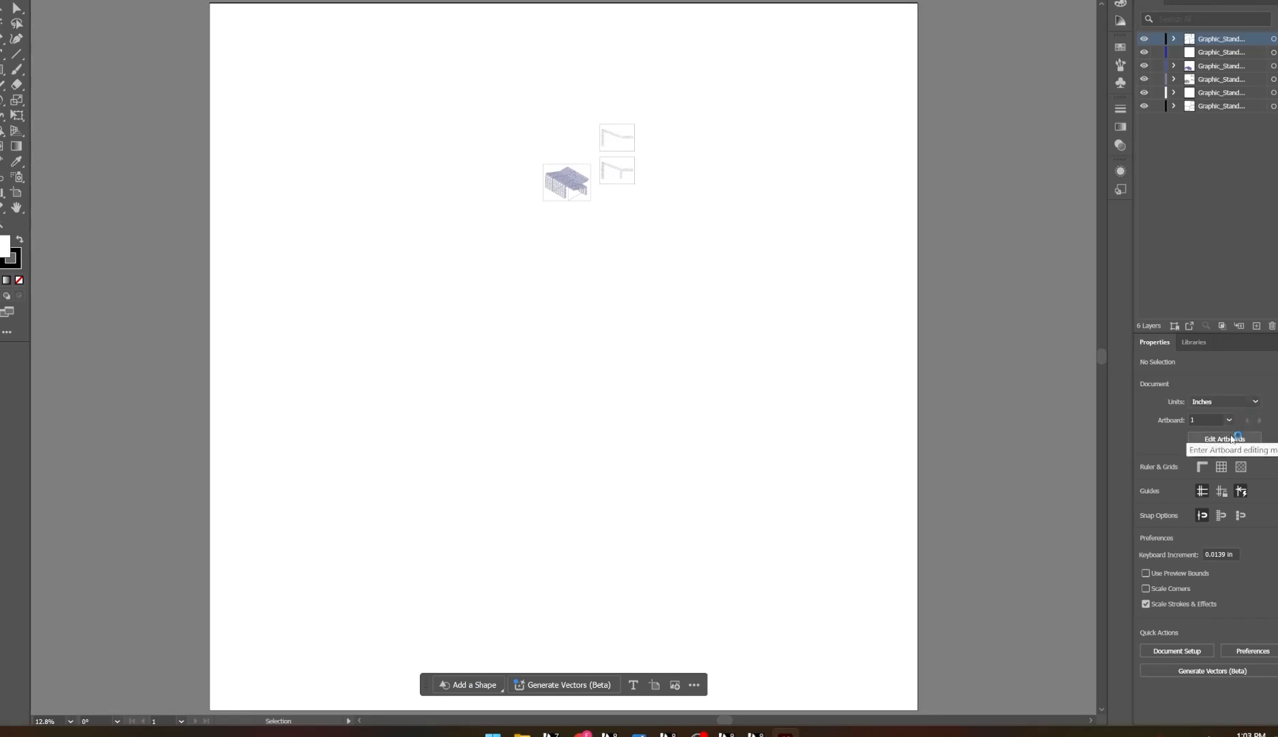
click(1228, 439)
click(1254, 397)
drag(1254, 397, 1189, 397)
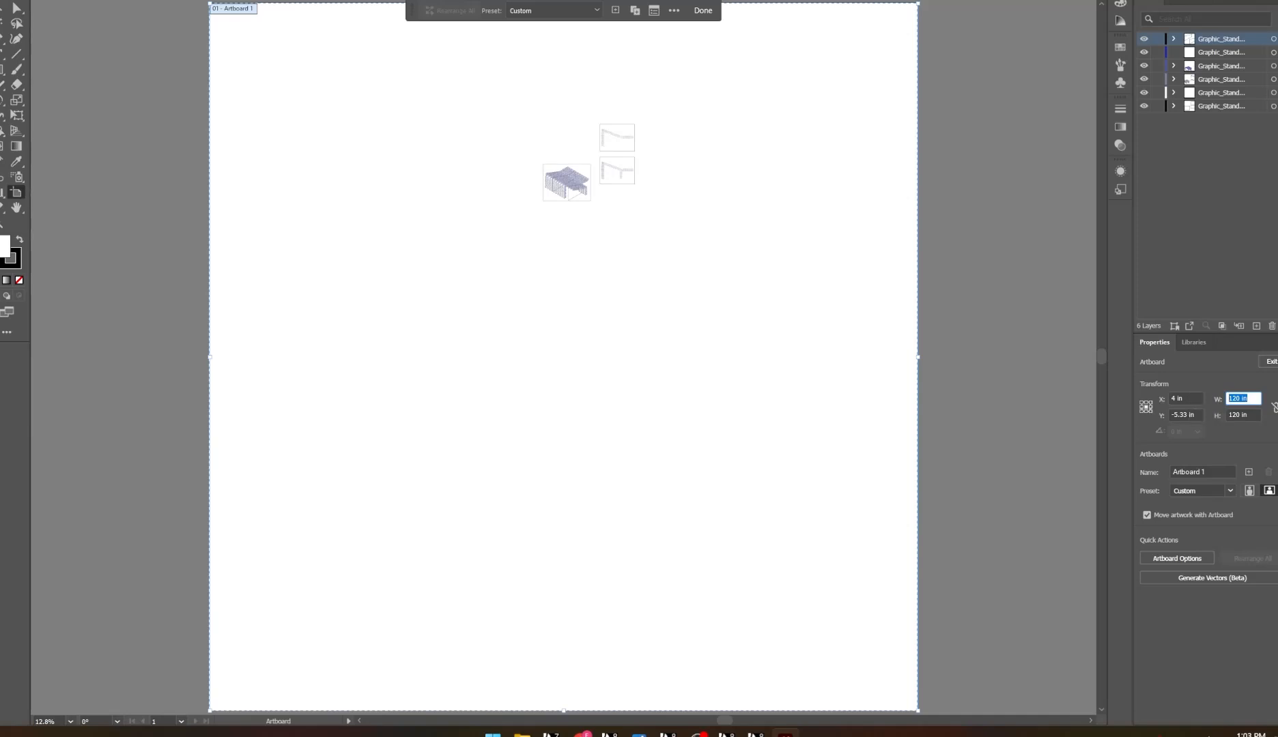
text(15)
key(Tab)
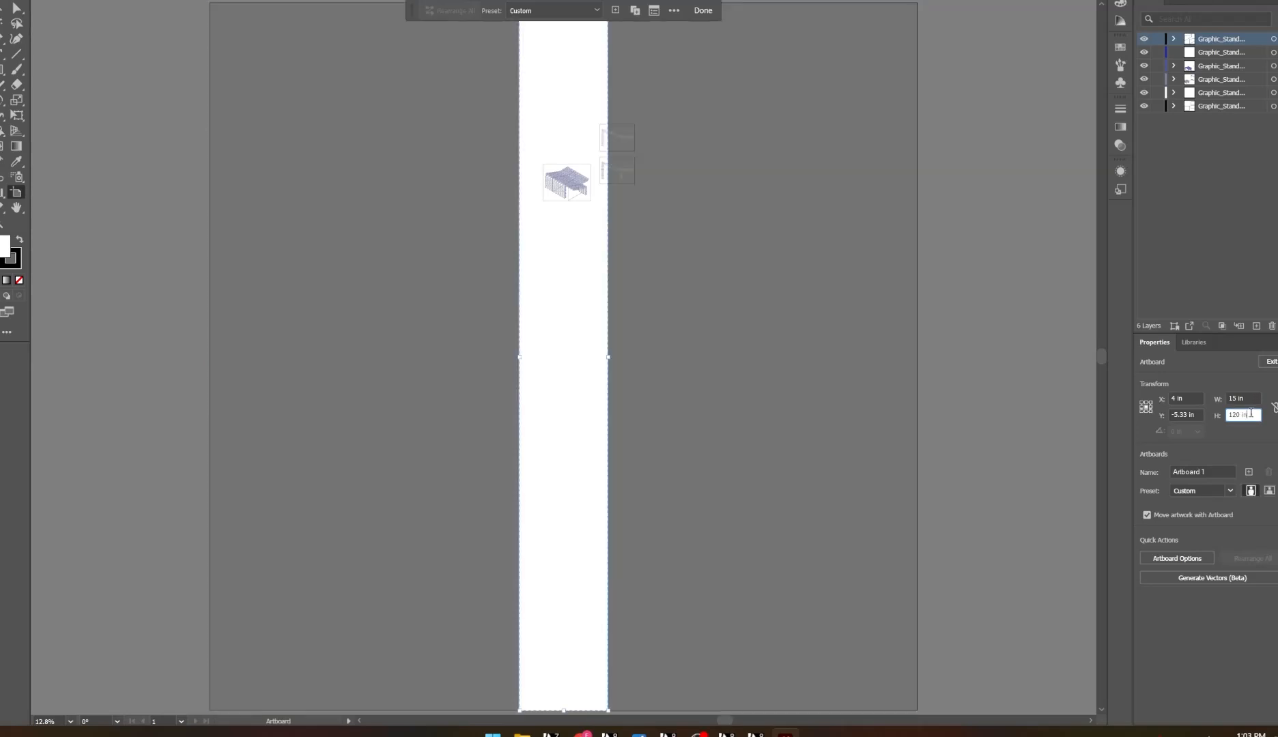
text(15)
key(Return)
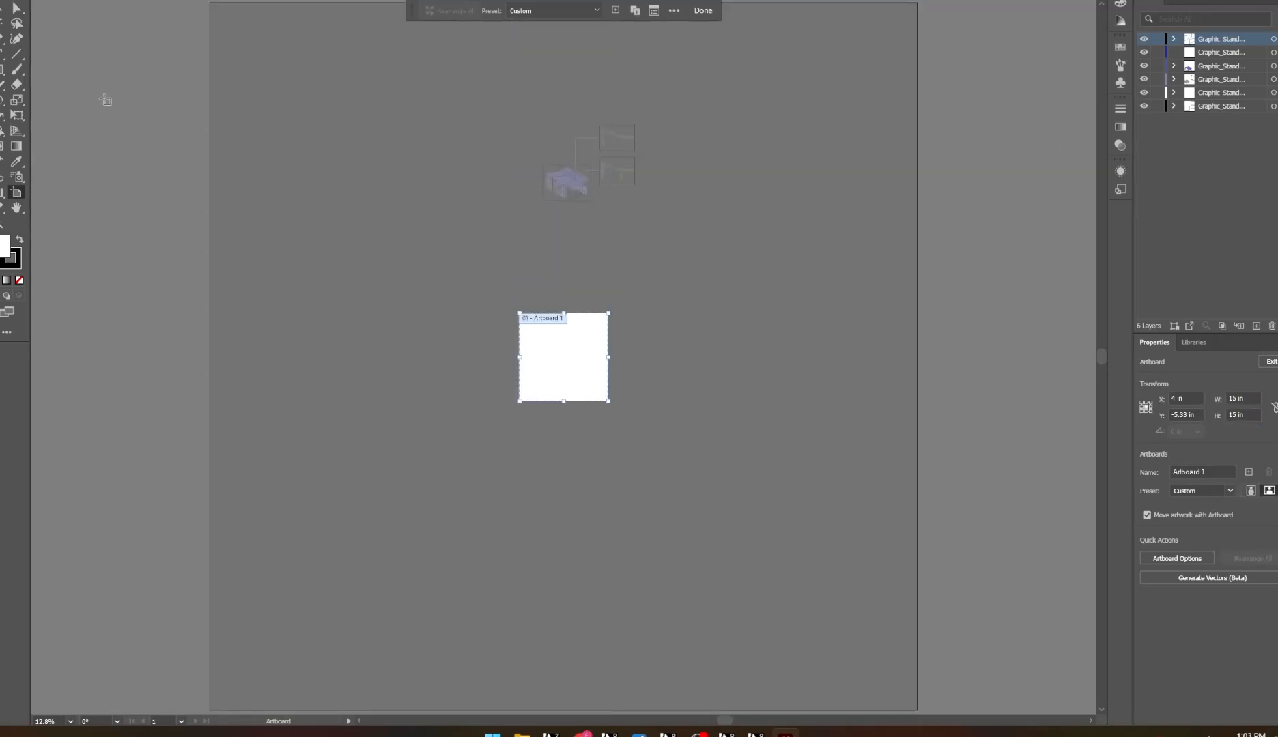
click(15, 9)
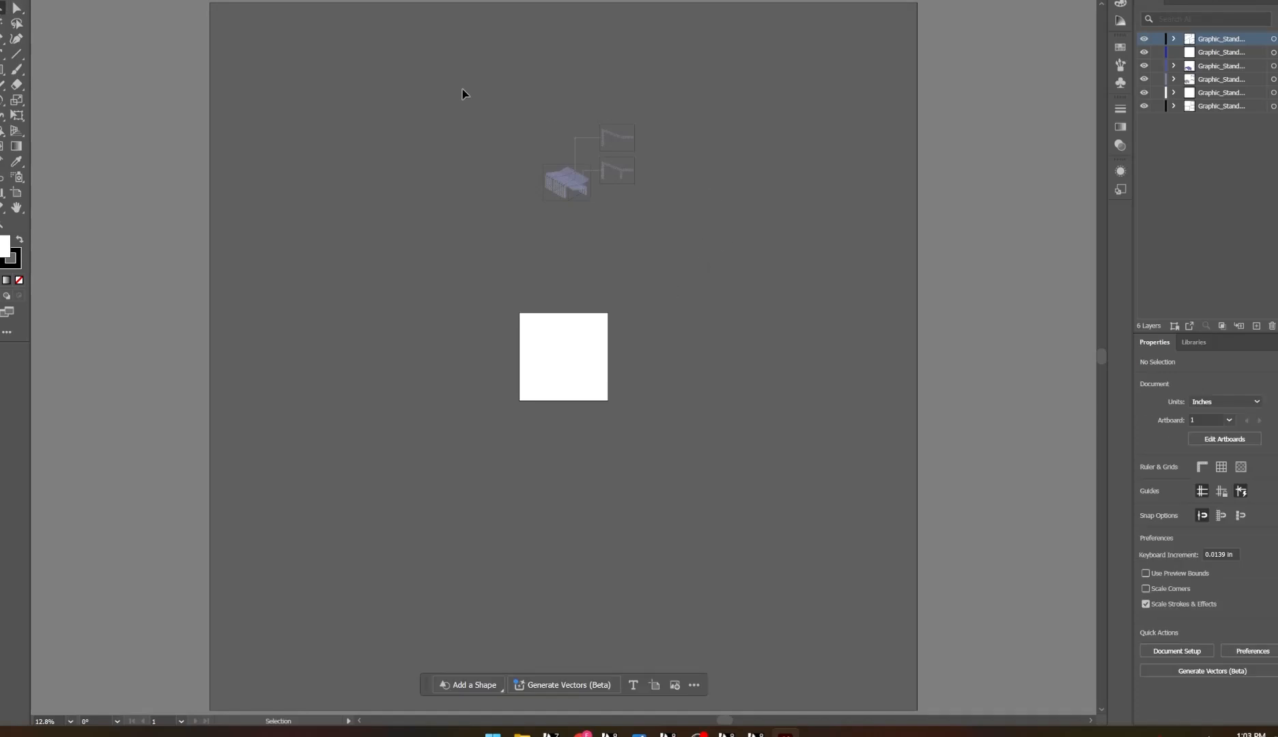
Select all the exported artwork and move it down onto the resized artboard
drag(679, 220, 606, 170)
drag(492, 79, 492, 80)
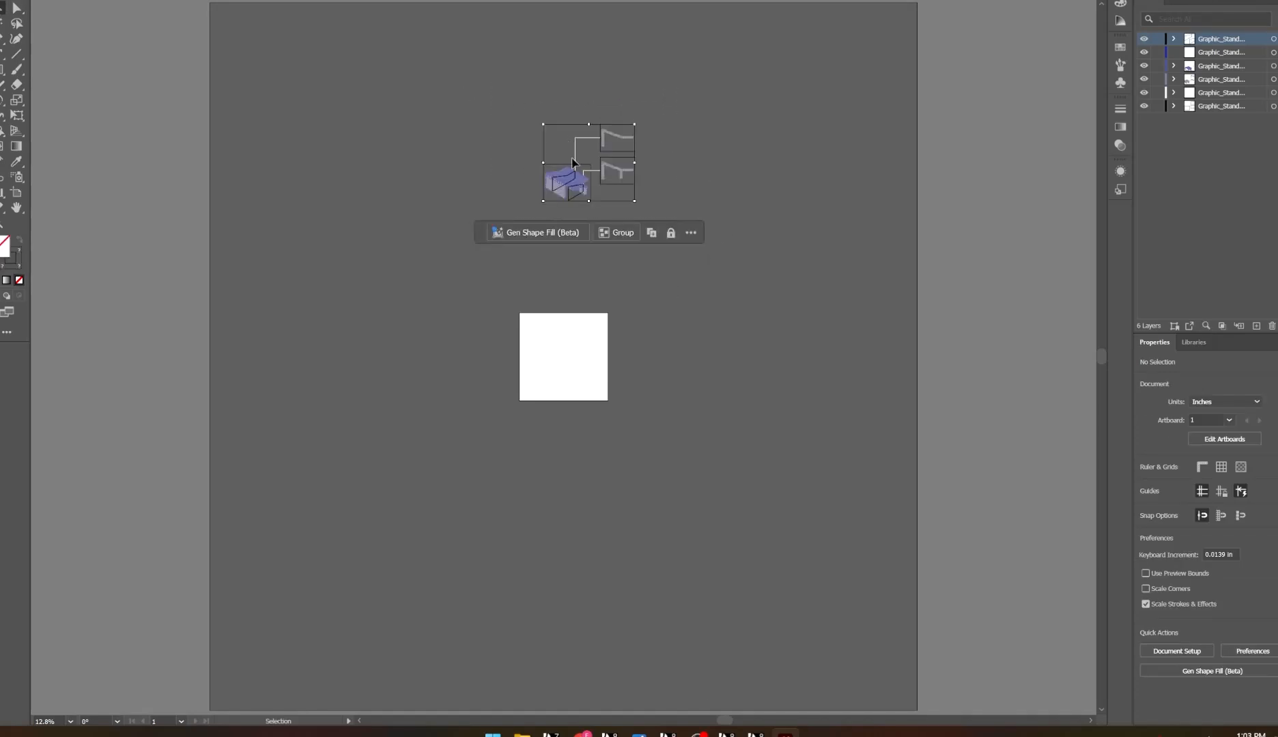
drag(573, 184, 551, 377)
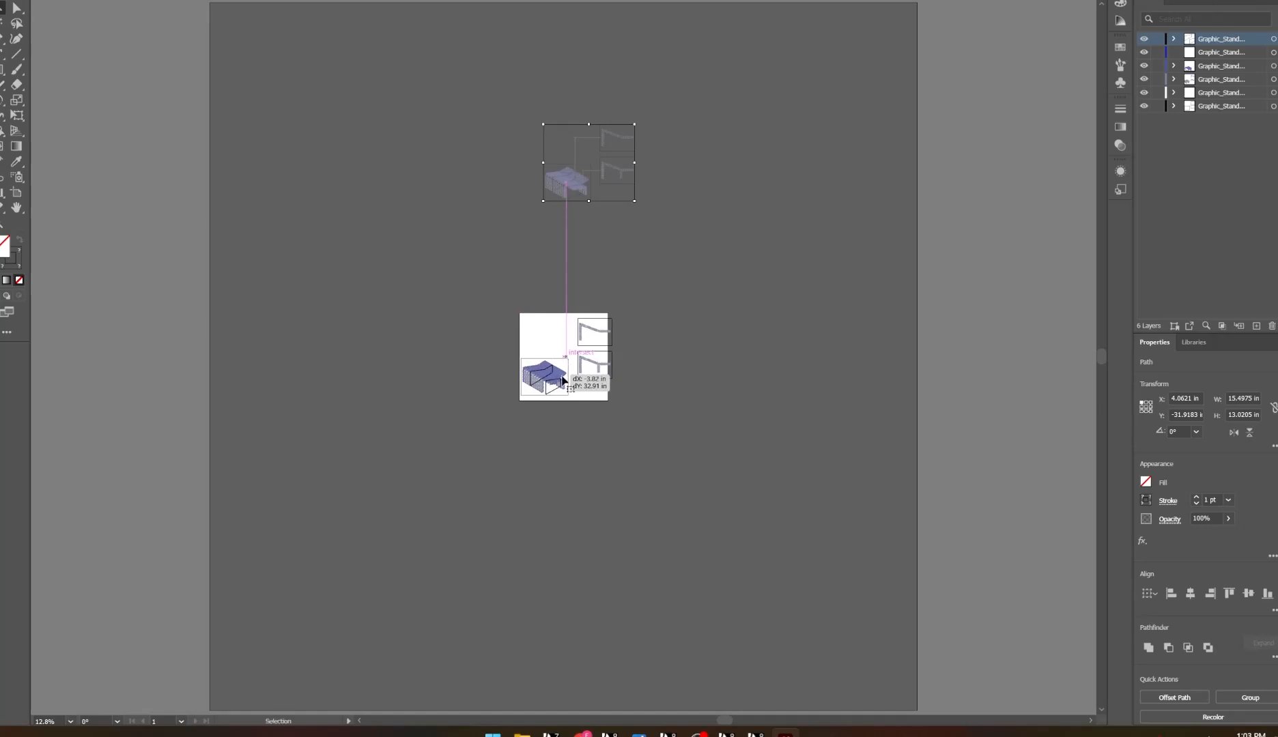
Move the two framed section drawings left so they sit fully inside the artboard, and clear the selection
ctrl+scroll(563, 376, up, 1)
ctrl+scroll(642, 377, up, 1)
key(z)
drag(766, 376, 941, 403)
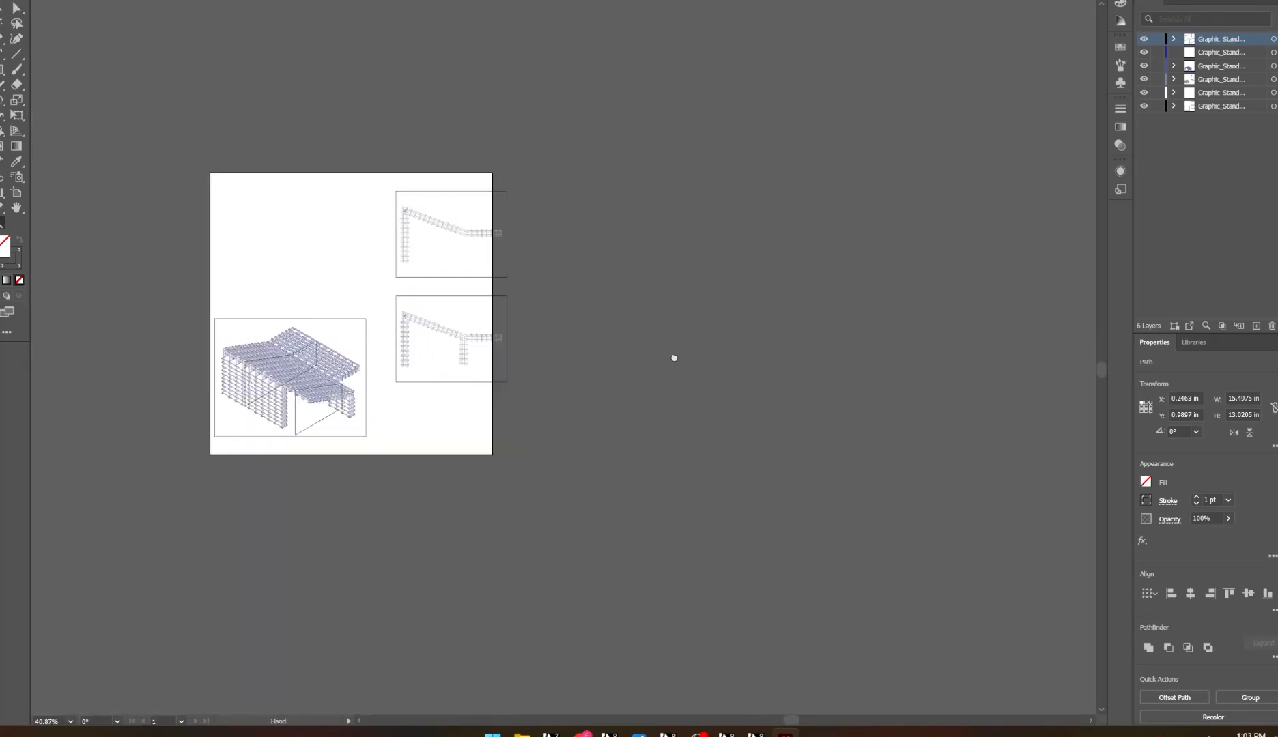
drag(674, 355, 821, 391)
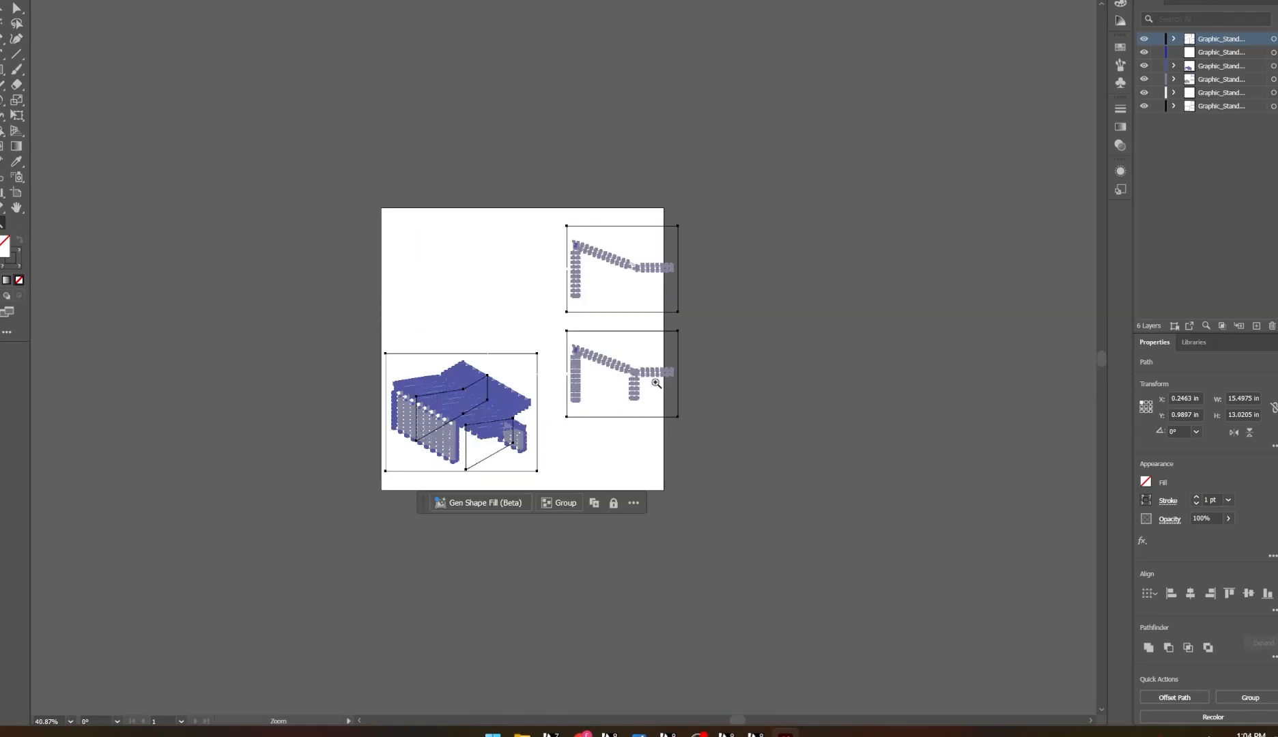
drag(469, 301, 600, 280)
key(v)
click(974, 285)
drag(960, 475, 663, 35)
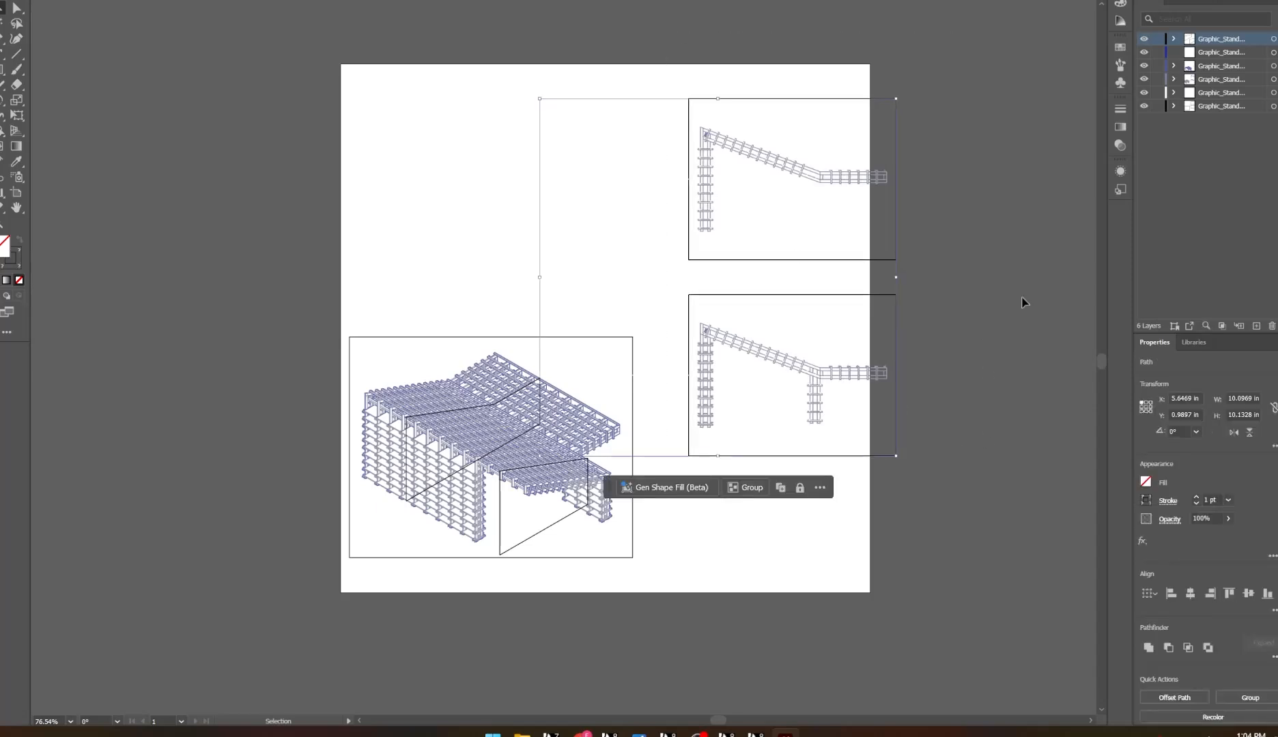
drag(859, 263, 826, 267)
click(618, 209)
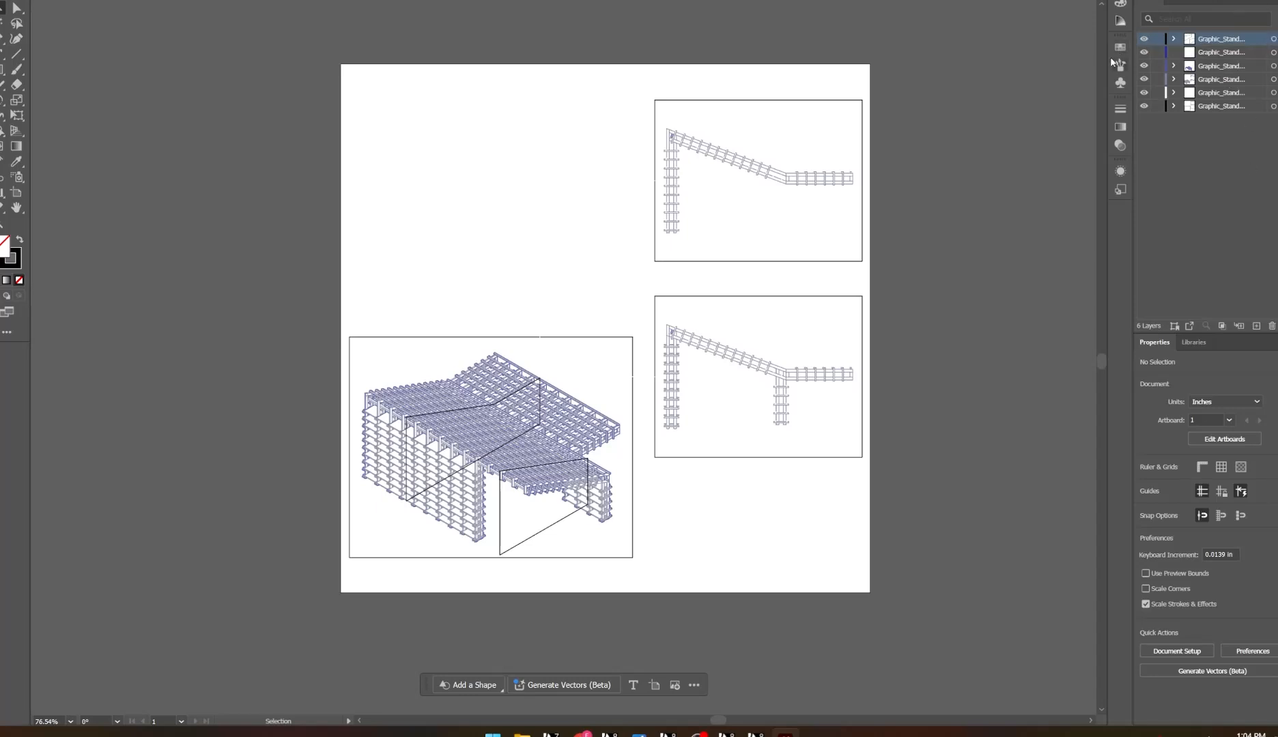
Widen the layer list to show full names and examine which artwork the Heavy, Mid, Light, Dashed and viewport layers contain
drag(1106, 61, 1048, 64)
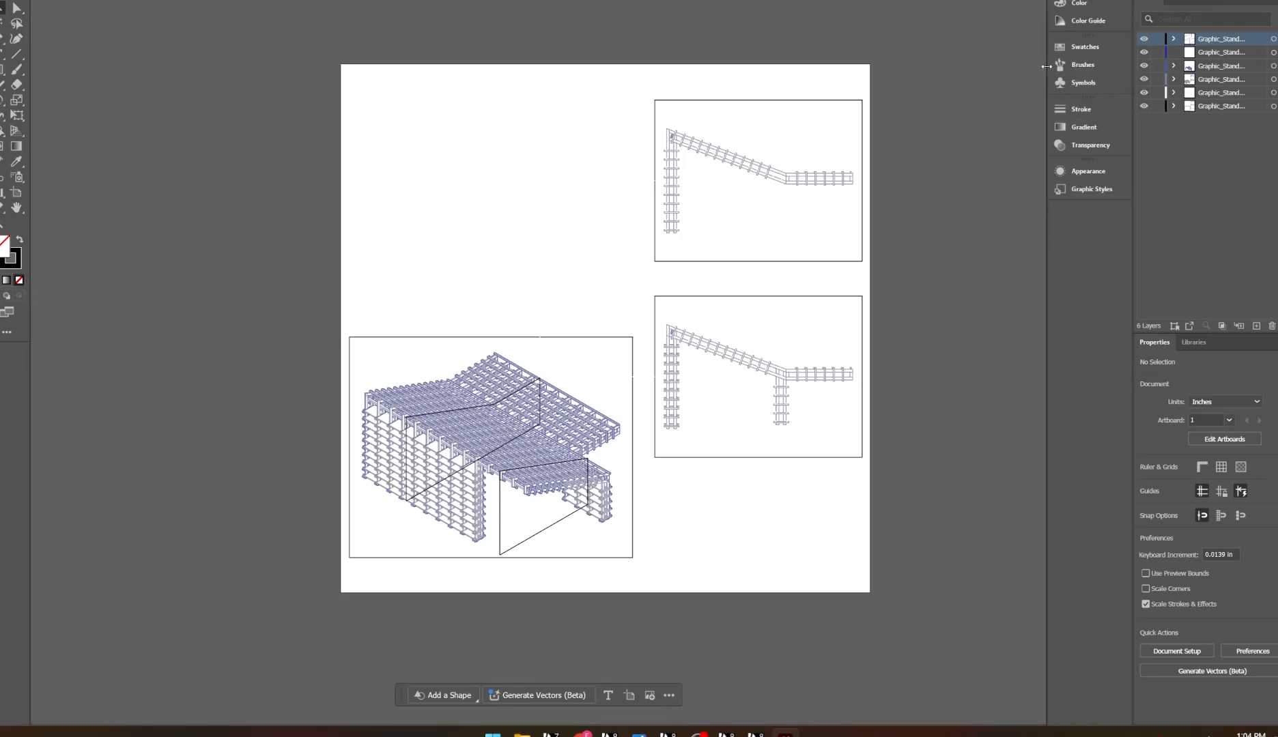
drag(1133, 54, 1063, 56)
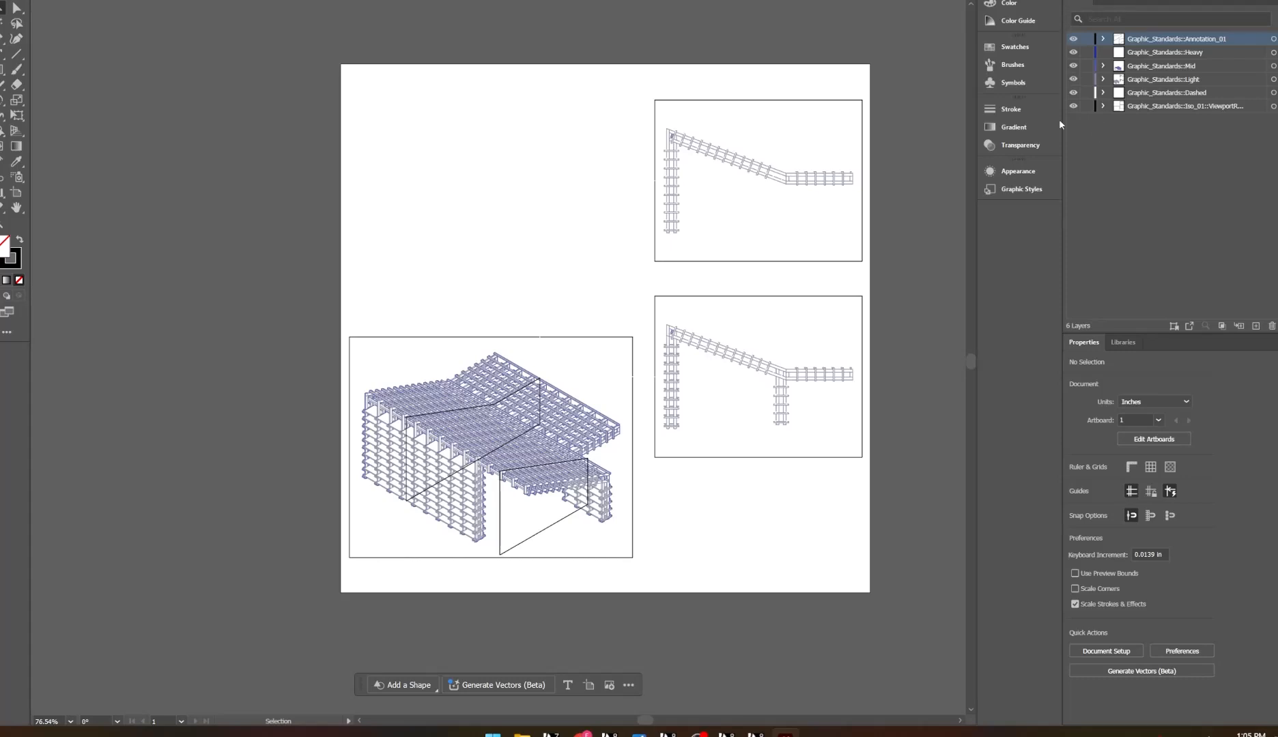
click(1273, 54)
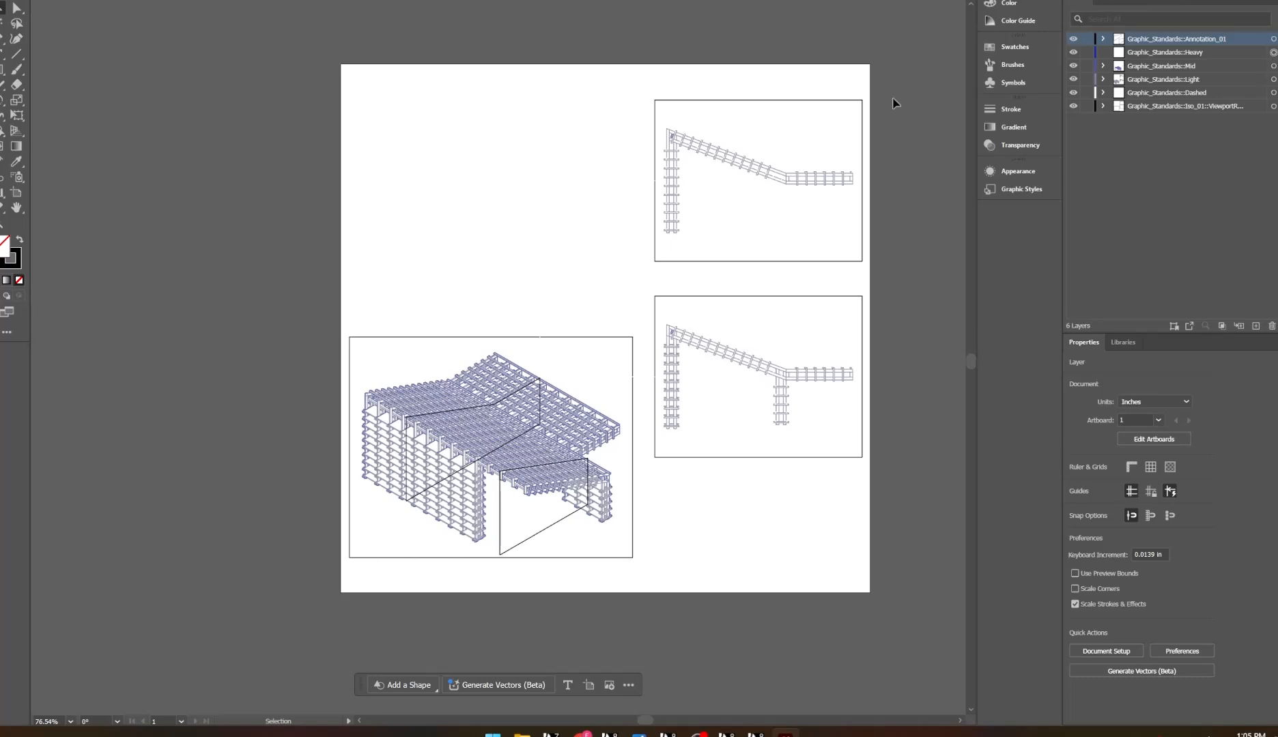
click(922, 82)
click(1273, 54)
click(1273, 65)
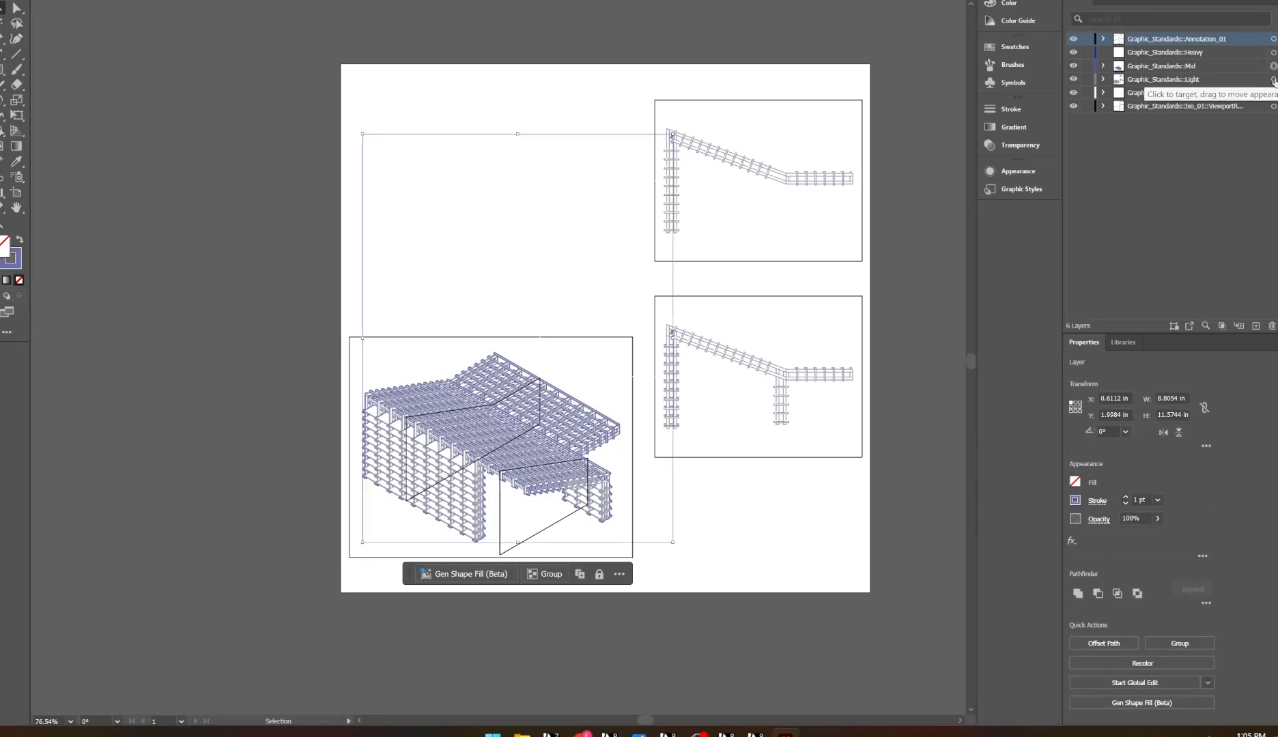
click(1273, 79)
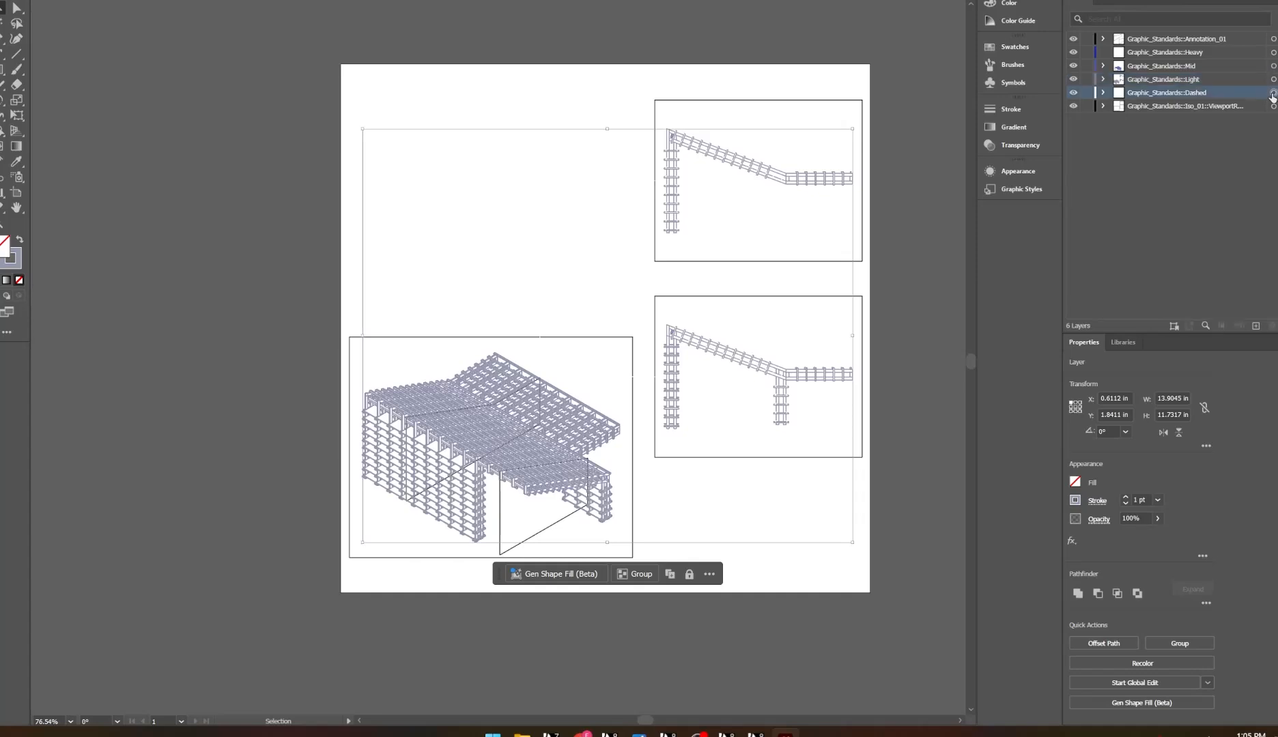
click(1273, 106)
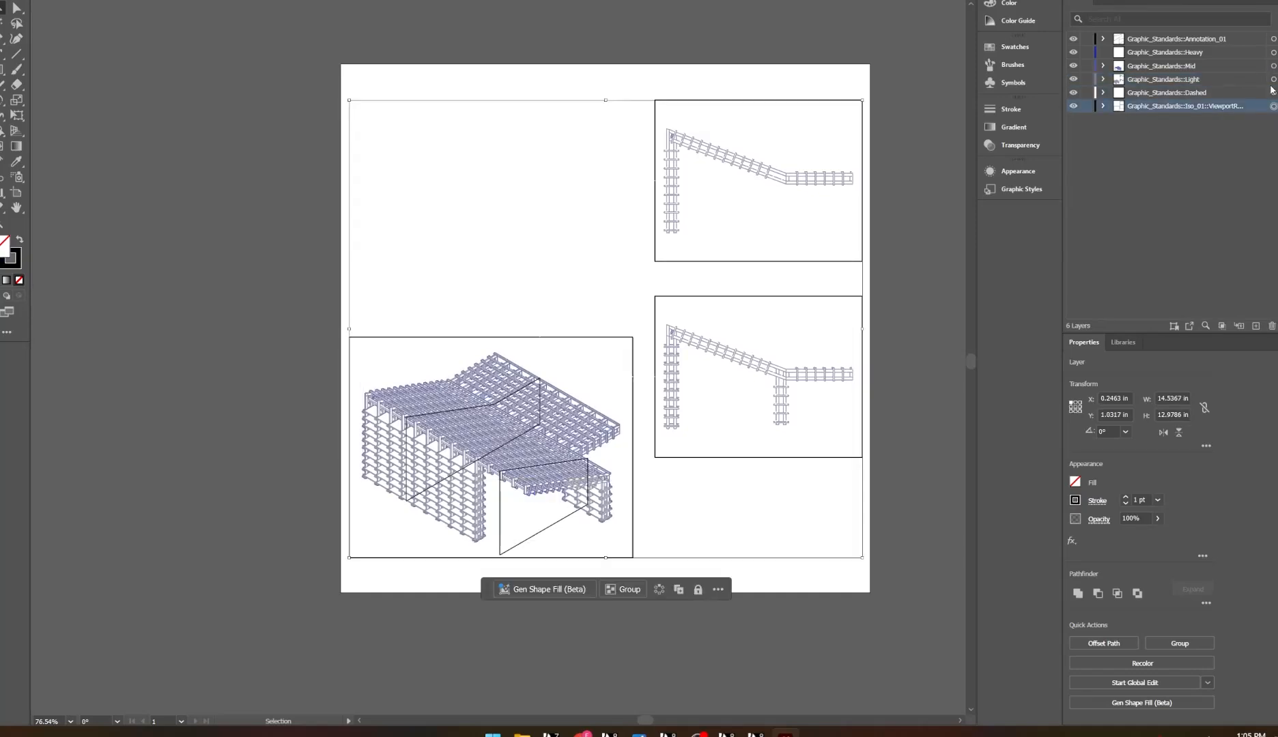
click(1273, 79)
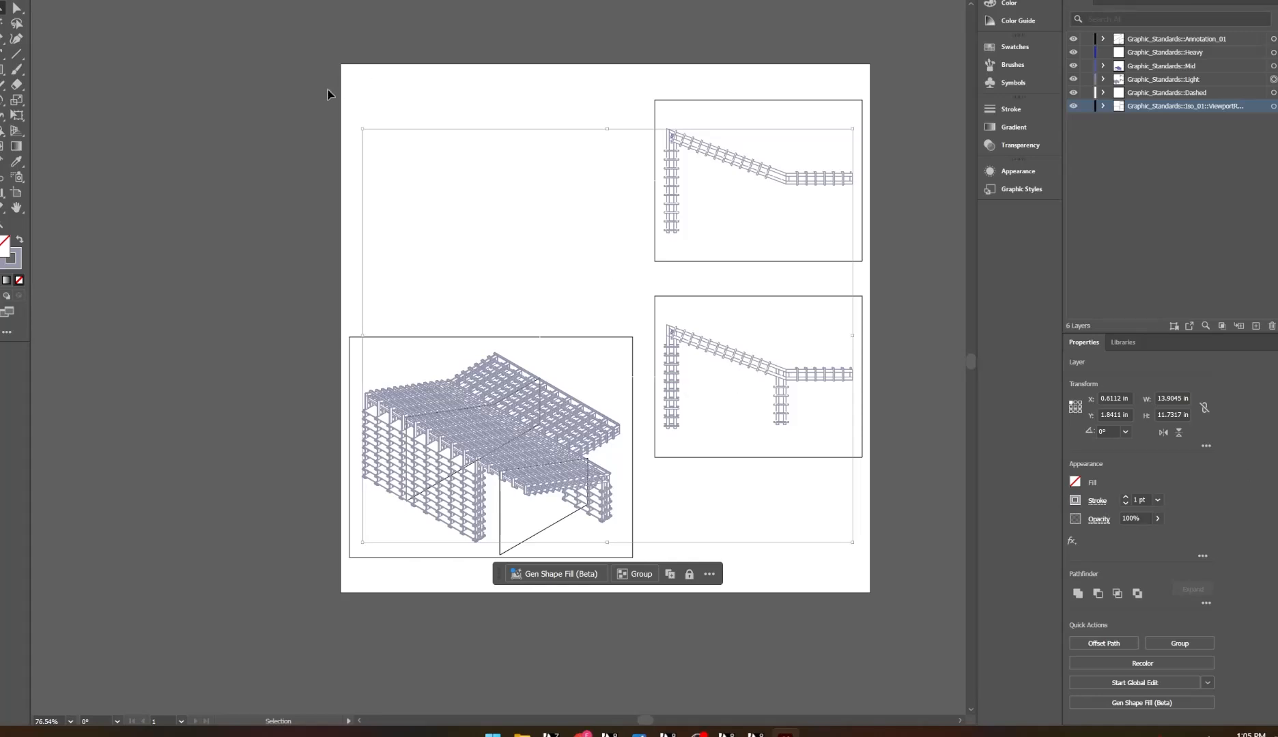
Select all artwork on the artboard, set its stroke colour to black (000000) and clear the selection
click(215, 28)
drag(216, 25, 898, 611)
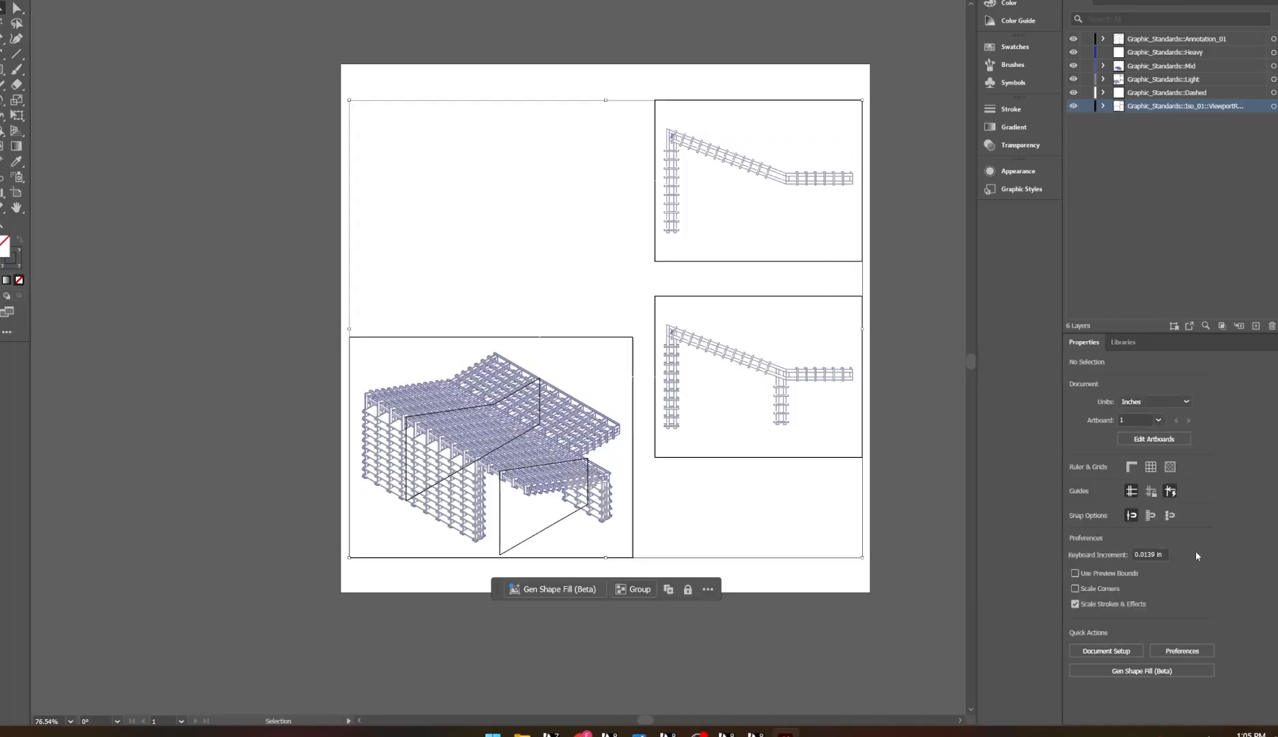
click(1074, 501)
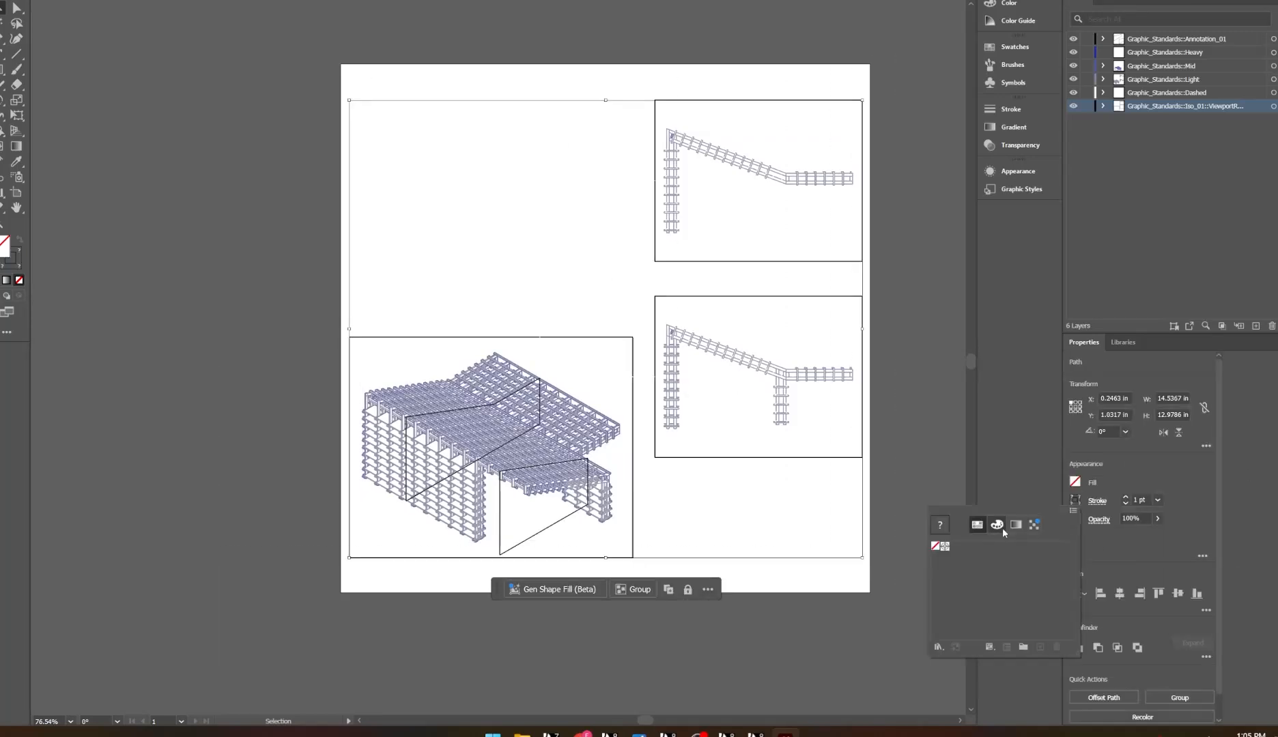
click(1016, 525)
click(999, 525)
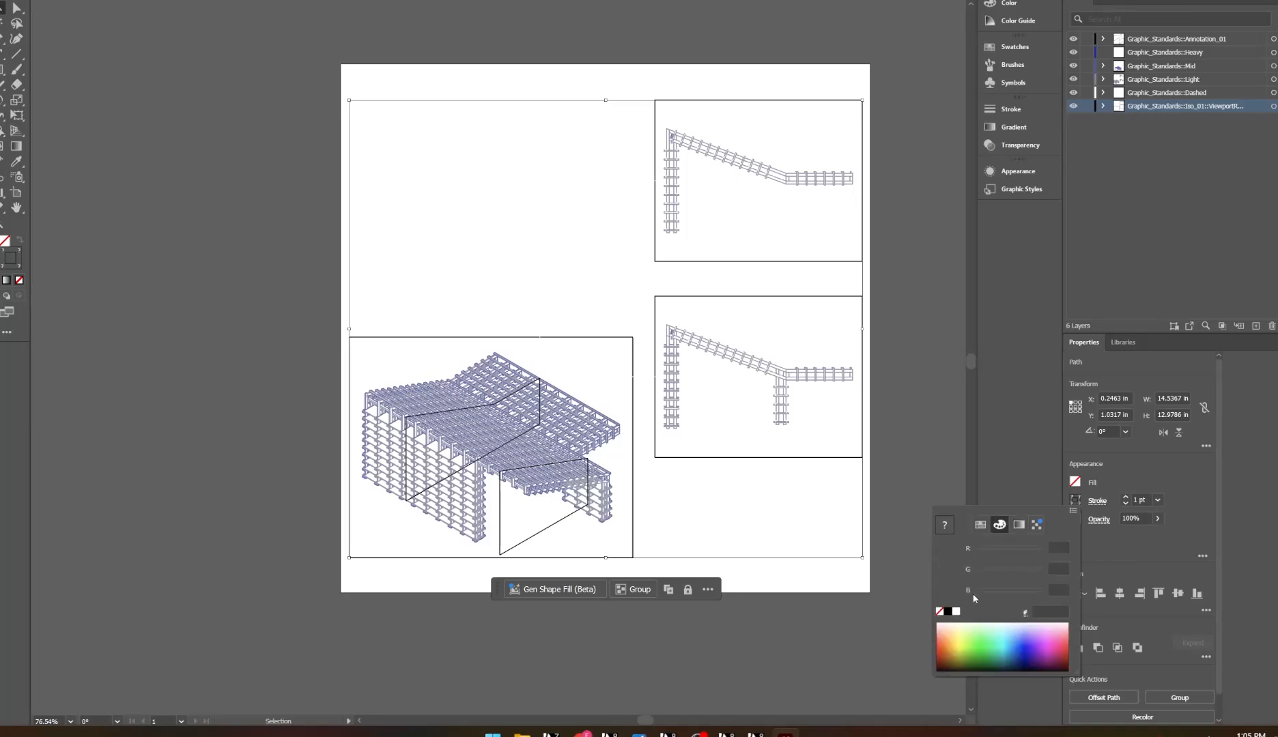
click(948, 610)
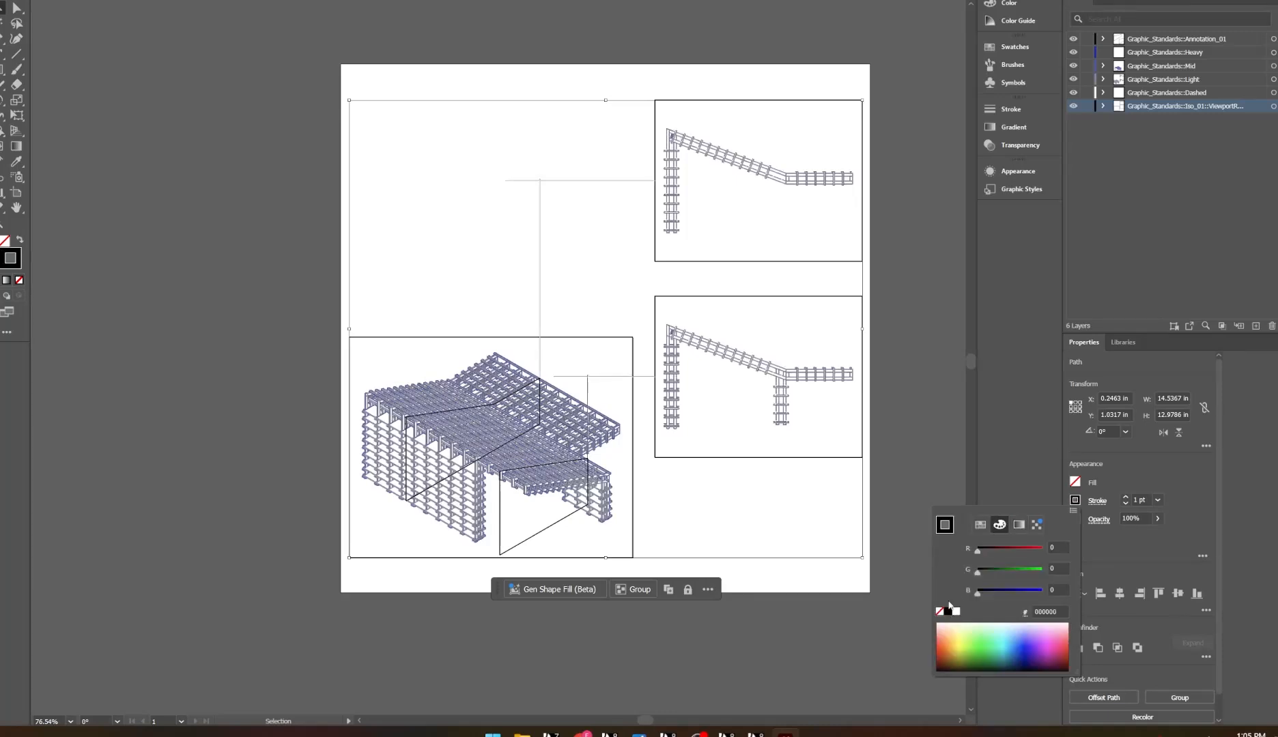
click(904, 348)
click(914, 382)
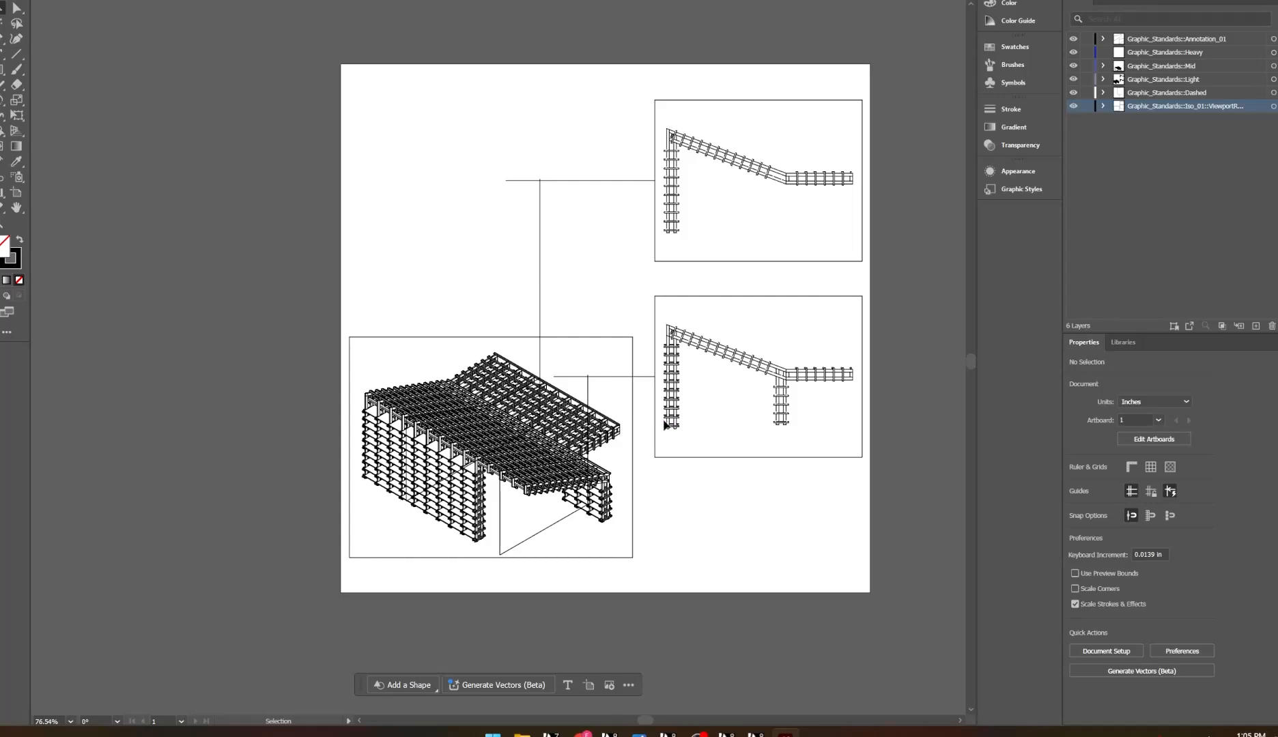
Reduce the stroke weight of all artwork on the Light layer
click(1273, 79)
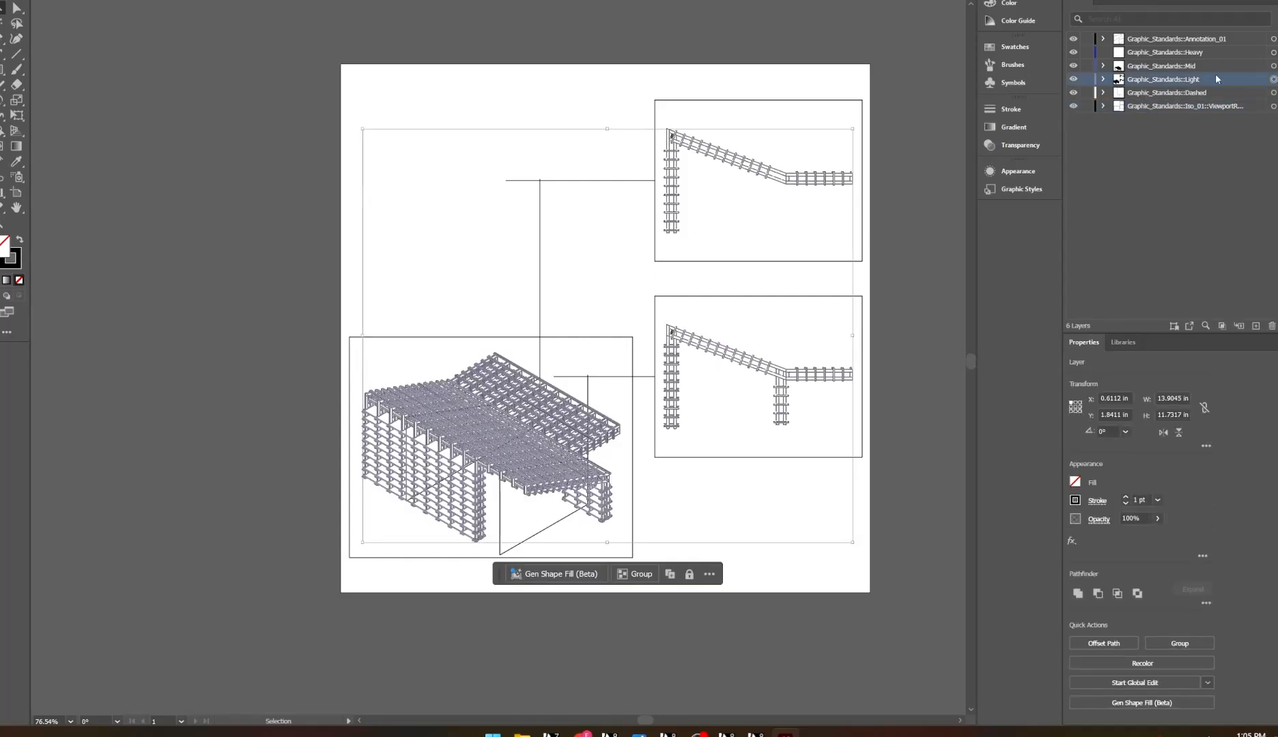
click(1140, 500)
key(BackSpace)
Set the stroke weight of all artwork on the Mid layer to 0.7 pt and clear the selection
click(1273, 65)
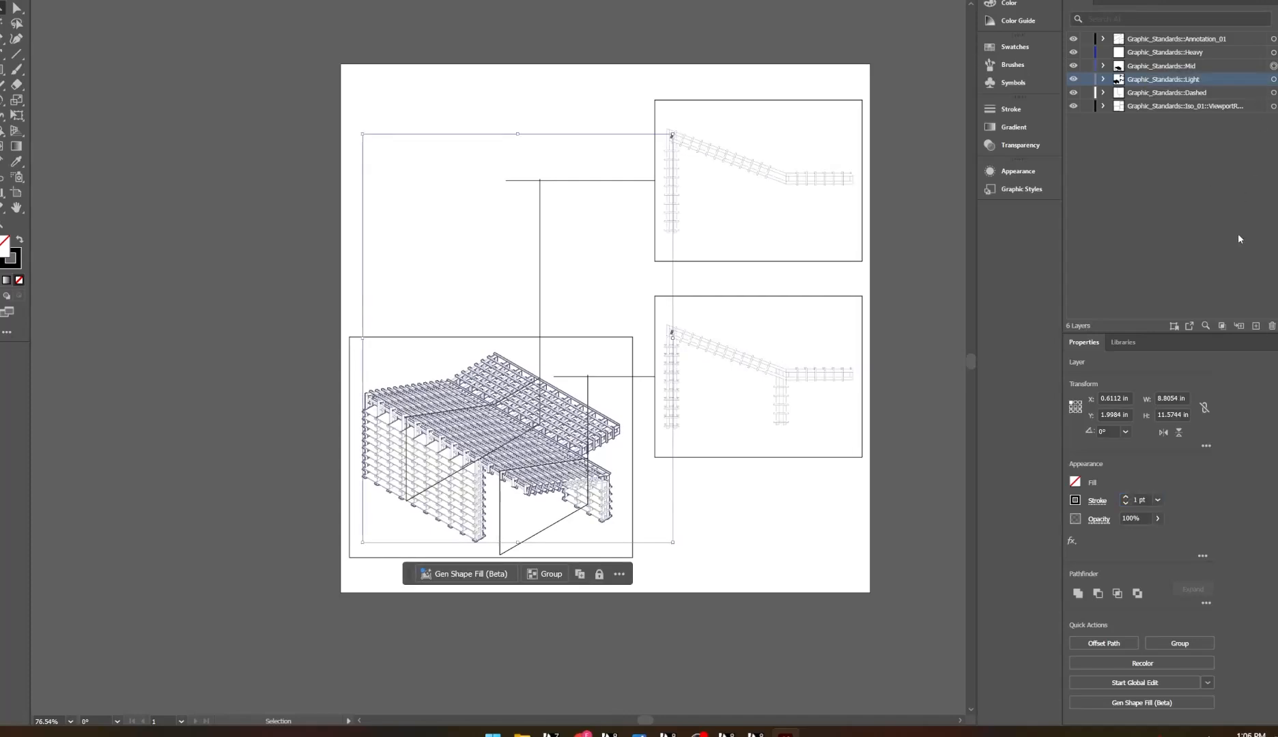
click(1131, 501)
text(.)
text(7)
click(1271, 51)
click(886, 135)
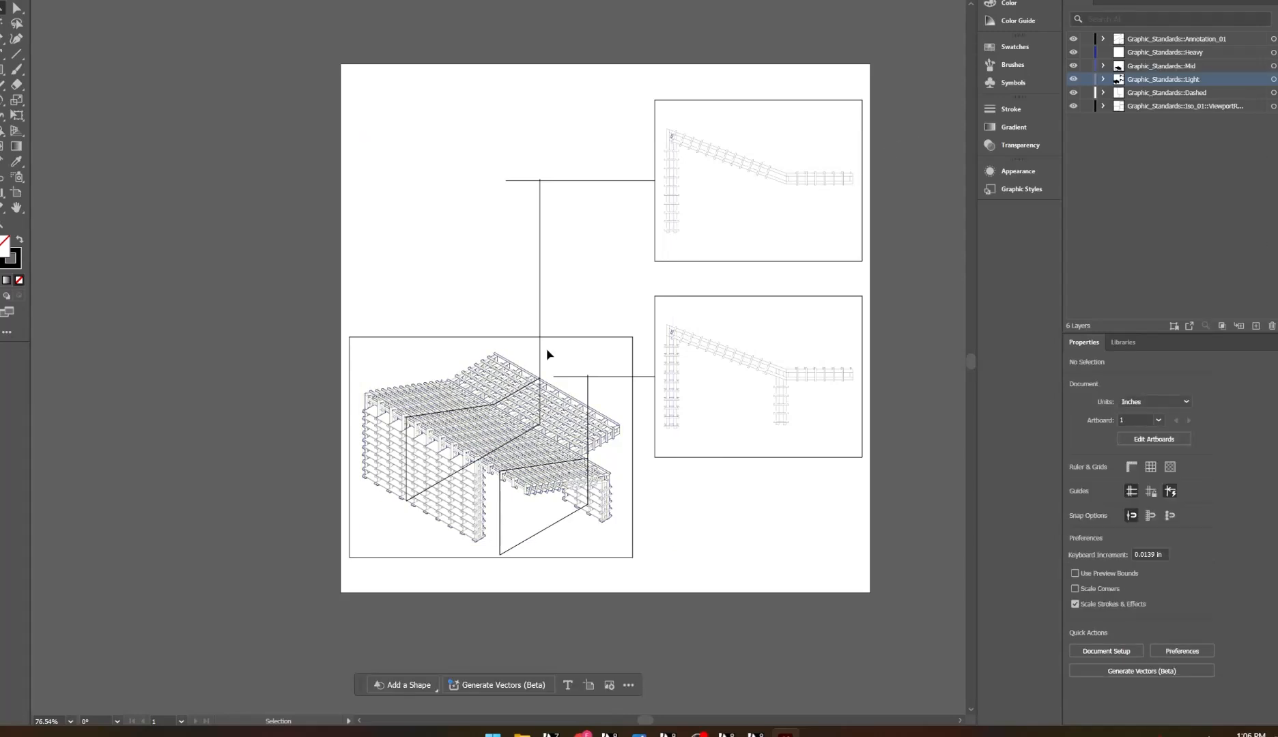
Turn on a dashed stroke with 2 pt dashes for the connector lines on the Dashed layer
click(567, 181)
scroll(494, 184, left, 1)
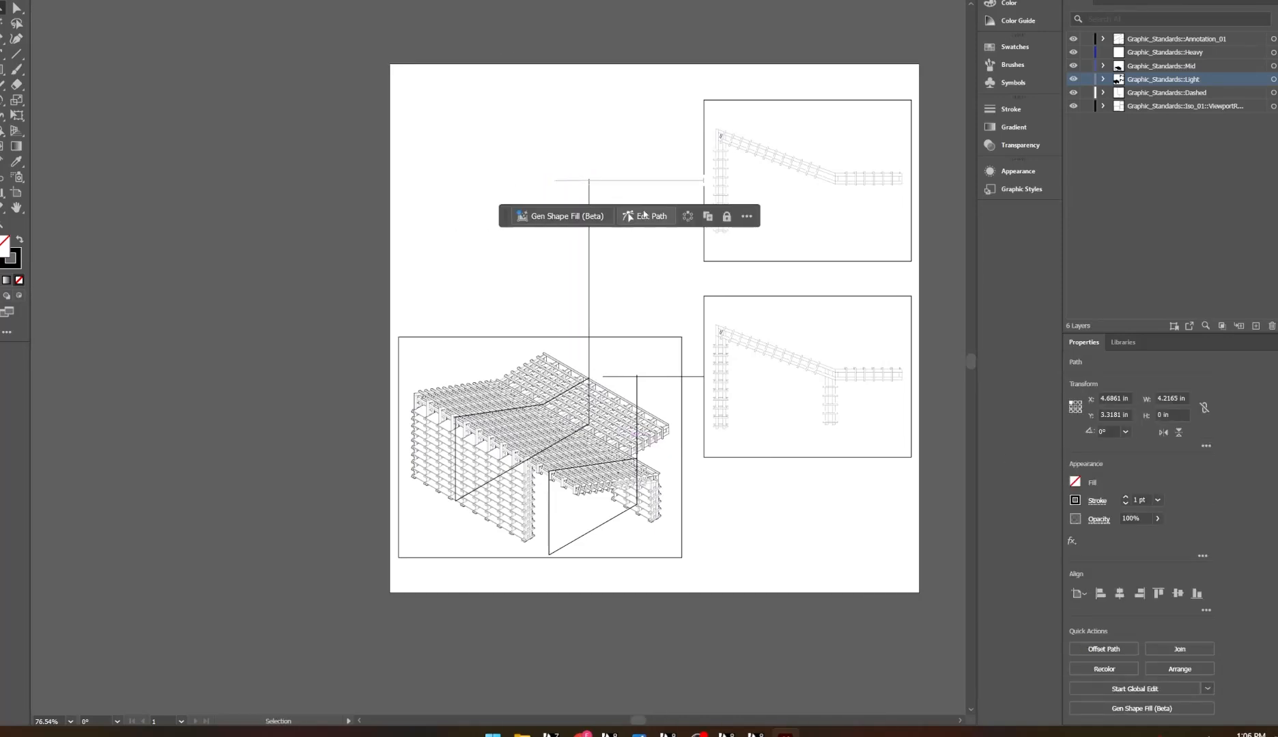
key(z)
drag(584, 165, 694, 271)
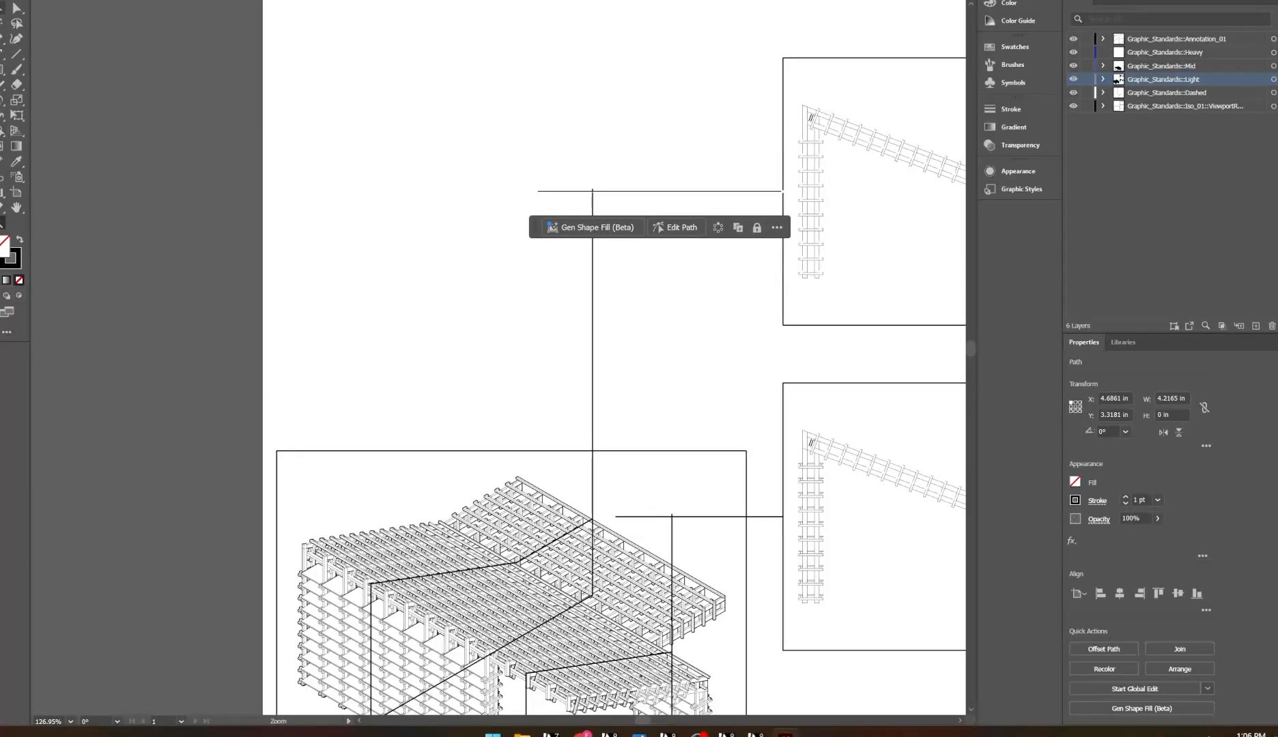
key(v)
click(664, 170)
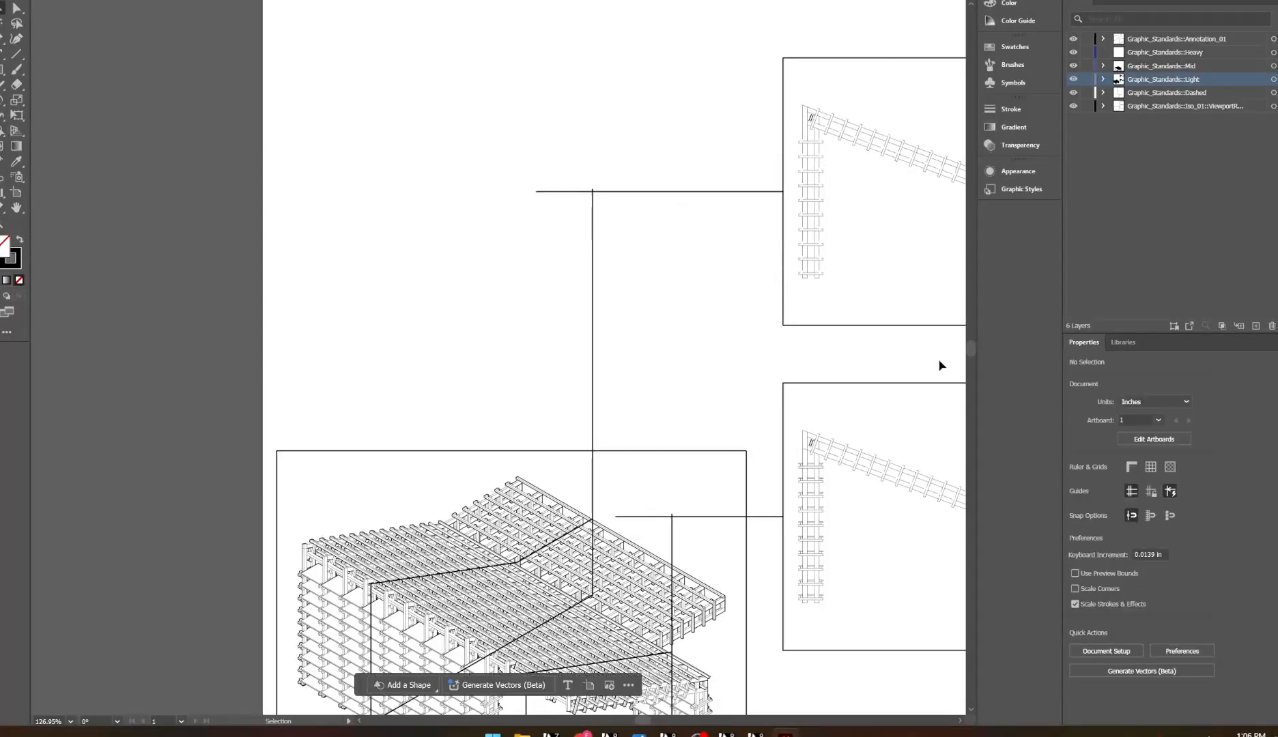
click(1273, 93)
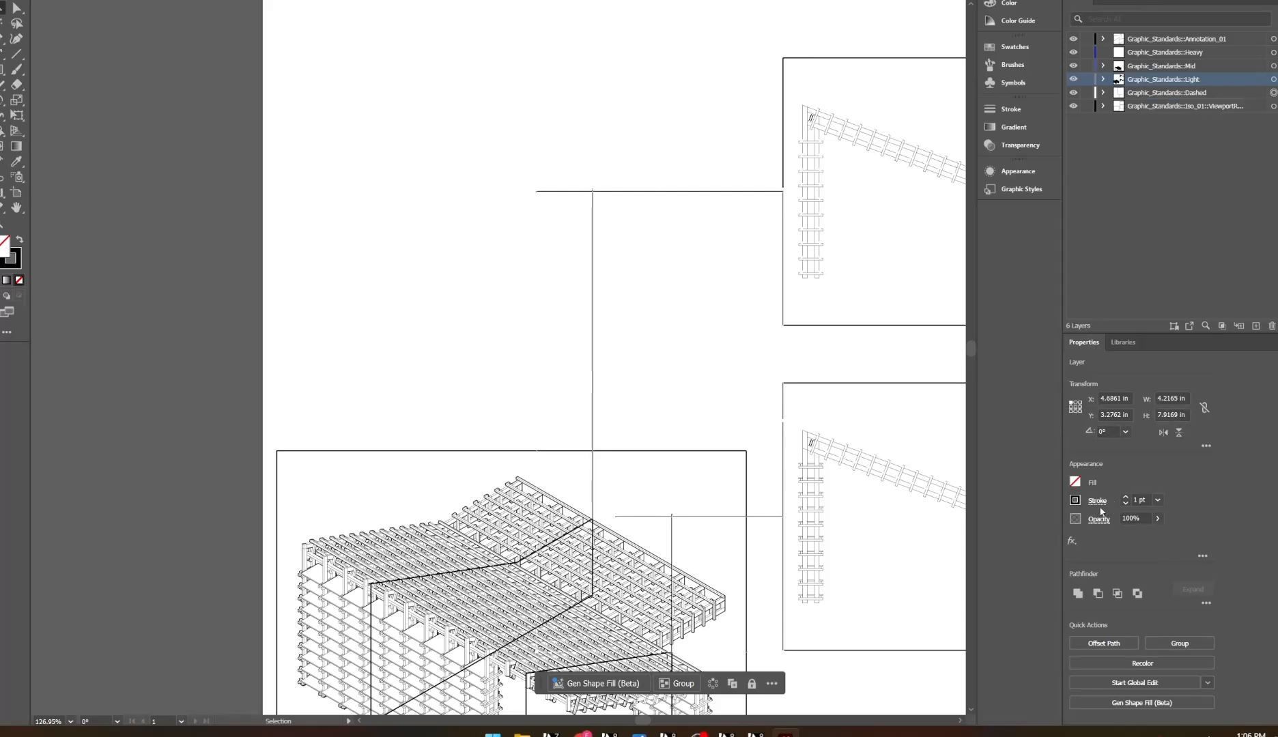
click(1097, 501)
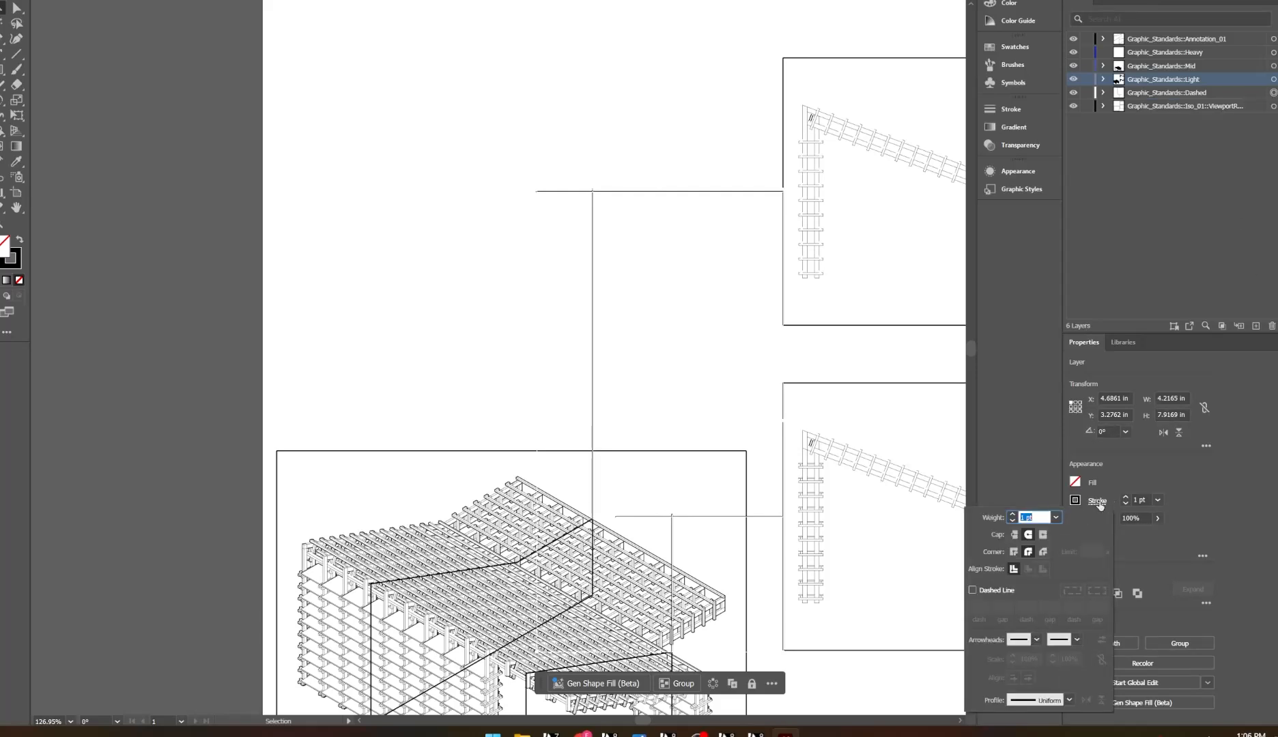
click(973, 590)
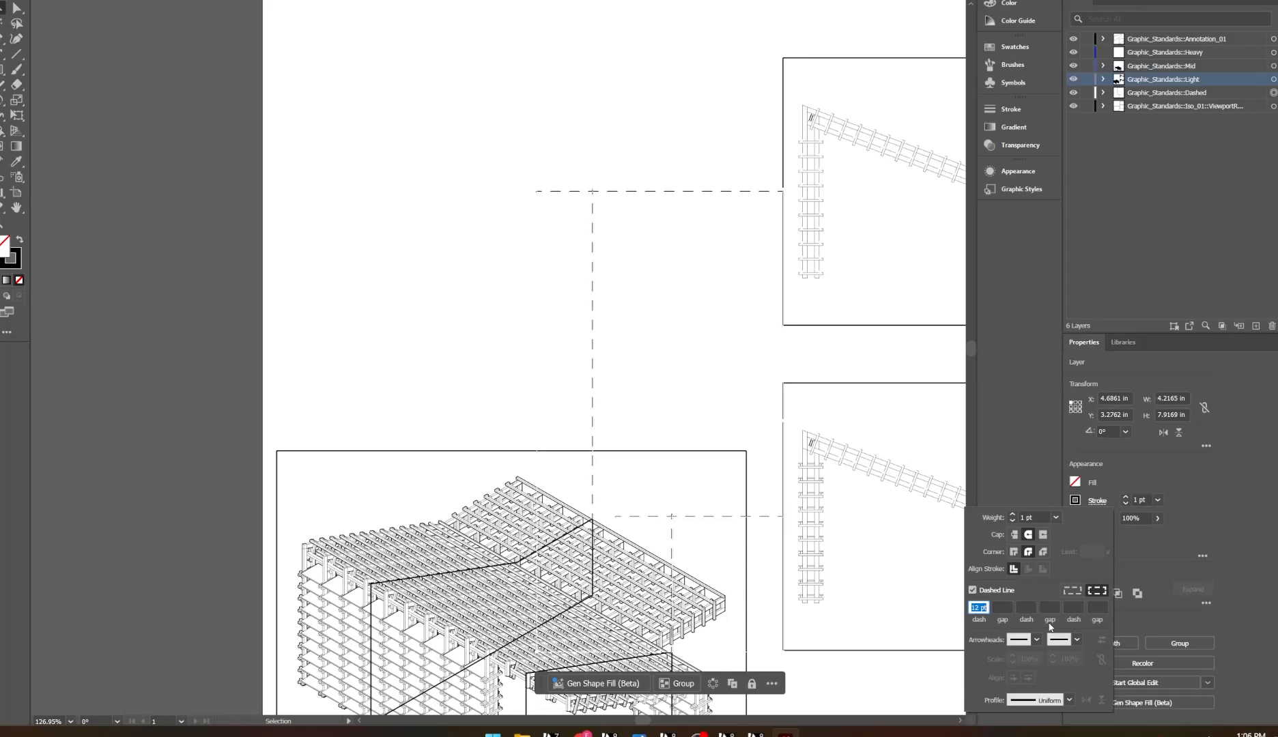
text(2)
key(Tab)
text(2)
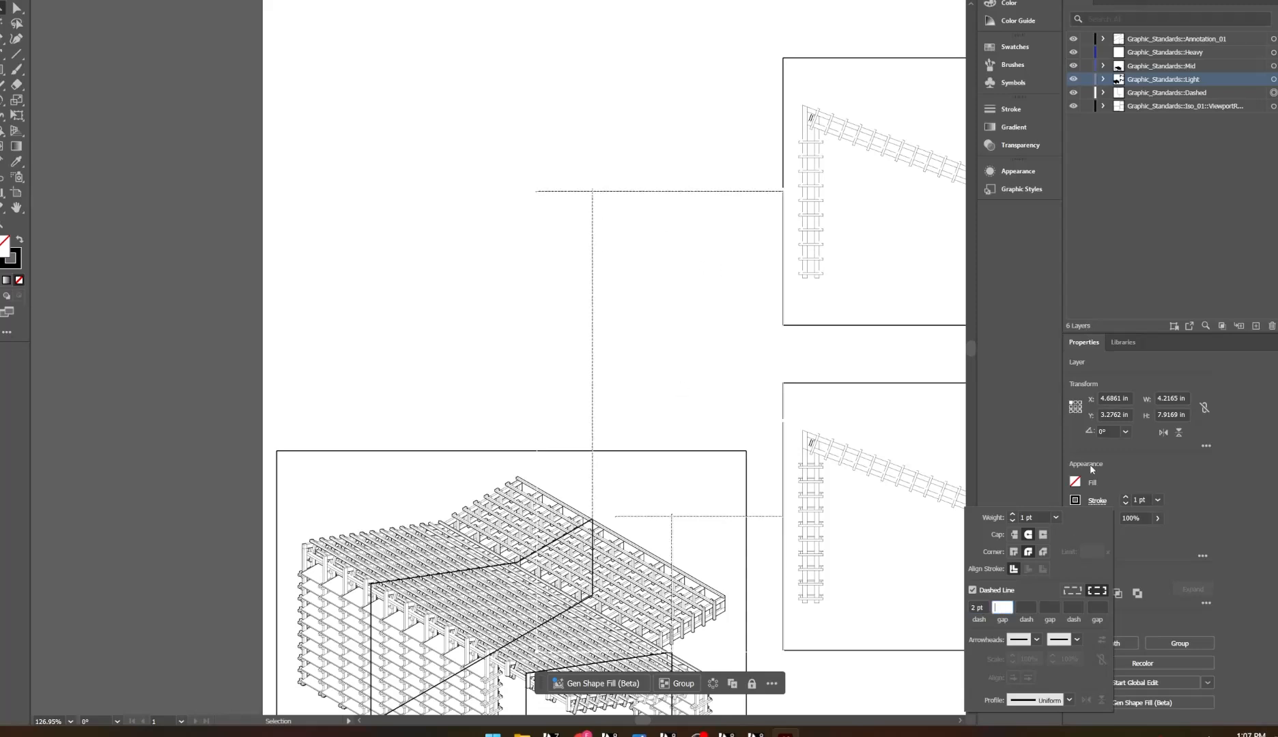
Change the Dashed layer's dash and gap lengths to 3 pt each and clear the selection
drag(986, 607, 962, 606)
text(3)
click(999, 606)
text(3)
click(622, 343)
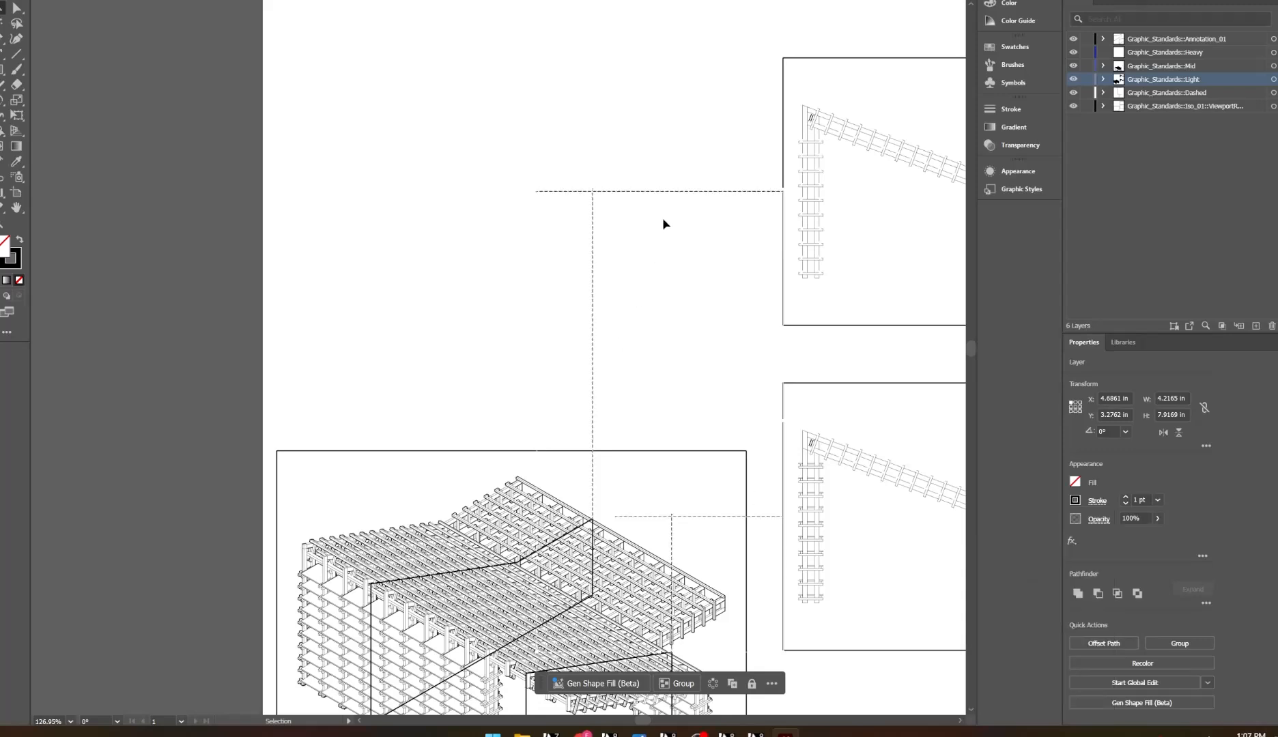
click(562, 139)
Shorten both horizontal dashed connectors so their free ends stop at the vertical dashed lines, then deselect
click(550, 191)
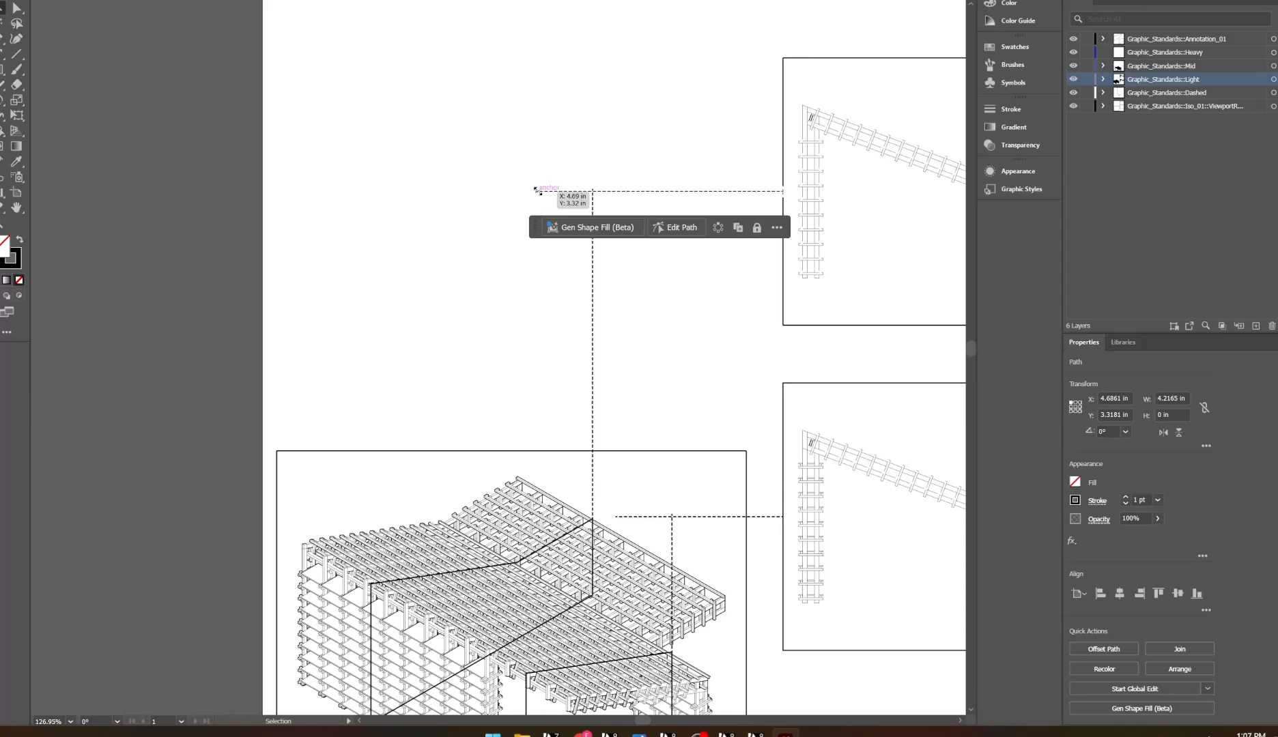
drag(536, 191, 592, 192)
click(751, 543)
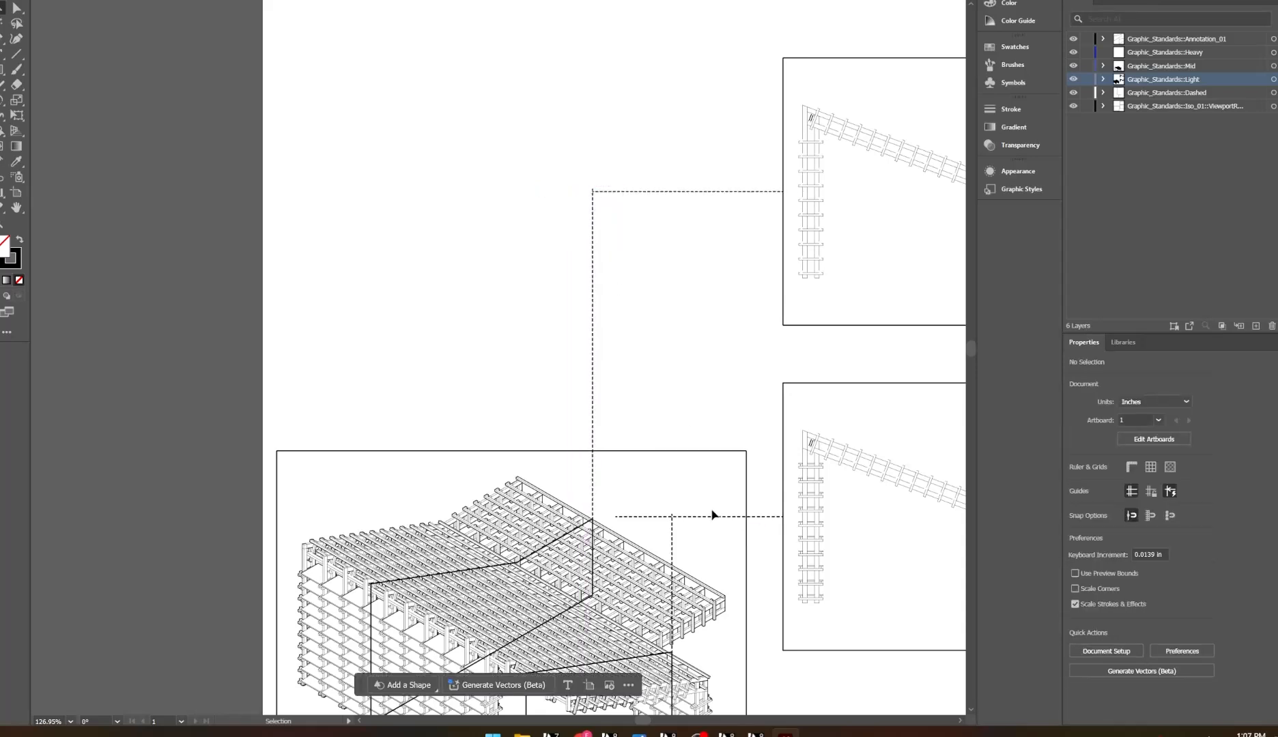
click(712, 521)
drag(615, 516, 671, 523)
click(679, 396)
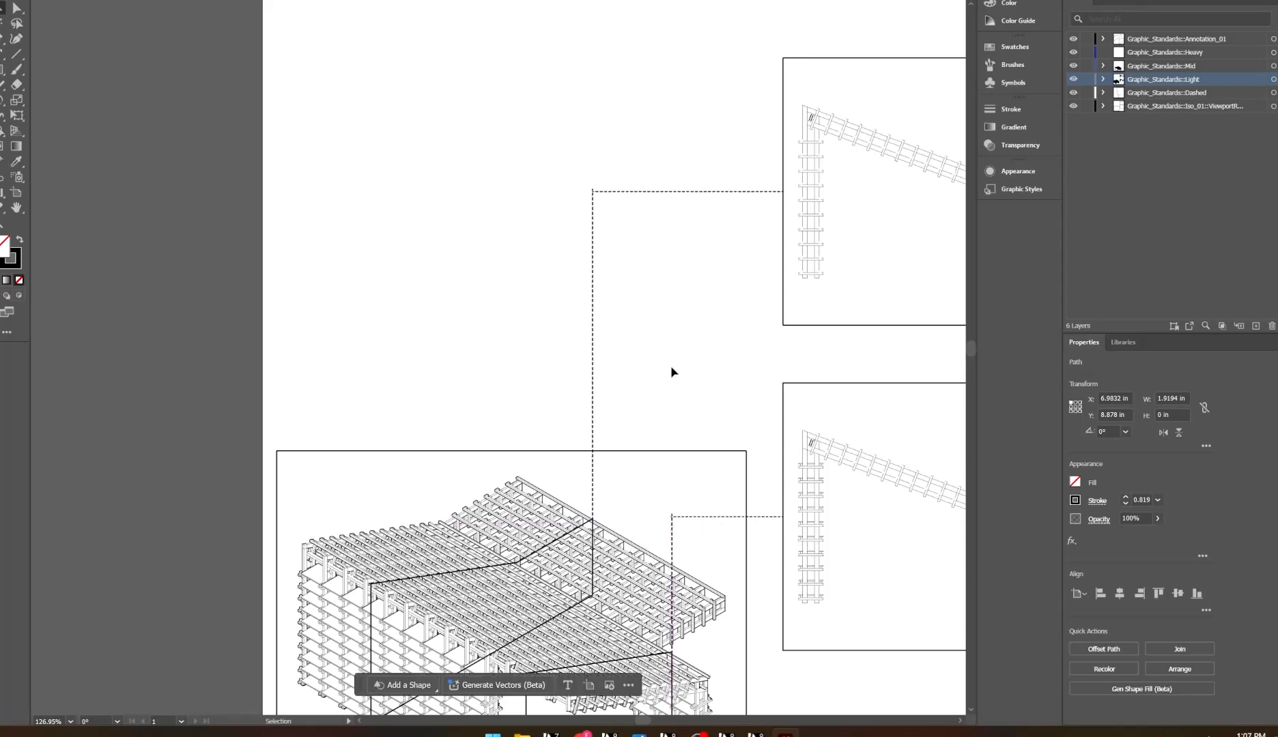
Set the stroke weight of all dashed connector lines on the Dashed layer to 0.5 pt
scroll(628, 273, right, 5)
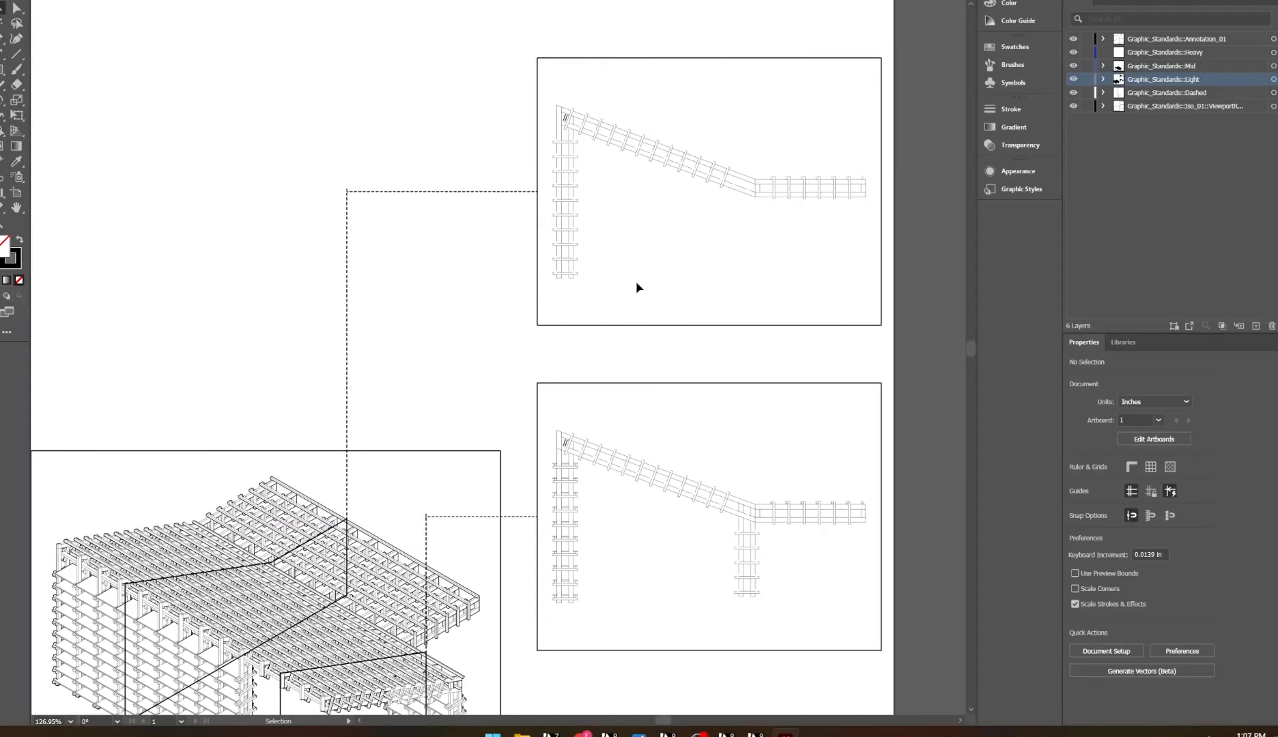
scroll(649, 277, left, 1)
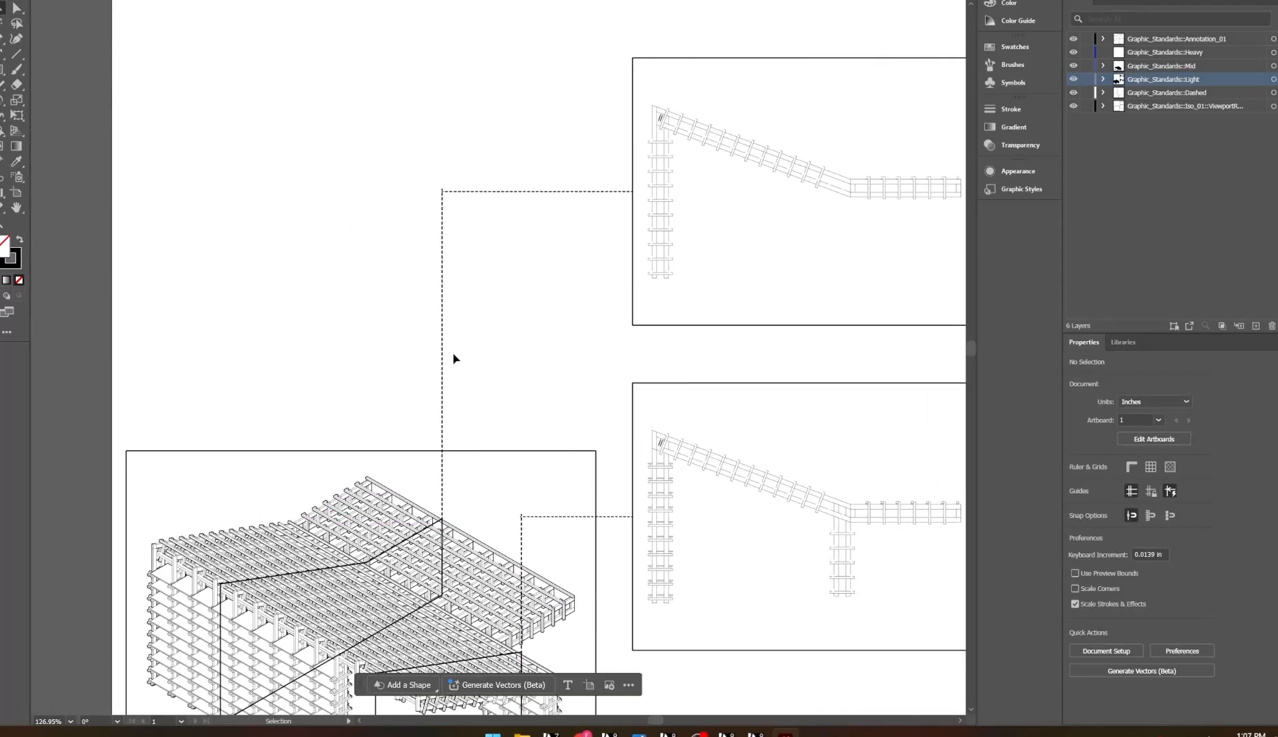
alt+scroll(537, 391, down, 4)
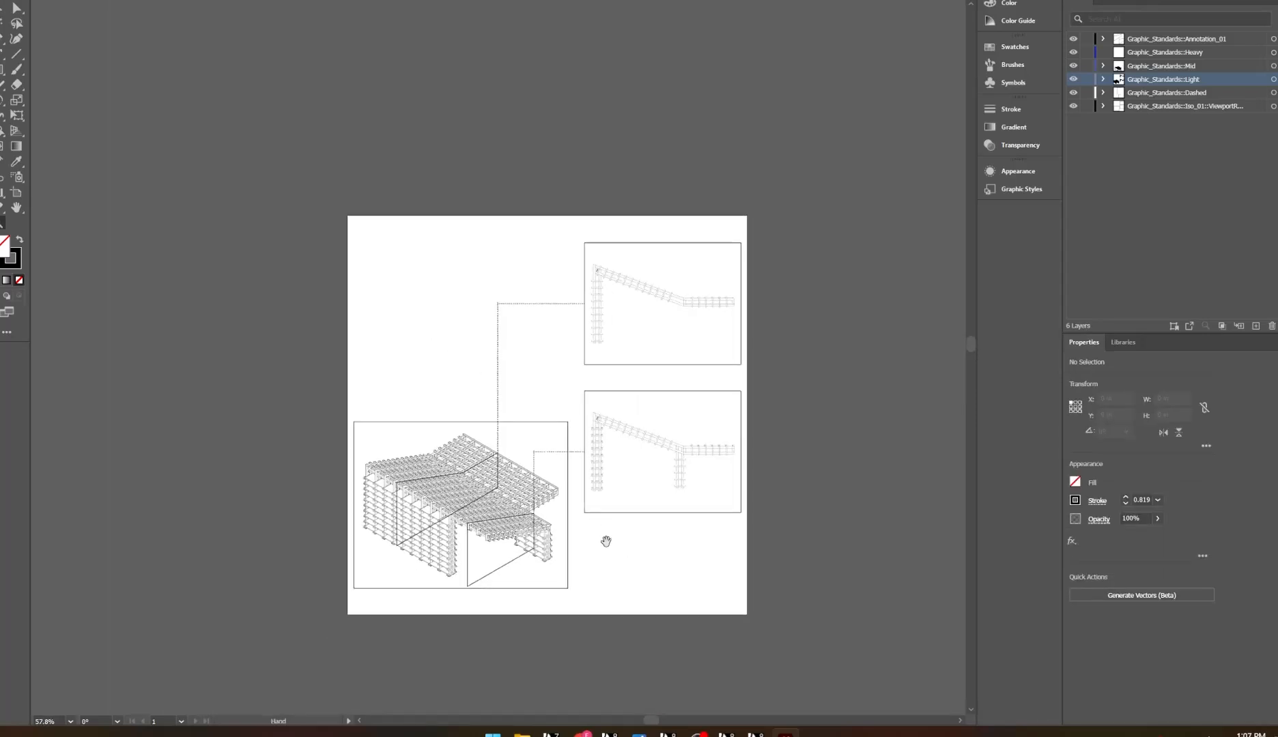
drag(622, 563, 608, 510)
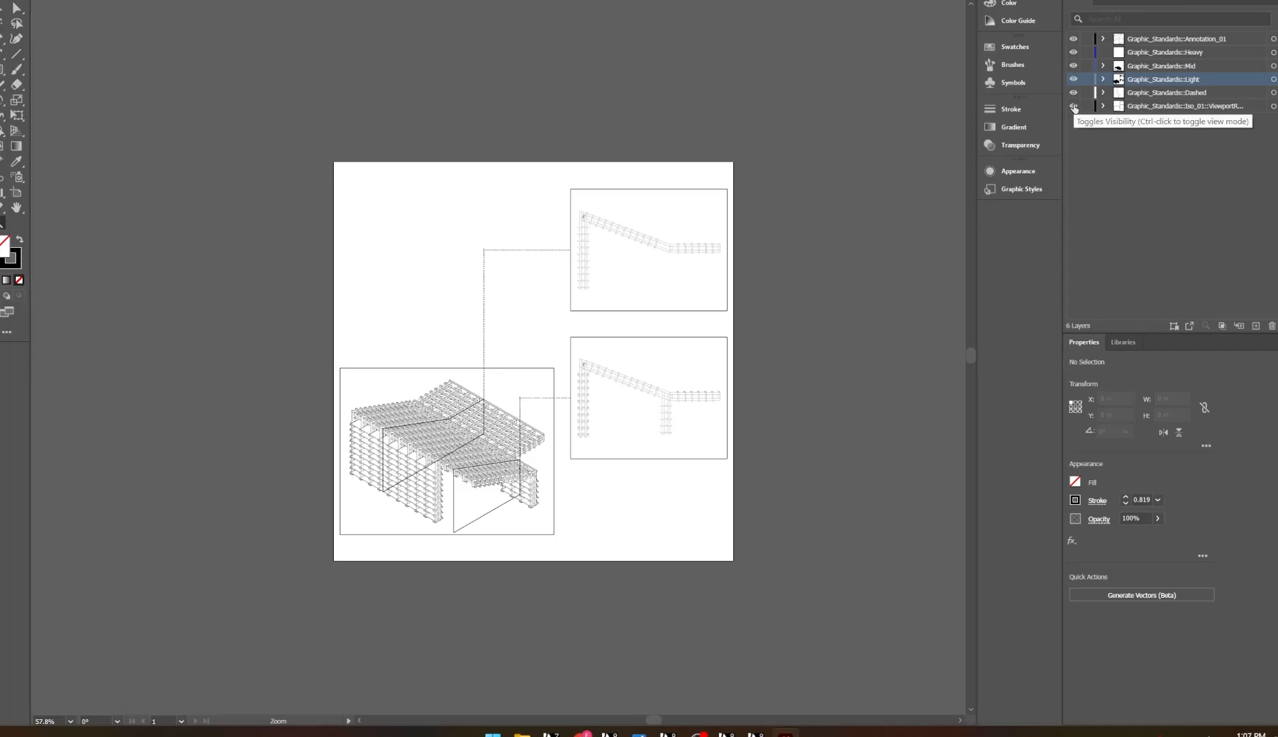
drag(412, 270, 491, 288)
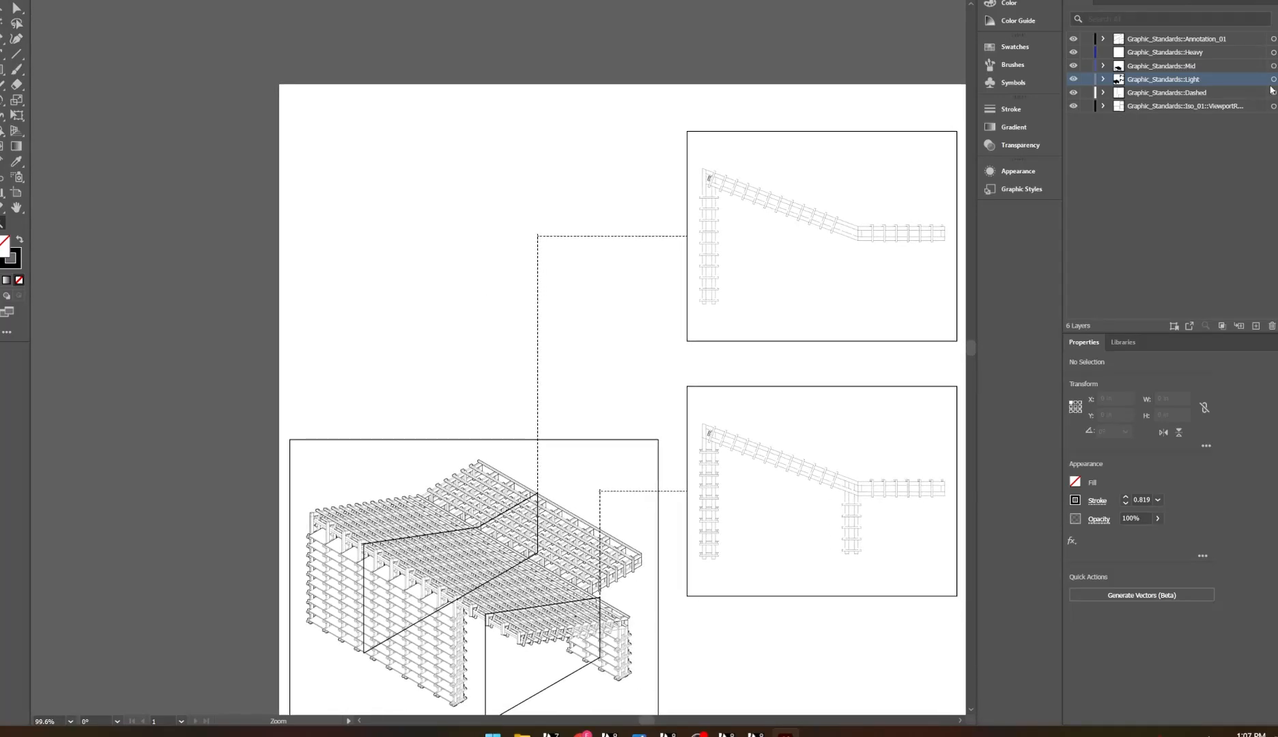
click(1272, 51)
drag(533, 183, 507, 191)
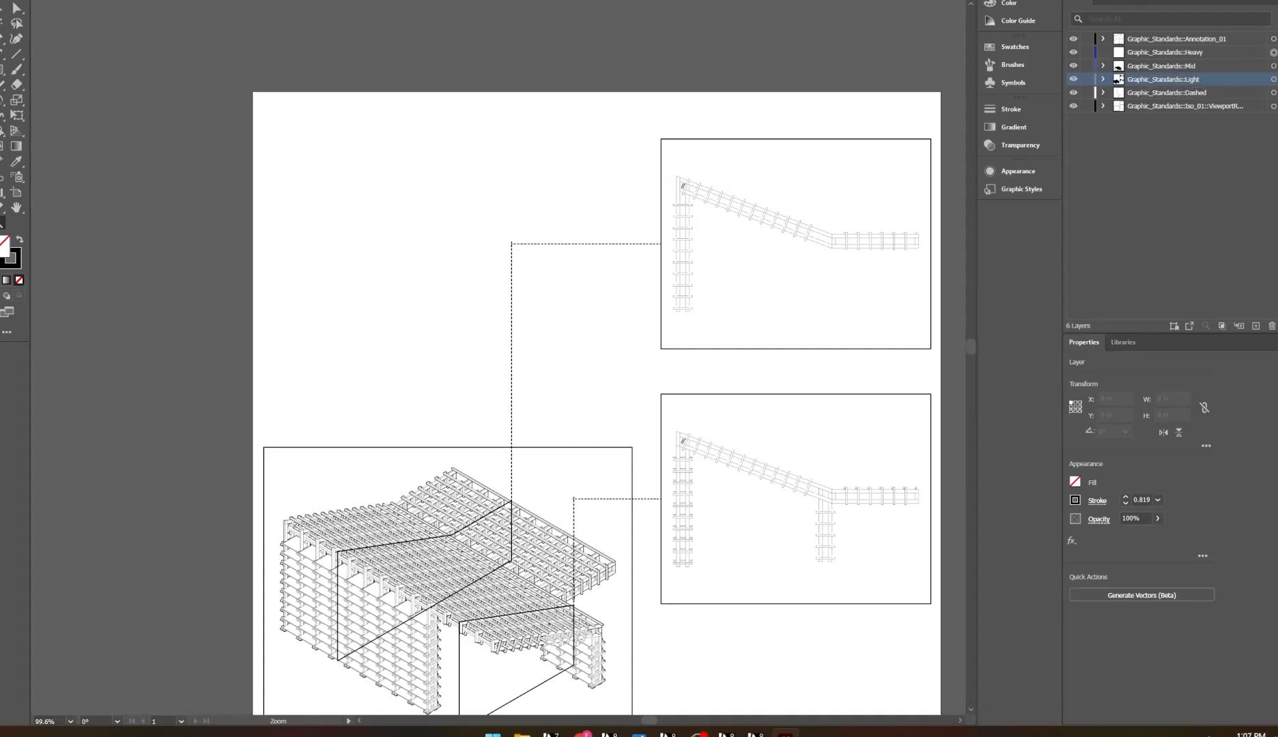
click(1273, 92)
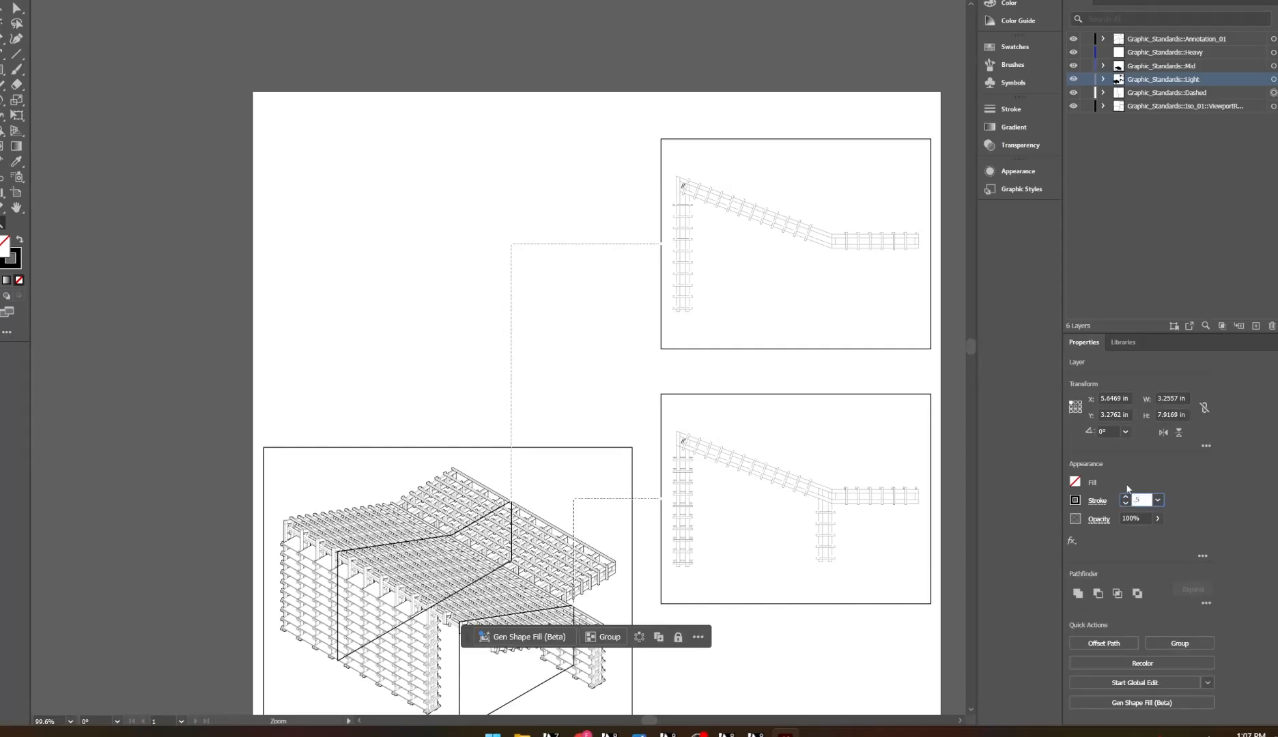
click(629, 306)
click(2, 9)
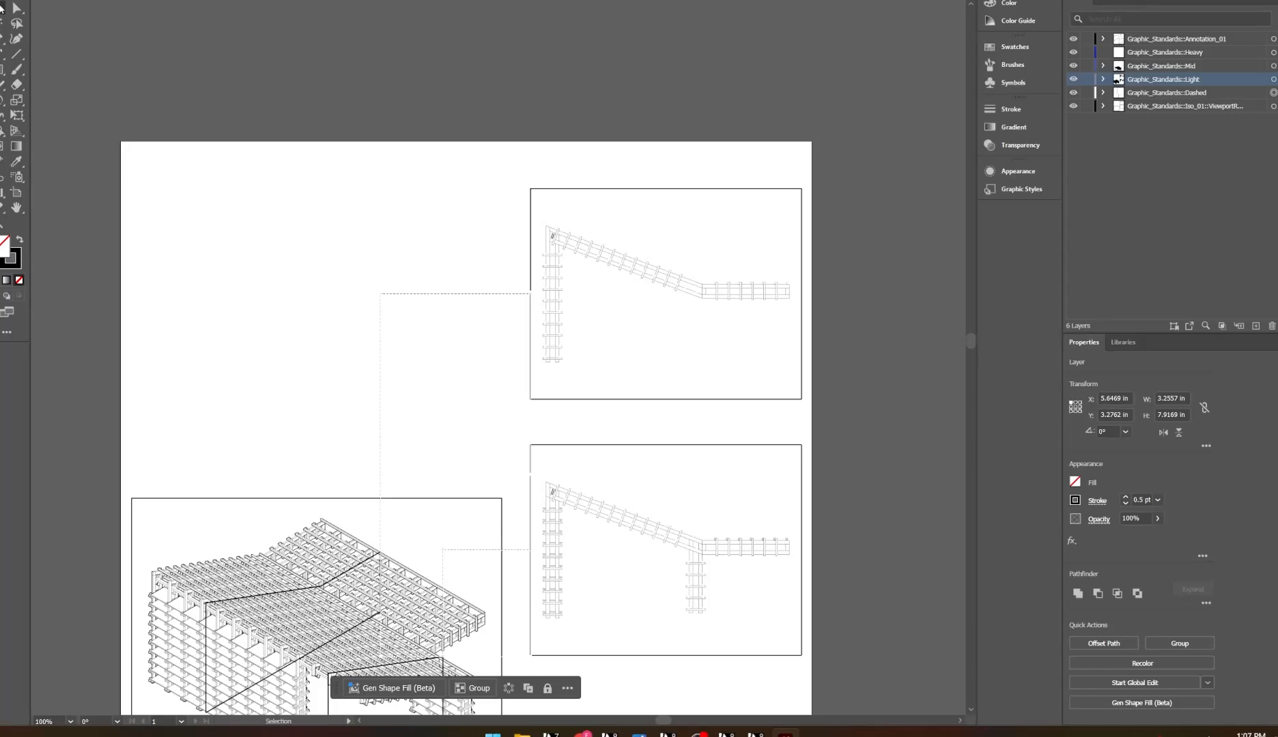
scroll(251, 217, down, 3)
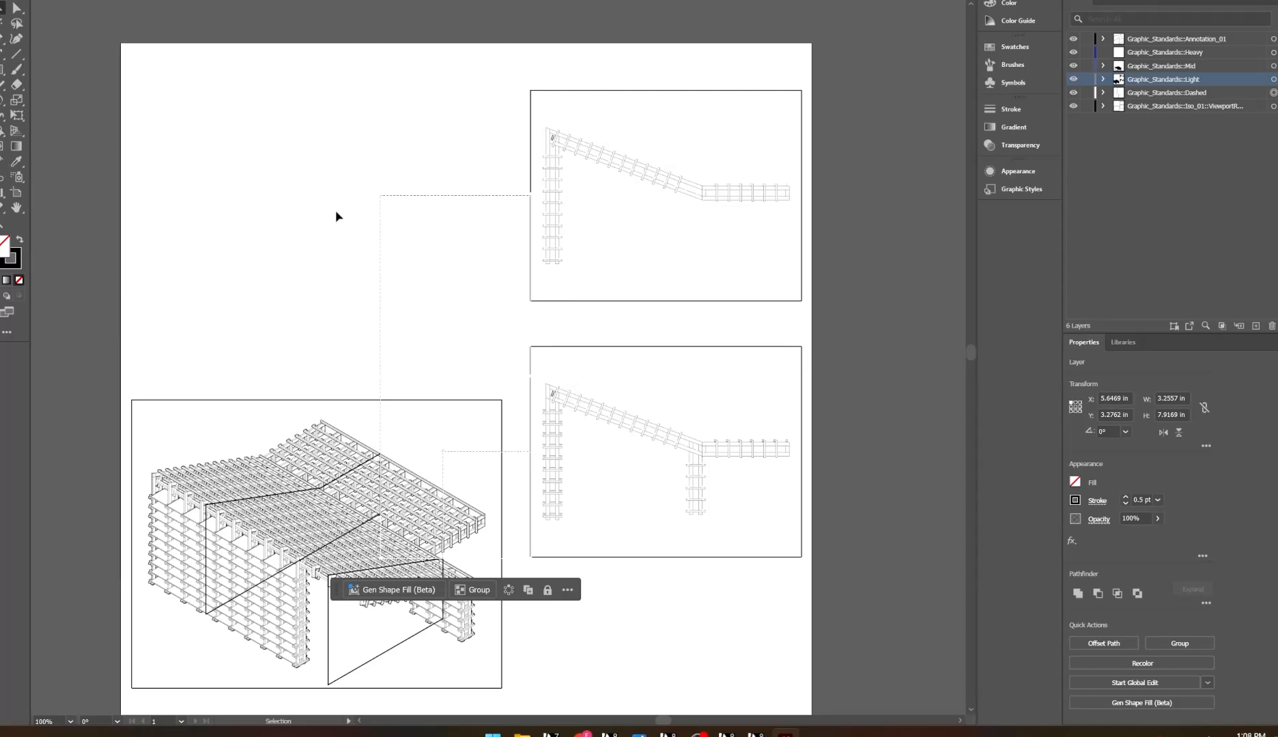
Match the upper section drawing's frame to the dashed connector line's stroke with the Eyedropper, then deselect
click(427, 118)
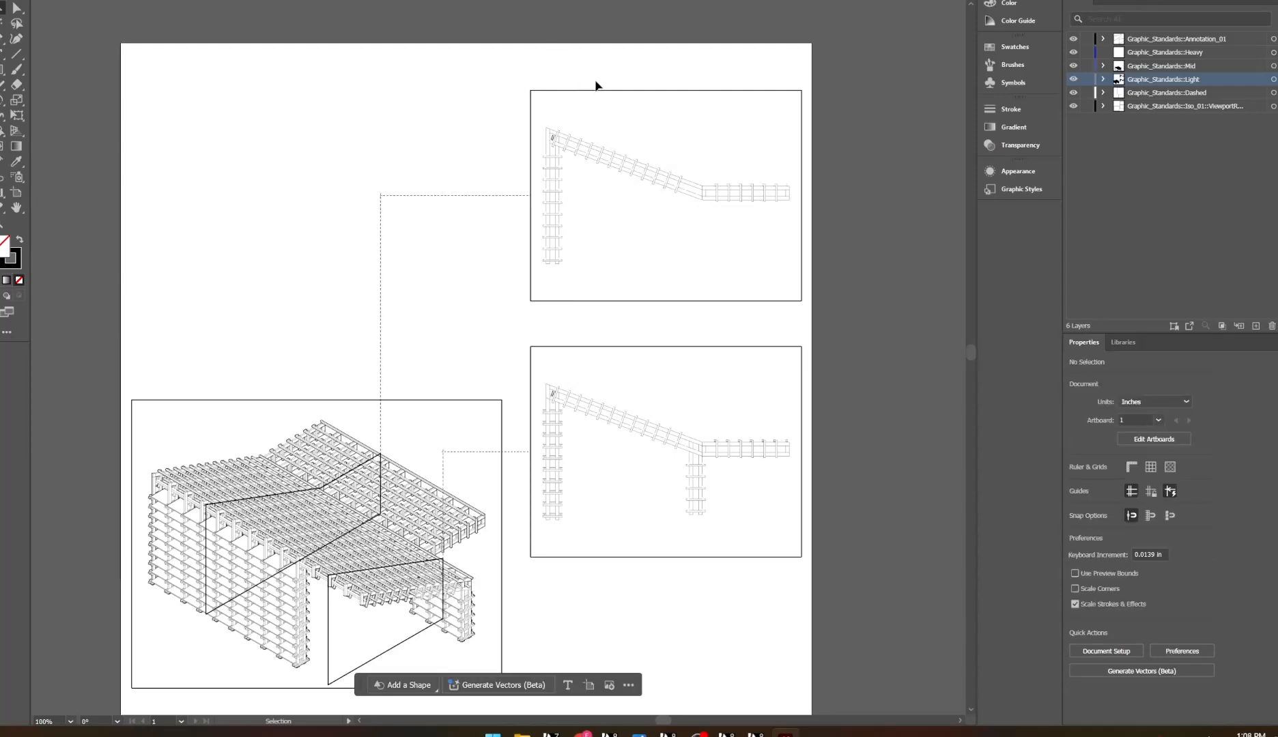
click(598, 90)
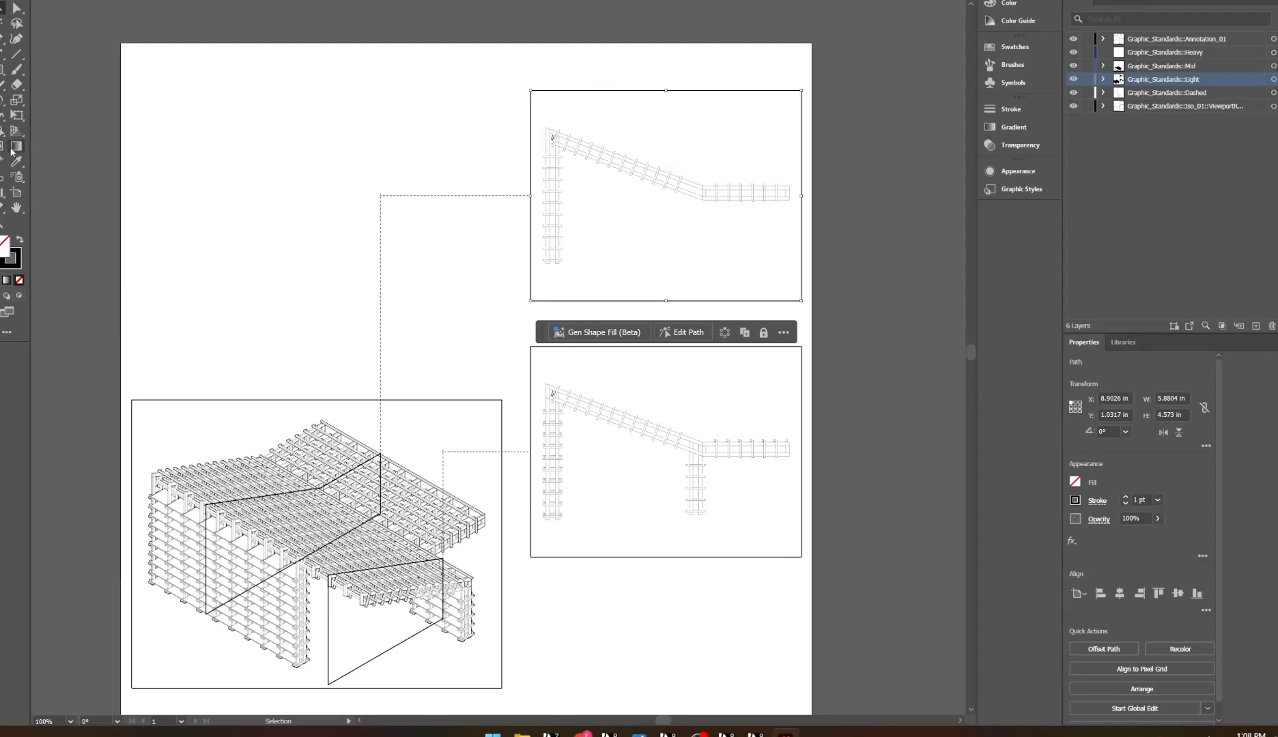
click(16, 162)
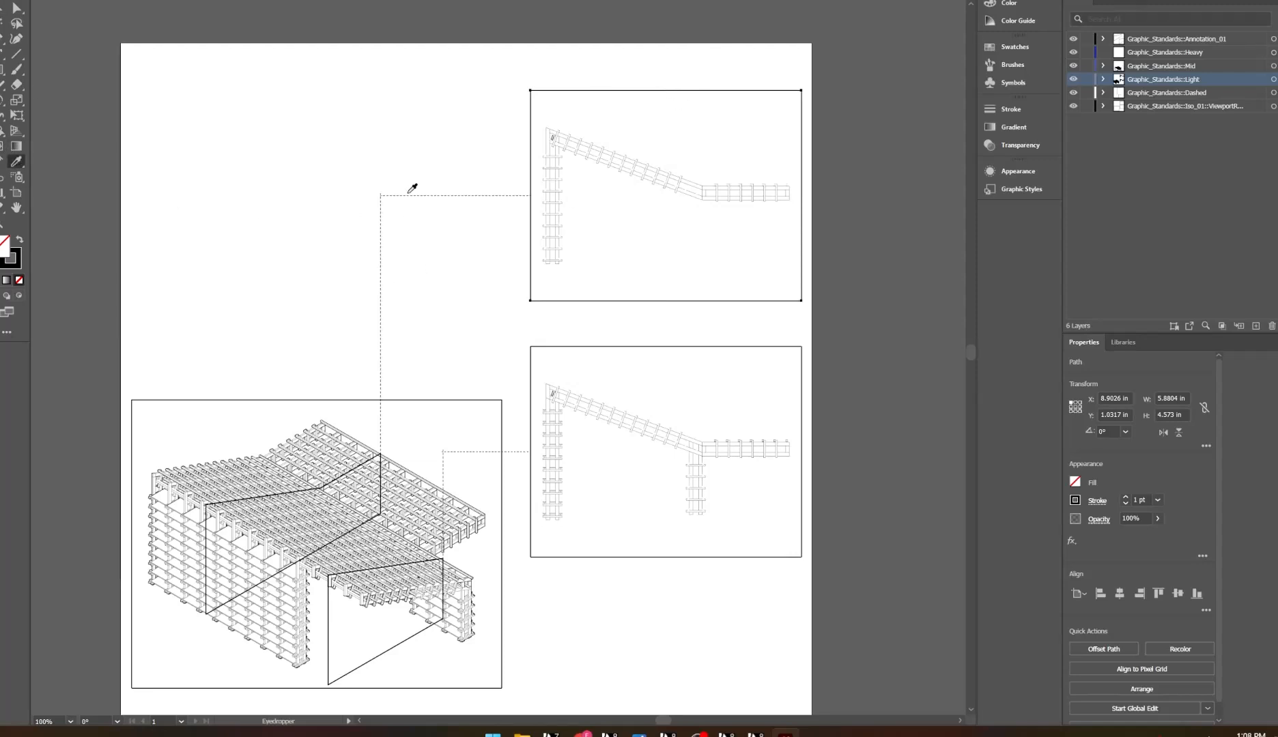
click(409, 195)
click(5, 4)
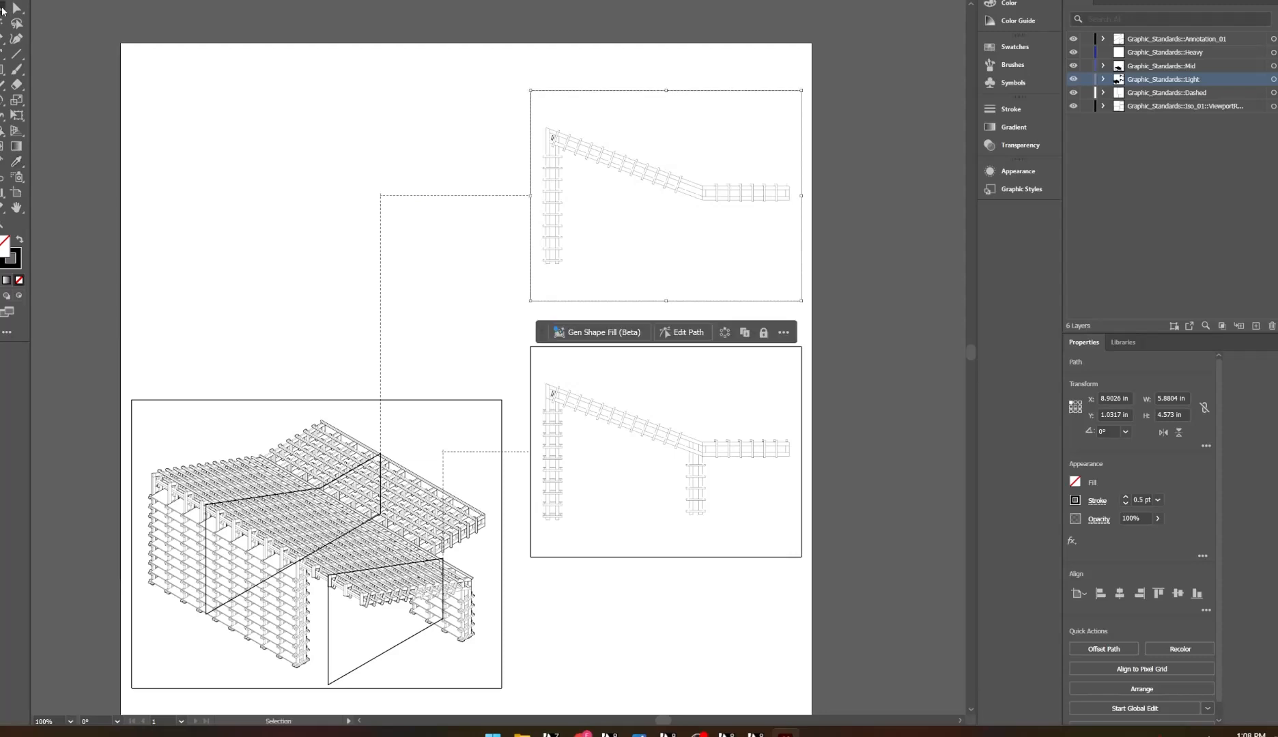
click(457, 157)
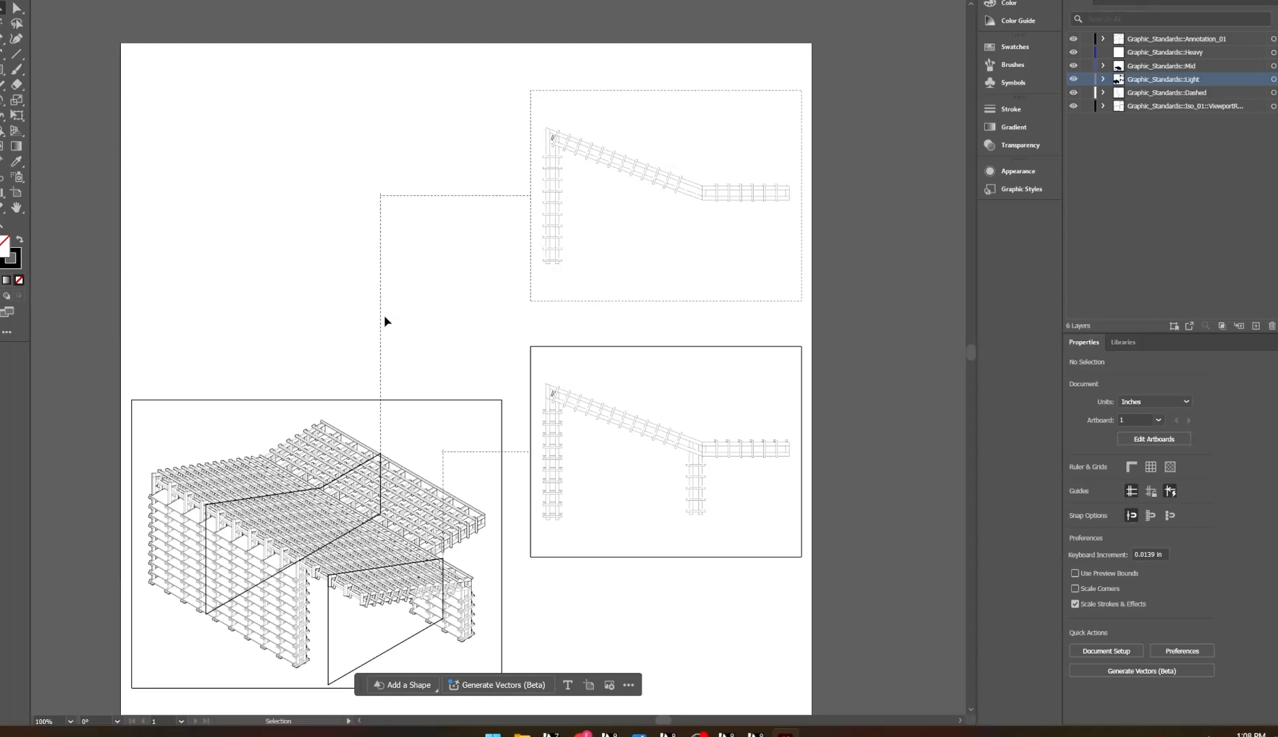
Check which linework belongs to the Annotation_01 and Iso_01 layers by hiding both and showing them again
scroll(590, 234, up, 2)
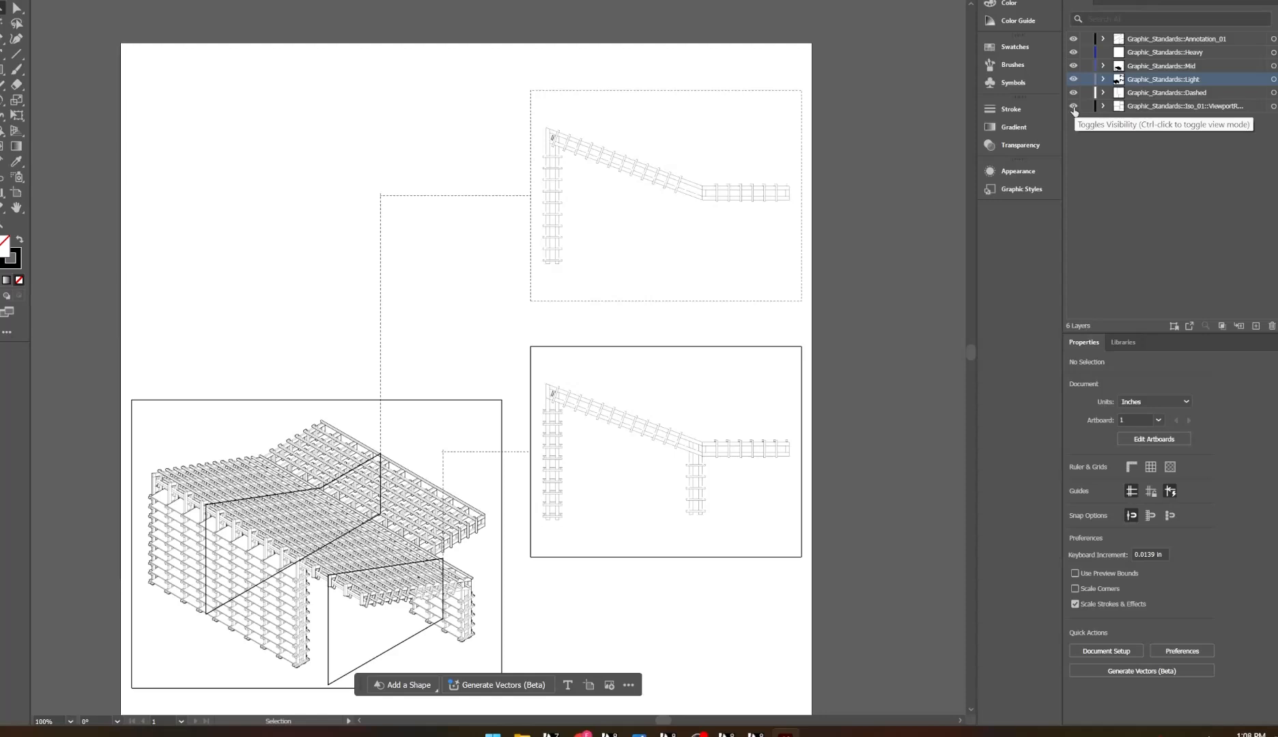
scroll(580, 173, up, 1)
scroll(580, 173, down, 1)
scroll(579, 174, down, 3)
scroll(579, 174, up, 2)
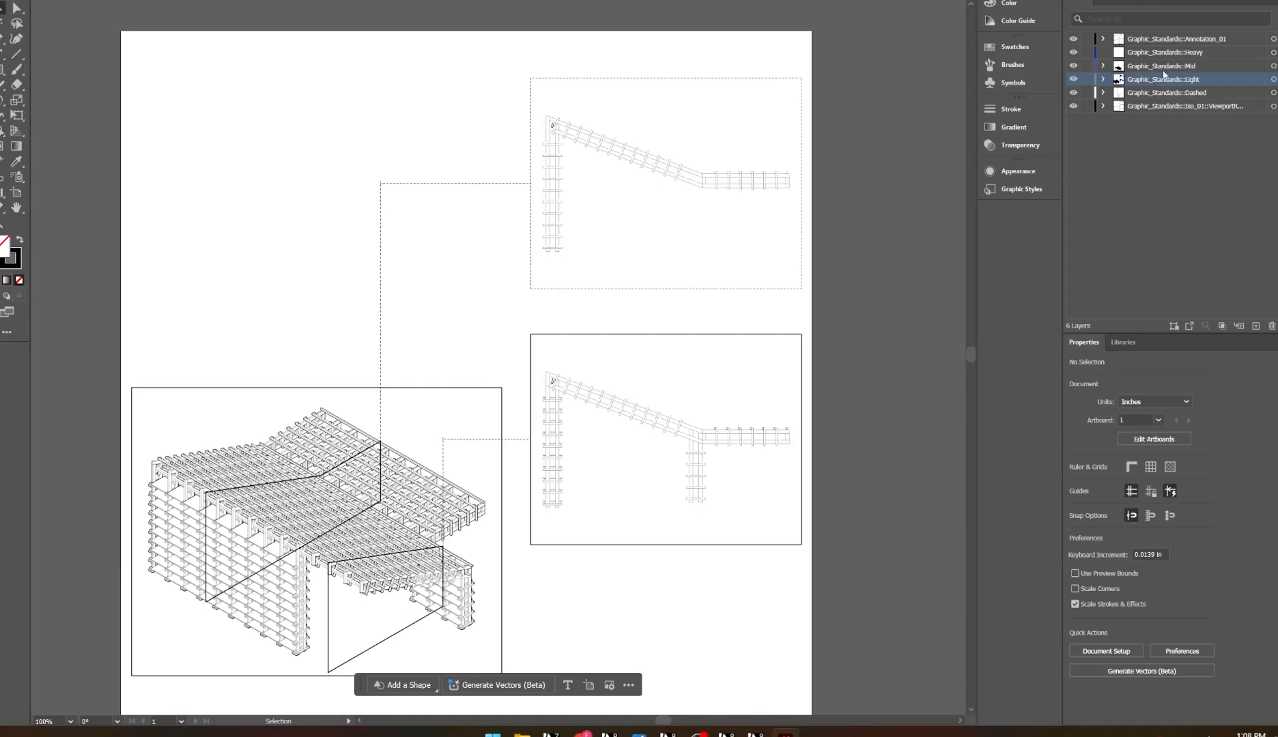
click(1073, 40)
click(1073, 107)
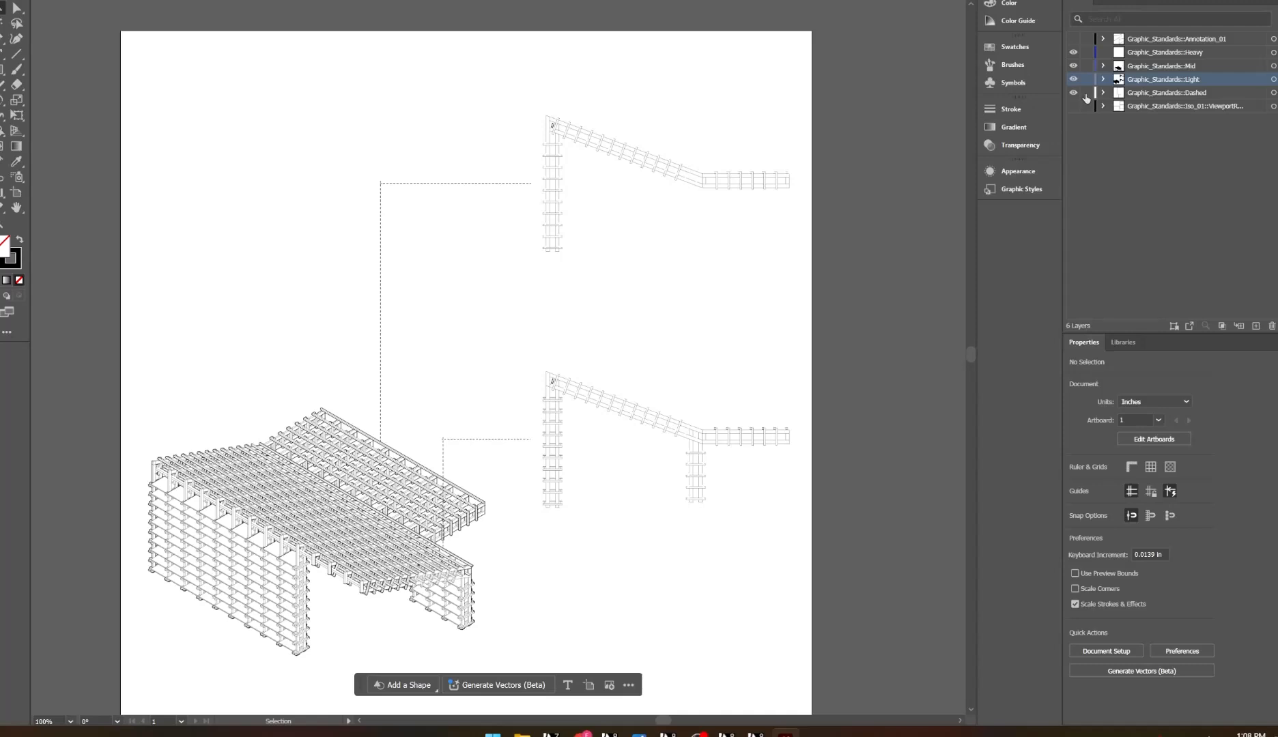
click(1073, 106)
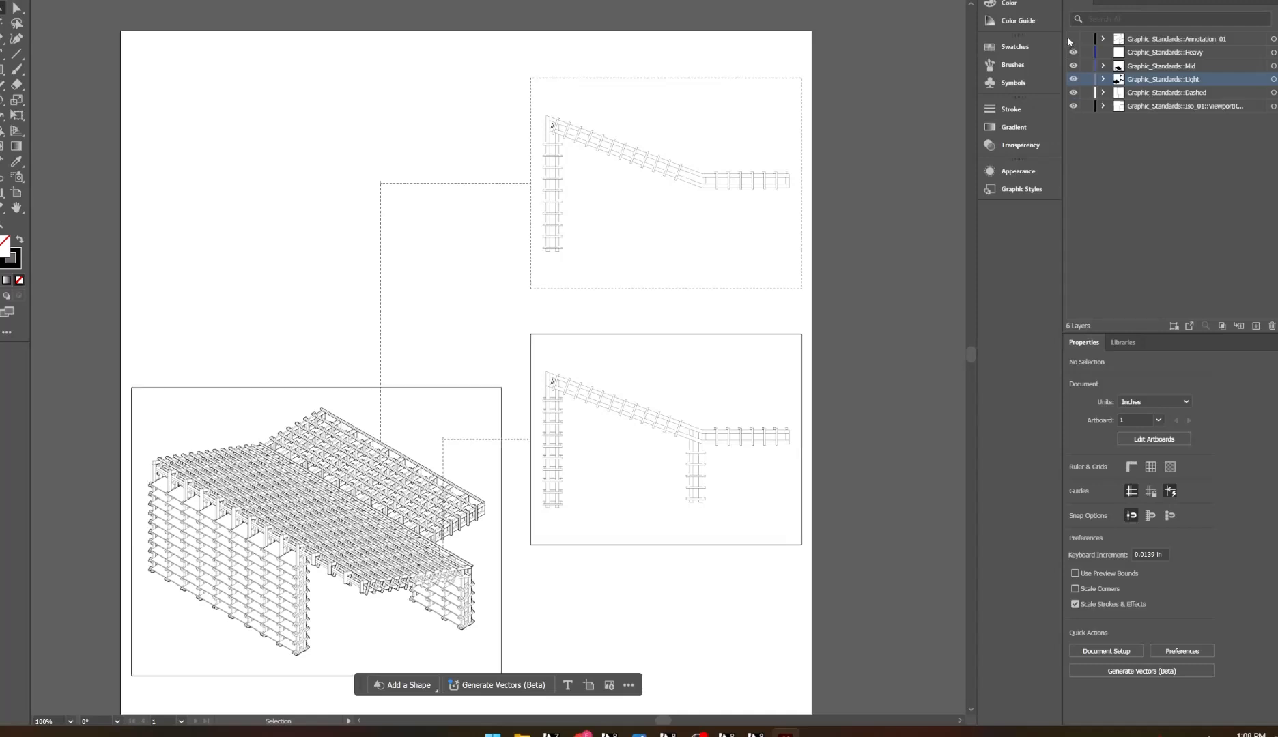
click(1073, 38)
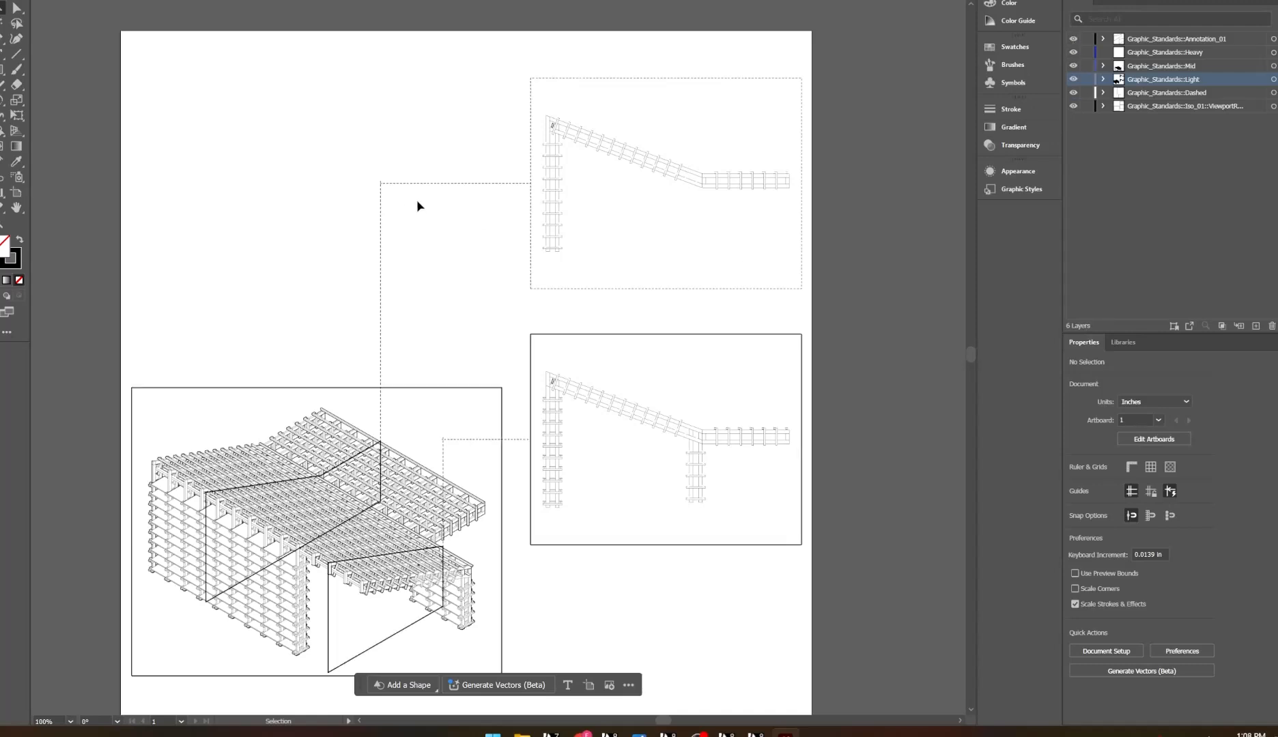
scroll(511, 203, up, 1)
scroll(511, 203, down, 3)
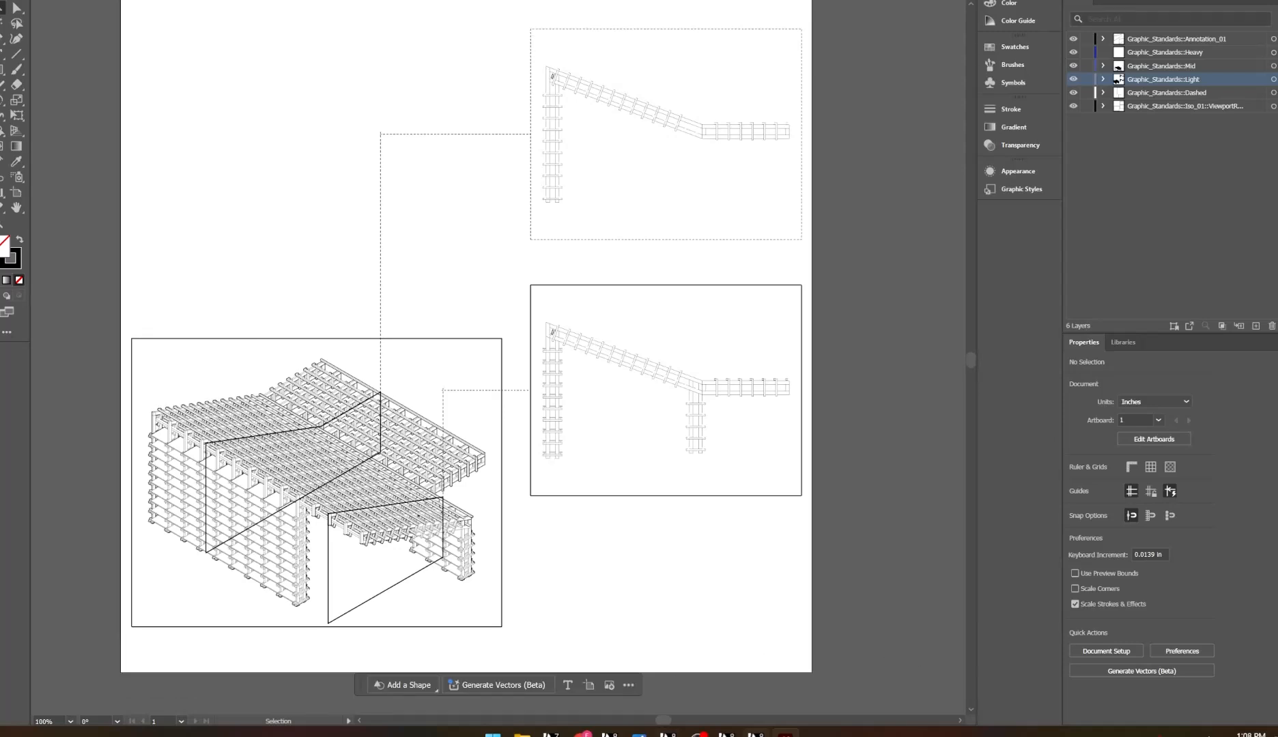
Switch to Rhino, clear the curve selection, and open the named views list from the Model_1_iso viewport
click(727, 734)
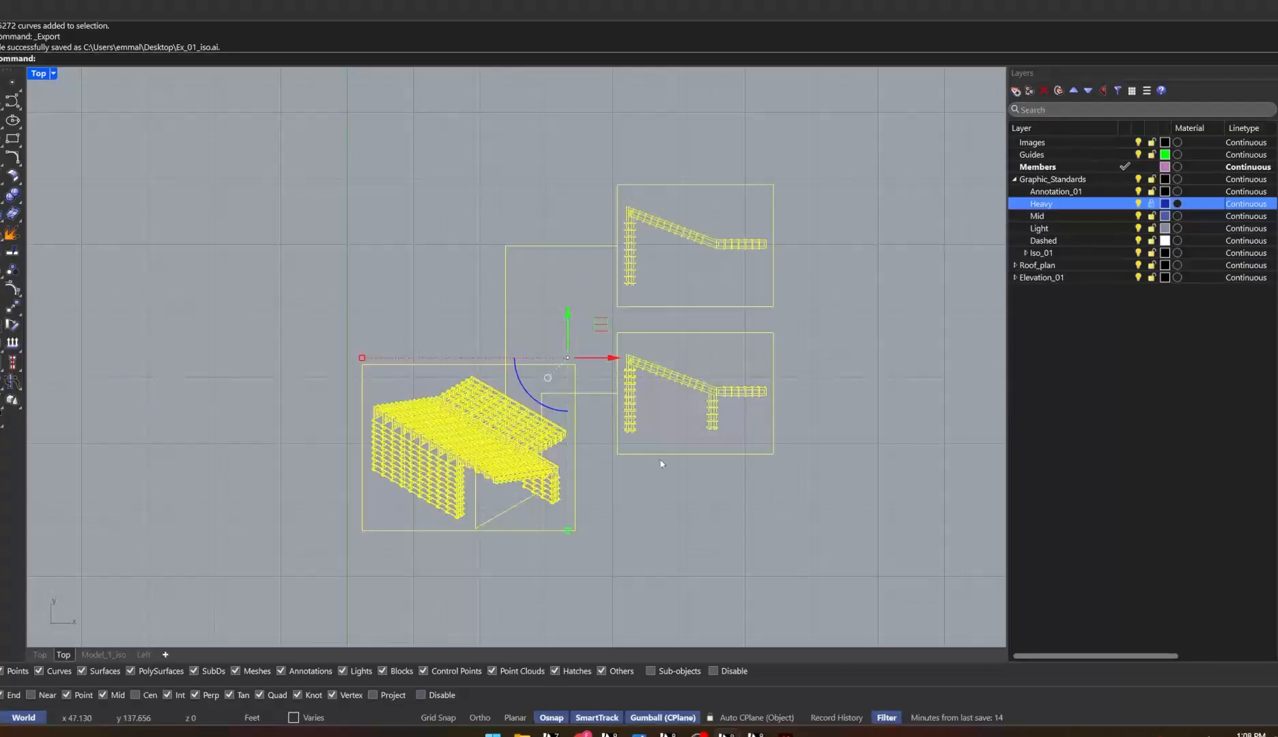
click(670, 547)
click(103, 654)
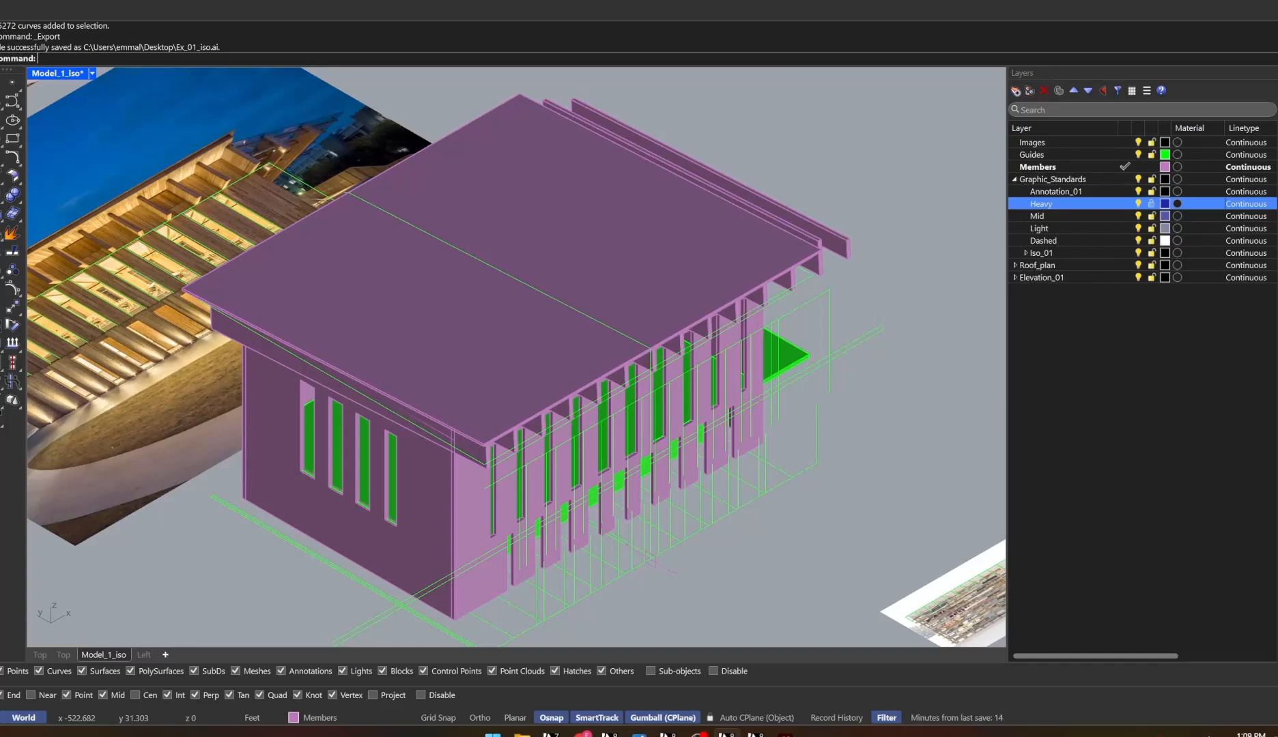
click(92, 73)
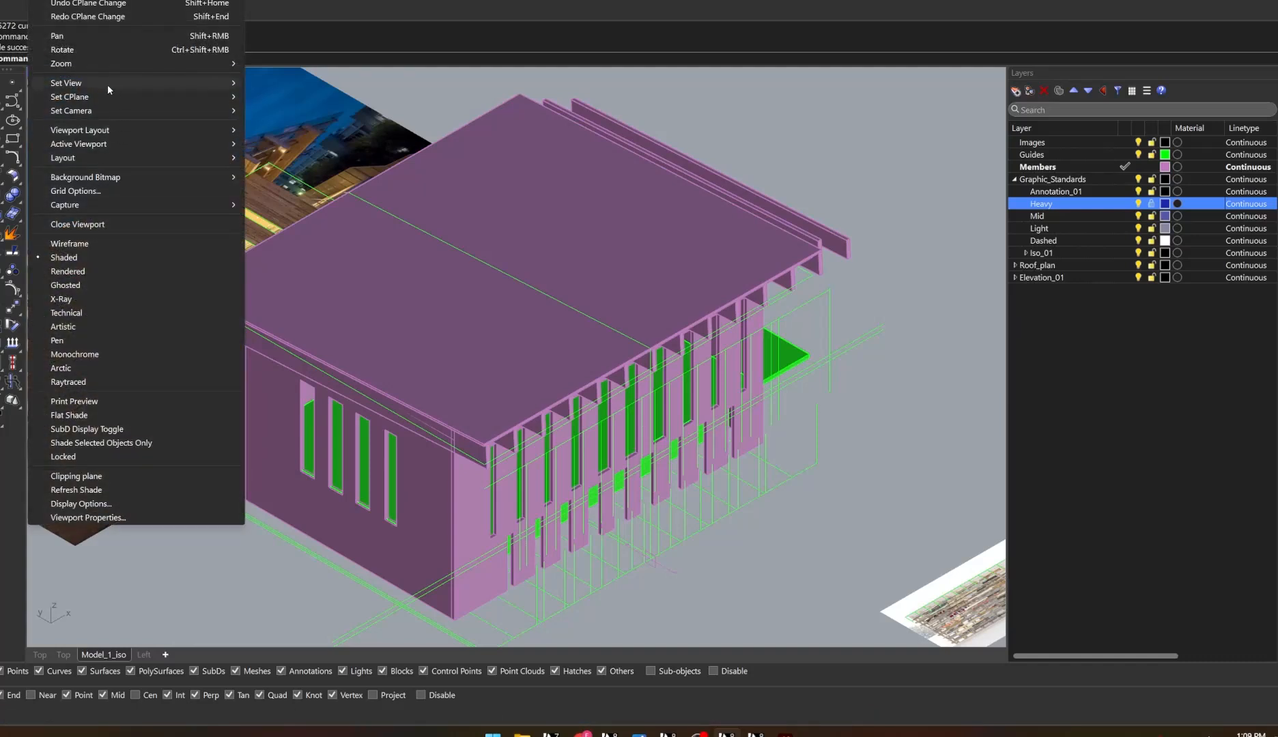
mouse_move(107, 80)
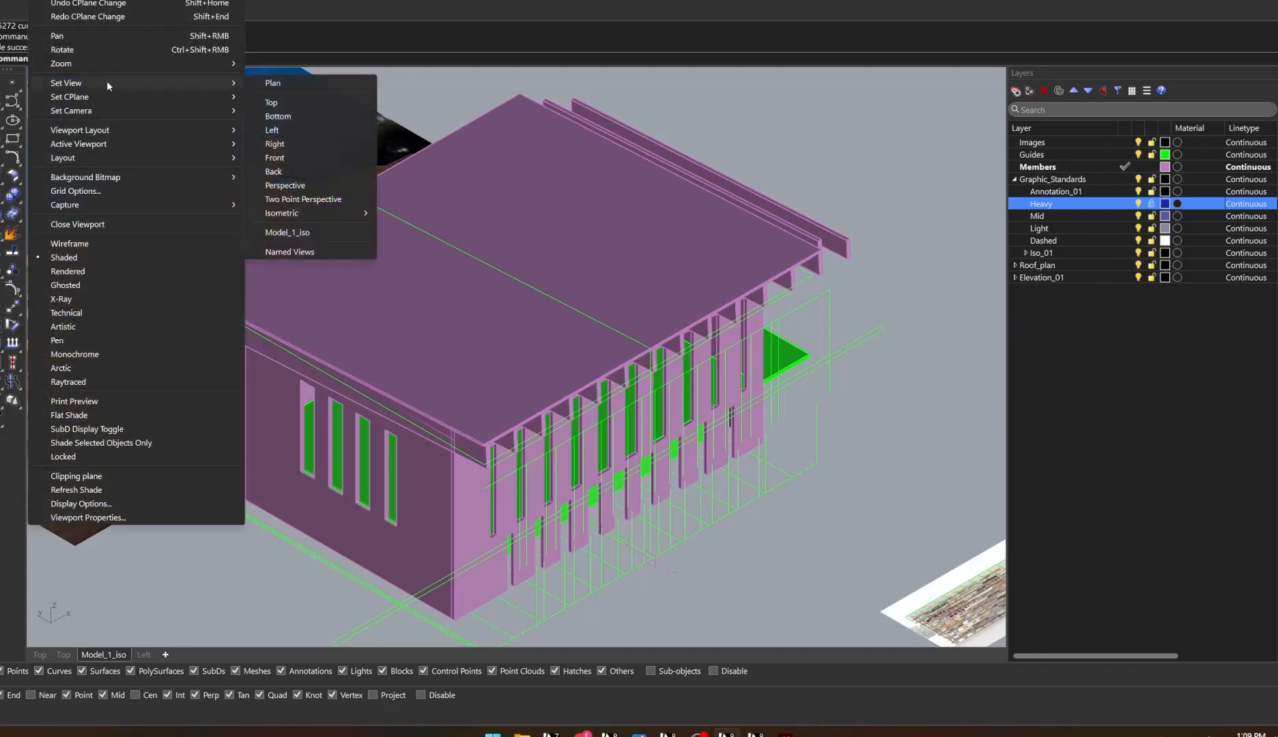
click(291, 251)
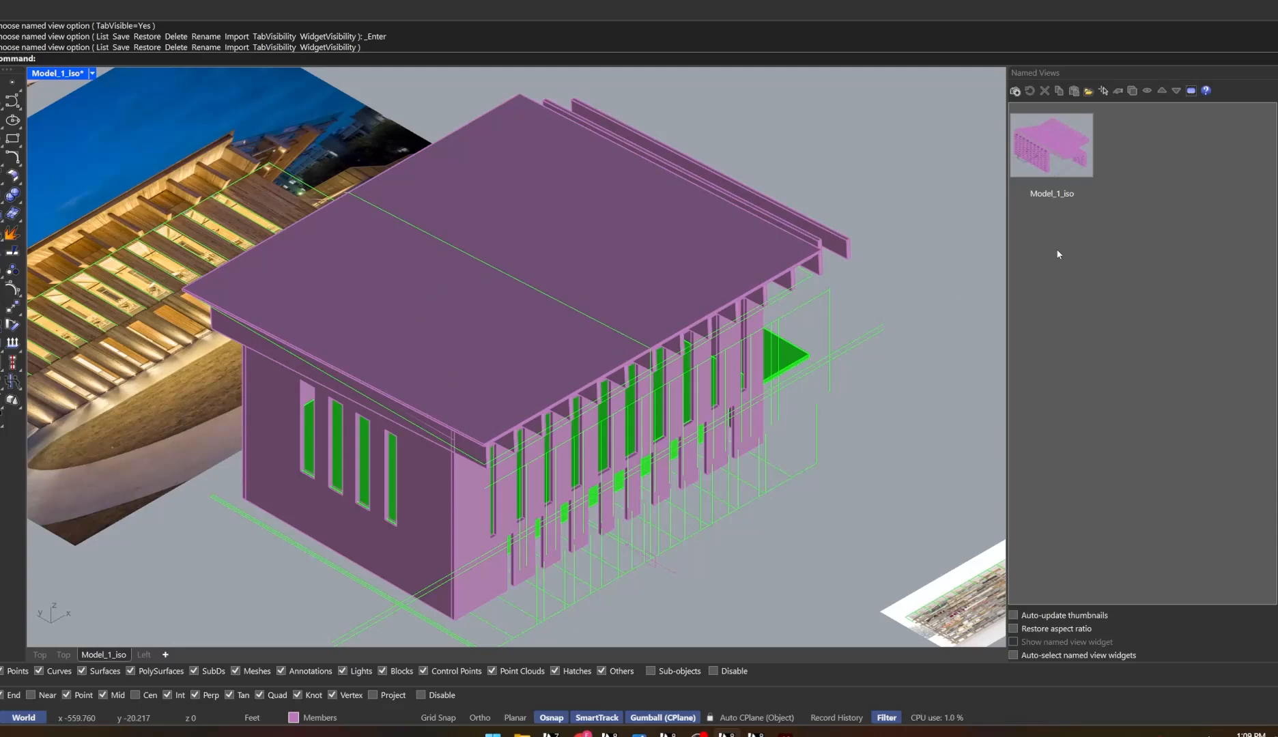
Save the current isometric viewport as a named view called Model_2_iso
click(1039, 236)
click(1016, 91)
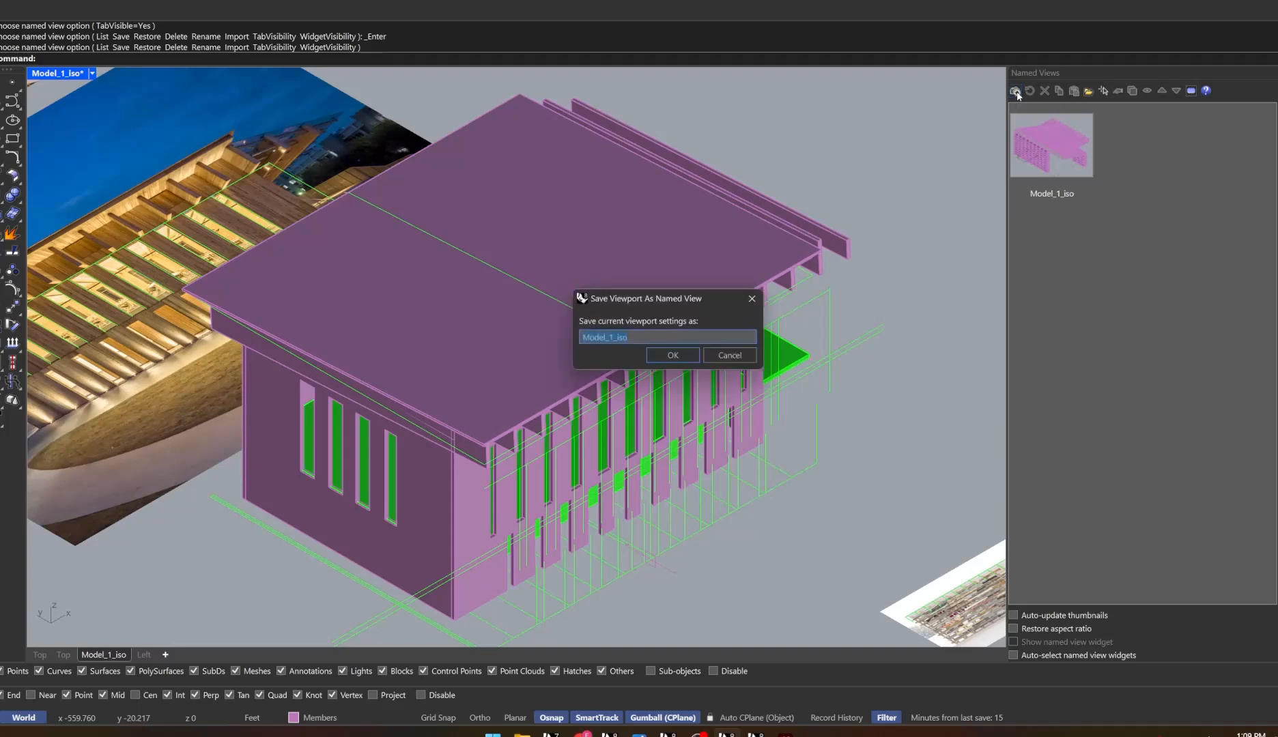
click(615, 337)
text(2)
click(665, 354)
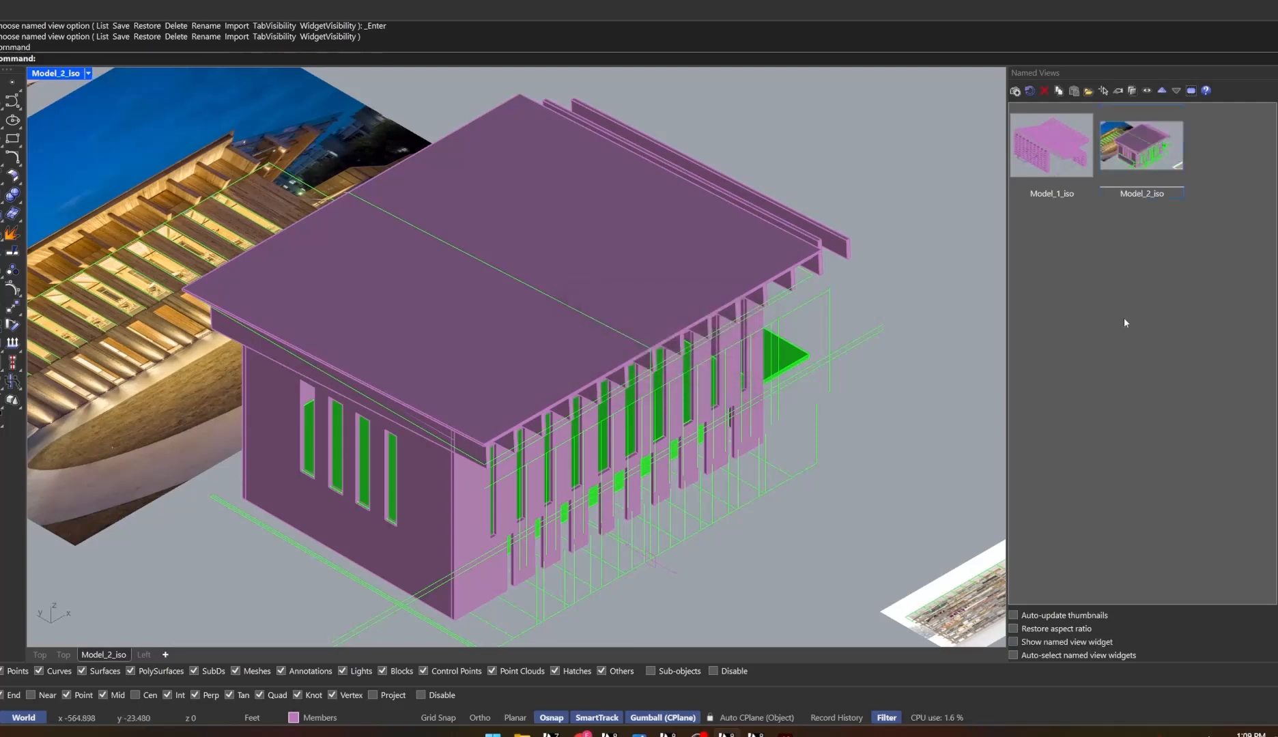
Restore the Model_1_iso named view of the timber structure and set its display mode to Raytraced
double_click(1039, 173)
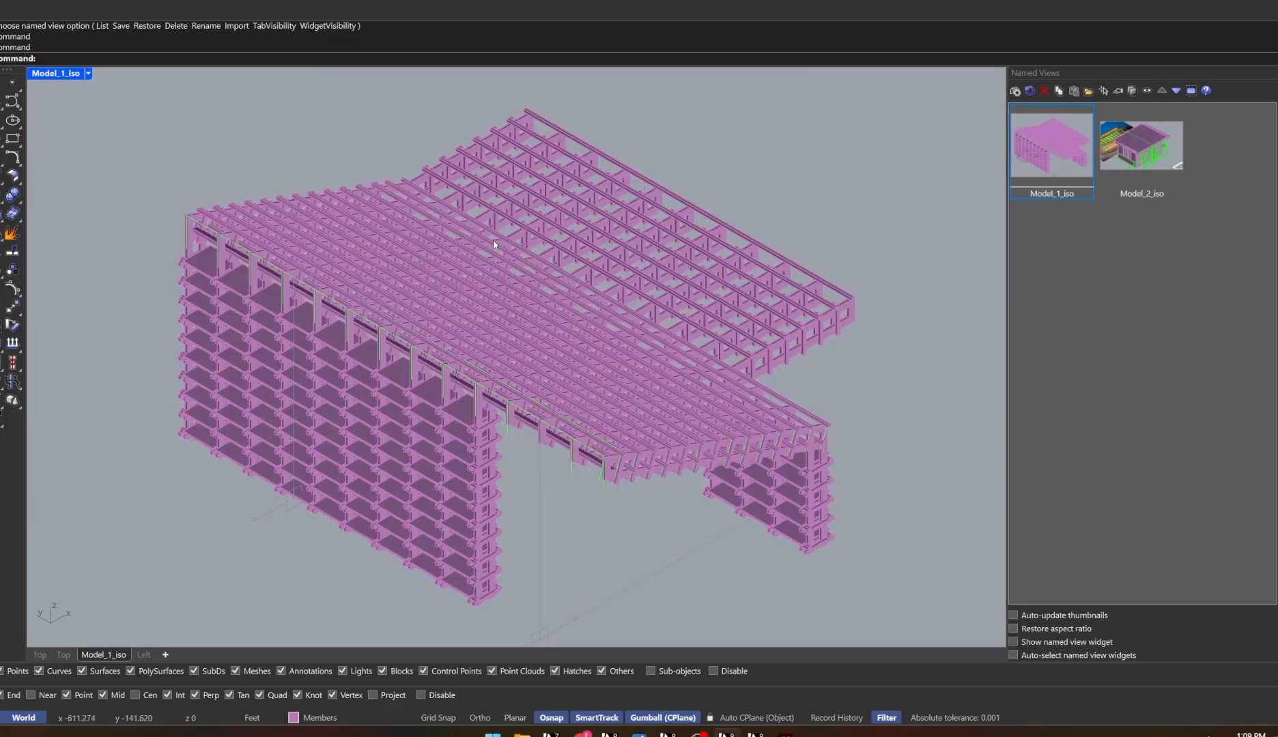
click(785, 734)
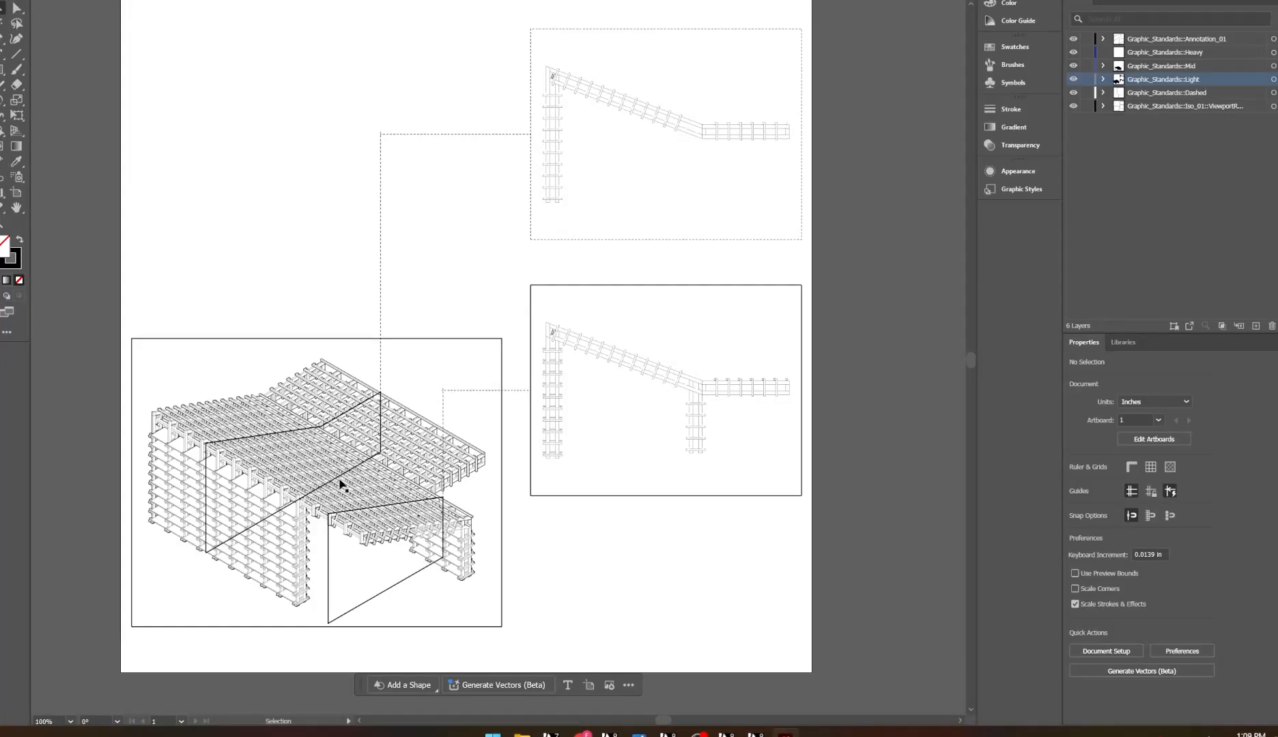
click(756, 734)
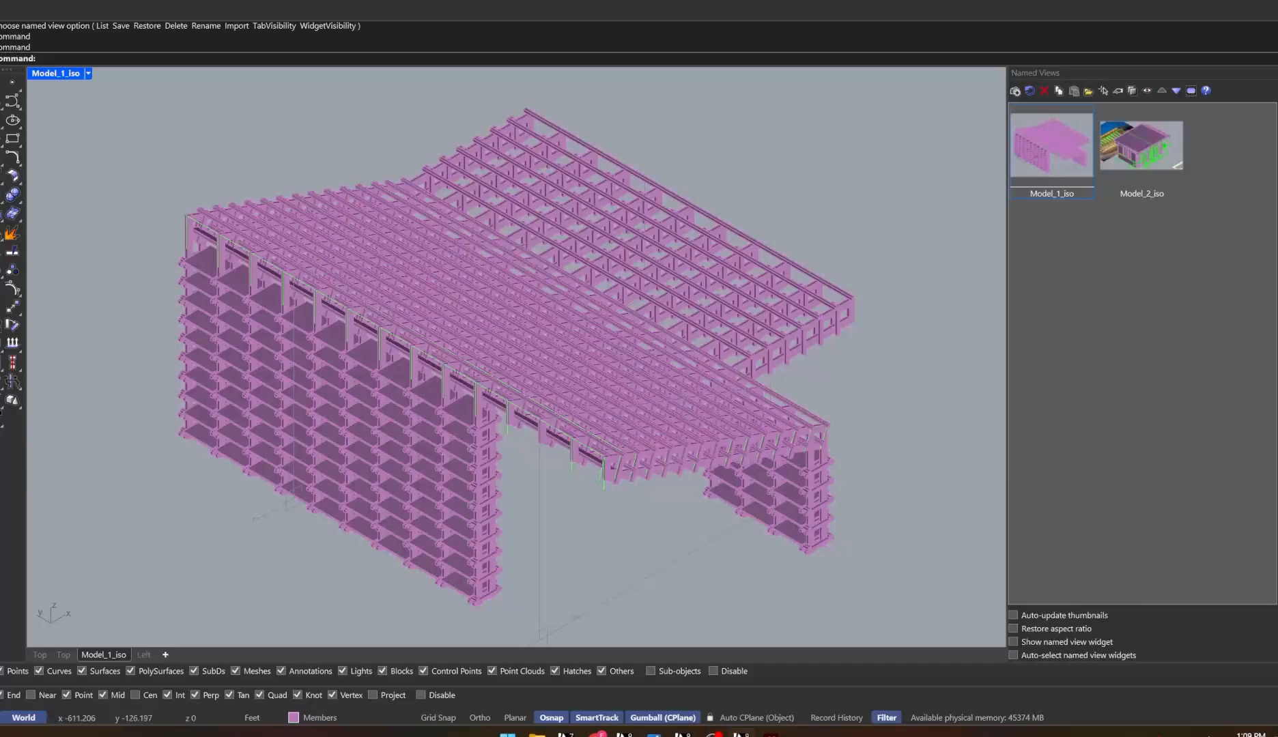
click(56, 73)
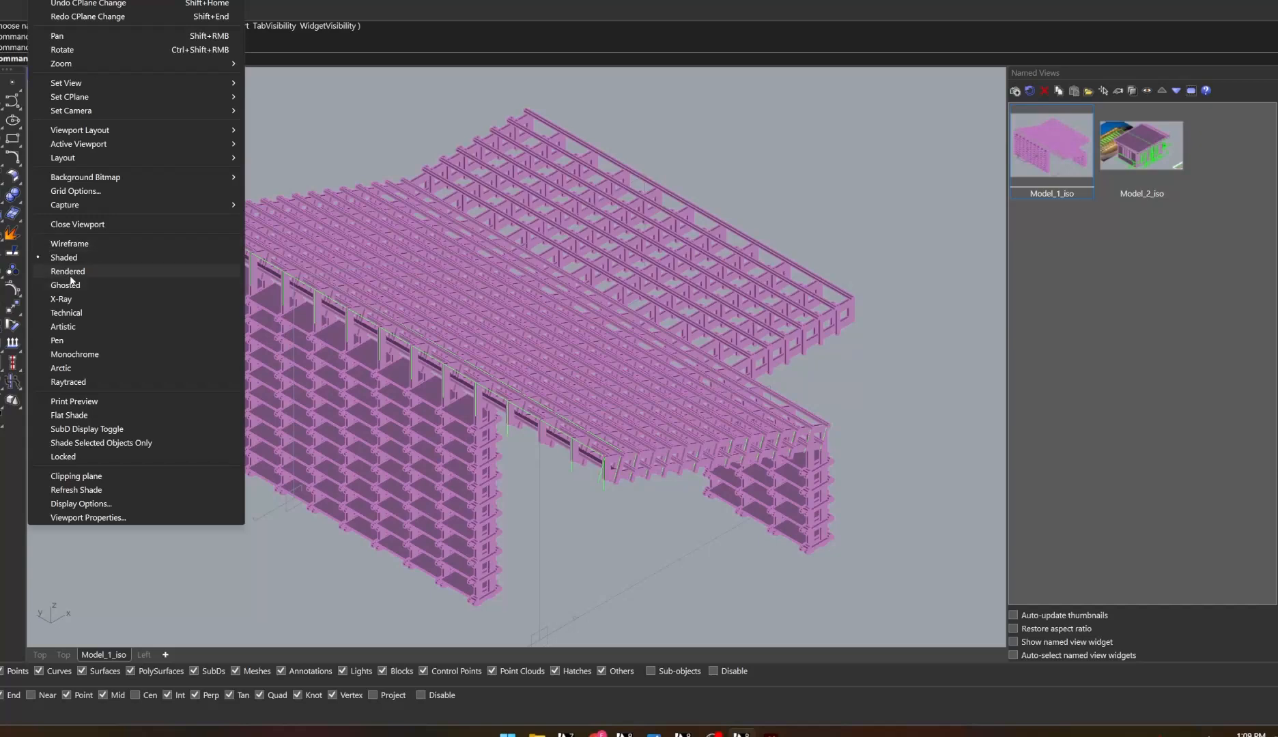
click(77, 382)
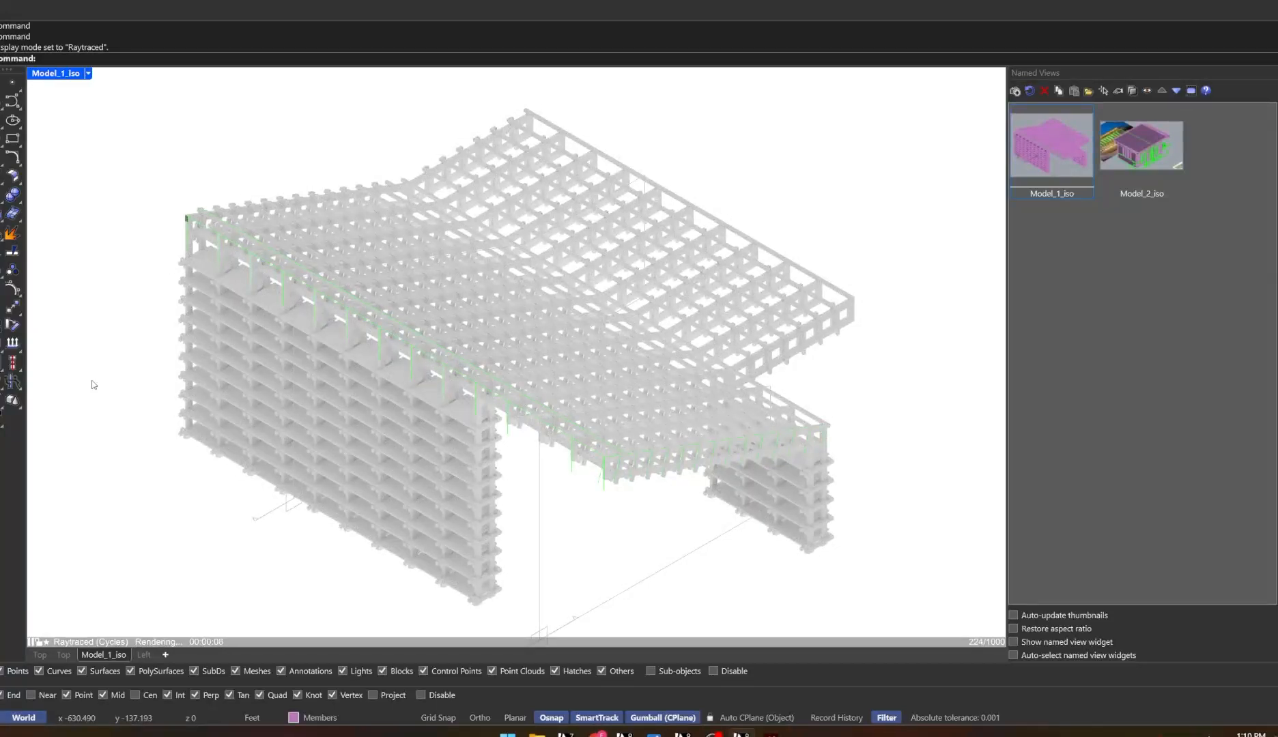
Select all curves in the model with SelCrv and hide them
text(SelCrv)
key(Return)
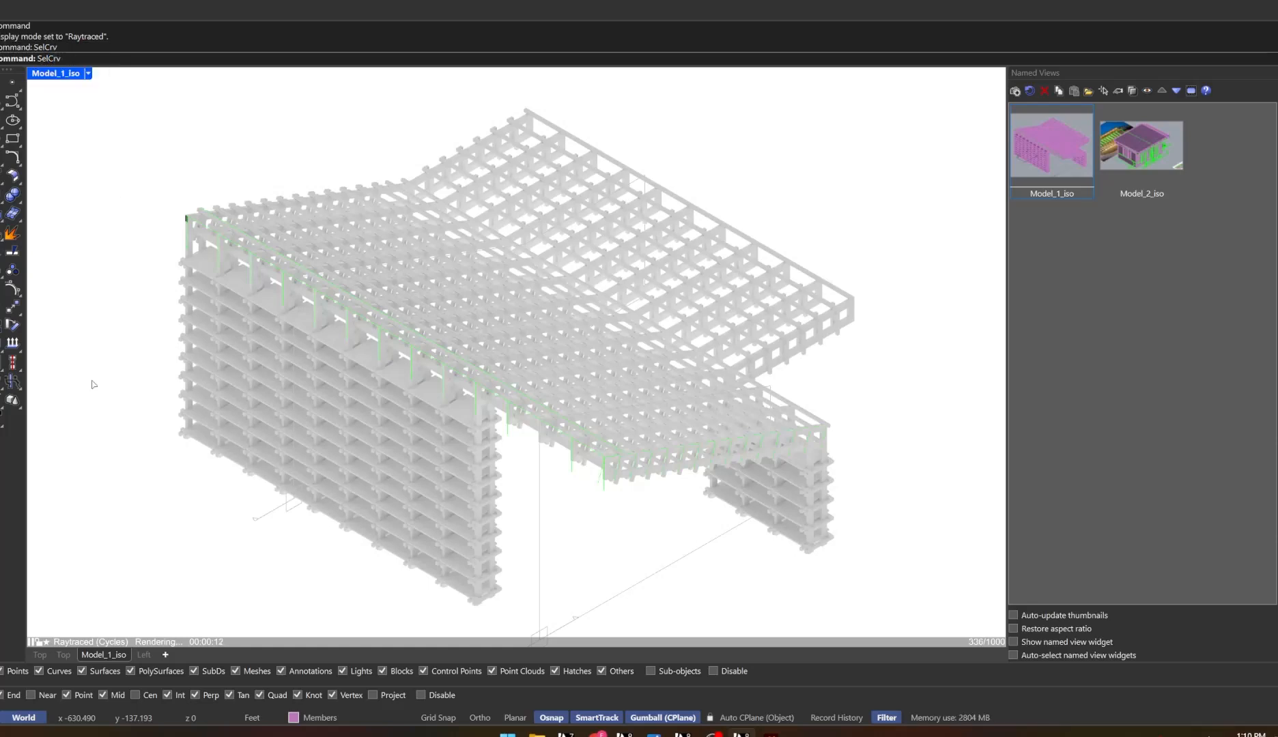
text(Hode)
key(BackSpace)
key(BackSpace)
key(BackSpace)
text(iide)
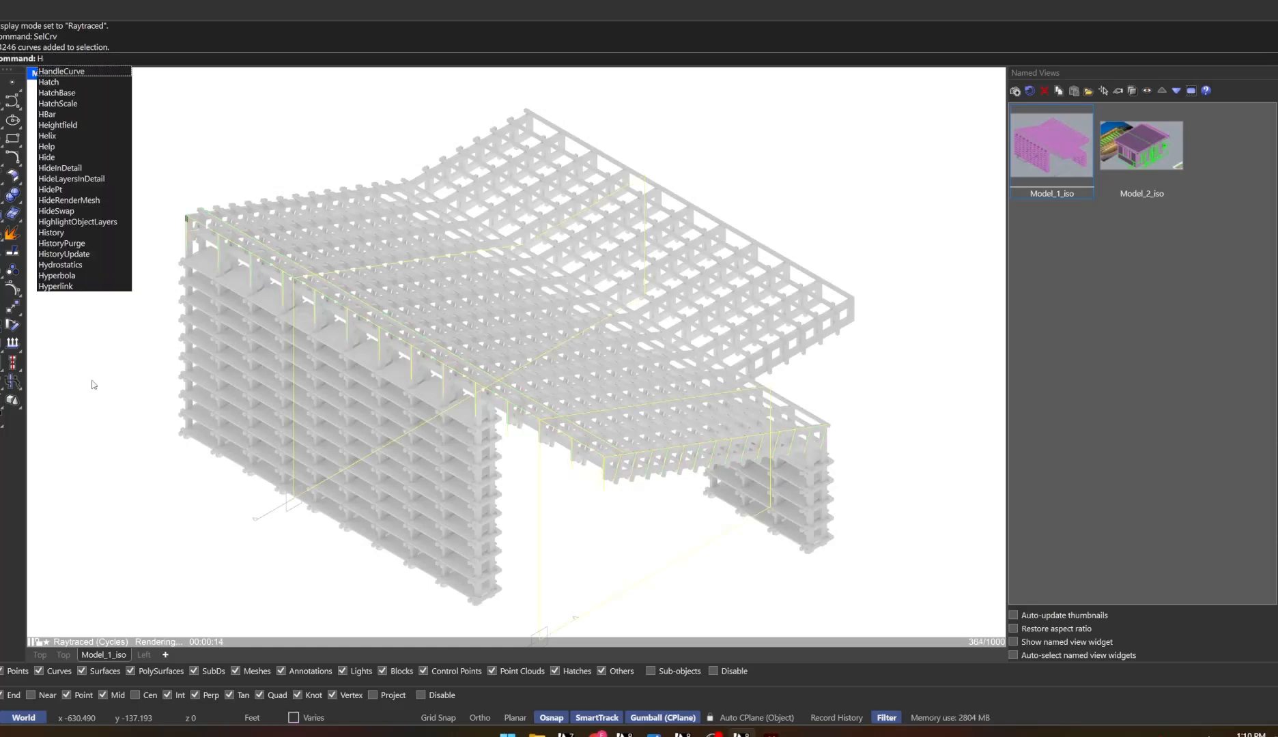
key(Return)
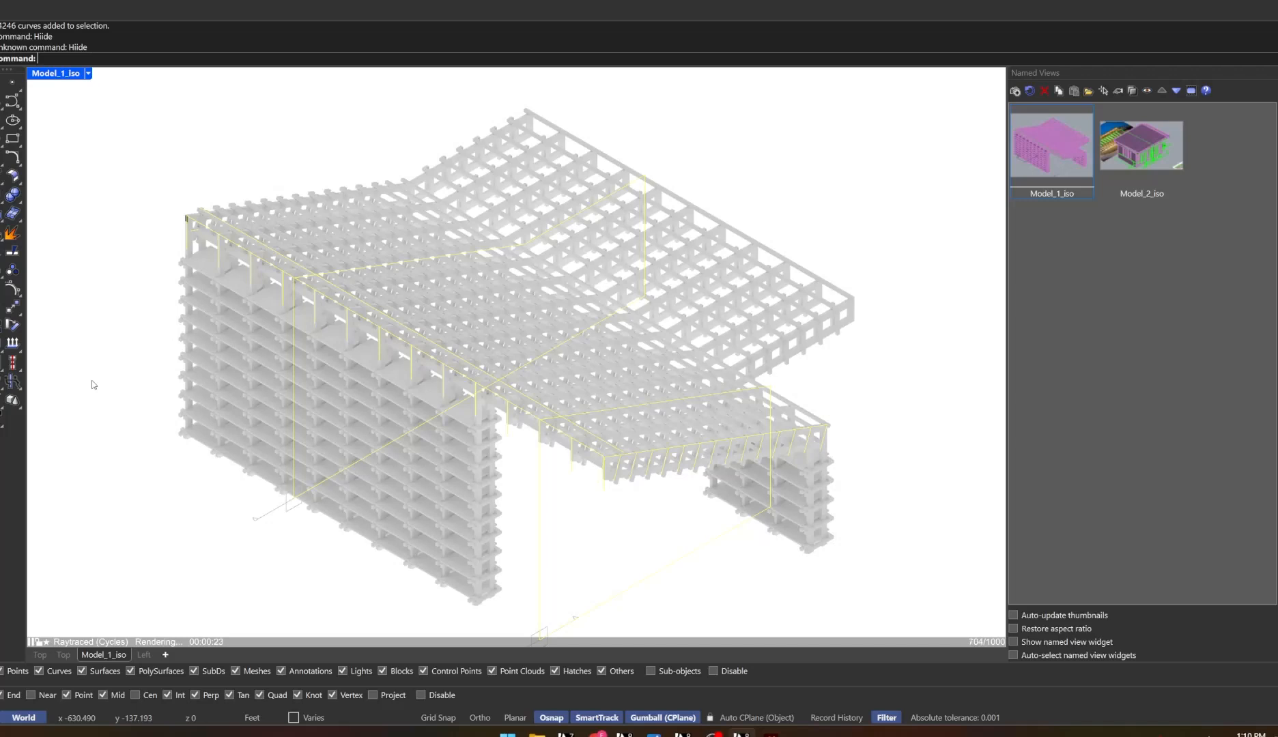
text(Hide)
key(Return)
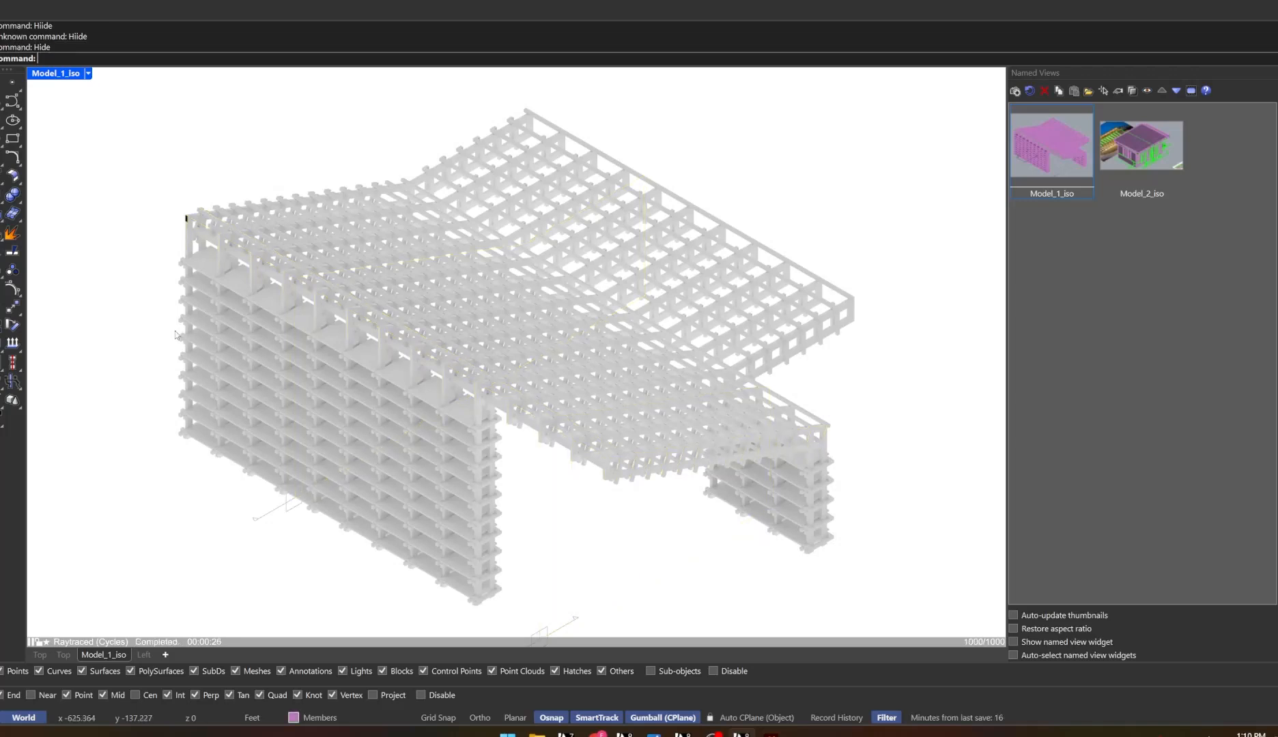
Select the two clipping planes near the base of the structure and hide them
click(258, 517)
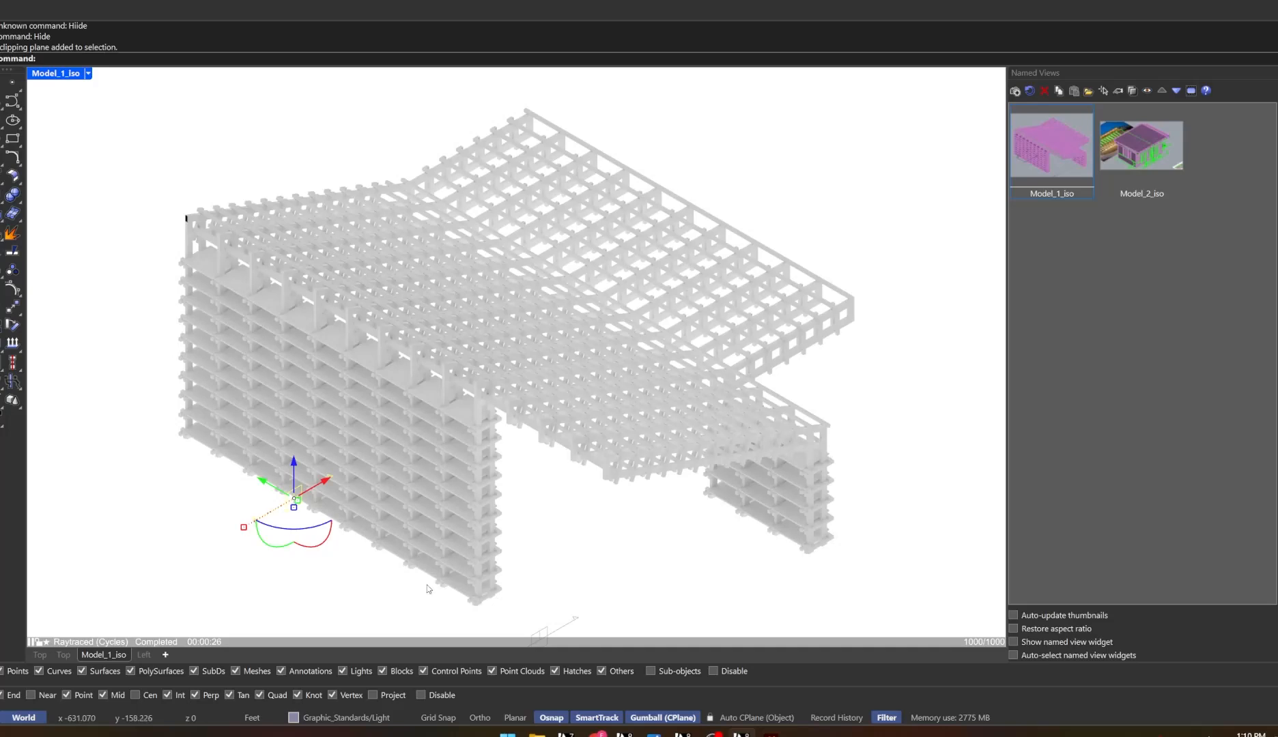
click(568, 625)
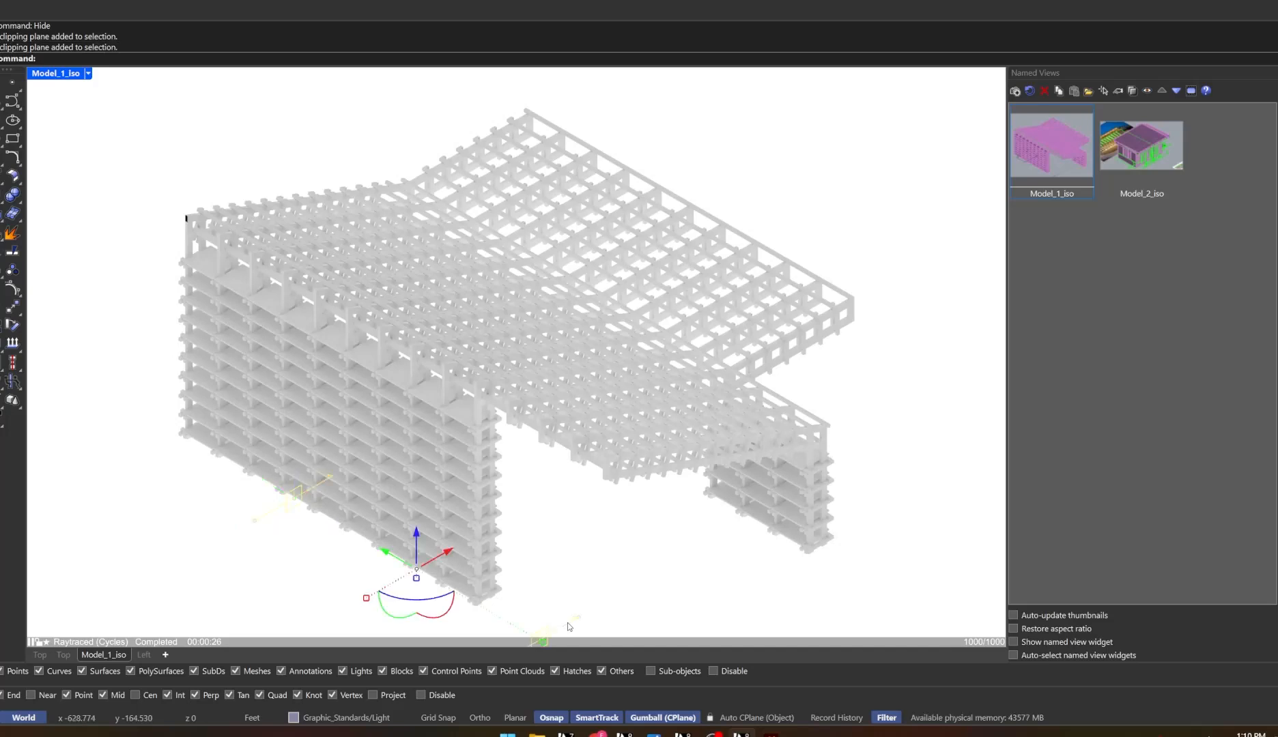
key(Return)
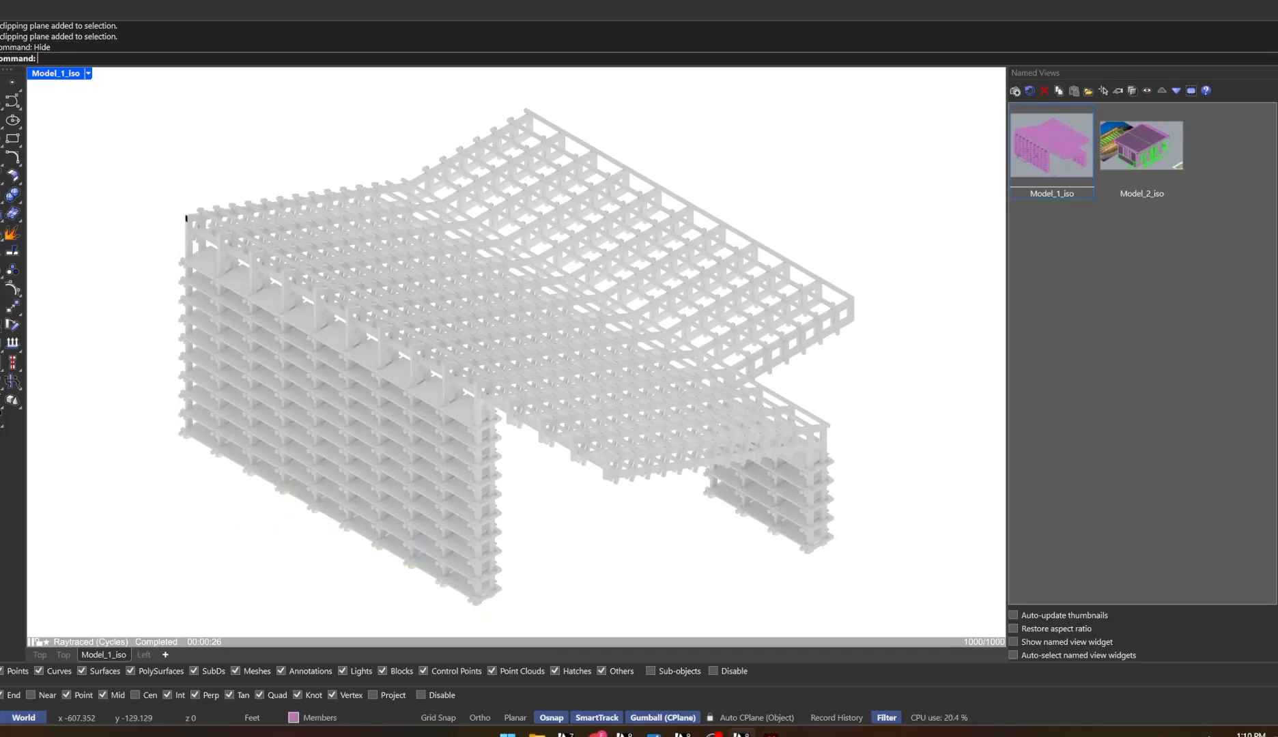
Start a file capture of the Model_1_iso viewport with a transparent background at viewport resolution
click(88, 74)
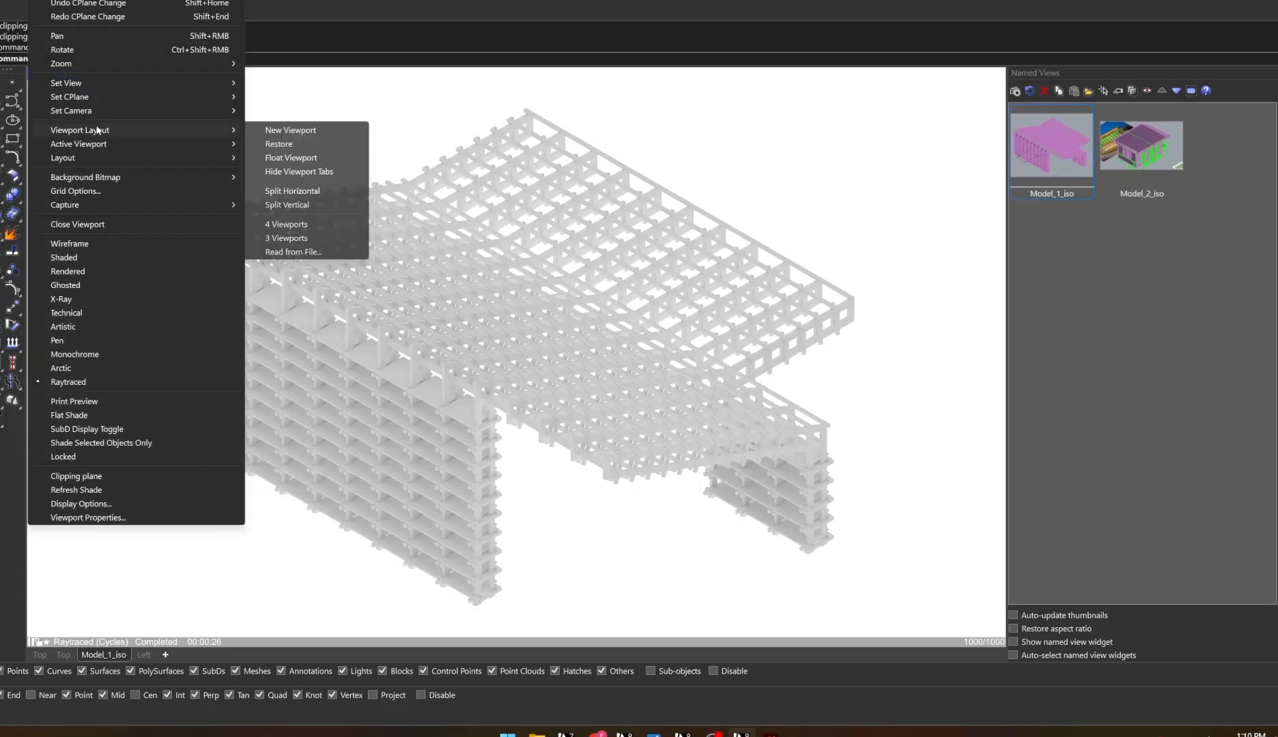
mouse_move(121, 205)
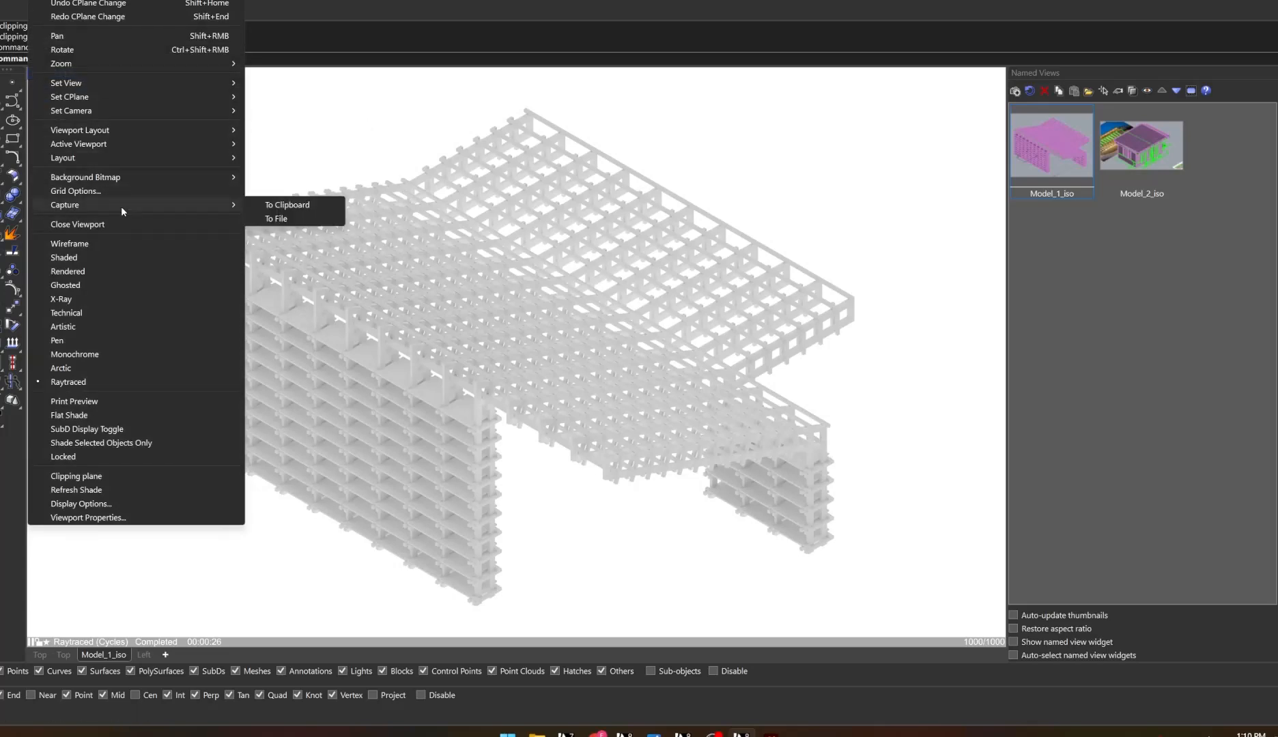
click(276, 219)
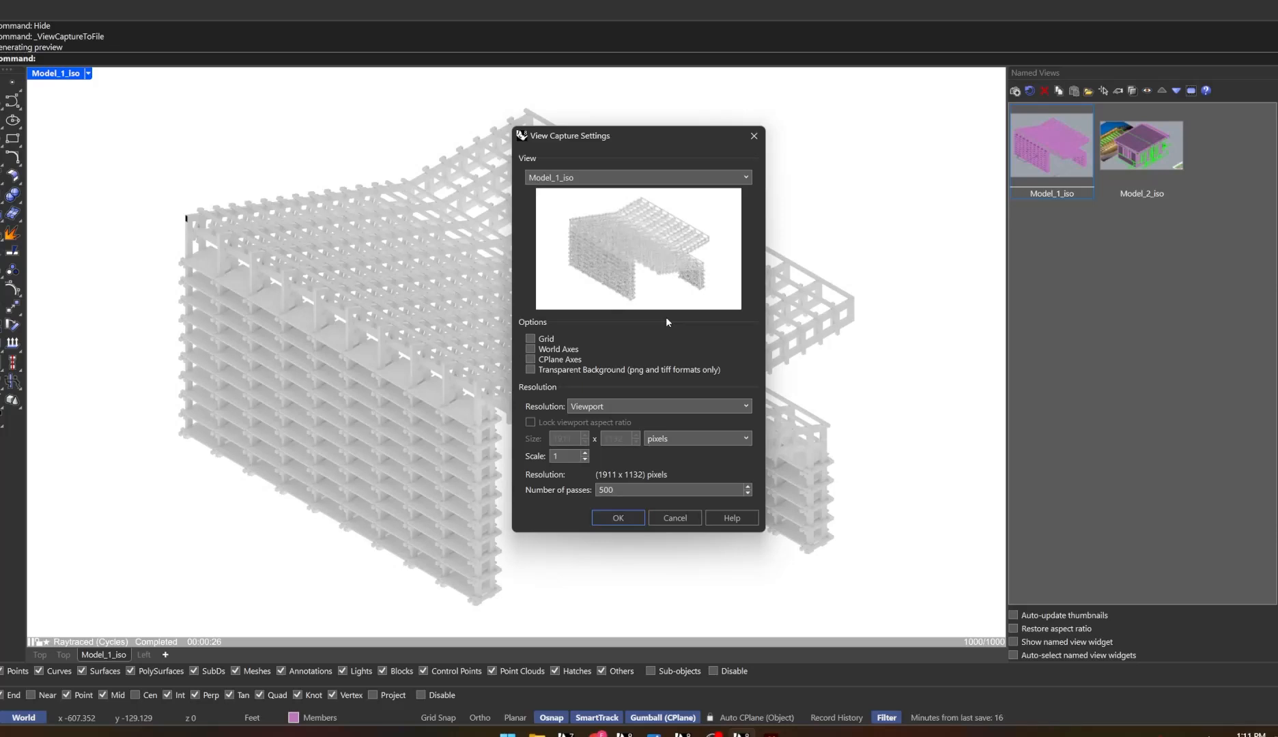
click(529, 369)
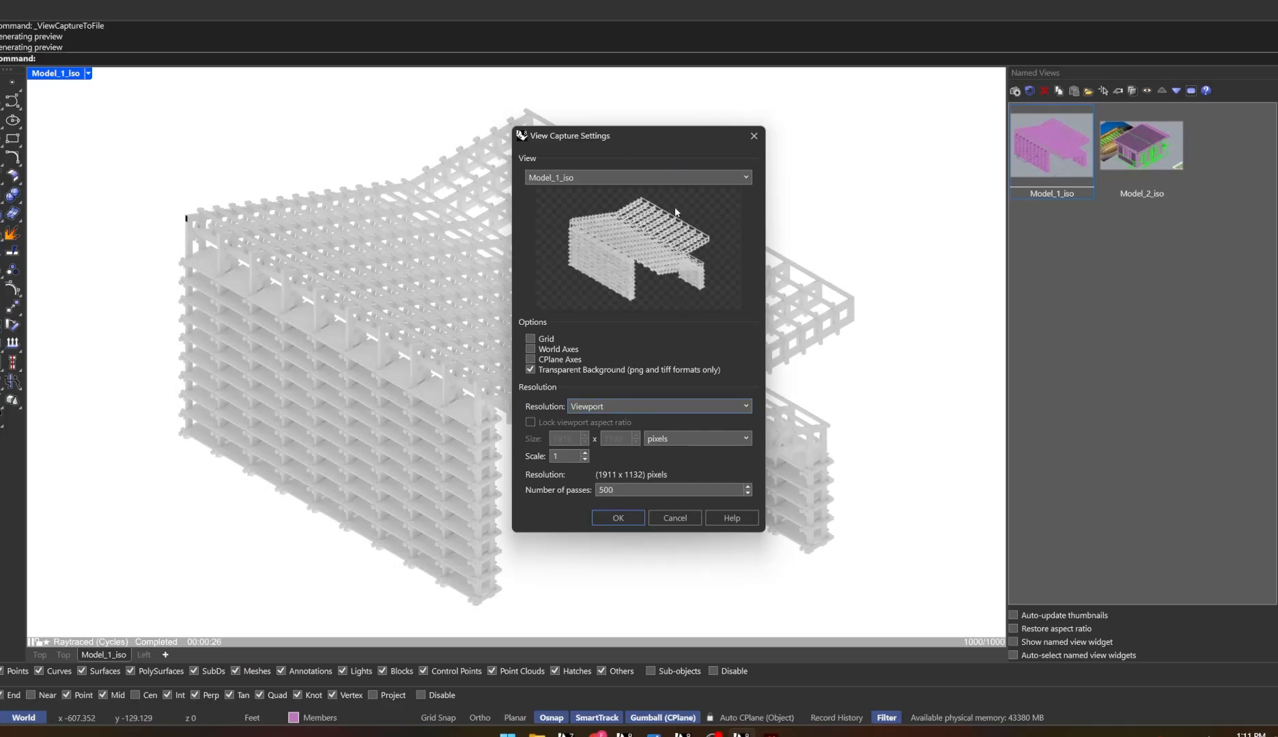
drag(646, 139, 1062, 103)
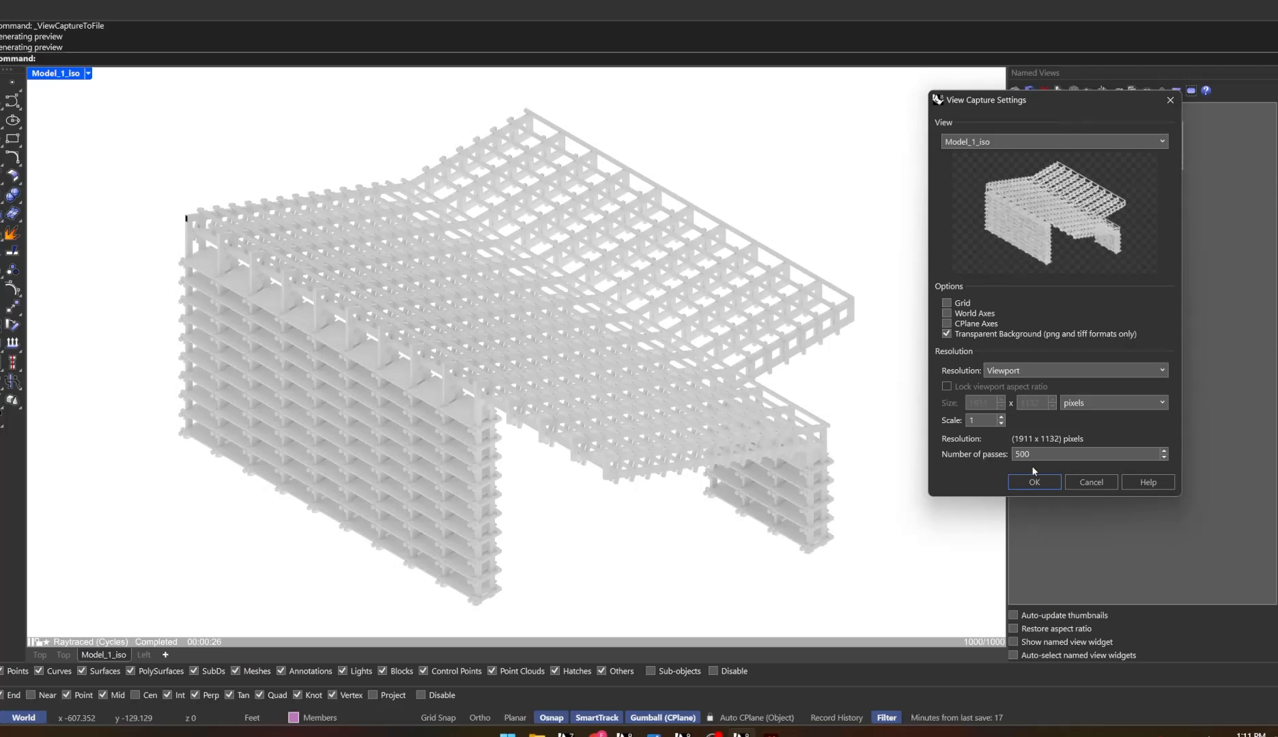
click(1034, 483)
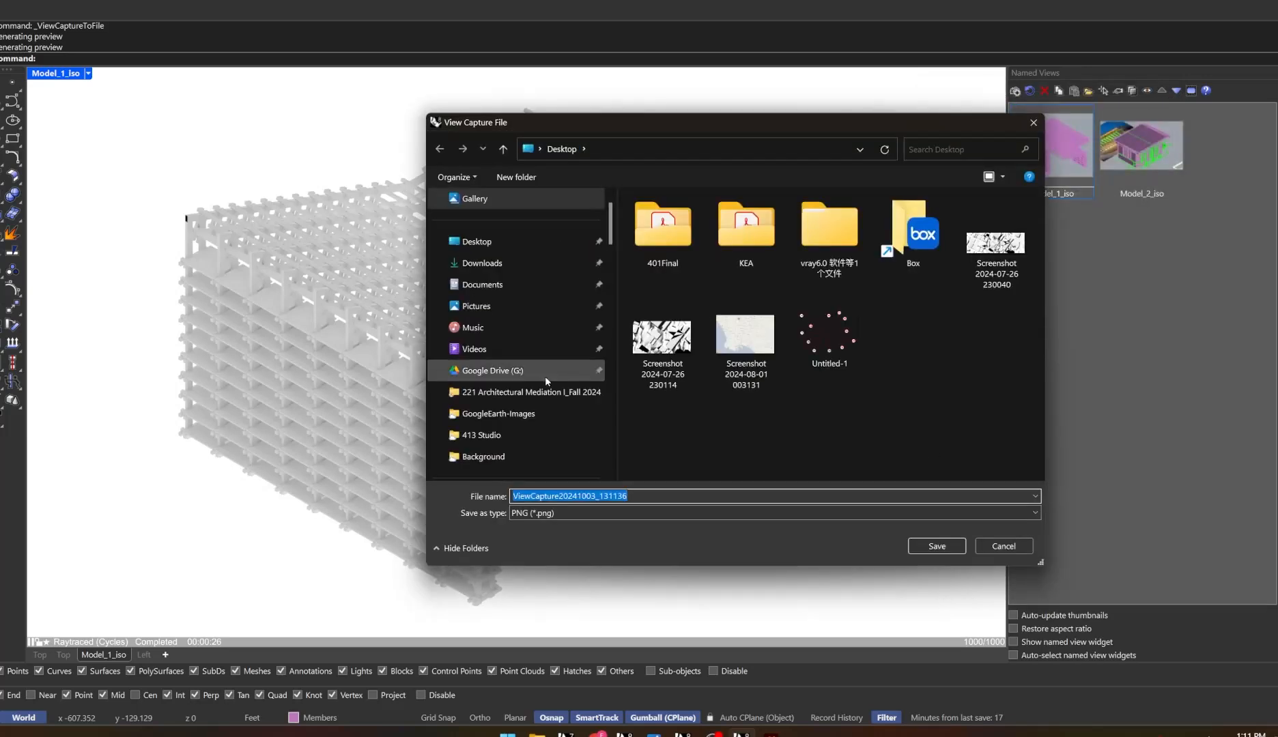
Save the view capture to the Desktop as a PNG named render_01
click(481, 242)
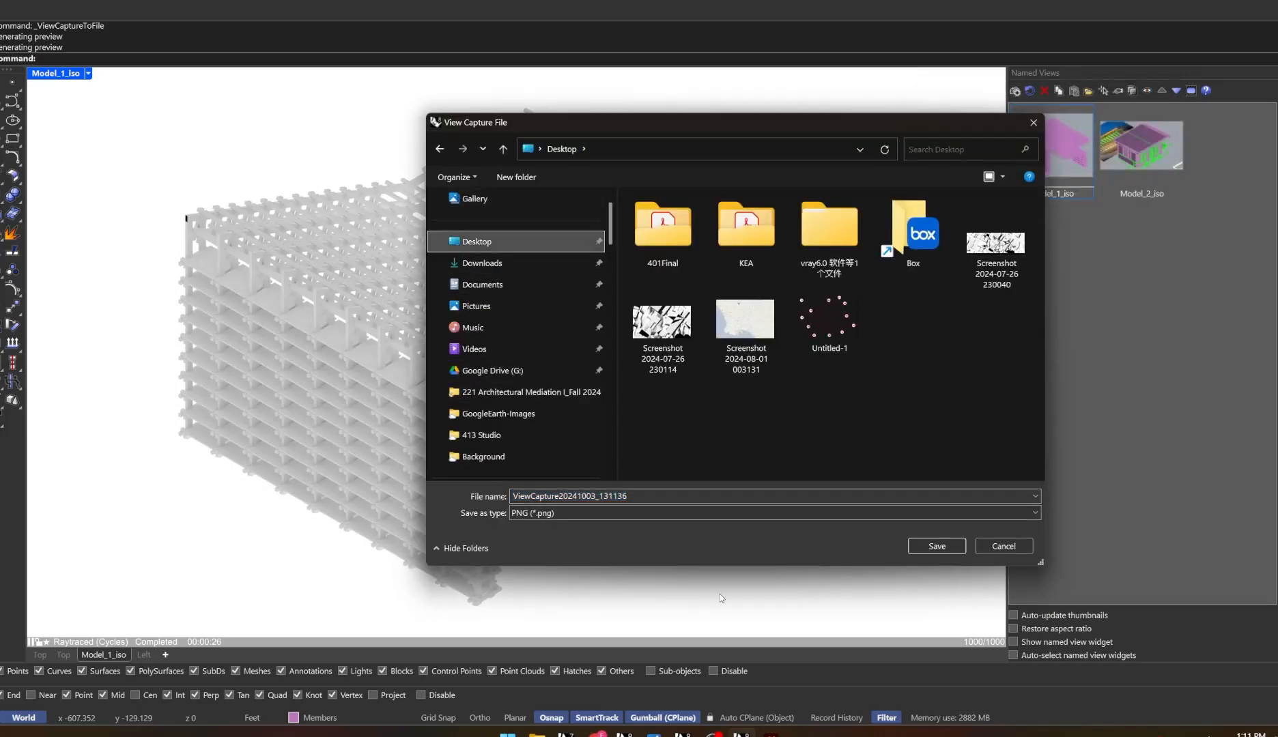
double_click(667, 492)
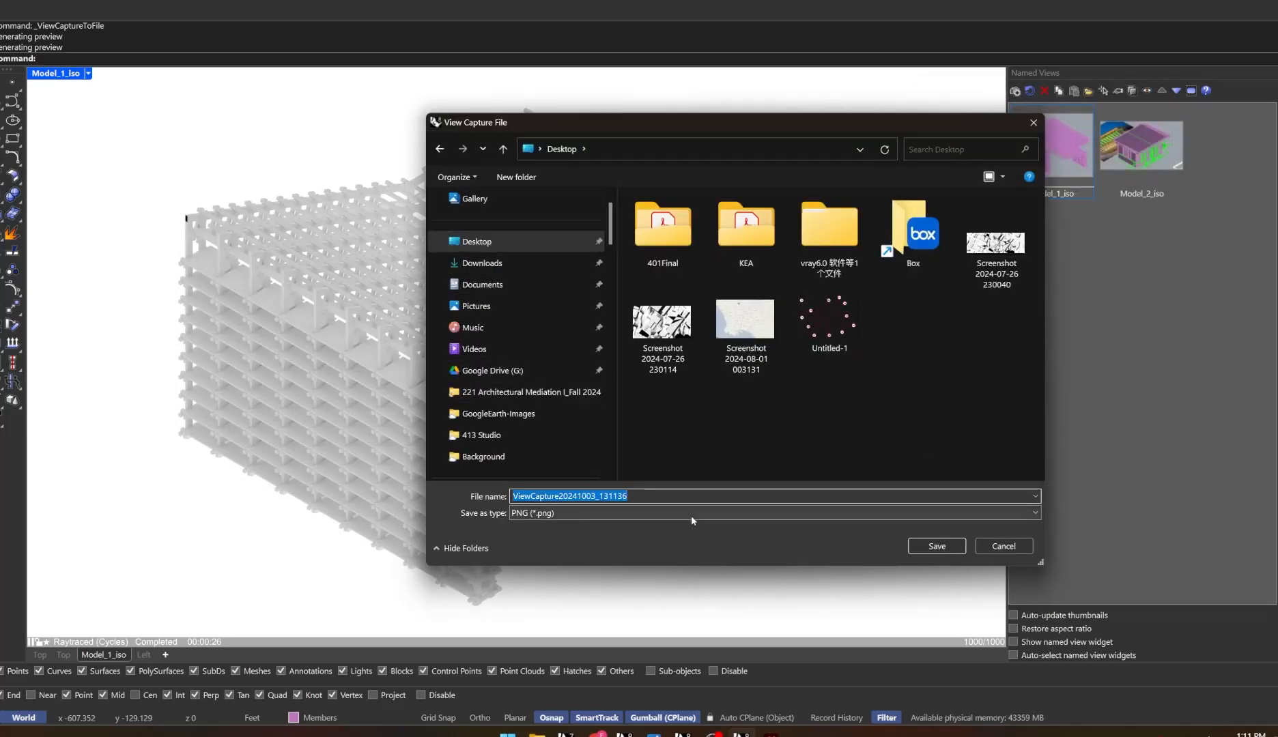
key(BackSpace)
text(St)
key(BackSpace)
key(BackSpace)
text(render_01)
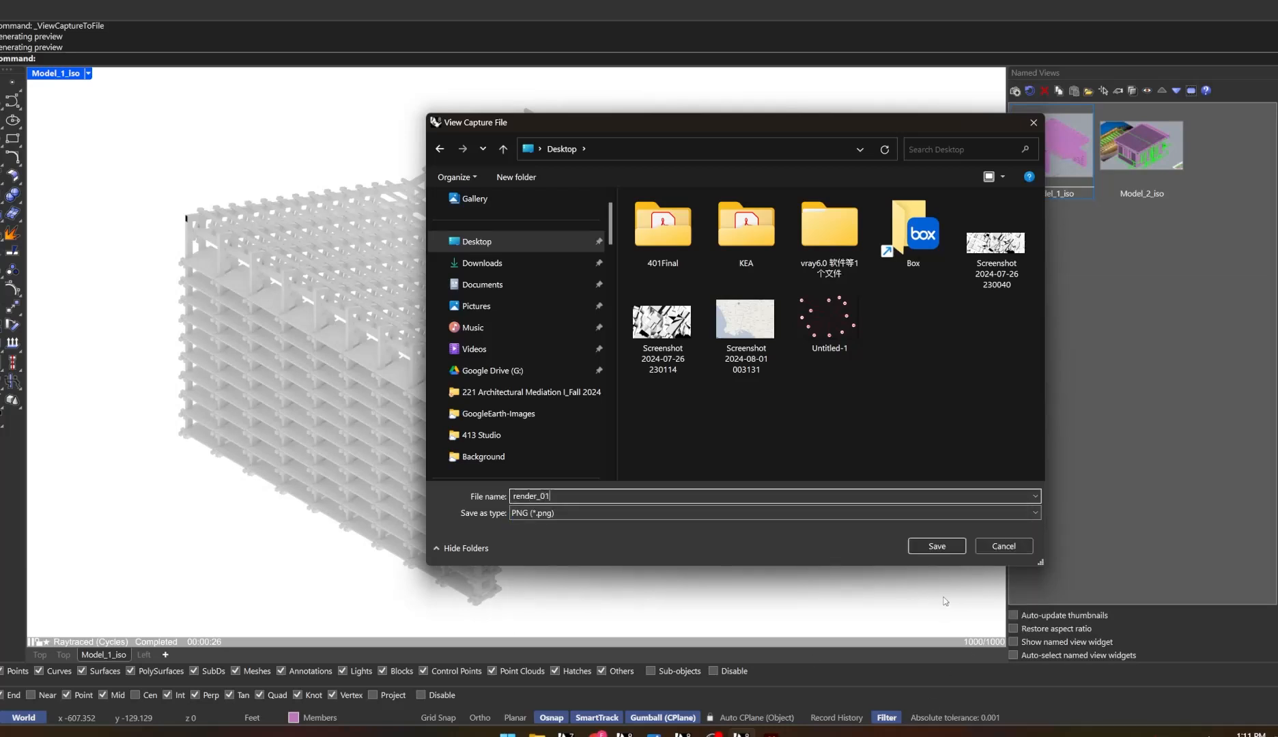
click(945, 550)
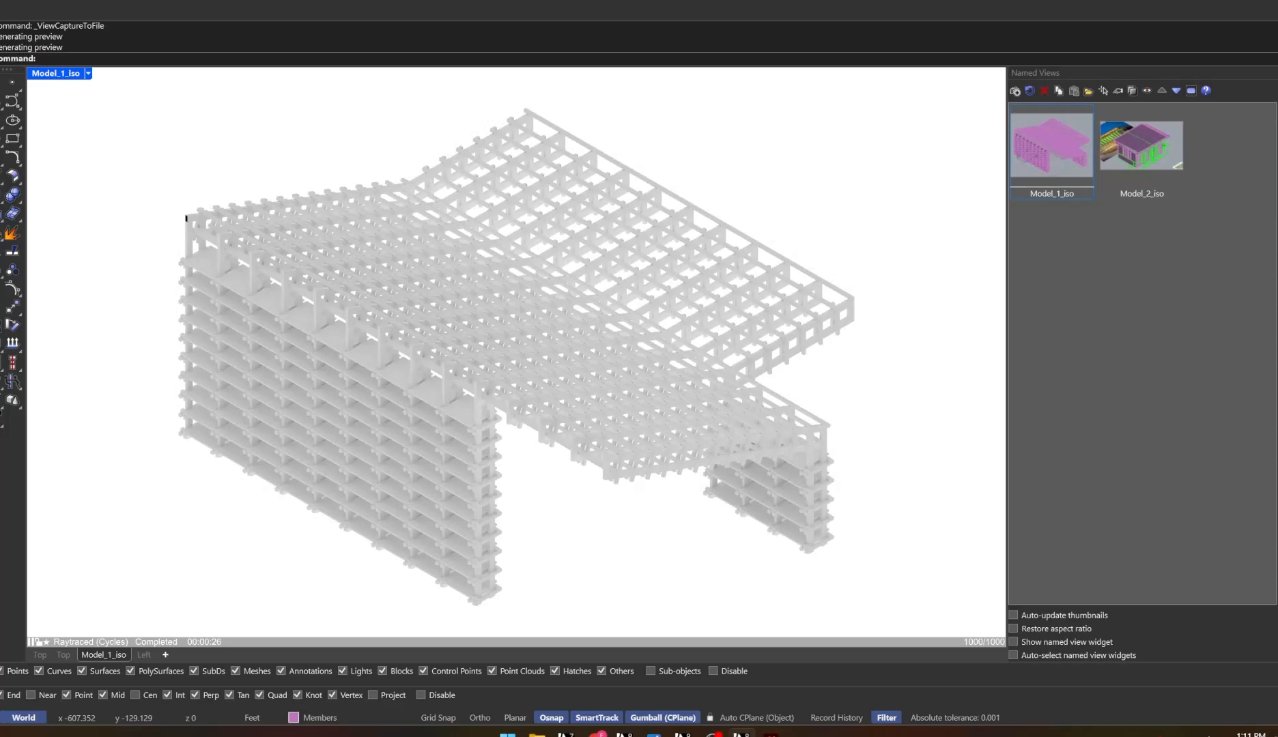
Switch to Illustrator, create a new layer beneath all the others and name it render
click(770, 735)
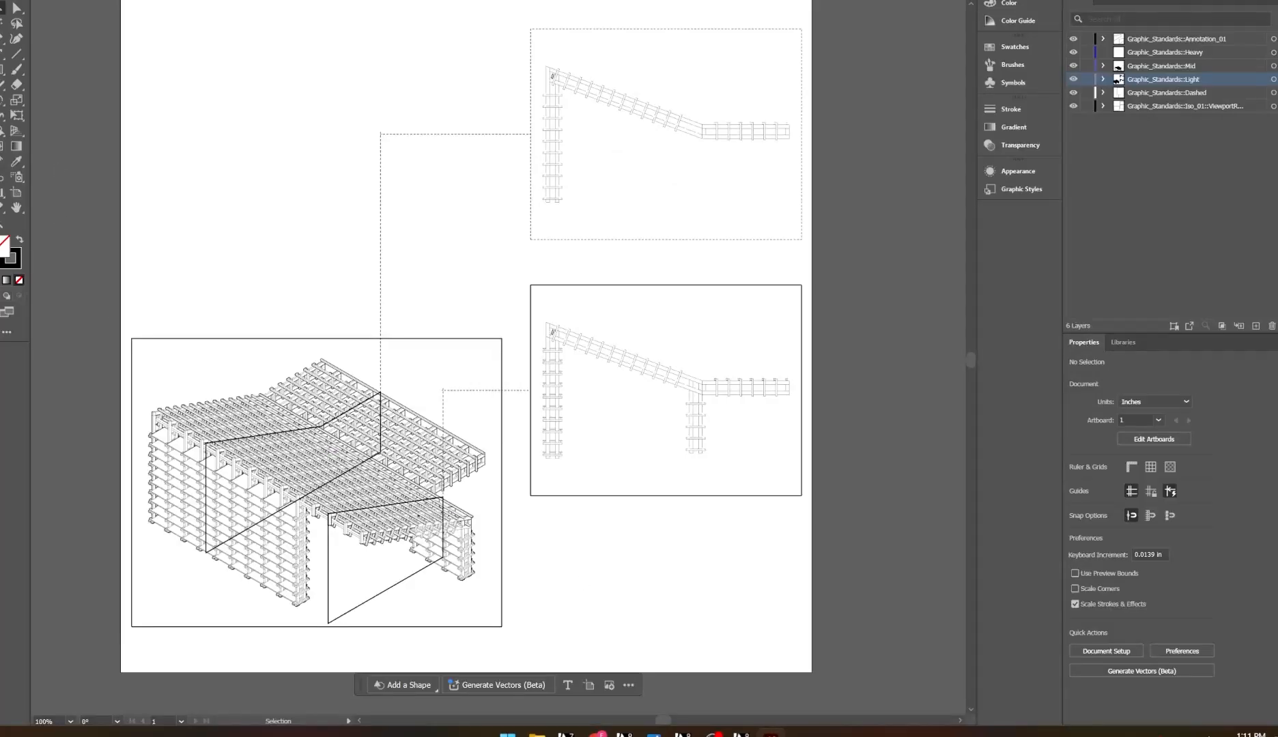
click(1255, 325)
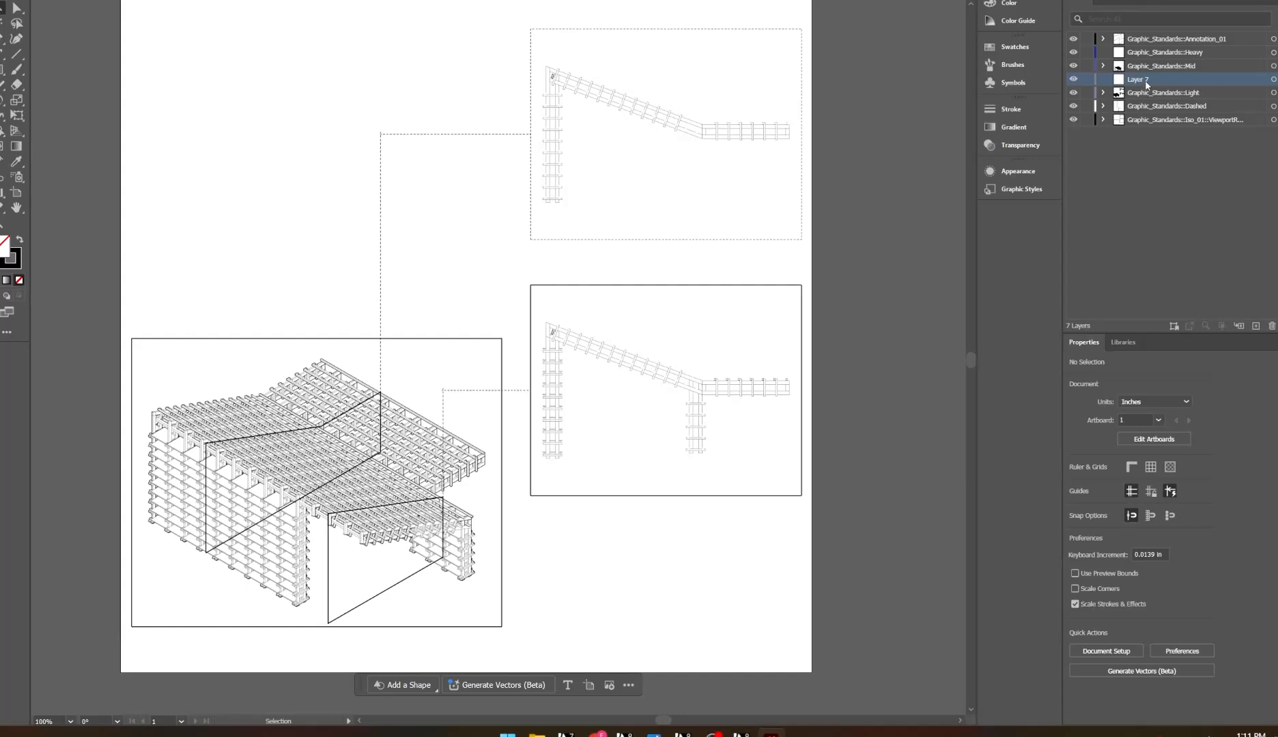
drag(1144, 79, 1144, 133)
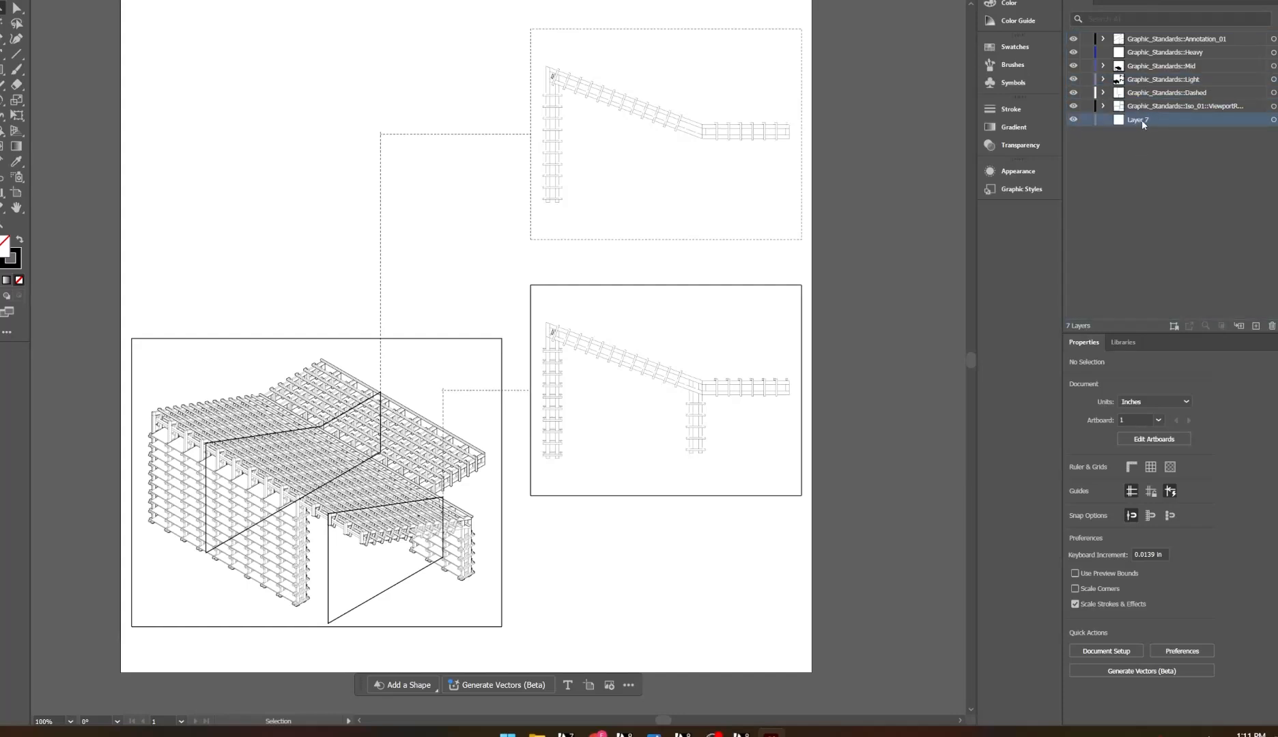
double_click(1144, 121)
key(BackSpace)
text(render)
key(Return)
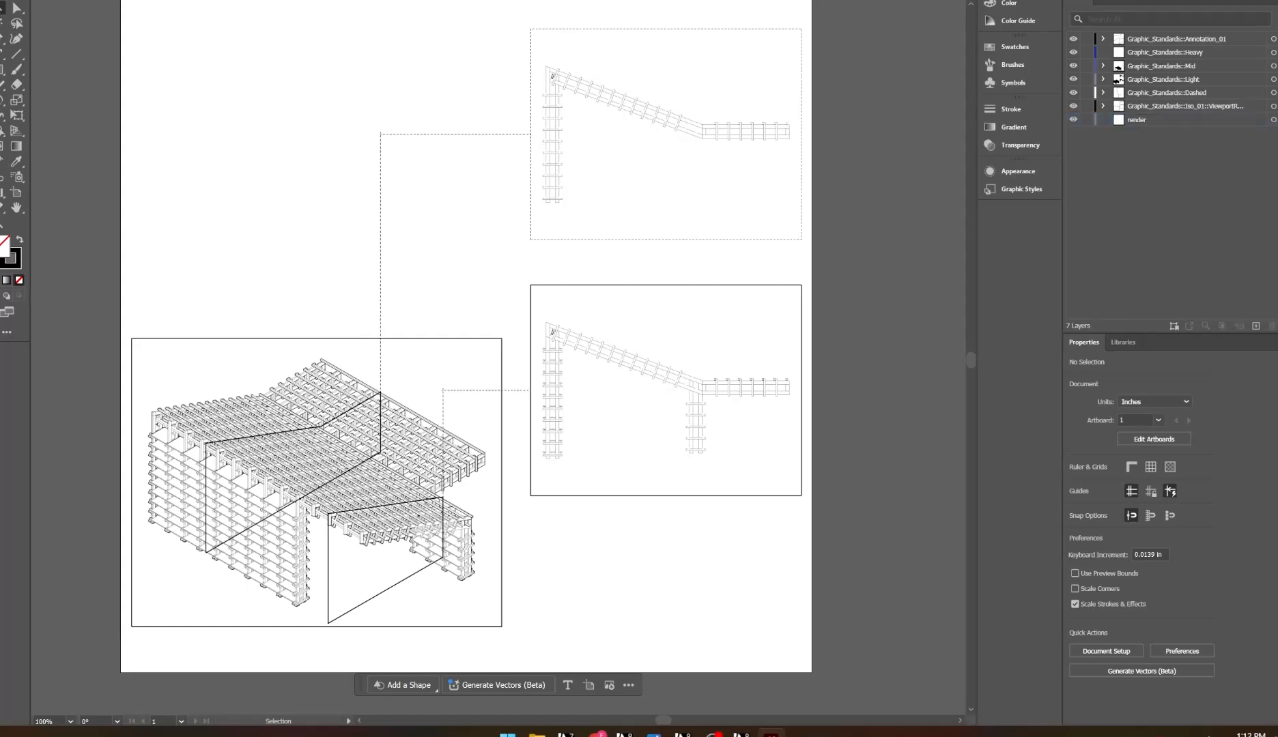
Place the render_01 image from the Desktop at full size on the artboard, above the isometric drawing
click(46, 0)
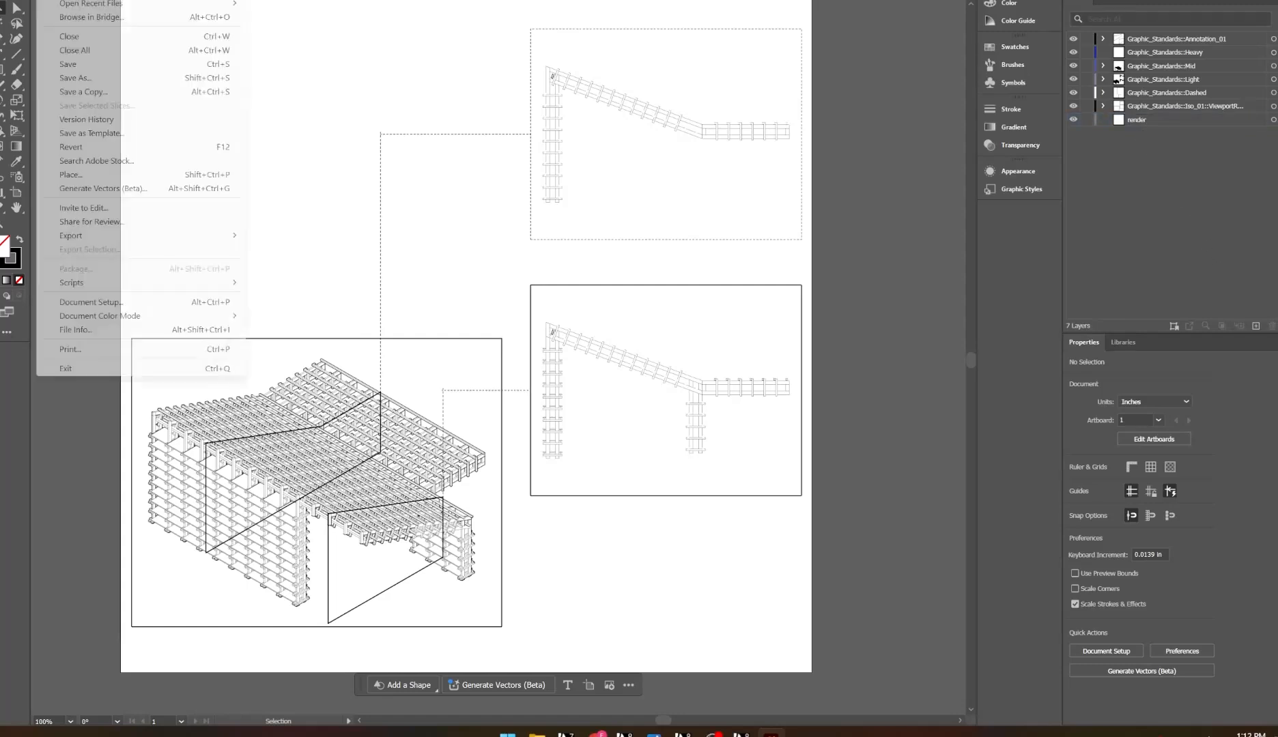
click(74, 175)
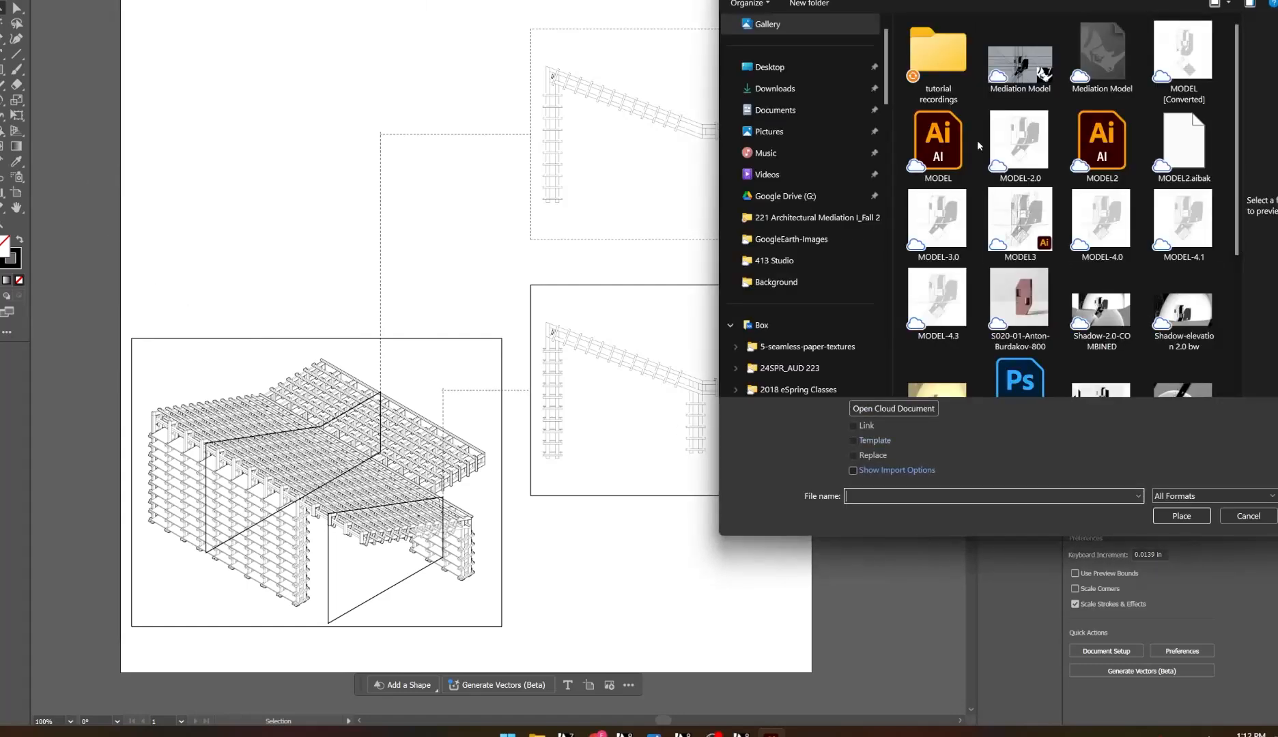
click(807, 68)
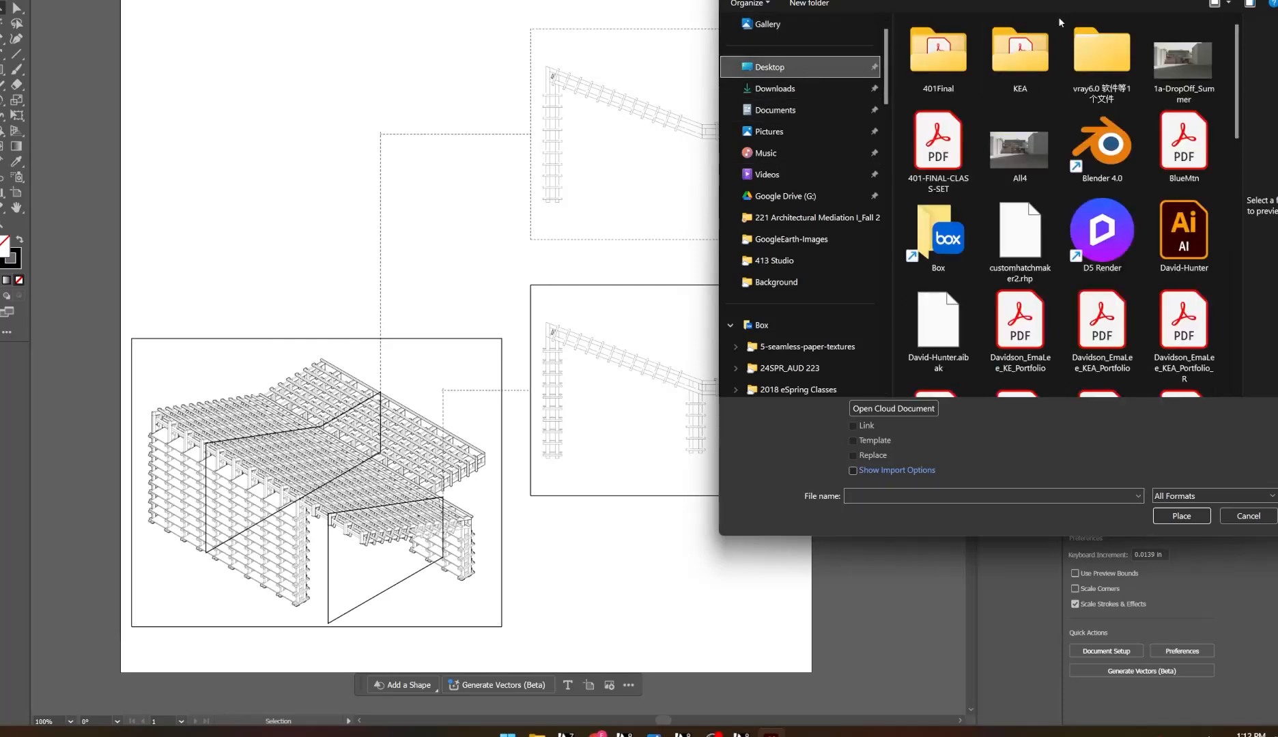
scroll(1111, 110, down, 3)
scroll(1111, 110, down, 5)
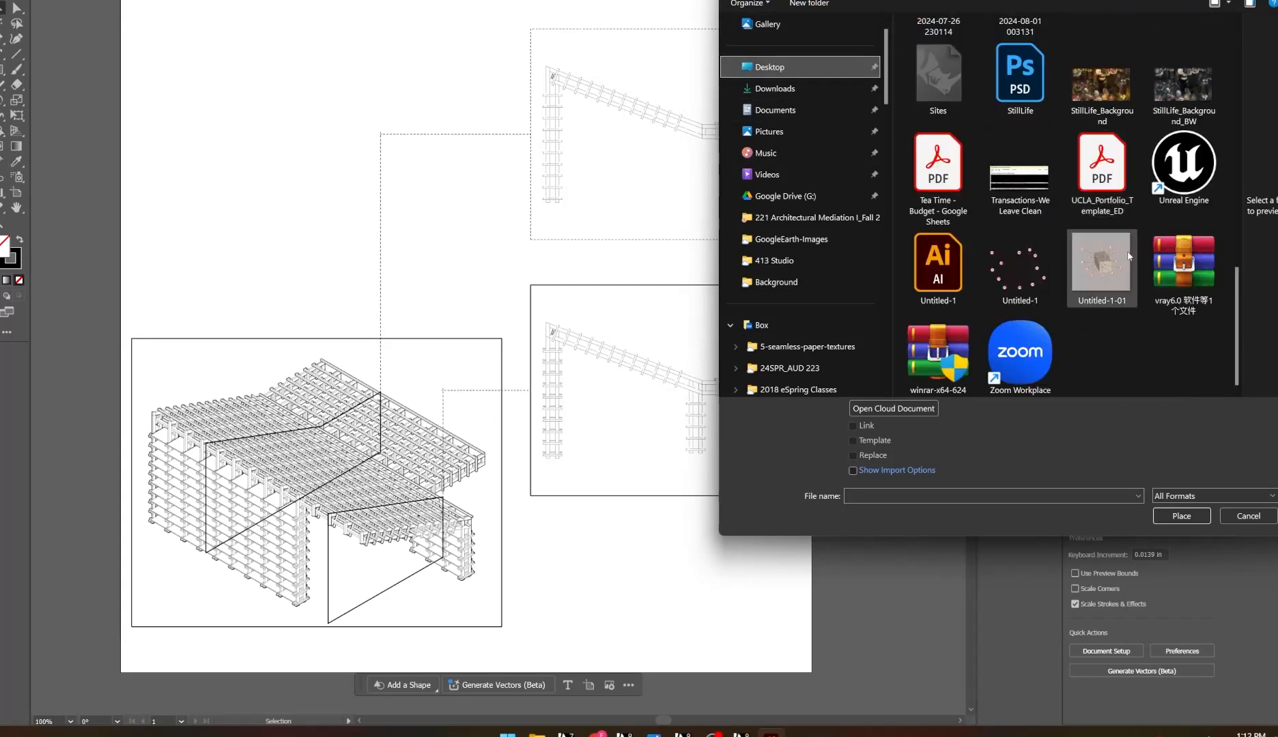
scroll(1114, 283, up, 5)
scroll(1112, 278, down, 5)
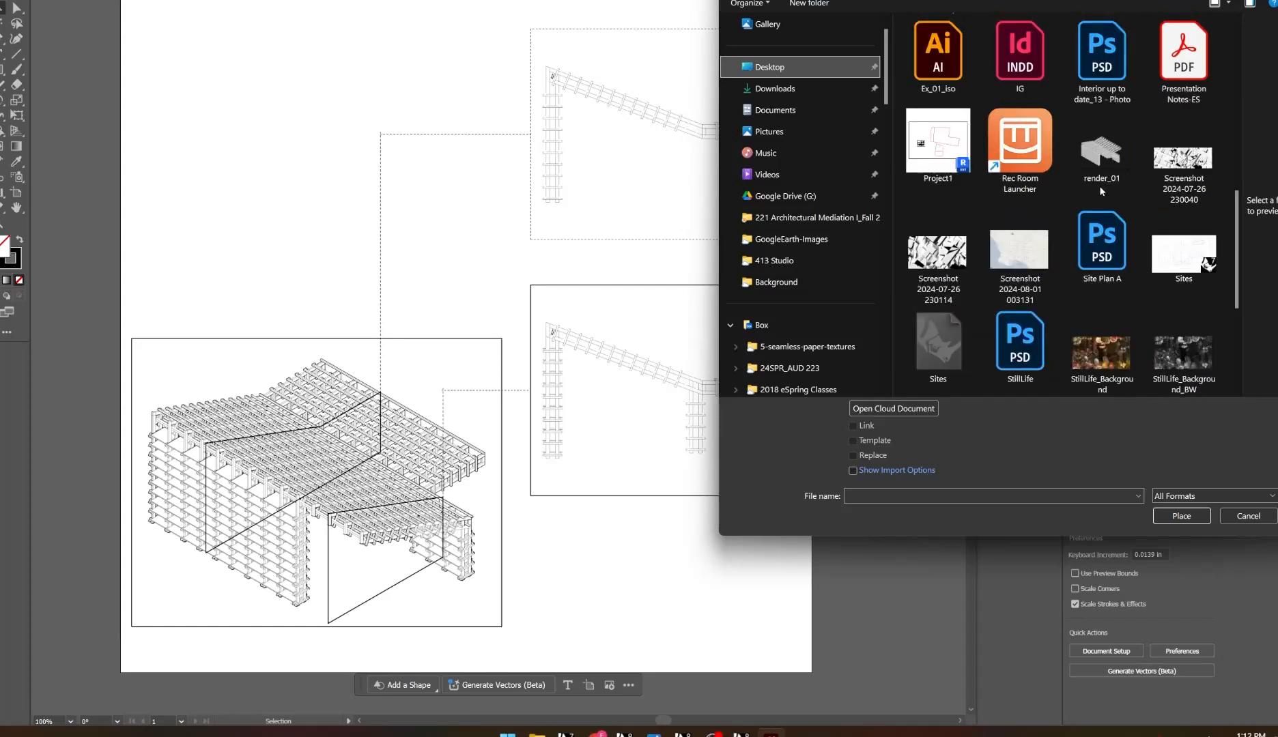
click(1100, 153)
click(1182, 516)
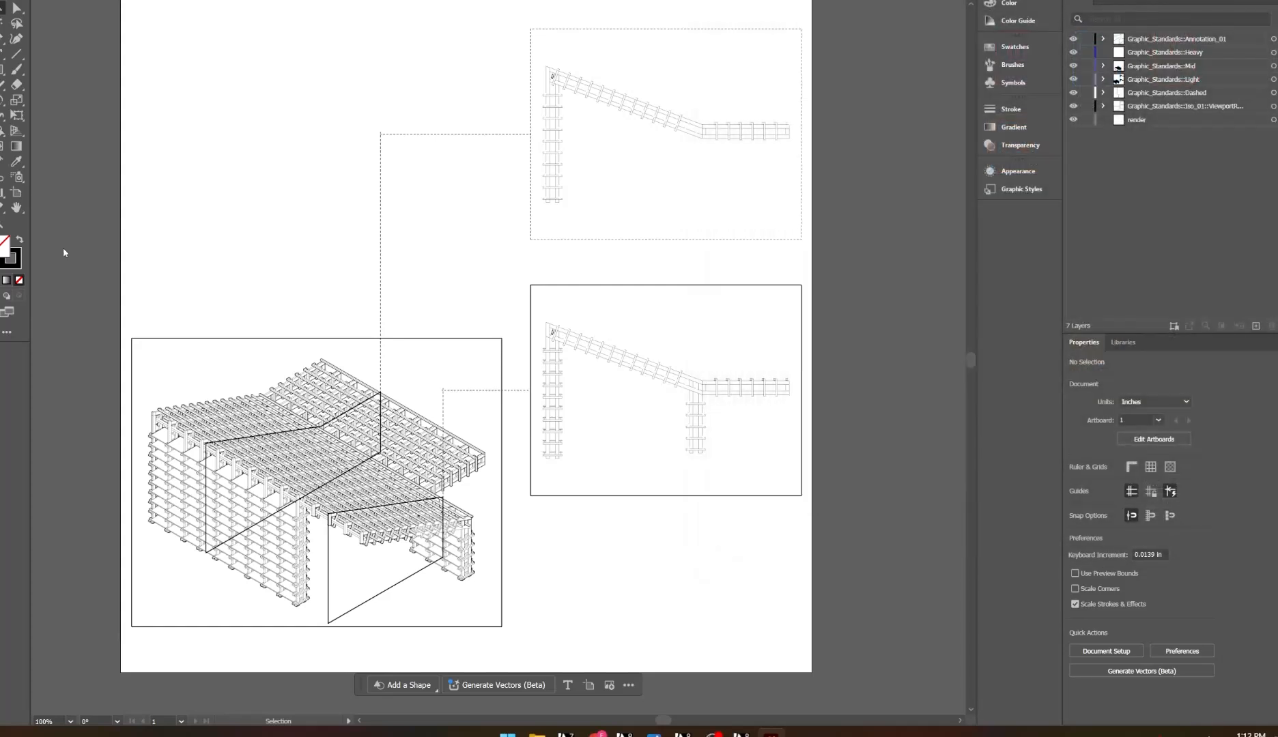
click(168, 232)
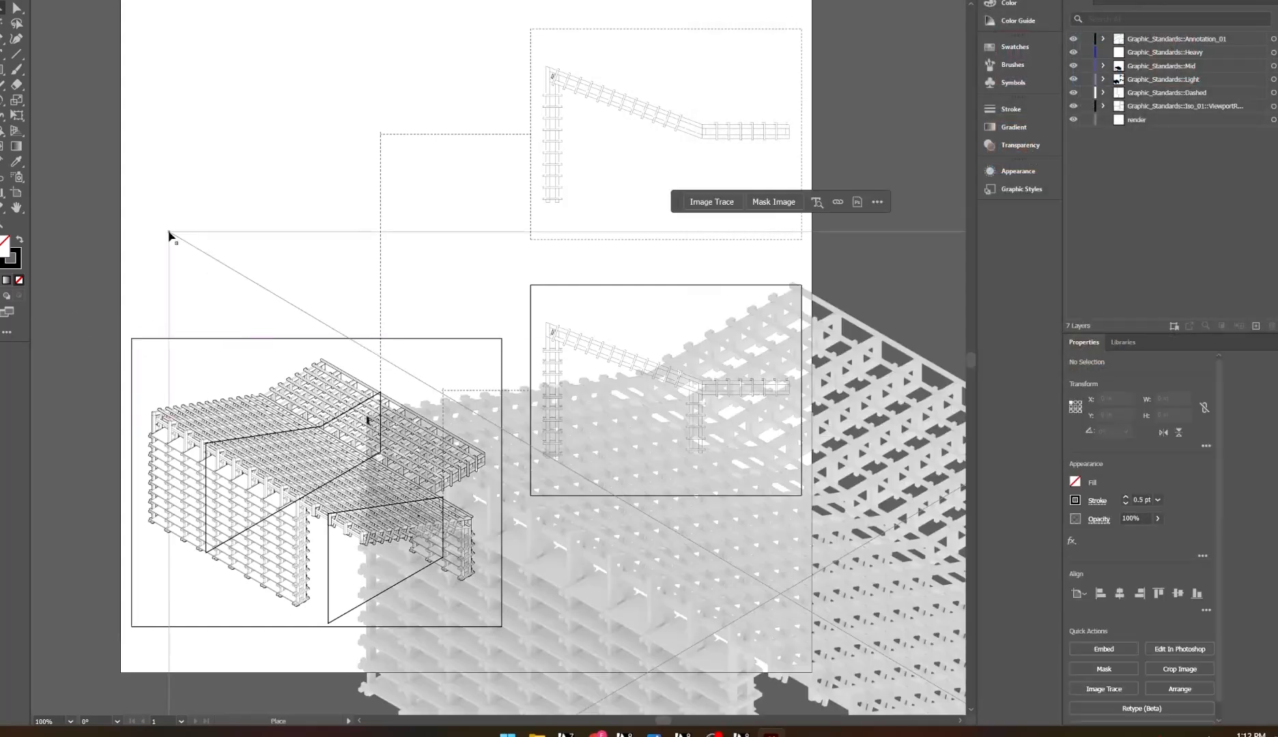
Move the placed render toward the isometric drawing so its upper-left corner lies near the artboard's left edge
scroll(331, 258, right, 1)
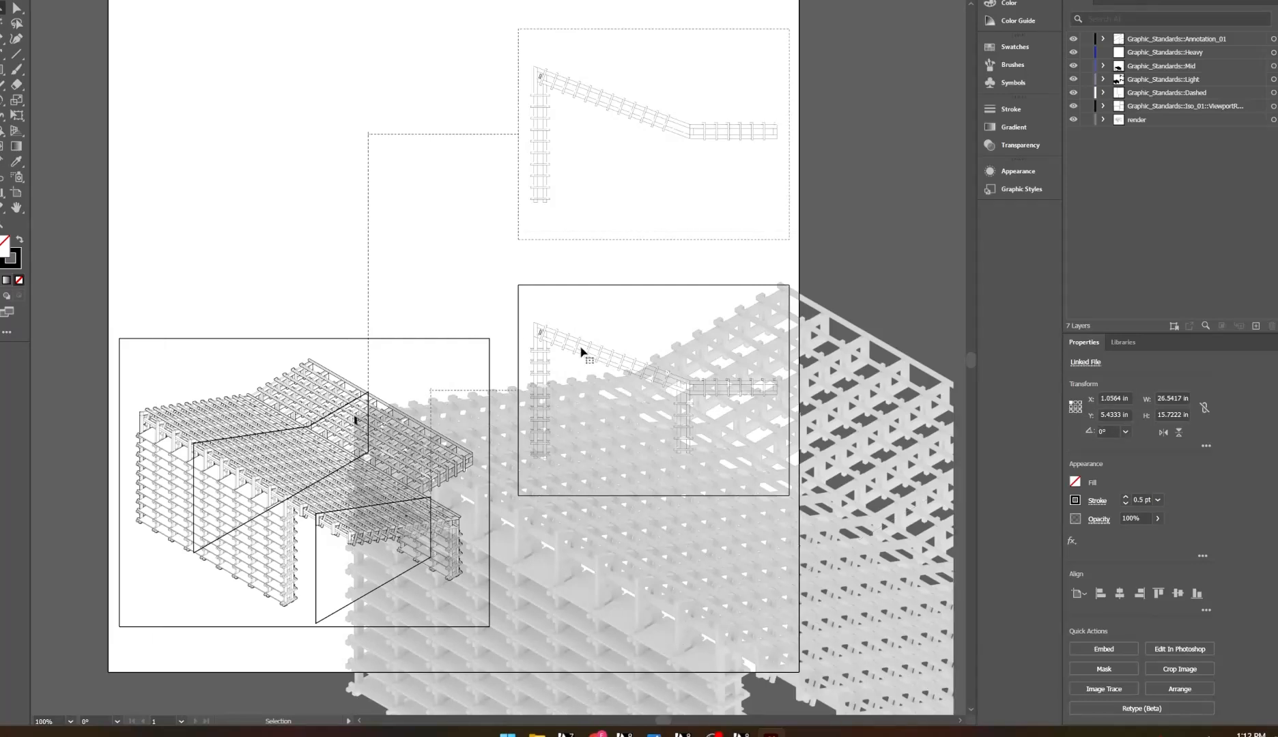
scroll(588, 351, right, 1)
scroll(590, 350, up, 4)
scroll(590, 351, down, 8)
mouse_move(836, 527)
mouse_down()
mouse_move(528, 314)
mouse_move(637, 365)
mouse_up()
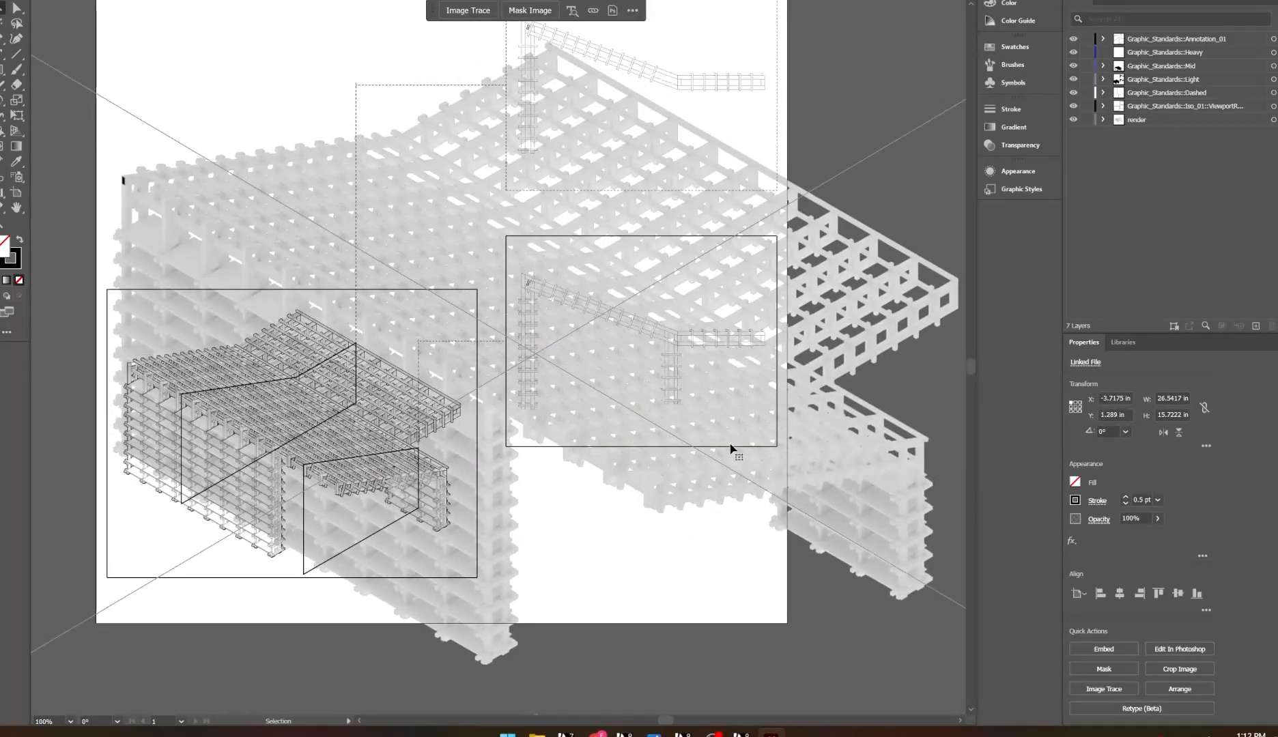
mouse_move(175, 171)
mouse_down()
mouse_move(257, 344)
mouse_move(379, 423)
mouse_move(348, 362)
mouse_up()
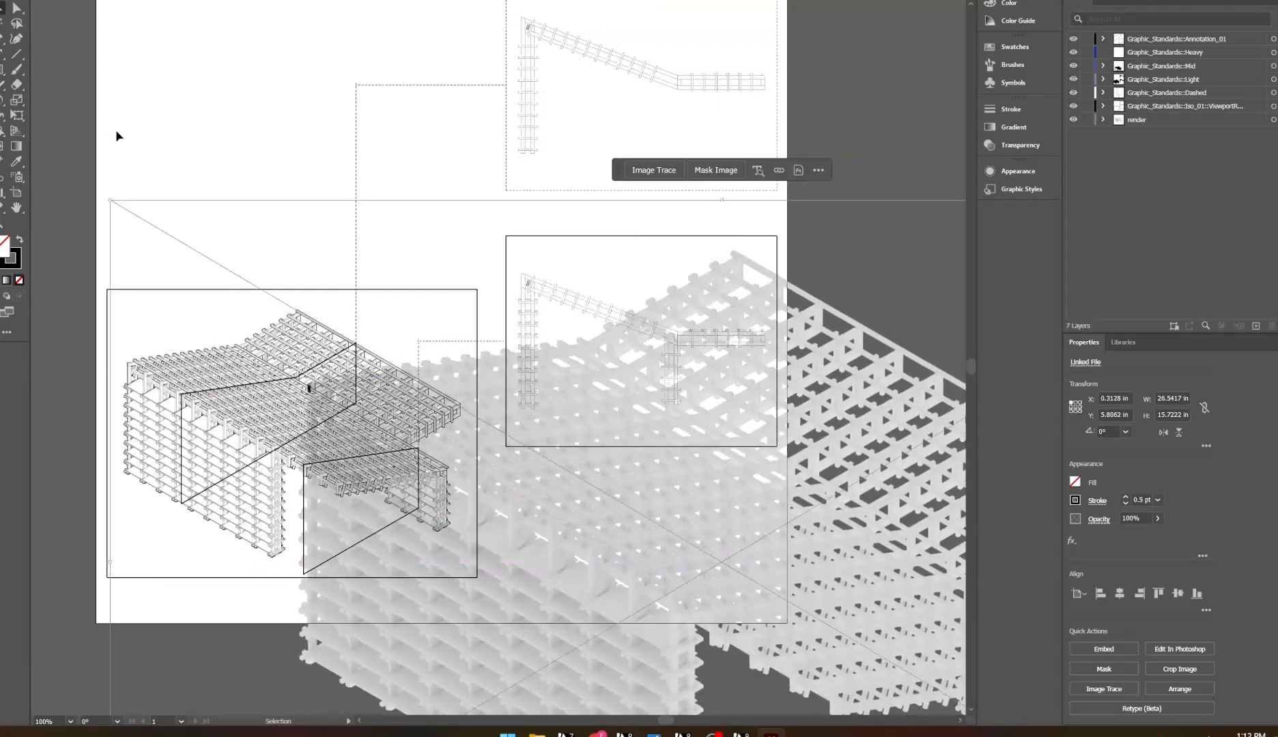
click(178, 290)
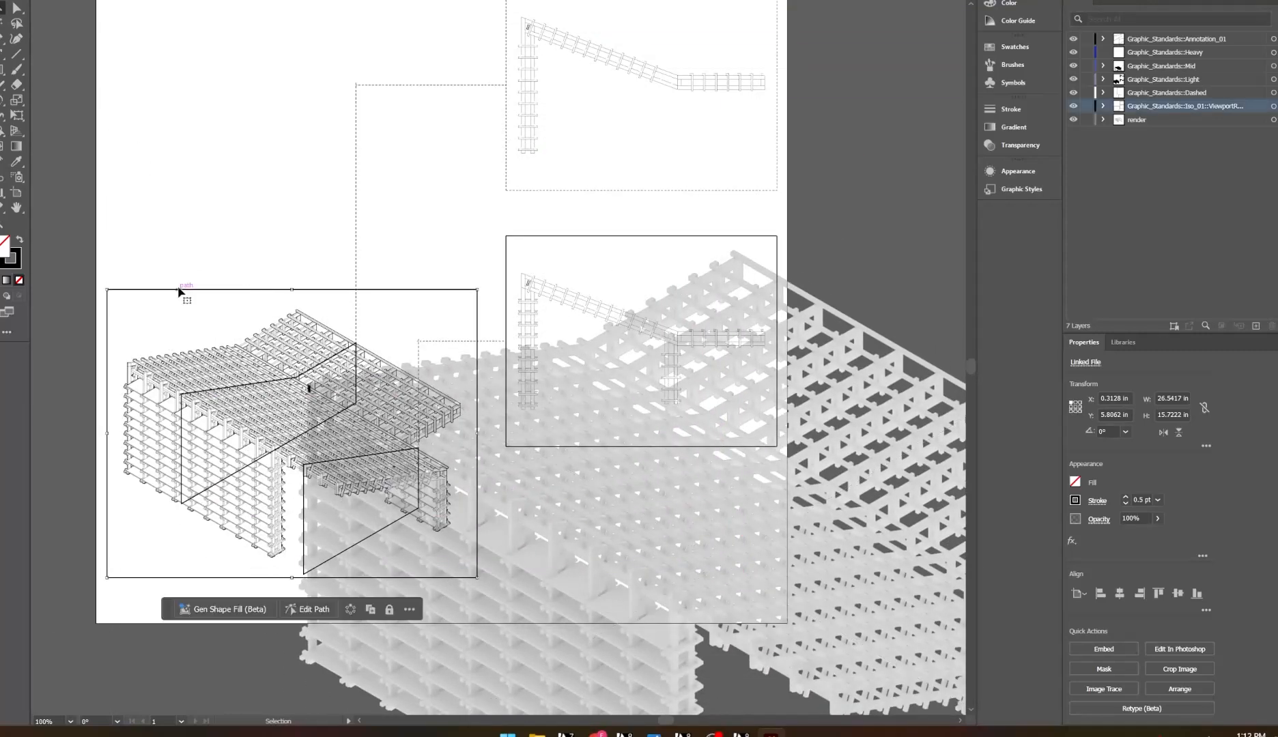
click(255, 198)
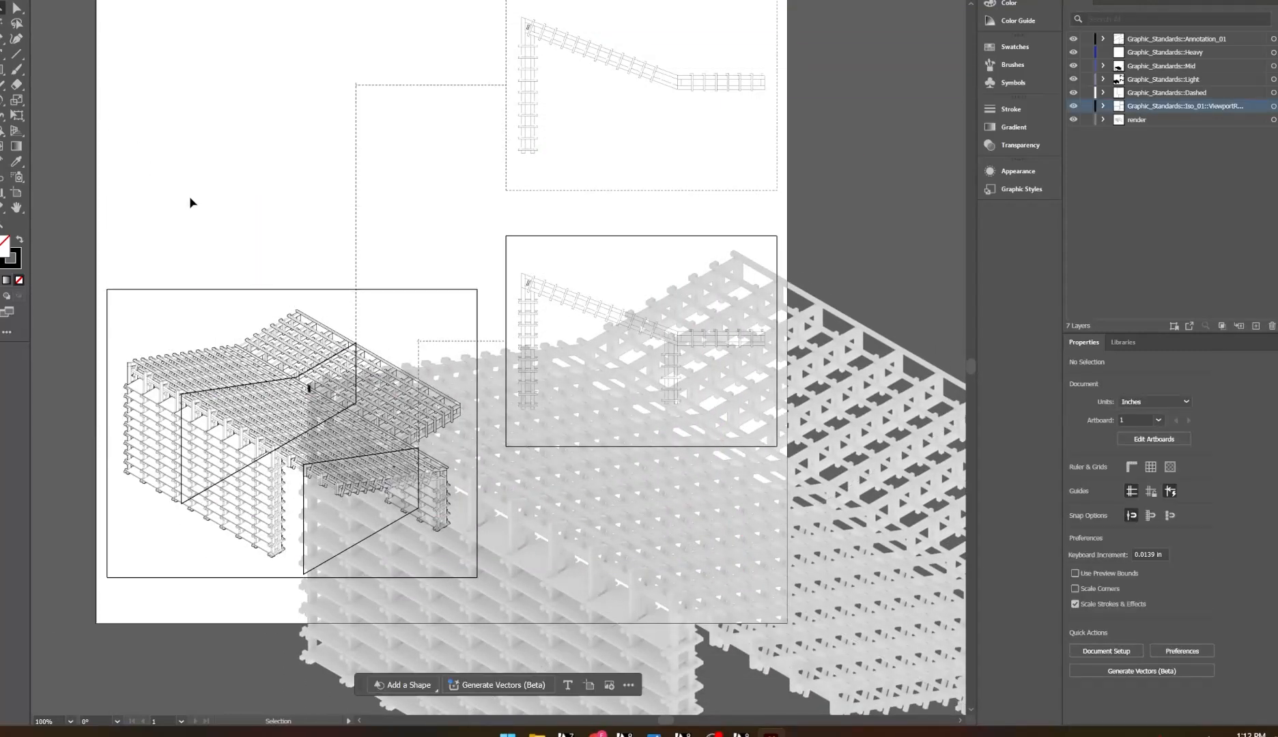
drag(826, 464, 794, 452)
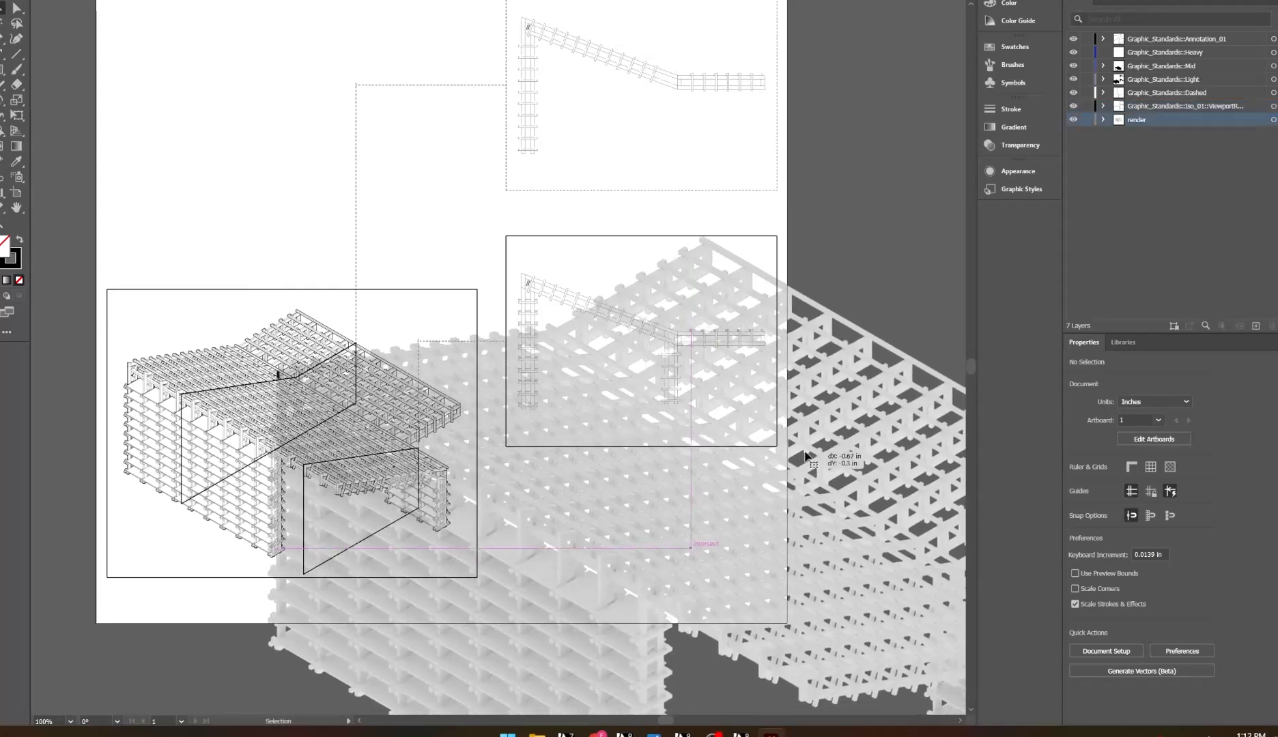
Move the render so its upper-left corner sits just inside the upper-left corner of the isometric drawing's frame
key(z)
drag(786, 298, 624, 275)
drag(837, 247, 622, 228)
click(3, 11)
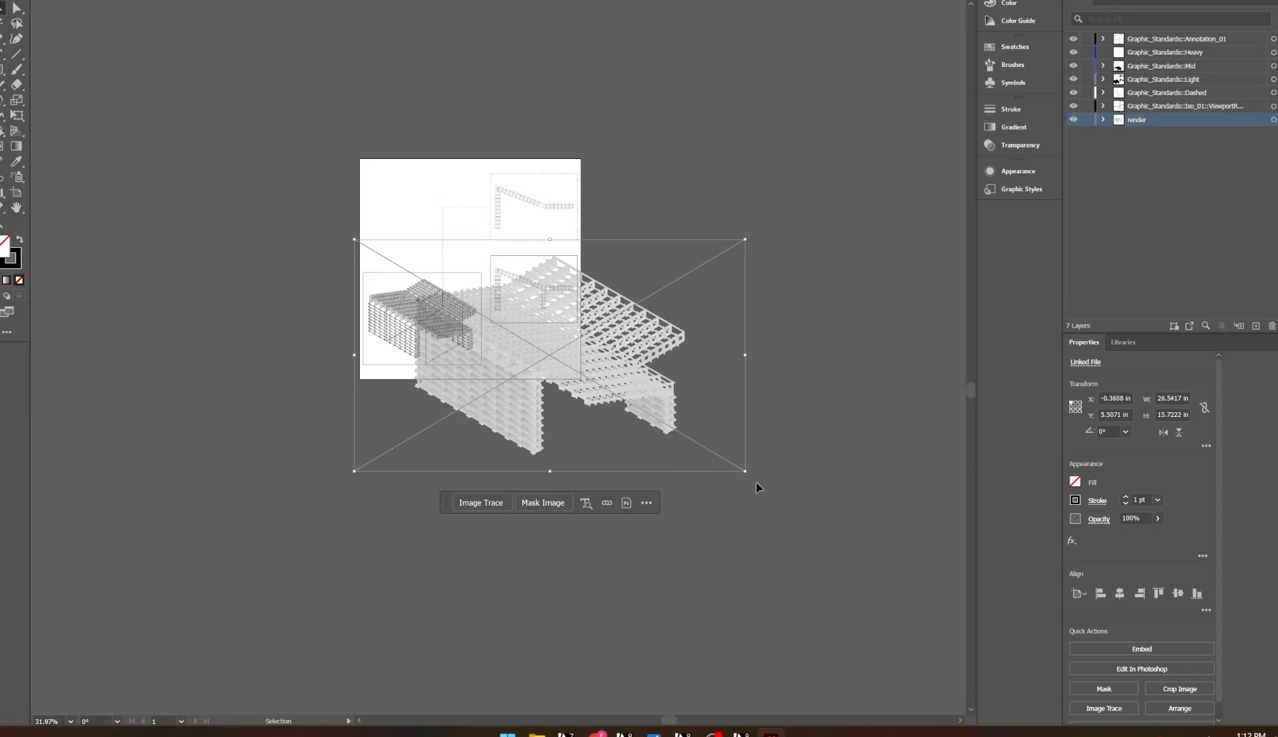
mouse_move(537, 348)
mouse_down()
mouse_move(564, 387)
mouse_move(541, 373)
mouse_up()
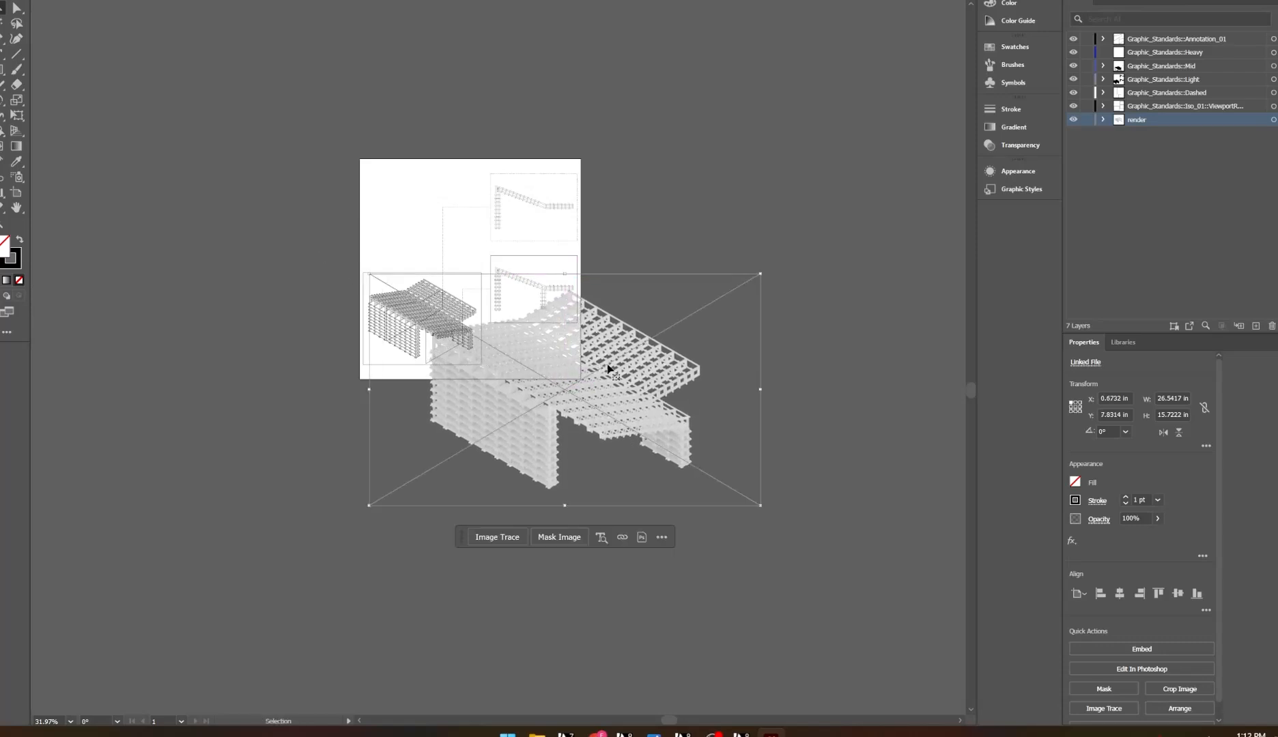
click(365, 295)
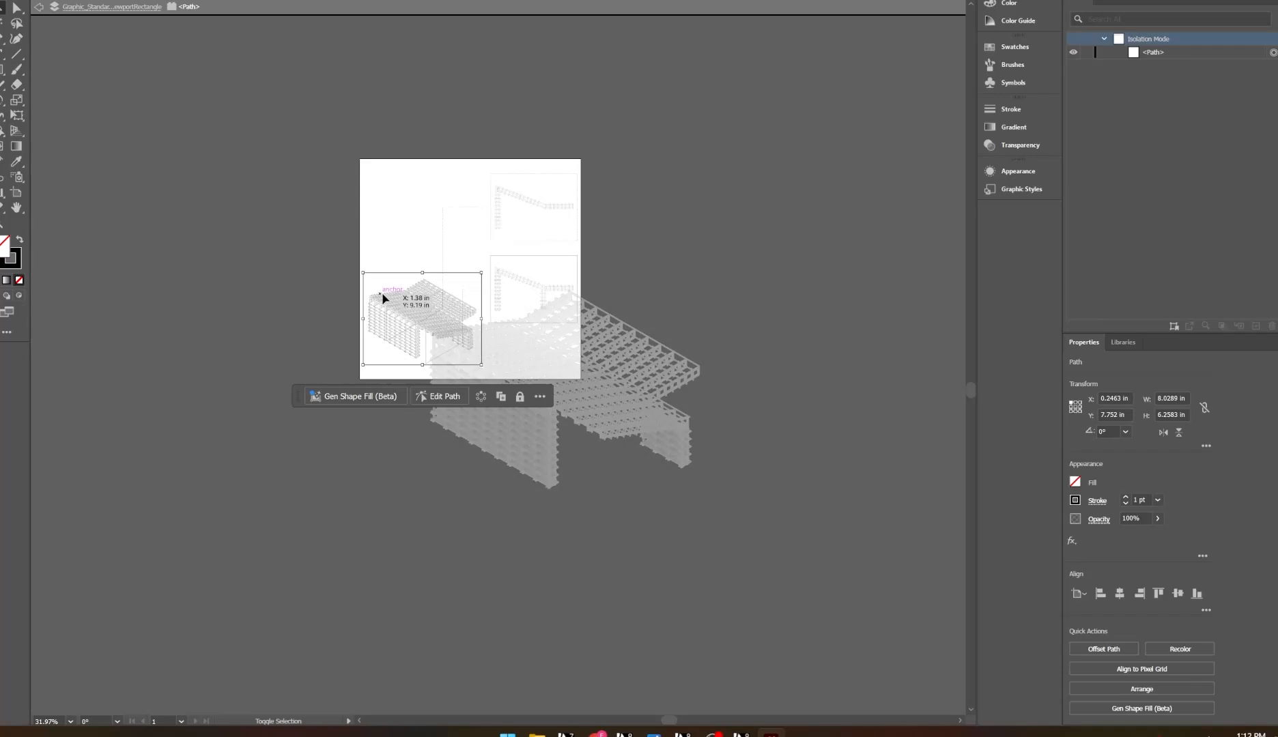
click(922, 305)
click(611, 335)
shift+click(365, 300)
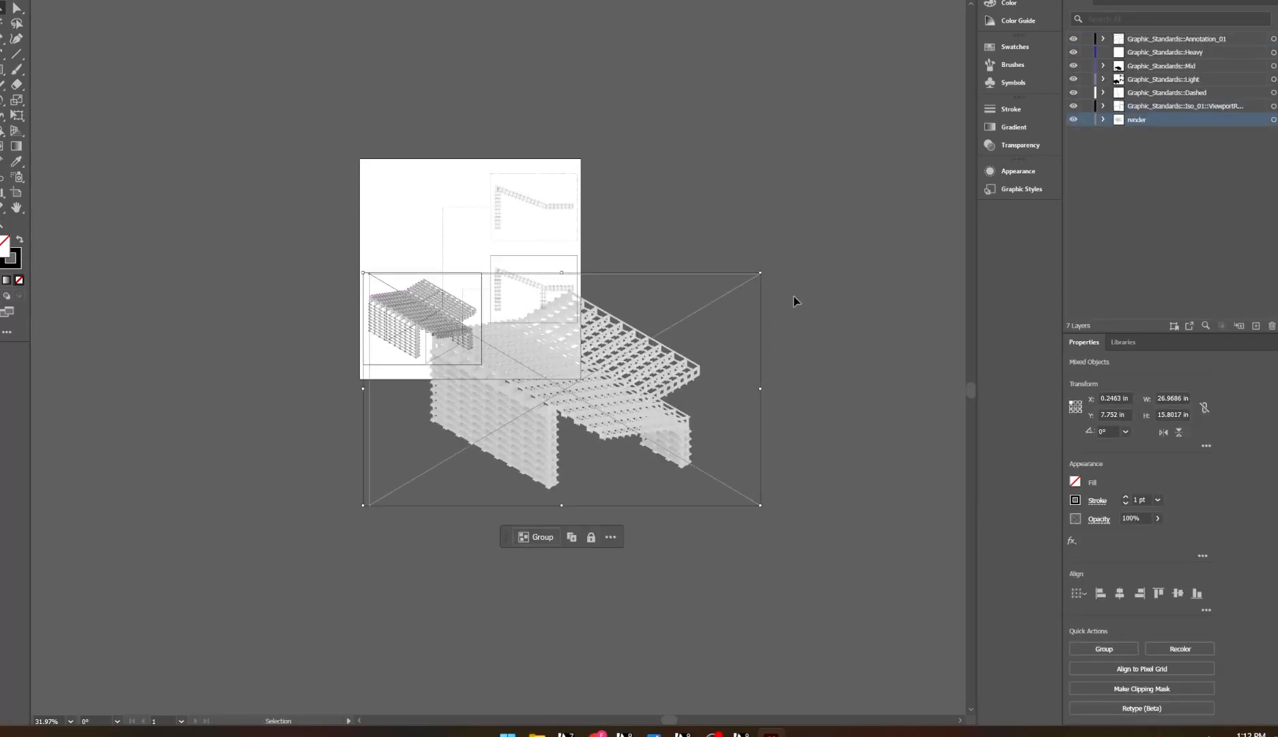
click(572, 336)
double_click(367, 351)
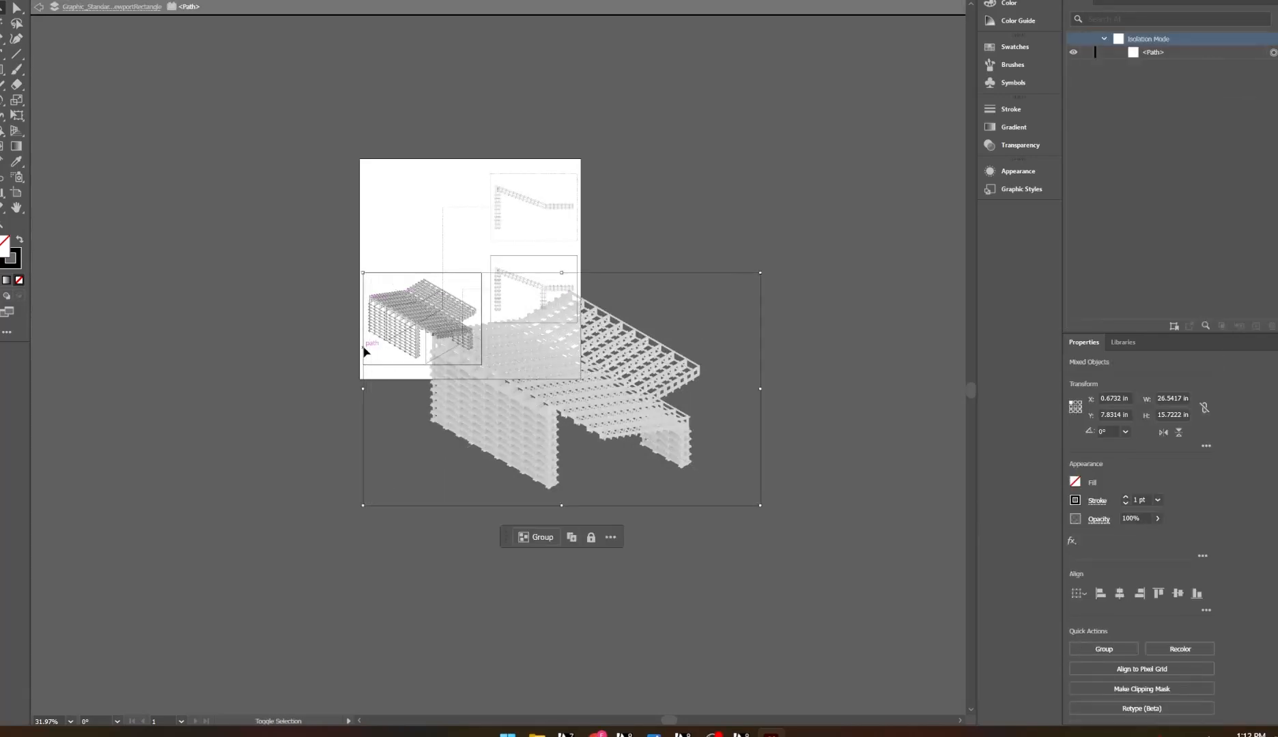
click(610, 337)
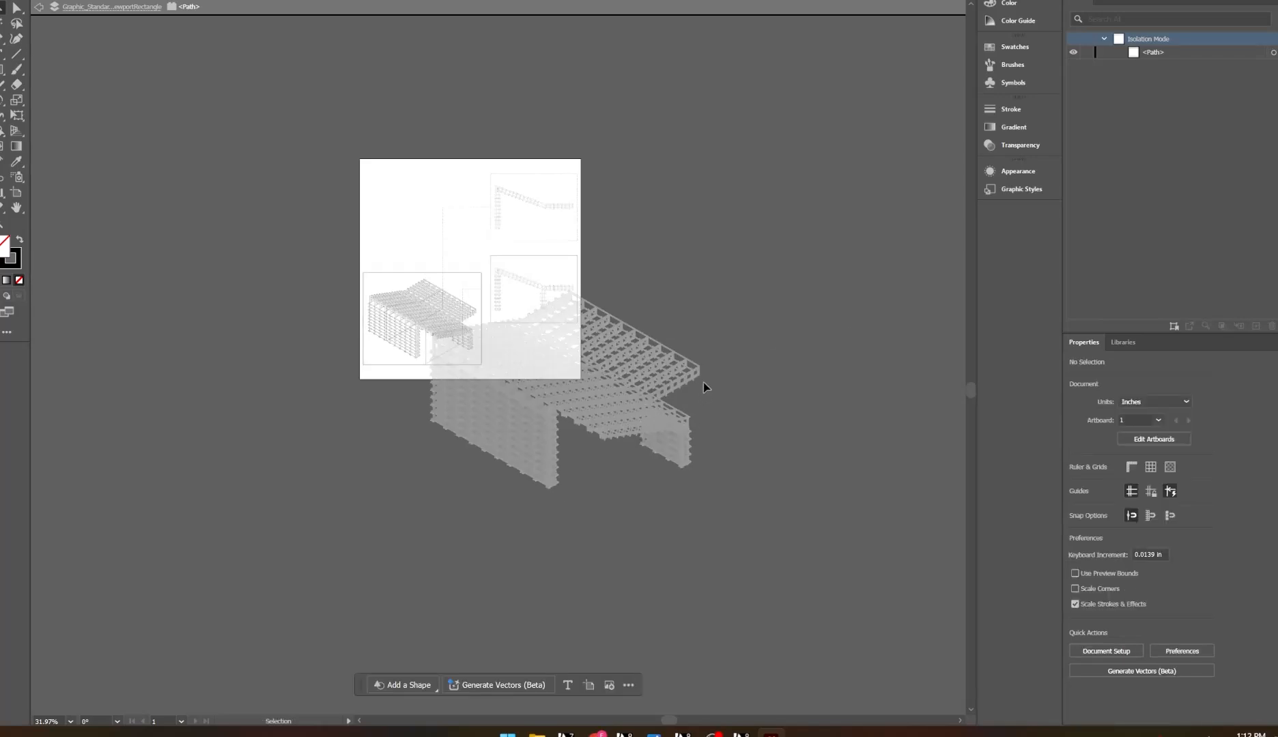
double_click(593, 400)
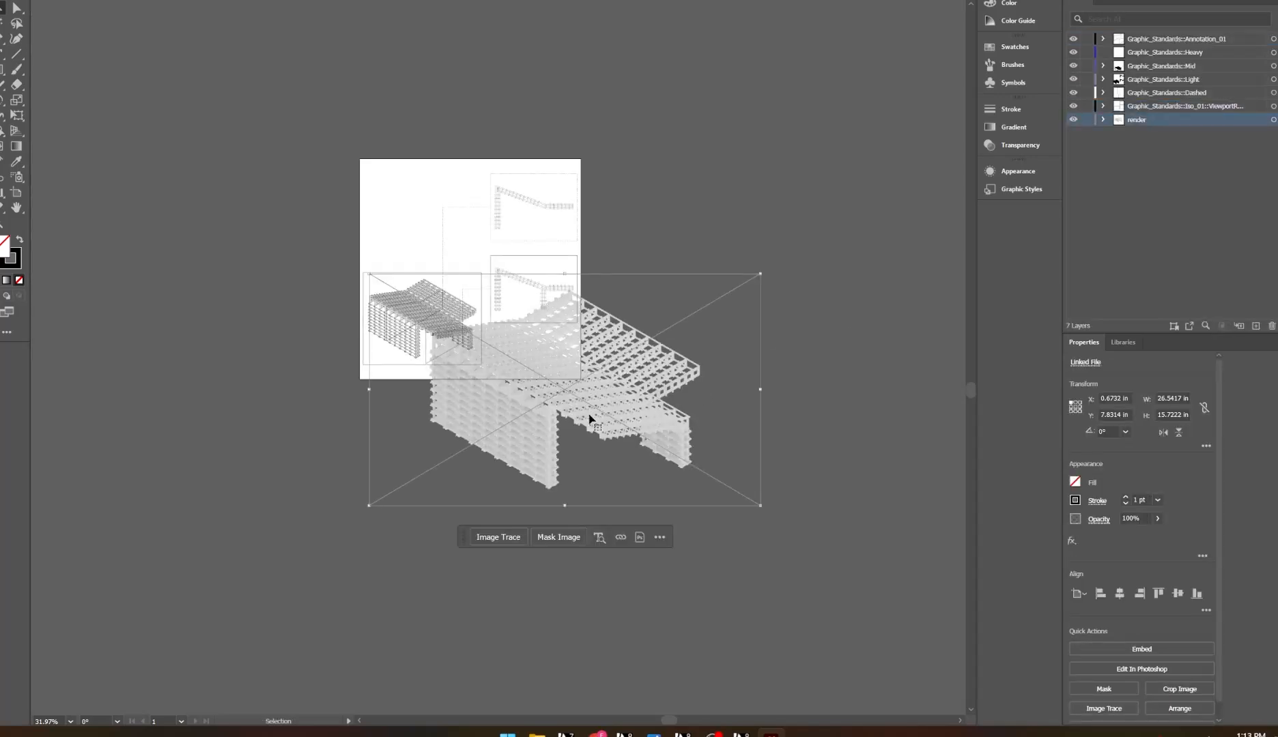
Move the render slightly so its upper-left corner sits at X 0.4695 in, Y 7.7366 in, on the isometric frame's upper edge
mouse_move(661, 417)
mouse_down()
mouse_move(682, 454)
mouse_move(656, 415)
mouse_up()
alt+scroll(485, 351, up, 5)
alt+scroll(433, 332, down, 2)
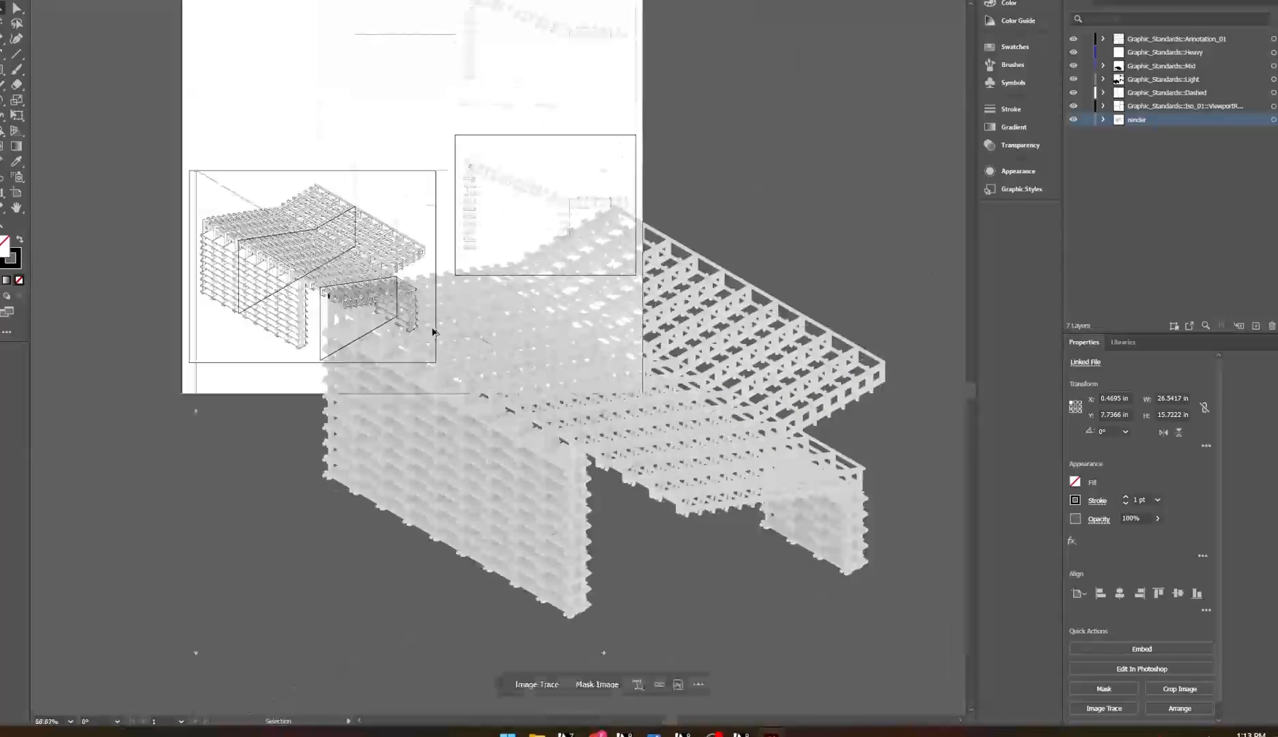
ctrl+scroll(432, 332, down, 6)
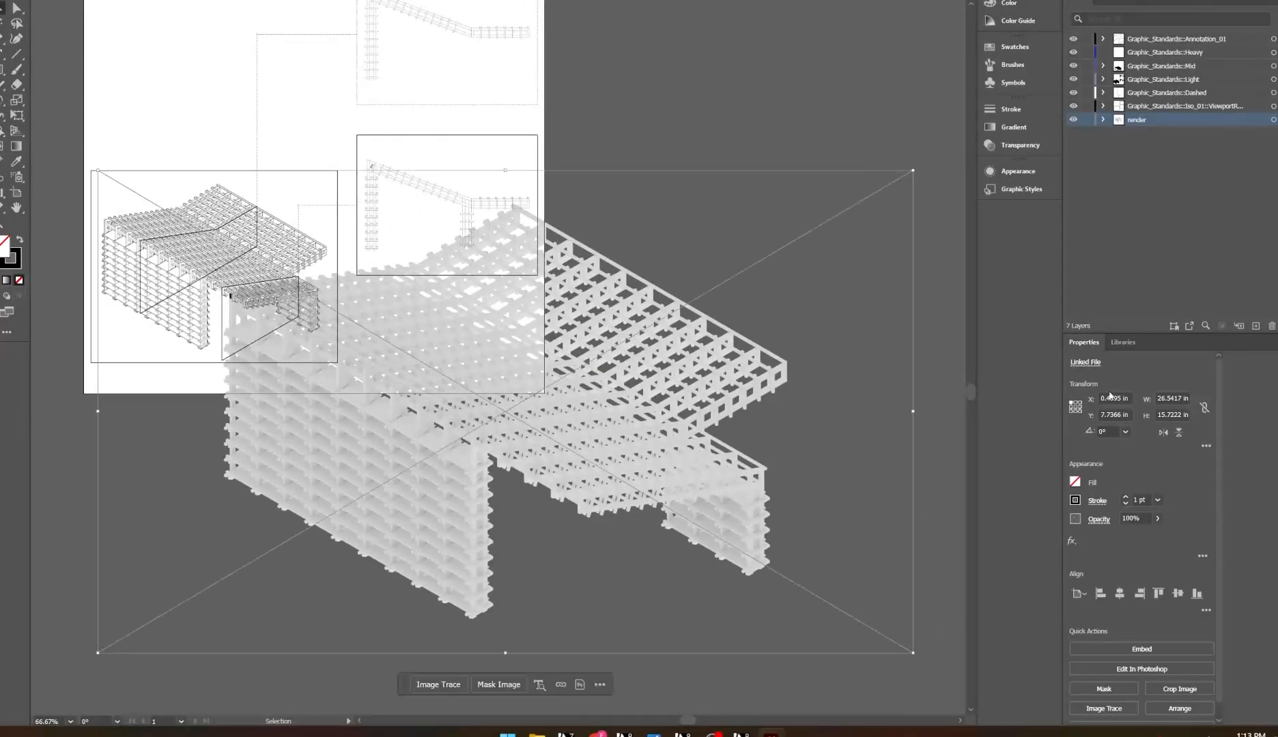
Lock the width-height proportions and scale the render down to the isometric frame's width of 8.0289 in, keeping its upper-left corner fixed
click(172, 120)
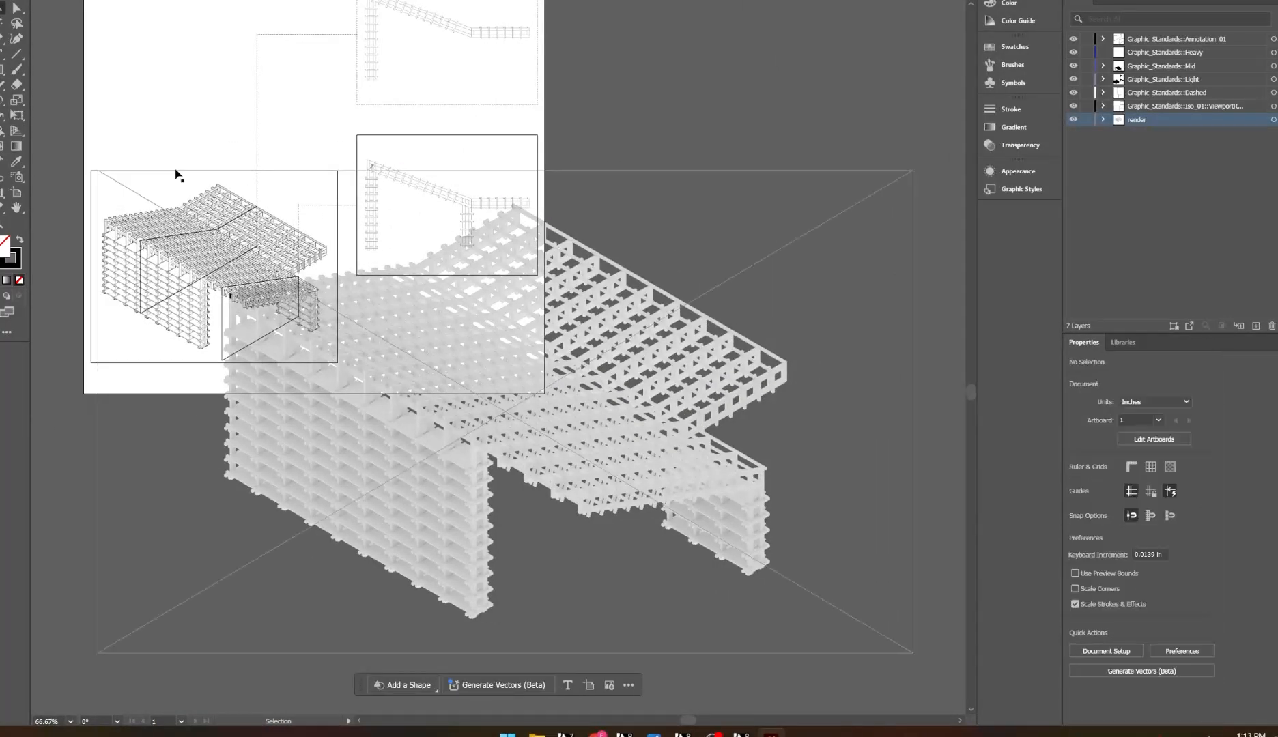
click(99, 217)
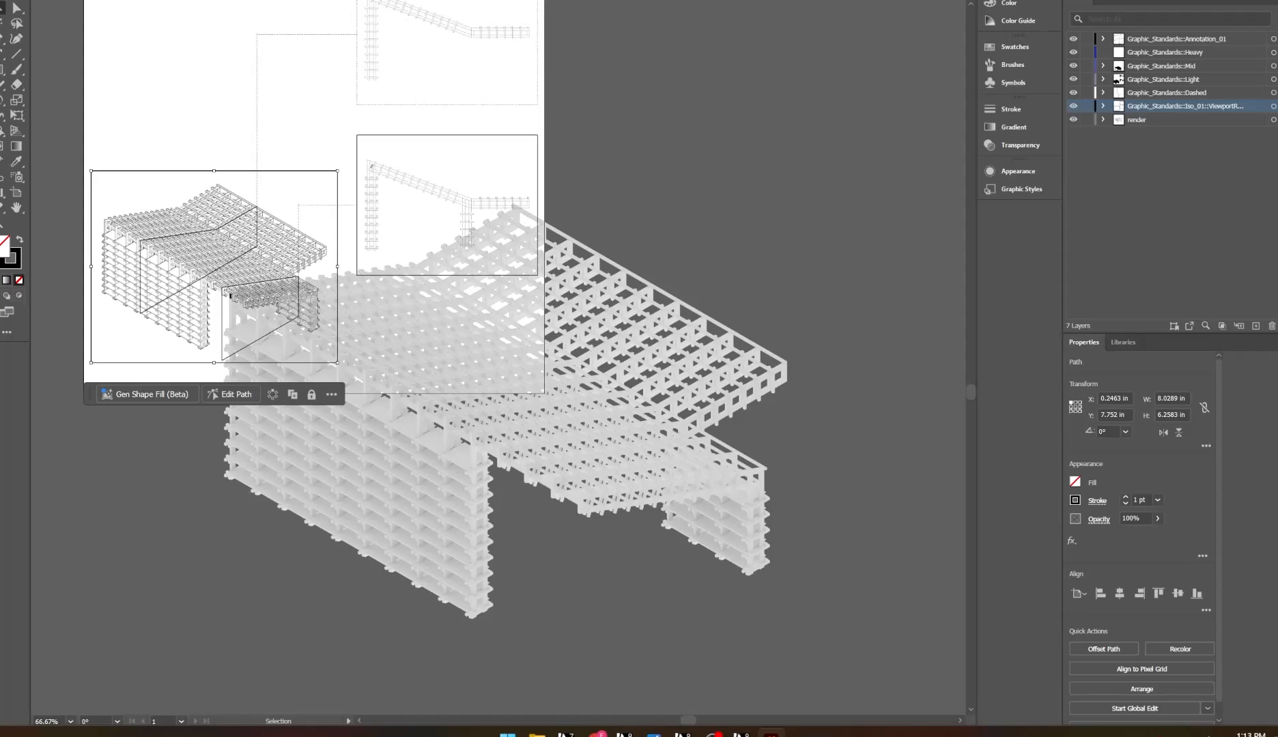
click(1204, 408)
click(803, 187)
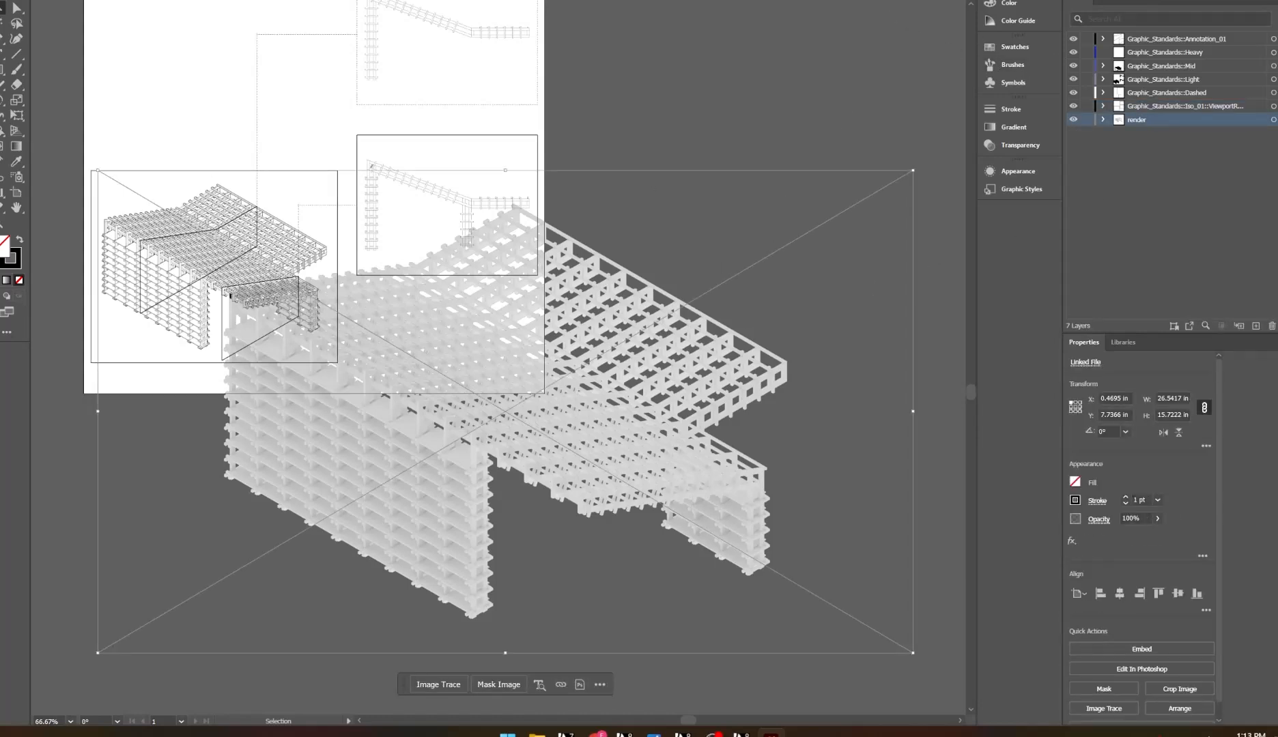
shift+drag(912, 653, 345, 316)
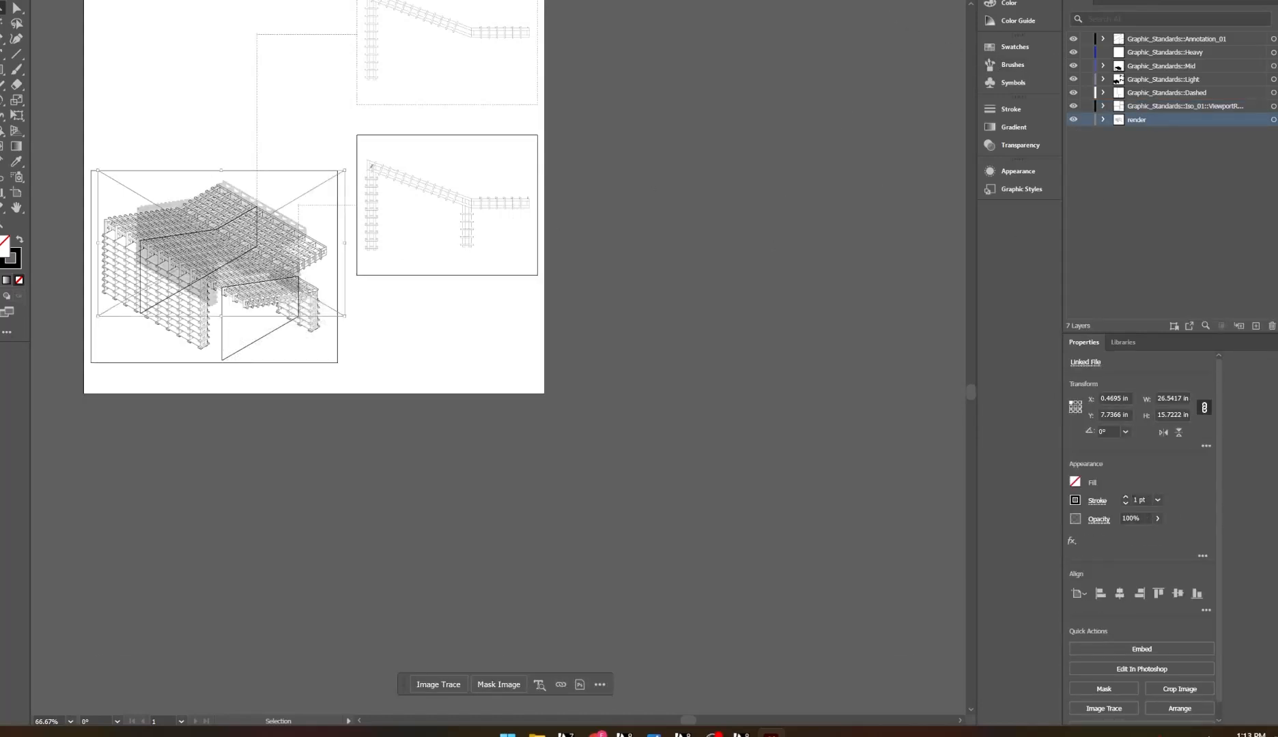
Move the scaled render down and to the right over the isometric drawing, to X 0.5289 in, Y 8.5366 in
alt+scroll(174, 267, up, 3)
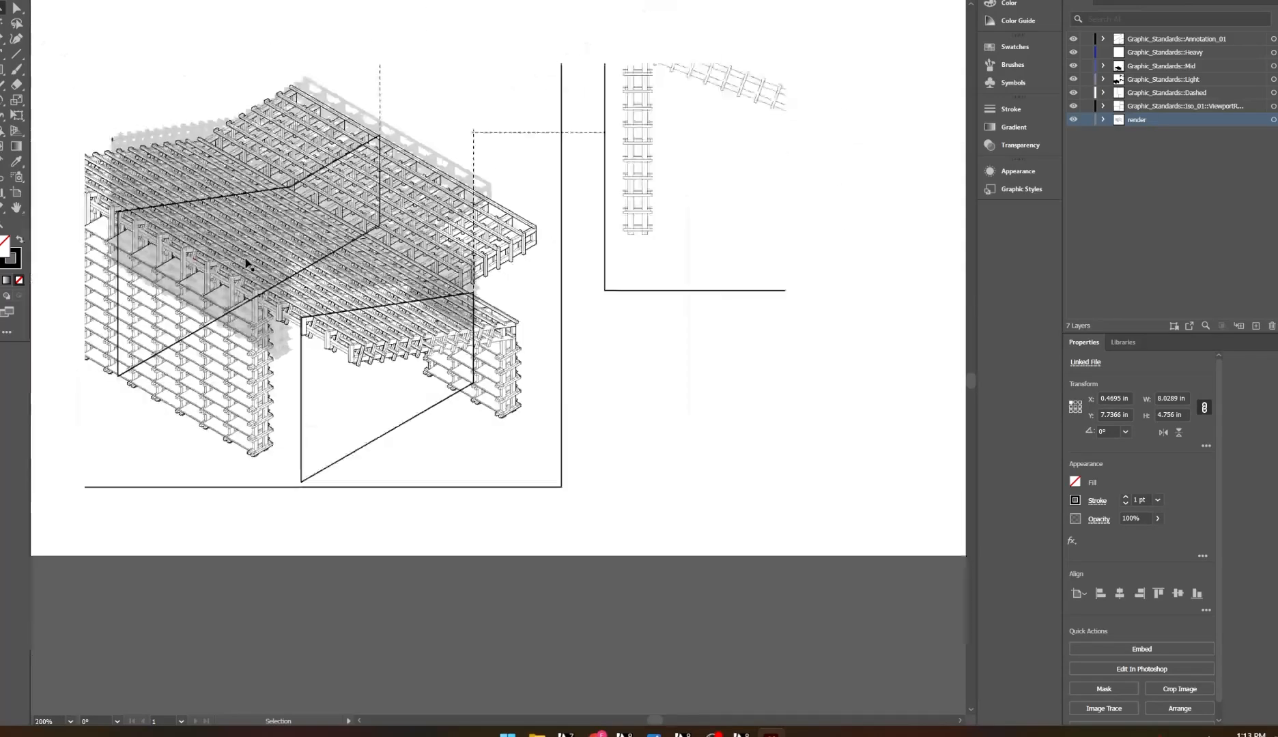
drag(406, 142, 429, 176)
alt+scroll(510, 264, down, 2)
alt+scroll(341, 259, up, 2)
alt+scroll(334, 263, down, 1)
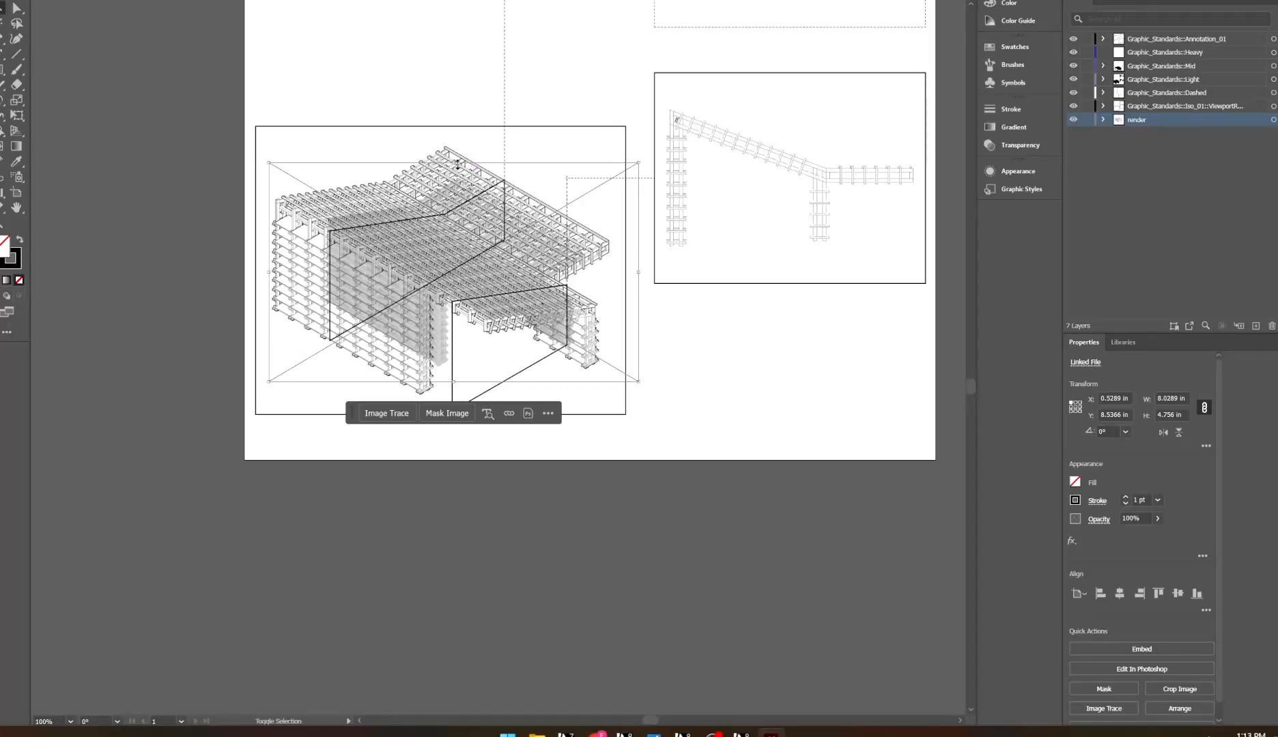
Scale the render up proportionally until its upper and lower edges meet the isometric frame, at 10.565 by 6.2583 in
shift+drag(454, 162, 450, 128)
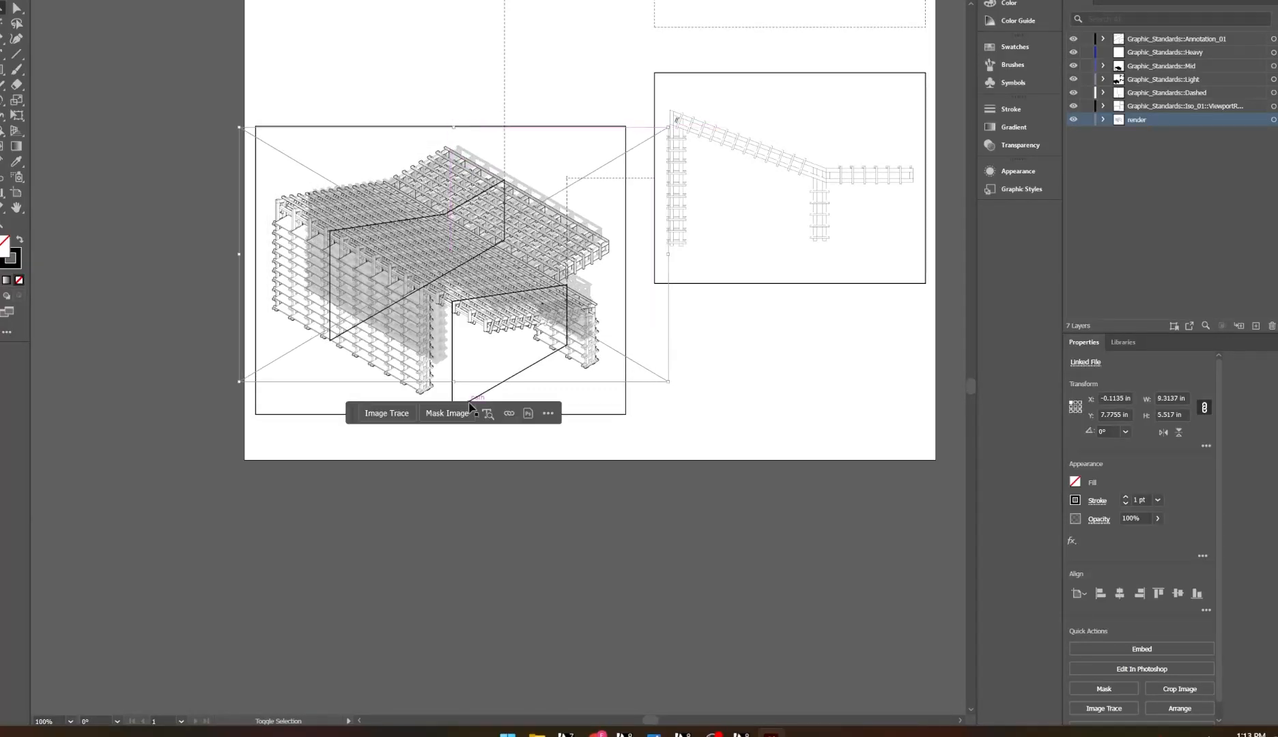
shift+drag(452, 380, 451, 415)
shift+drag(454, 127, 454, 126)
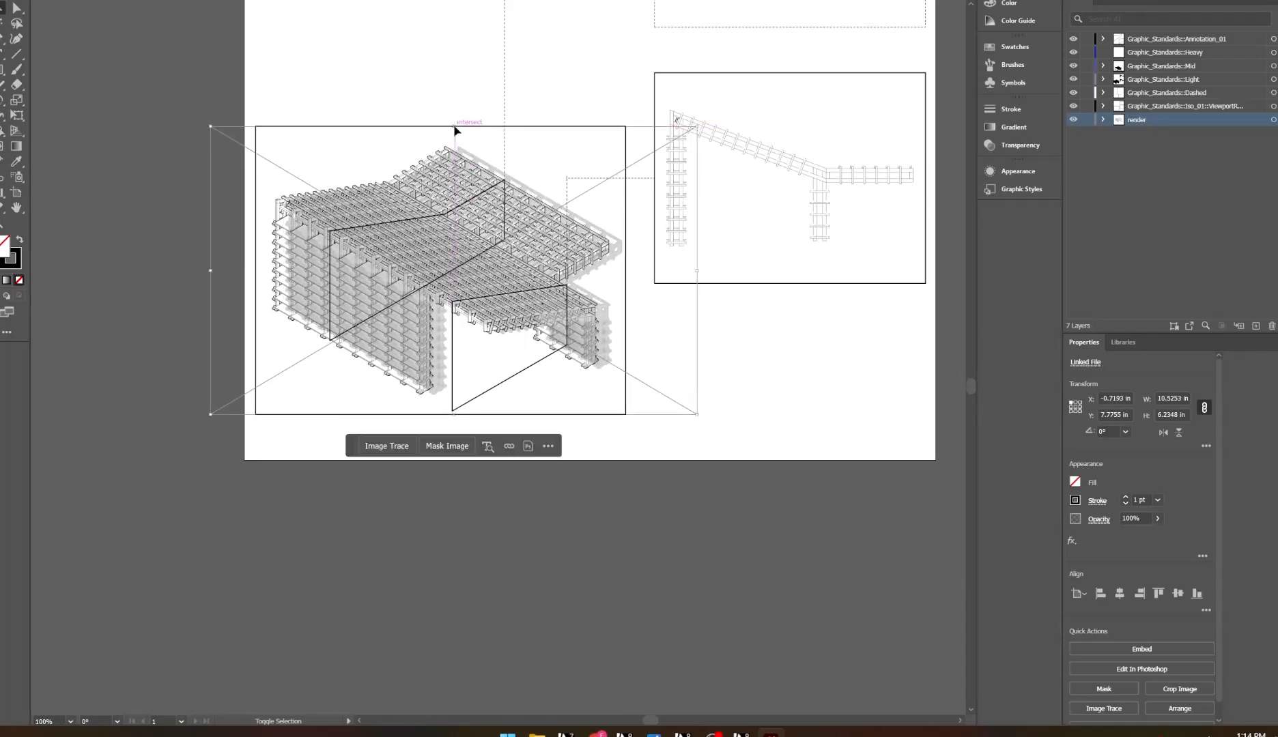
Nudge the render left until it lines up beneath the isometric line drawing, then deselect it and check the alignment up close
key(shift+Left)
key(shift+Left)
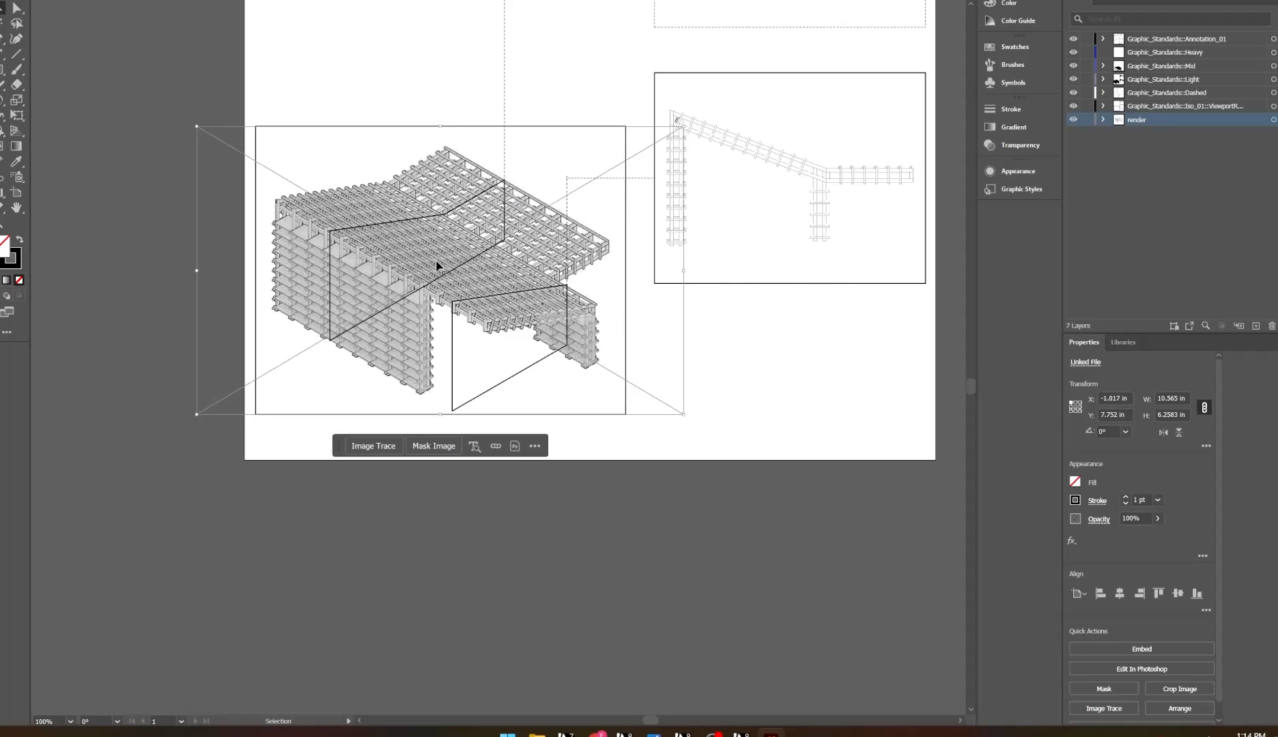
click(106, 250)
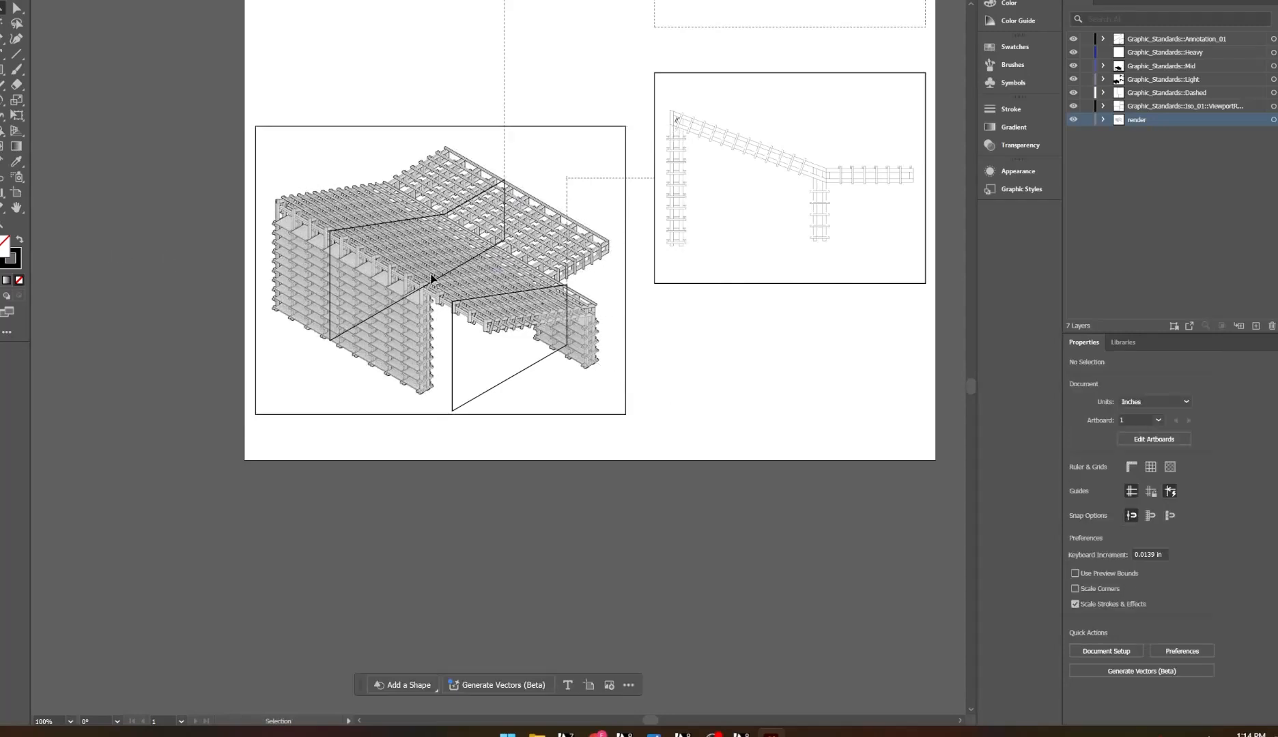
alt+scroll(431, 278, up, 4)
alt+scroll(436, 384, down, 3)
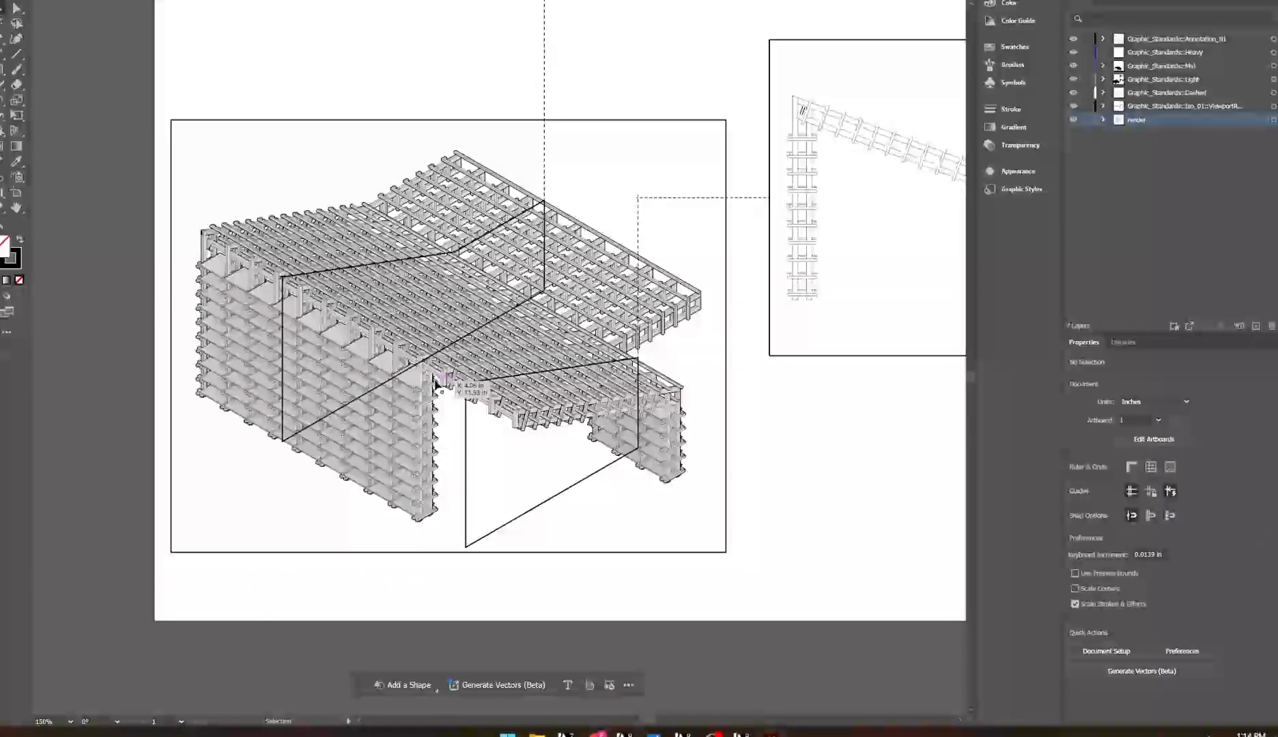
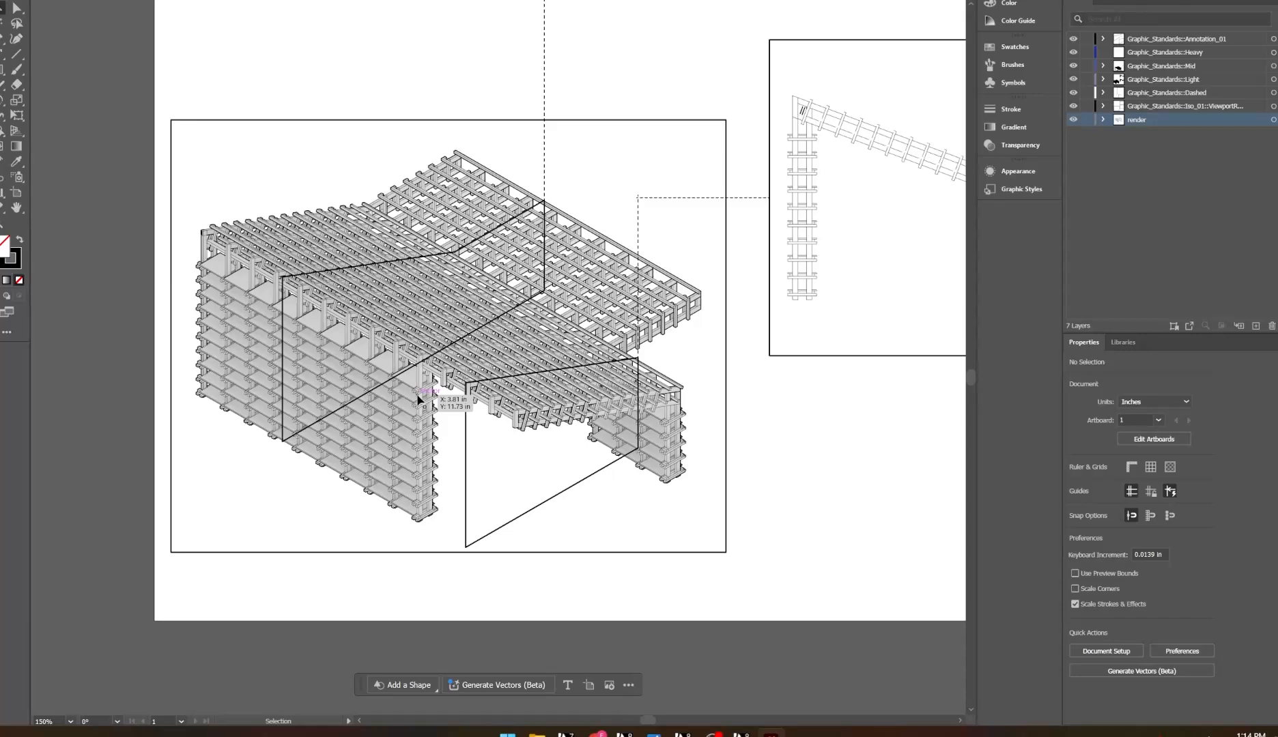
Try to resize the linked render image behind the isometric line drawing
click(540, 127)
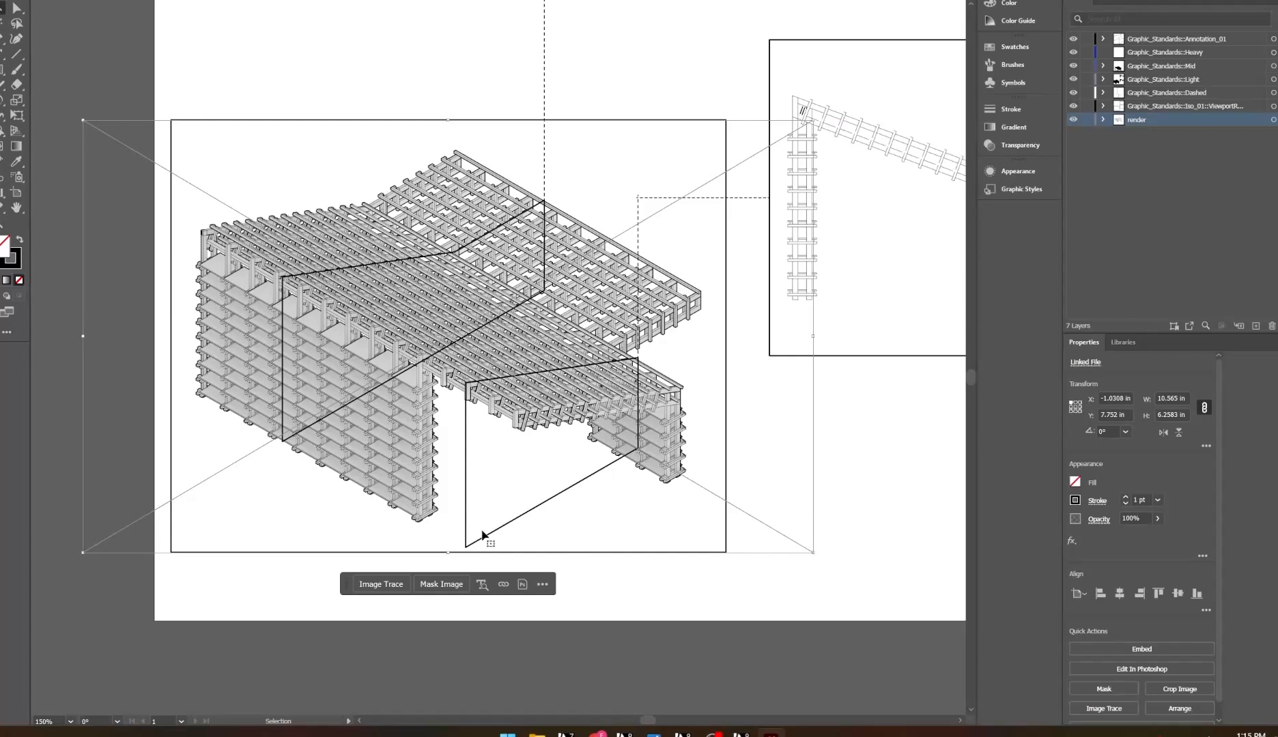
shift+drag(448, 552, 390, 428)
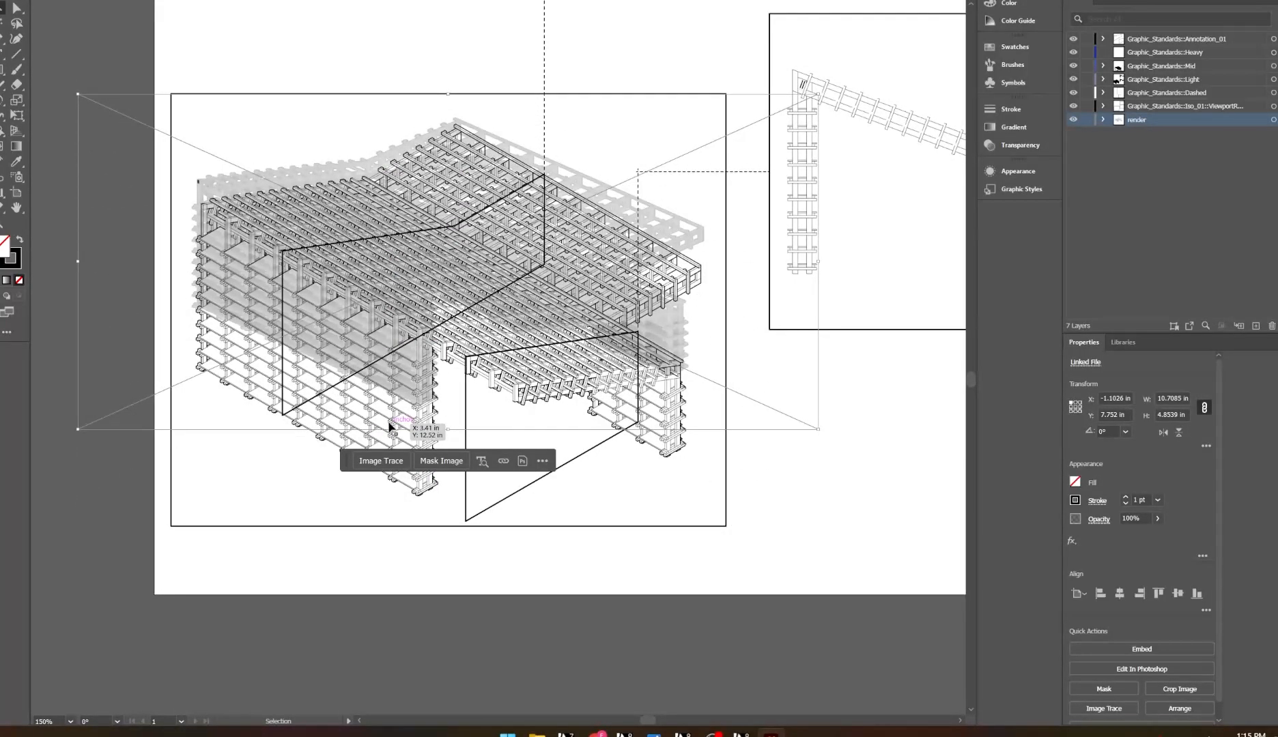
click(599, 506)
key(a)
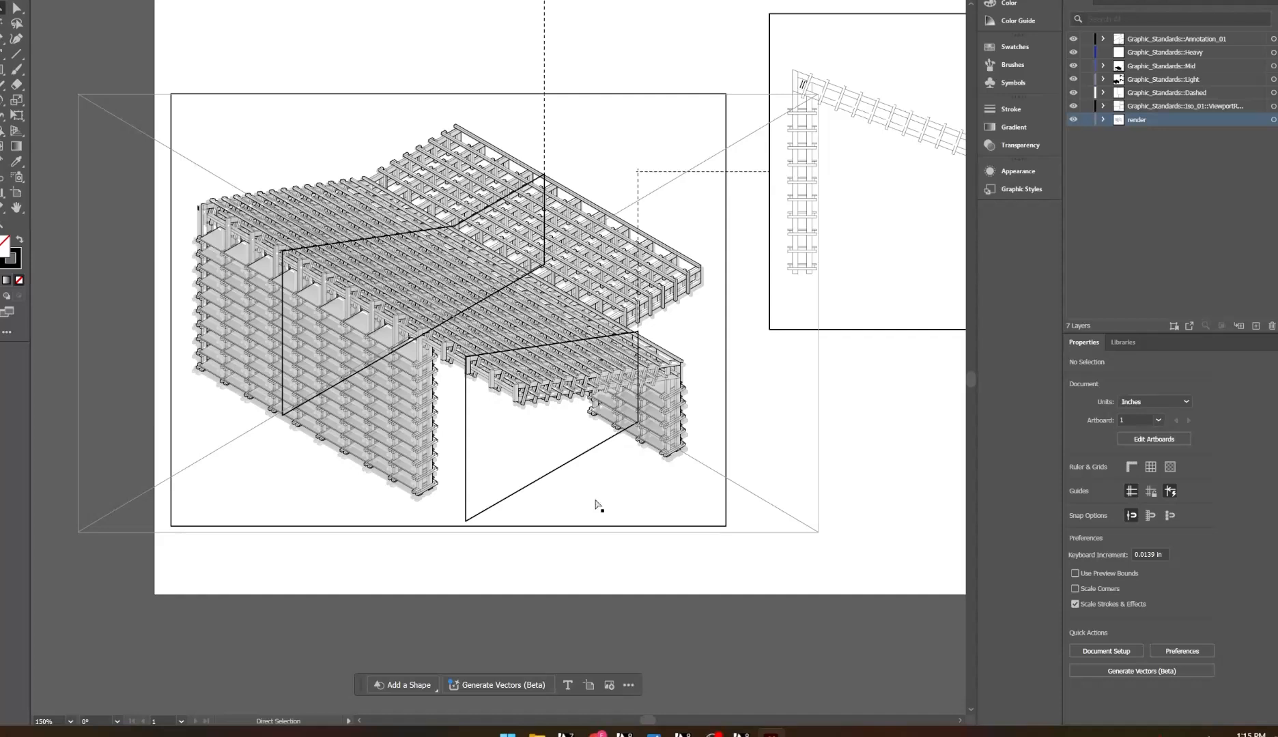
click(598, 506)
key(v)
alt+scroll(478, 430, down, 3)
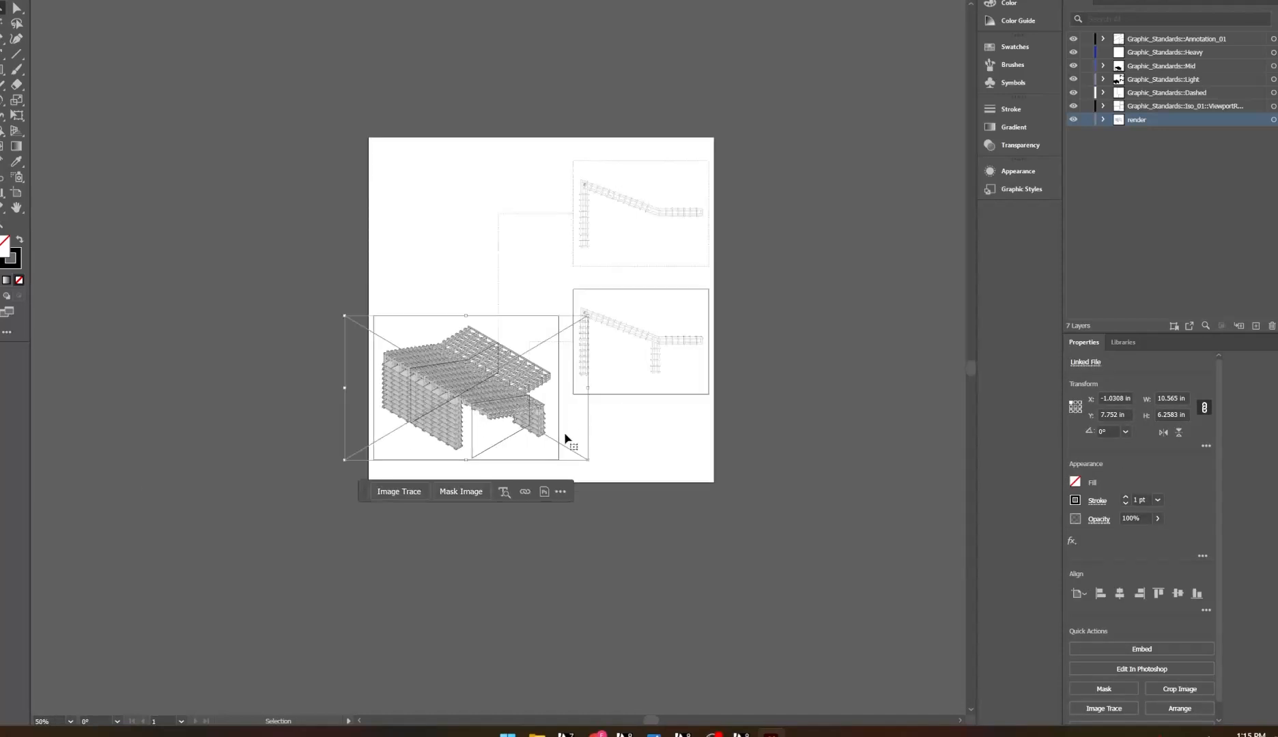
click(662, 471)
Switch to Rhino and select the two 2D line drawings of the block model
mouse_move(713, 734)
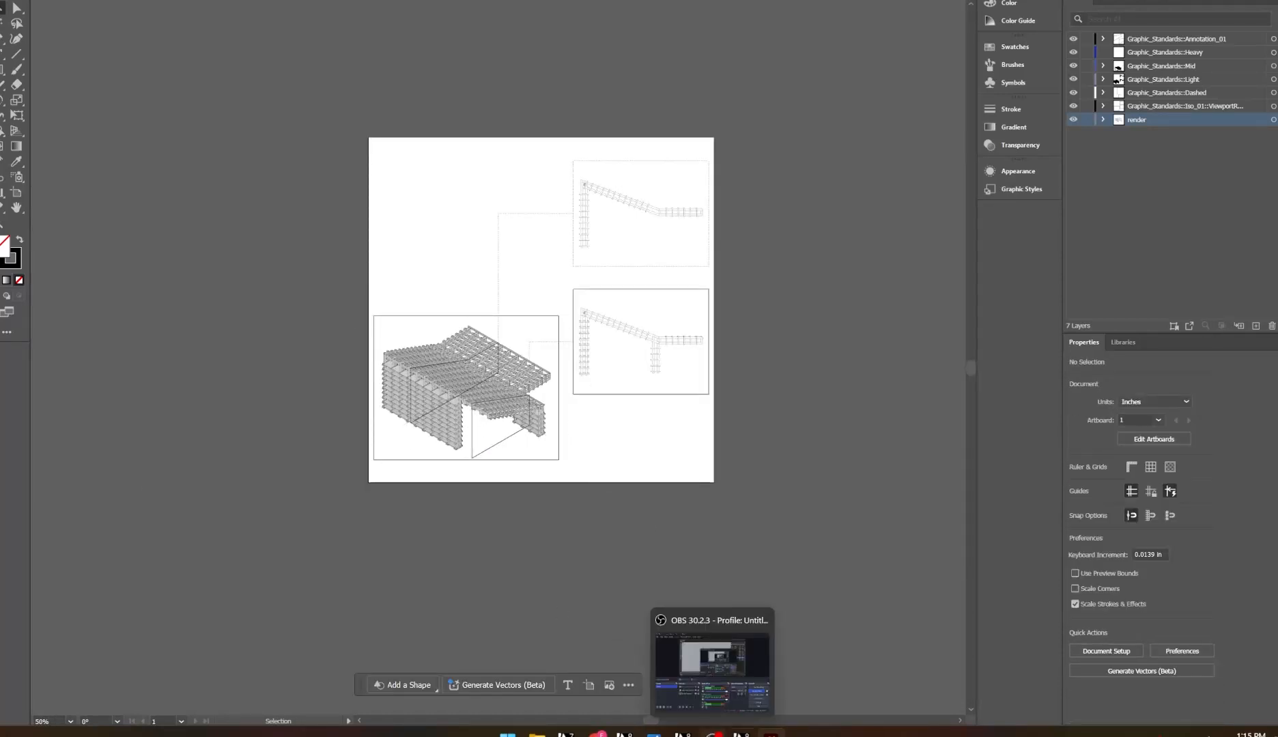
click(681, 734)
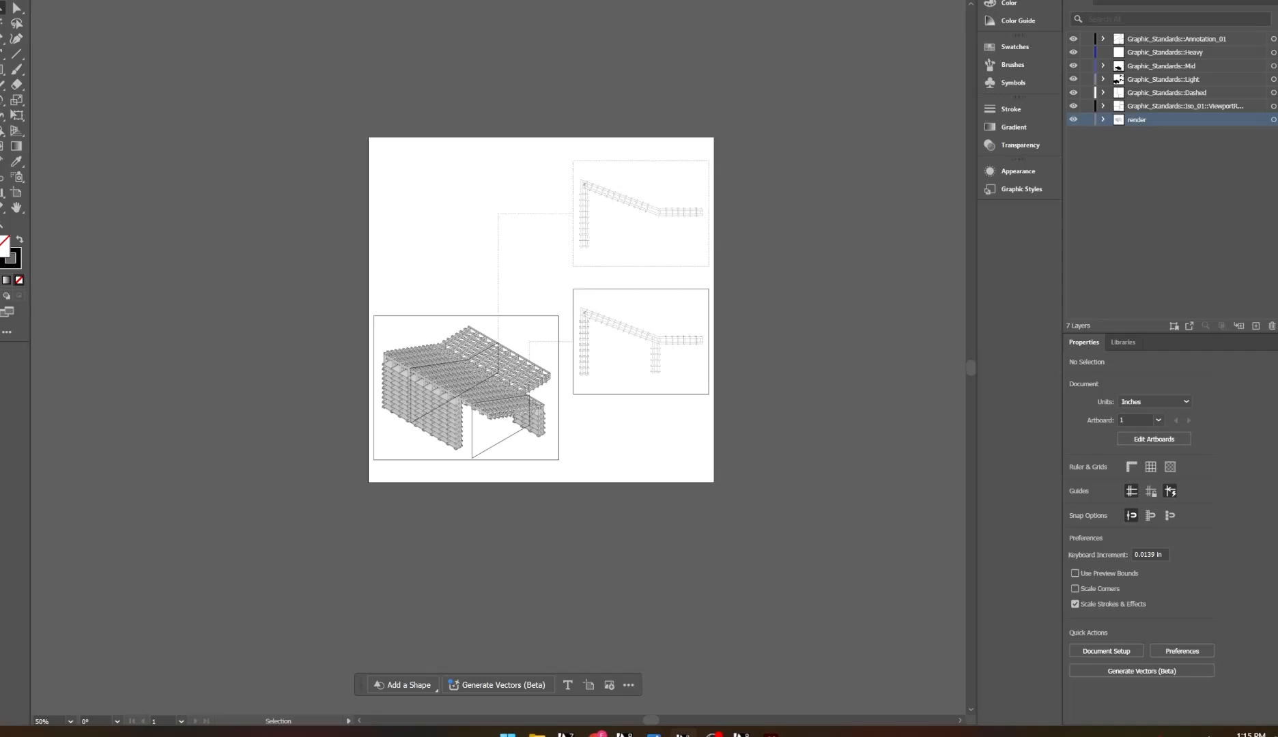
scroll(542, 431, down, 10)
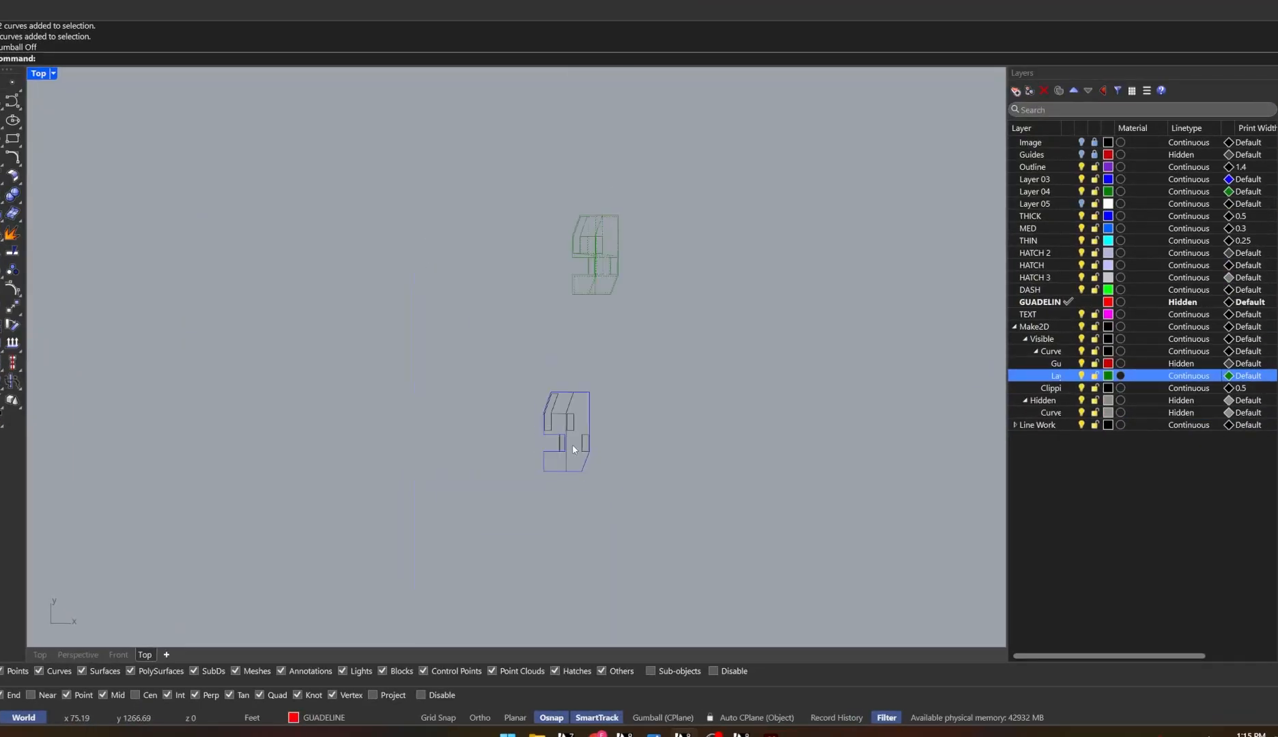
drag(652, 357, 478, 464)
scroll(435, 428, down, 6)
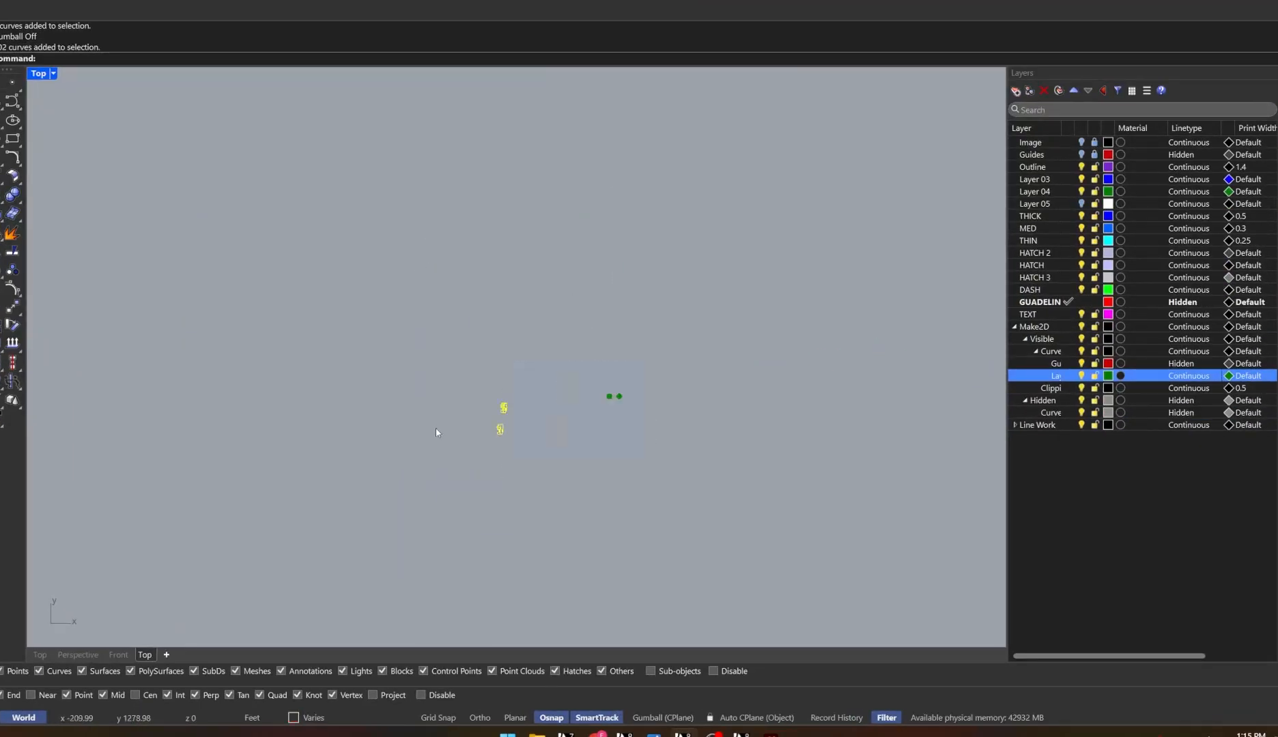
scroll(570, 434, up, 10)
click(417, 434)
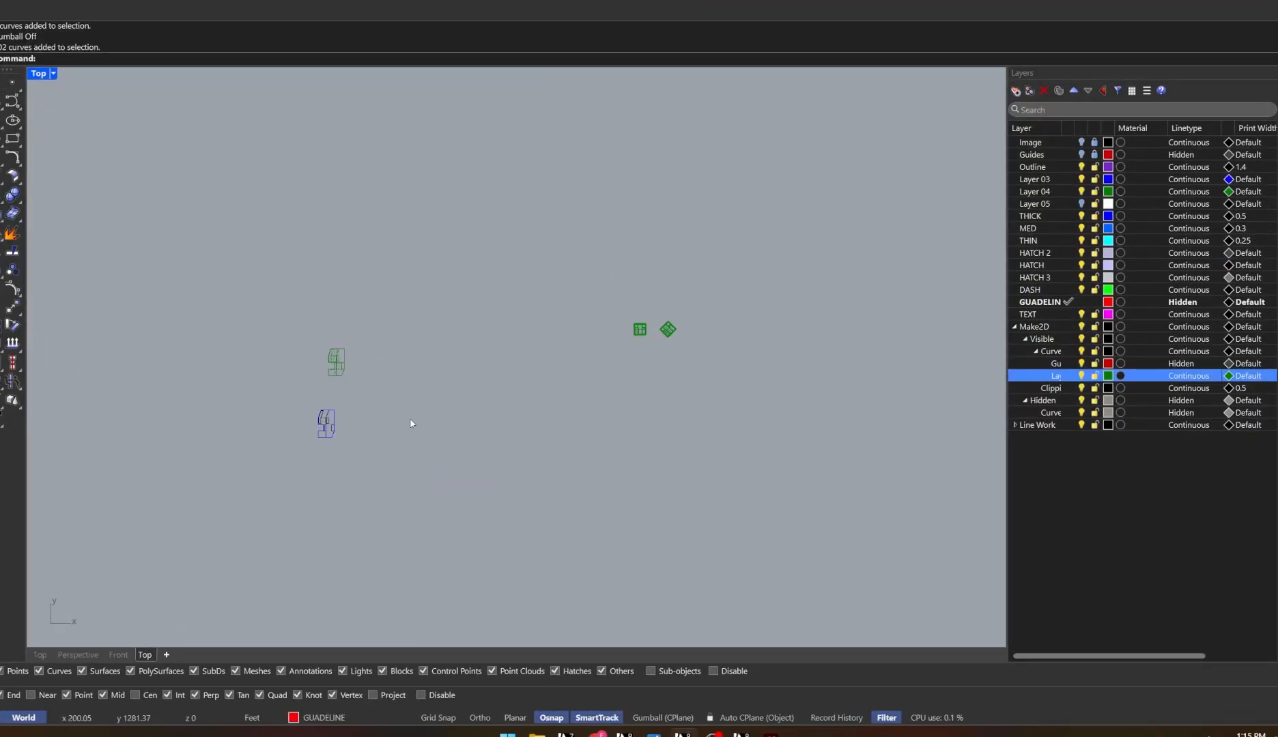
text(zs)
key(space)
drag(391, 378, 283, 465)
scroll(281, 450, up, 4)
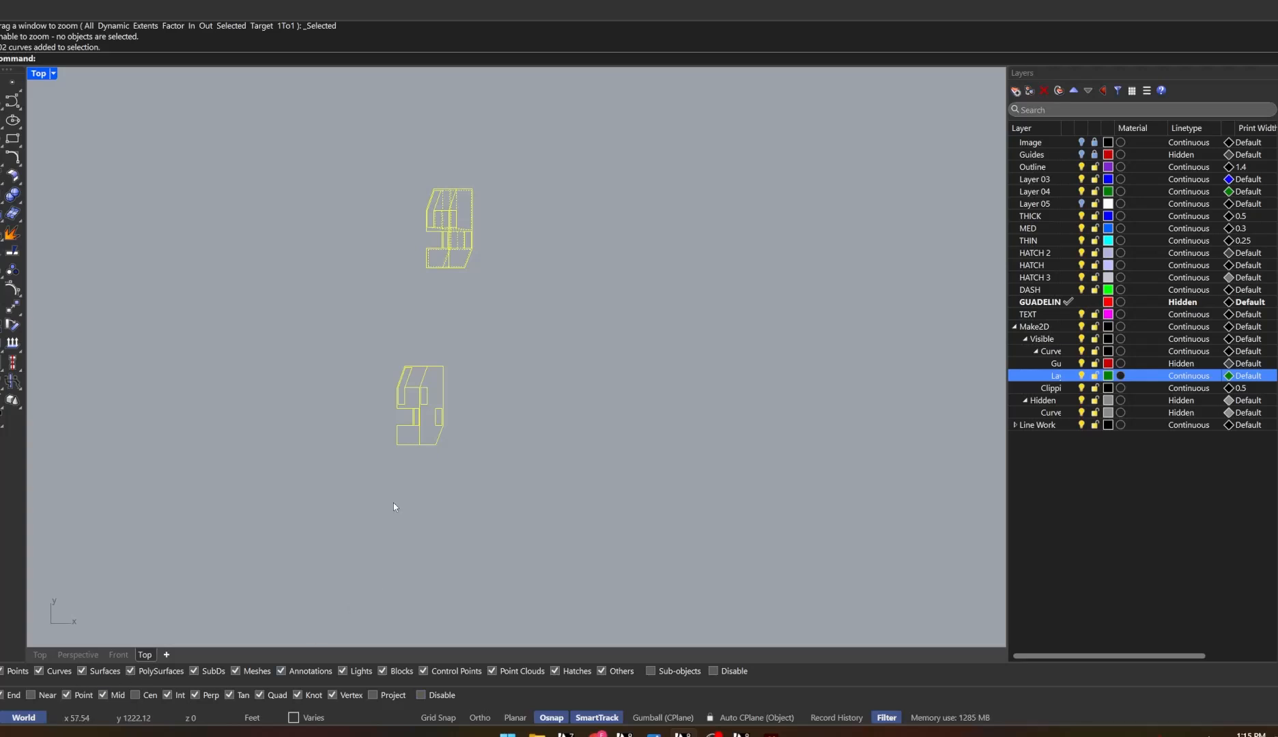
text(osnap)
key(Return)
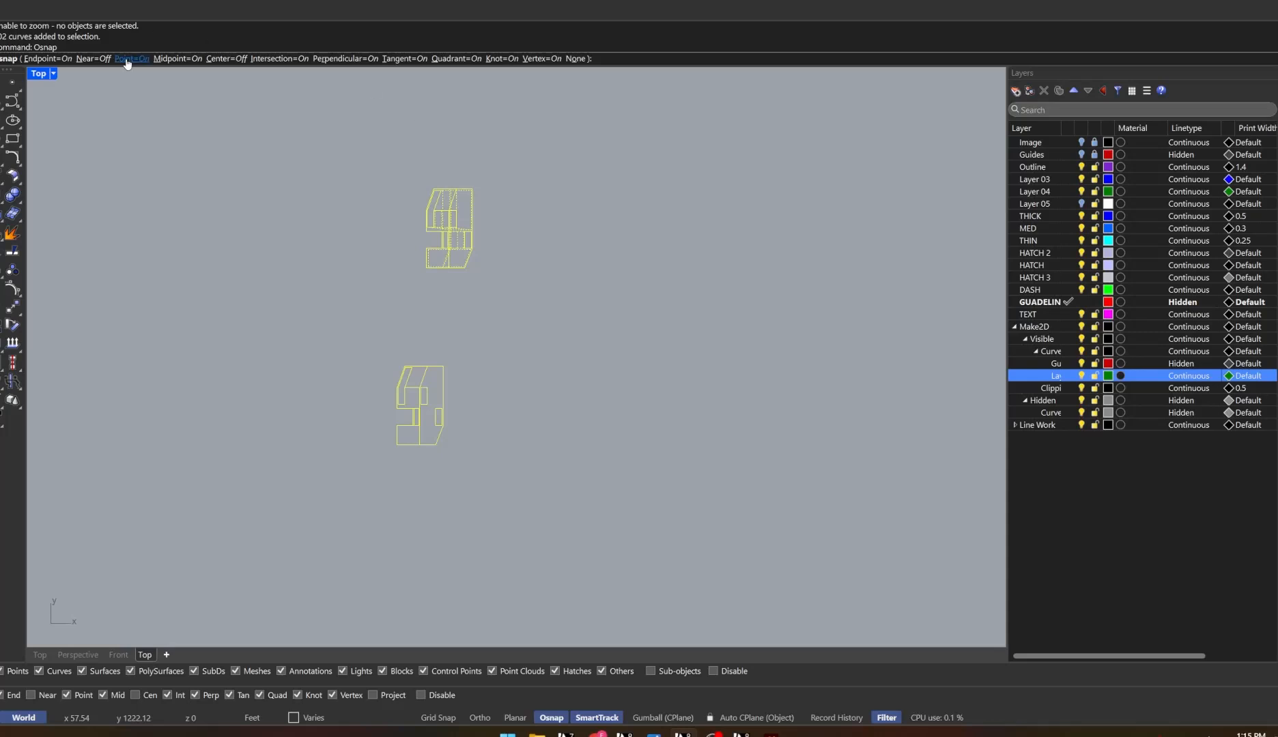
key(Escape)
key(Escape)
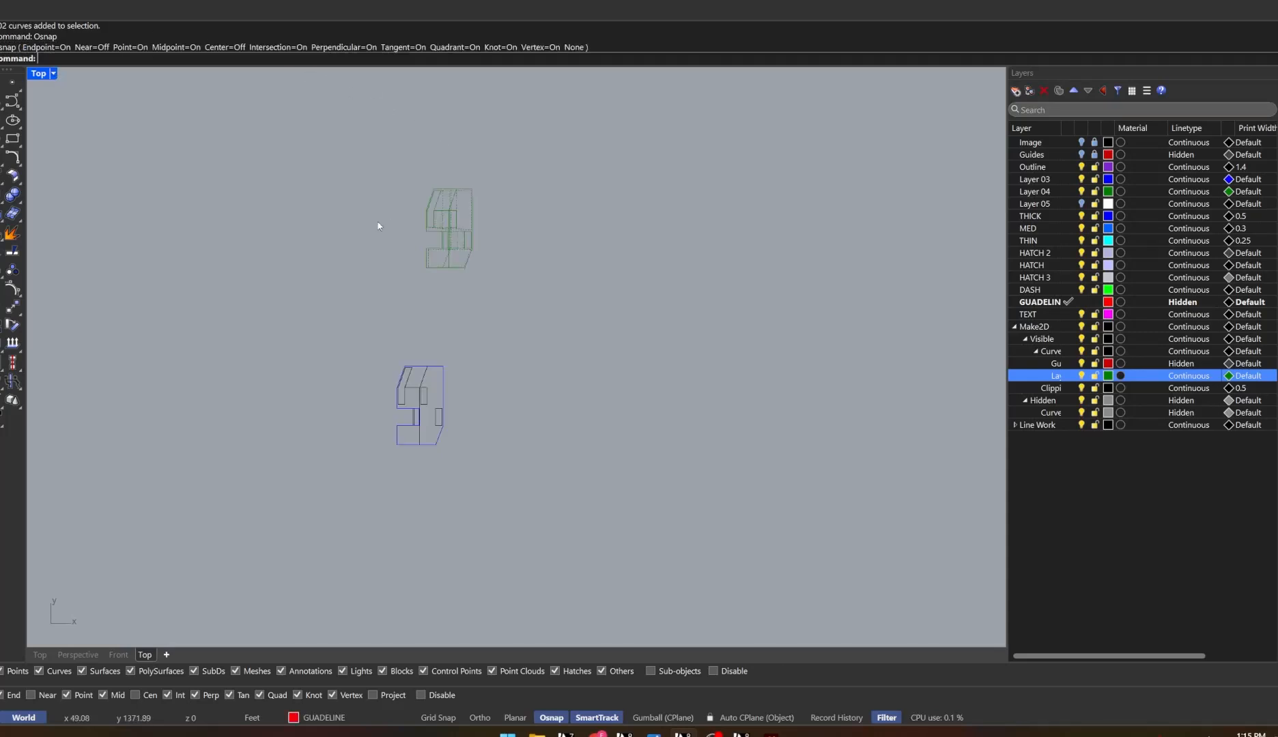
Turn the Gumball on
text(Glumball)
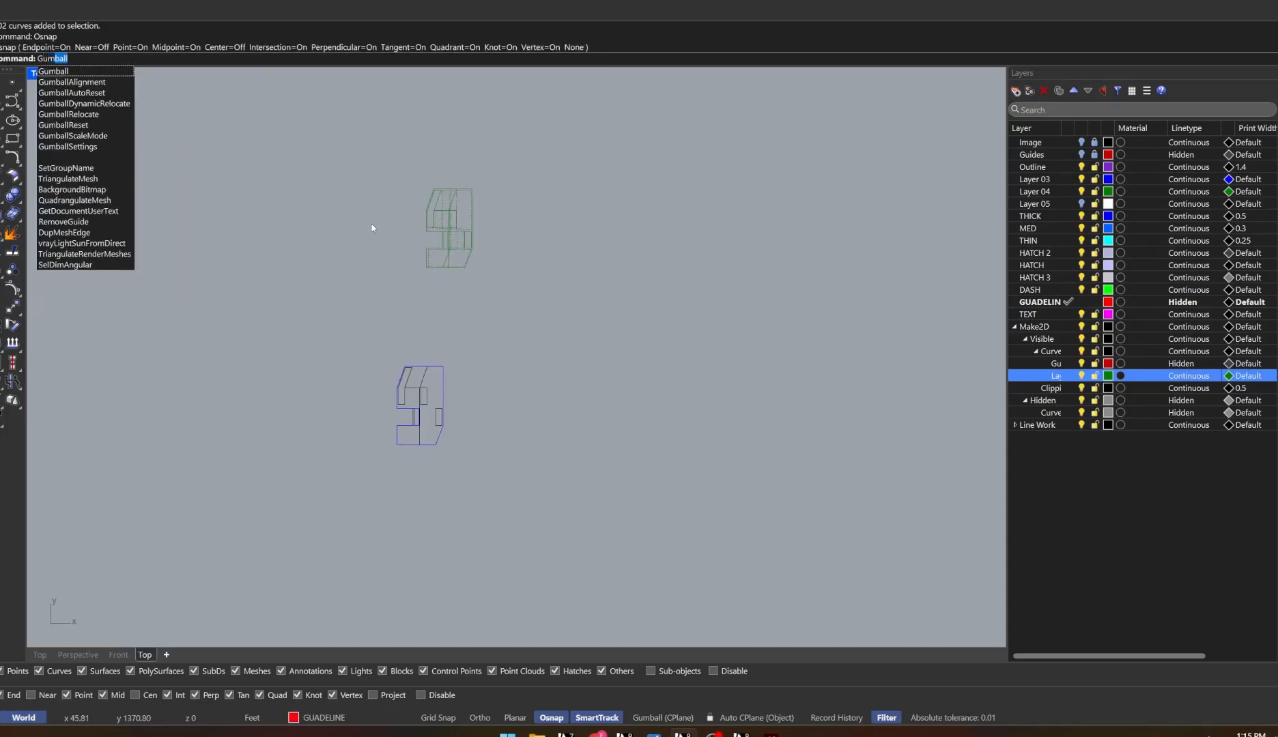
key(Return)
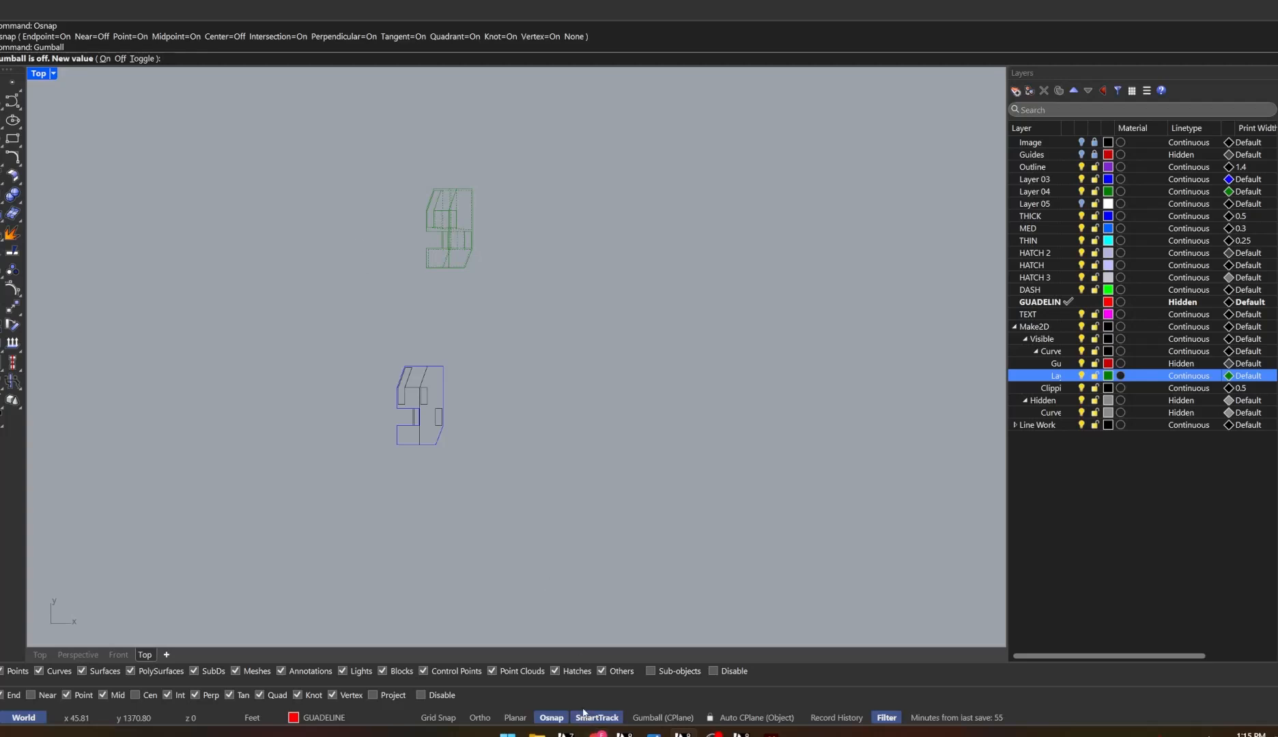
click(105, 59)
Move the two 2D drawings to the other side of the two 3D models and place them closer together
drag(499, 163, 305, 537)
scroll(266, 379, down, 5)
drag(358, 363, 630, 238)
scroll(628, 333, up, 5)
click(712, 276)
scroll(691, 261, up, 8)
drag(659, 291, 425, 573)
drag(526, 488, 413, 247)
click(653, 400)
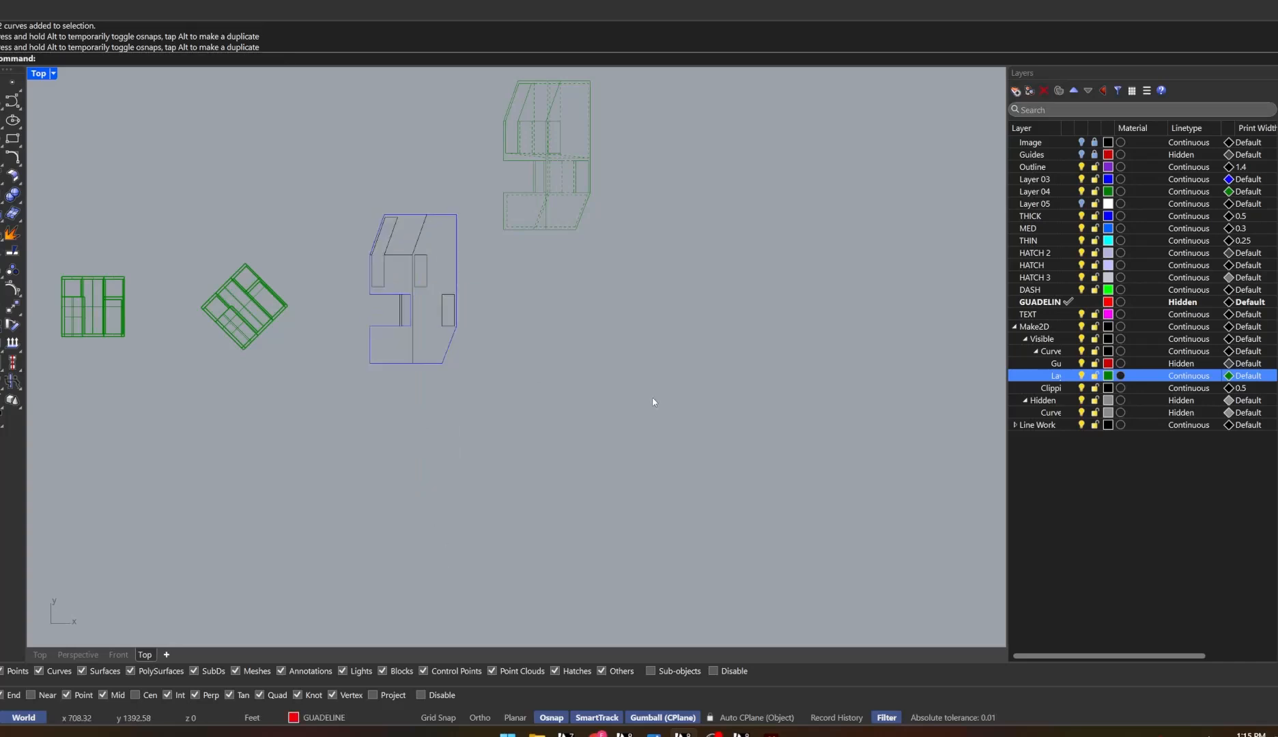
Select the rotated 3D model and turn the view to show it from the front
scroll(465, 306, up, 6)
scroll(530, 351, down, 8)
scroll(369, 340, up, 6)
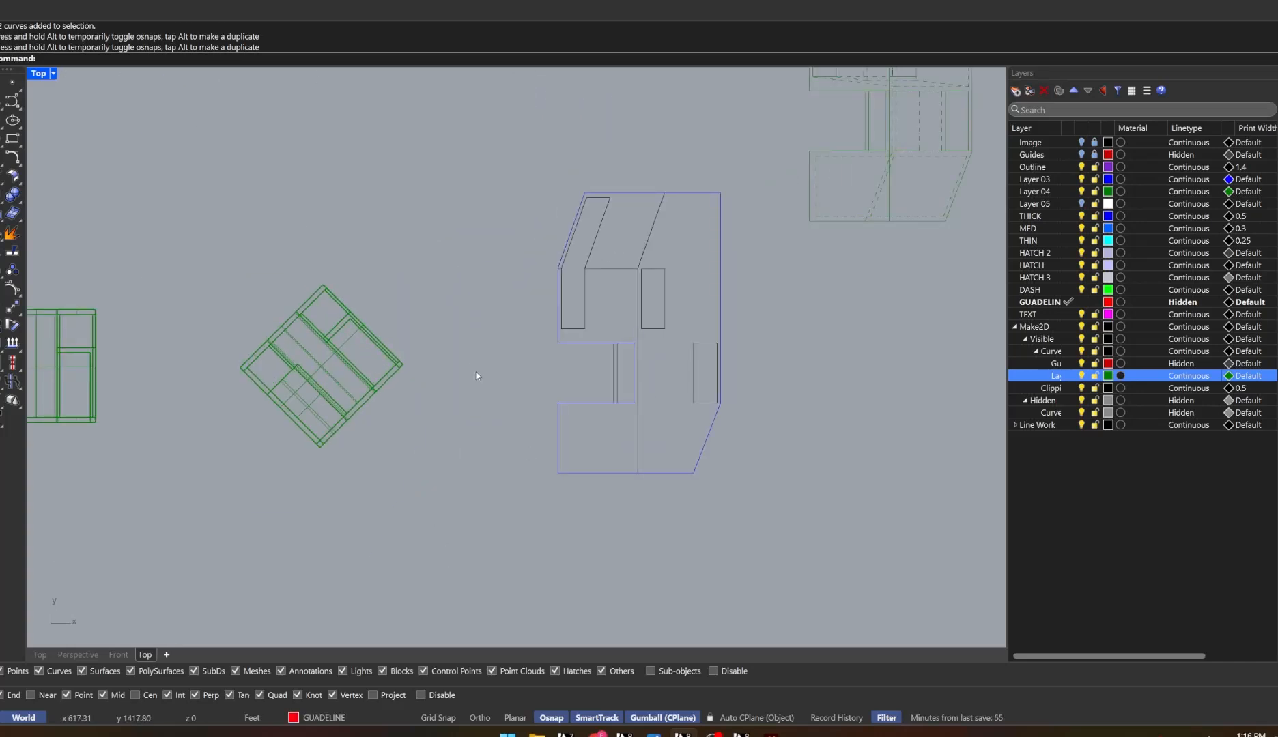
drag(436, 266, 214, 570)
scroll(308, 414, down, 6)
ctrl+shift+right_drag(313, 420, 290, 239)
scroll(290, 239, up, 8)
scroll(352, 432, down, 2)
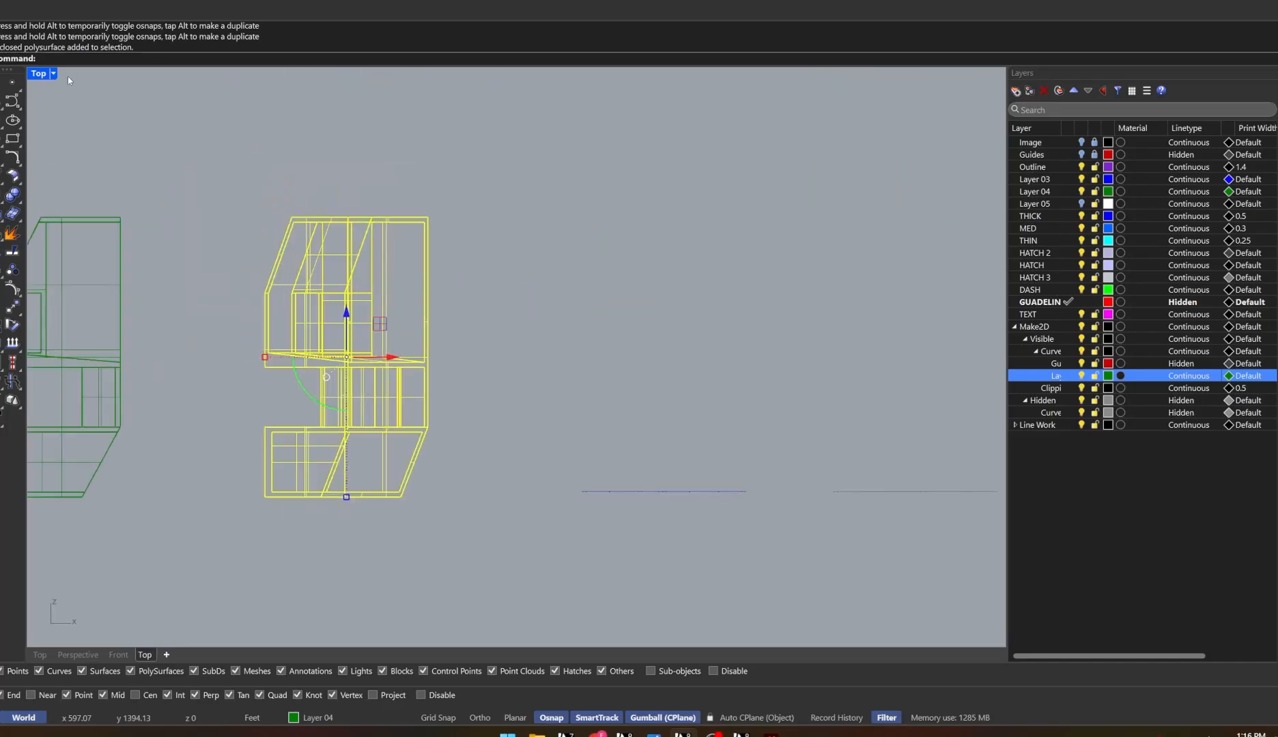
Set the viewport to Shaded display and frame the selected rotated model
click(53, 73)
click(58, 137)
text(Zs)
key(Return)
key(Escape)
scroll(656, 422, down, 4)
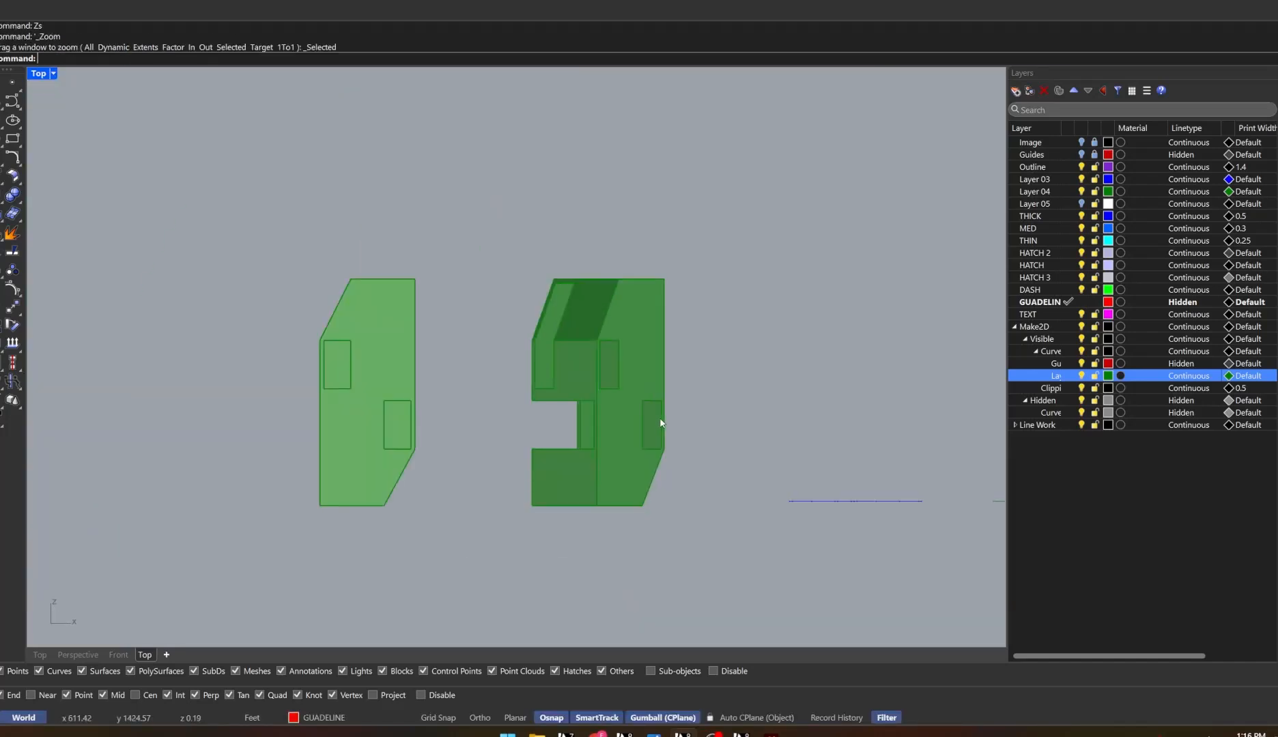
Move the unrotated model farther away from the rotated one, and zoom to the rotated model
click(392, 457)
drag(413, 391, 141, 391)
click(351, 394)
drag(747, 219, 377, 624)
text(zs)
key(Return)
key(Escape)
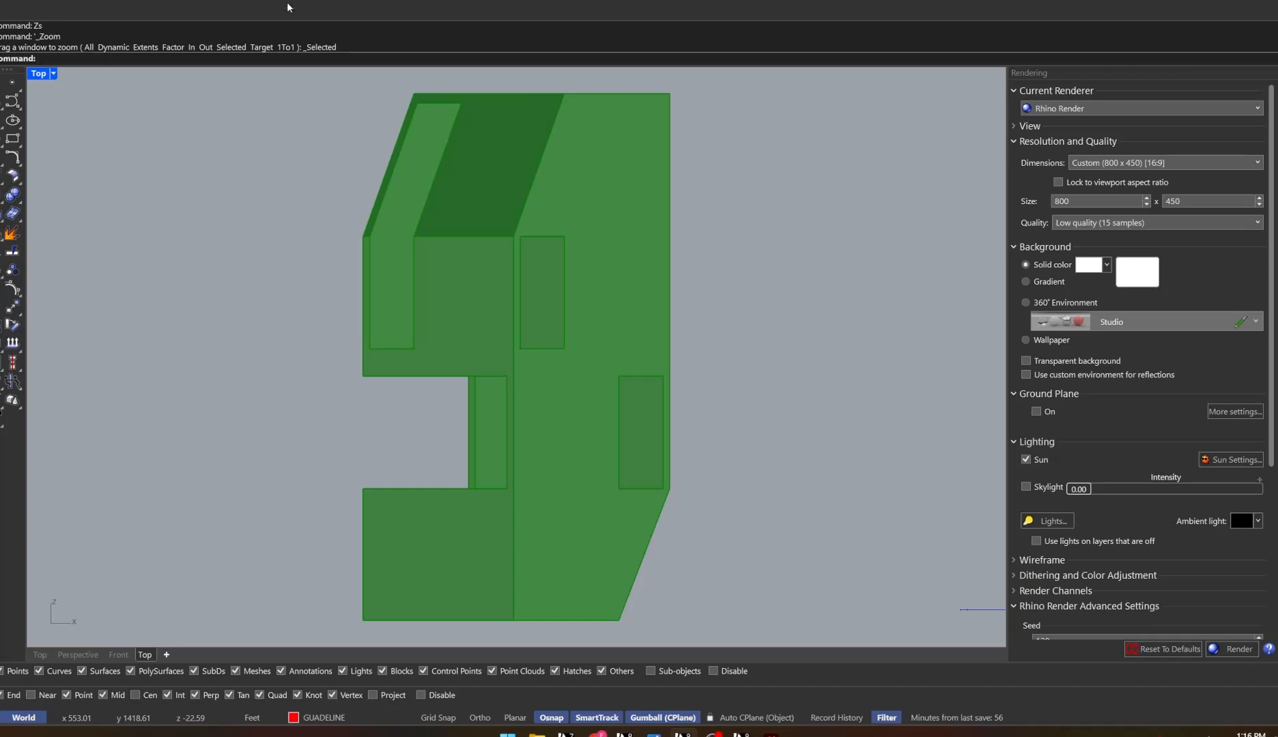
click(403, 0)
mouse_move(430, 0)
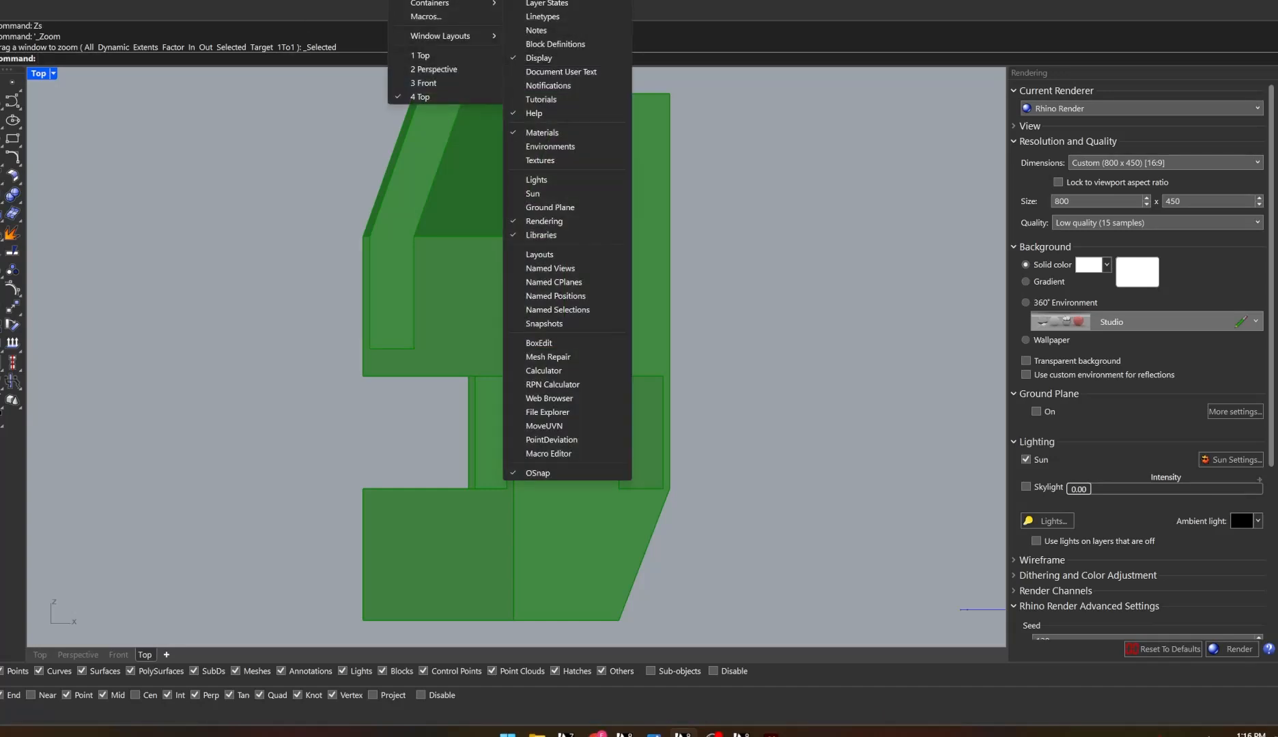
click(430, 1)
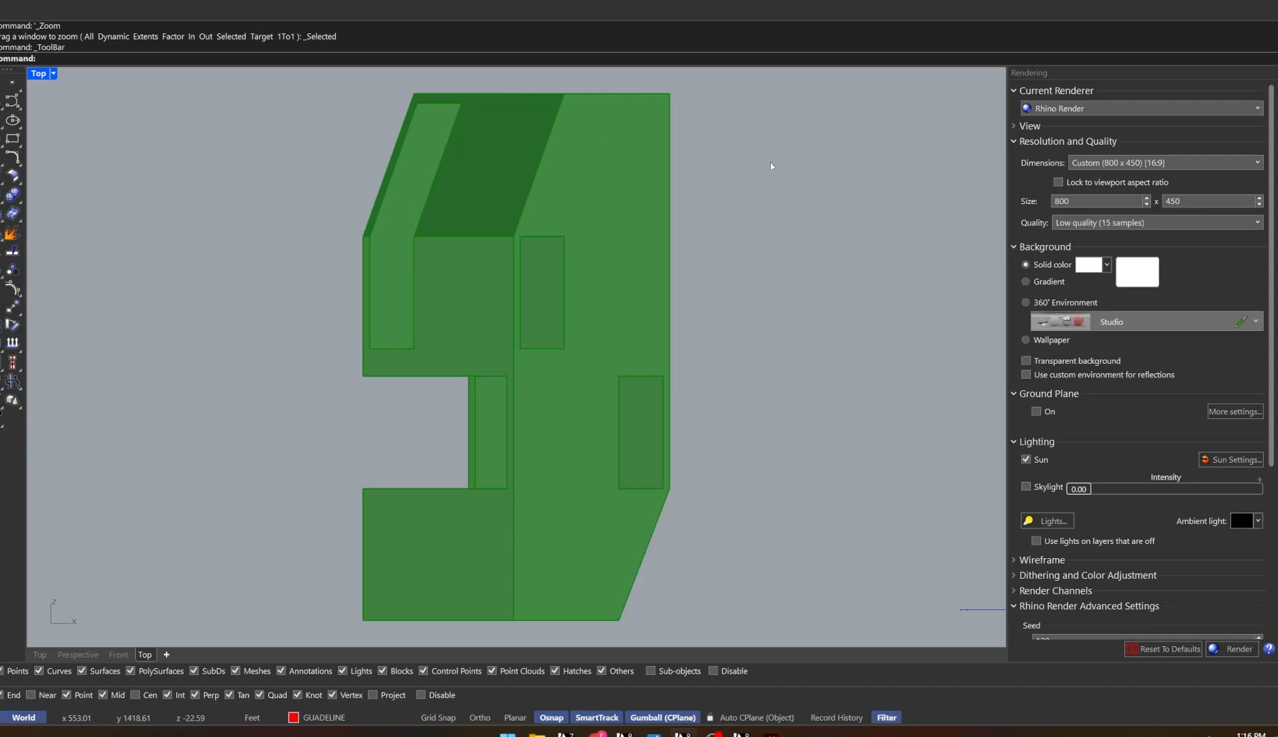
Run a test Render of the rotated model, view the result and close the render window
text(Render)
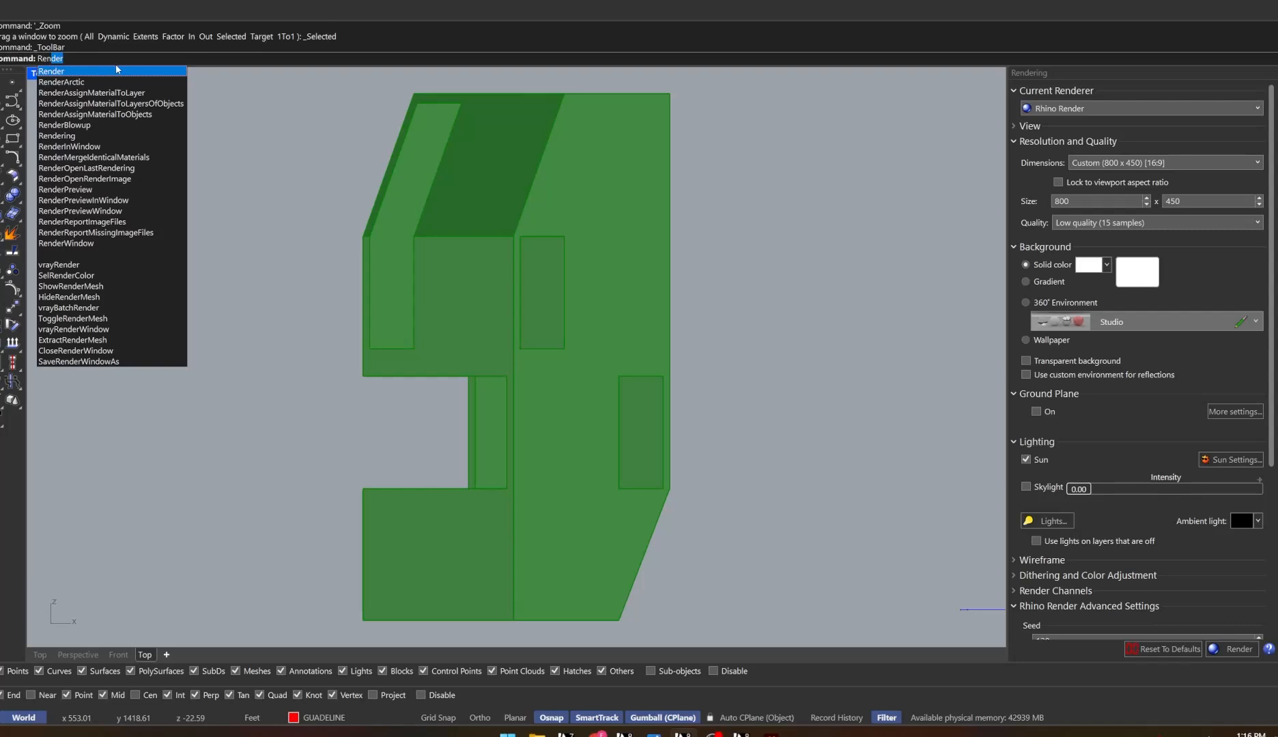
click(119, 70)
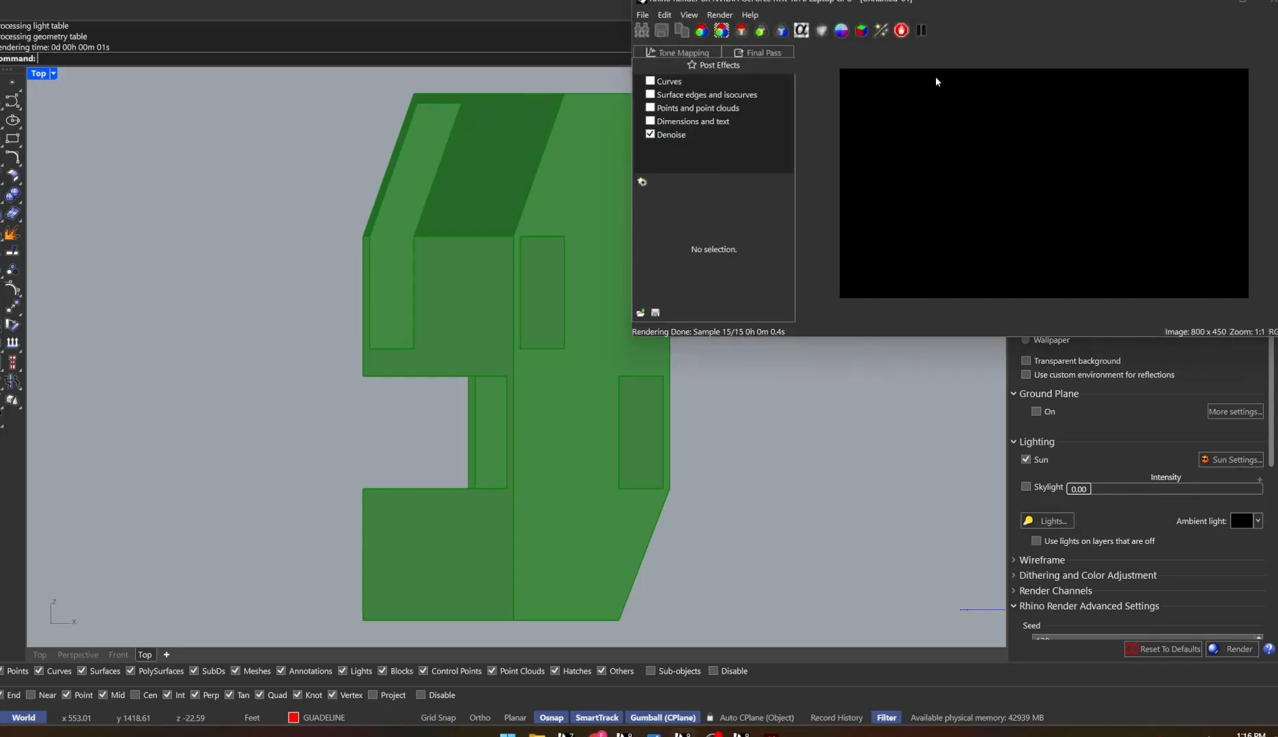
drag(1024, 6, 405, 93)
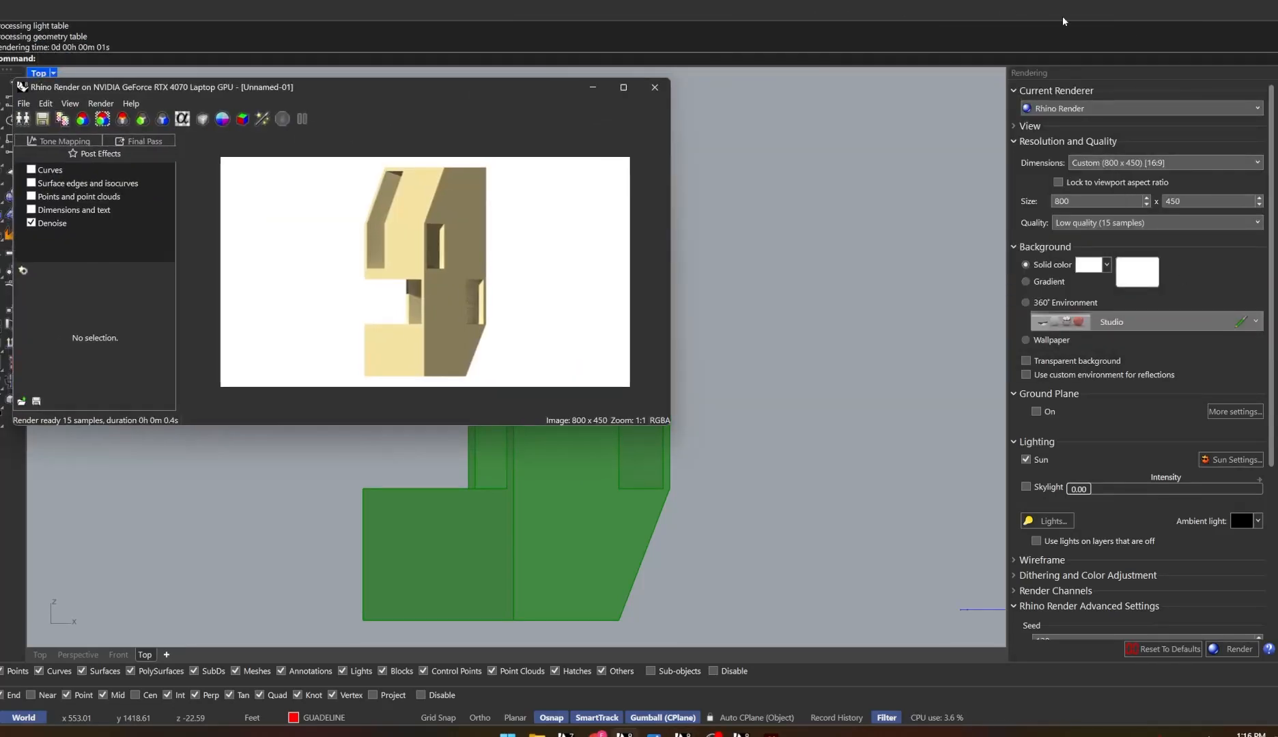
click(655, 88)
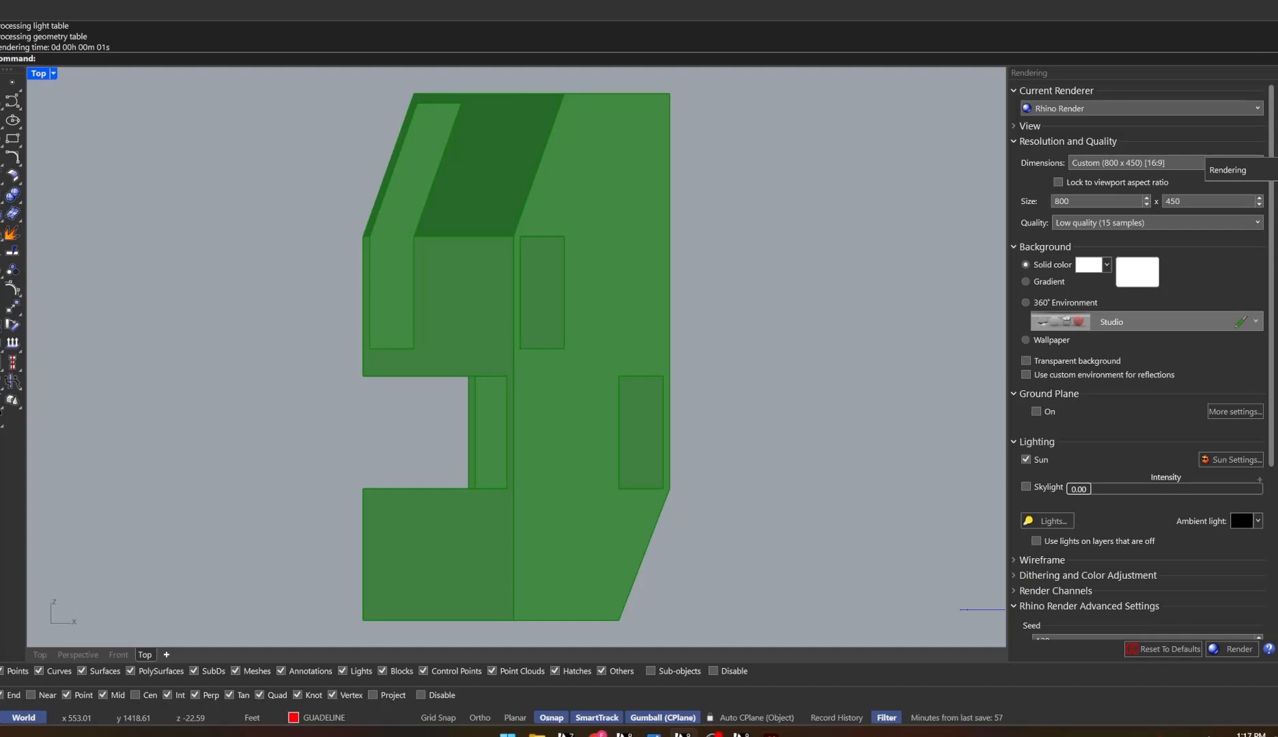
Change the current renderer to Legacy Rhino Render and zoom to the selected rotated model
click(1156, 108)
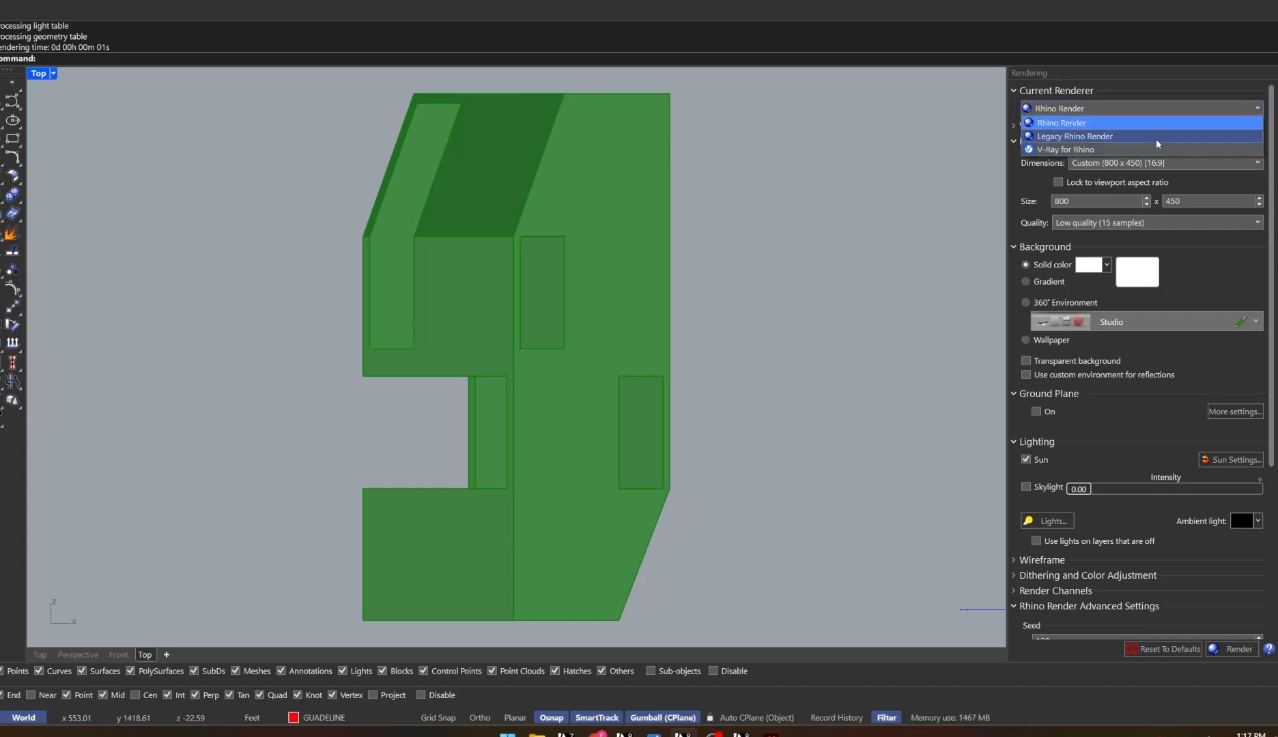
click(1156, 136)
scroll(546, 341, down, 3)
drag(764, 164, 400, 554)
text(Zs)
key(Return)
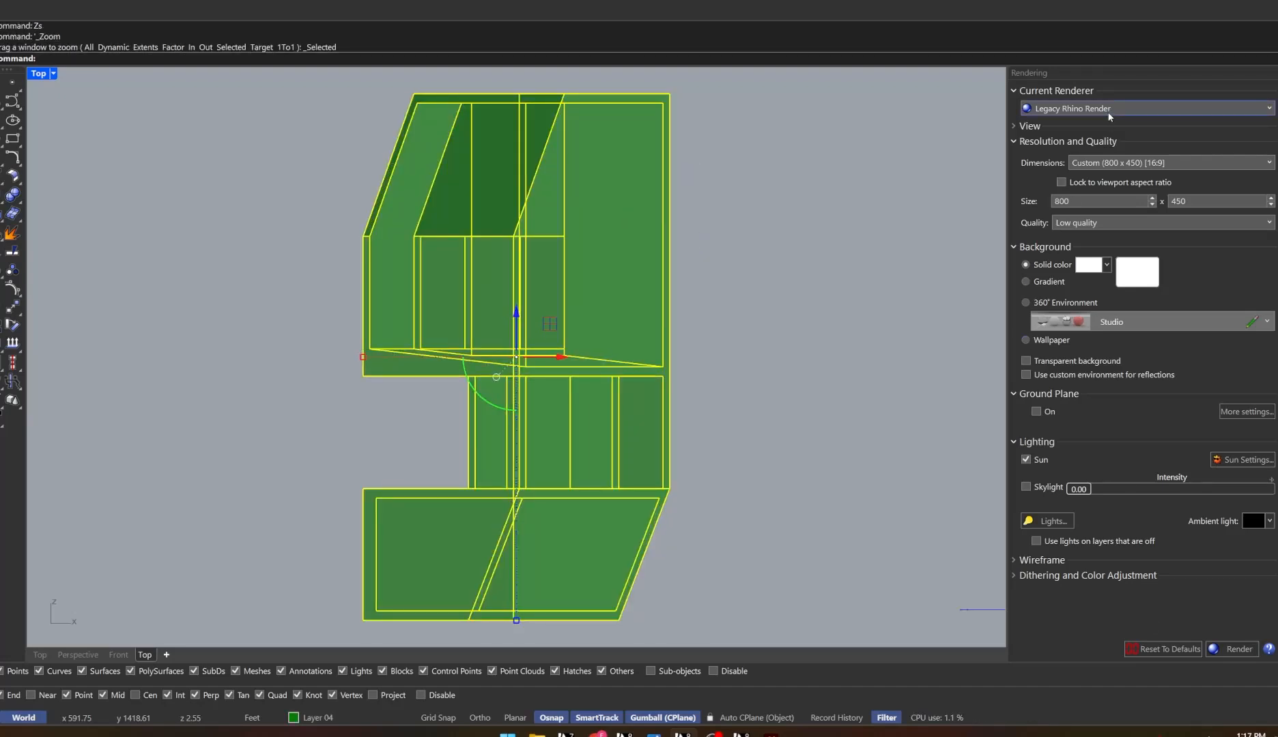
Set the render dimensions to 1920 x 1080 Full HD and the quality to Draft quality
click(1120, 162)
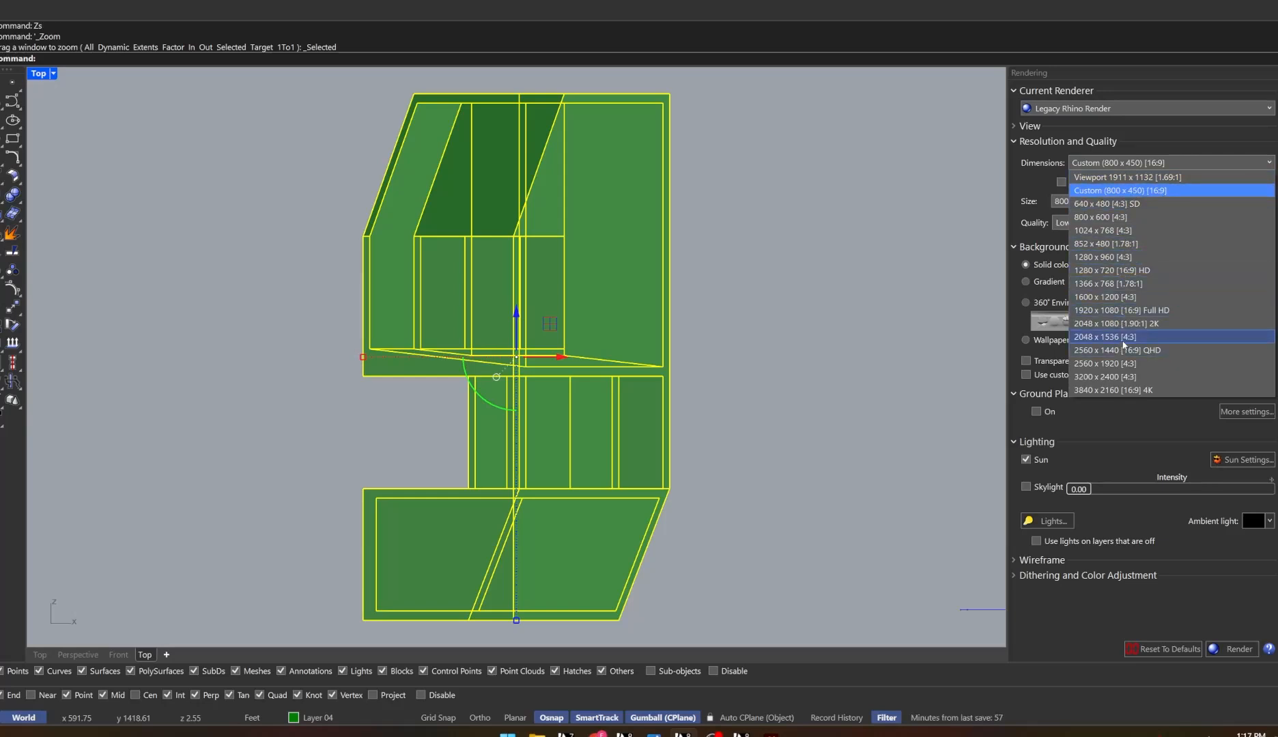
click(1107, 310)
click(1134, 222)
click(1088, 265)
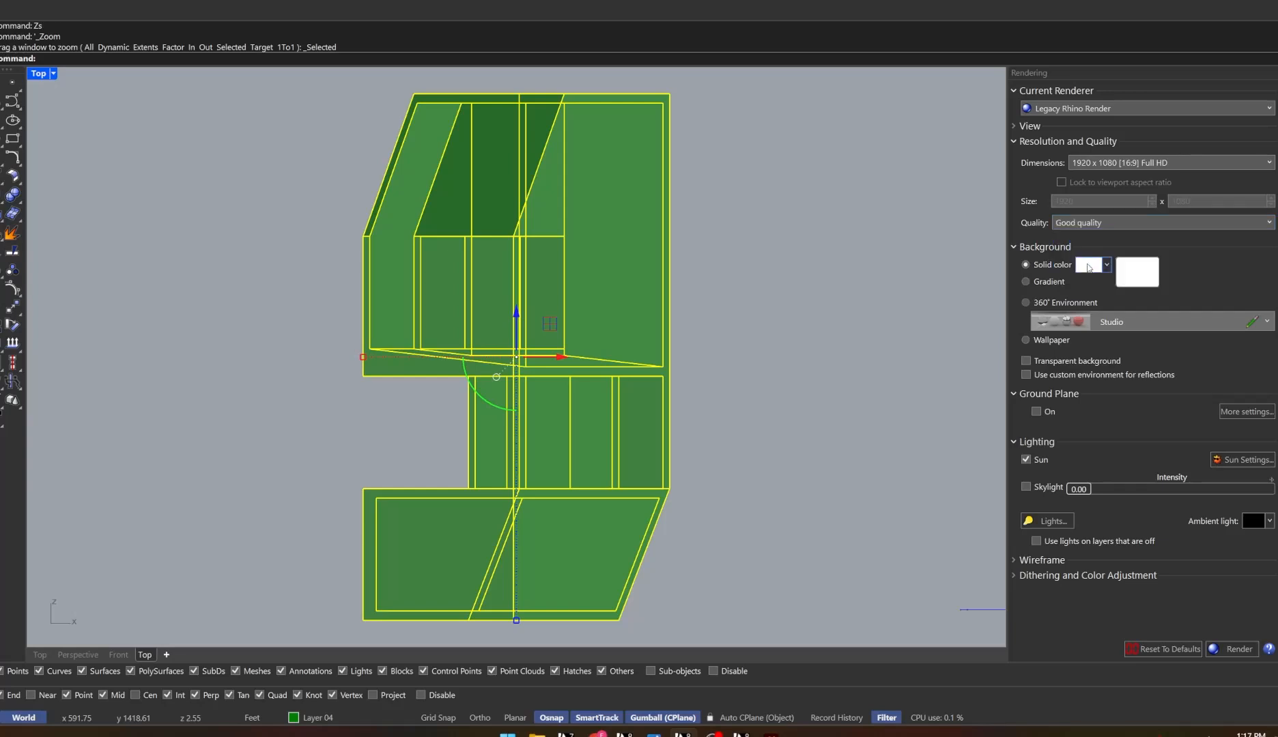
click(1079, 226)
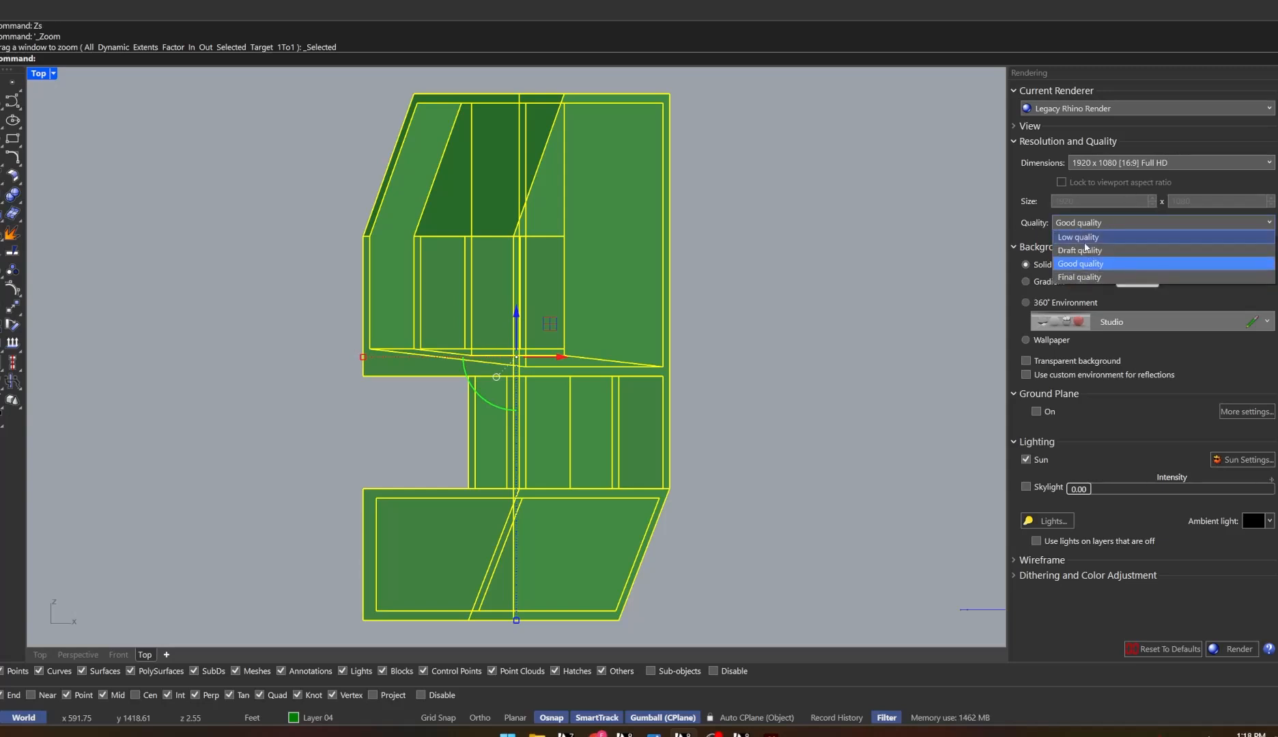
click(1084, 239)
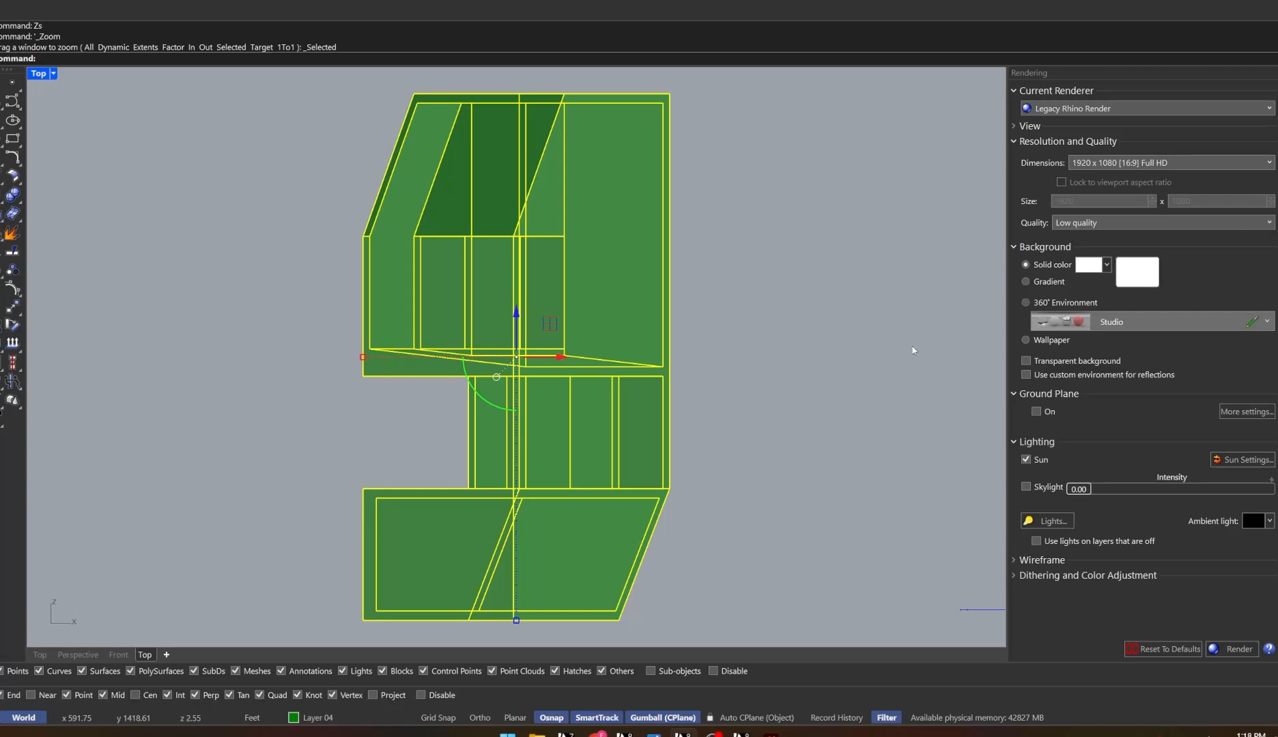
click(1091, 228)
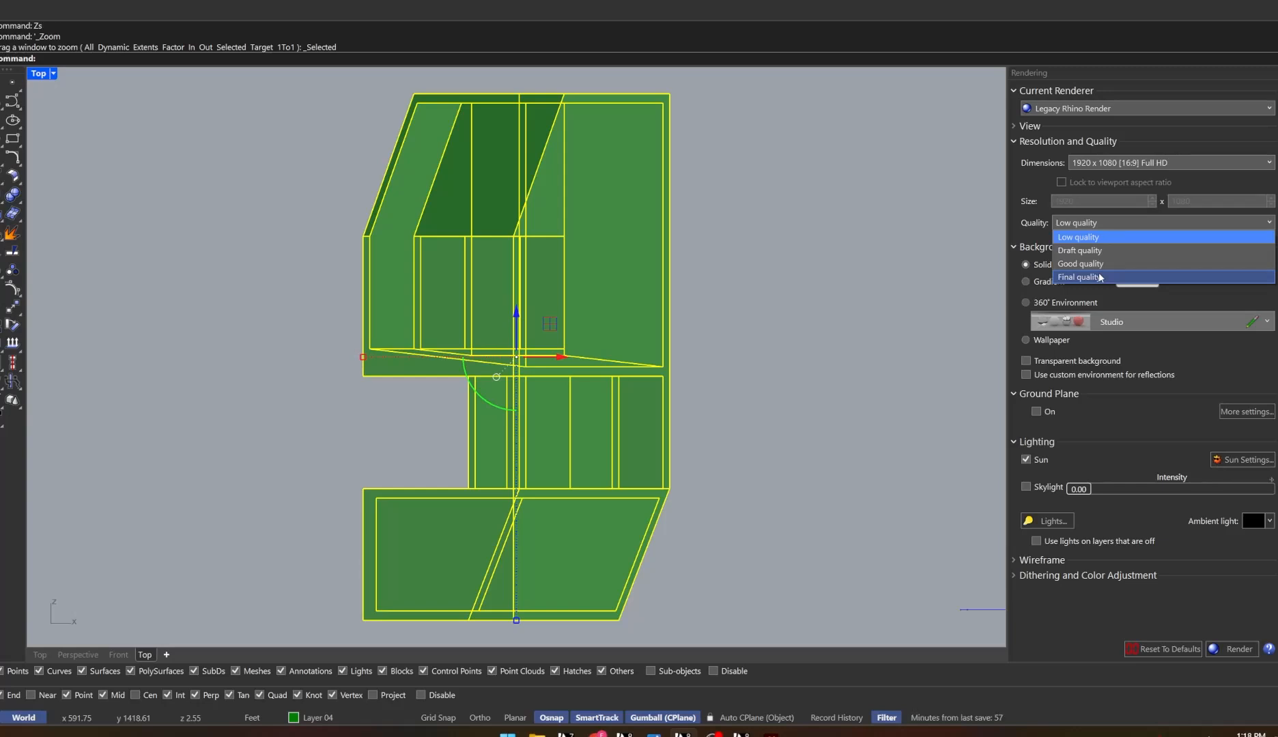
click(1094, 251)
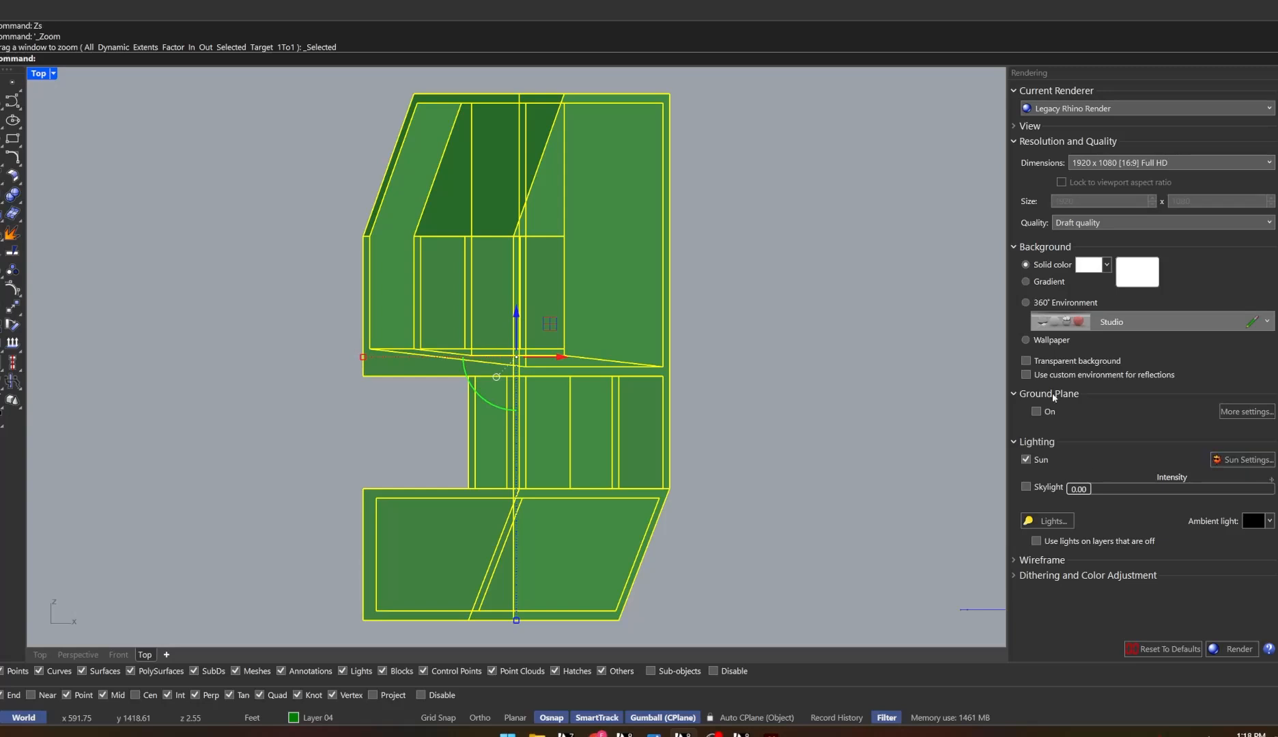
Set the viewport display mode to Rendered
click(53, 74)
click(67, 150)
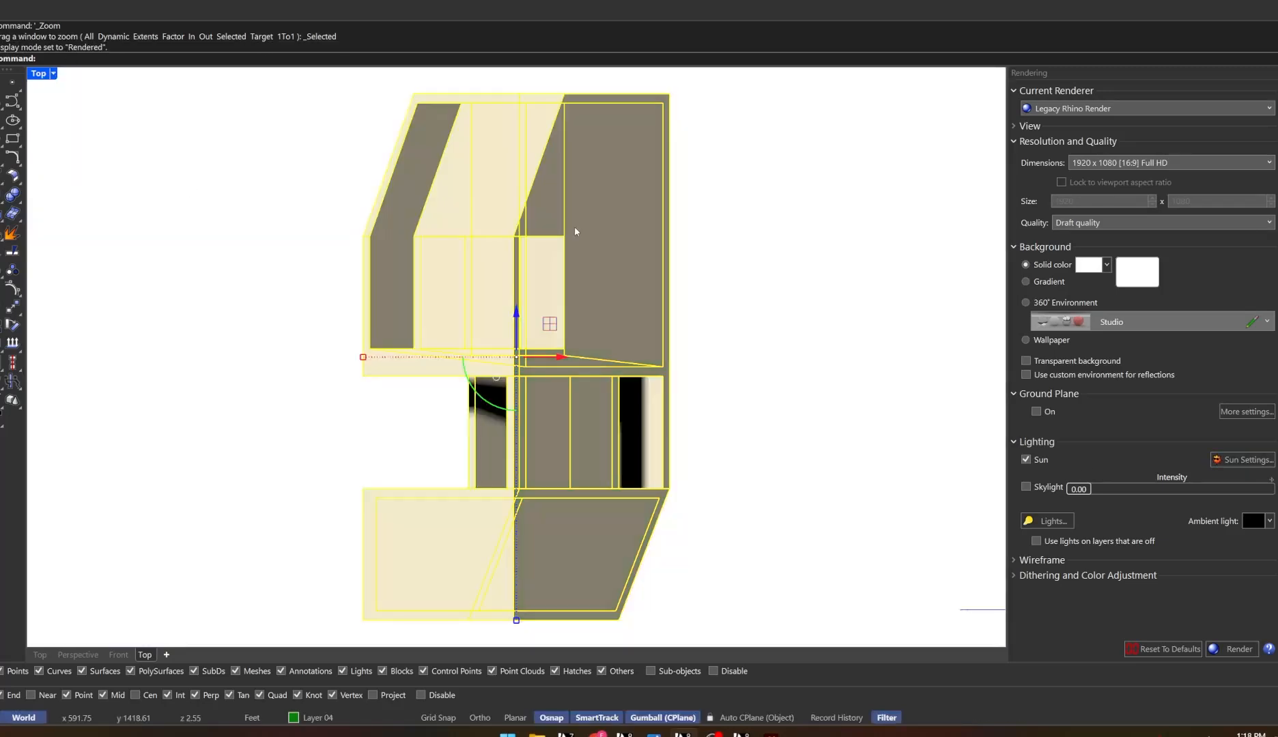
Reposition the manually controlled sun to azimuth 172.6° and altitude 54.3°
click(222, 171)
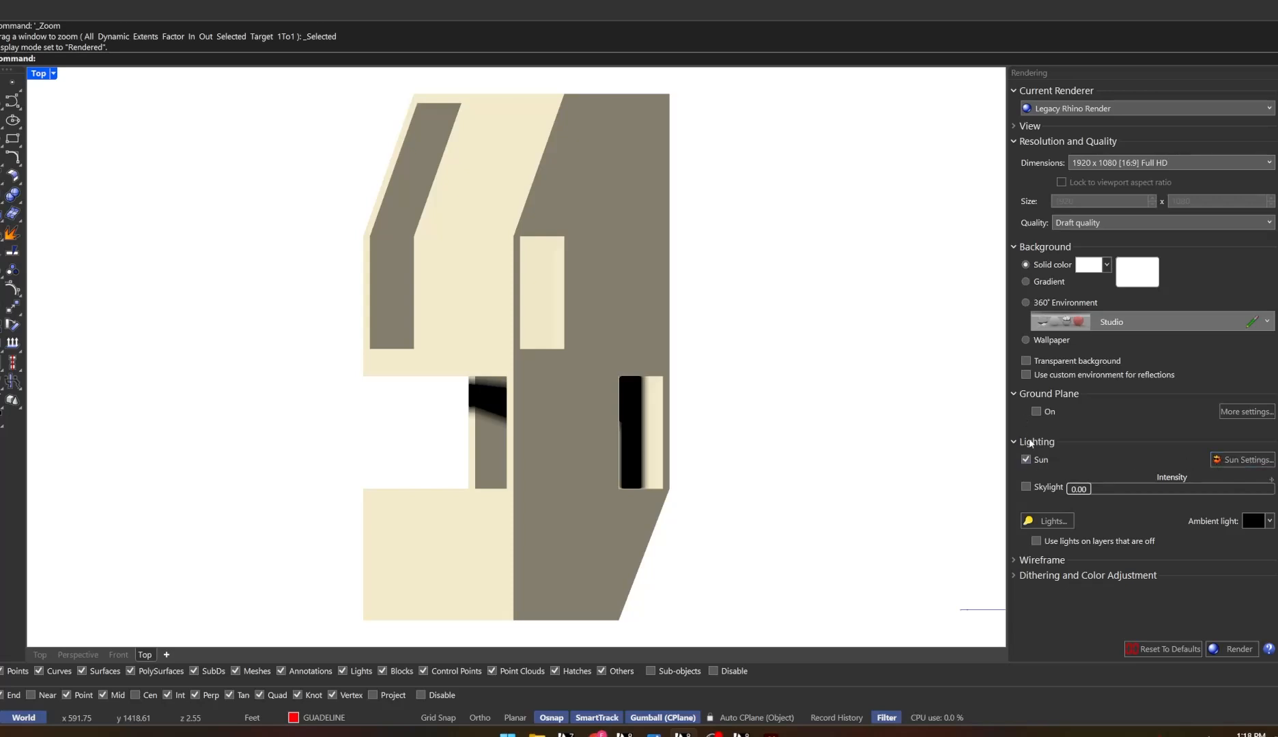
click(1242, 459)
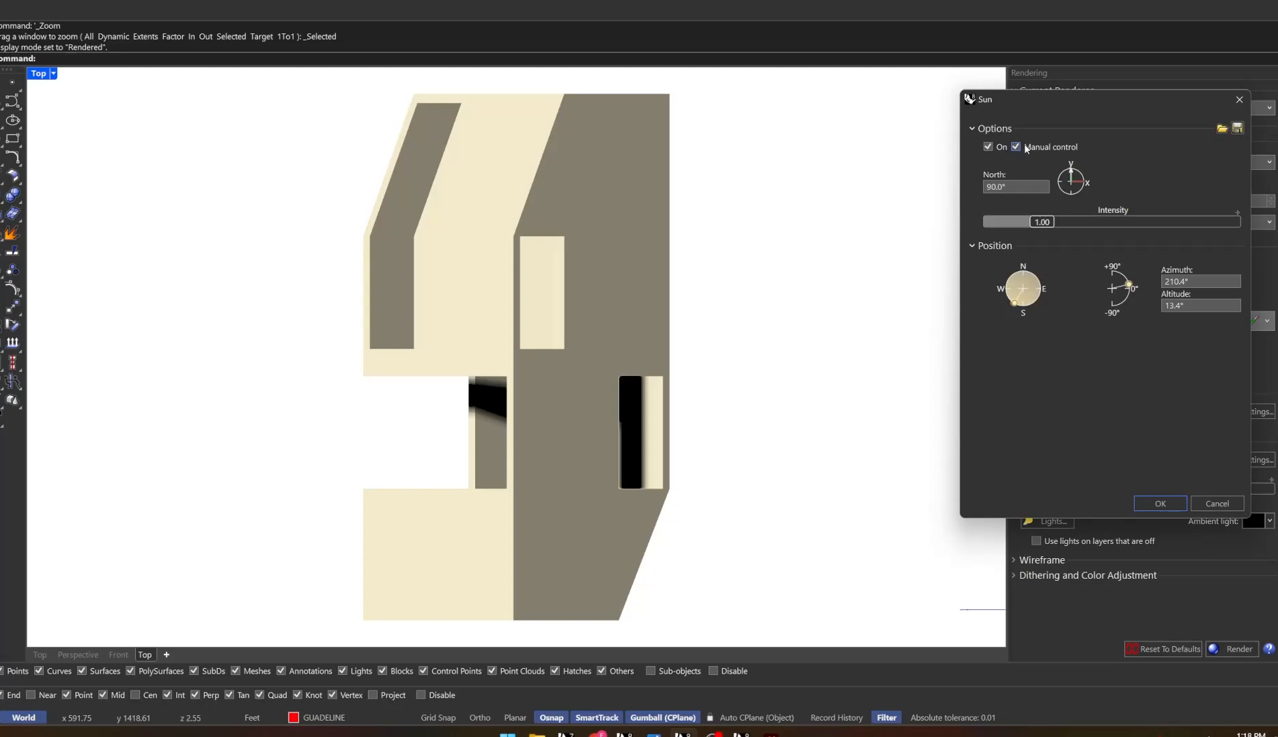
mouse_move(1015, 303)
mouse_down()
mouse_move(1046, 306)
mouse_move(1004, 299)
mouse_move(1041, 280)
mouse_move(1028, 314)
mouse_up()
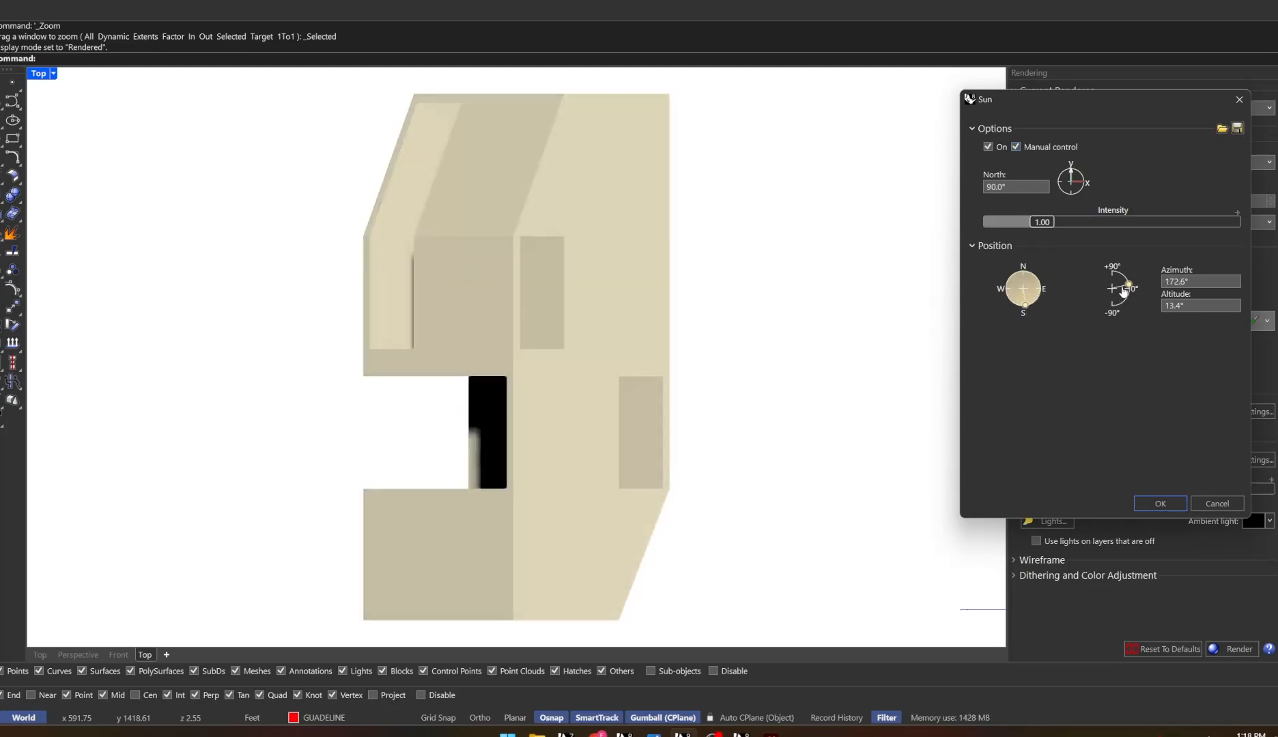
drag(1128, 285, 1127, 283)
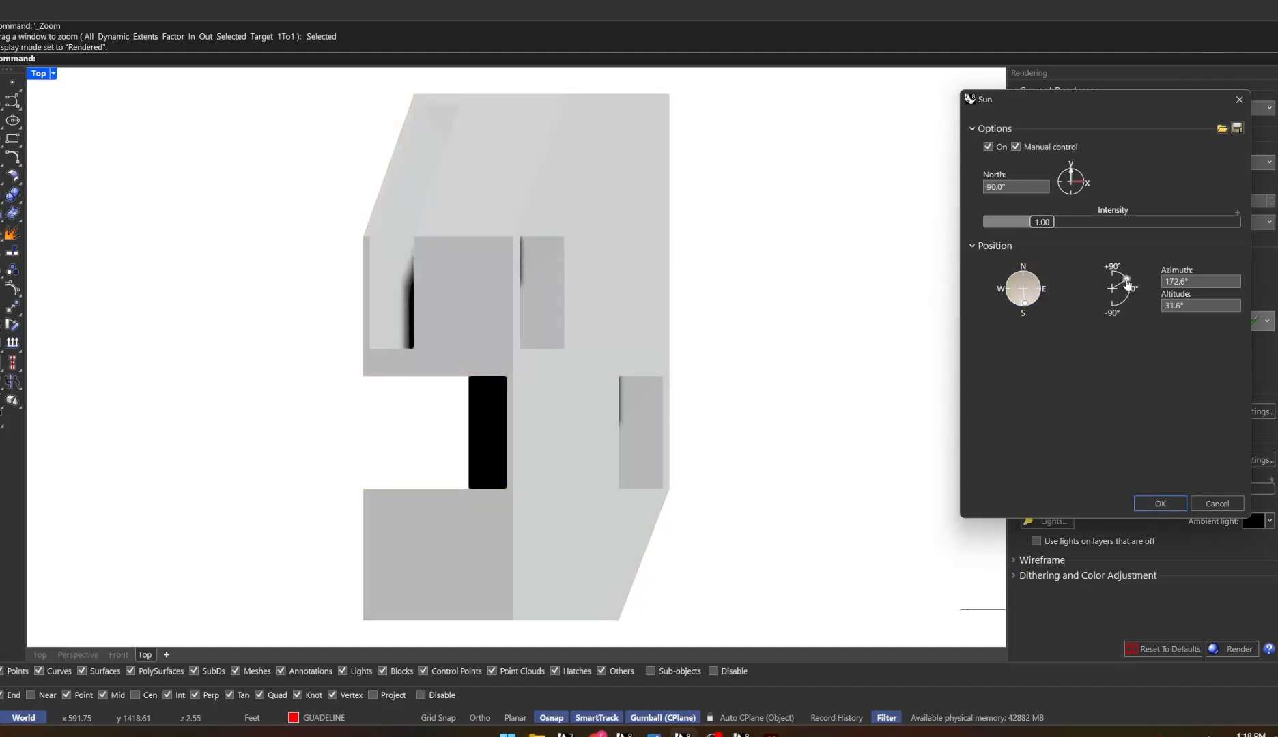
mouse_move(1127, 282)
mouse_down()
mouse_move(1132, 300)
mouse_move(1122, 278)
mouse_up()
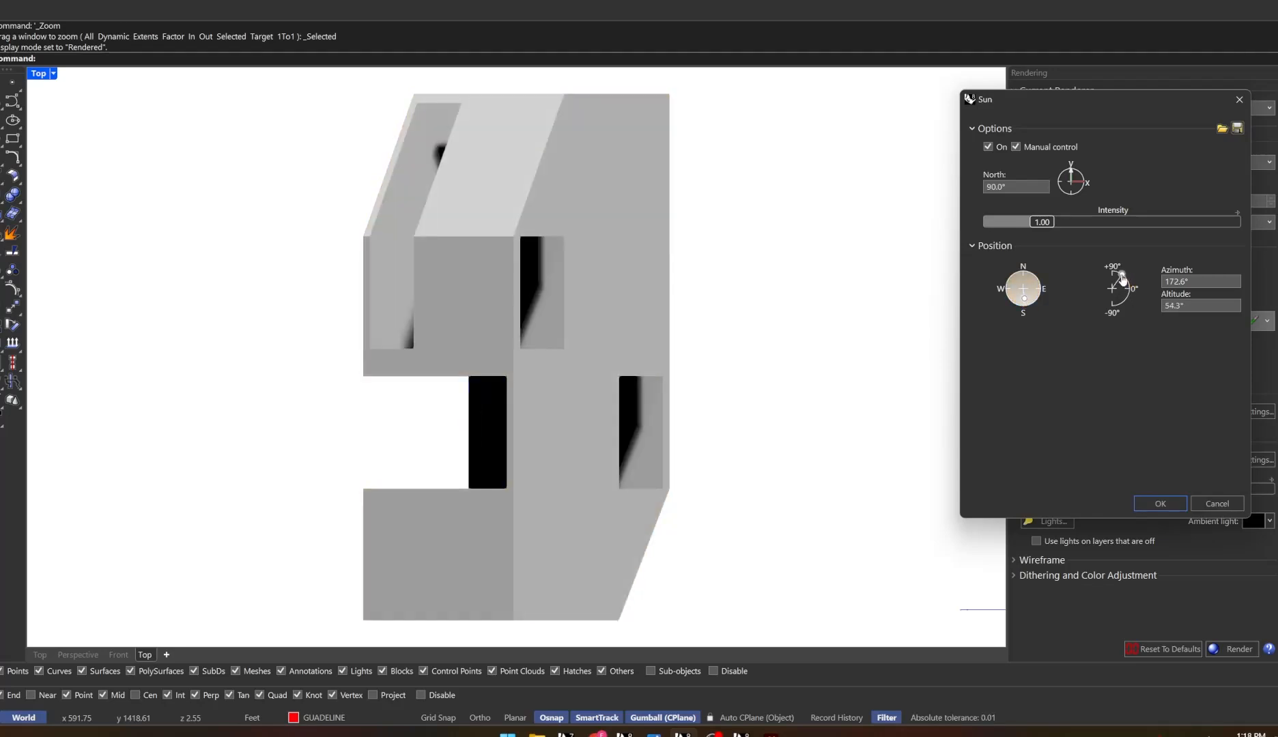
click(1159, 505)
text(Sun)
key(Return)
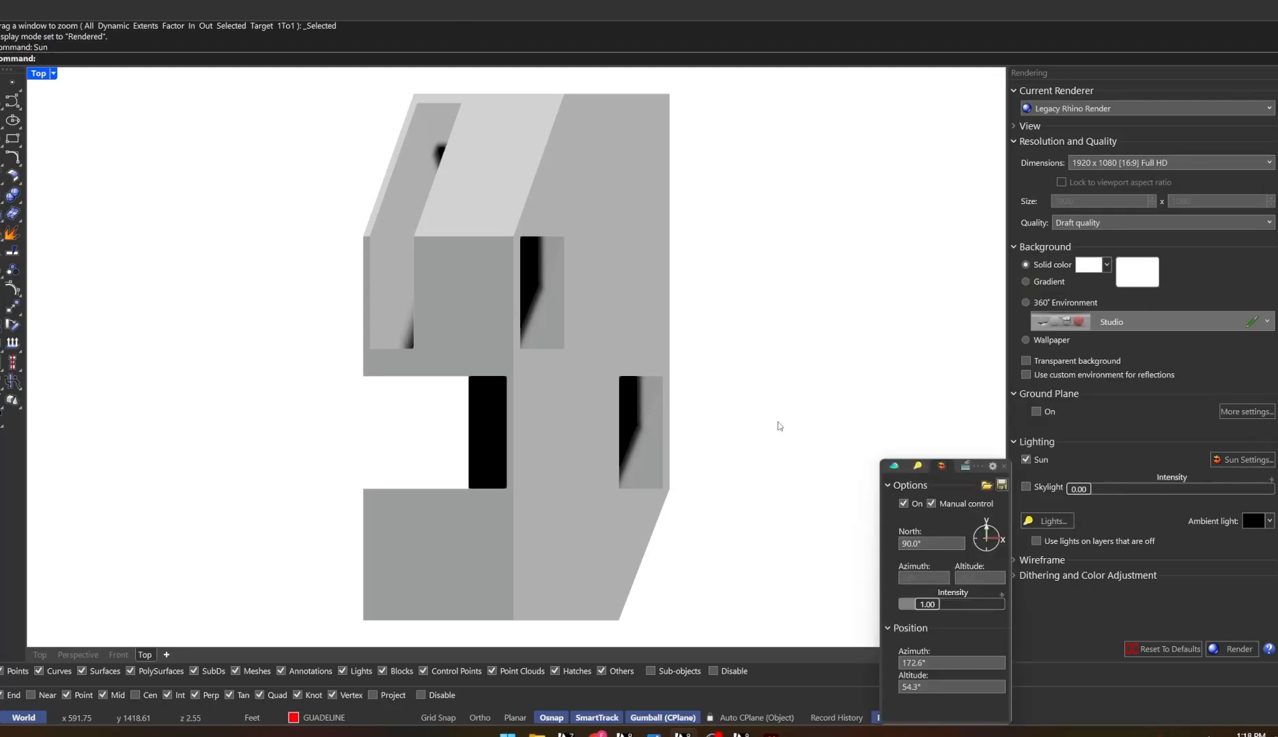
click(1003, 466)
Render the model in the Top viewport with the current settings and examine the shadows in the enlarged result
click(1226, 650)
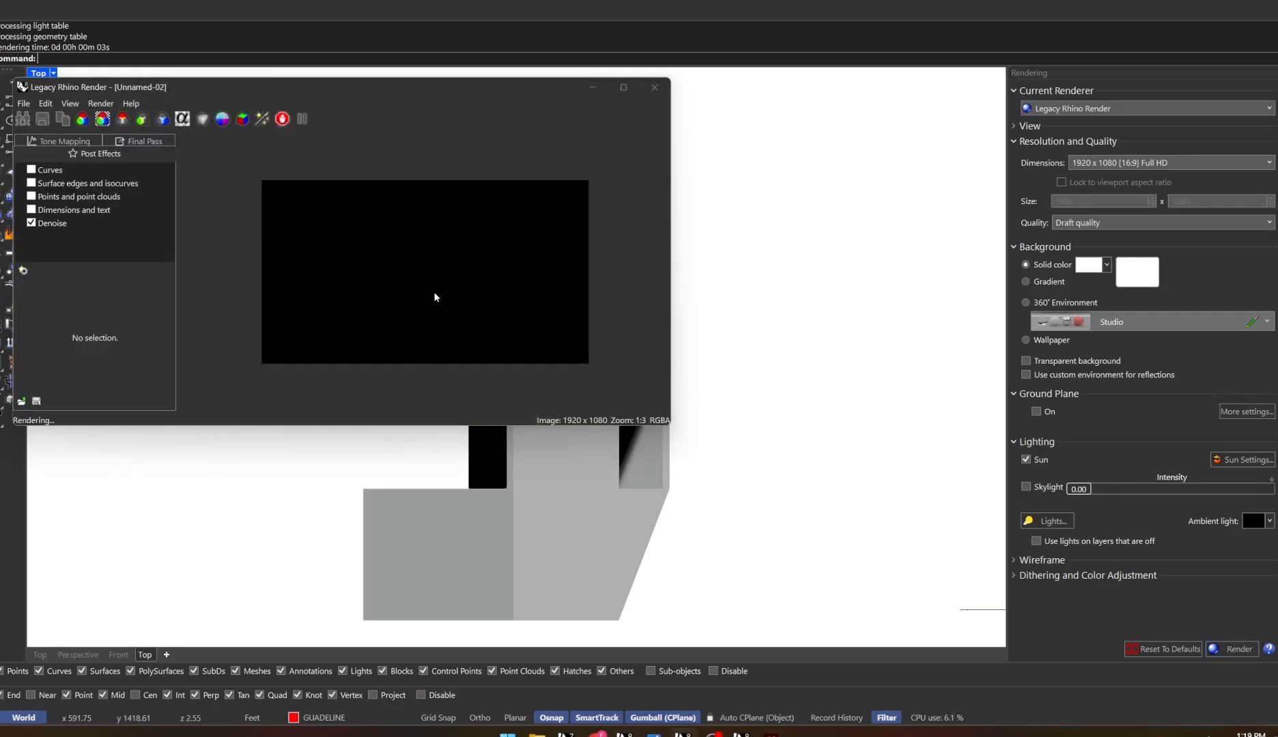
click(623, 86)
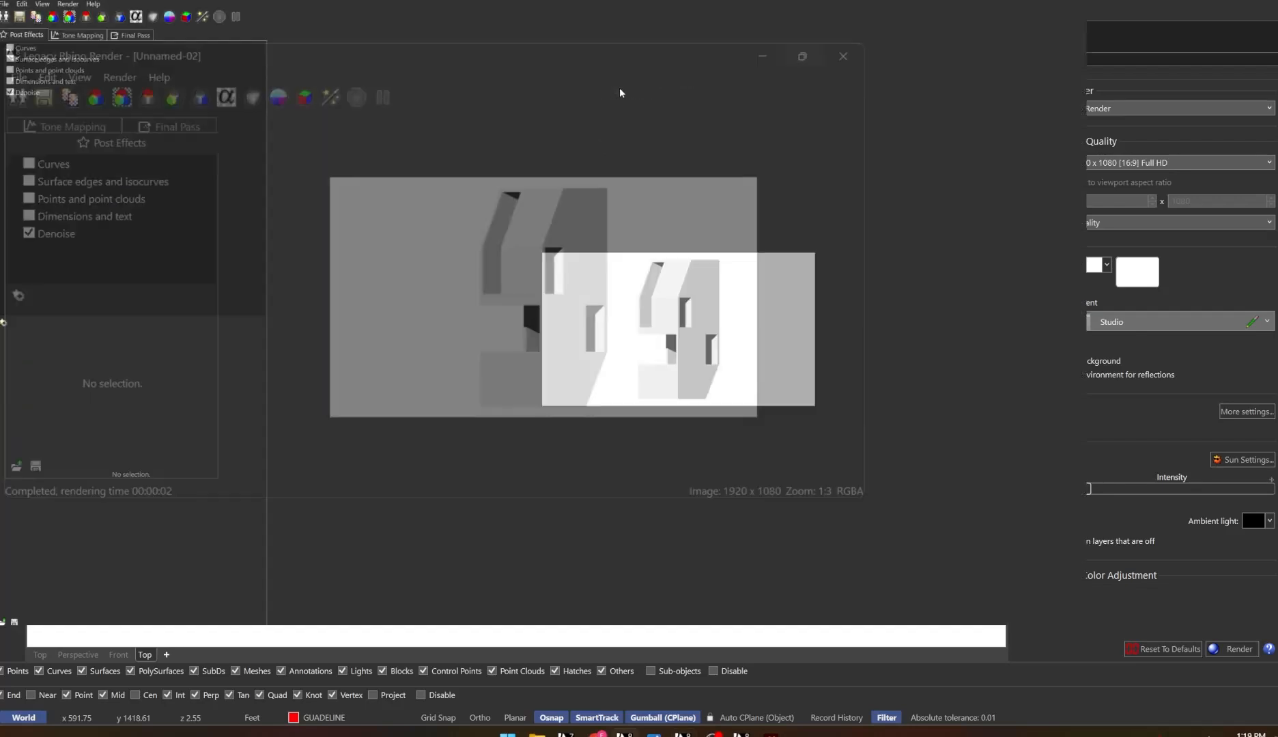
scroll(907, 359, up, 5)
scroll(849, 369, down, 2)
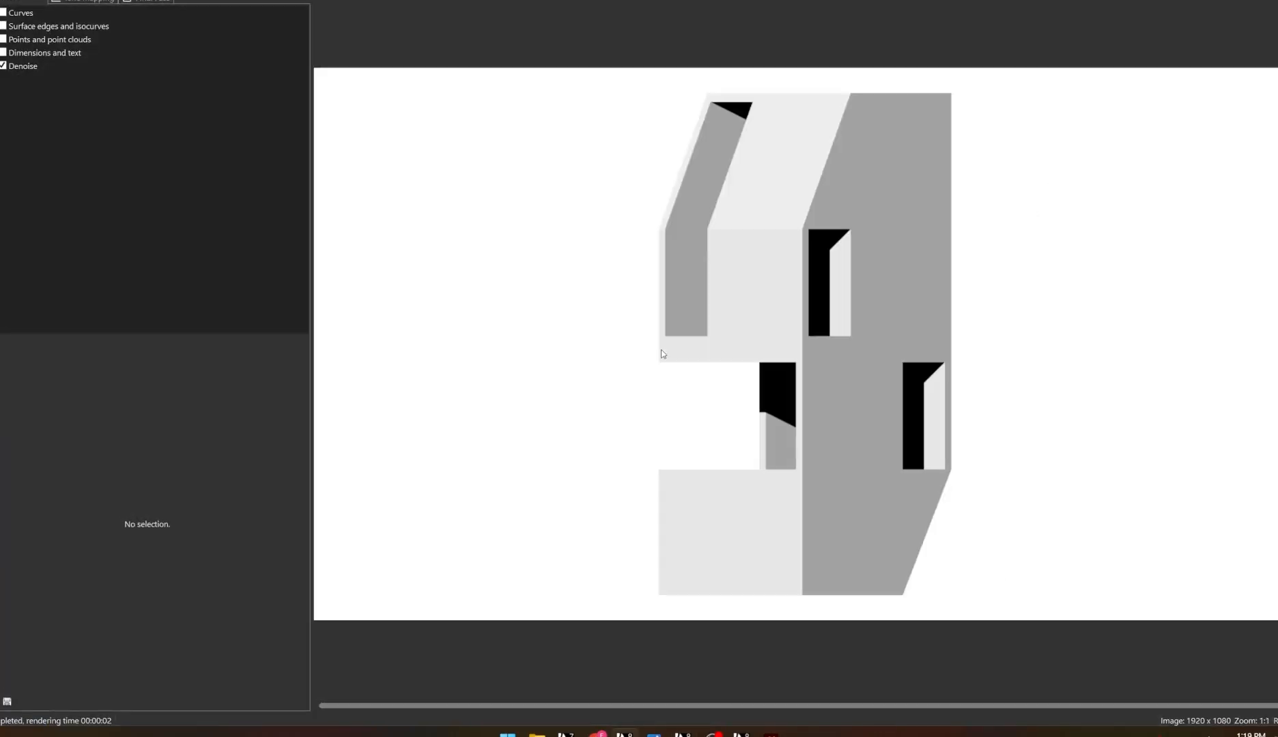
scroll(844, 362, up, 1)
Save the rendering to the Desktop as a JPEG named Render_02
key(ctrl+s)
click(478, 242)
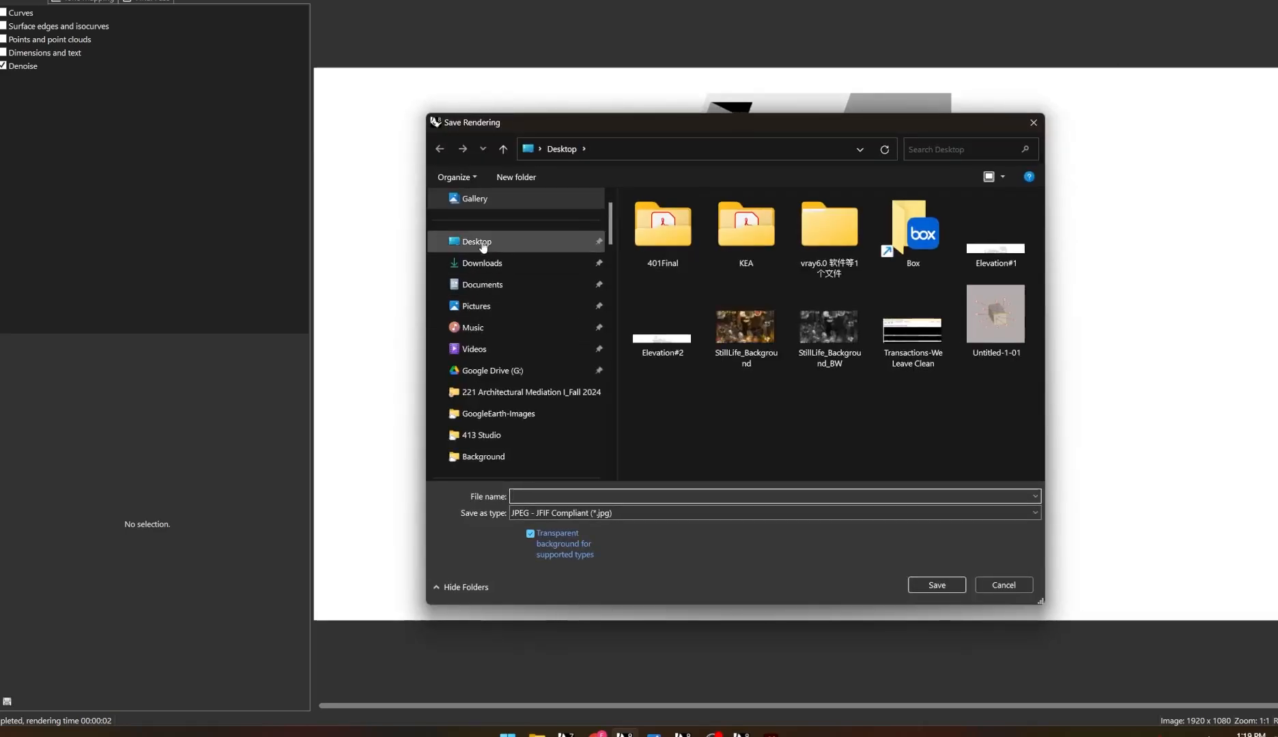
click(650, 497)
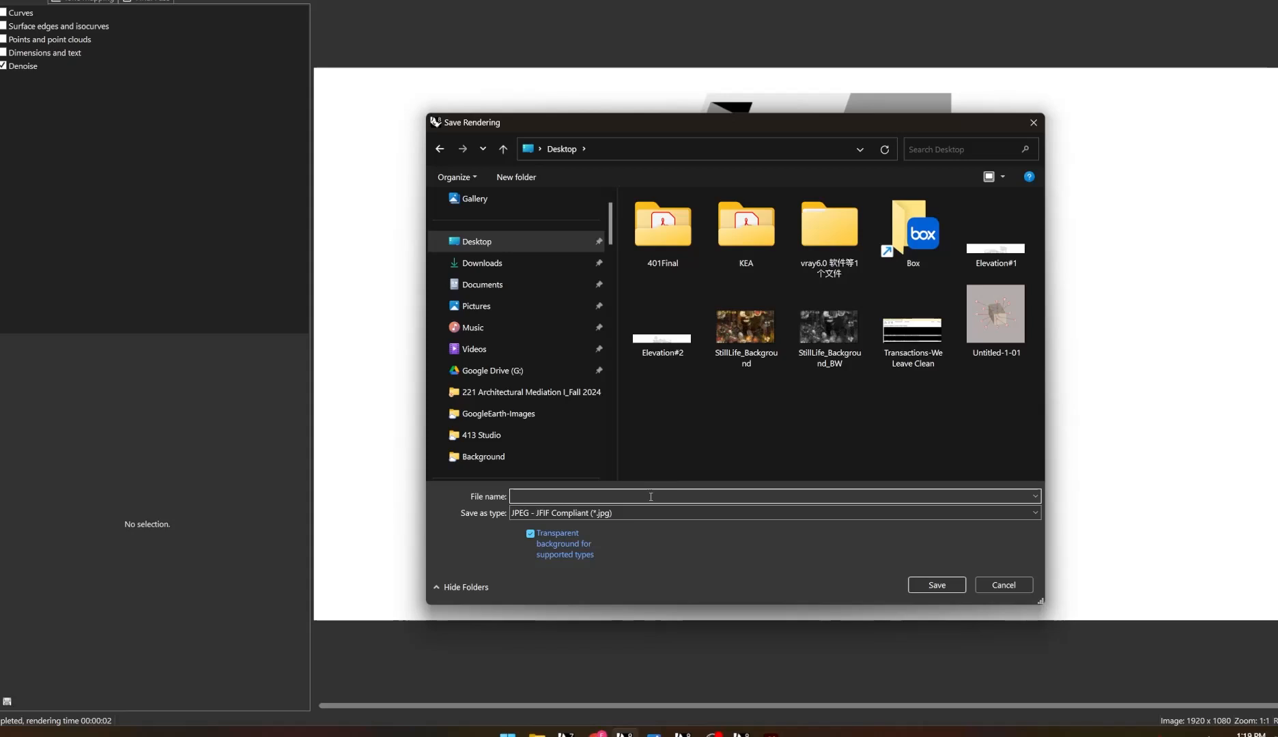
text(Rend)
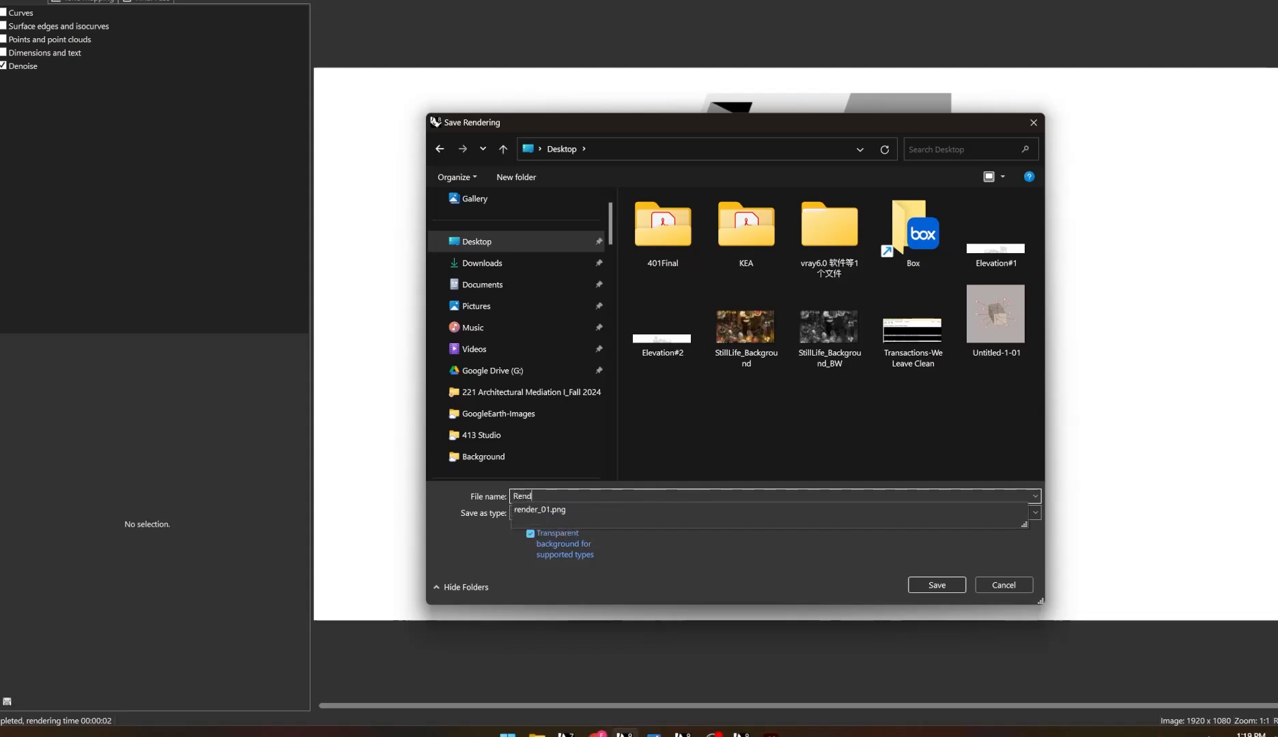
text(er_02)
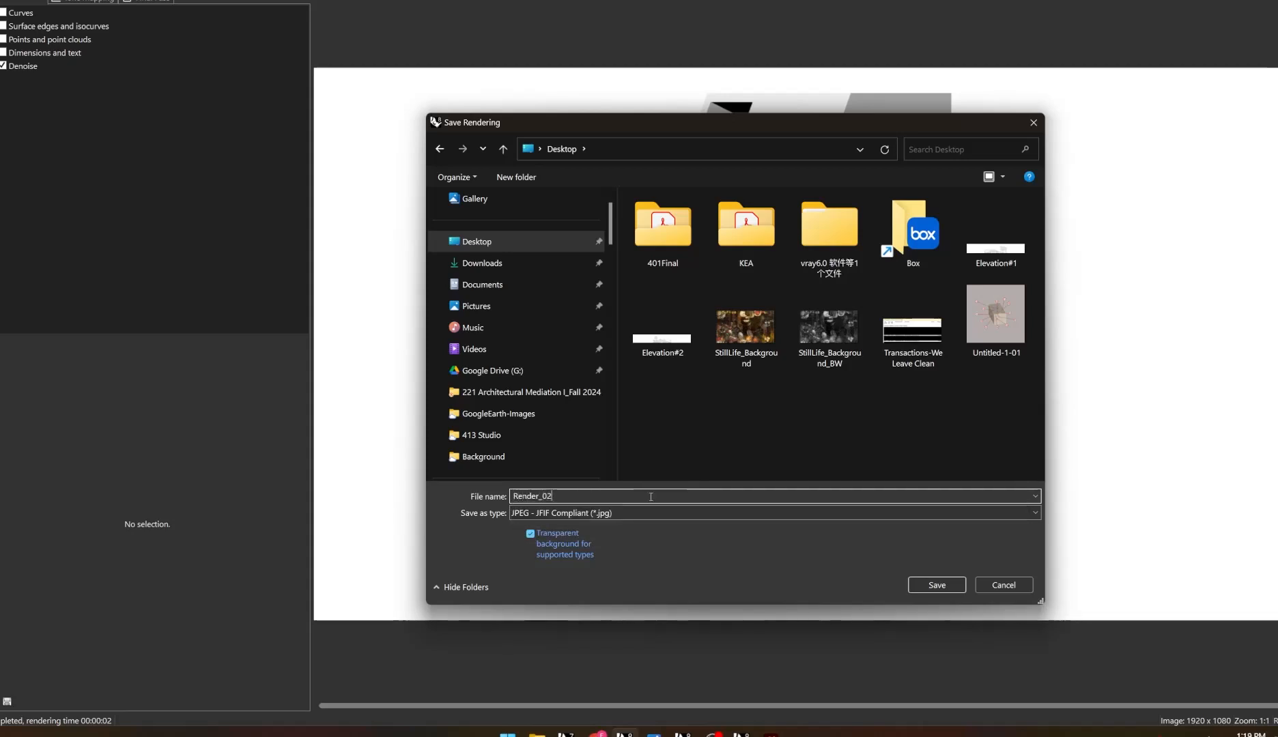
click(935, 586)
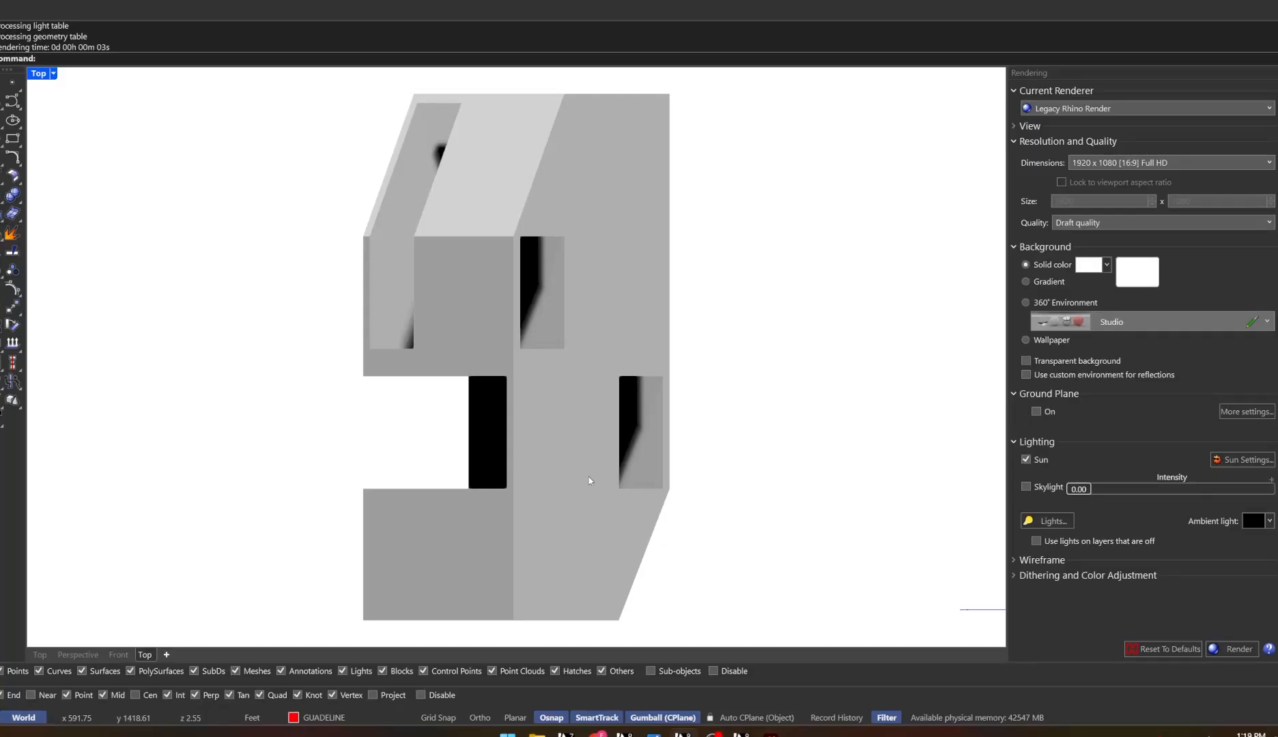
Isolate the model's line drawing in the Top viewport with the Isolate command
scroll(568, 530, down, 8)
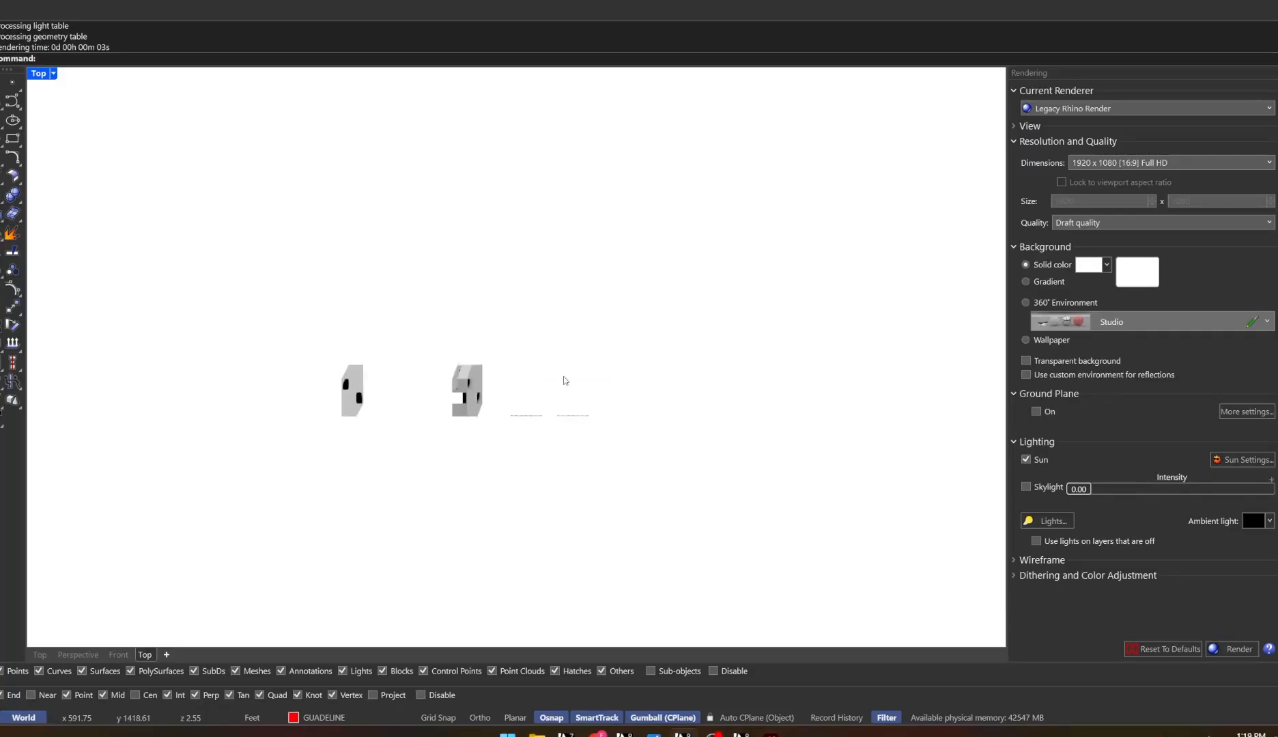
scroll(555, 382, up, 5)
drag(545, 228, 417, 402)
text(Isolate)
key(Return)
text(``)
scroll(519, 260, up, 9)
key(BackSpace)
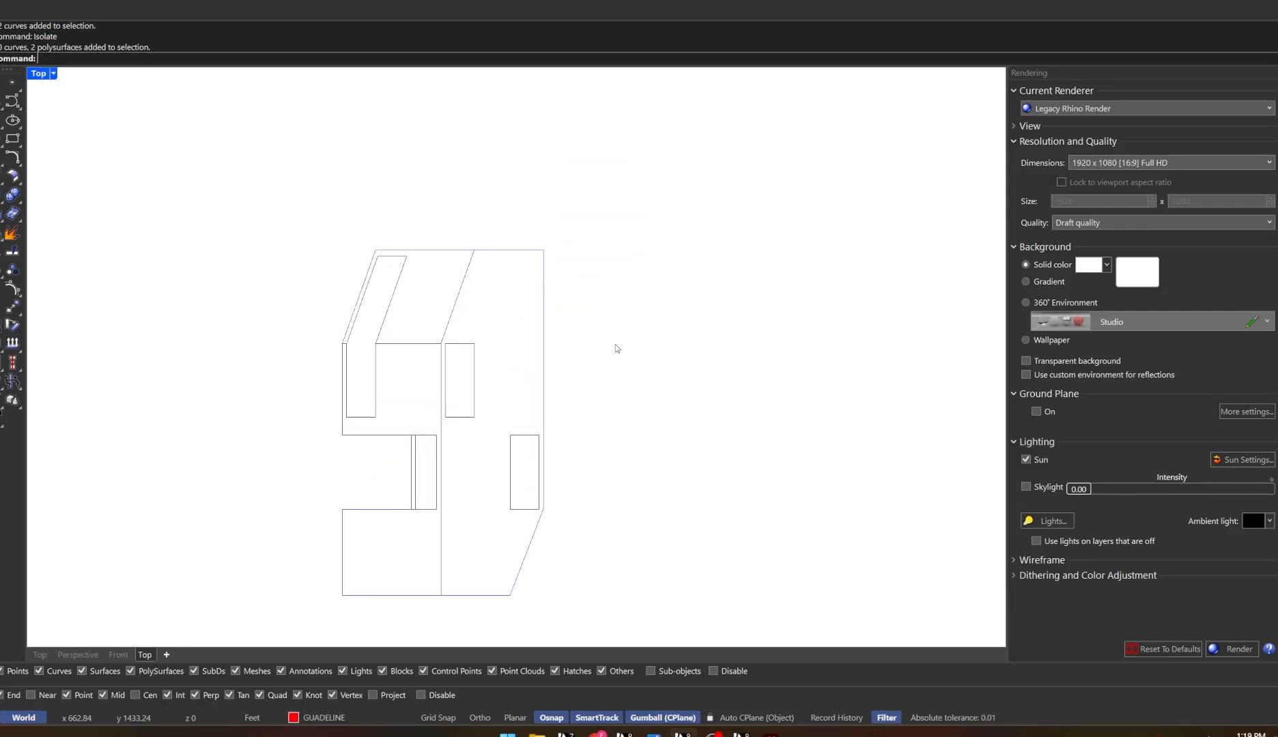
Insert Render_02 from the Desktop as a picture overlapping the line drawing
text(Picture)
key(Return)
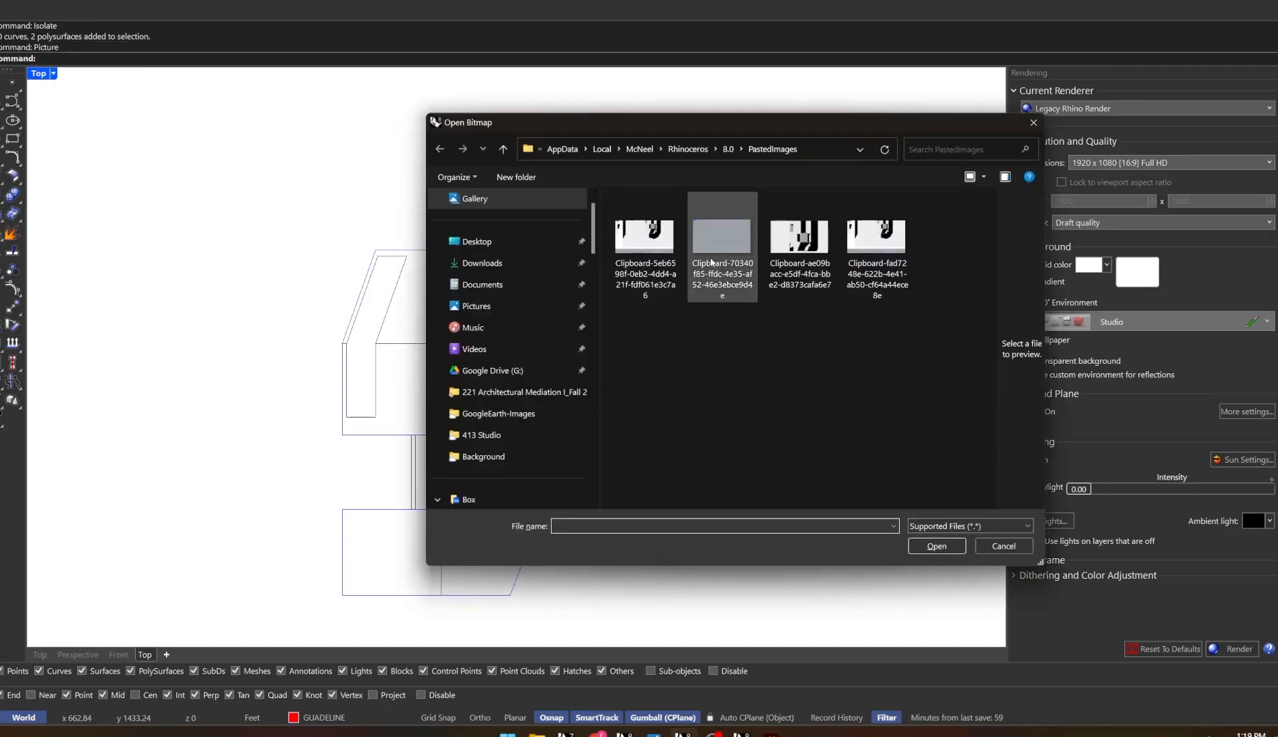
click(486, 264)
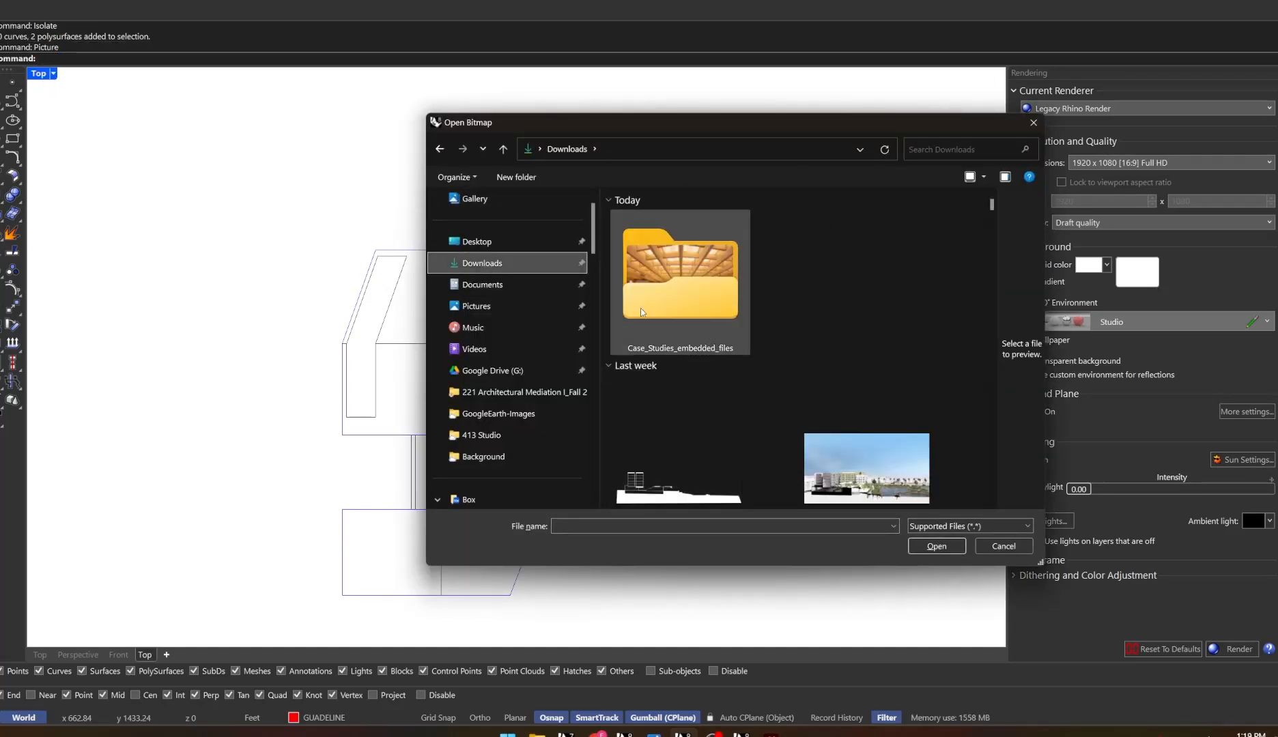
click(476, 242)
click(699, 285)
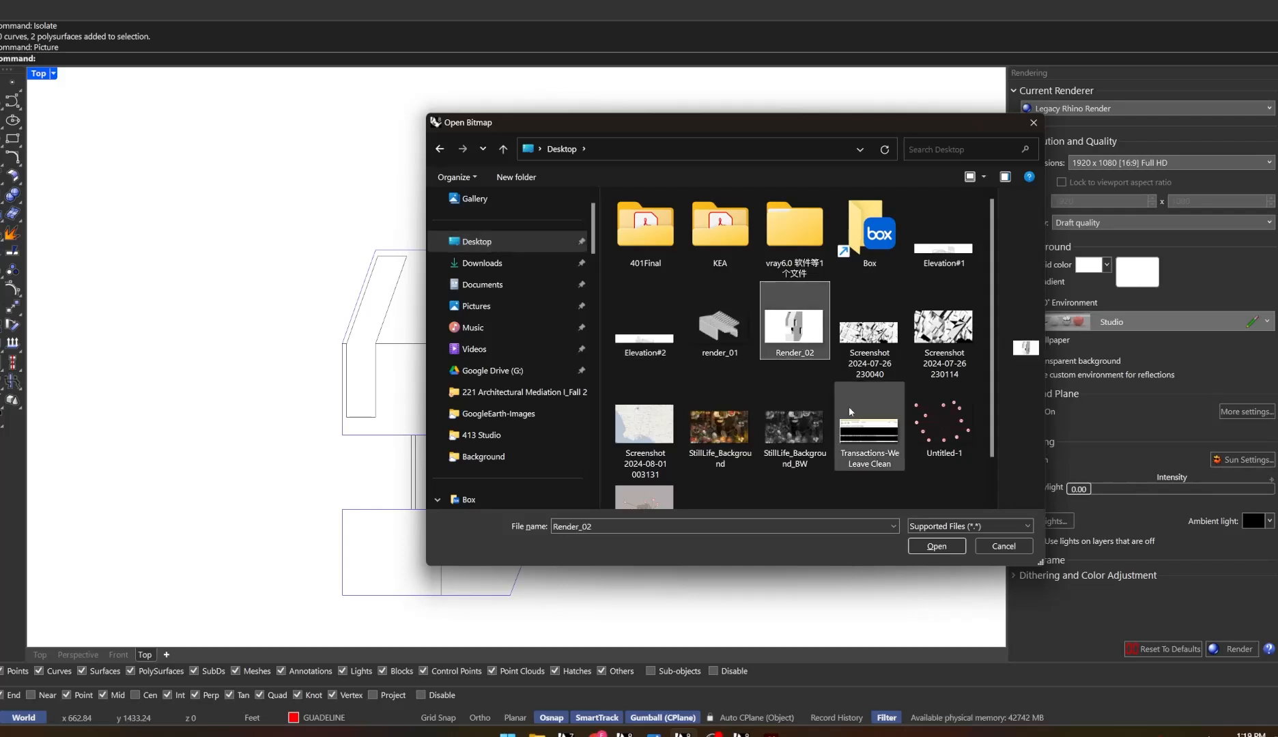
click(936, 546)
scroll(414, 302, down, 3)
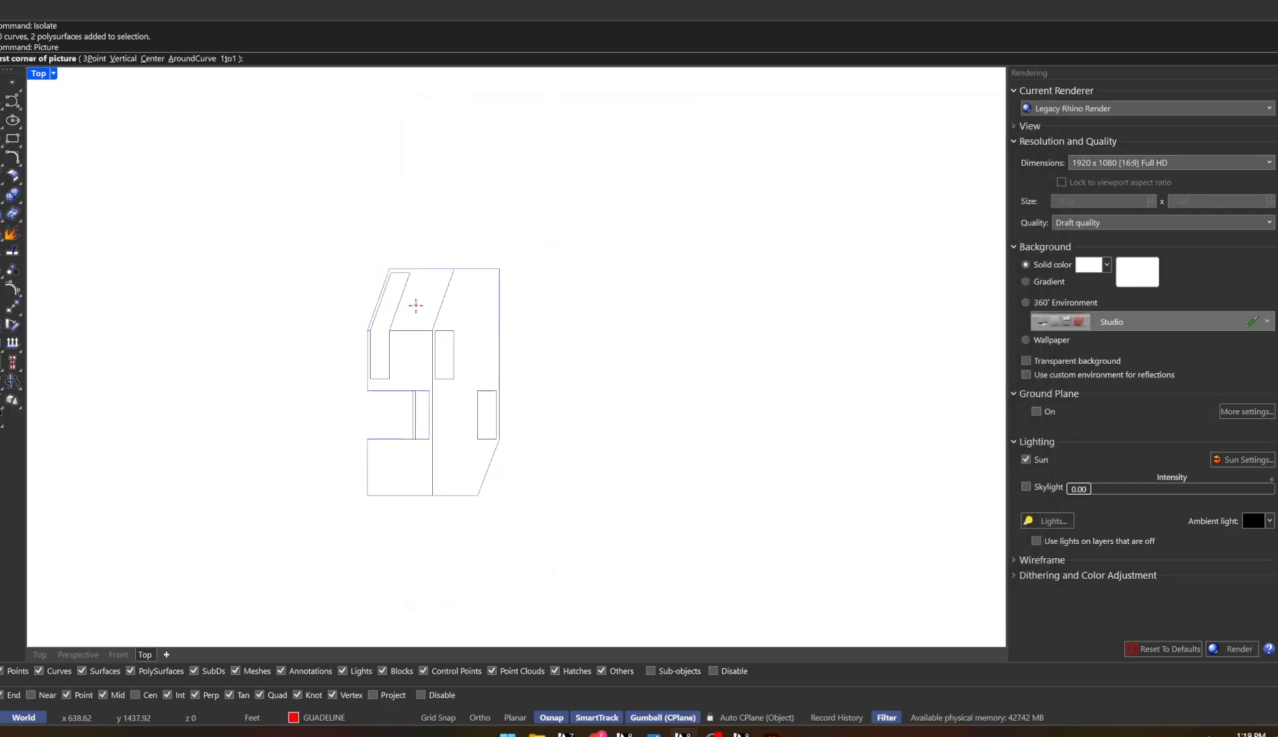
click(274, 213)
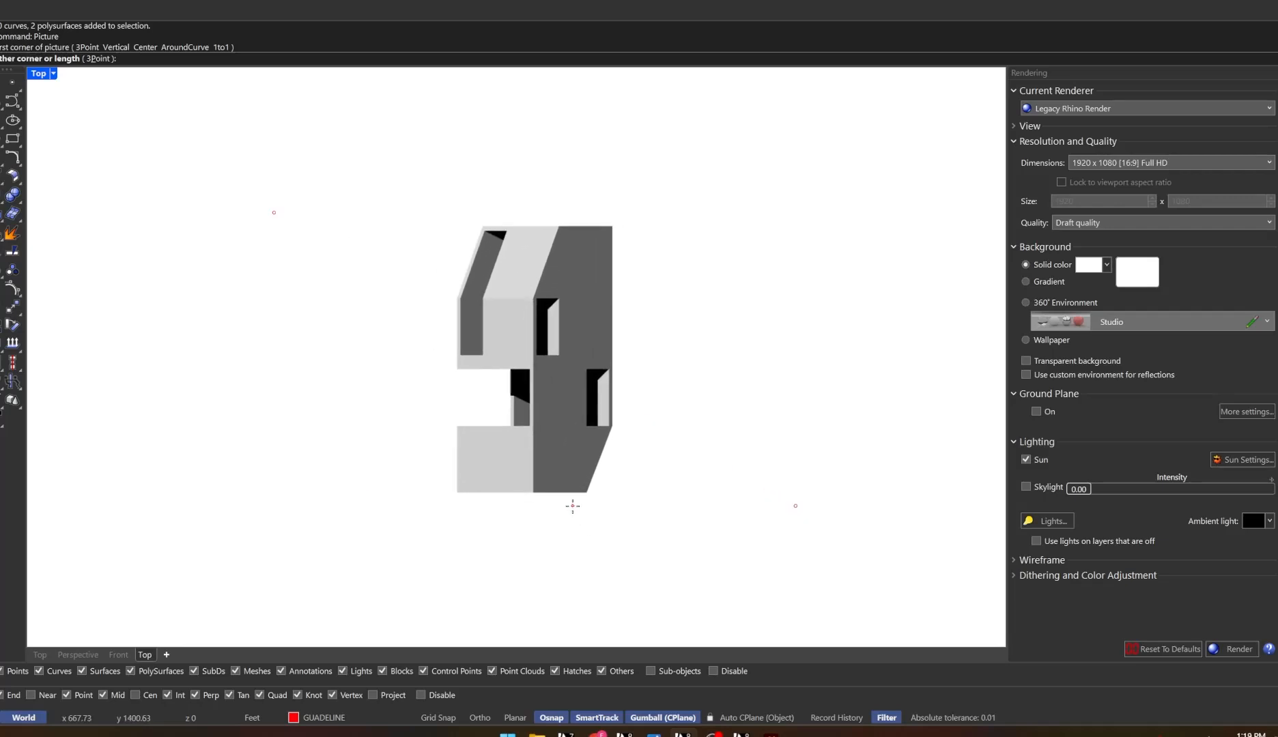
click(509, 485)
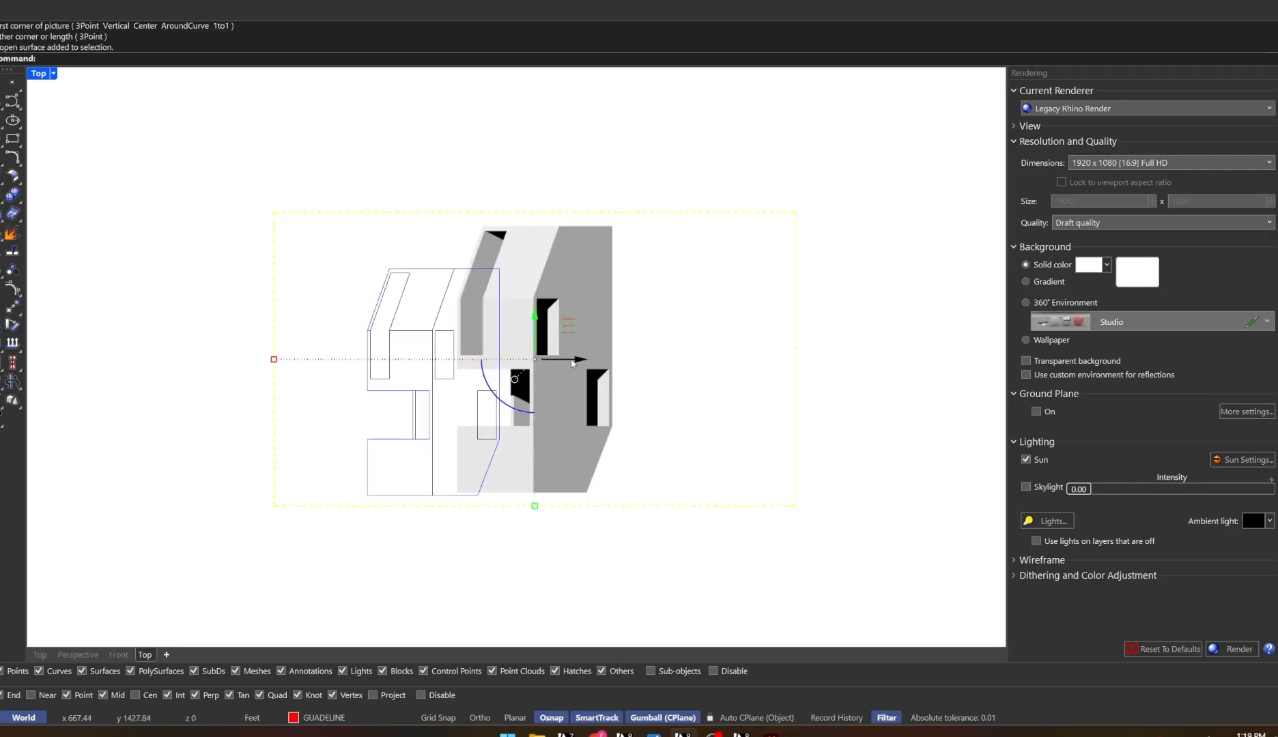
Move and scale the rendered picture so its edges align with the line drawing
drag(438, 456, 429, 439)
scroll(280, 353, up, 4)
shift+drag(110, 363, 169, 363)
scroll(545, 389, up, 4)
drag(532, 349, 497, 403)
drag(496, 303, 258, 407)
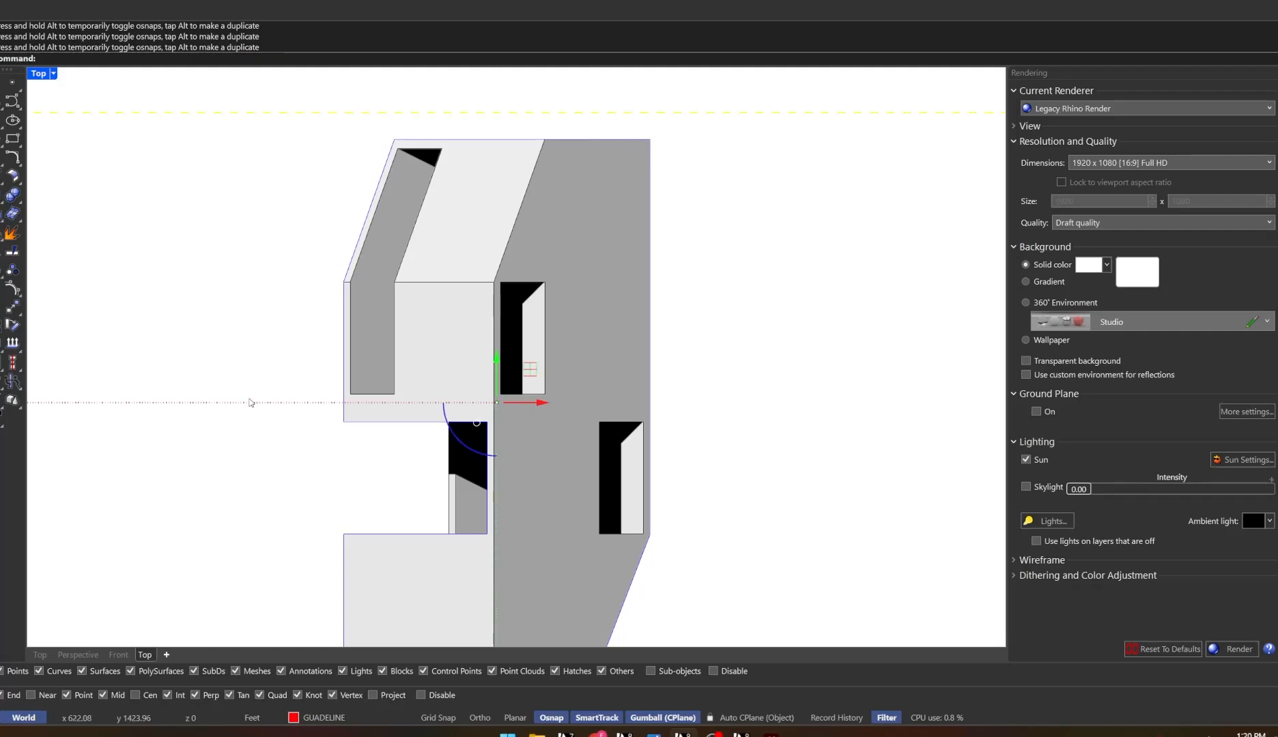
scroll(550, 369, down, 4)
click(571, 197)
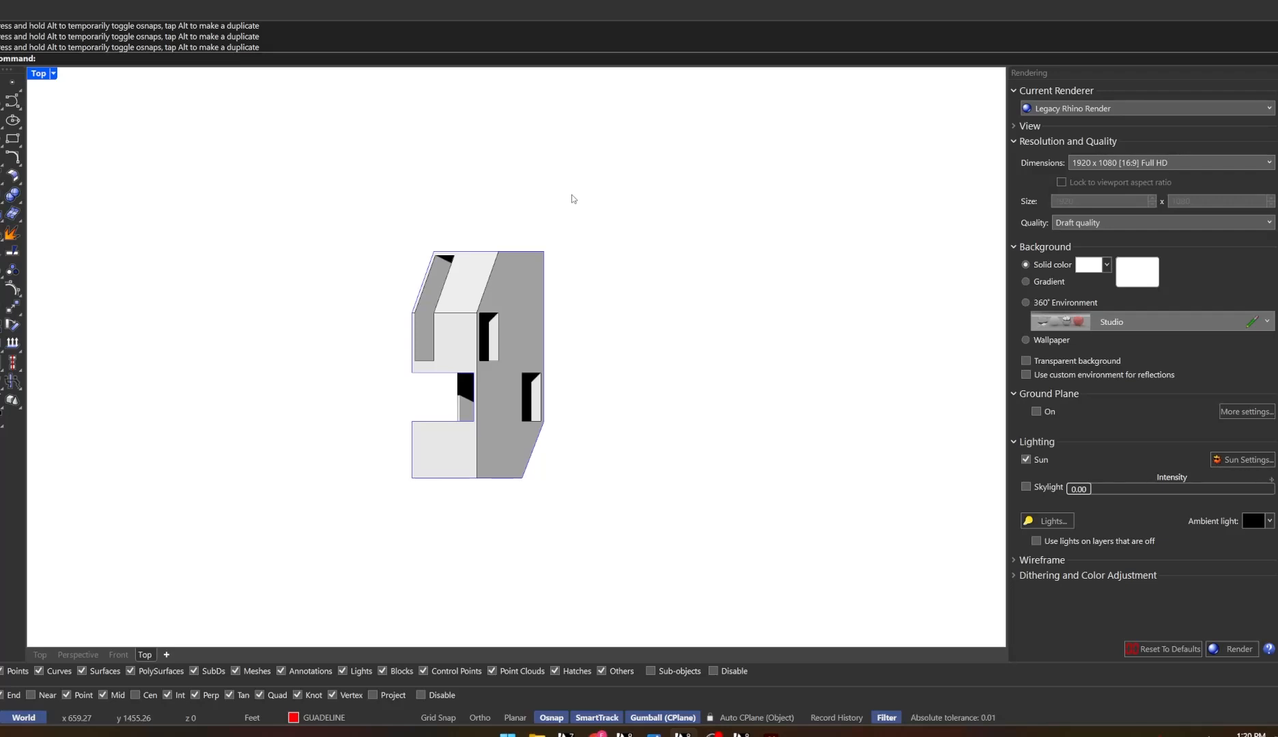
Check the picture's alignment with the line drawing and assign the picture to the Image layer
scroll(485, 368, up, 6)
scroll(485, 368, down, 3)
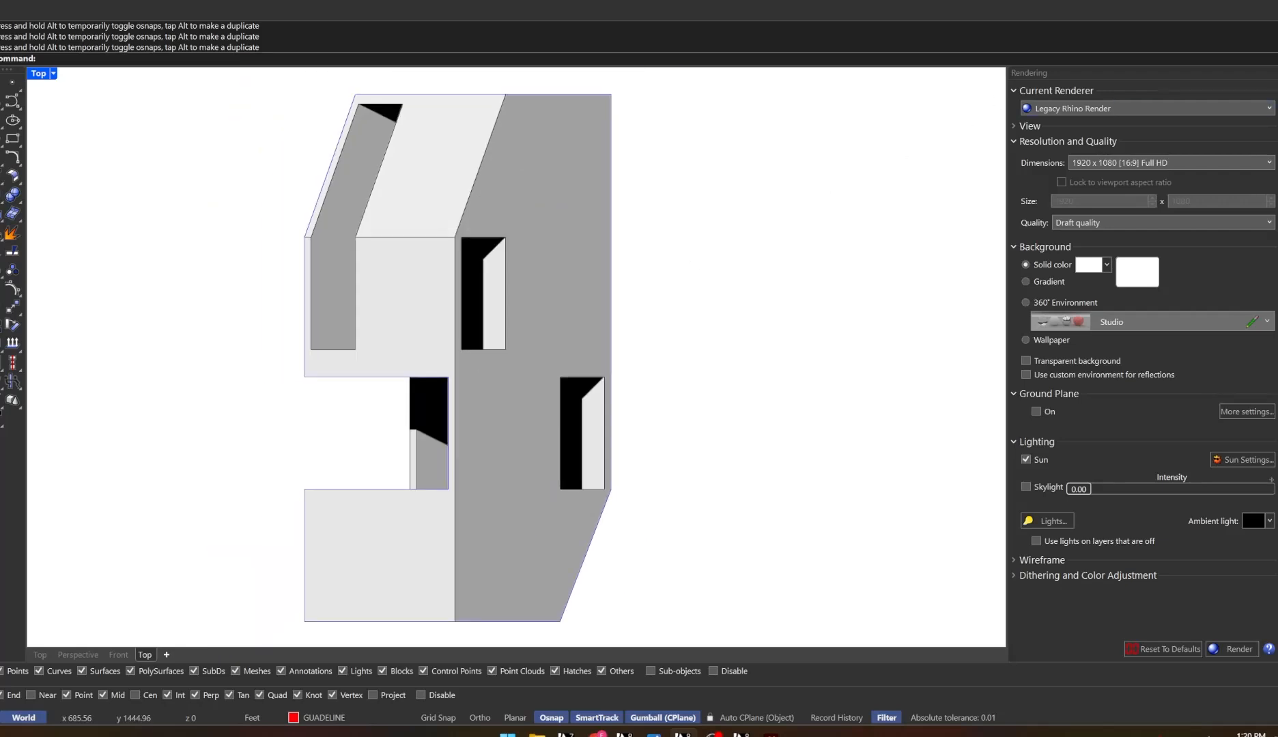
click(1275, 89)
click(496, 450)
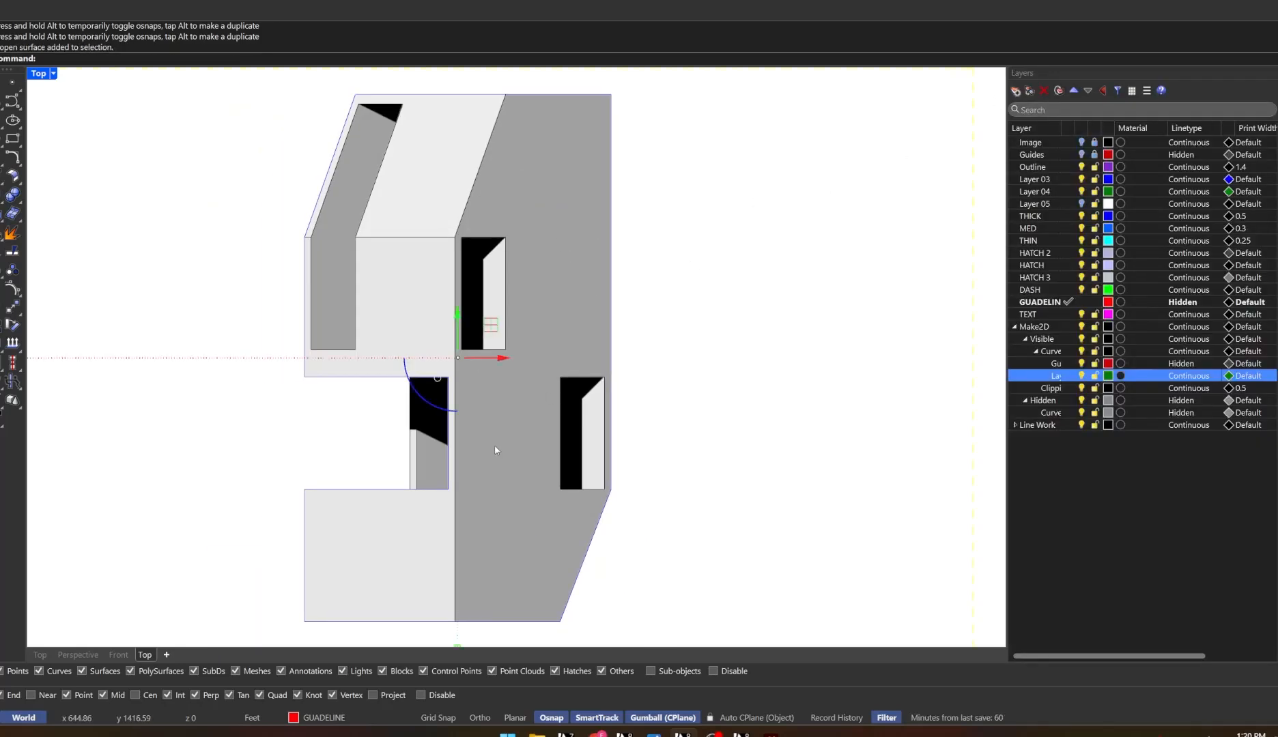
click(321, 717)
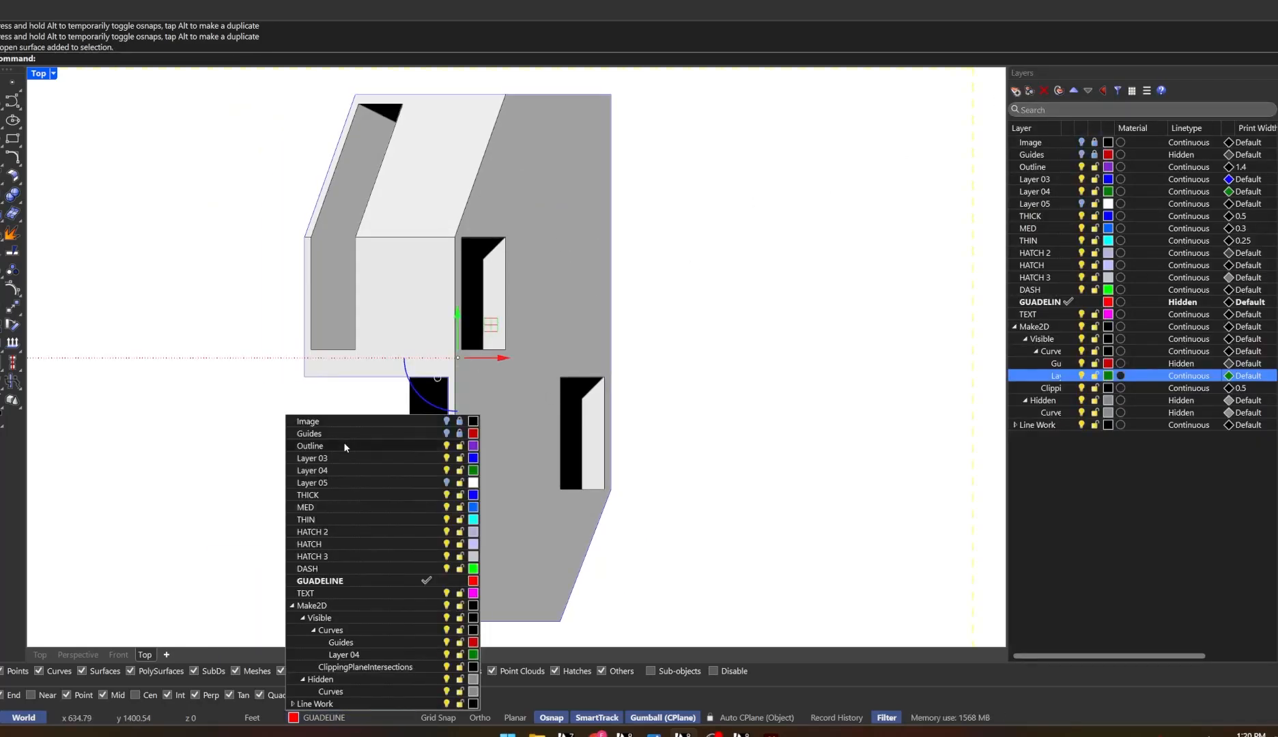
click(341, 421)
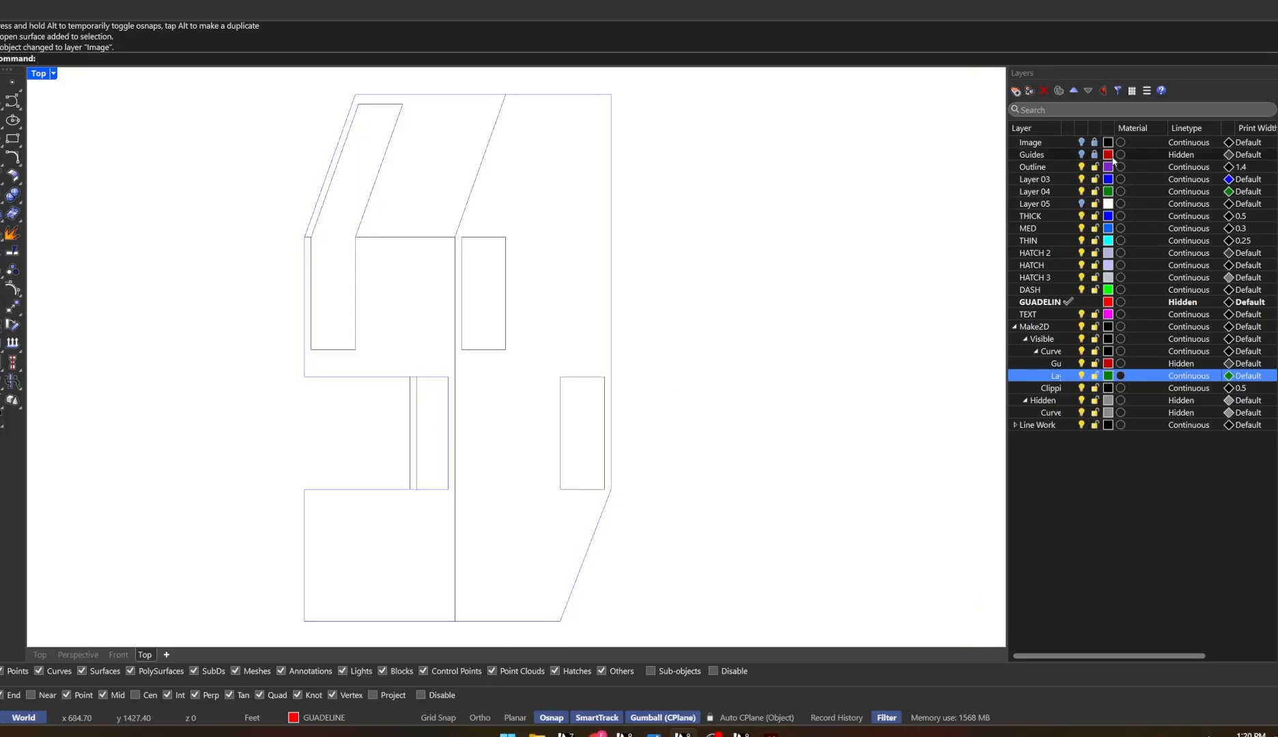
Turn on the Image layer to show the picture behind the linework, and lock that layer
scroll(532, 347, down, 5)
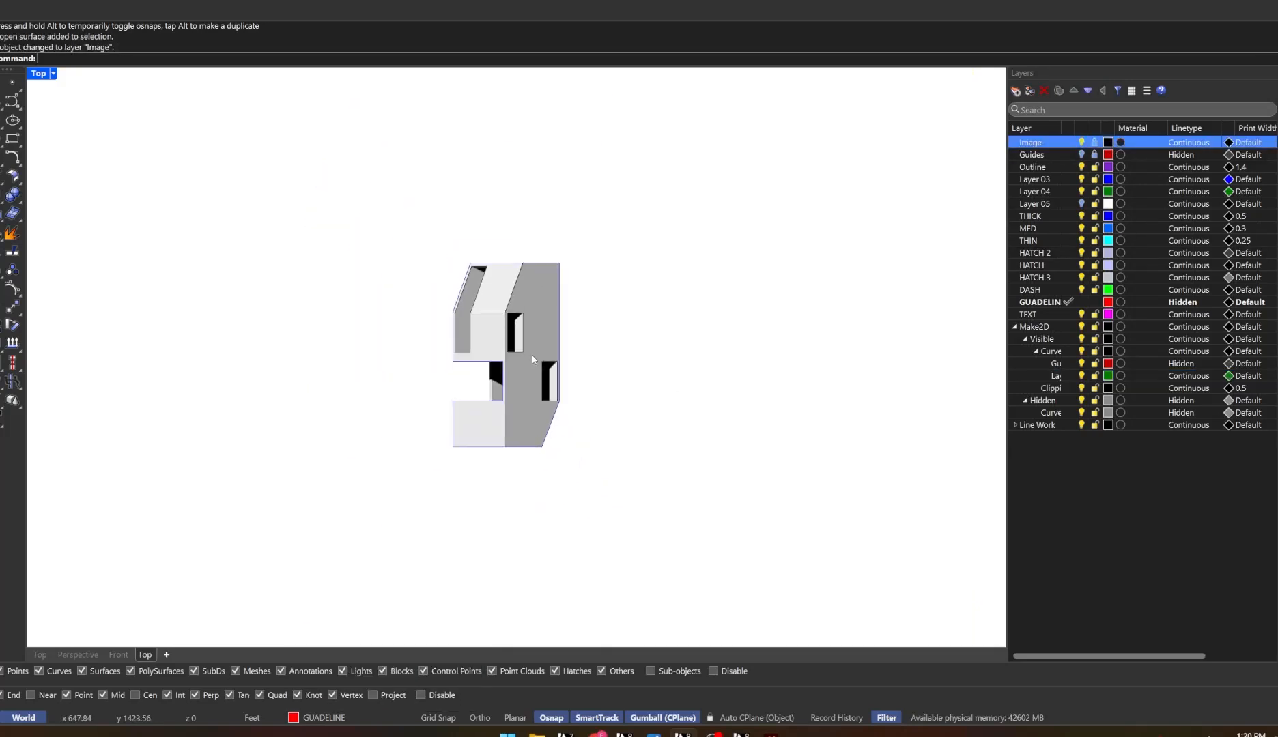
scroll(533, 355, up, 5)
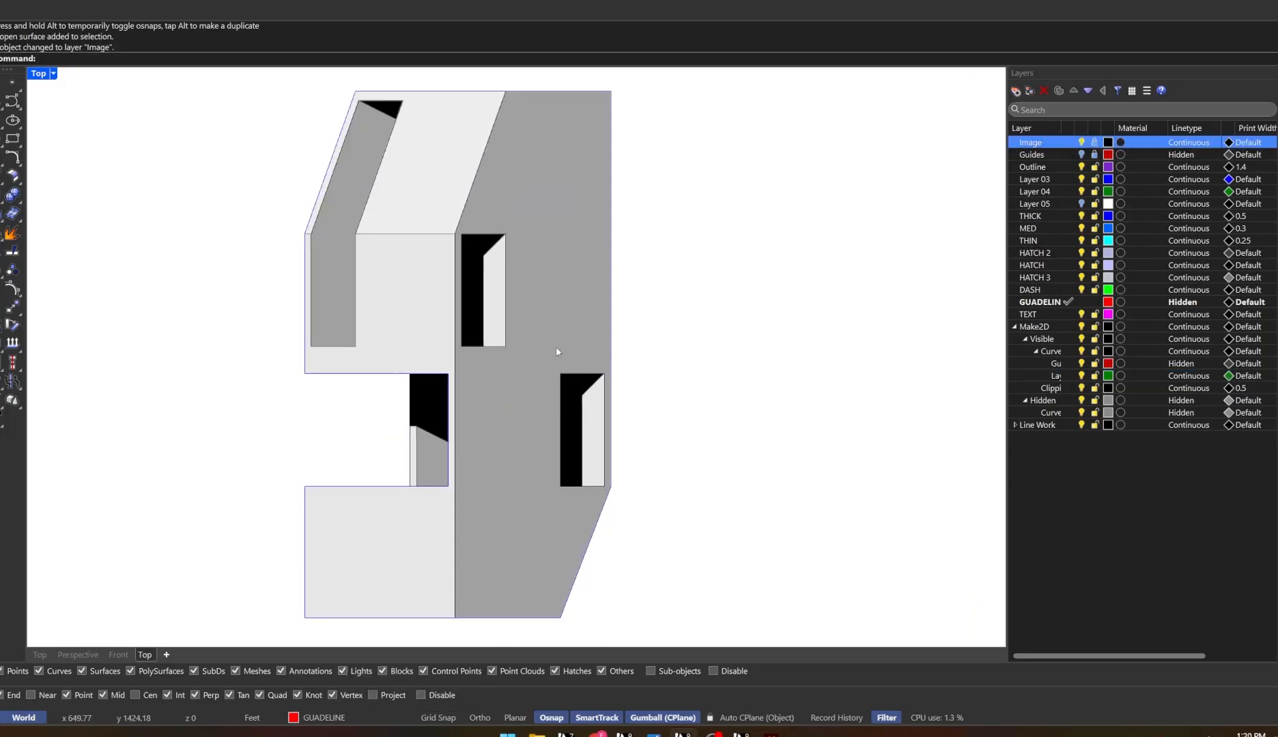
scroll(432, 345, down, 5)
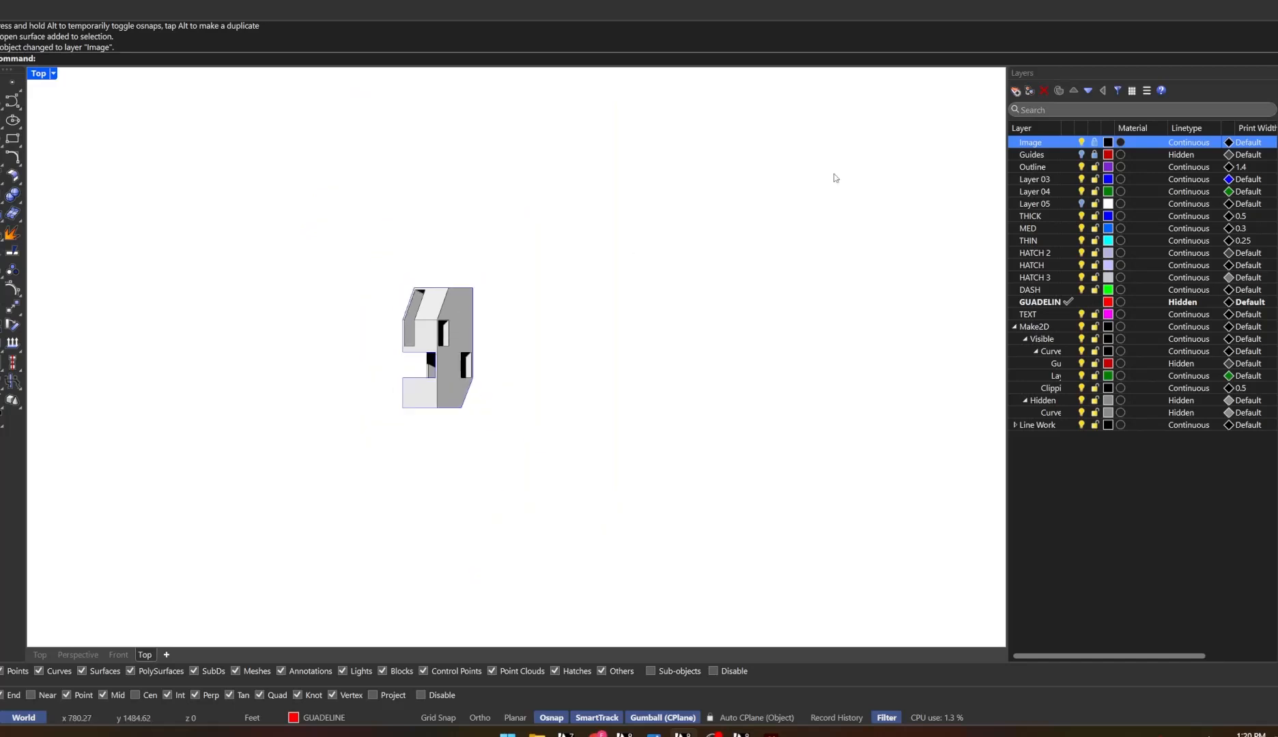
click(468, 332)
click(1090, 143)
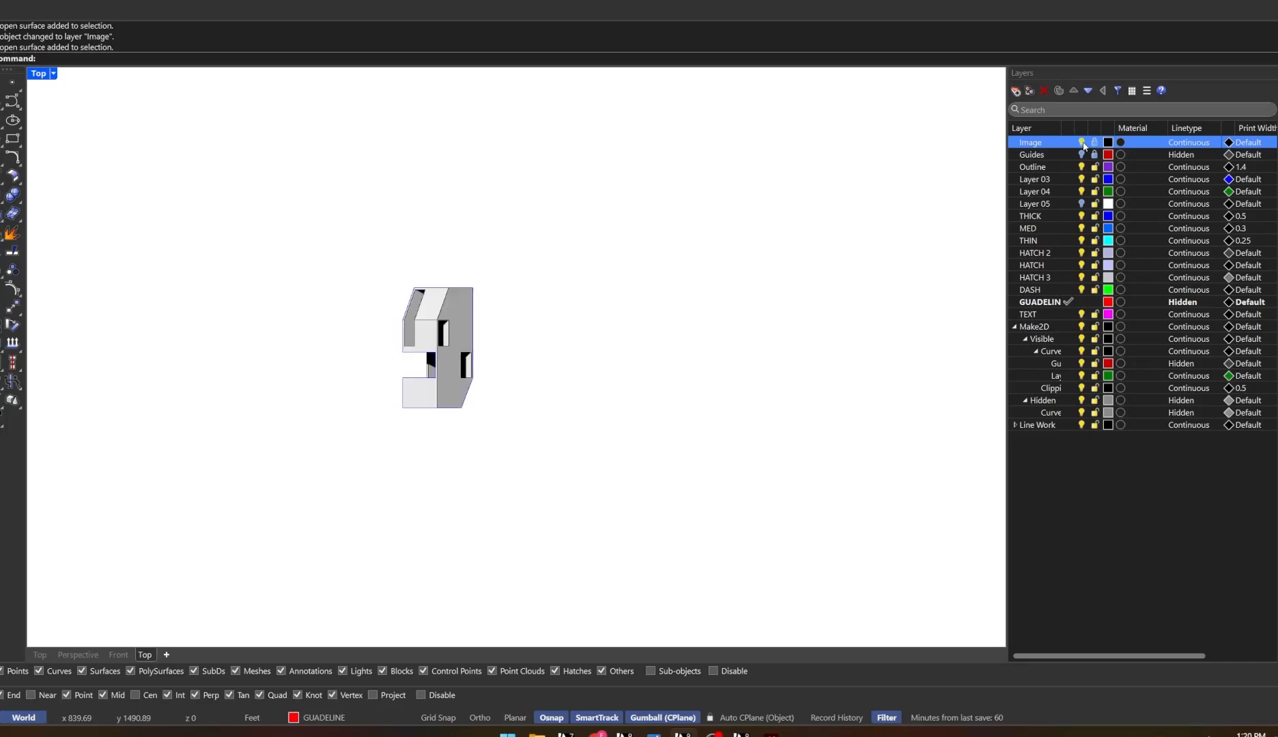
Make THIN the current layer and draw a polyline along the diagonal shadow edge from the upper window's corner, extending past the window
scroll(434, 350, up, 16)
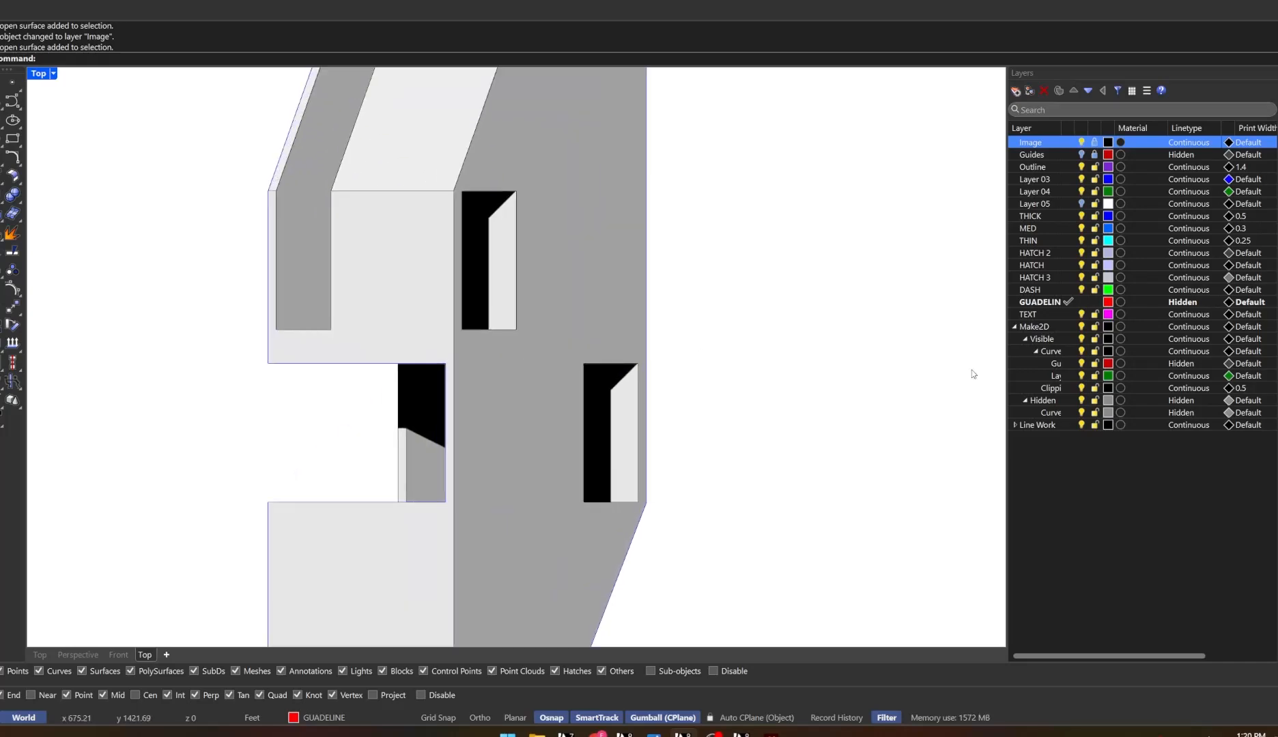
double_click(1041, 242)
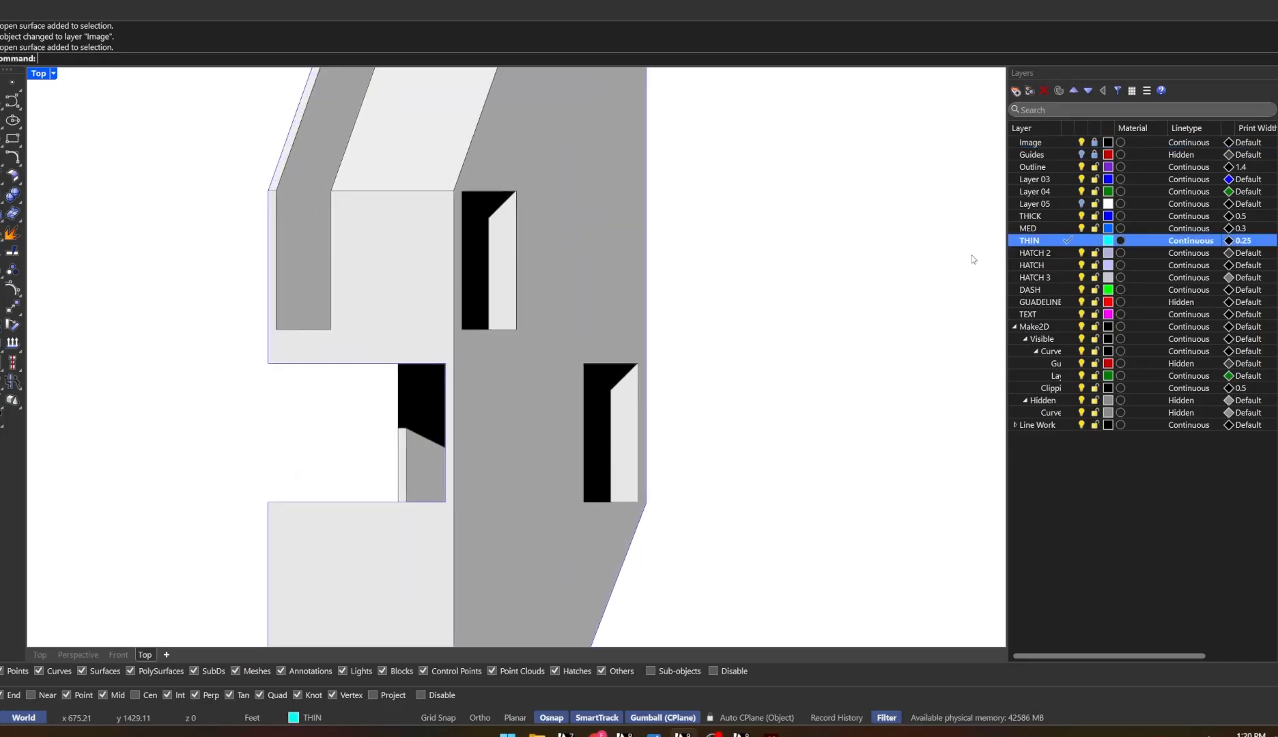
click(13, 100)
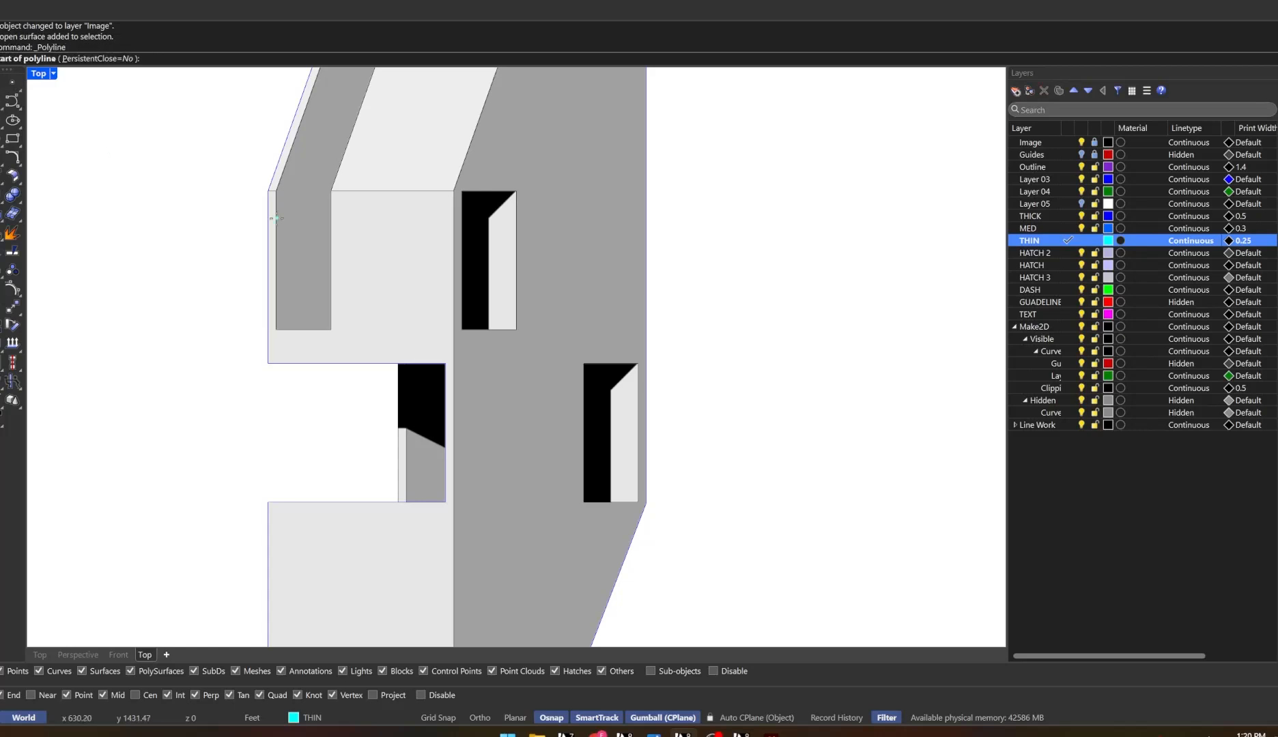
click(517, 190)
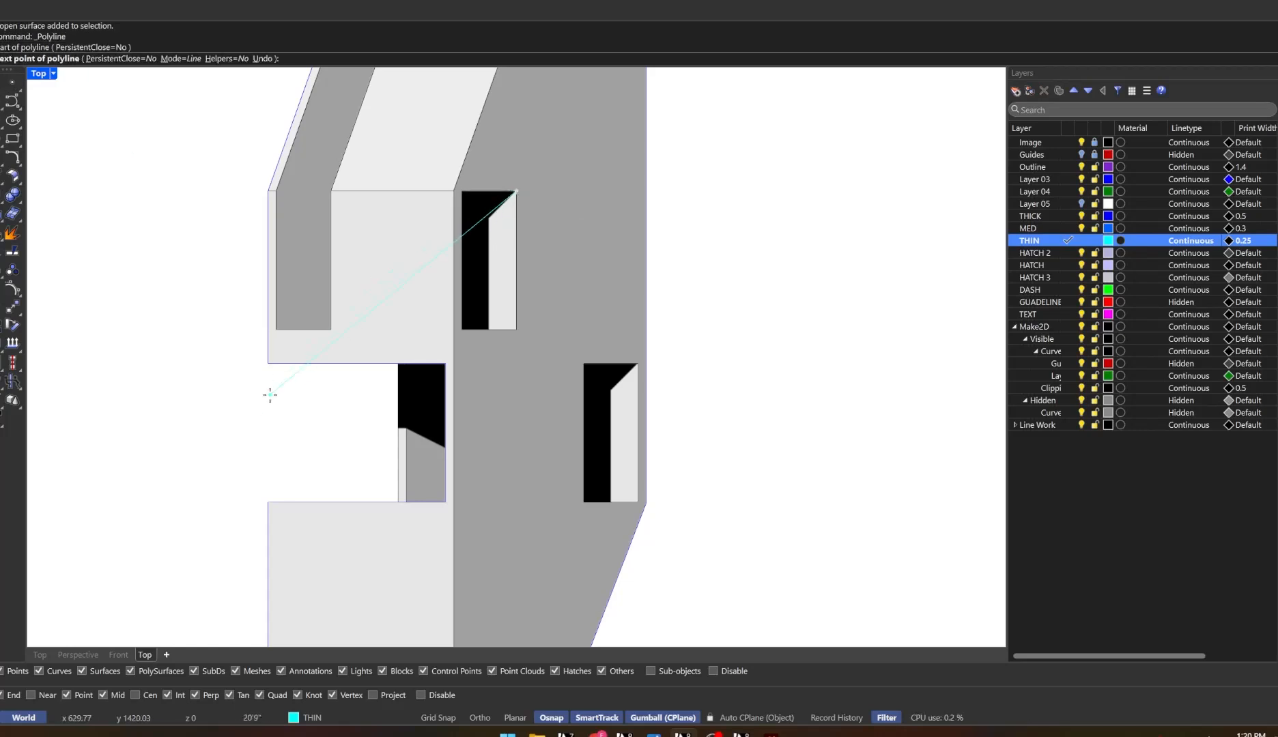
click(269, 435)
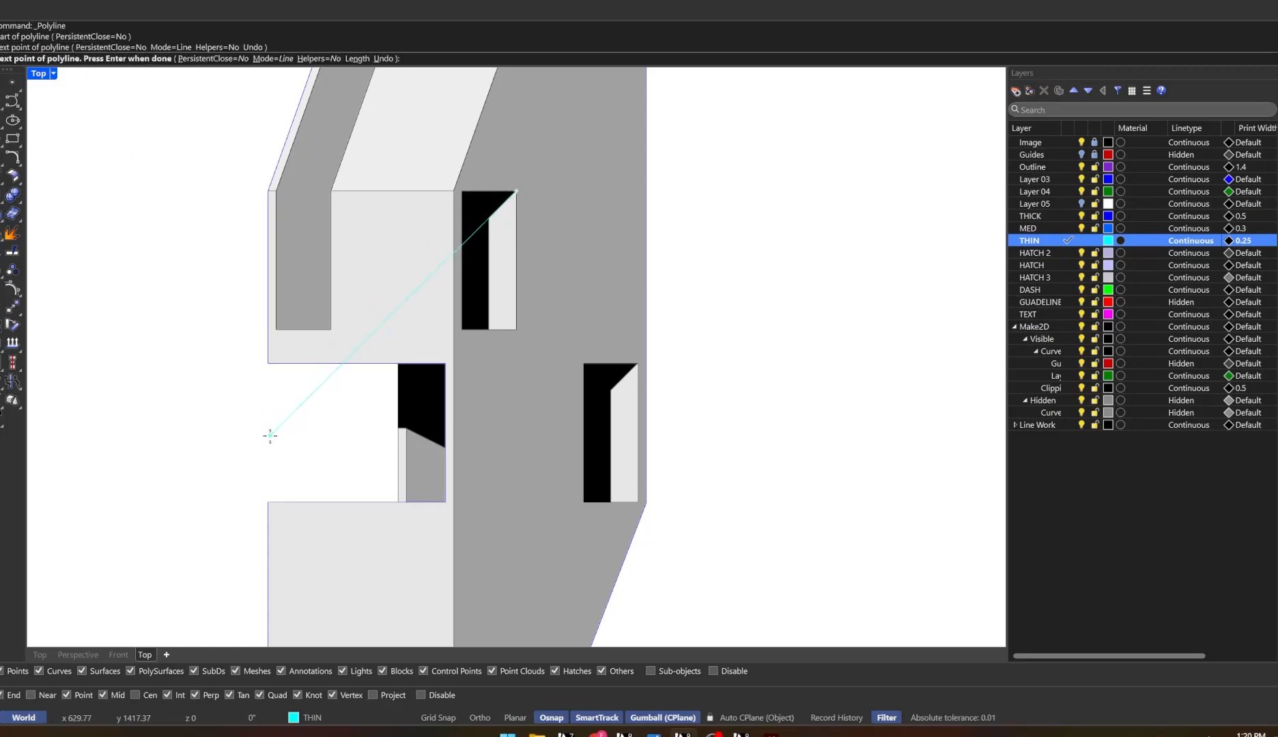
key(Return)
Copy the diagonal shadow line from the upper window's corner to the matching corner of the lower window
scroll(517, 204, up, 5)
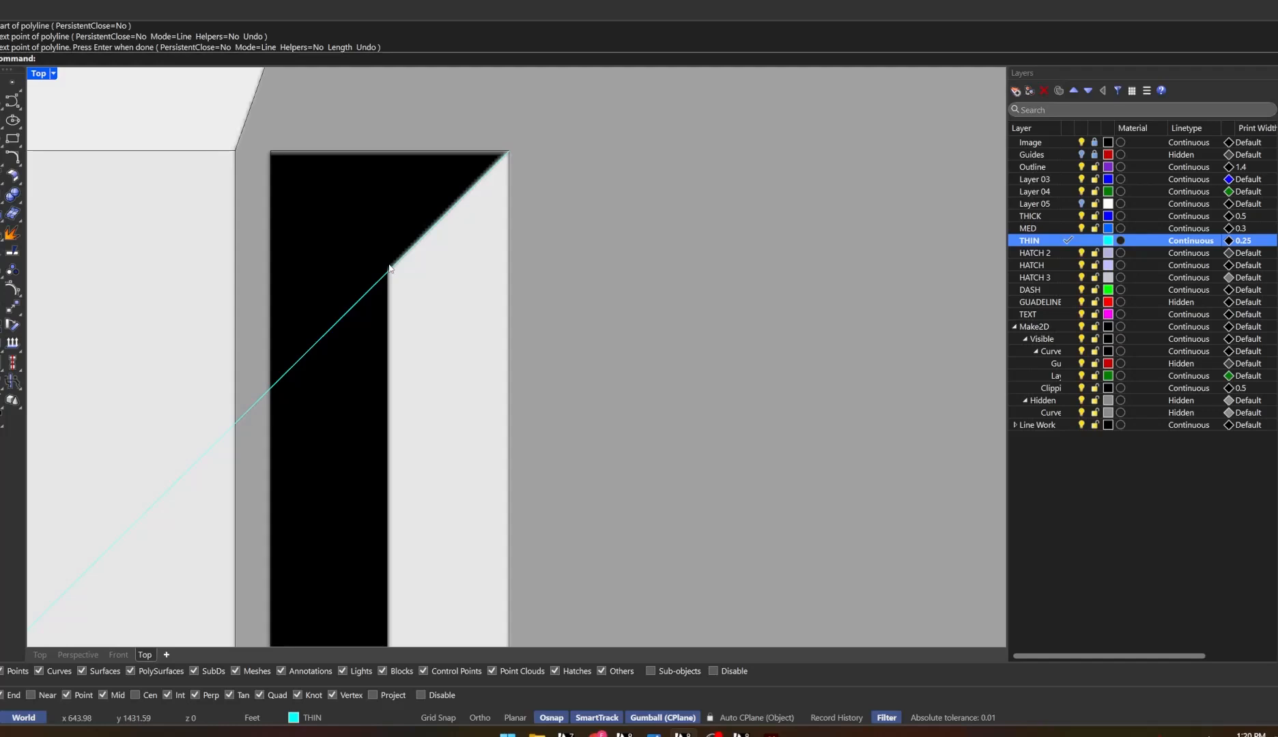
click(404, 257)
text(copy)
key(Return)
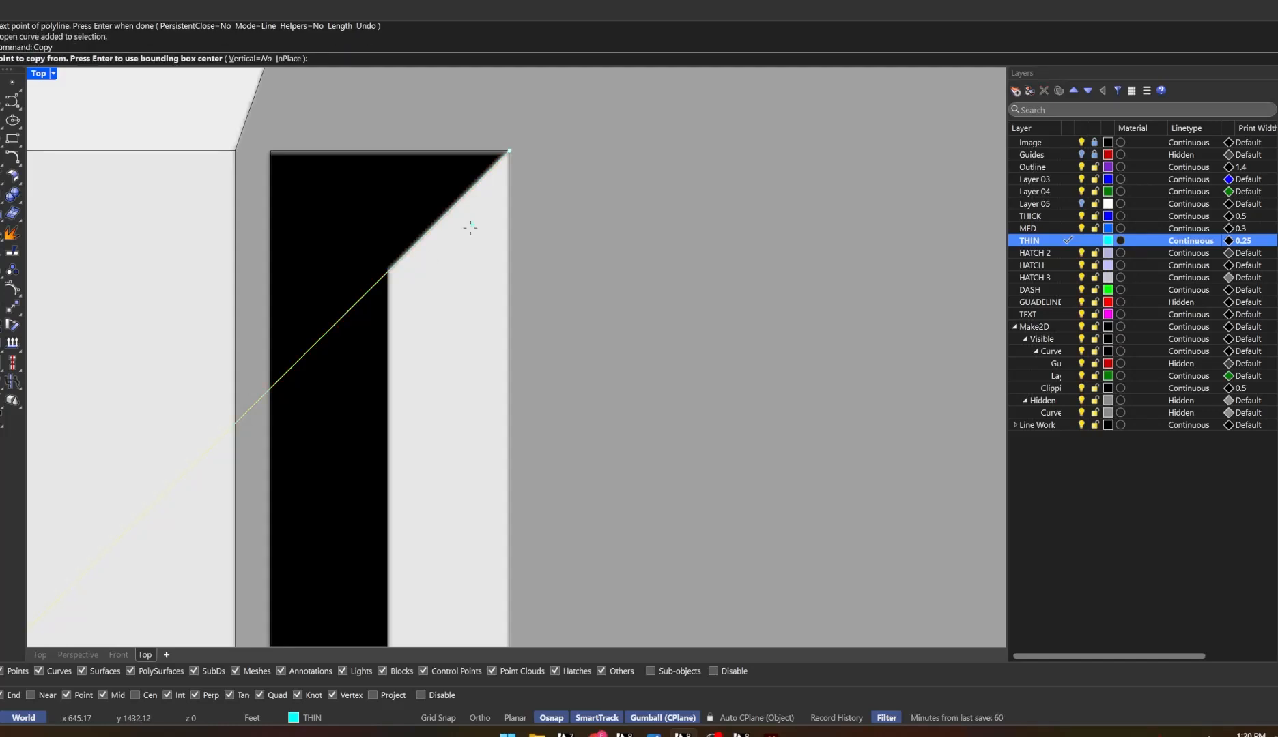
click(510, 152)
scroll(510, 152, down, 5)
scroll(699, 362, up, 5)
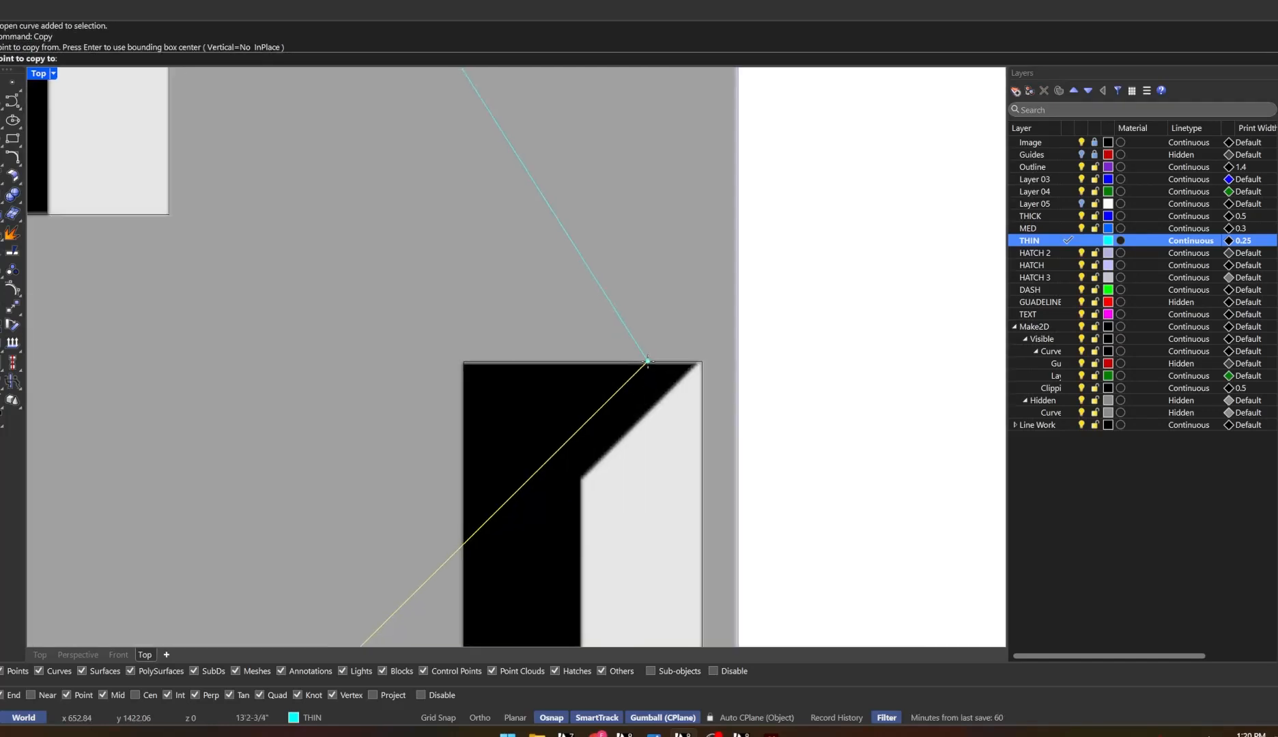
click(701, 362)
scroll(692, 344, down, 5)
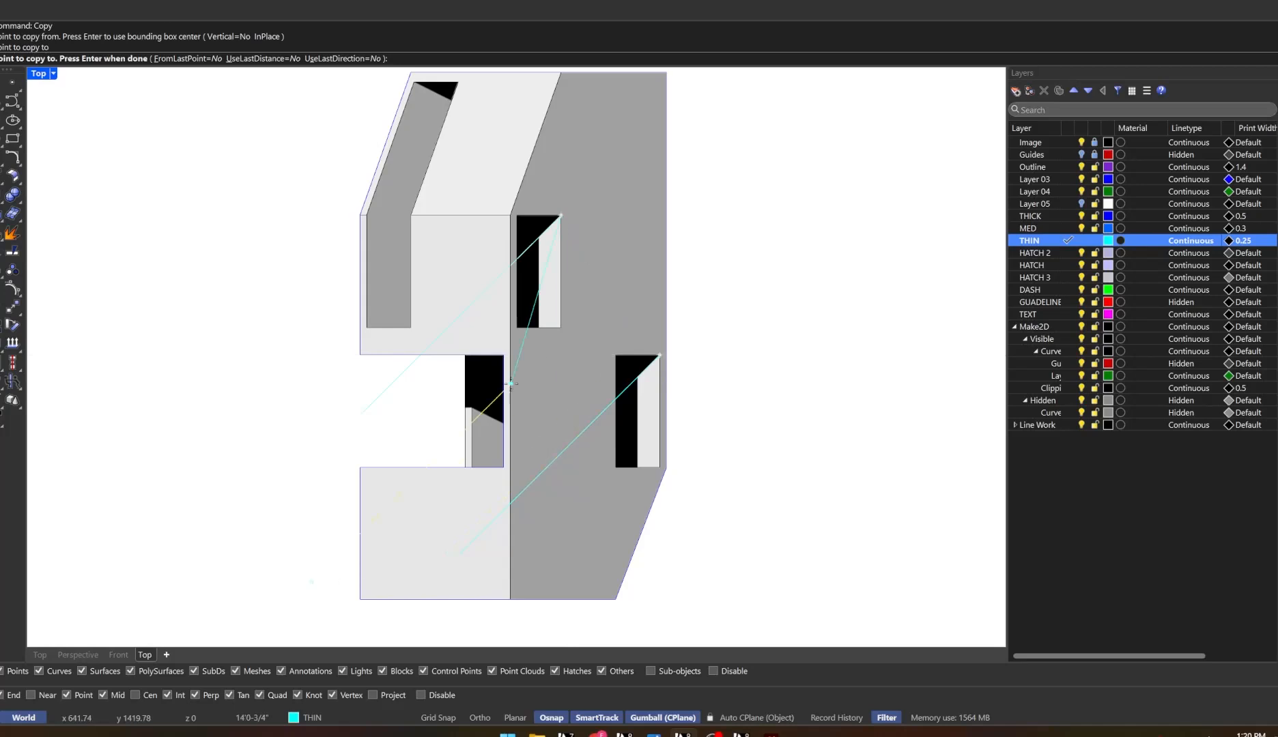
scroll(481, 394, down, 5)
scroll(483, 241, up, 7)
scroll(415, 246, down, 6)
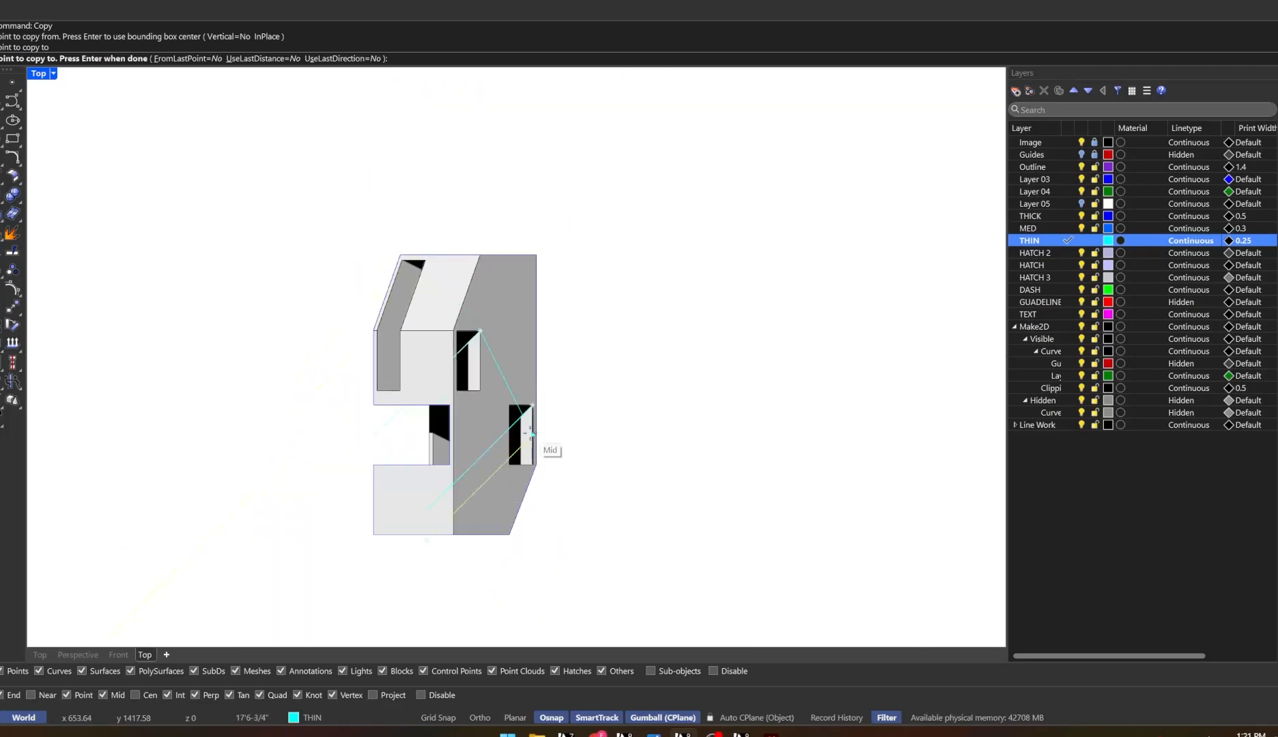
scroll(503, 408, up, 5)
key(Return)
Draw a vertical line along the upper window's shadow edge, from the window's base to above its top edge
scroll(437, 259, up, 4)
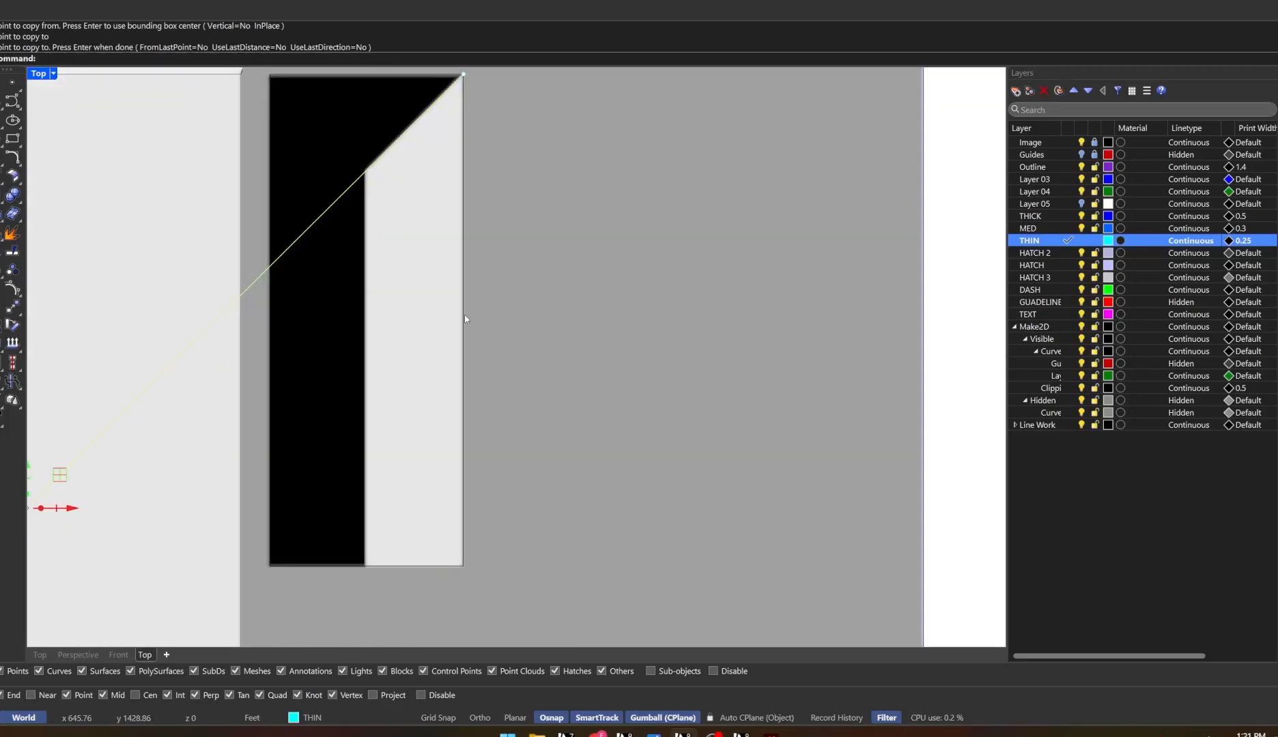
text(li)
key(Return)
scroll(460, 340, down, 4)
click(410, 441)
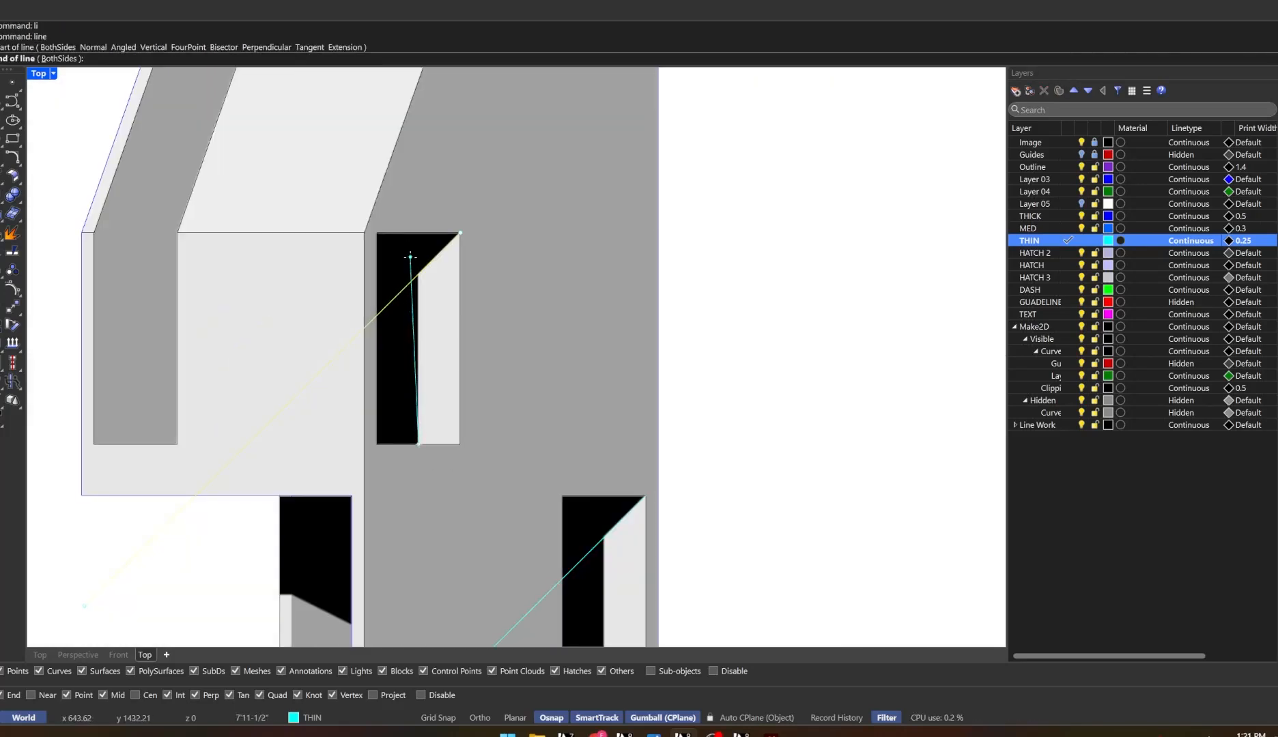
scroll(410, 253, up, 4)
shift+click(422, 130)
scroll(404, 257, up, 2)
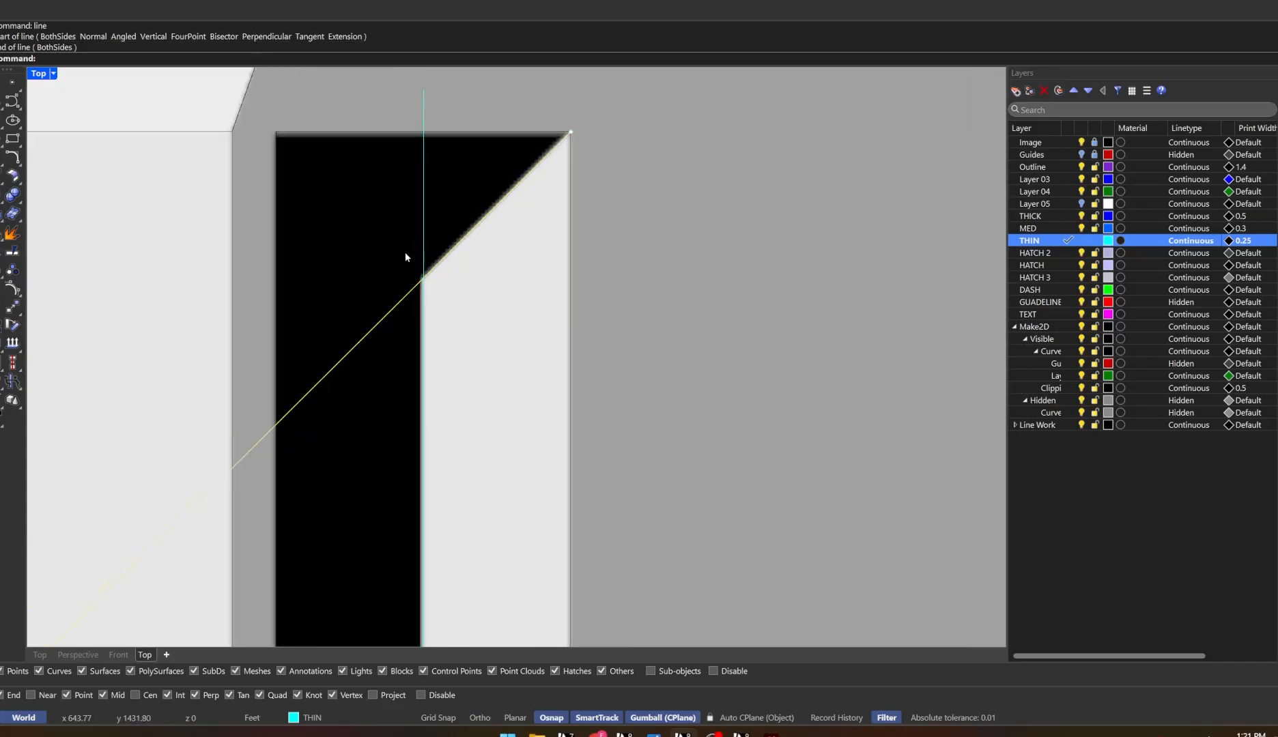
Adjust the vertical line's position to line up with the shadow edge inside the upper window
click(422, 229)
scroll(421, 230, down, 6)
scroll(423, 306, up, 9)
drag(459, 420, 414, 478)
scroll(415, 479, down, 5)
Copy the vertical shadow line from the upper window's base to the matching shadow edge in the lower window
text(copy)
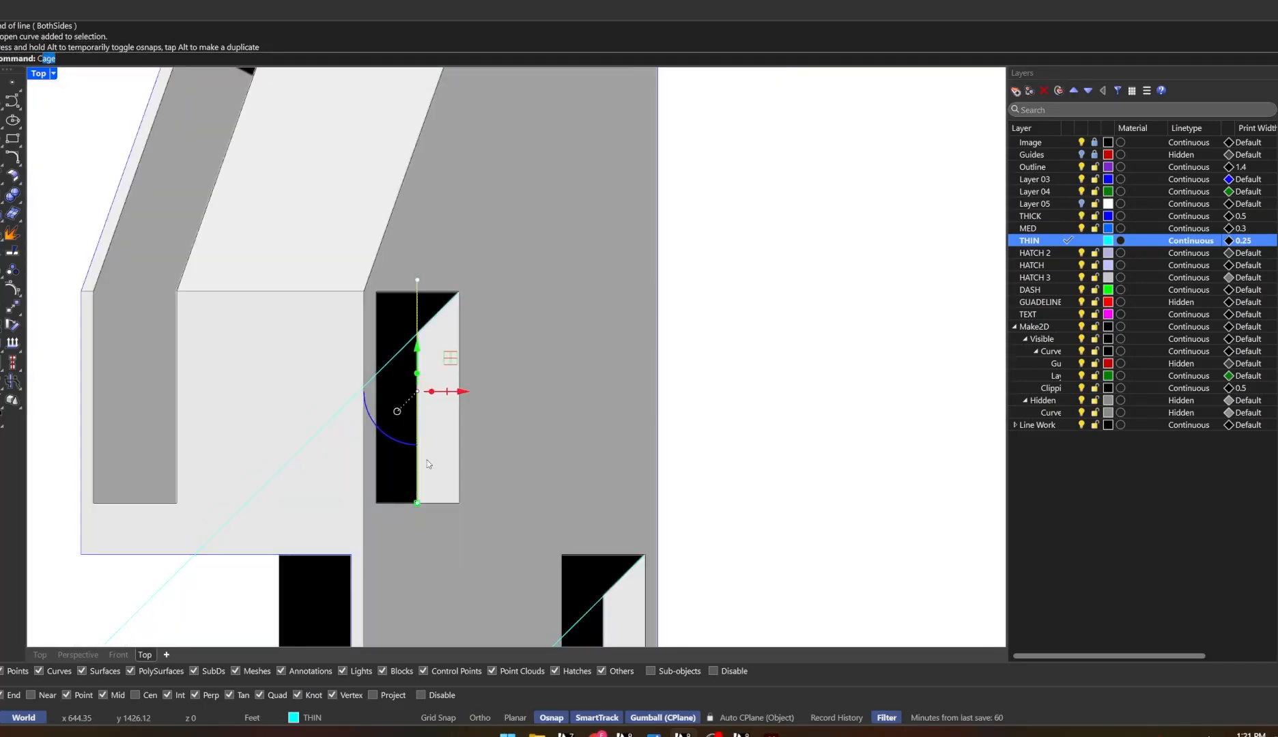
key(Return)
scroll(418, 467, up, 2)
click(428, 357)
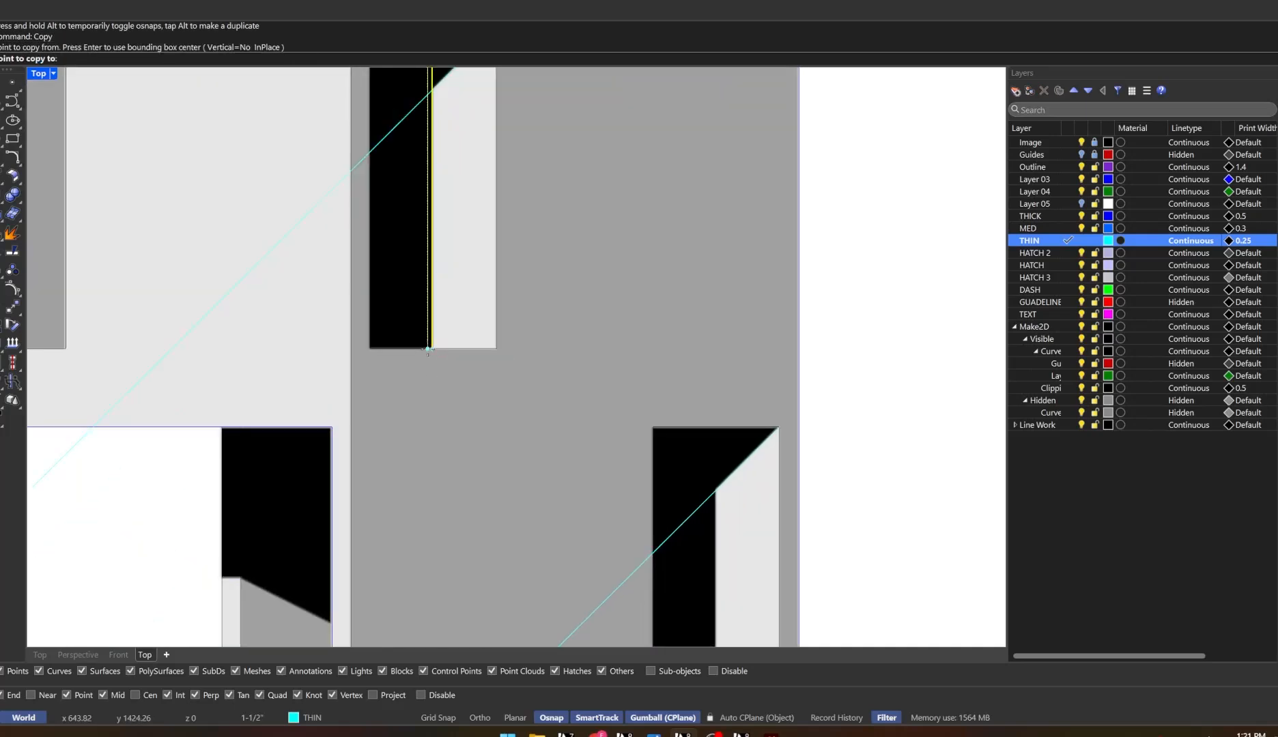
scroll(430, 362, down, 3)
scroll(560, 525, up, 5)
scroll(635, 539, up, 3)
click(635, 538)
scroll(634, 538, down, 4)
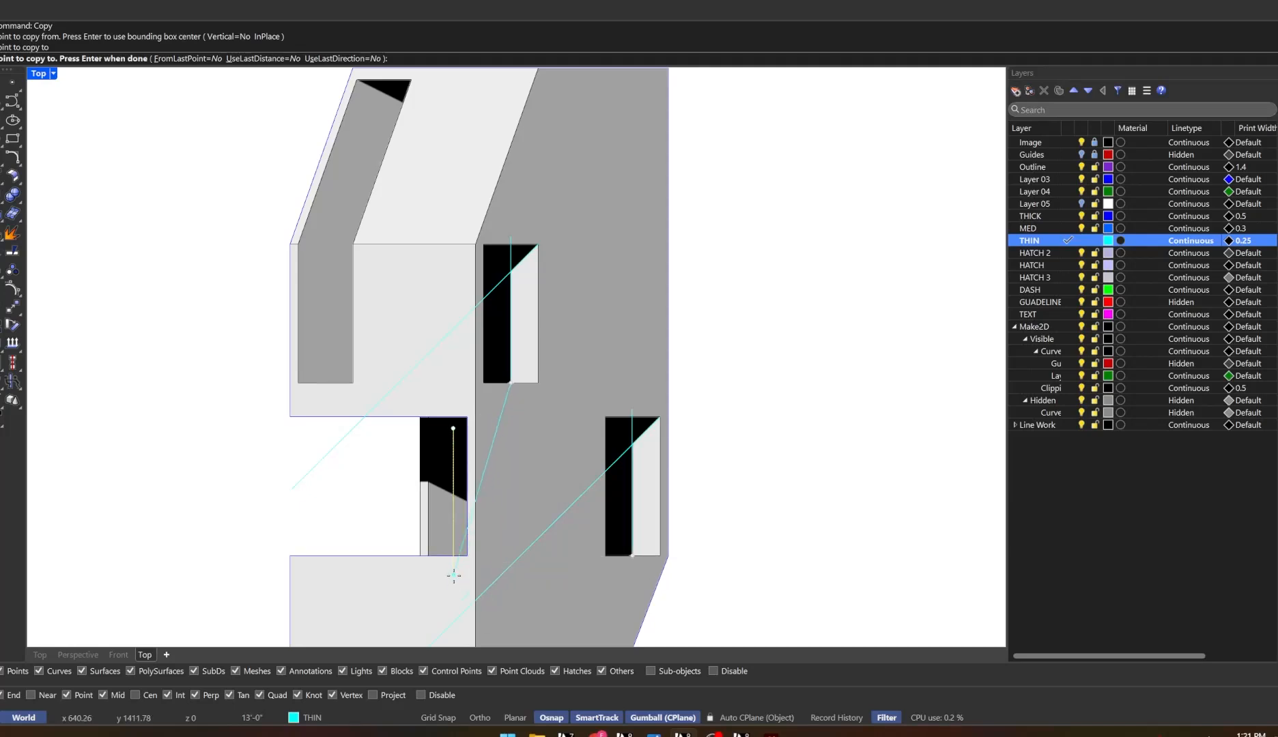
scroll(437, 533, up, 4)
scroll(423, 519, down, 5)
key(Return)
Trace the slanted shadow edge in the sloped recess with a polyline starting at the recess corner and passing its far edge
scroll(368, 235, up, 5)
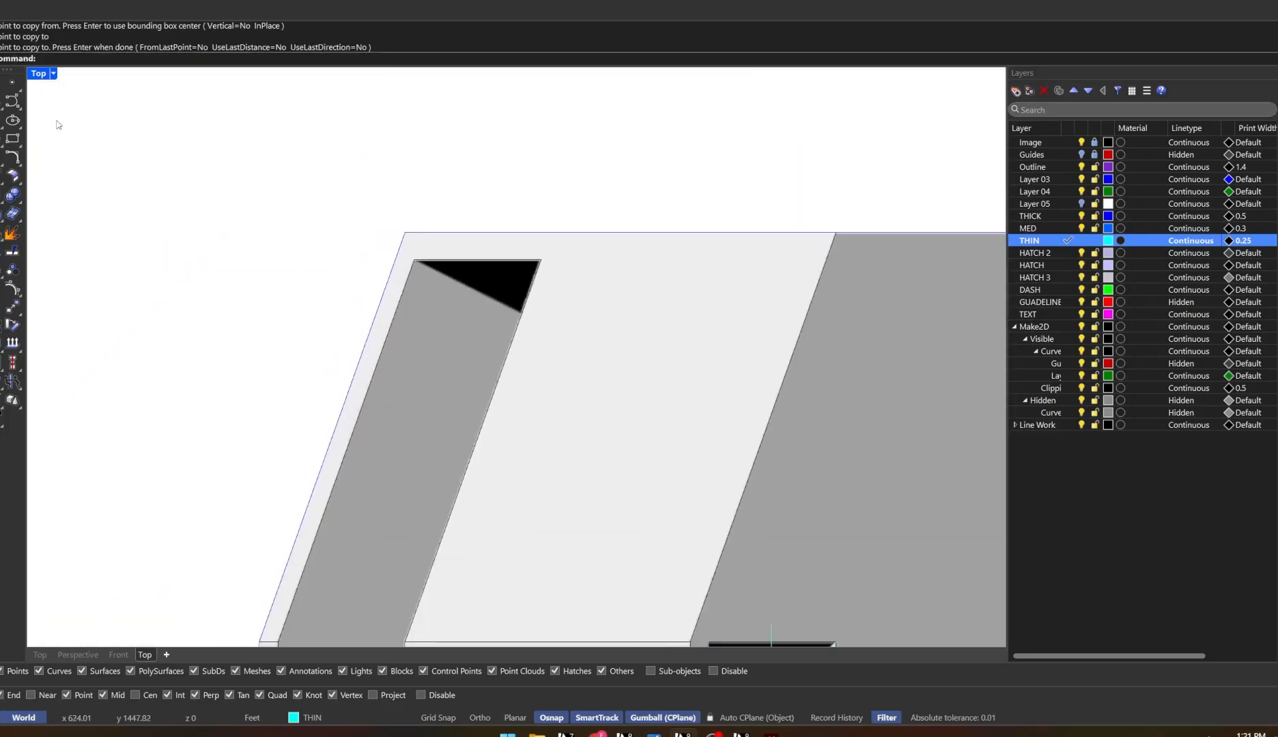
click(2, 101)
scroll(421, 289, up, 8)
click(405, 222)
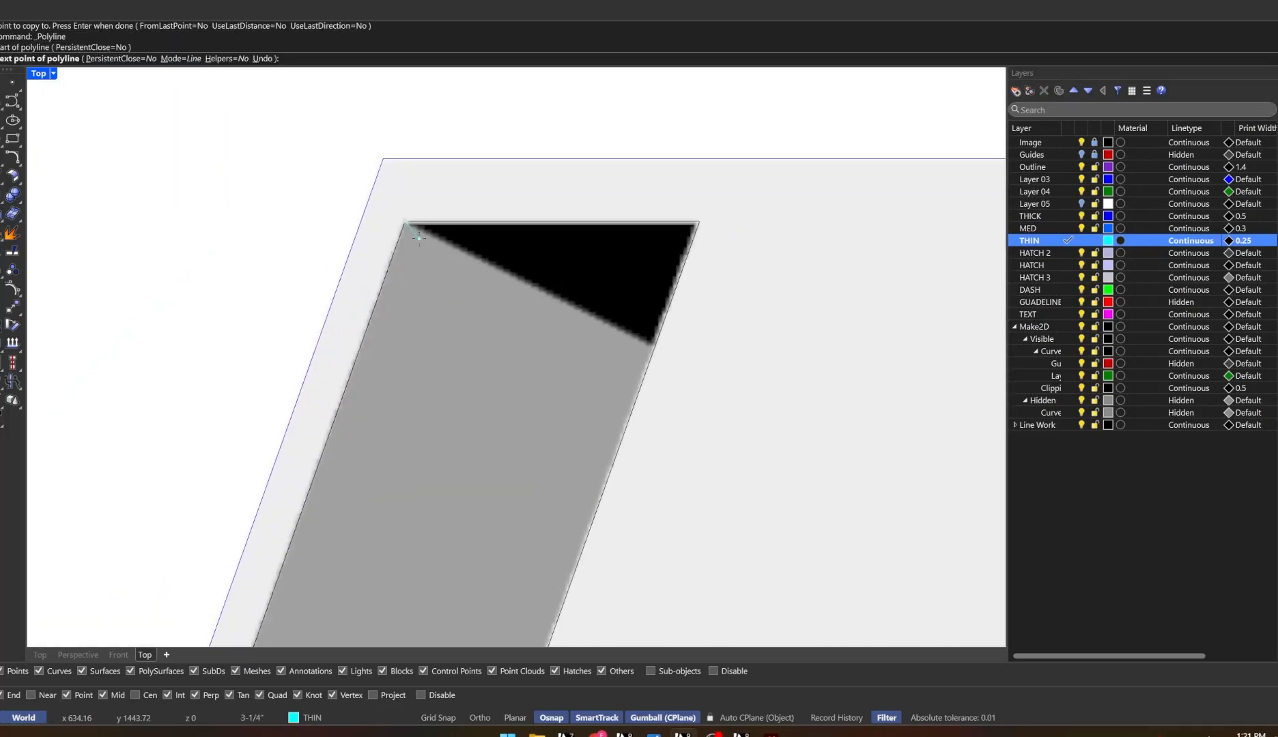
click(744, 411)
key(Return)
Copy the slanted shadow line from the sloped recess onto the angled shadow edge in the notch opening
scroll(500, 337, down, 10)
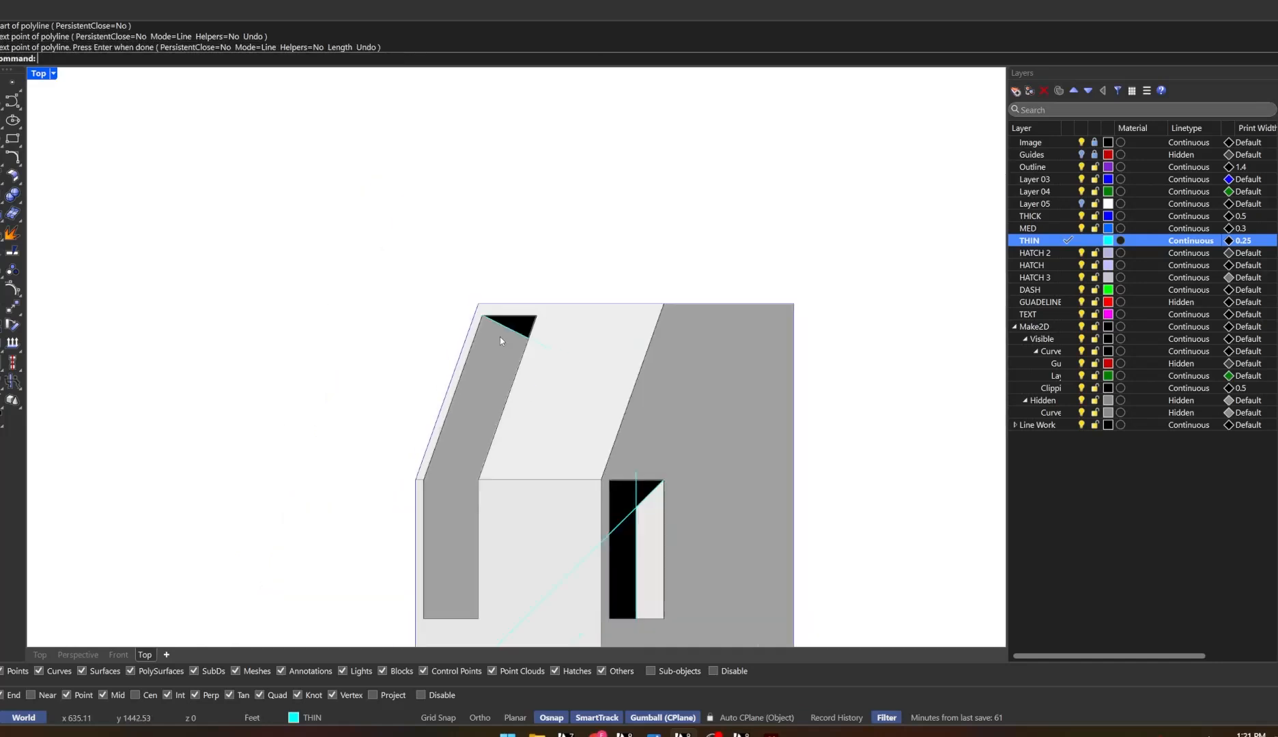
scroll(531, 341, up, 5)
click(527, 307)
text(Copy)
key(Return)
click(430, 259)
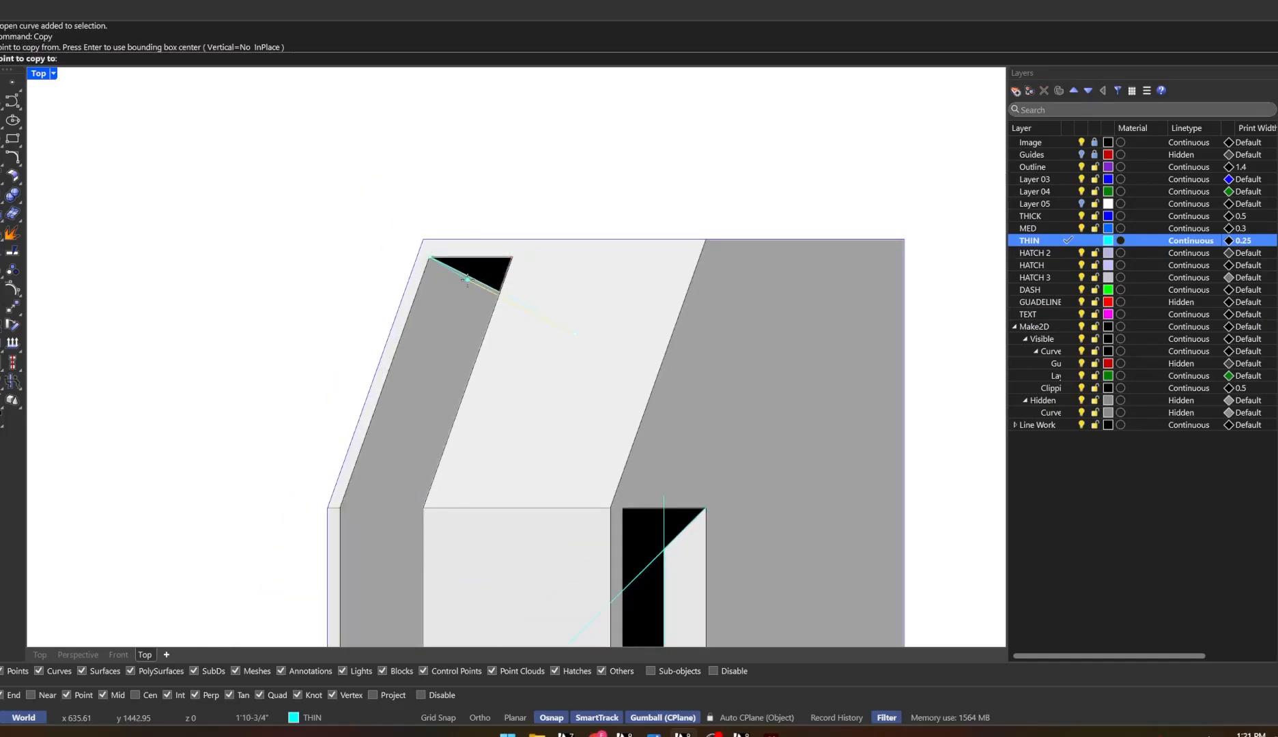
scroll(472, 280, down, 5)
scroll(469, 410, up, 6)
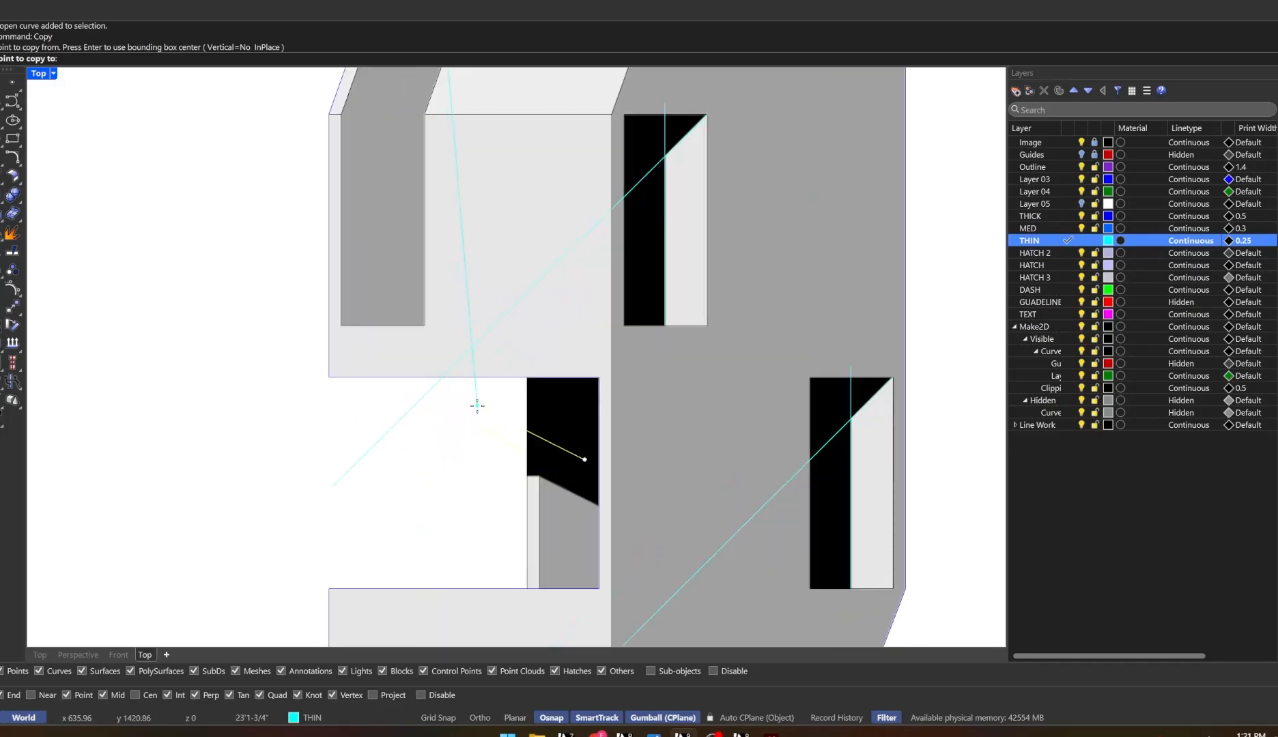
click(492, 432)
key(Return)
Draw a short horizontal line along the shadow edge across the narrow strip in the notch opening
text(Li)
key(Return)
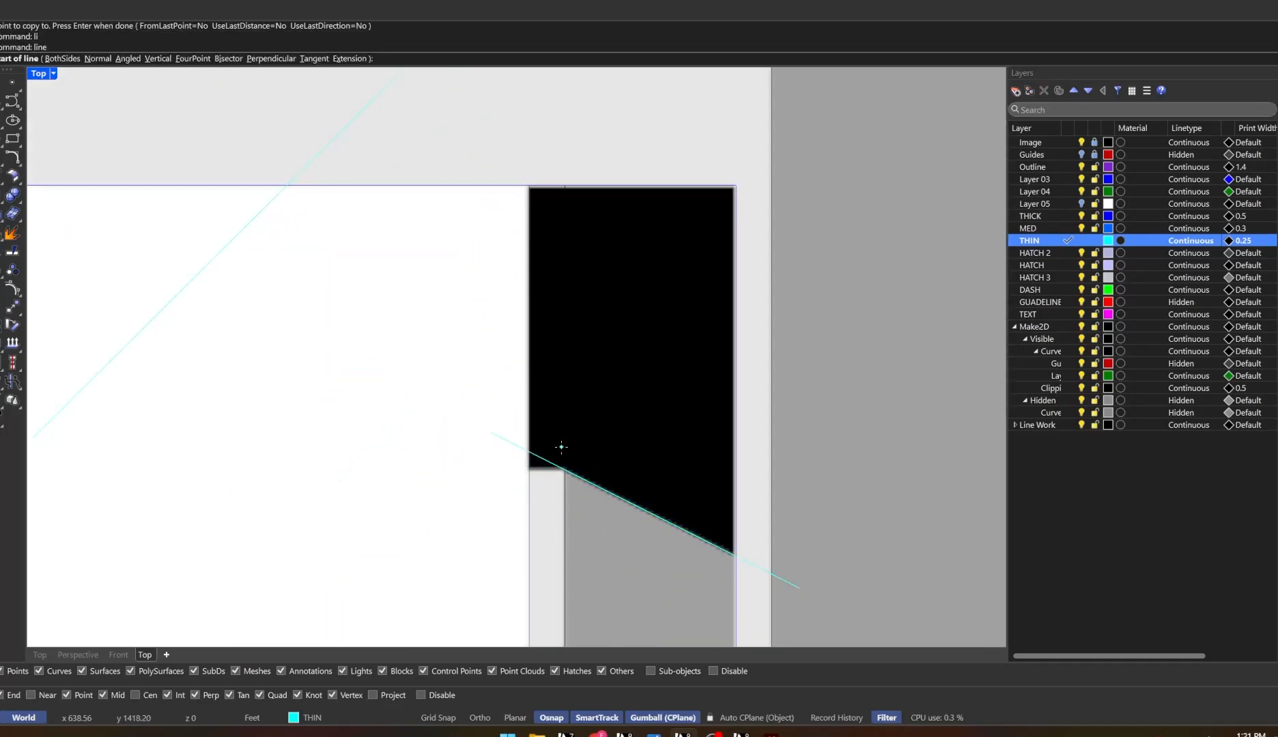
scroll(563, 460, up, 4)
click(553, 463)
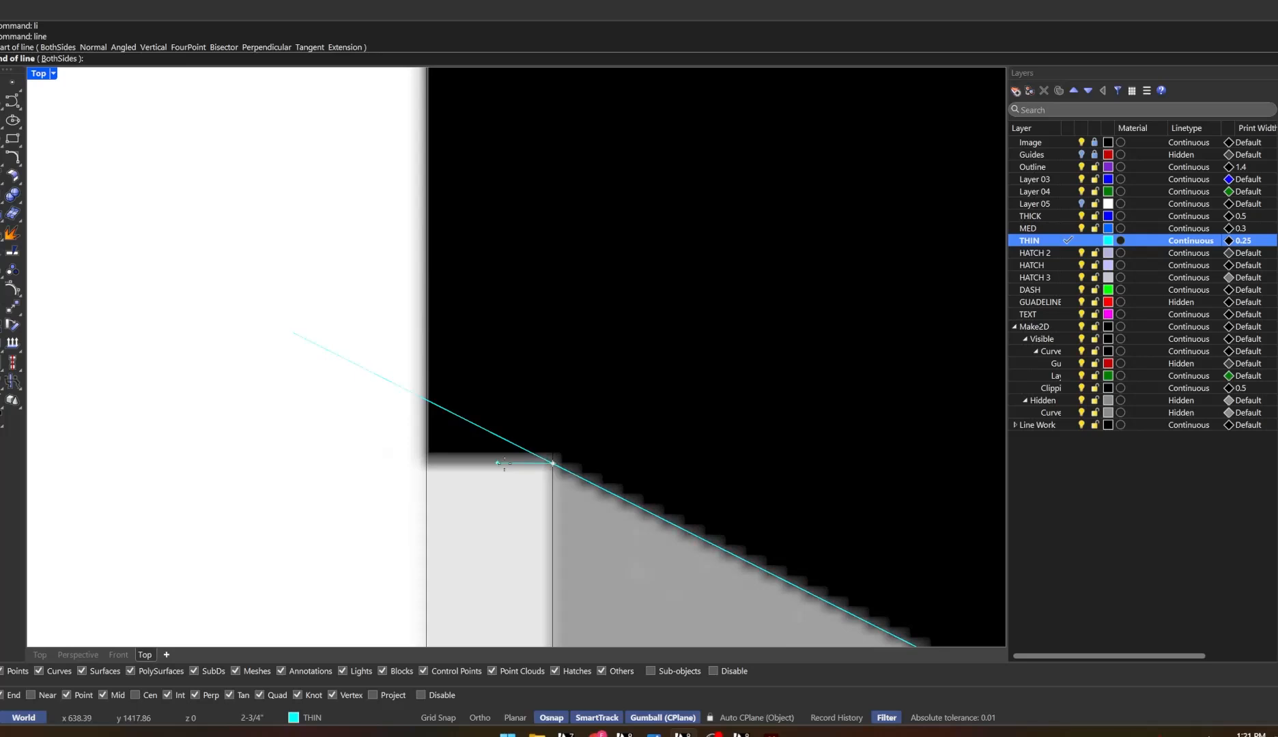
click(325, 463)
Hide the Image layer and set the Top viewport's display mode to Shaded
scroll(391, 453, down, 3)
scroll(390, 455, down, 5)
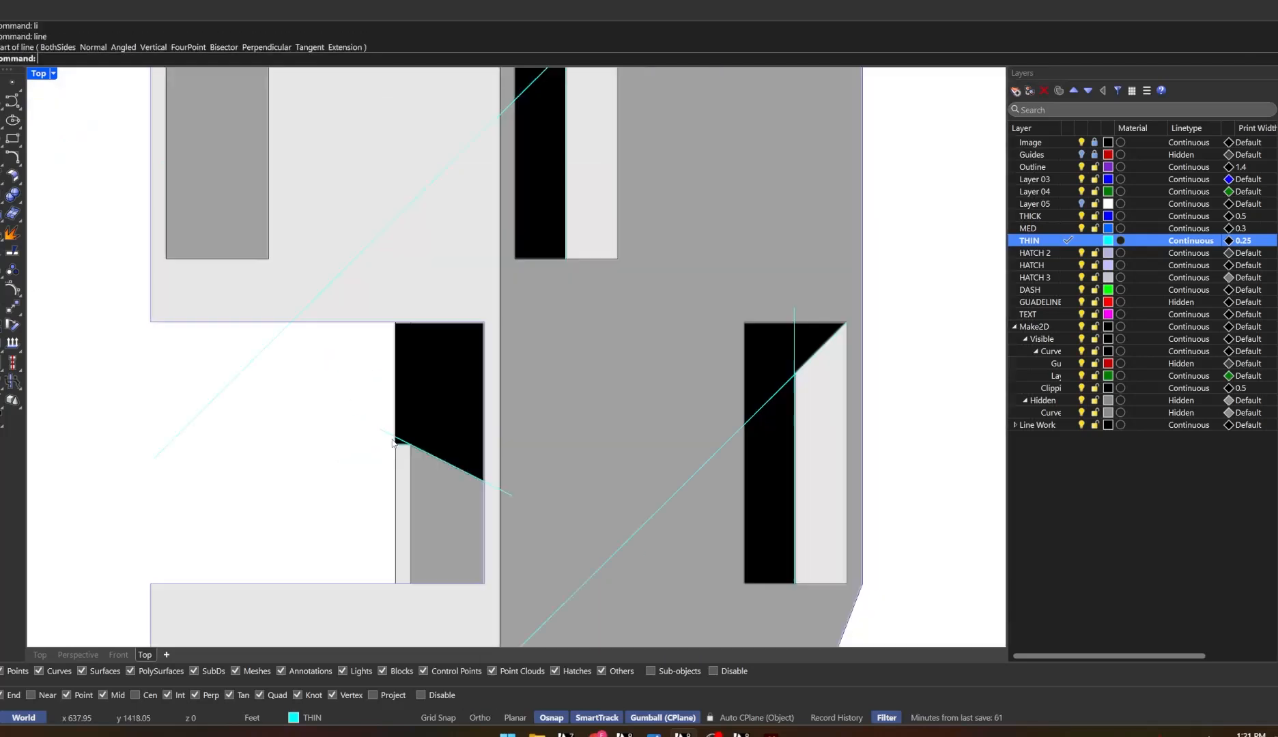
right_click(1079, 191)
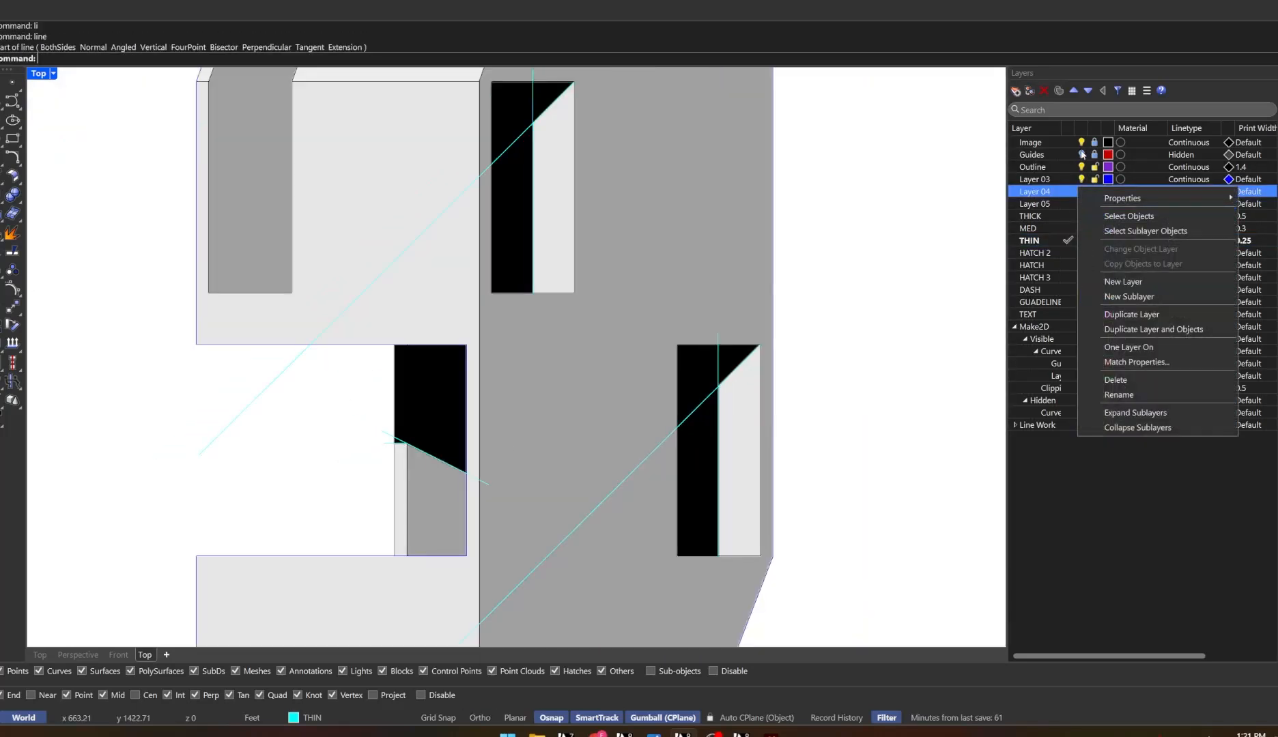
click(1081, 142)
scroll(737, 385, down, 3)
click(53, 73)
click(69, 134)
Trim the overshooting shadow lines at the windows and sloped recess, using all the drawing's curves as cutting objects
scroll(411, 297, down, 4)
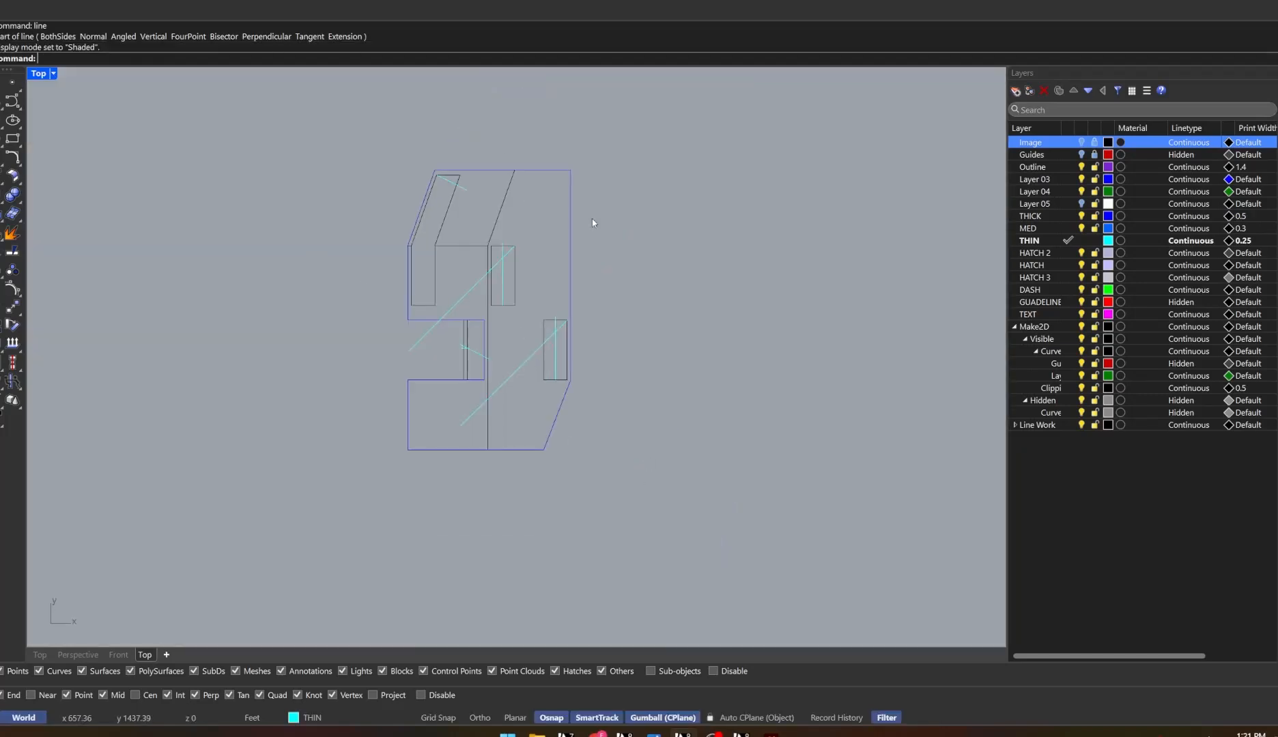
scroll(568, 362, down, 1)
drag(608, 203, 321, 544)
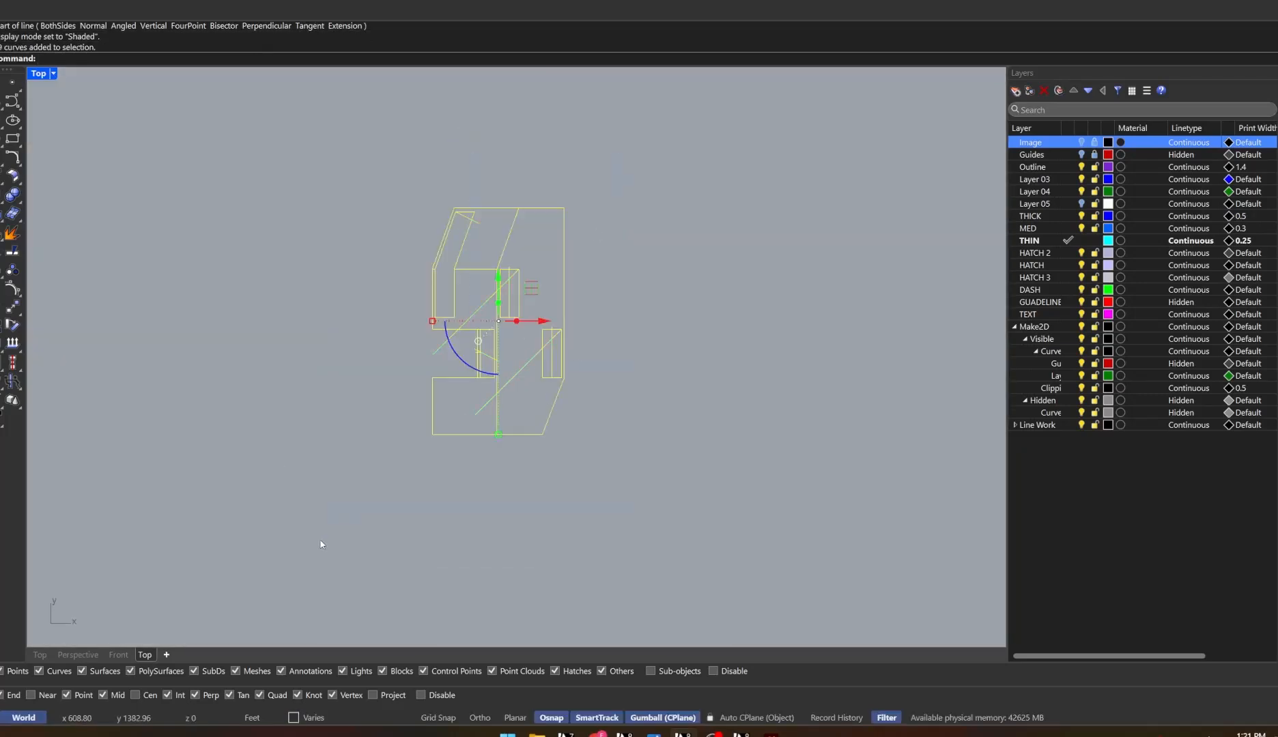
text(trim)
key(Return)
scroll(565, 360, up, 5)
click(515, 359)
scroll(451, 355, down, 5)
scroll(466, 399, up, 5)
click(561, 396)
click(536, 449)
drag(565, 295, 555, 307)
scroll(551, 303, down, 6)
scroll(484, 437, up, 8)
scroll(450, 359, down, 8)
scroll(542, 396, up, 2)
click(602, 273)
click(580, 368)
Trim the excess ends of the slanted and horizontal shadow lines around the notch opening
scroll(585, 364, down, 6)
scroll(599, 348, up, 8)
click(605, 327)
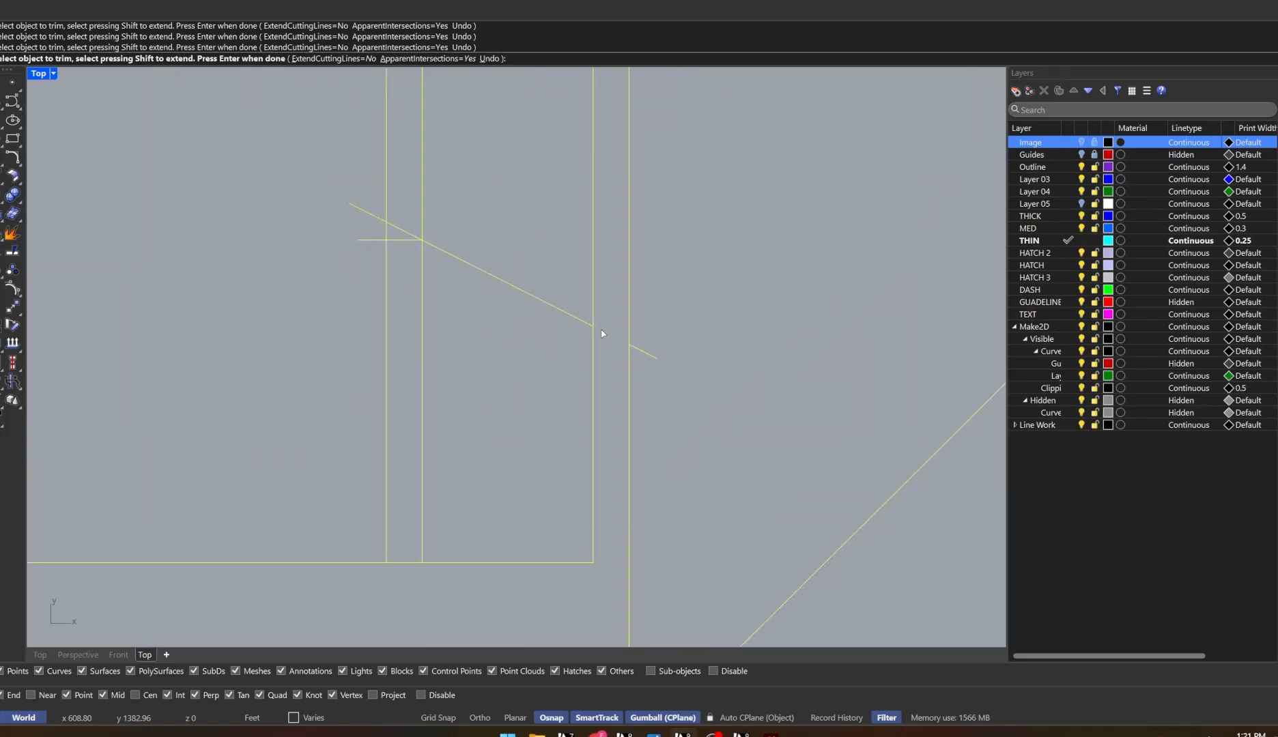
click(398, 228)
drag(367, 177, 344, 254)
drag(645, 397, 645, 397)
scroll(645, 397, down, 4)
key(Return)
Delete the two leftover diagonal line segments outside the windows
click(469, 333)
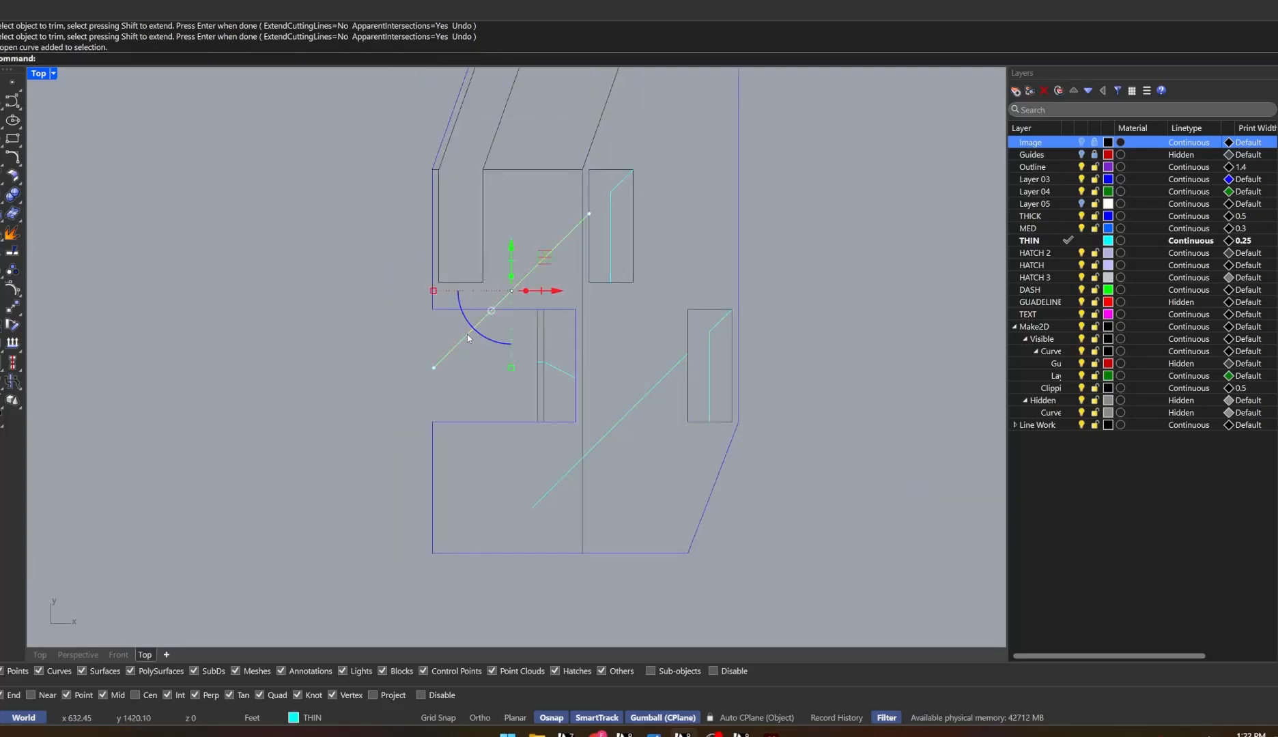
key(Delete)
click(659, 381)
scroll(575, 405, down, 5)
key(Delete)
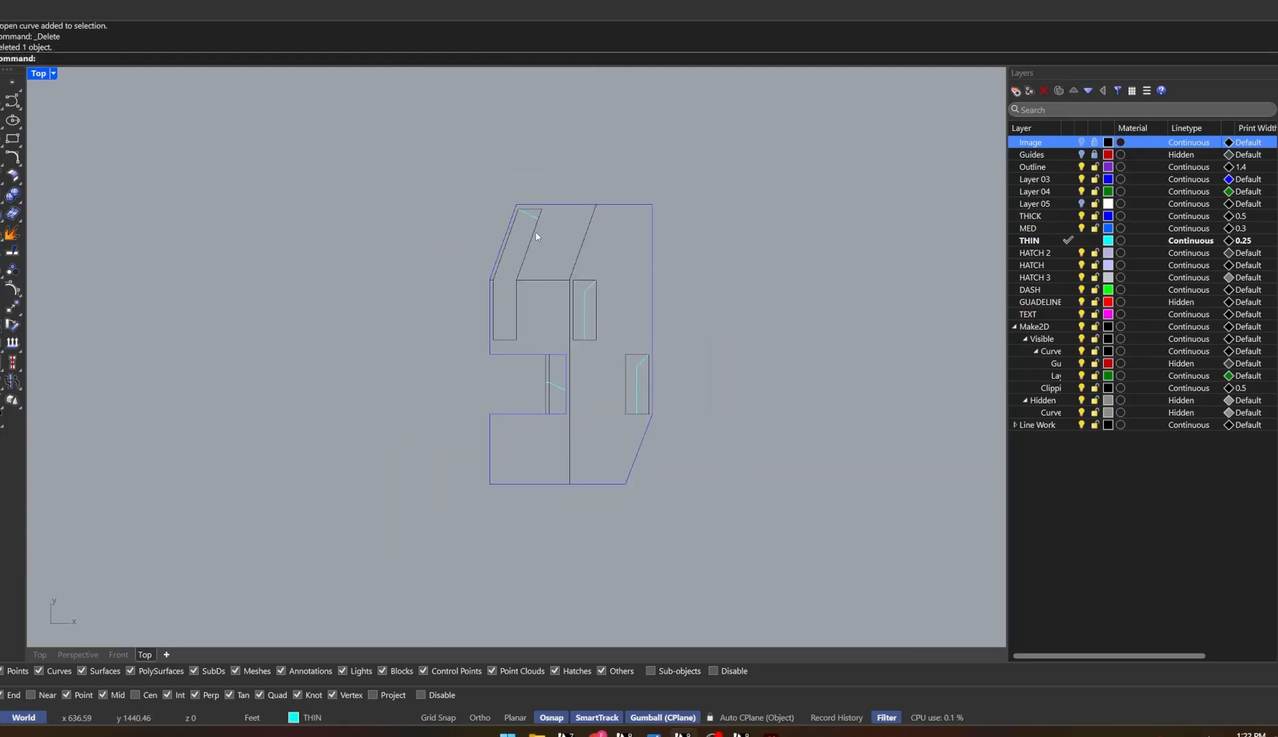
Make HATCH the current layer
scroll(530, 397, up, 5)
scroll(520, 402, down, 2)
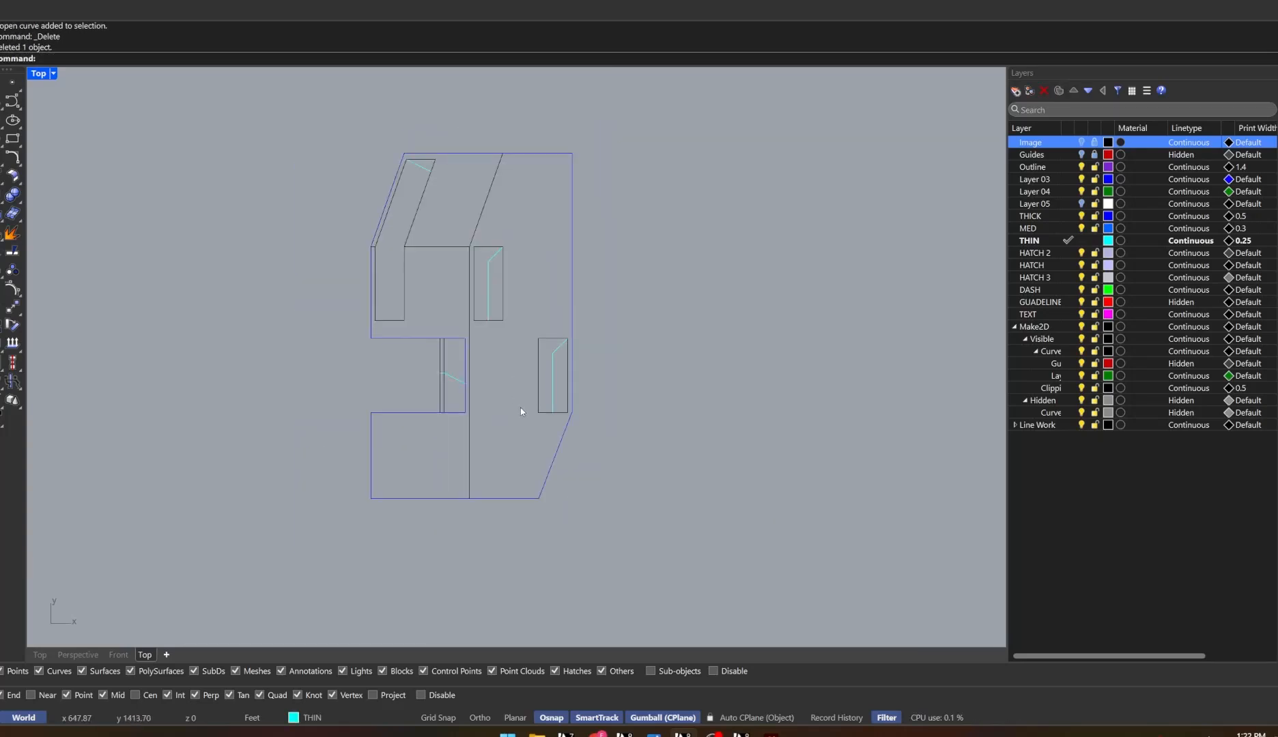
click(1068, 265)
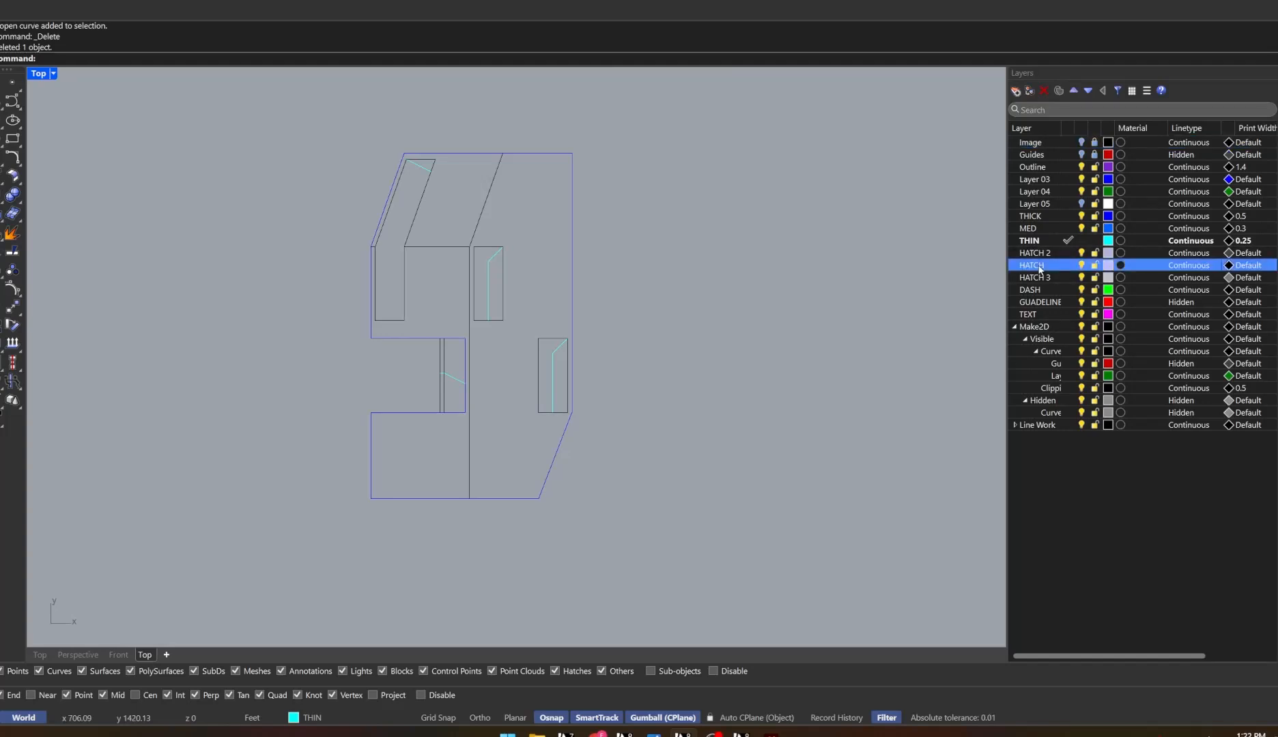
scroll(645, 335, down, 3)
drag(641, 171, 299, 568)
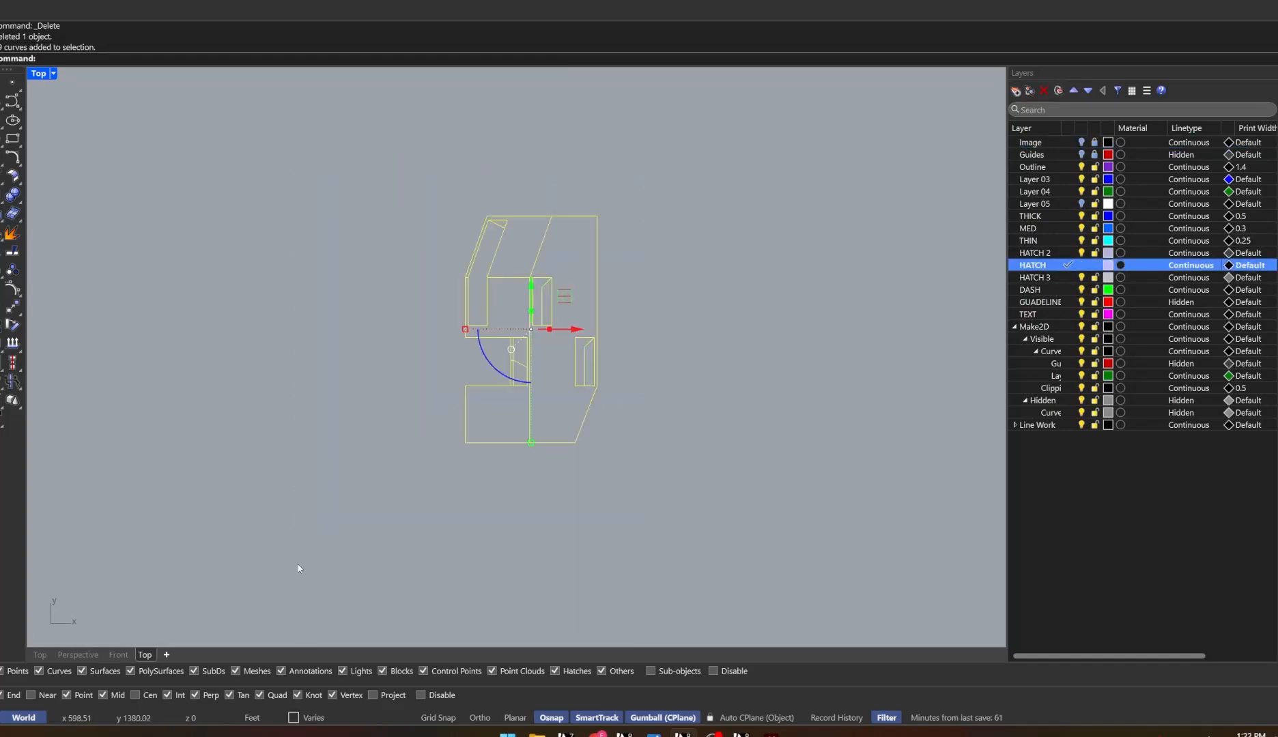
text(Hatch)
key(Return)
mouse_move(567, 89)
mouse_down()
mouse_move(740, 185)
mouse_move(812, 191)
mouse_up()
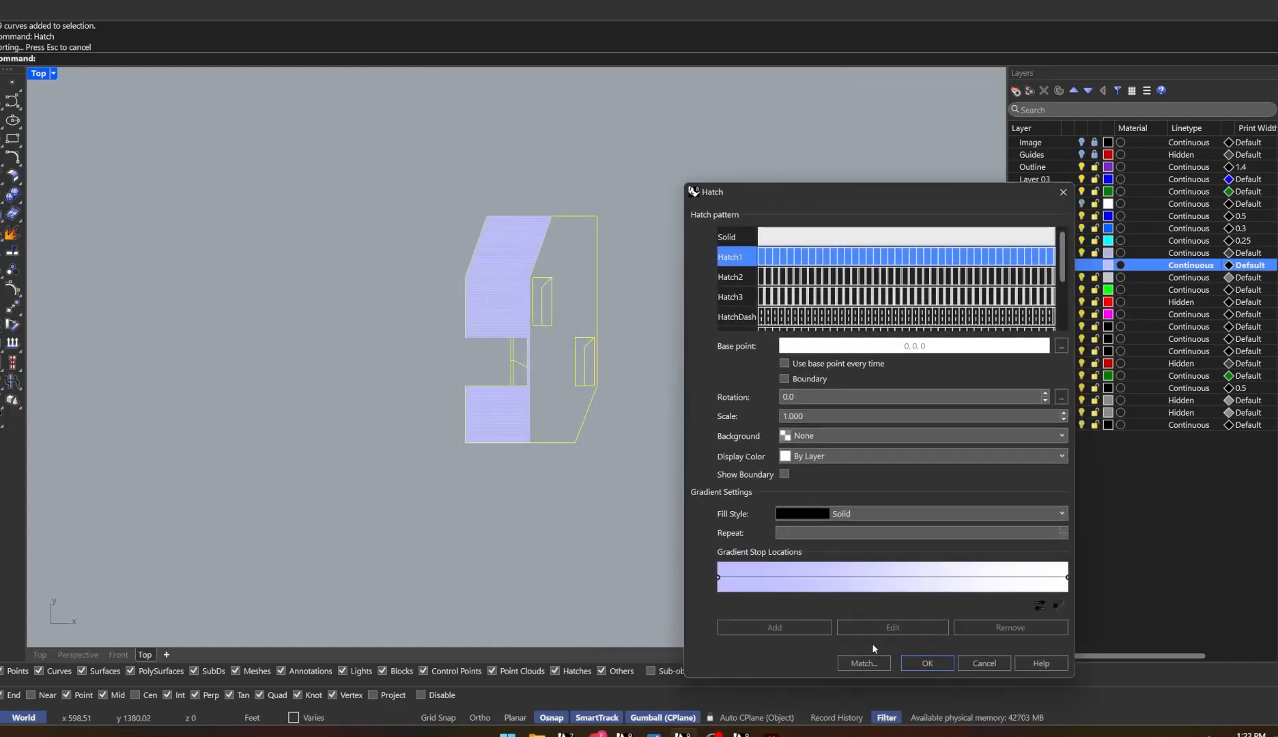
click(981, 665)
scroll(549, 373, up, 8)
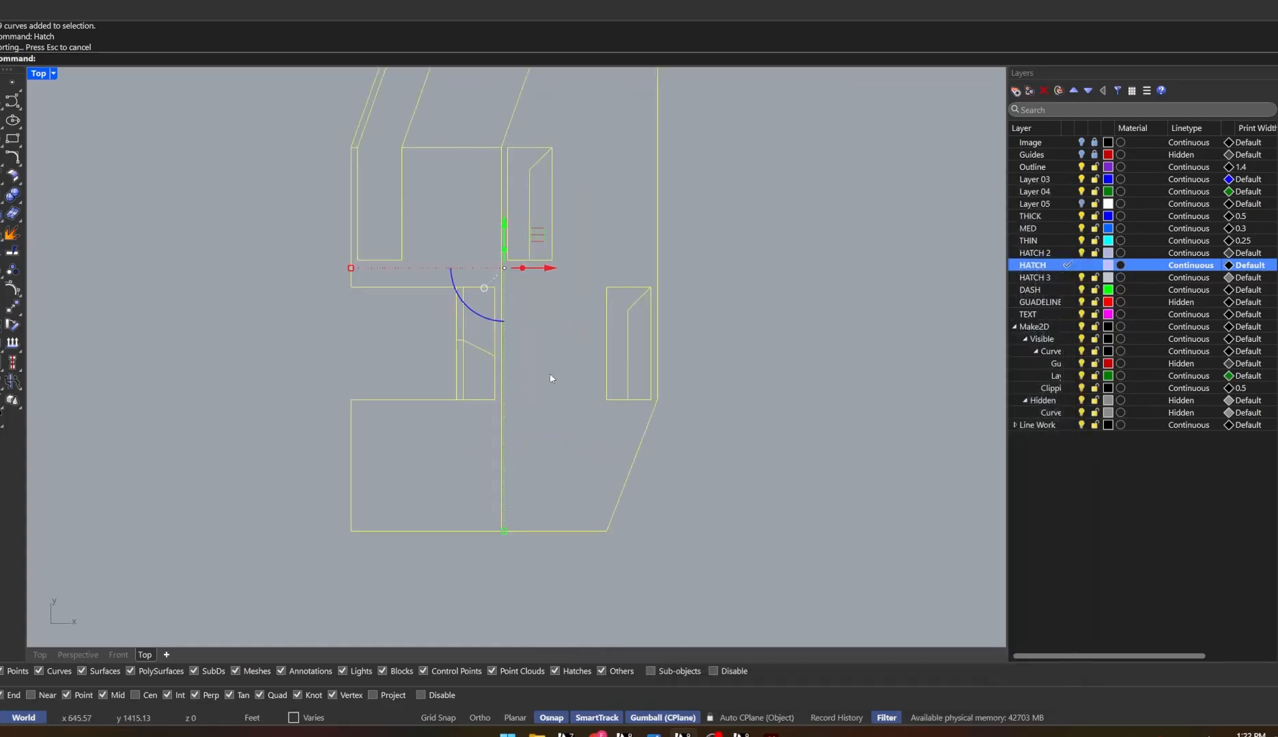
Start a Hatch from the lower right window's outline and shadow curves, picking the L-shaped shadow region
drag(639, 442, 749, 259)
scroll(676, 414, up, 1)
ctrl+click(661, 469)
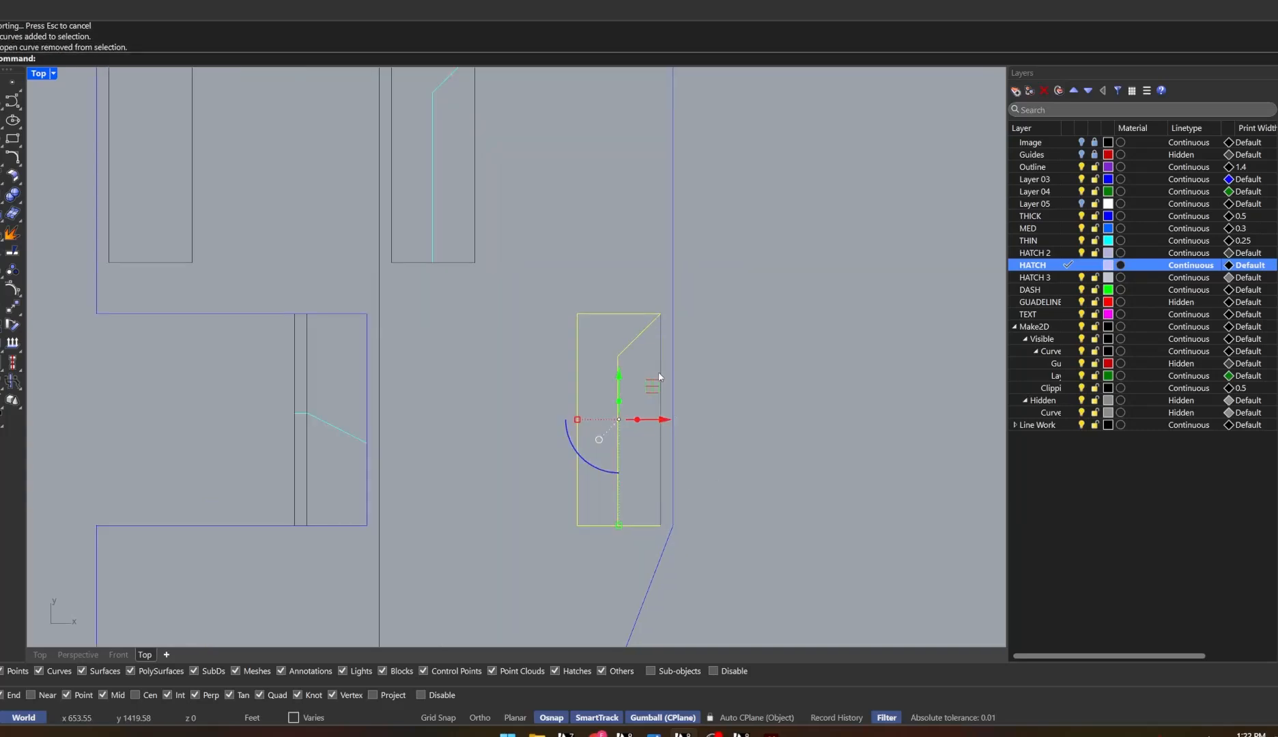
text(Hatch)
key(Return)
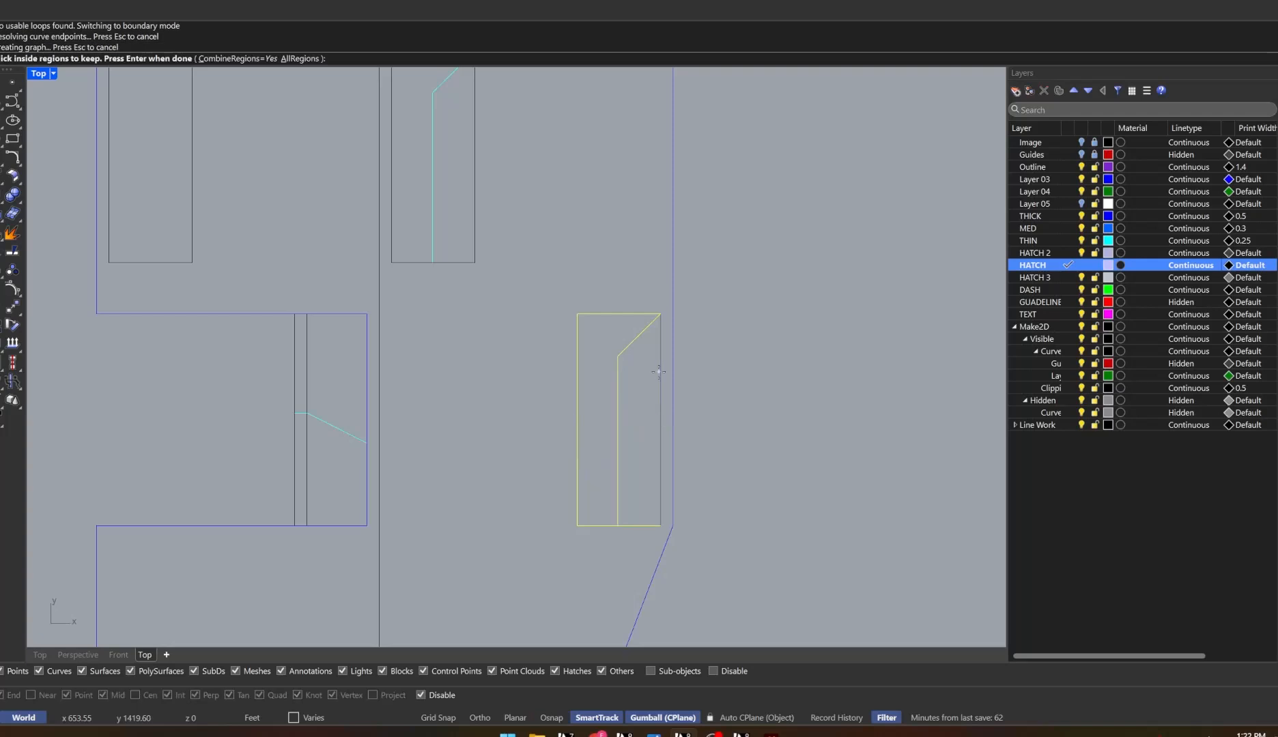
click(612, 337)
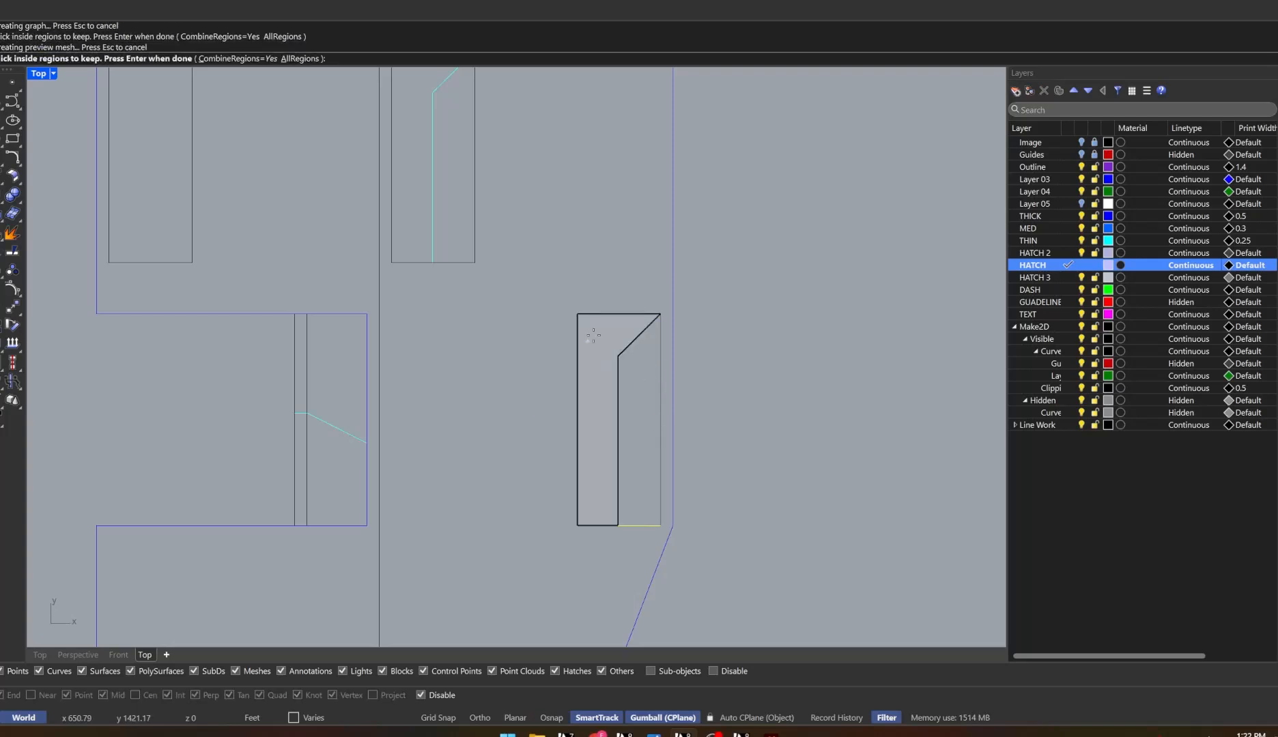
key(Return)
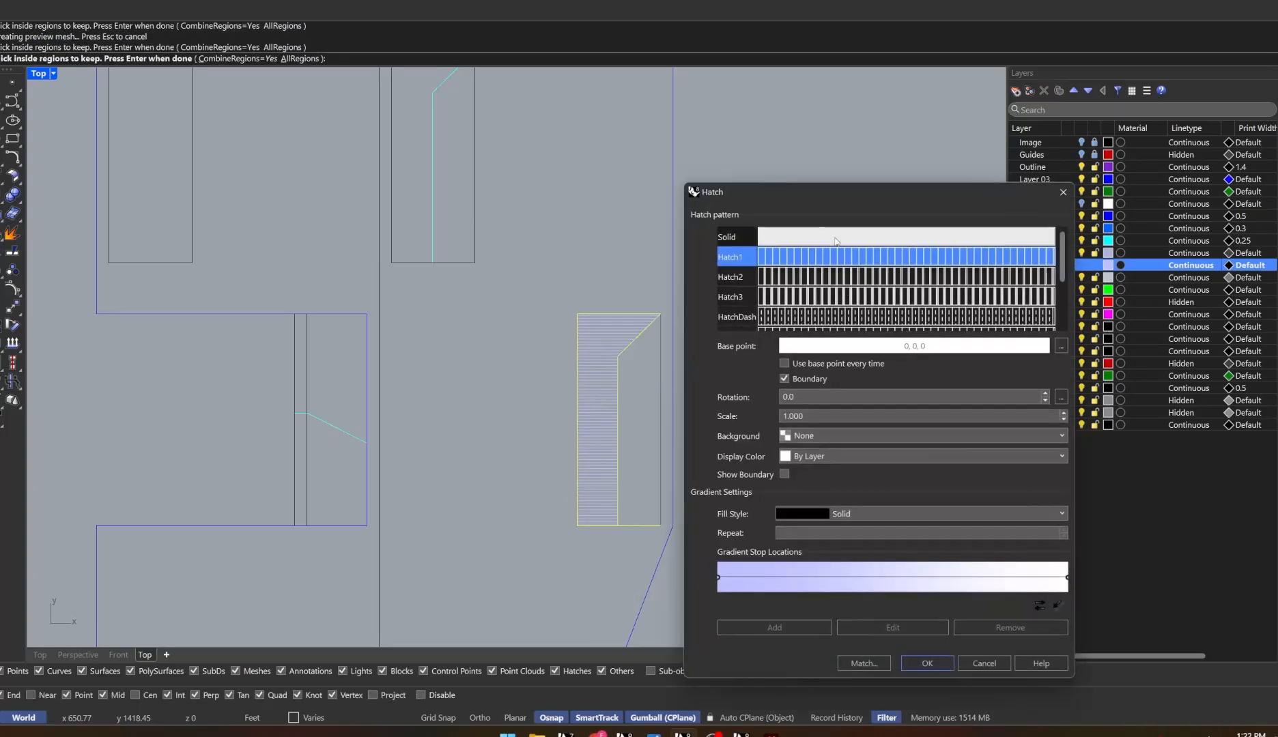
Preview the Hatch1, Hatch2, Hatch3 and Plus patterns, and fill the lower window's shadow with the Solid pattern
click(746, 237)
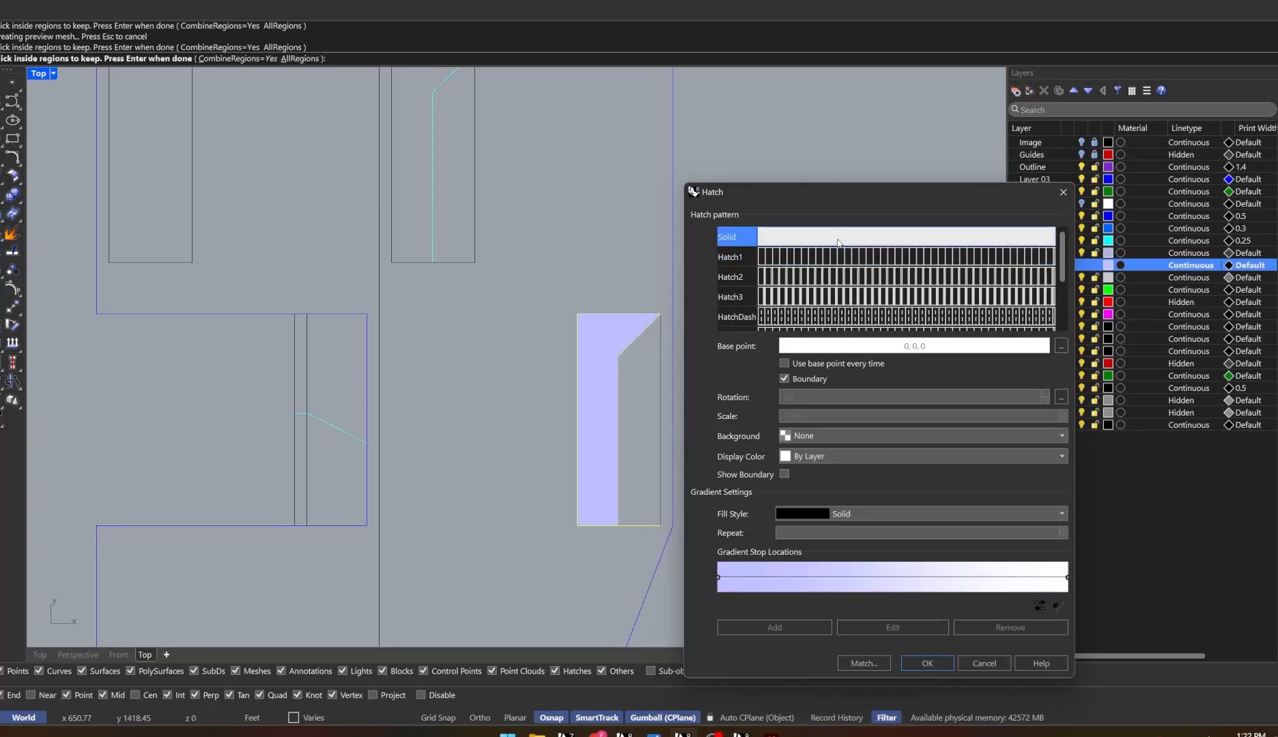
click(734, 257)
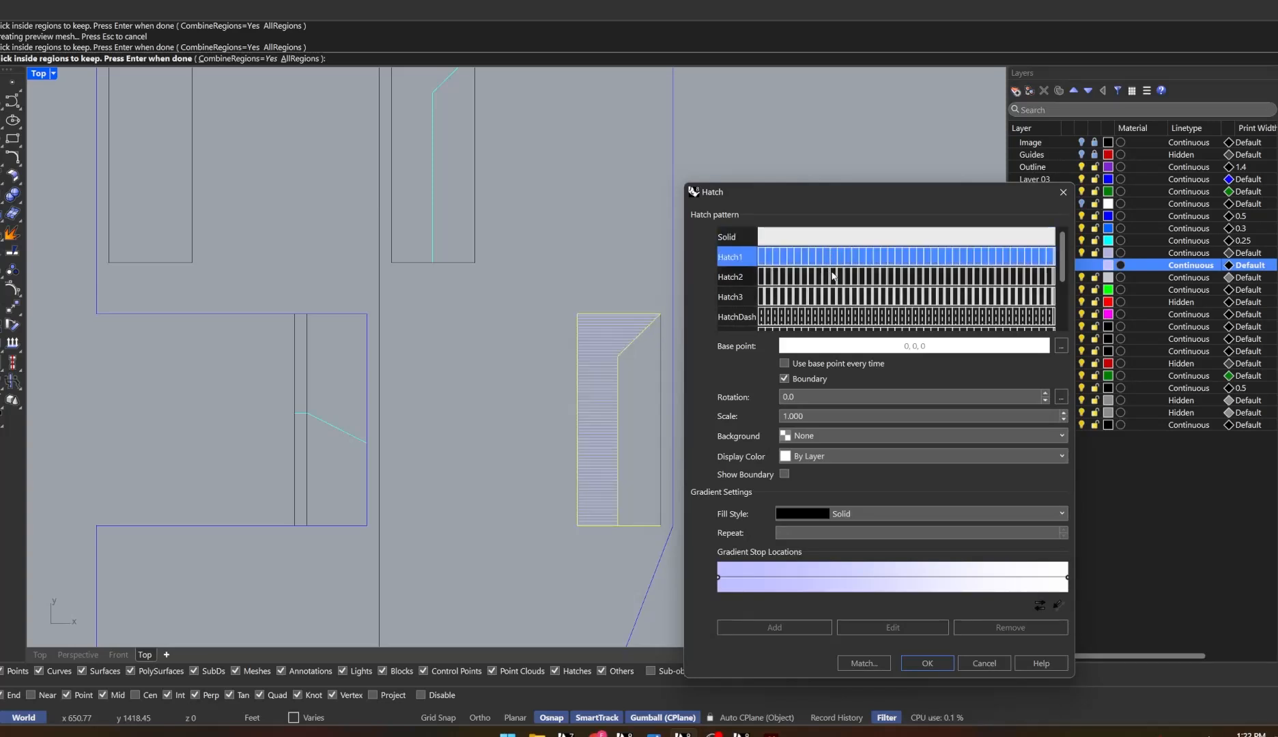
click(832, 282)
click(832, 298)
scroll(832, 297, down, 2)
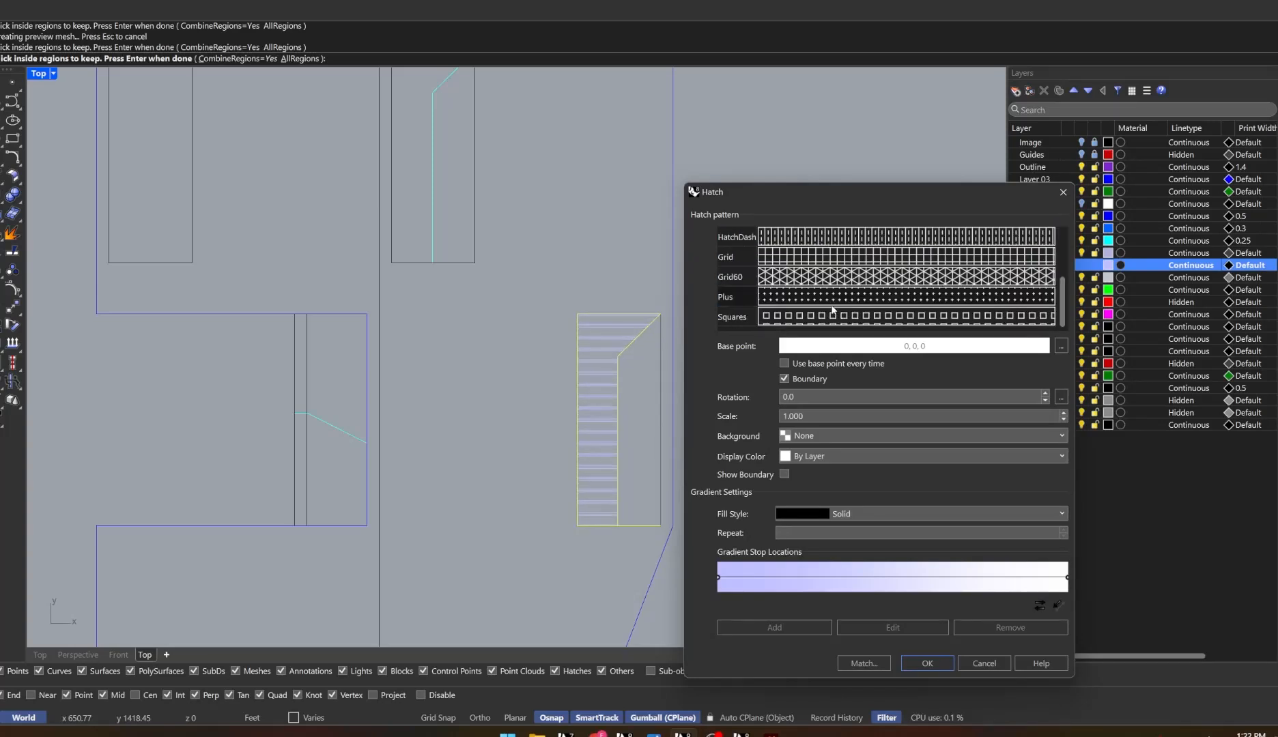
click(832, 298)
scroll(838, 304, up, 2)
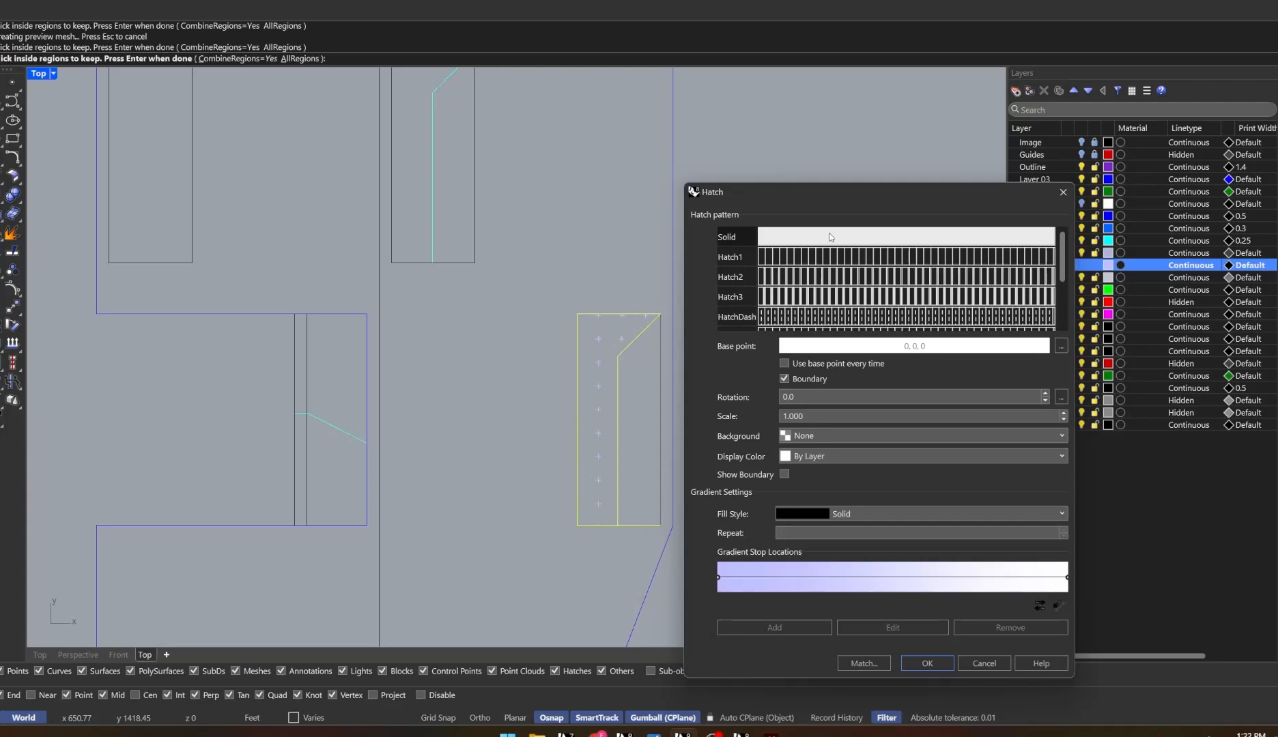
click(730, 237)
click(926, 663)
click(611, 378)
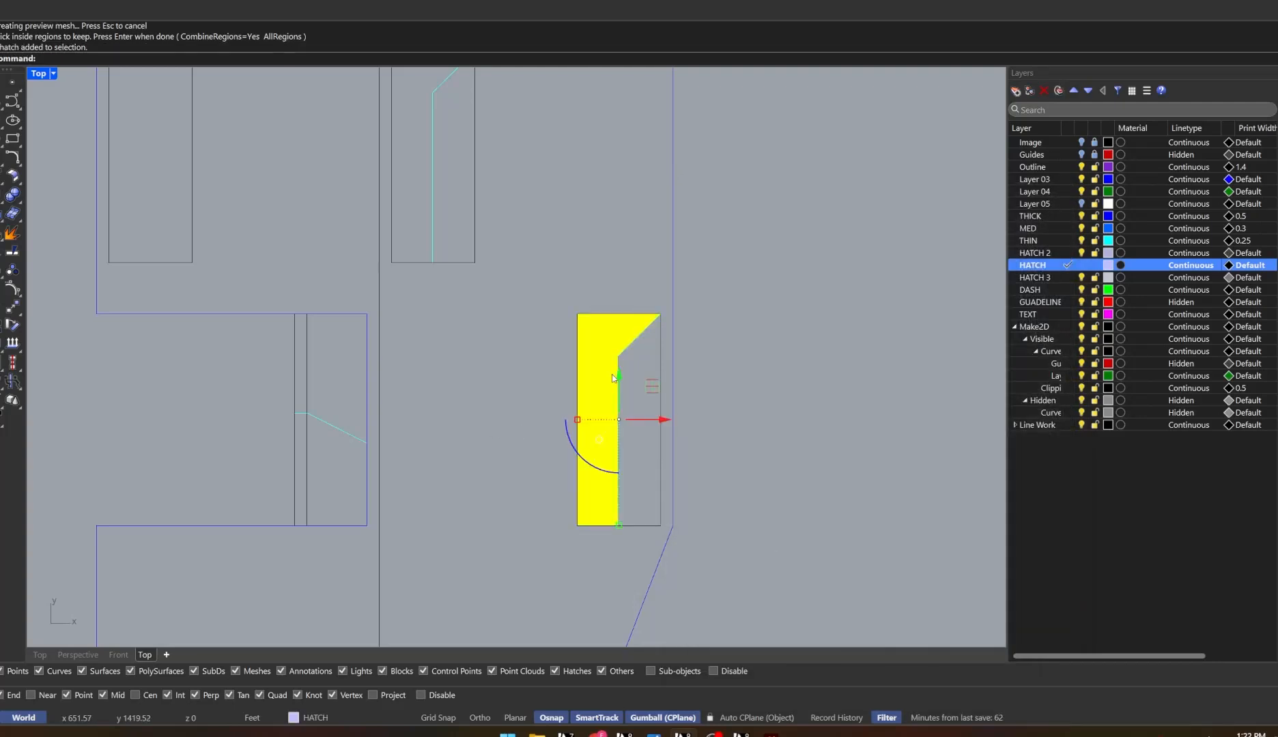
Change the lower window's hatch pattern to Hatch1 and set its scale to 7
scroll(610, 378, up, 4)
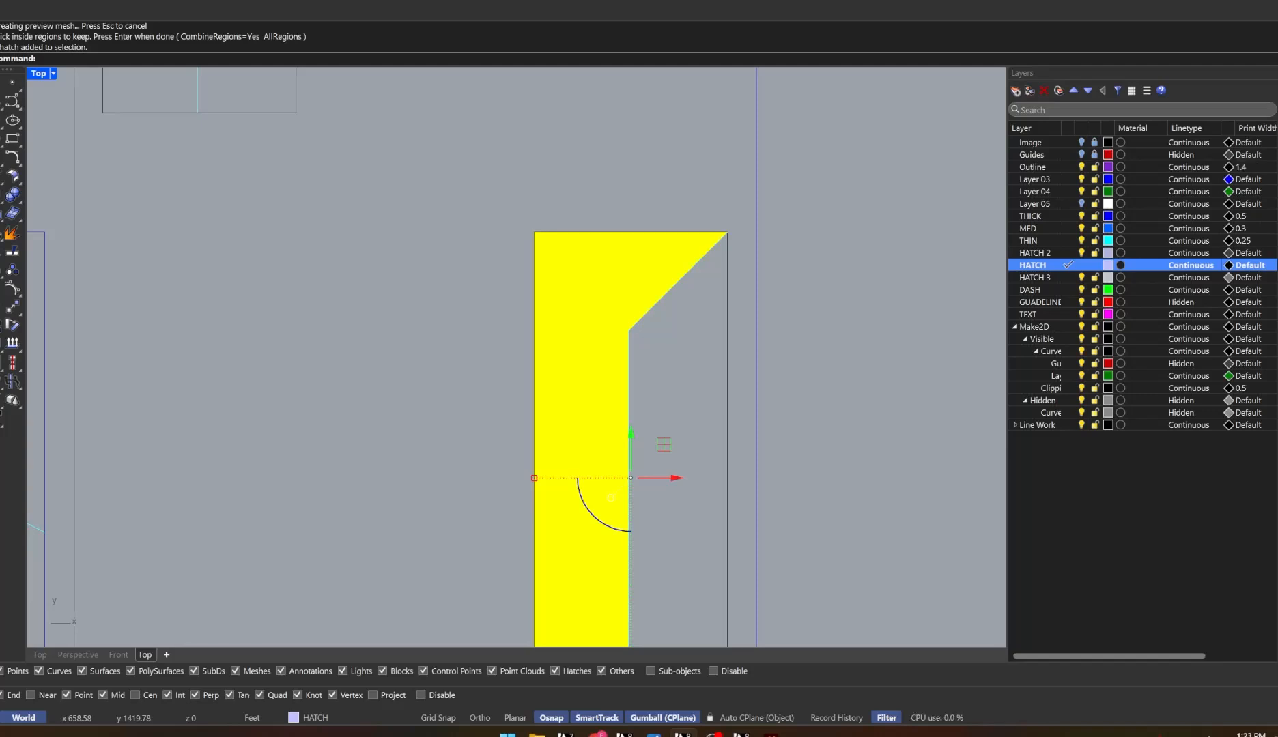
click(1276, 146)
click(1277, 88)
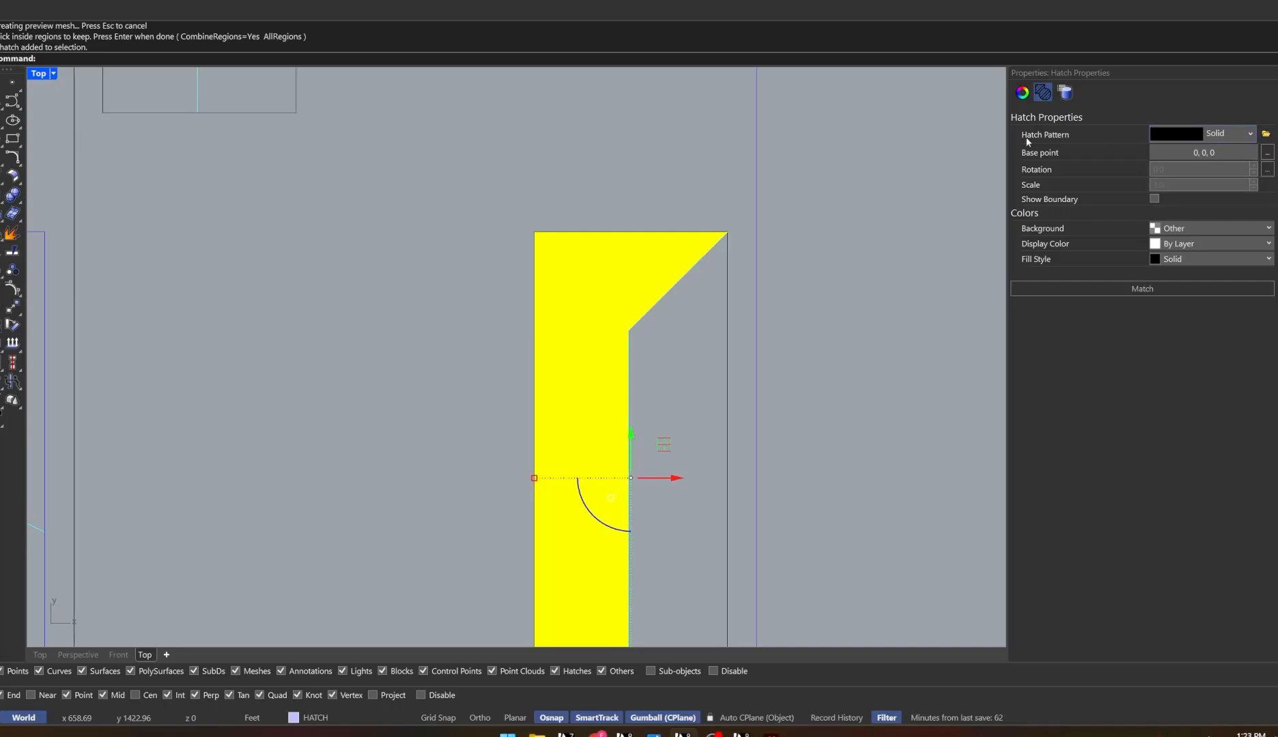
click(1242, 136)
click(1218, 154)
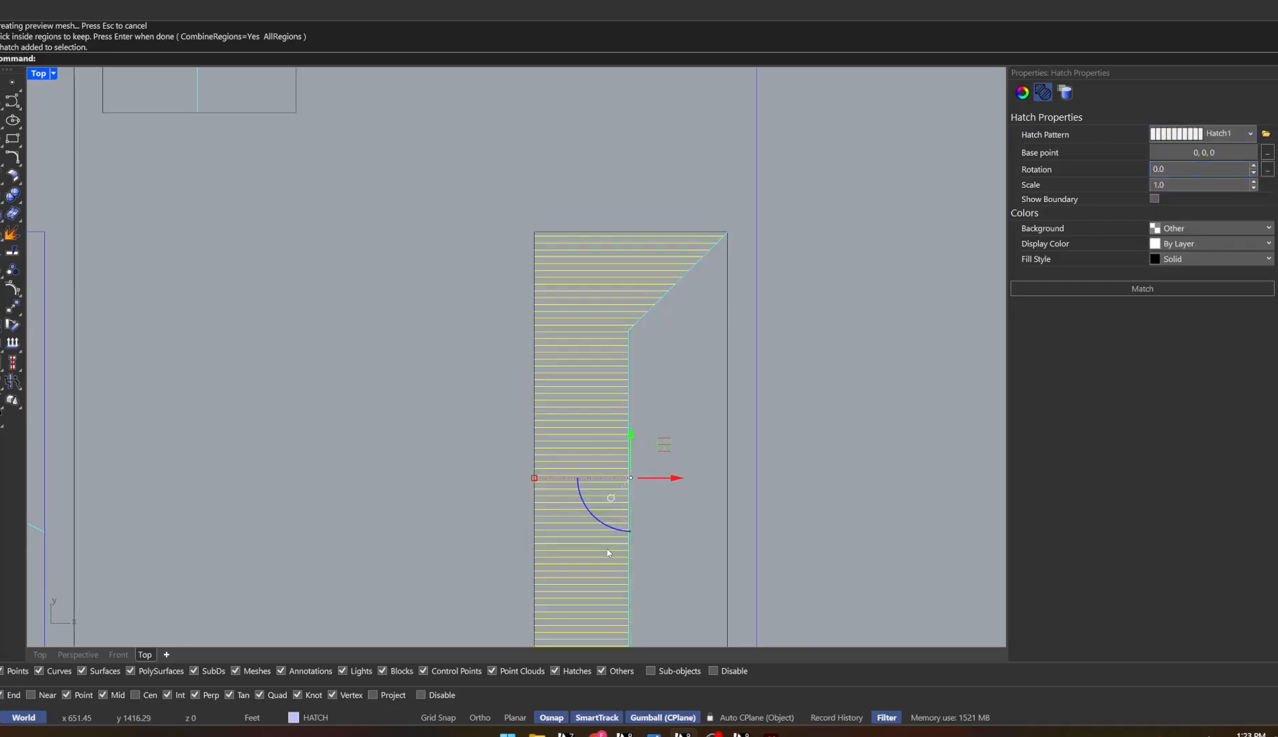
click(1253, 182)
click(1254, 181)
click(1254, 181)
click(1253, 182)
click(1253, 181)
click(1253, 181)
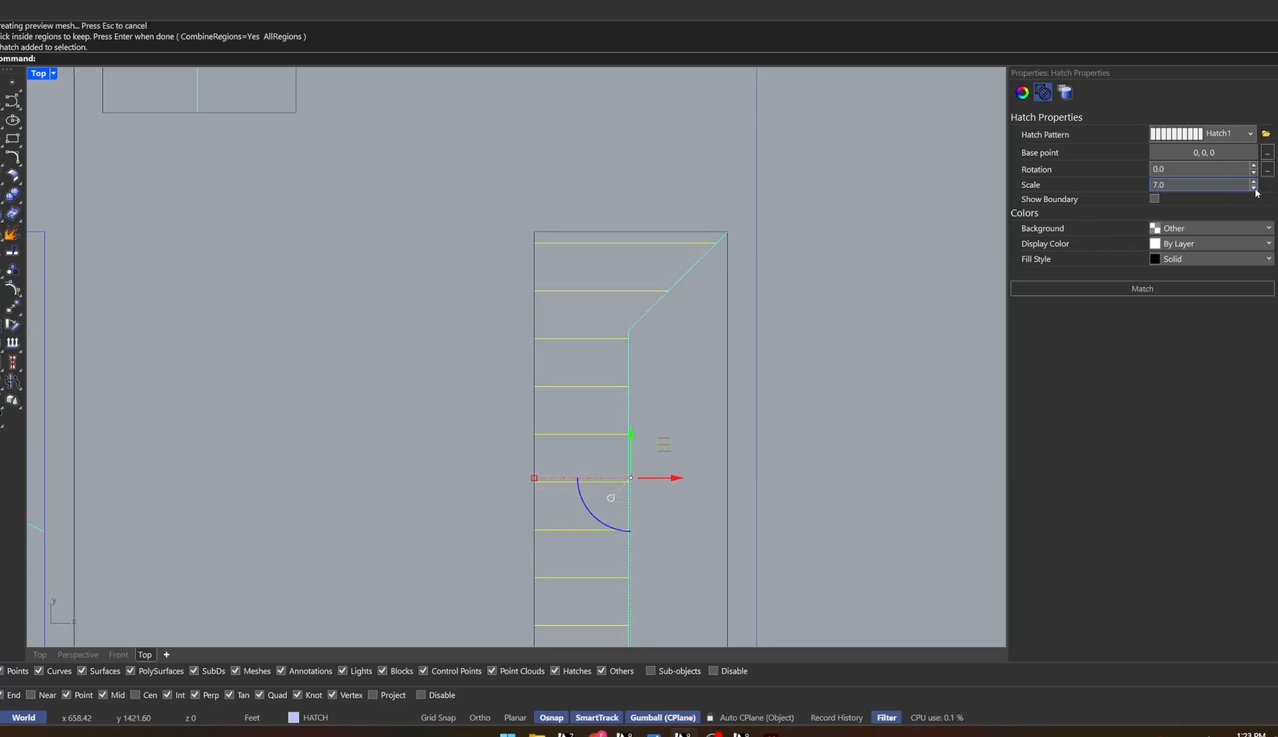
Adjust the lower window's hatch to a rotation of 10 and a scale of 3
click(1179, 171)
text(45)
key(Return)
scroll(647, 240, down, 3)
scroll(647, 240, down, 3)
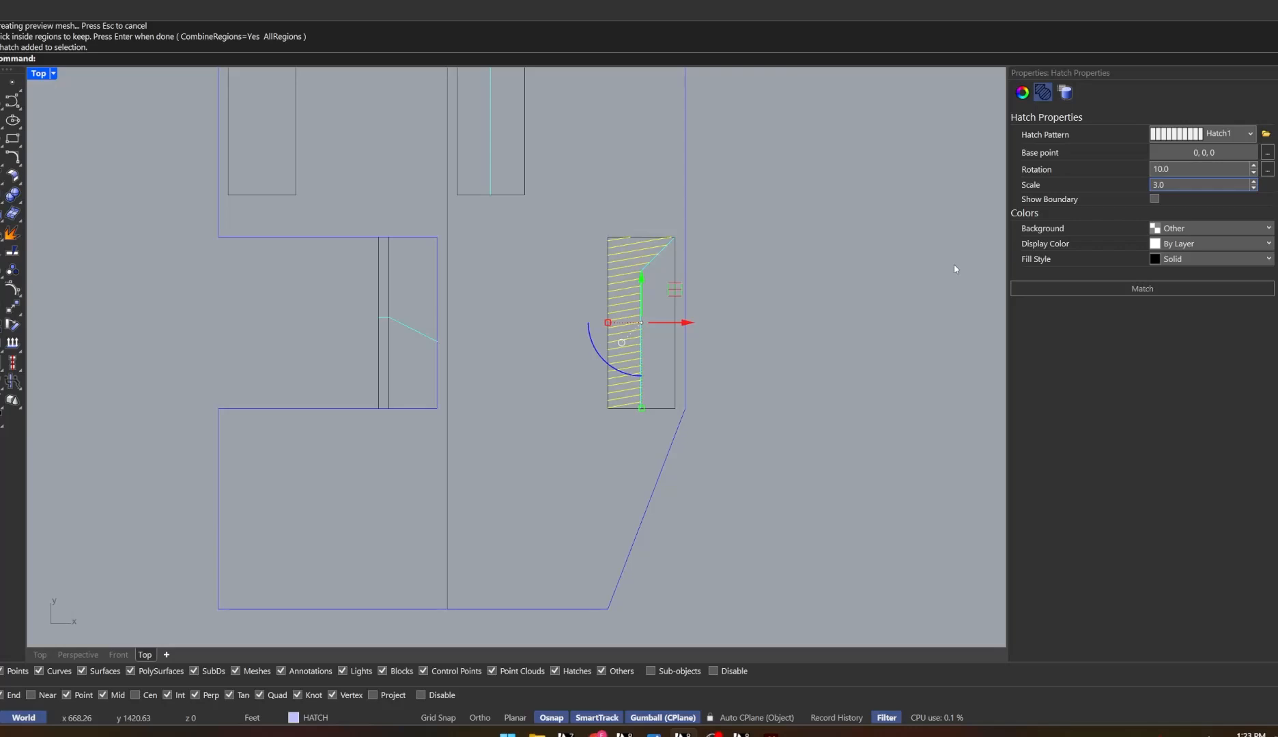
click(970, 232)
Fill the region beside the shadow line in the upper right window with a Solid hatch
scroll(738, 307, down, 5)
scroll(738, 307, up, 5)
drag(547, 335, 652, 81)
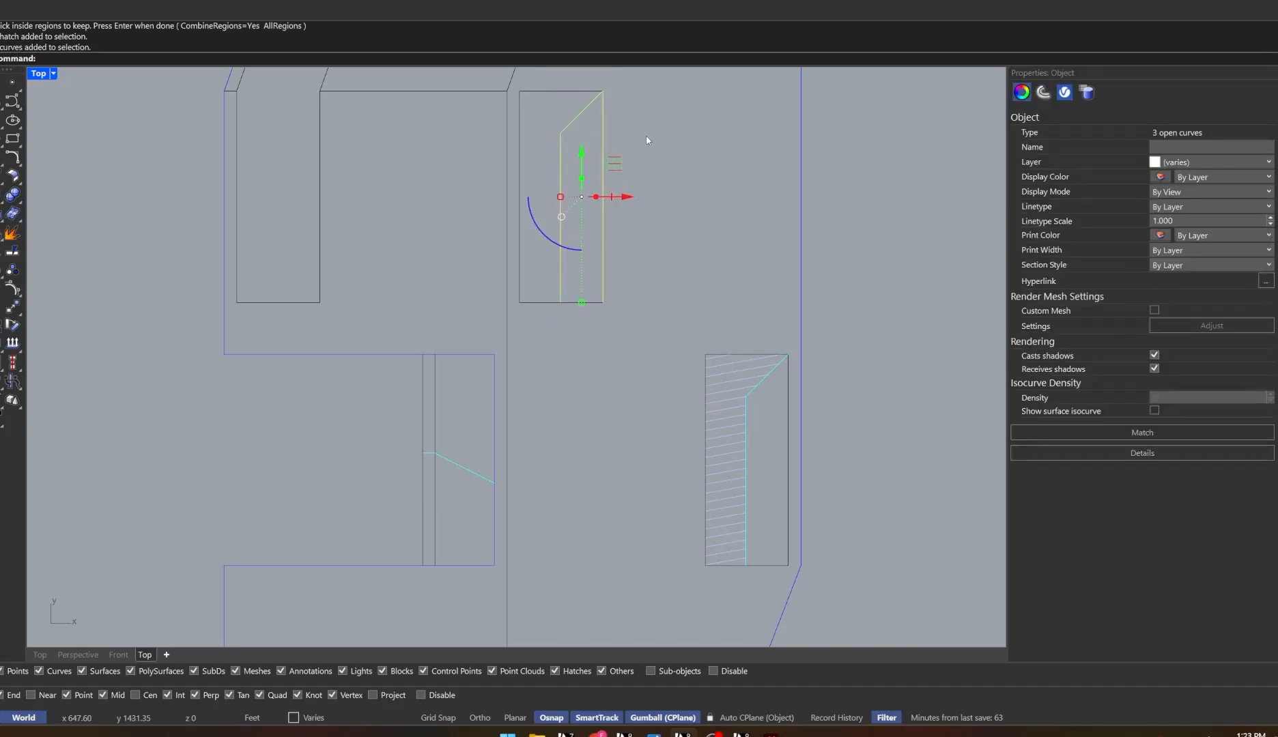
shift+click(553, 302)
text(cb)
key(Return)
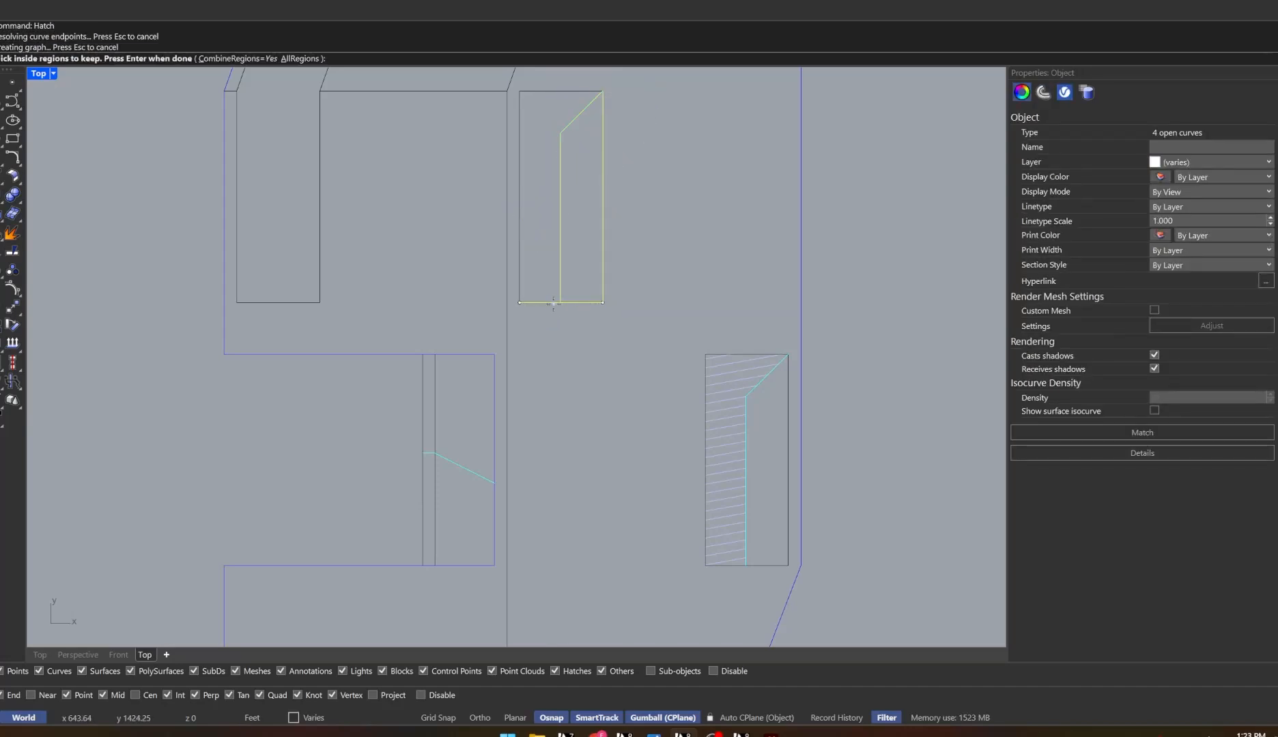
click(587, 272)
key(Return)
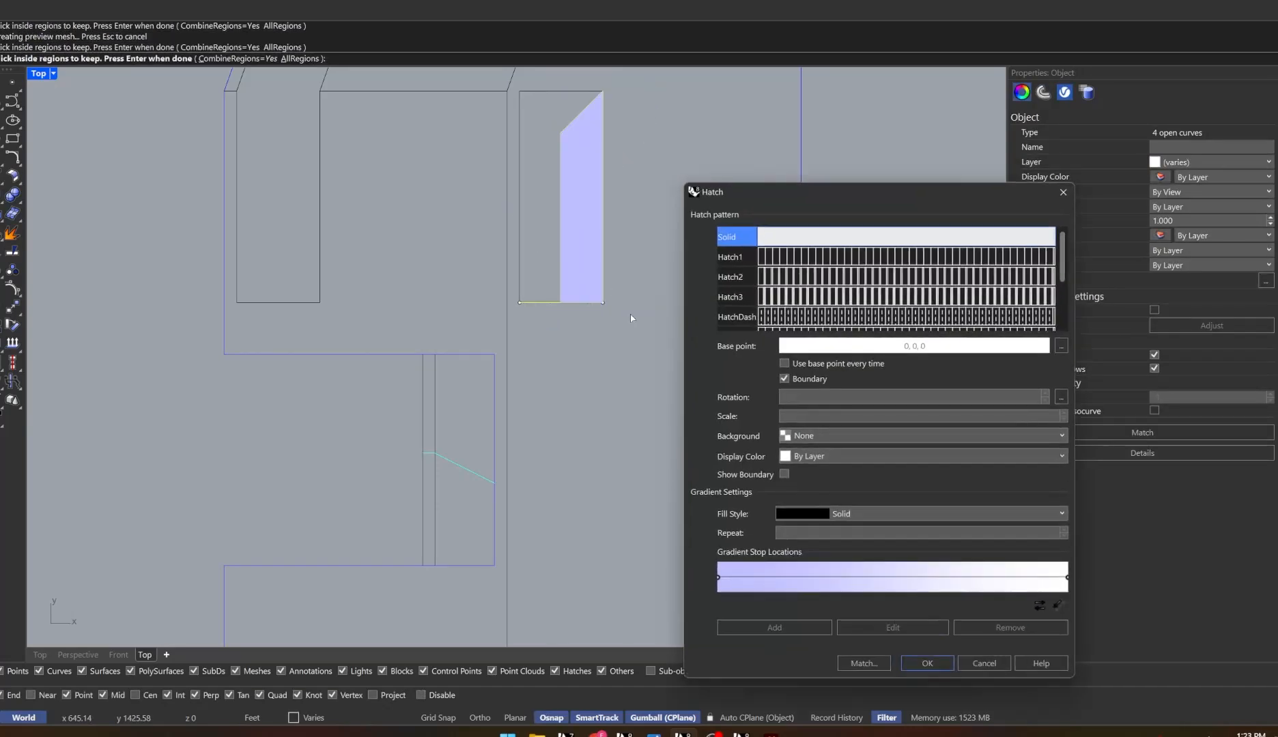
click(922, 664)
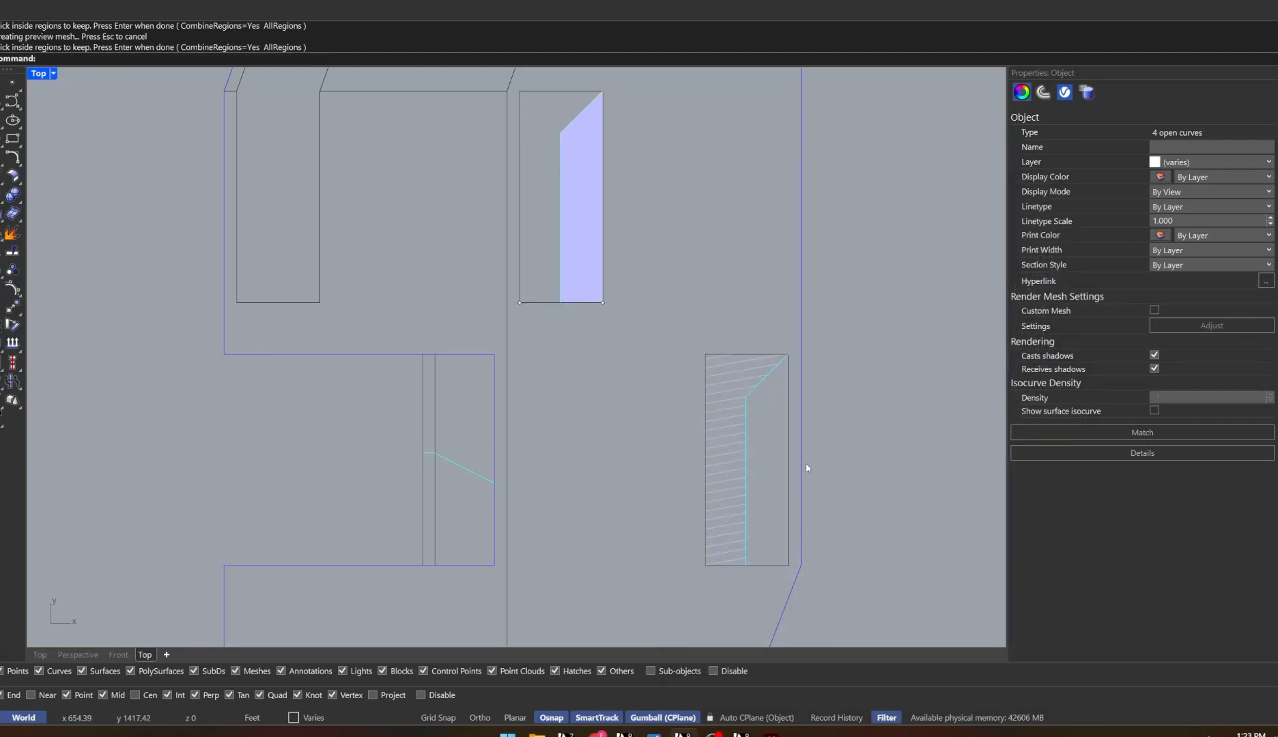
Delete the trial hatches from the upper and lower right windows
scroll(389, 525, down, 10)
click(541, 380)
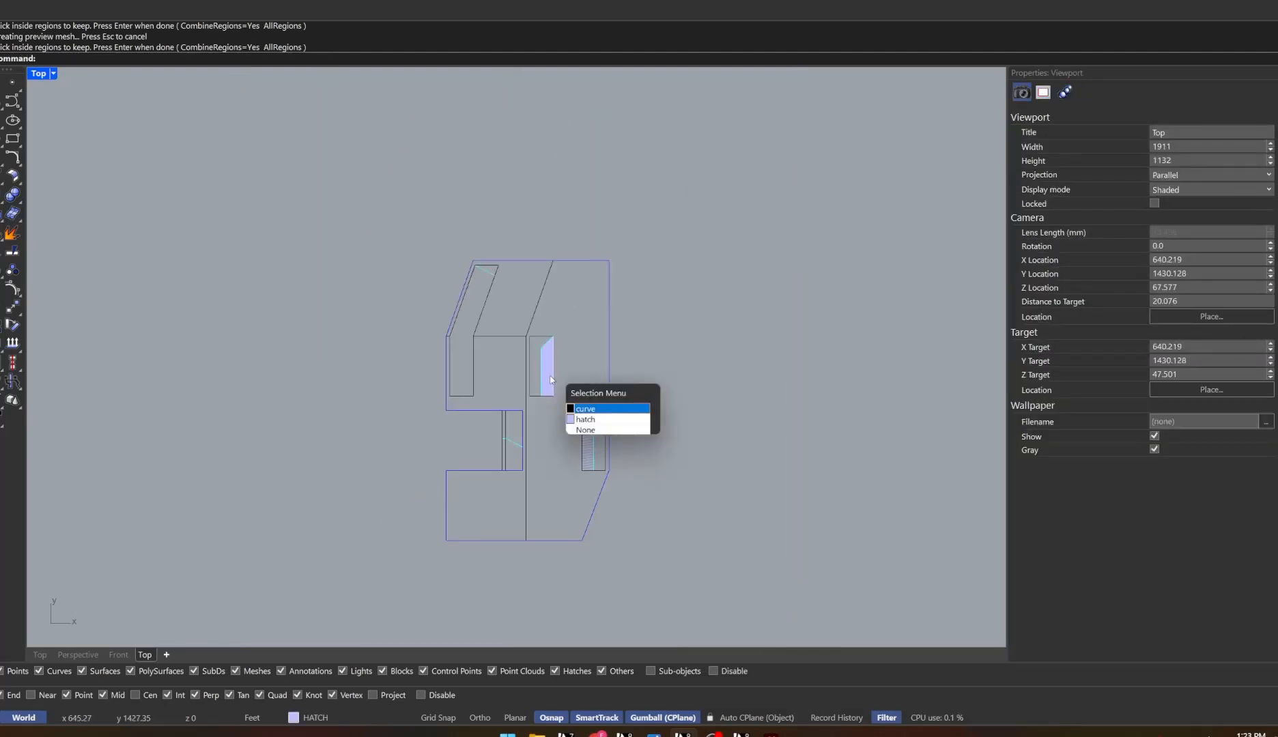
click(582, 422)
key(Delete)
scroll(583, 434, up, 3)
scroll(586, 431, down, 6)
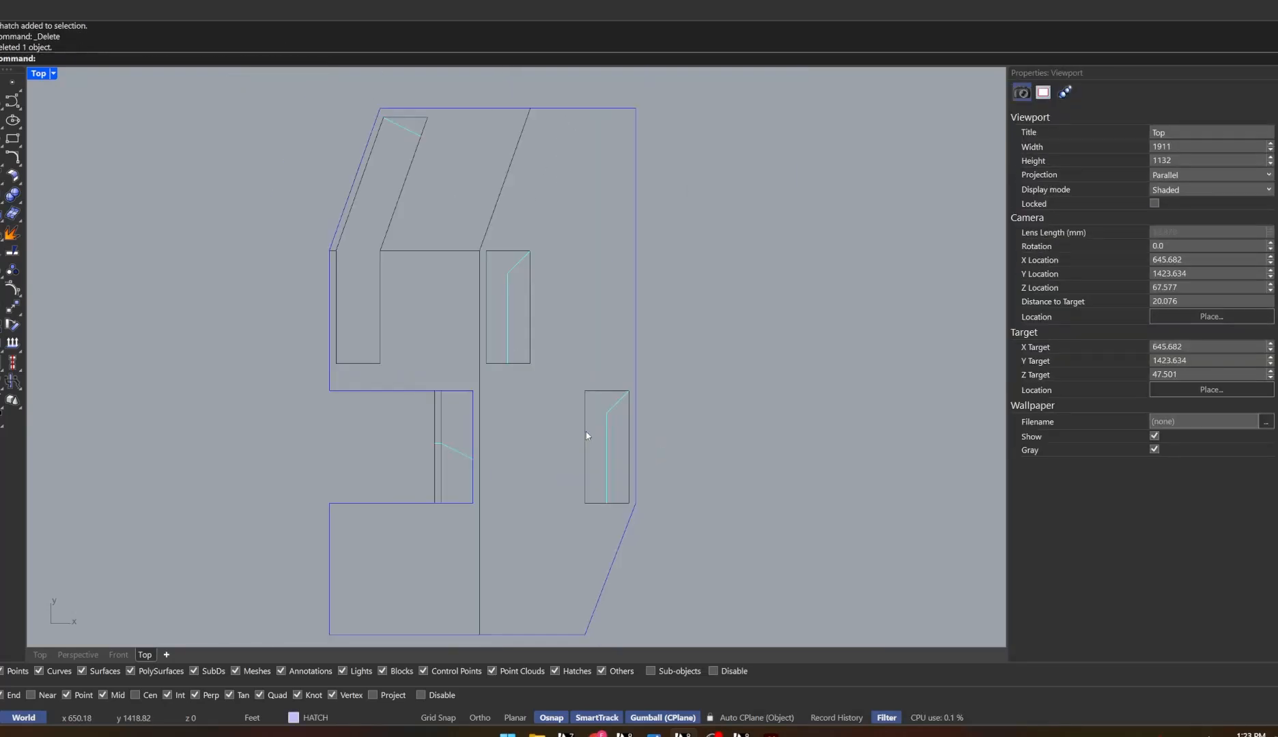
Start a Hatch from all the drawing's curves and pick the L-shaped shadow region of the upper window
drag(422, 524, 721, 286)
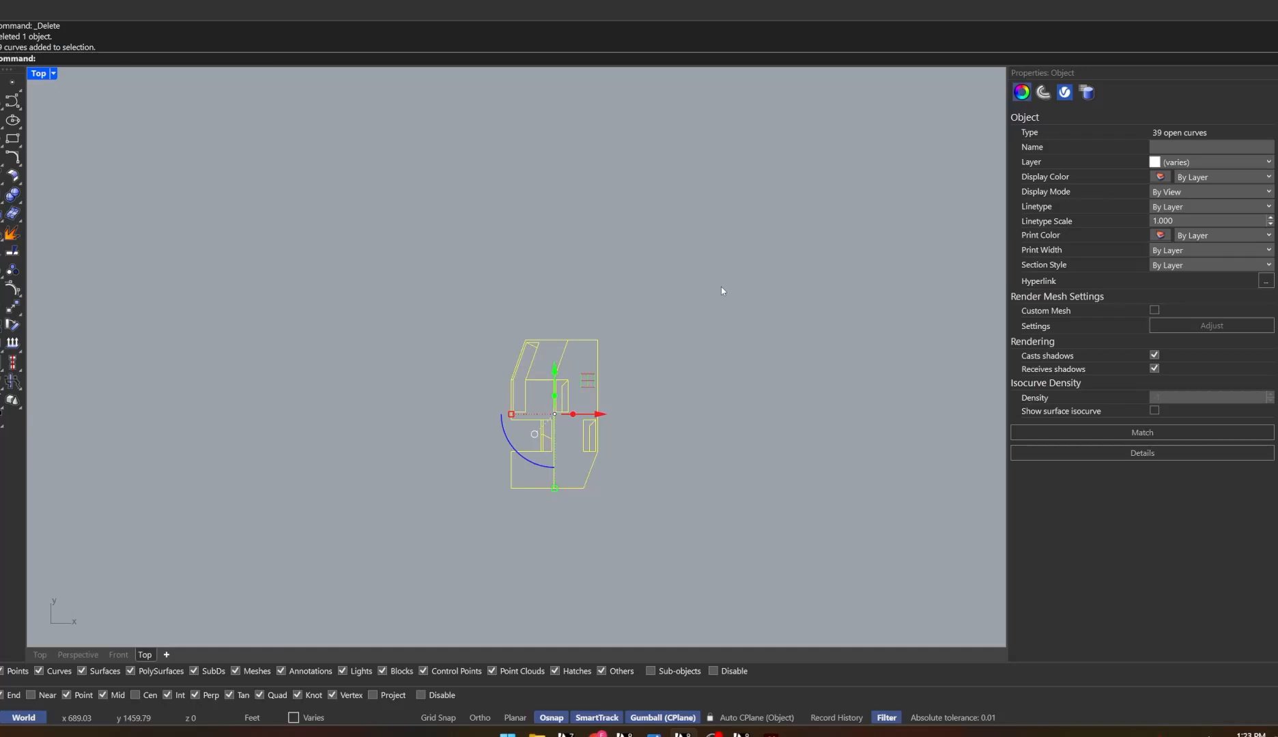
text(Hatch)
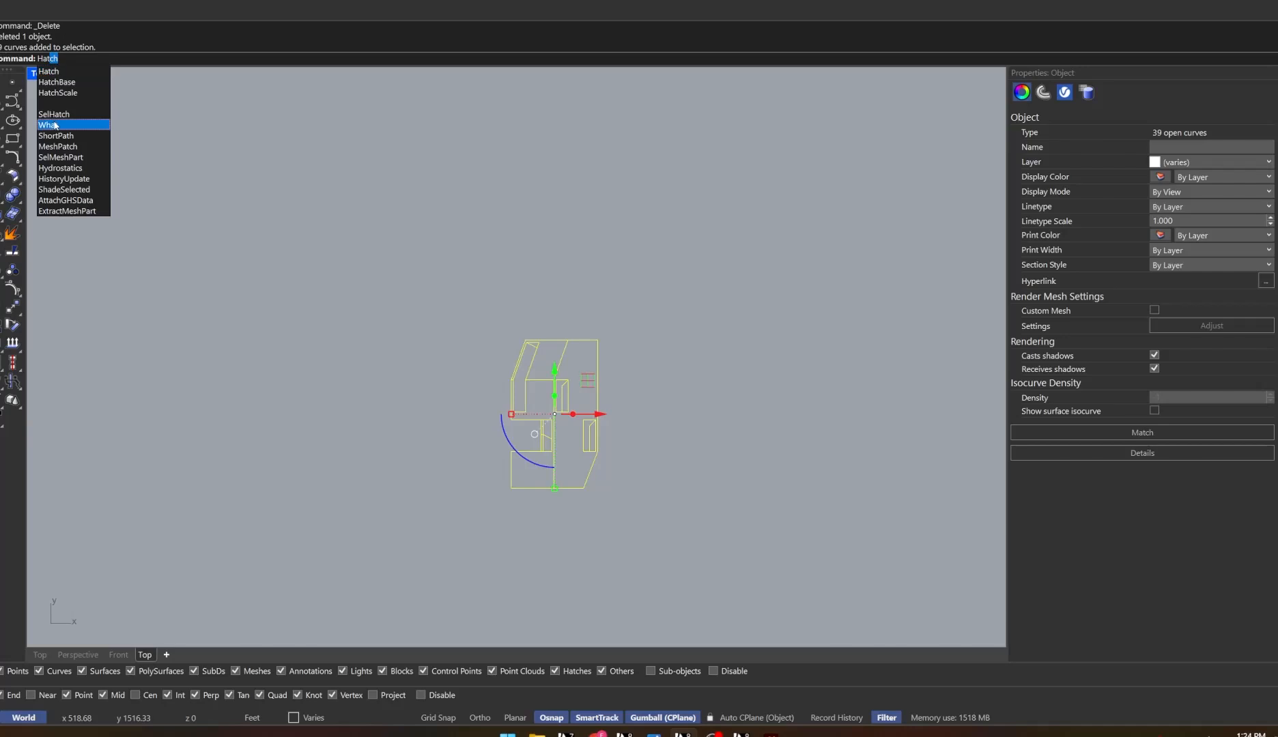
click(64, 73)
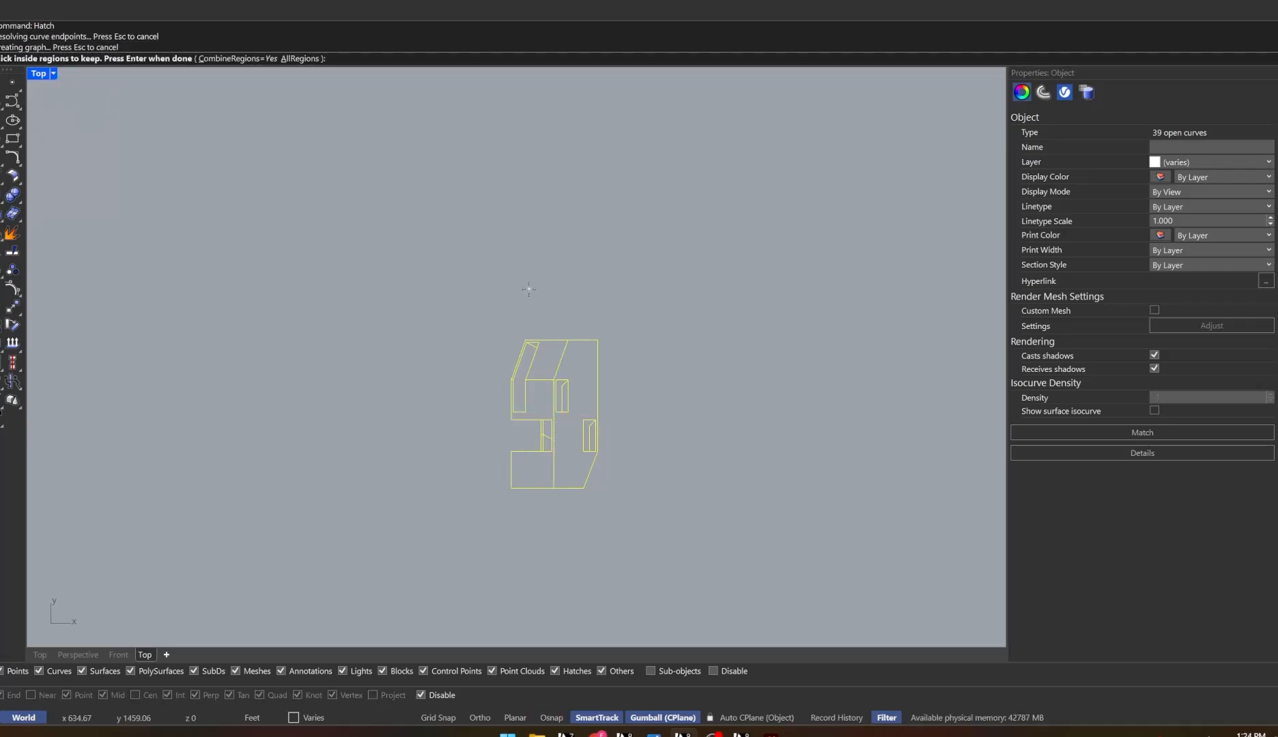
scroll(540, 416, up, 5)
click(491, 372)
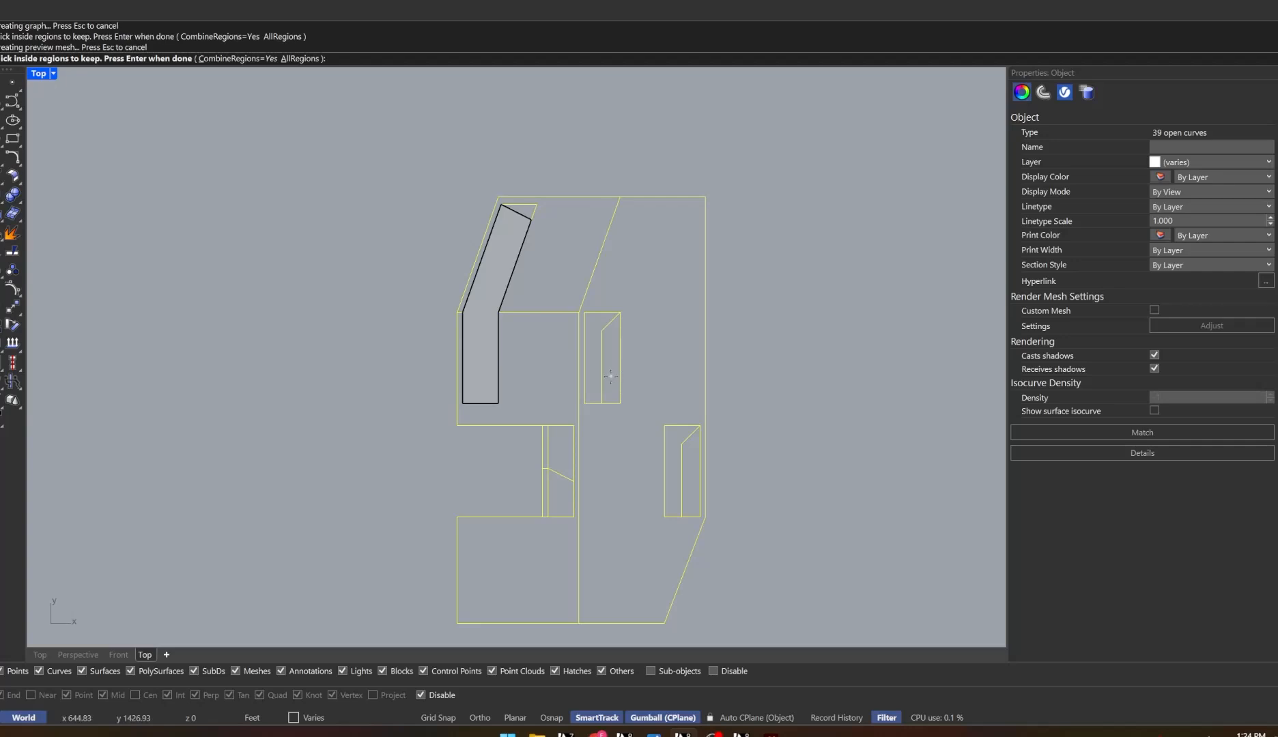
click(605, 355)
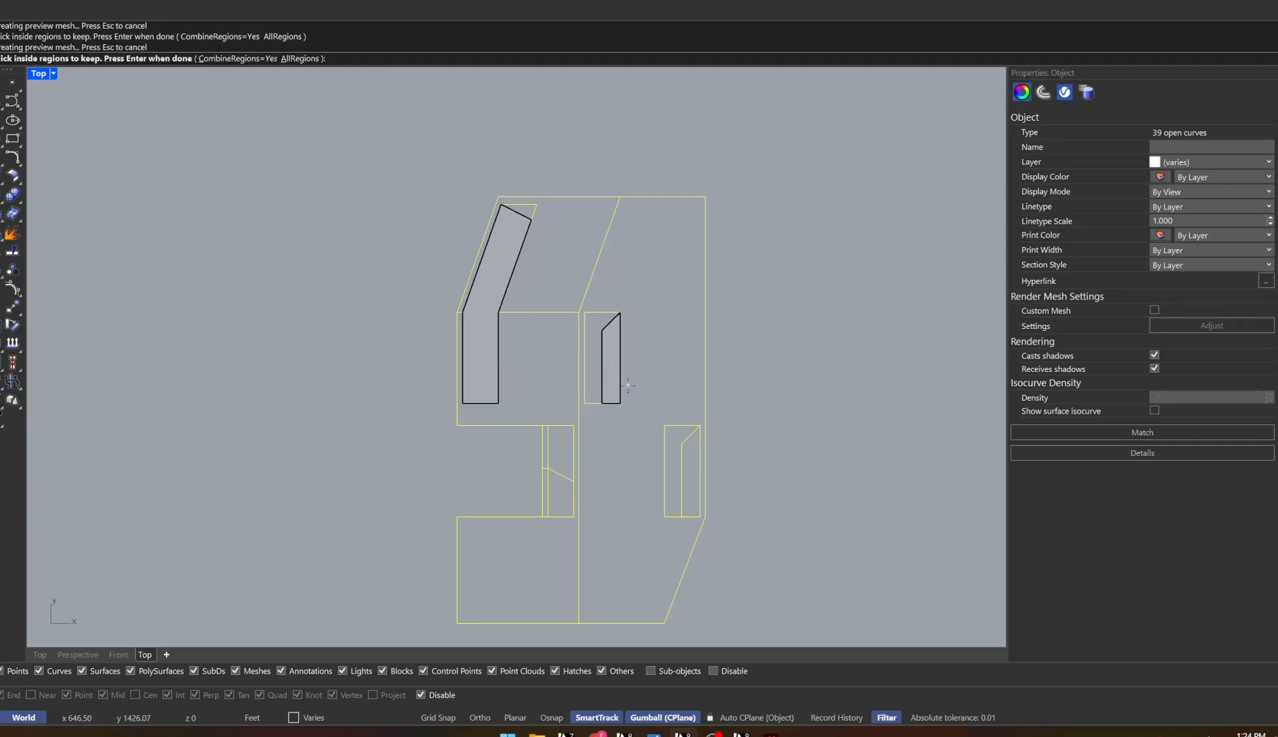
click(593, 354)
click(608, 354)
Add the lower window's L-shaped shadow, the notch's upper shadow and the sloped recess's triangular shadow to the hatch regions, leaving out the recess body
click(676, 447)
scroll(568, 472, up, 4)
click(568, 471)
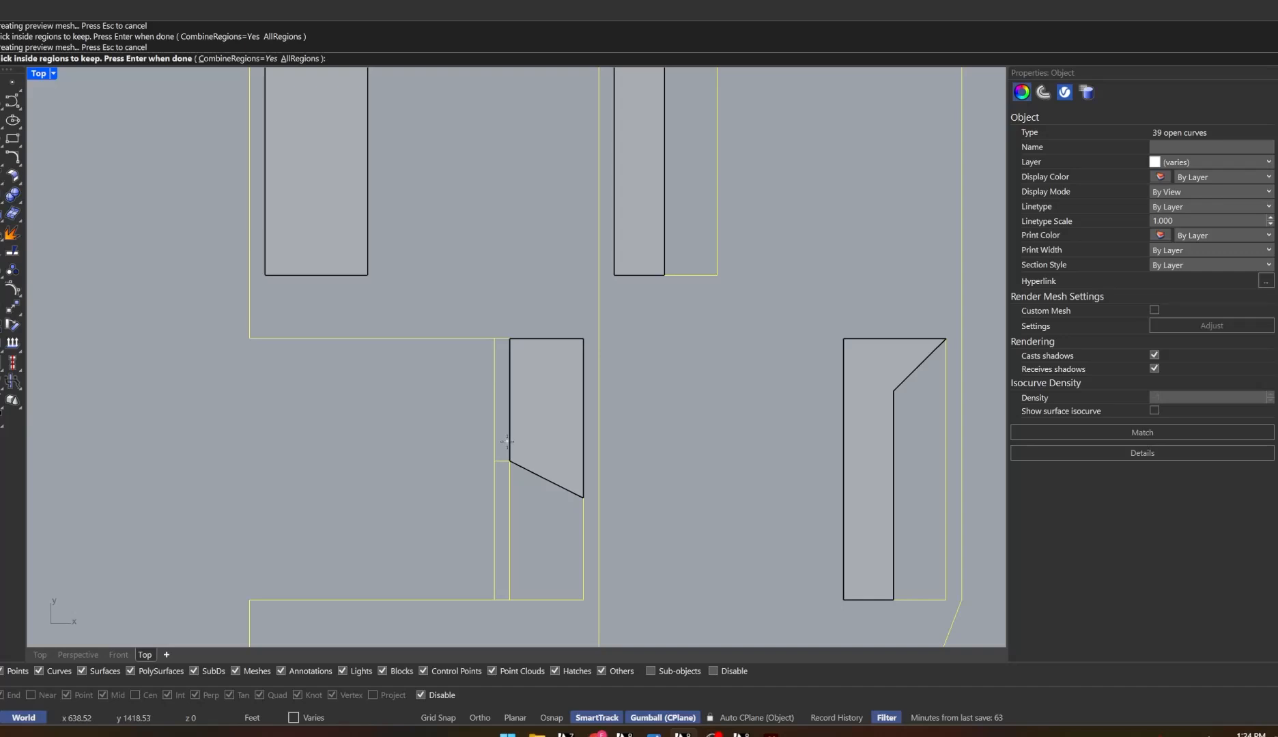
scroll(636, 449, down, 5)
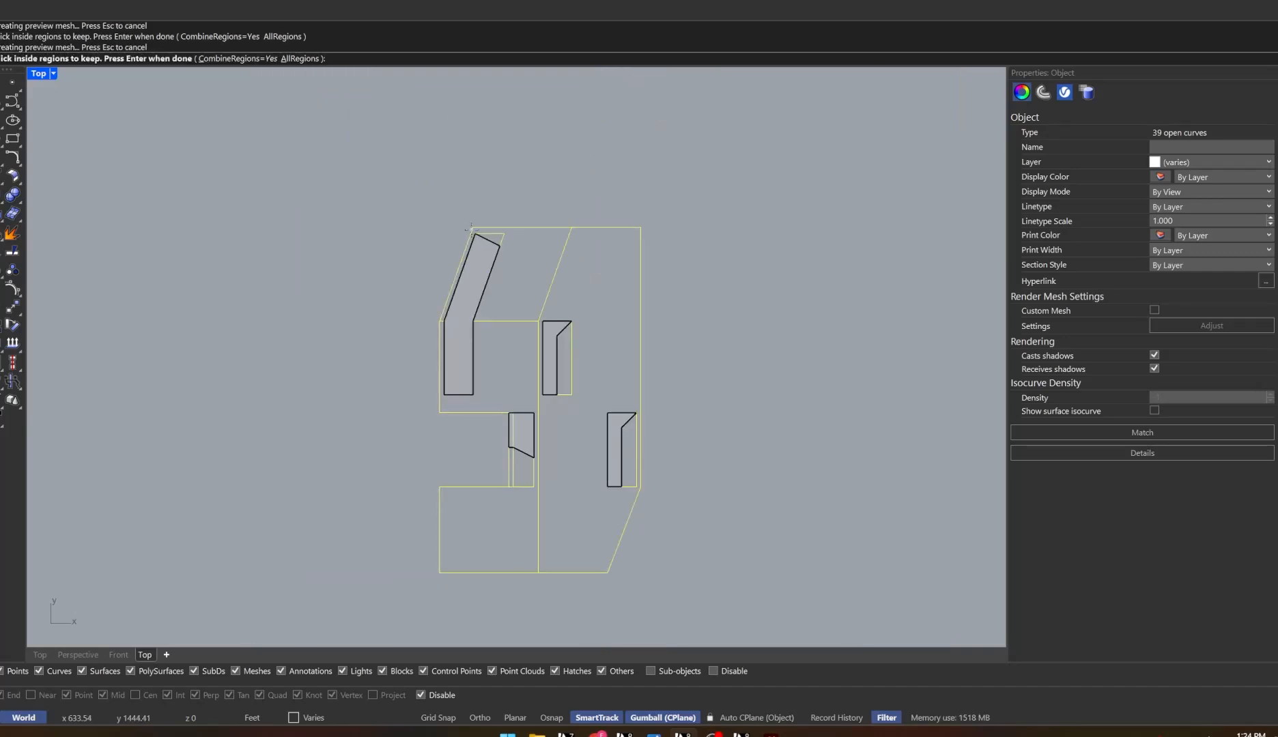
scroll(476, 236, up, 3)
click(500, 239)
scroll(461, 266, down, 4)
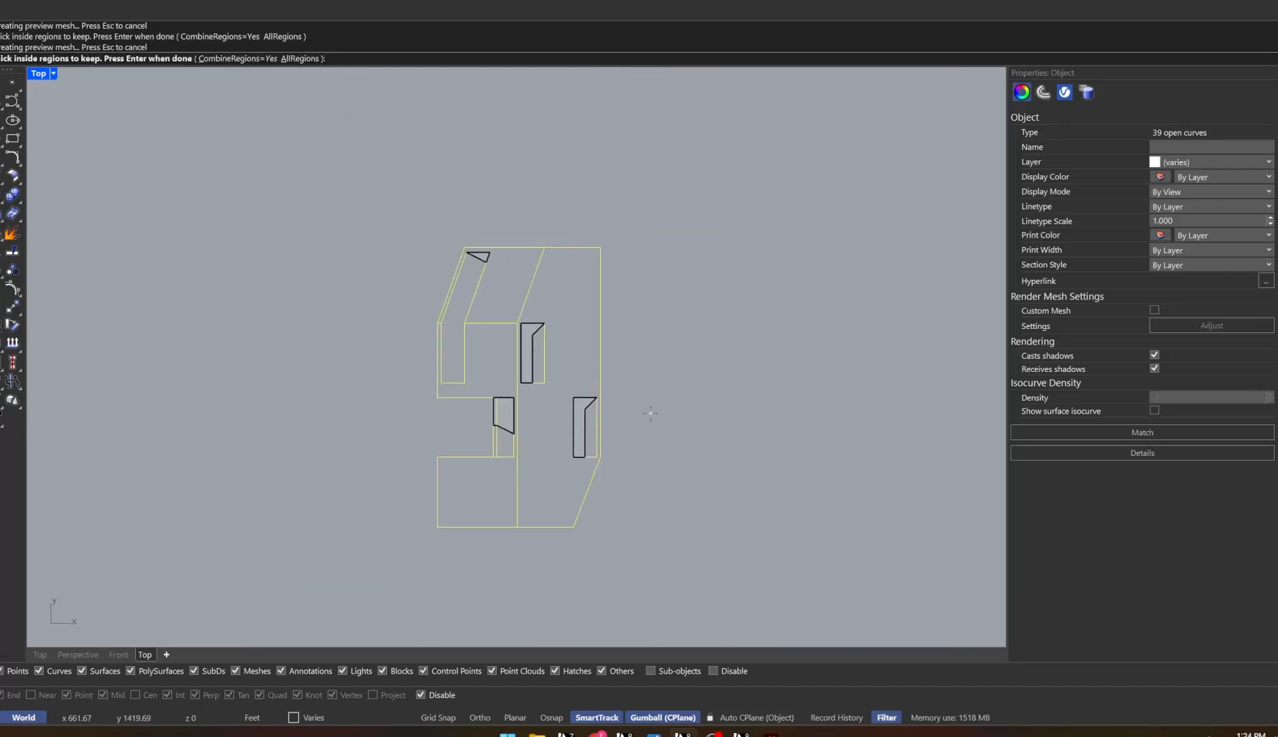
Fill the picked shadow regions with the Hatch1 pattern at a scale of 4
key(Return)
click(839, 262)
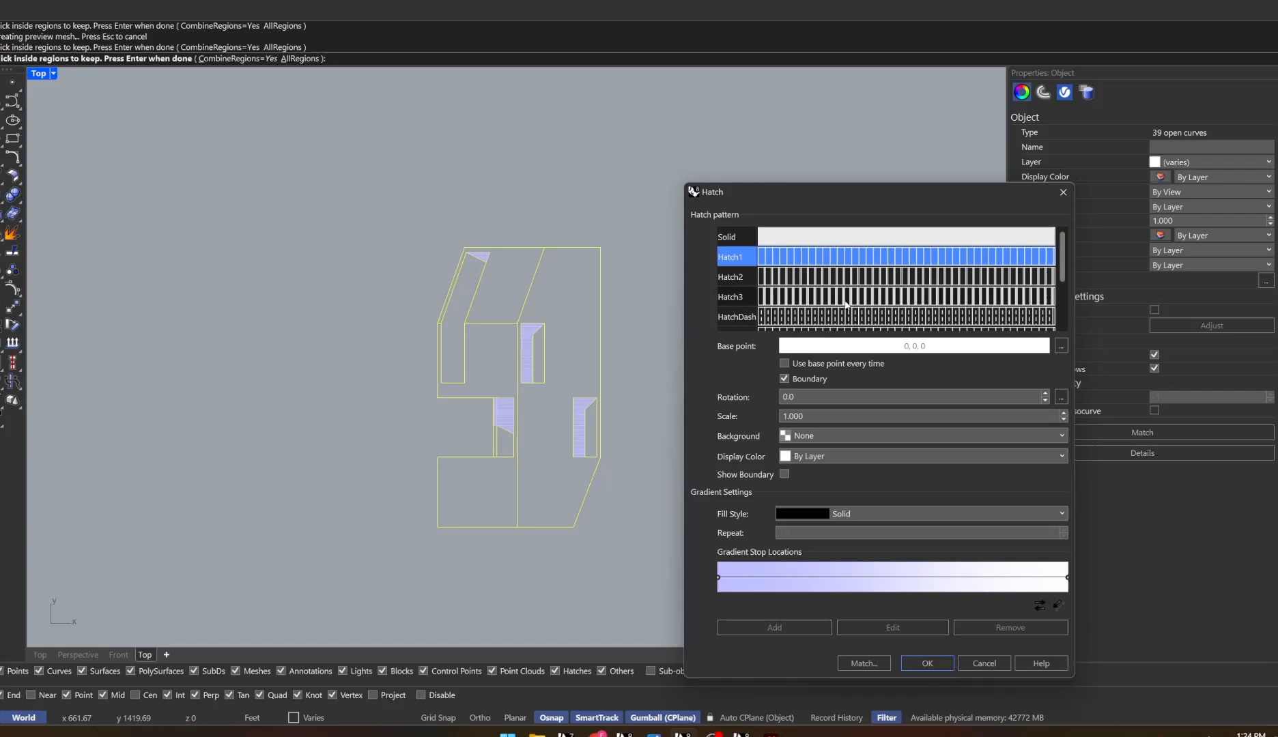
click(1064, 413)
click(1064, 414)
click(1064, 413)
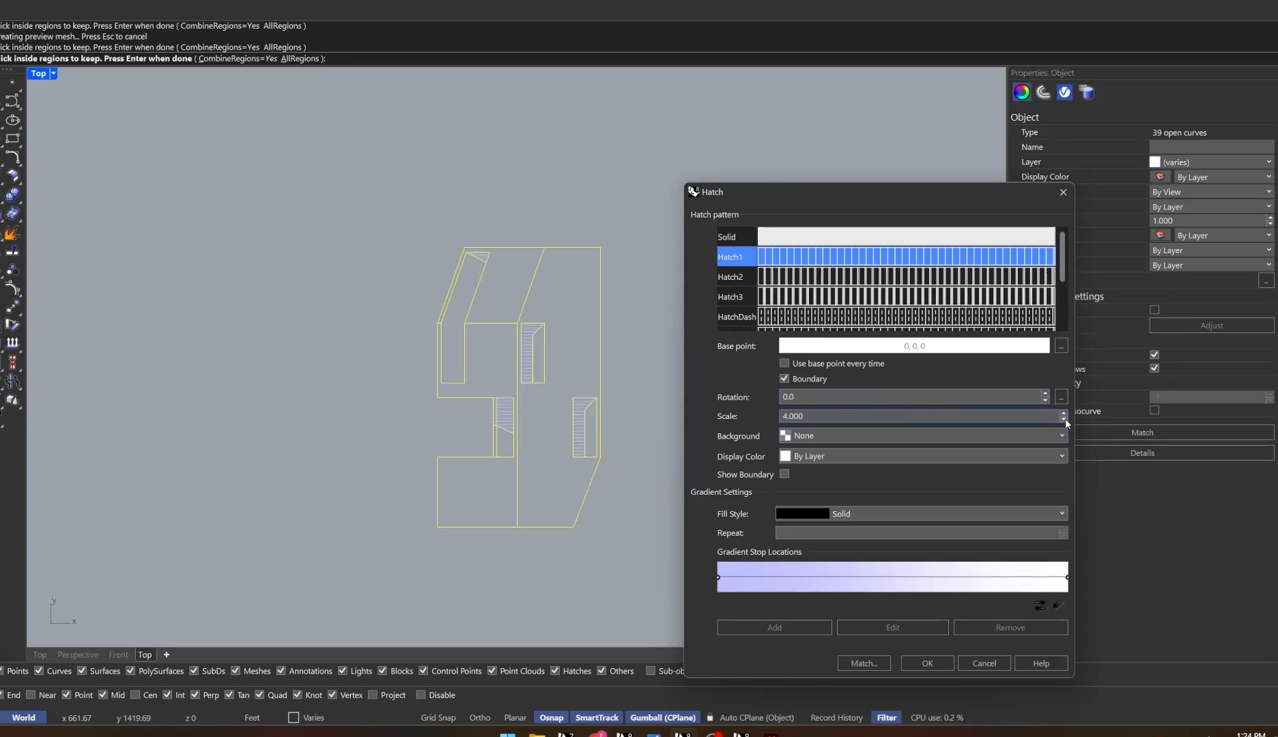
click(943, 665)
Turn on Print Preview to show the hatched drawing with its print colours
scroll(493, 422, up, 5)
scroll(493, 423, down, 4)
drag(746, 125, 330, 582)
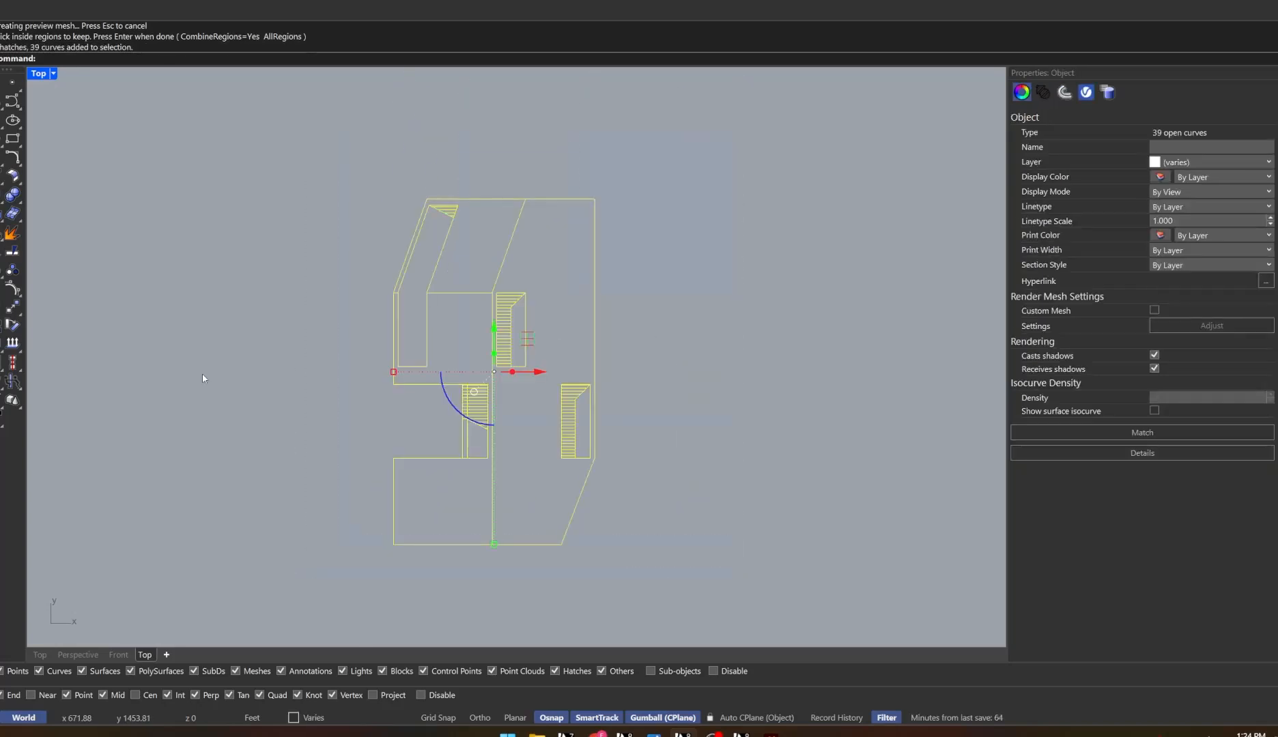
click(47, 77)
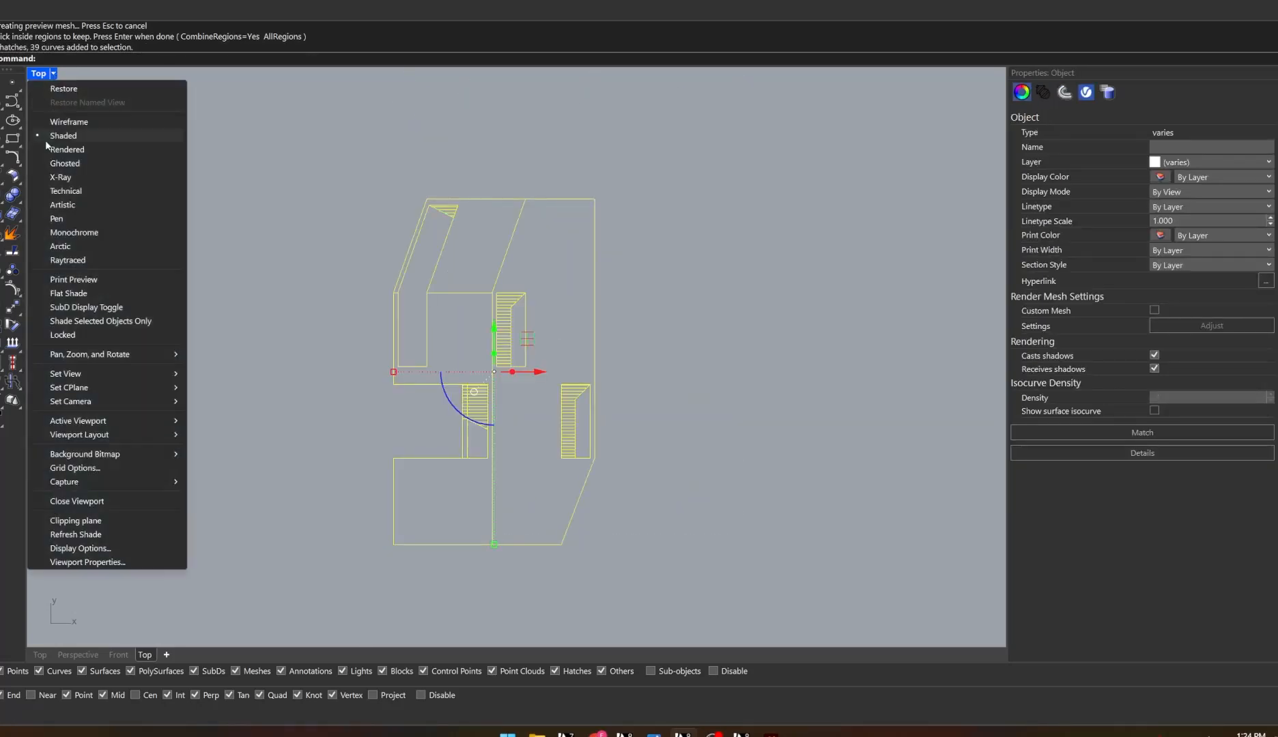
click(68, 278)
click(286, 346)
scroll(432, 407, up, 2)
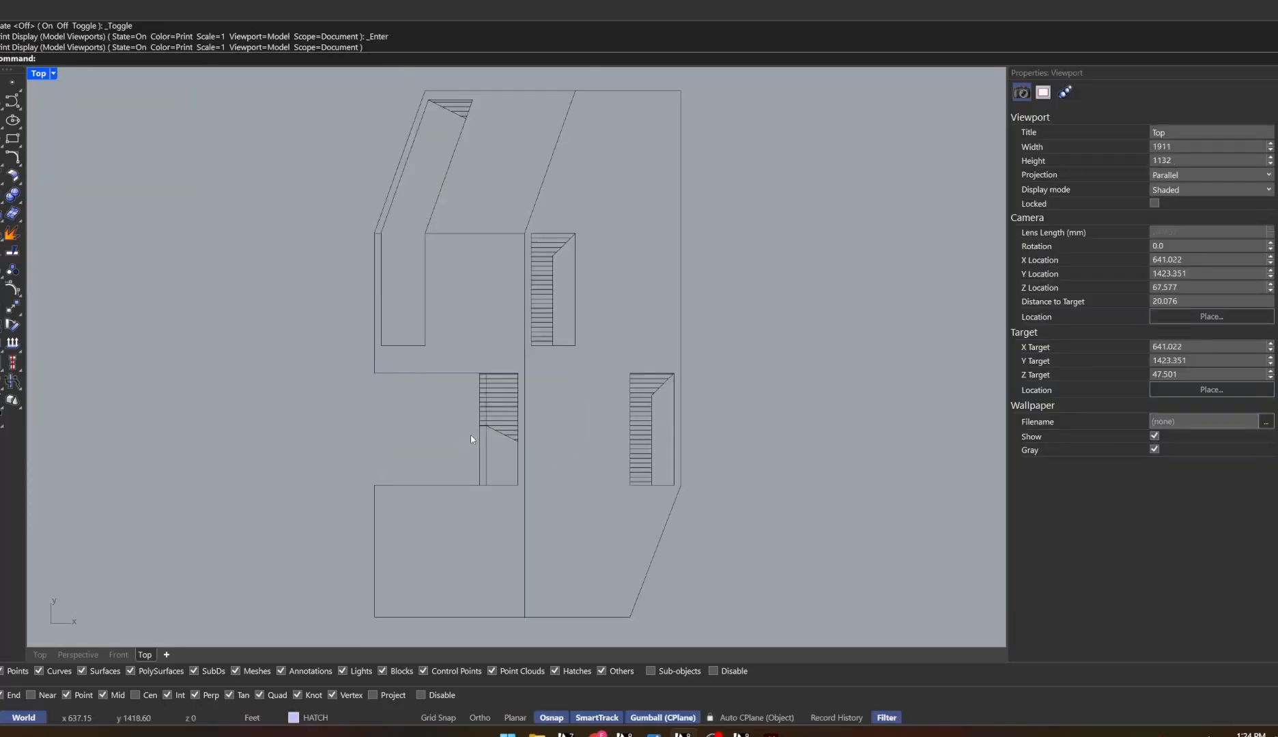
Zoom the Top view to the whole selected drawing and clear the selection to examine the hatched result
scroll(524, 399, down, 3)
scroll(467, 419, up, 3)
scroll(468, 419, down, 3)
drag(402, 569, 648, 232)
text(Zs)
key(Return)
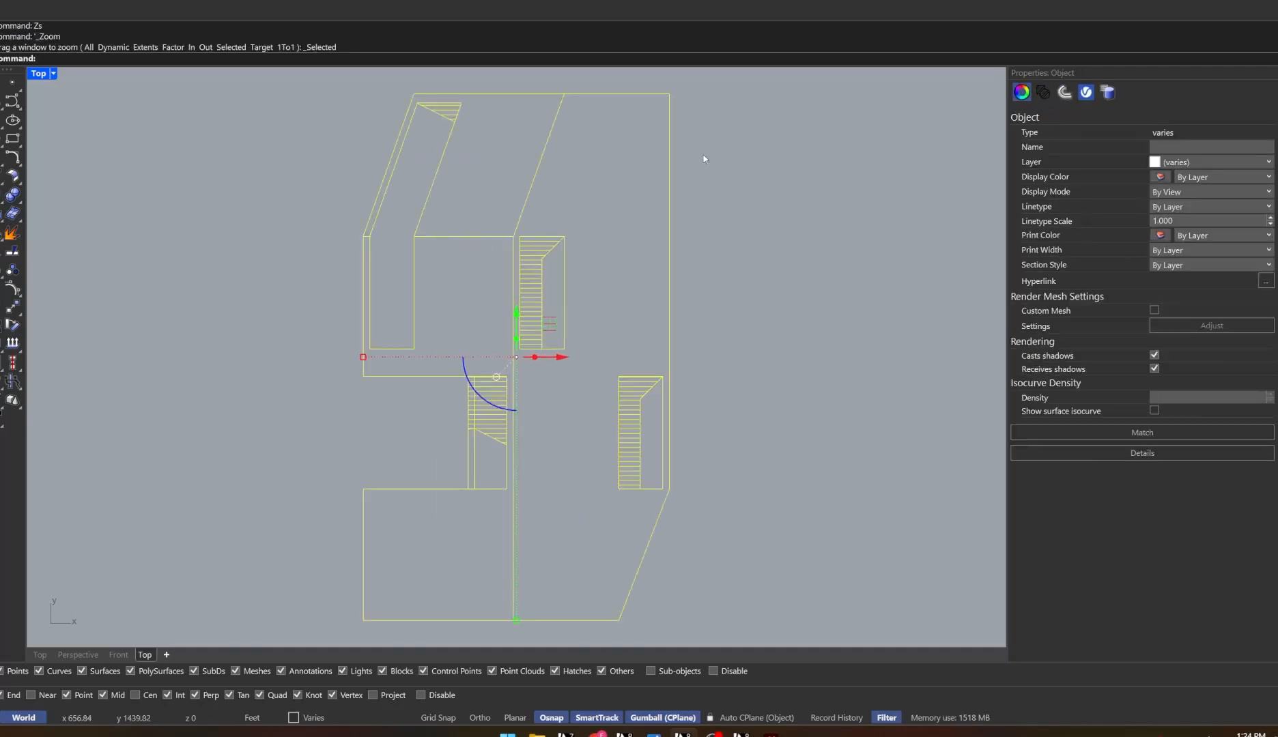
key(Escape)
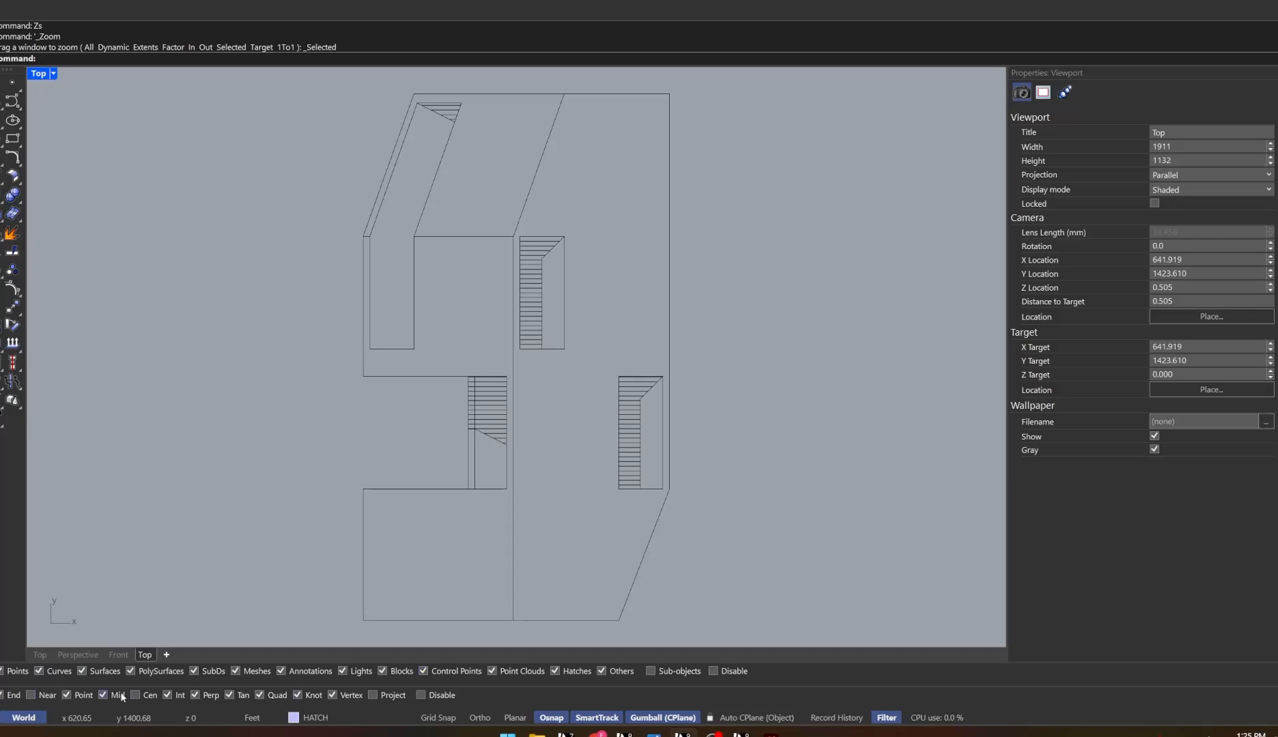
Limit the selection filter to curves, window-select the drawing's linework without its hatches, and restore all filters with nothing selected
scroll(427, 460, down, 2)
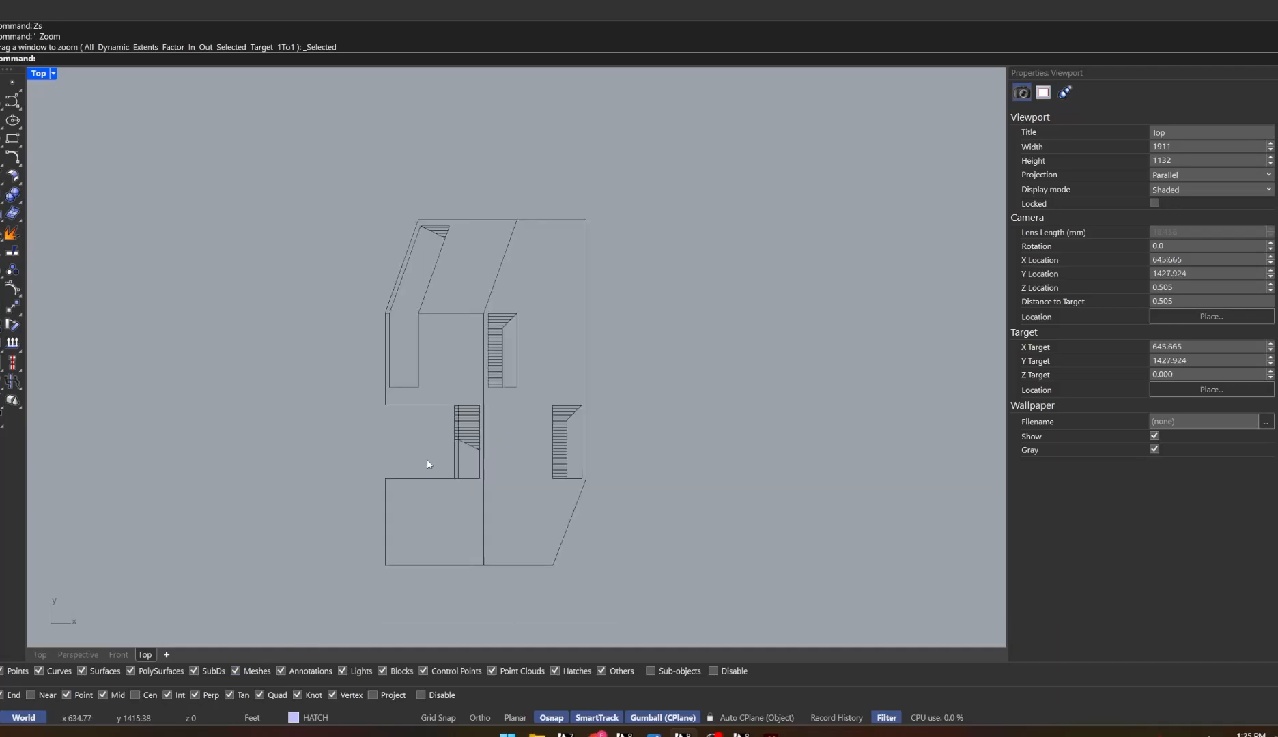
right_click(60, 671)
mouse_move(326, 591)
mouse_down()
mouse_move(515, 461)
mouse_move(667, 193)
mouse_up()
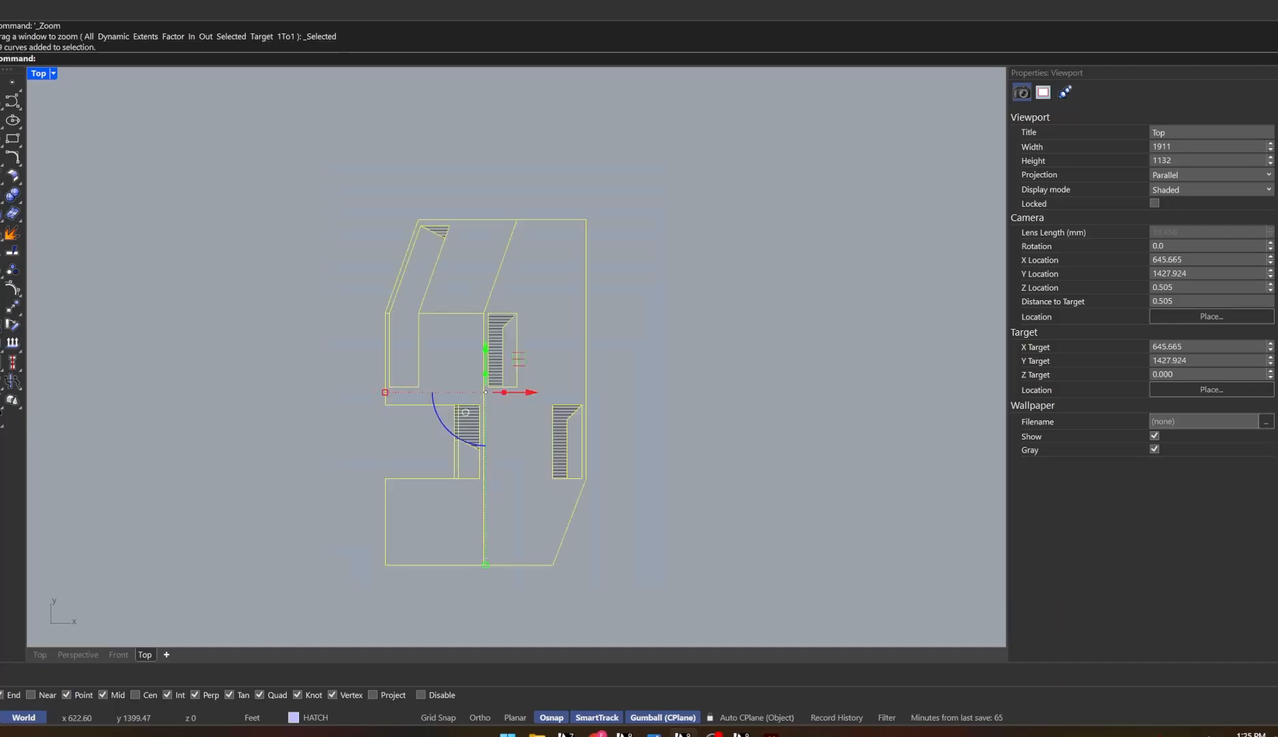
click(642, 323)
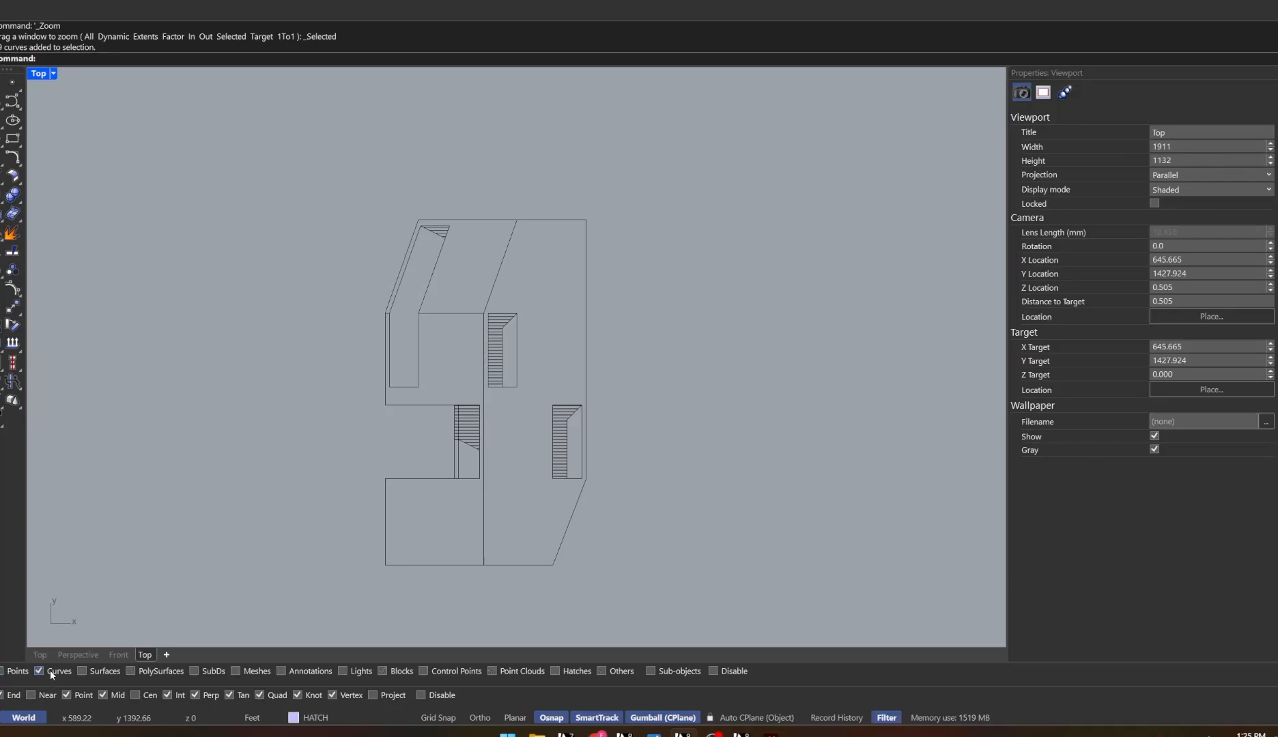
mouse_move(343, 583)
mouse_down()
mouse_move(605, 271)
mouse_move(641, 186)
mouse_up()
click(641, 185)
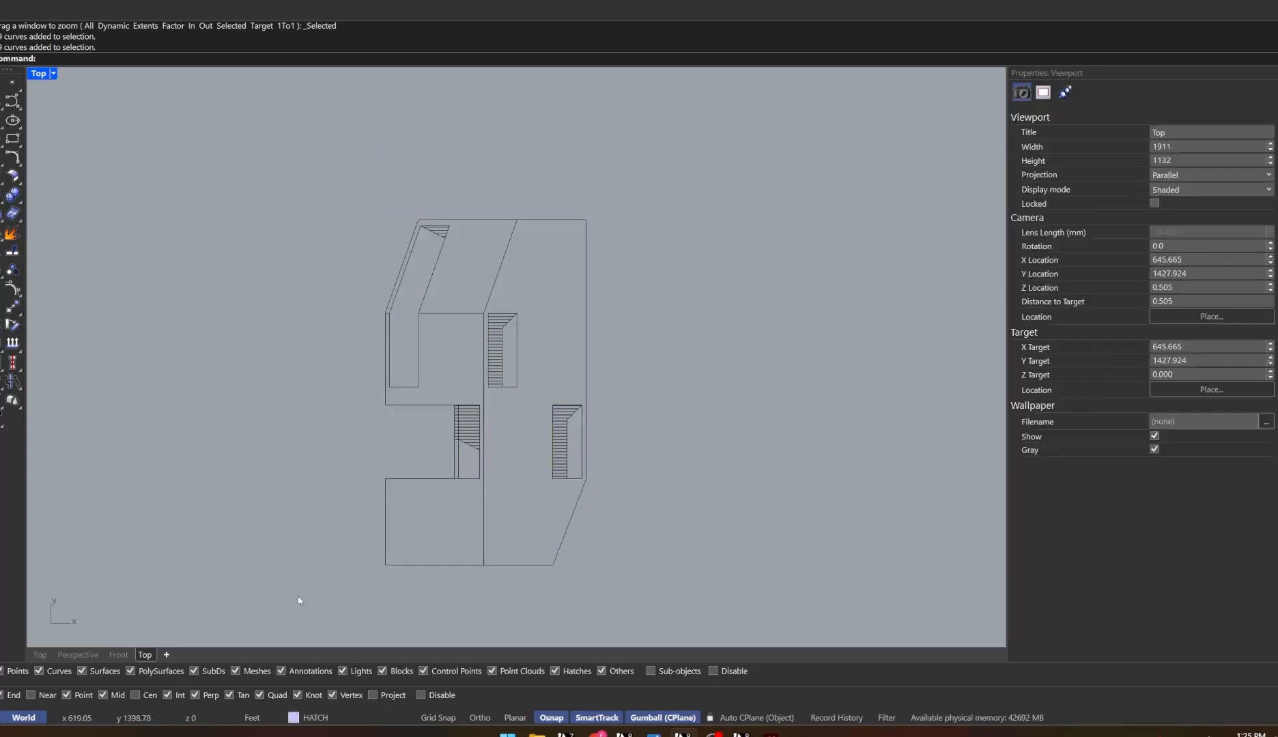
Window-select only the hatches of the drawing using the selection filter, and clear the selection
mouse_move(308, 601)
mouse_down()
mouse_move(650, 263)
mouse_move(690, 139)
mouse_up()
click(718, 385)
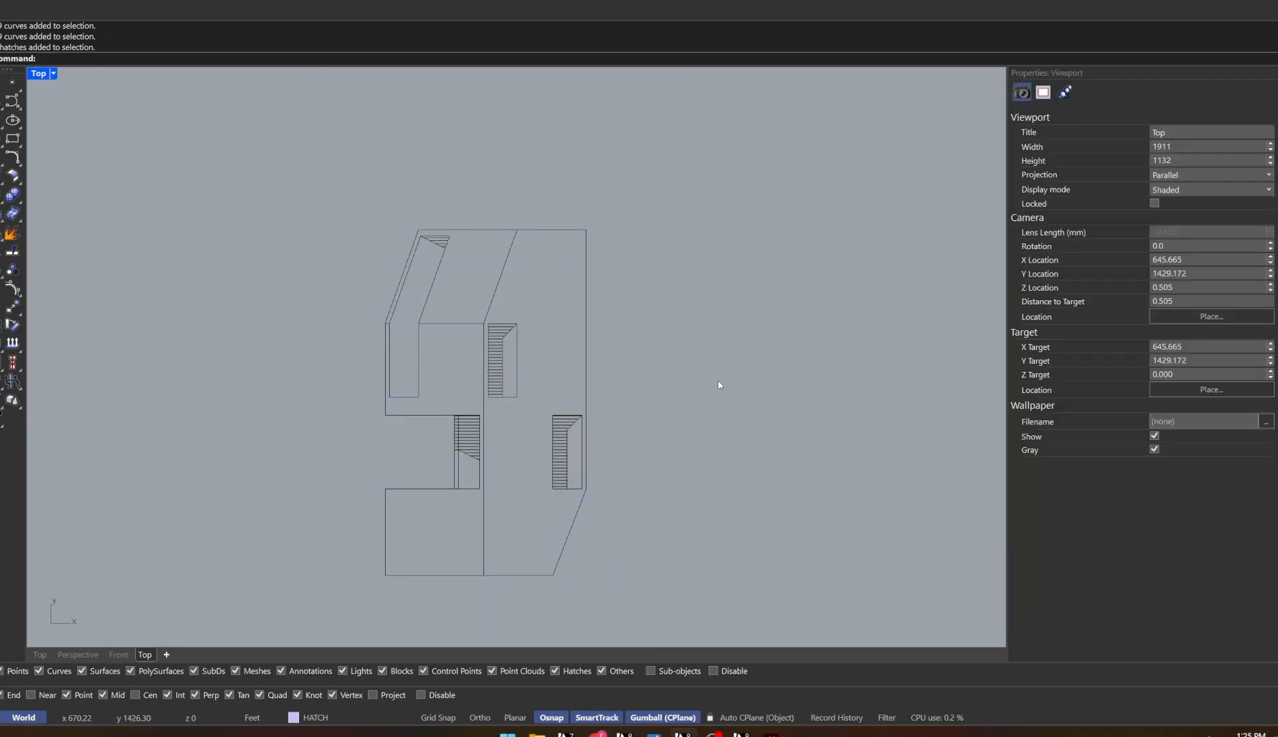
scroll(462, 503, up, 2)
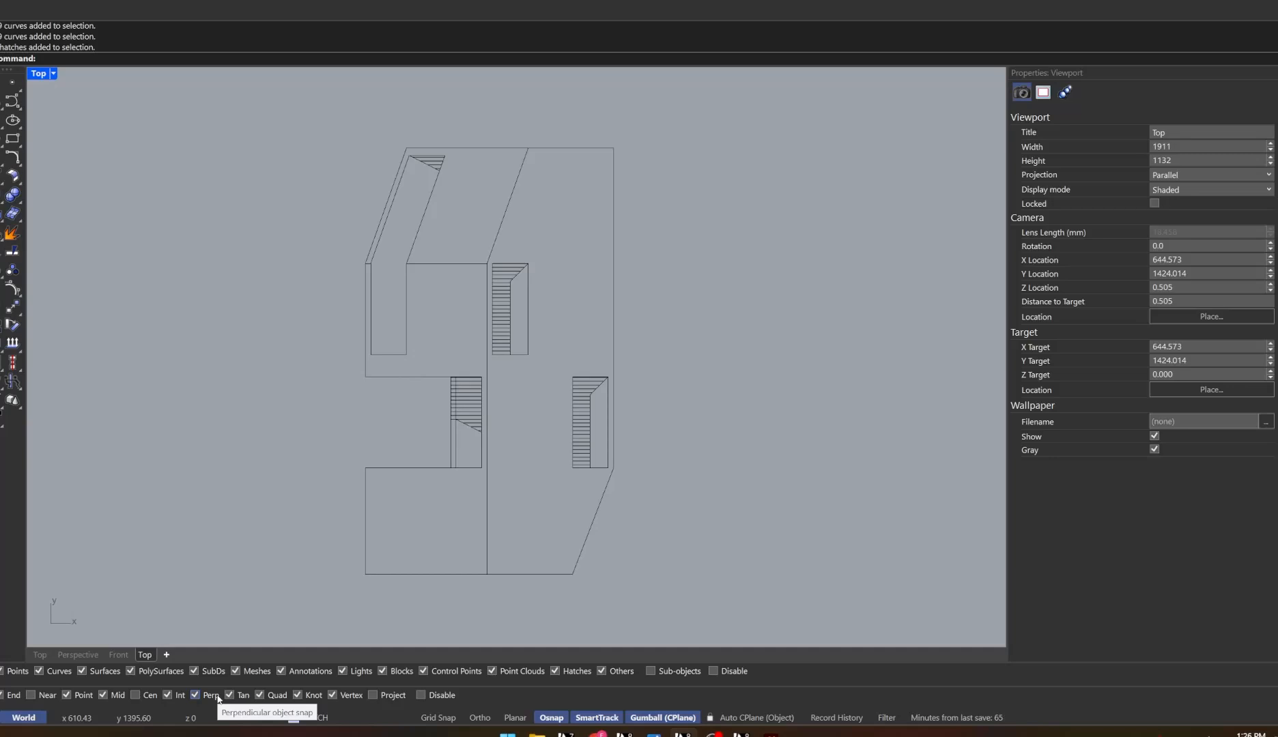
scroll(571, 400, up, 4)
scroll(539, 411, down, 3)
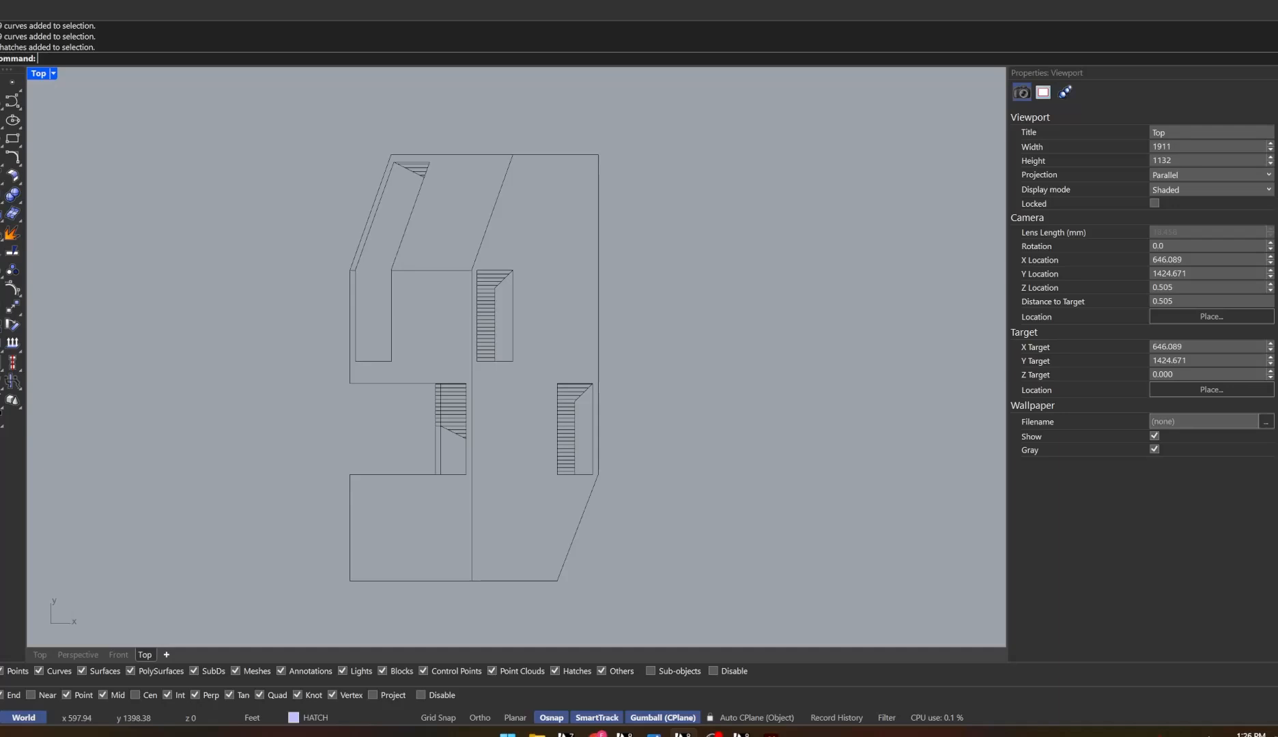
Run the SelectionFilter command to hide the selection filter window and show it again
text(SelectionFilter)
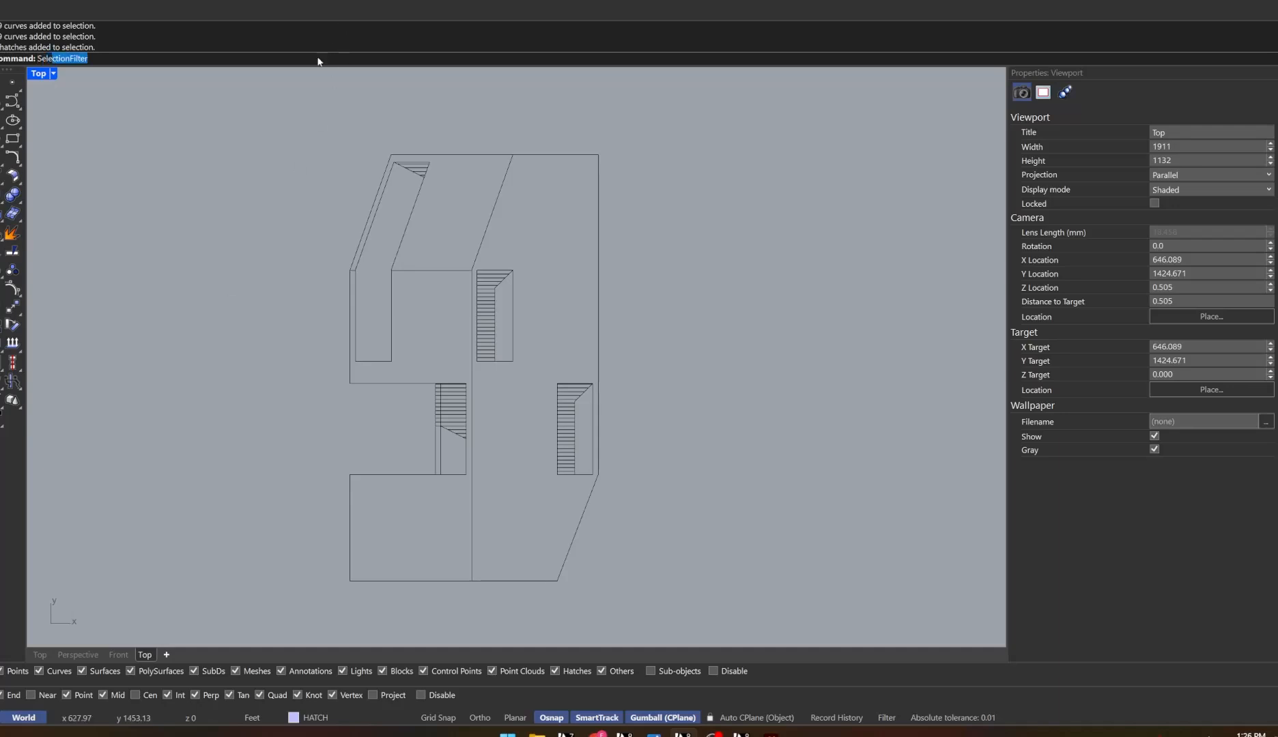
key(Return)
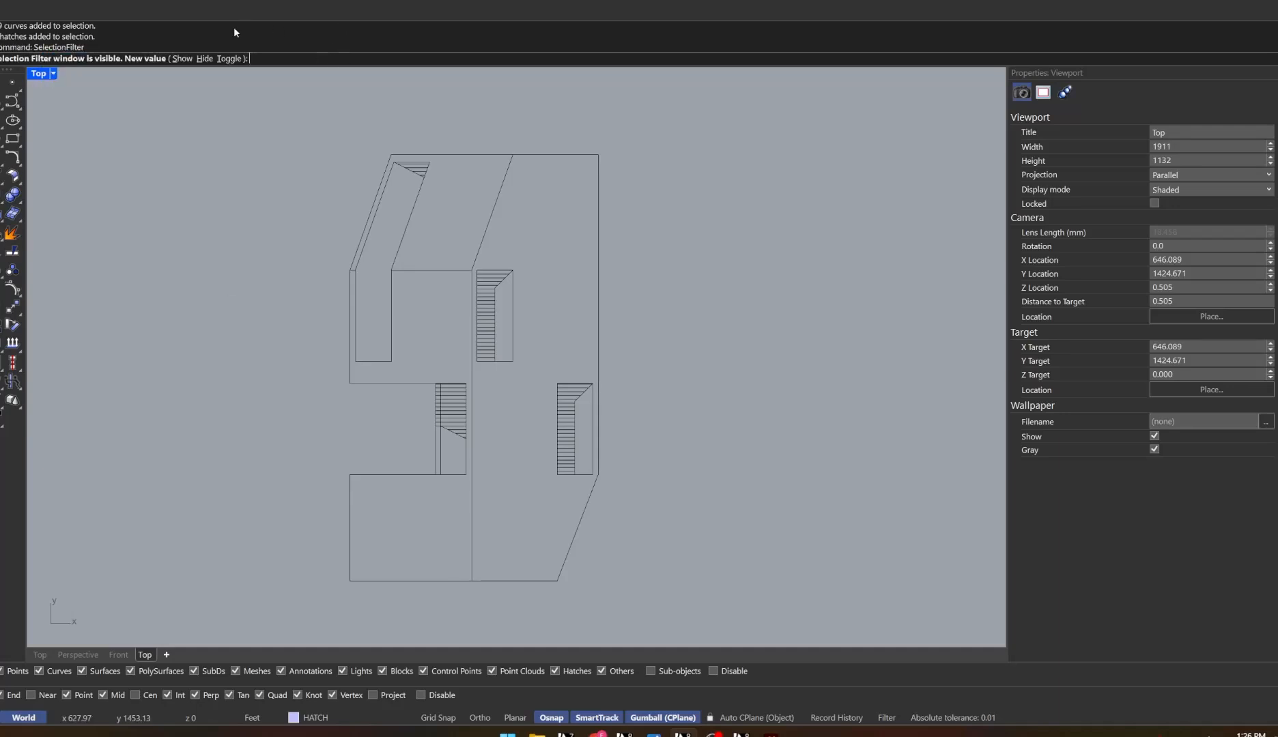
click(205, 58)
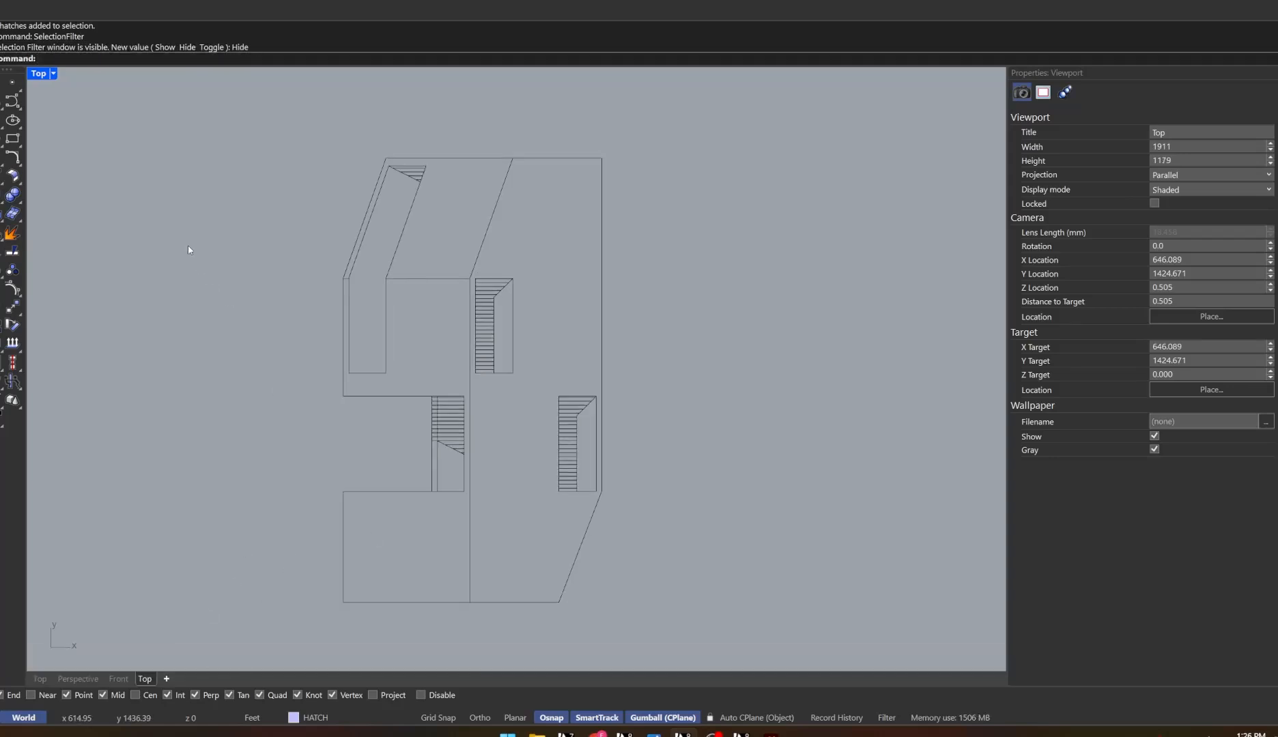
key(Return)
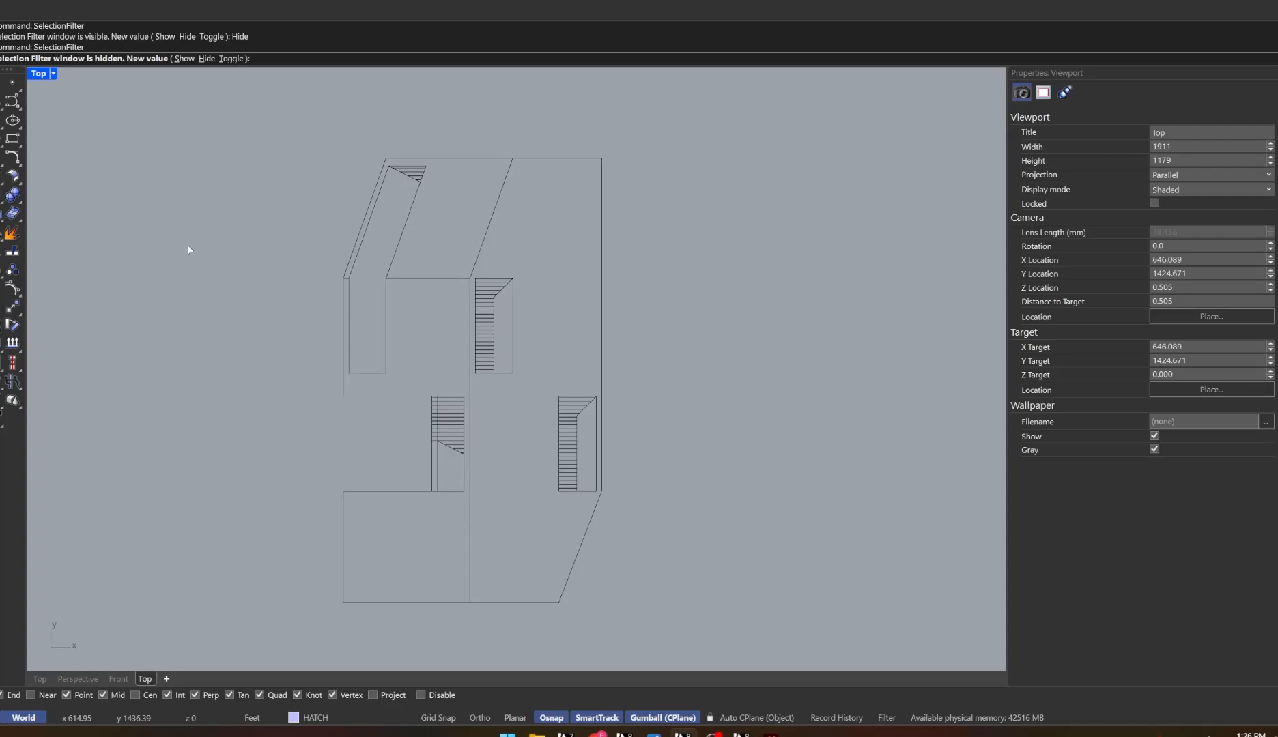
click(184, 58)
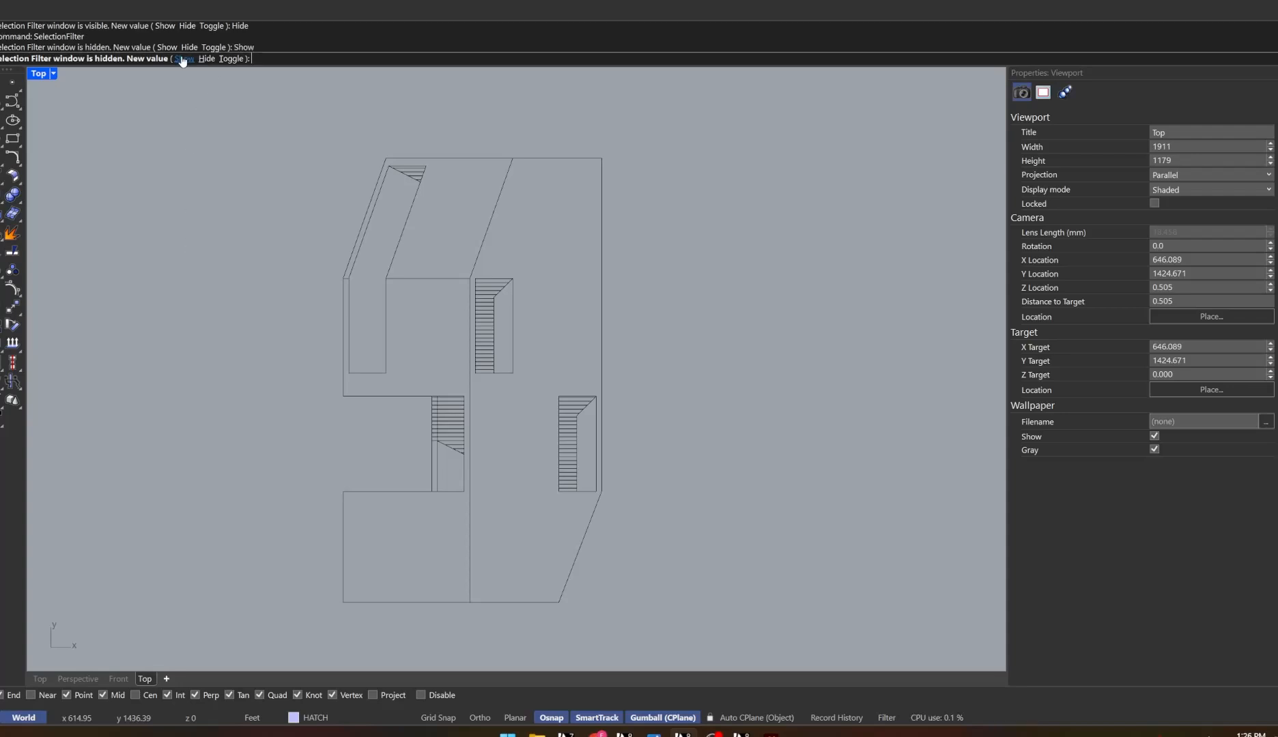
Place the floating Selection Filters window over the empty area below the viewport properties, clear of the drawing
drag(279, 61, 716, 447)
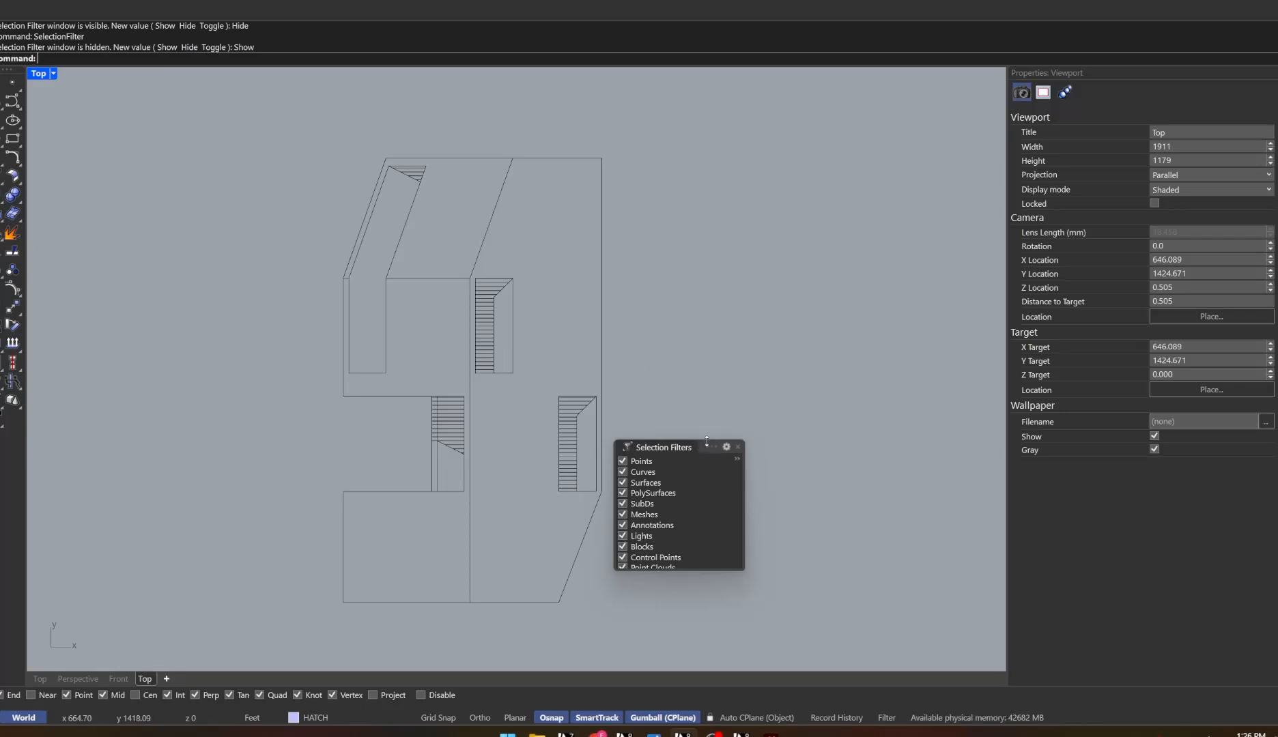
drag(701, 440, 787, 420)
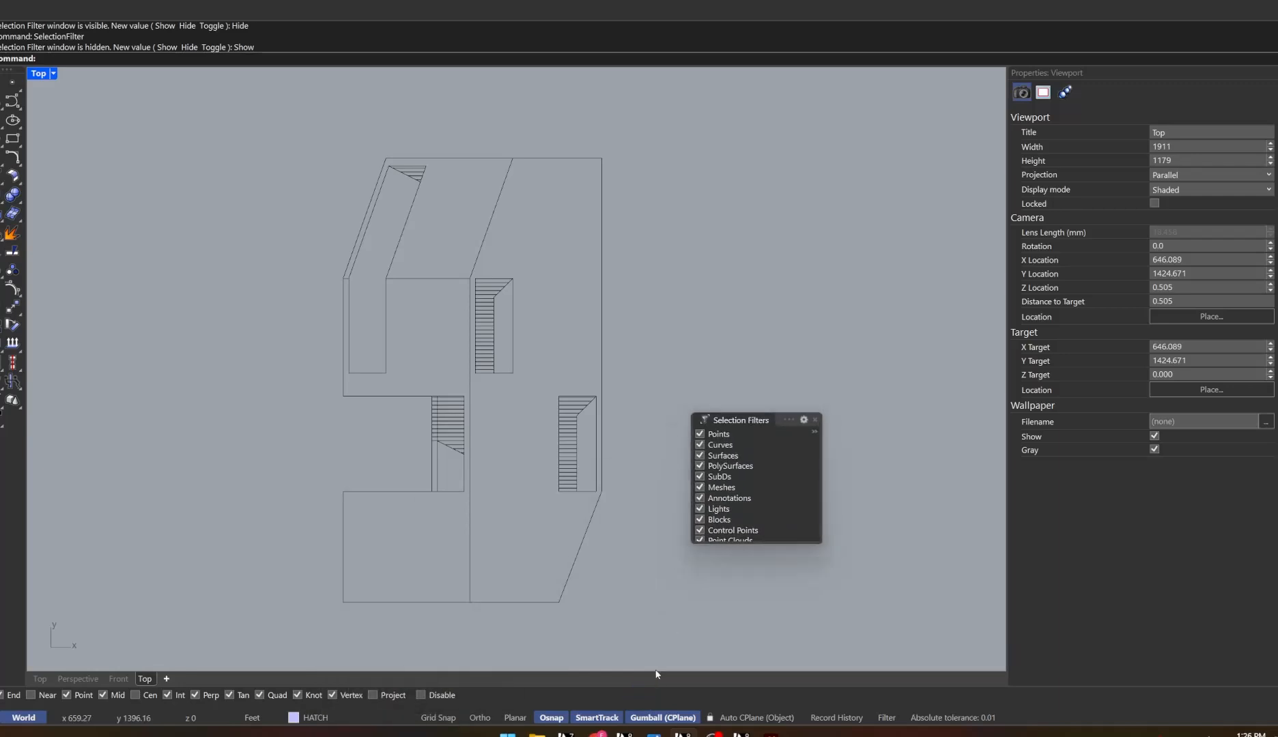
drag(636, 687, 637, 604)
drag(779, 420, 880, 328)
drag(850, 605, 849, 677)
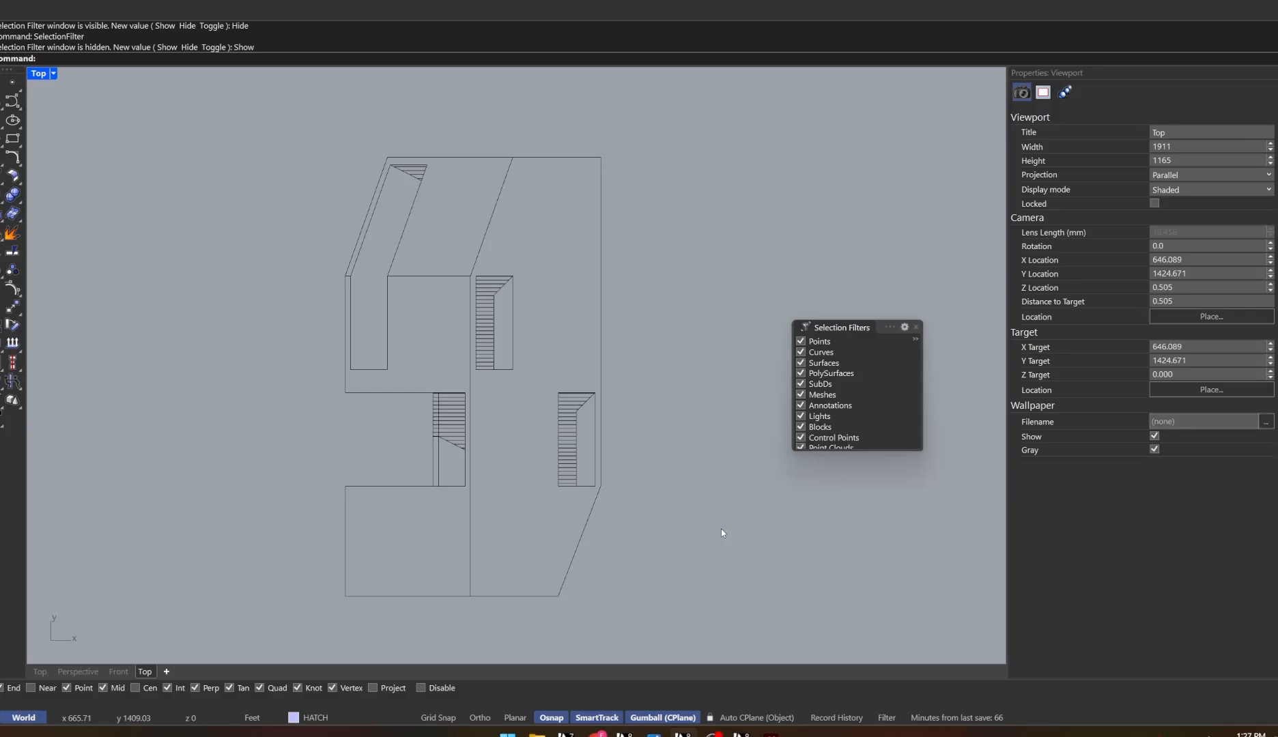
drag(883, 327, 1161, 514)
Select all curves with SelCrv and all hatches with SelHatch, clearing the selection after each
text(Sel)
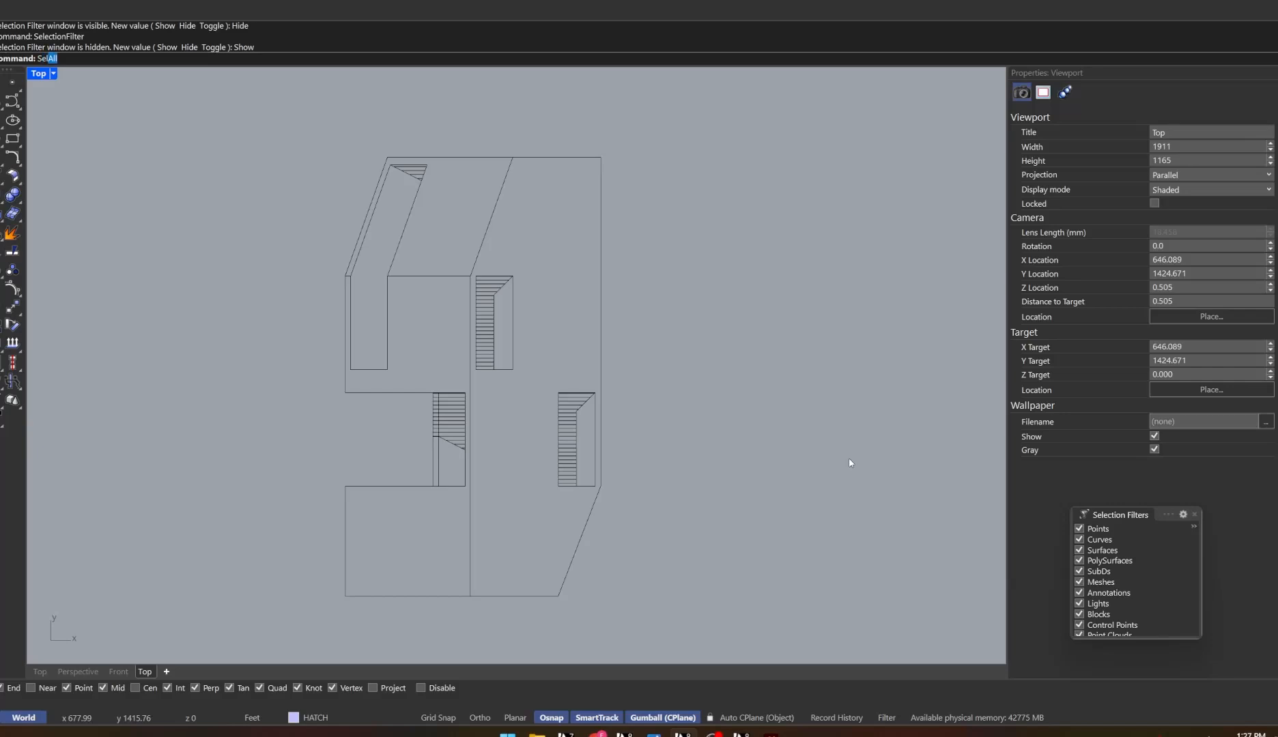
text(Crv)
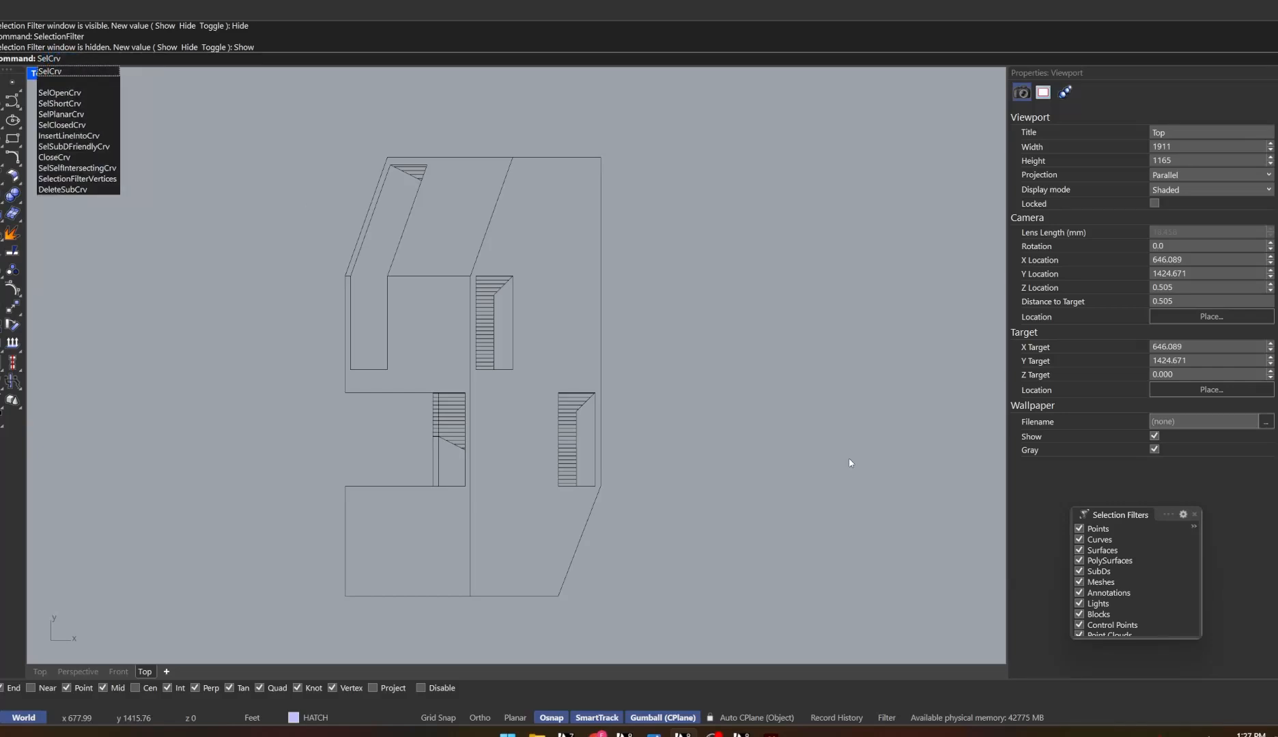
key(Return)
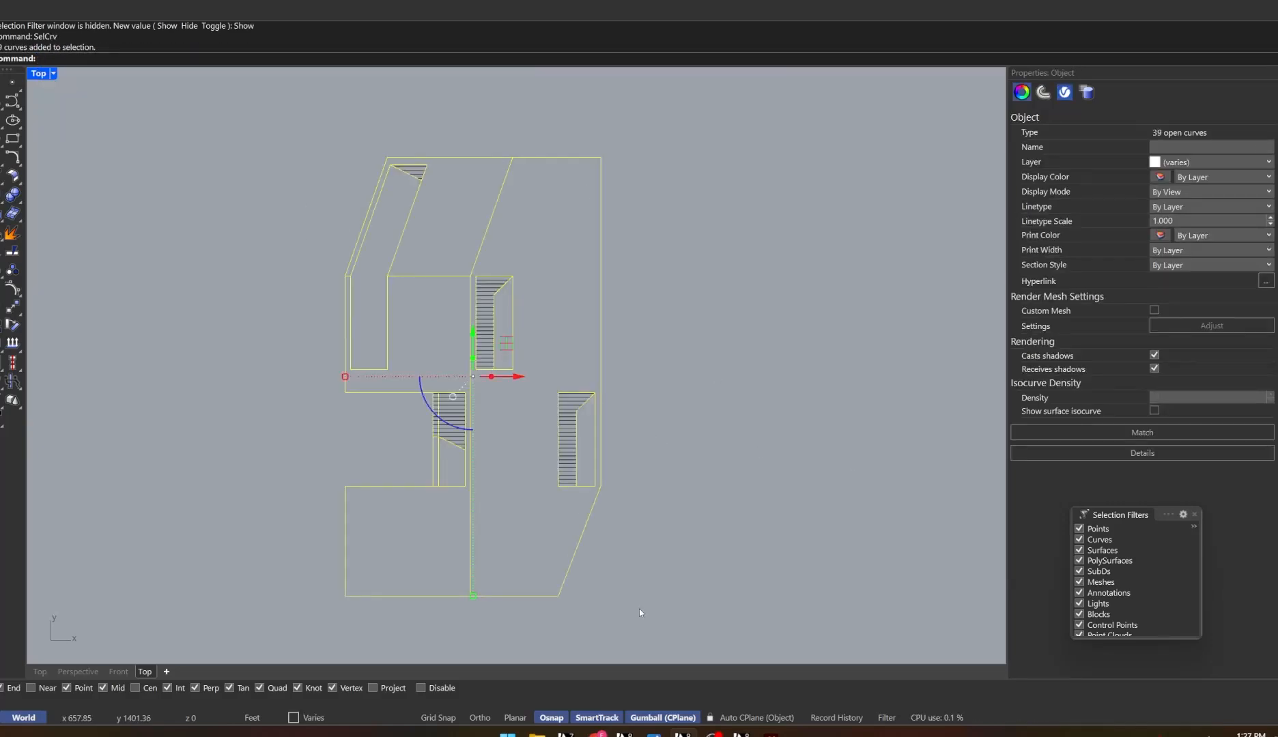
click(652, 333)
text(SelHatch)
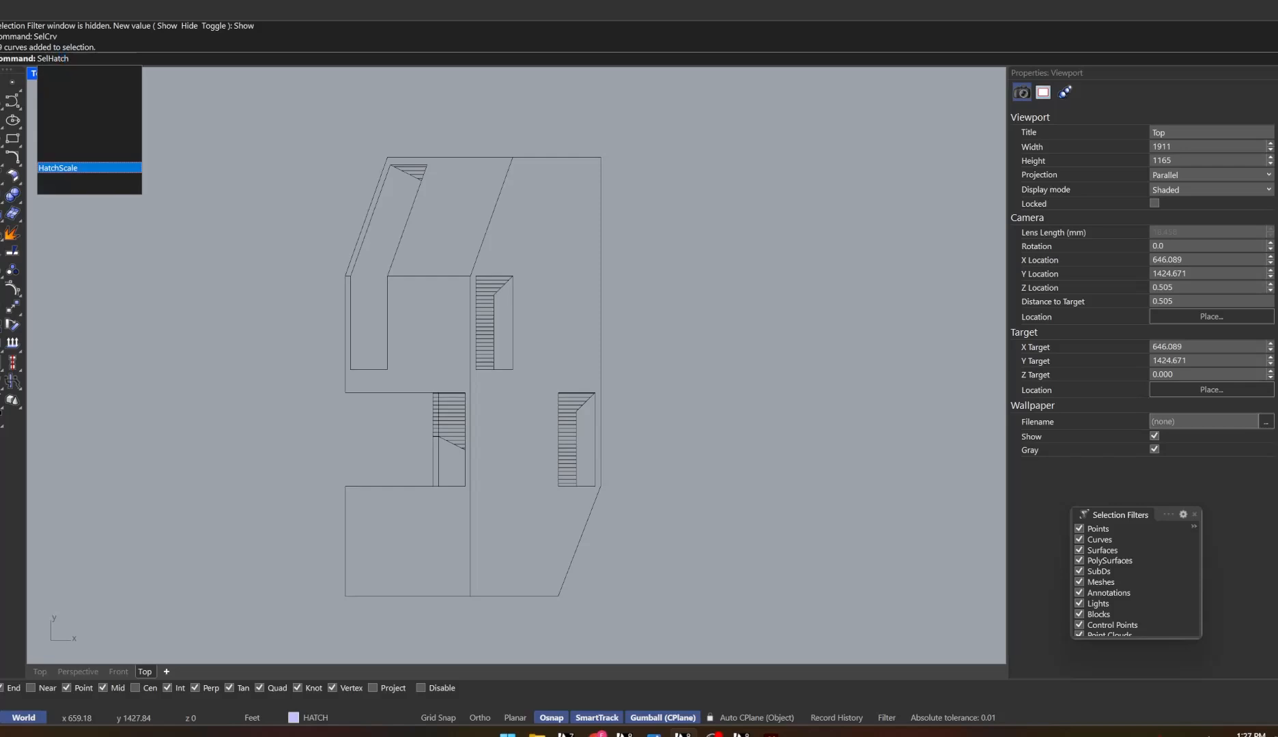
key(Return)
click(652, 332)
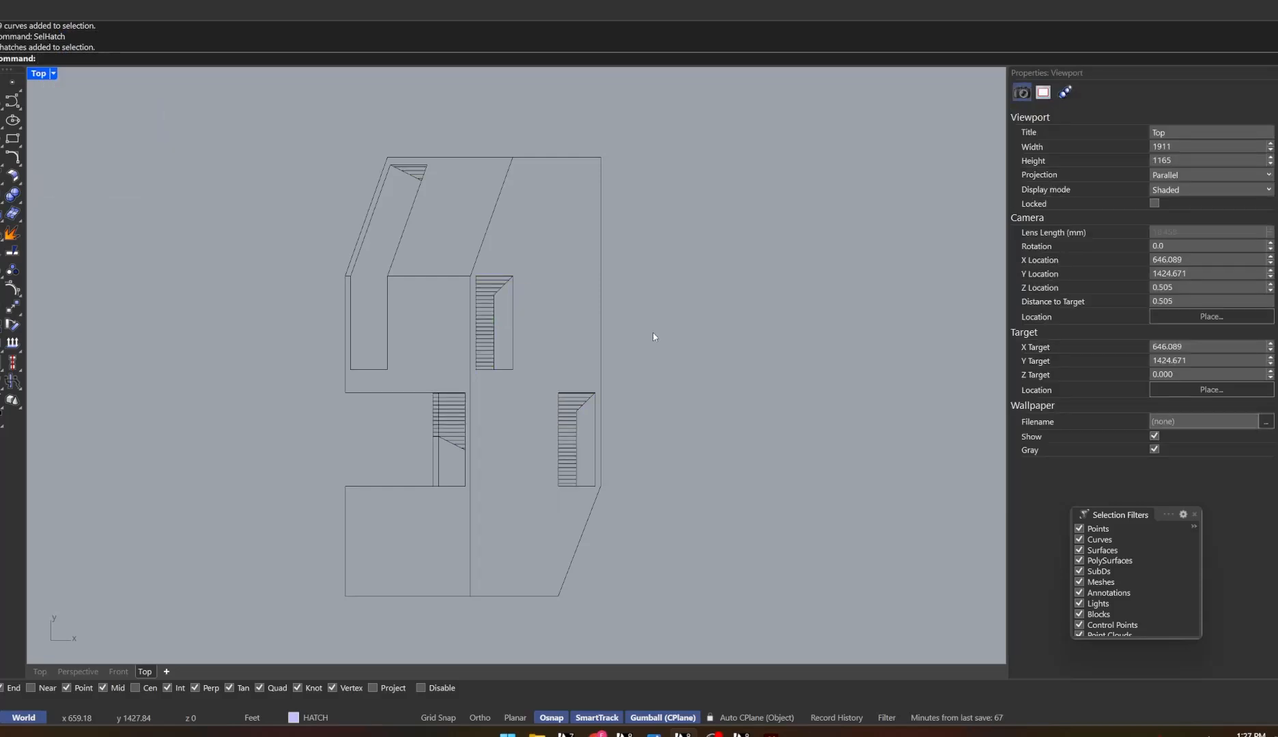
Try to show all hidden objects in the model
scroll(614, 391, down, 8)
text(Show)
key(Return)
Generate a Make2D drawing of the rotated green solid from the Top view with hidden lines turned off
scroll(584, 391, up, 10)
drag(611, 294, 428, 528)
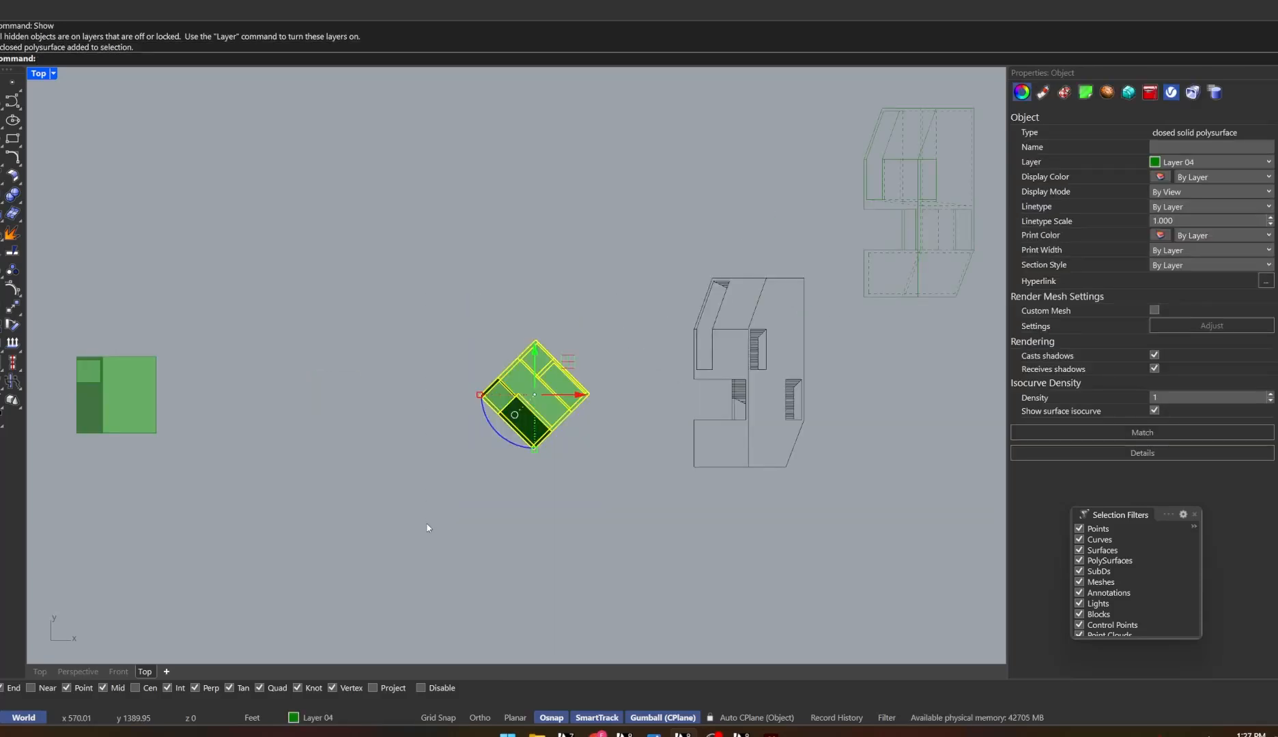
text(Make2D)
key(Return)
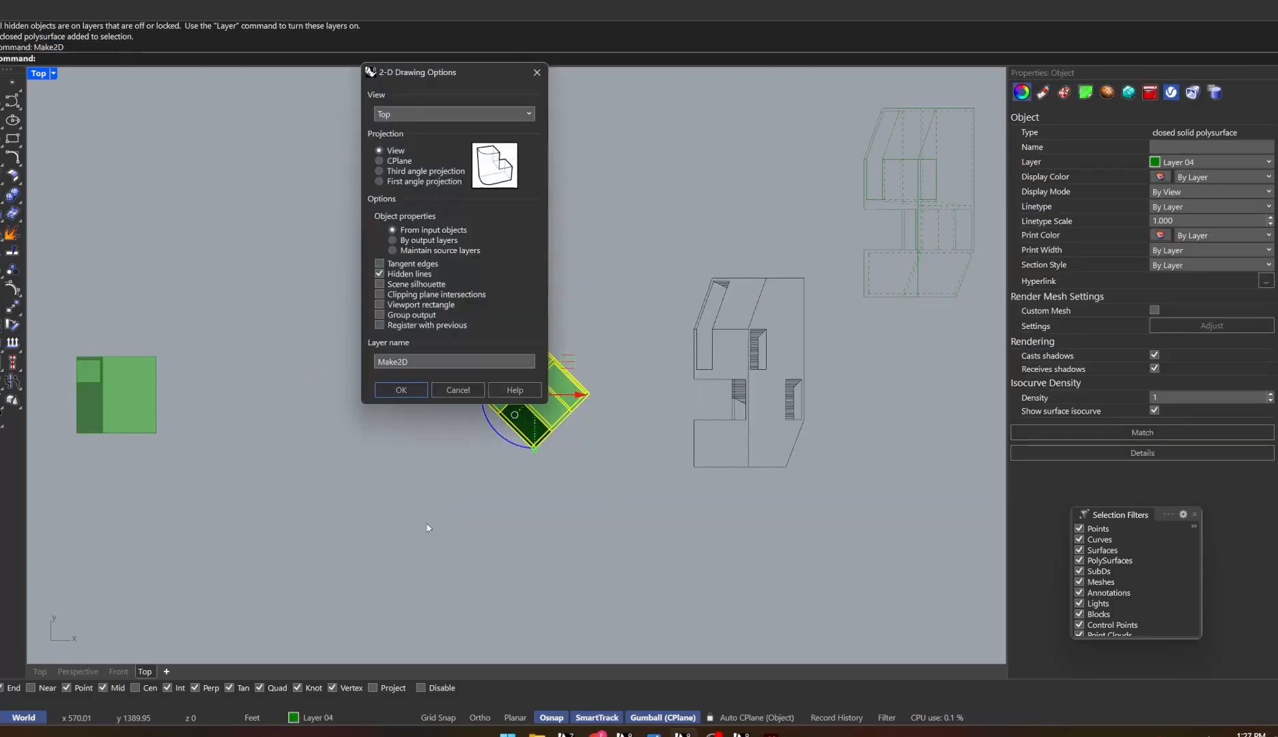
click(406, 275)
click(406, 390)
Move the new plan linework to just above the hatched elevation drawing
scroll(531, 331, down, 10)
scroll(488, 435, up, 6)
drag(451, 515, 451, 161)
scroll(484, 208, up, 10)
mouse_move(438, 210)
mouse_down()
mouse_move(721, 212)
mouse_move(741, 285)
mouse_move(793, 270)
mouse_move(766, 267)
mouse_move(754, 292)
mouse_up()
scroll(739, 284, up, 12)
scroll(751, 338, down, 10)
scroll(770, 222, up, 6)
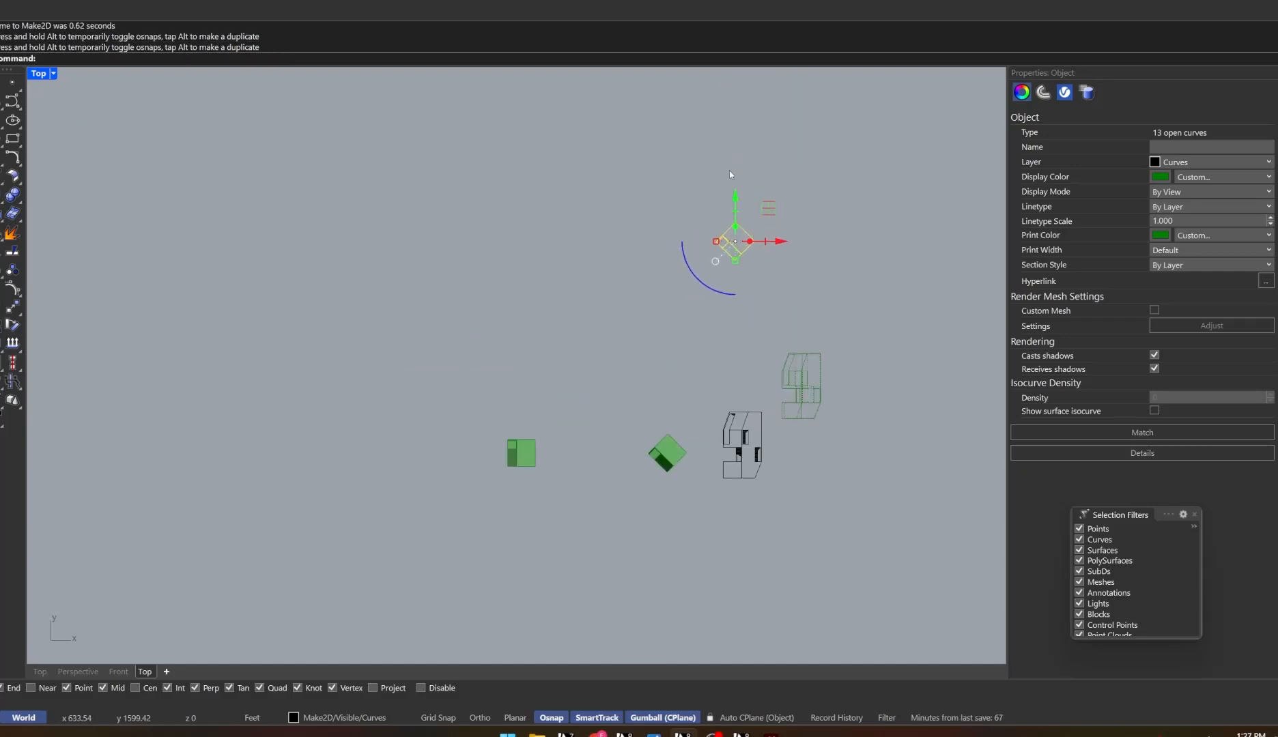
drag(735, 198, 735, 328)
scroll(731, 408, up, 8)
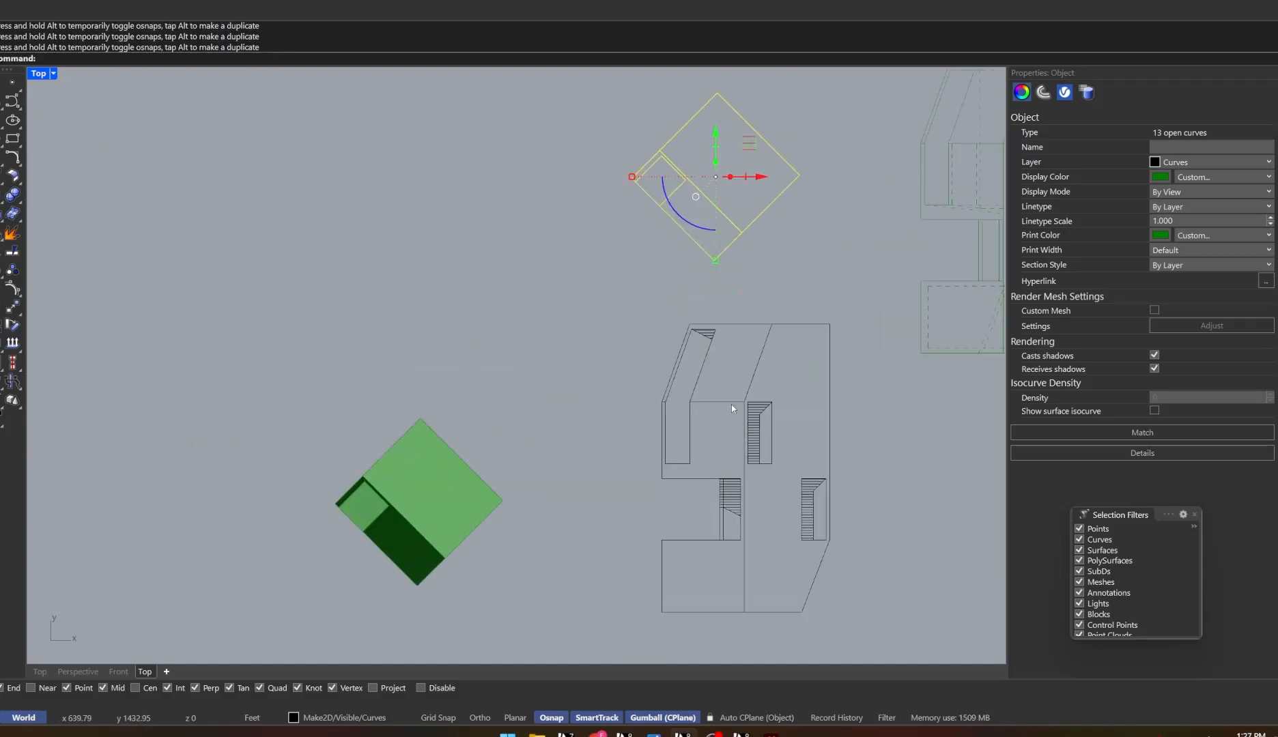
Align the plan's outermost corner with the elevation's upper corner and shift the plan straight up to leave a gap
text(mo)
key(Return)
click(795, 173)
click(829, 324)
drag(746, 290, 747, 162)
click(504, 246)
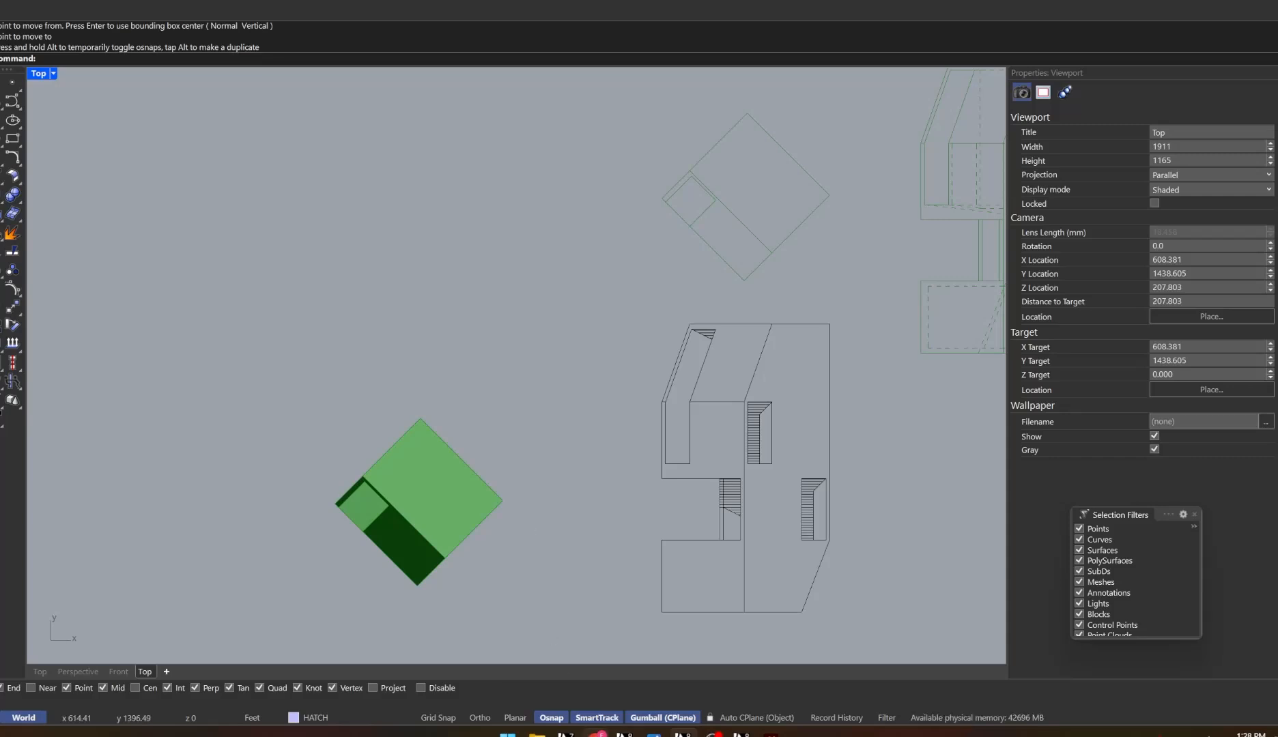
Switch to the Miro board and examine the shadow construction drawings under Drawing References
click(595, 734)
click(874, 2)
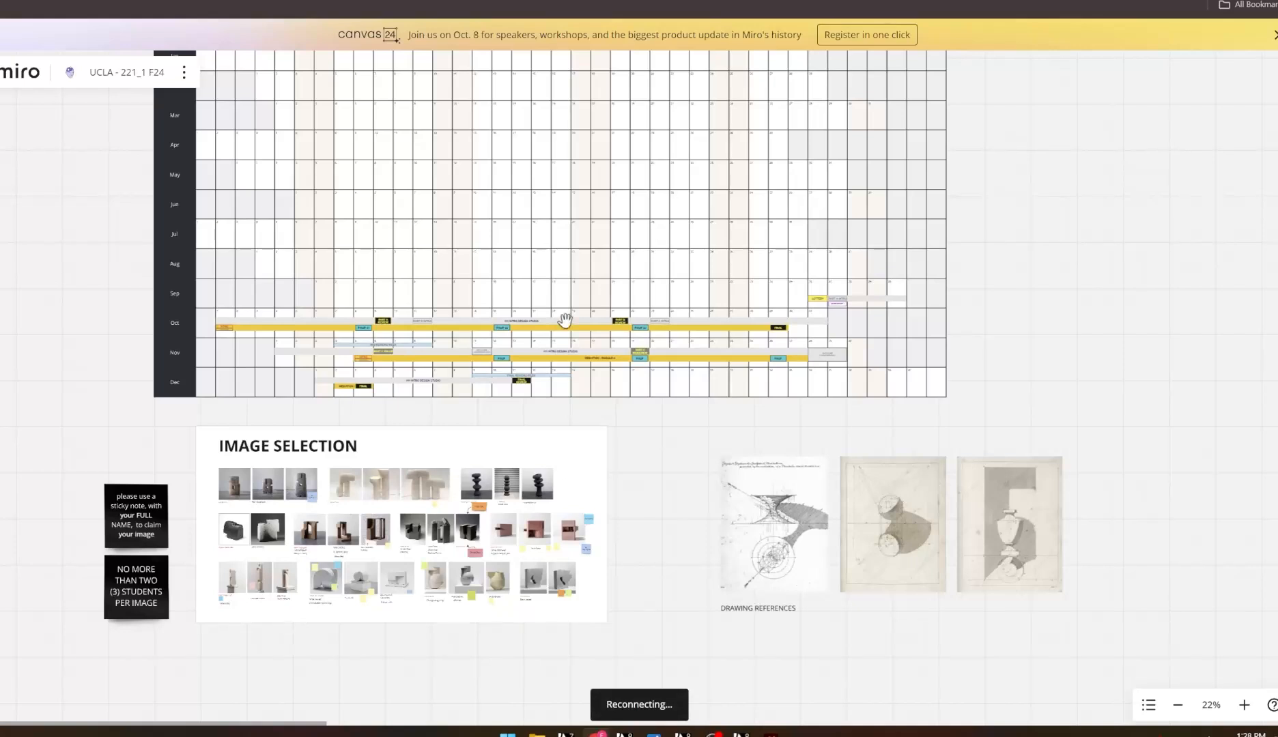
scroll(647, 410, down, 5)
scroll(1050, 203, up, 3)
scroll(1051, 203, up, 5)
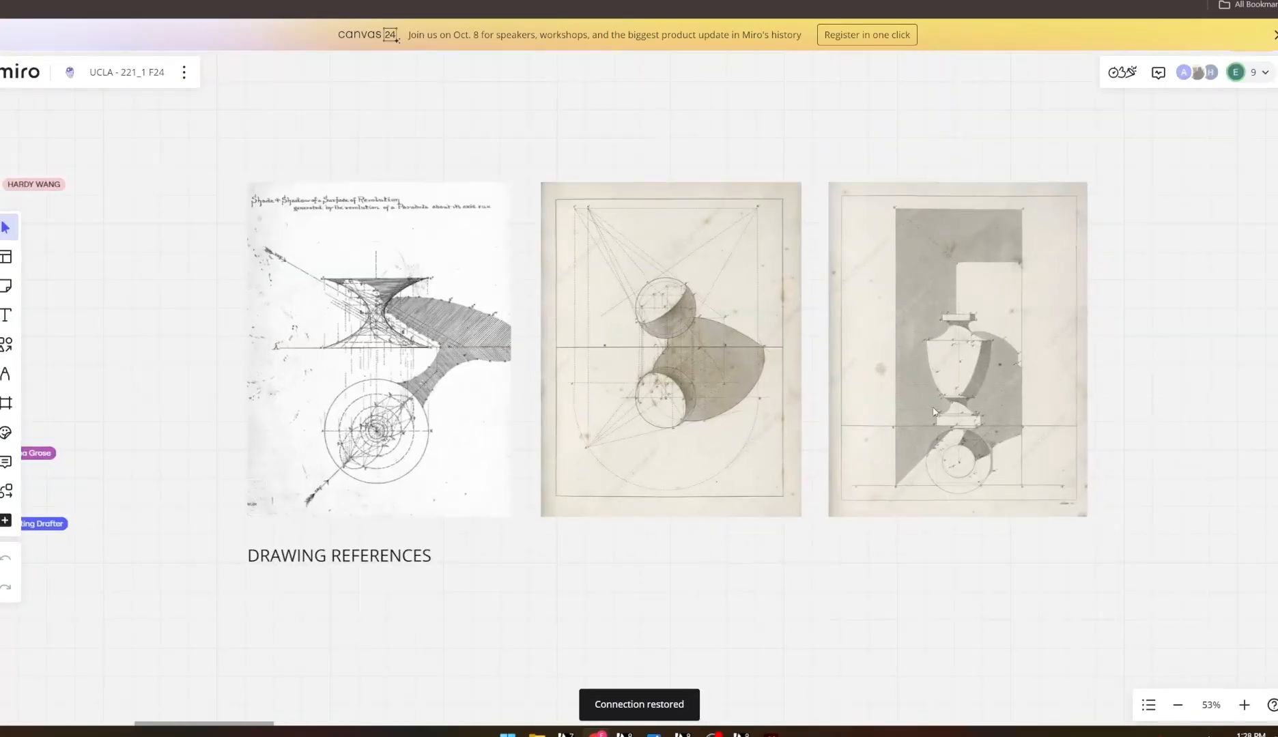
scroll(838, 411, down, 2)
scroll(377, 360, up, 5)
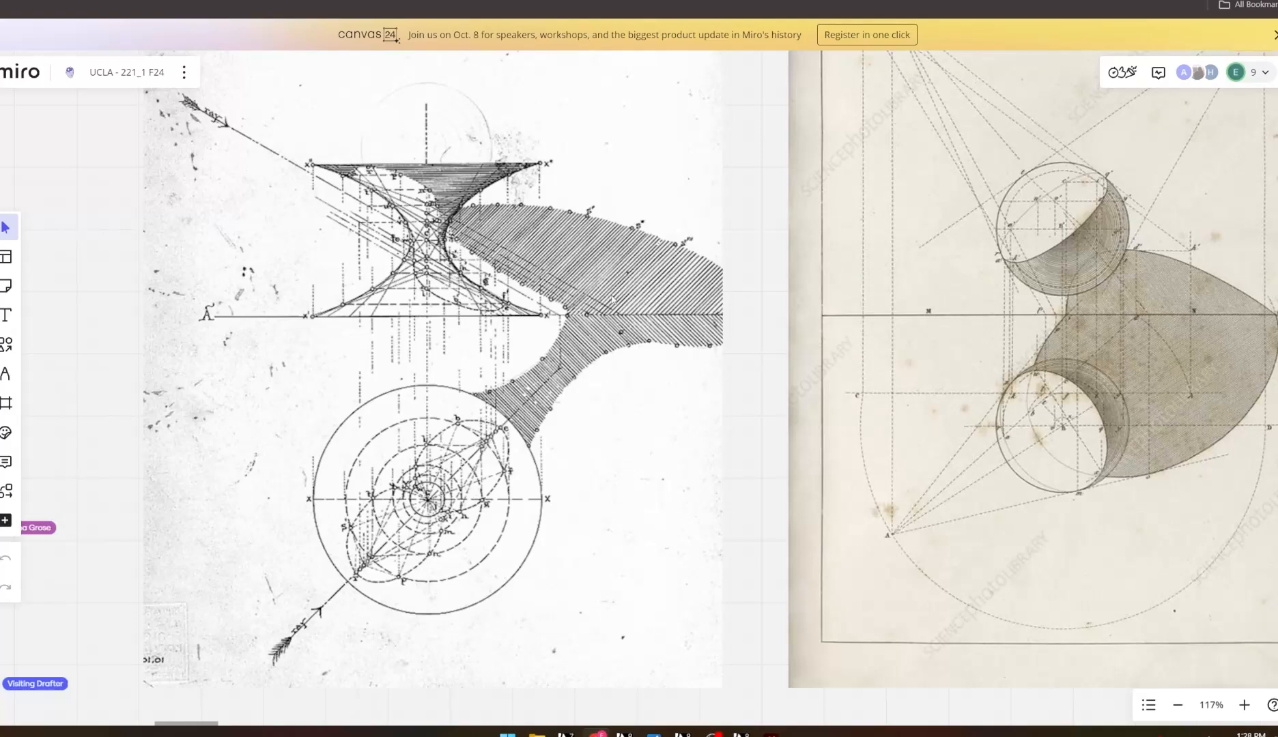
scroll(283, 401, down, 5)
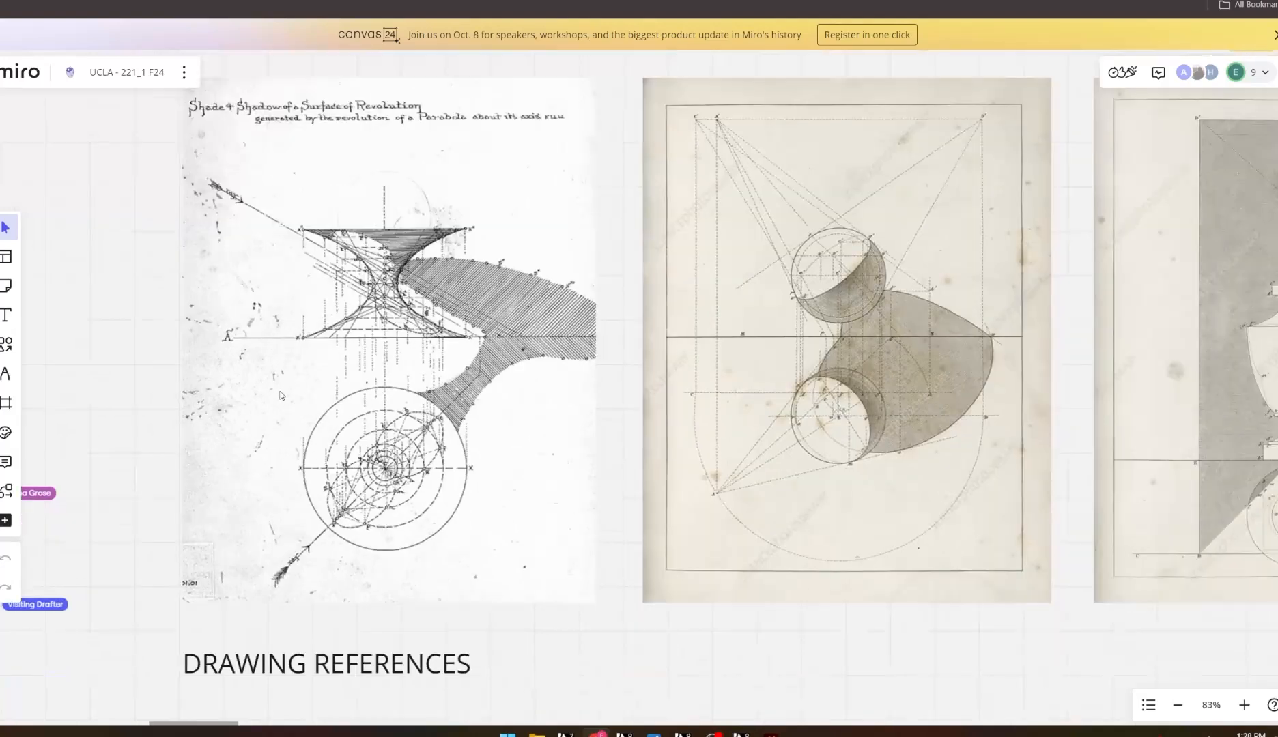
Examine the urn reference drawing's elevation and plan shadows
scroll(853, 389, up, 5)
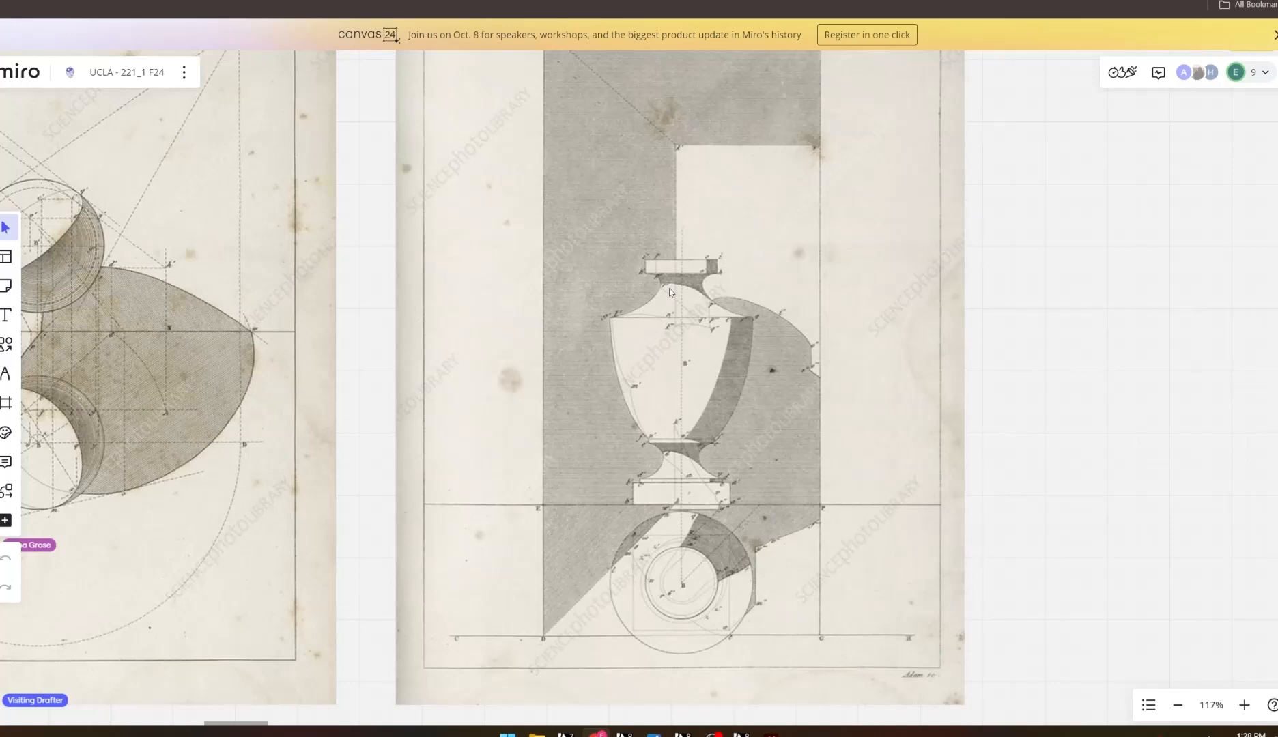
scroll(670, 292, up, 3)
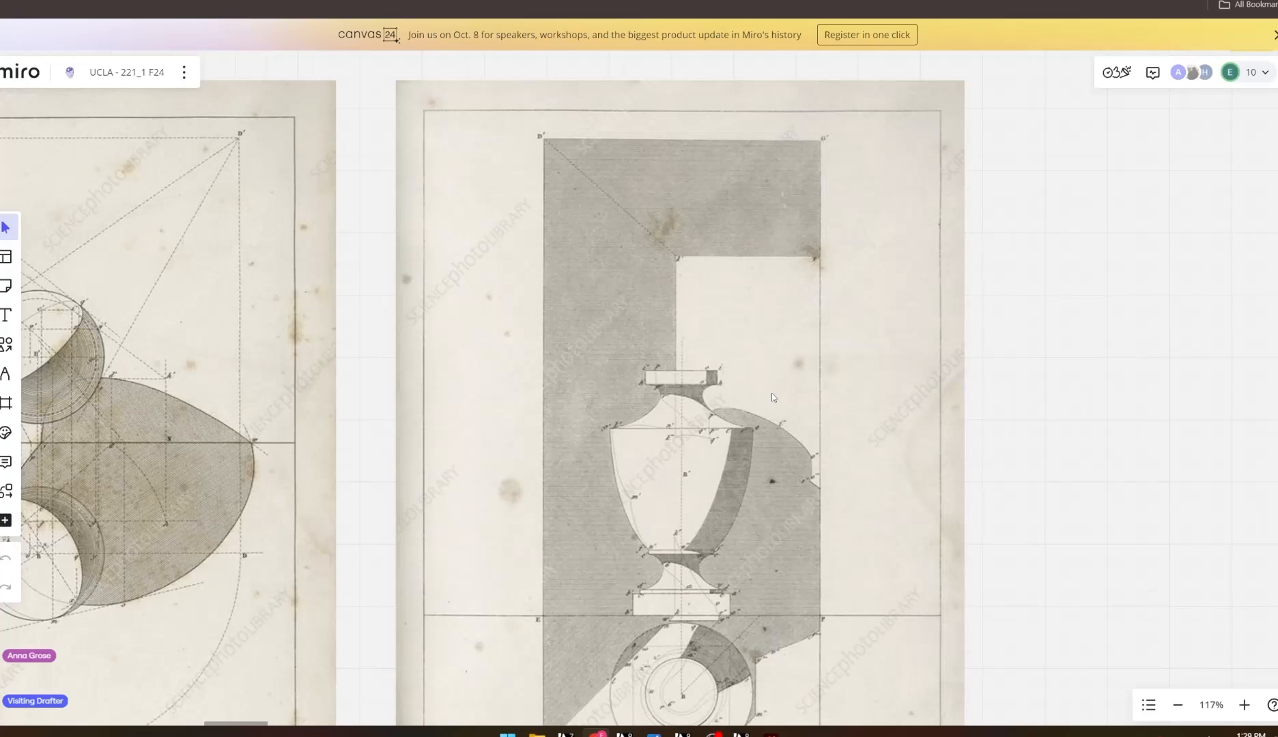
scroll(772, 392, down, 3)
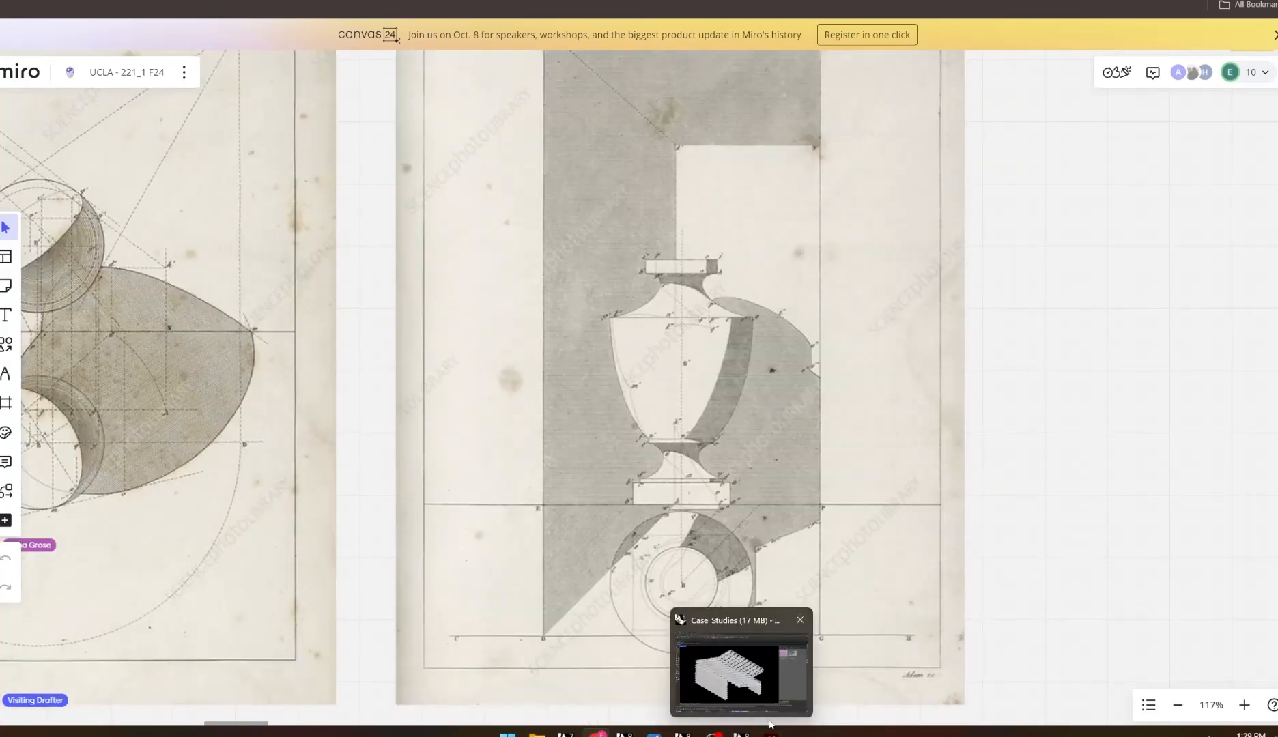
Switch to the Rhino model and rotate the plan linework above the hatched elevation by 45 degrees
mouse_move(682, 734)
click(669, 673)
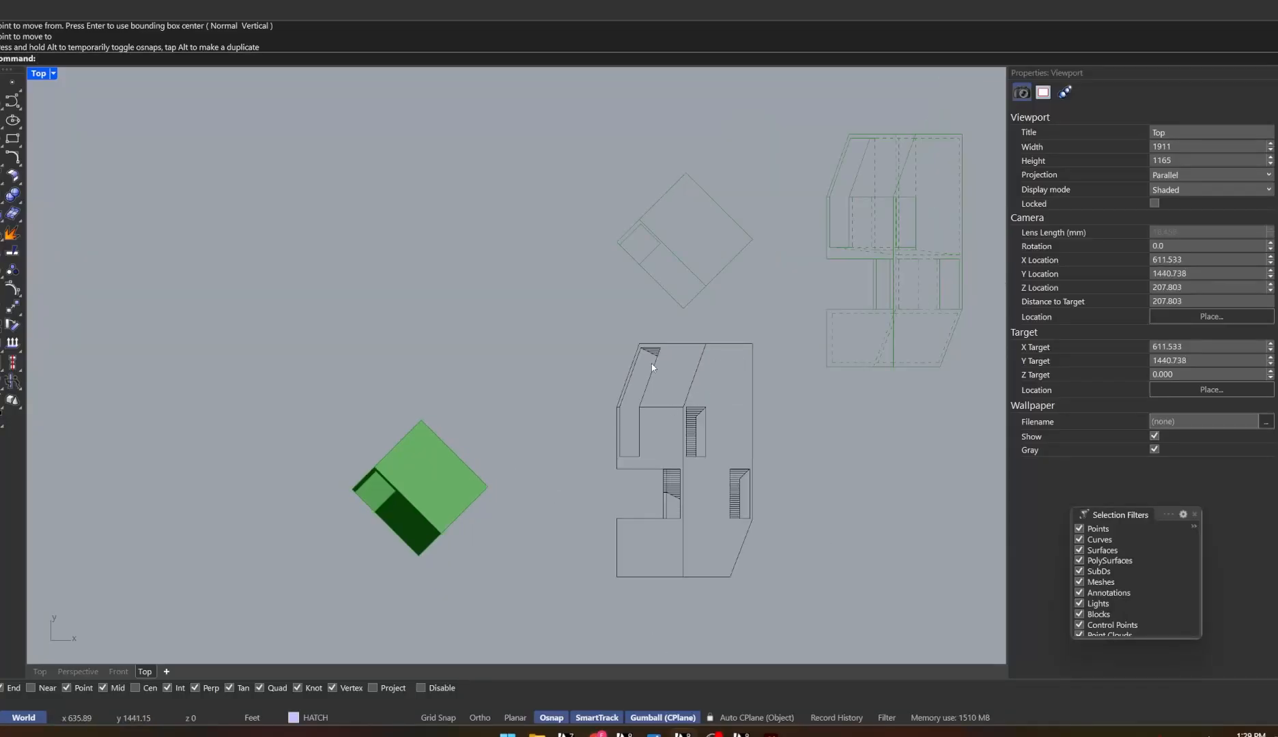
scroll(493, 385, down, 2)
scroll(645, 331, up, 6)
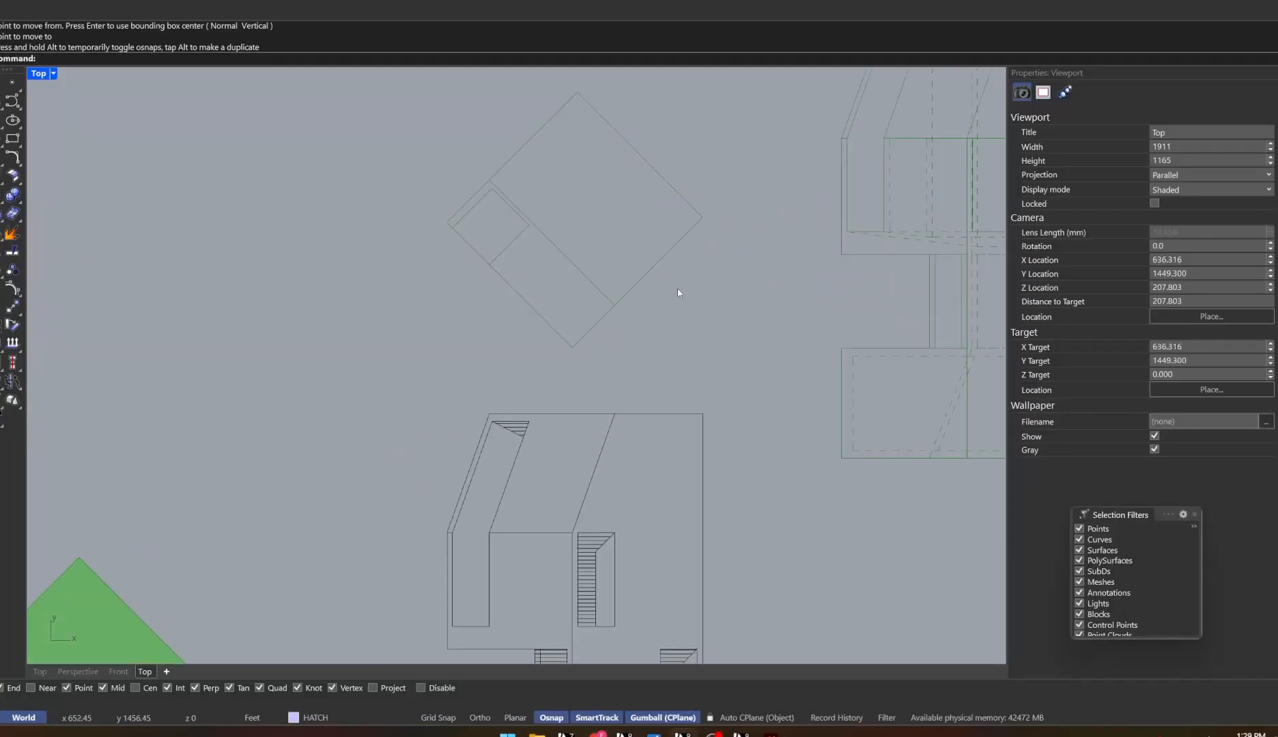
scroll(675, 273, down, 5)
drag(665, 183, 486, 304)
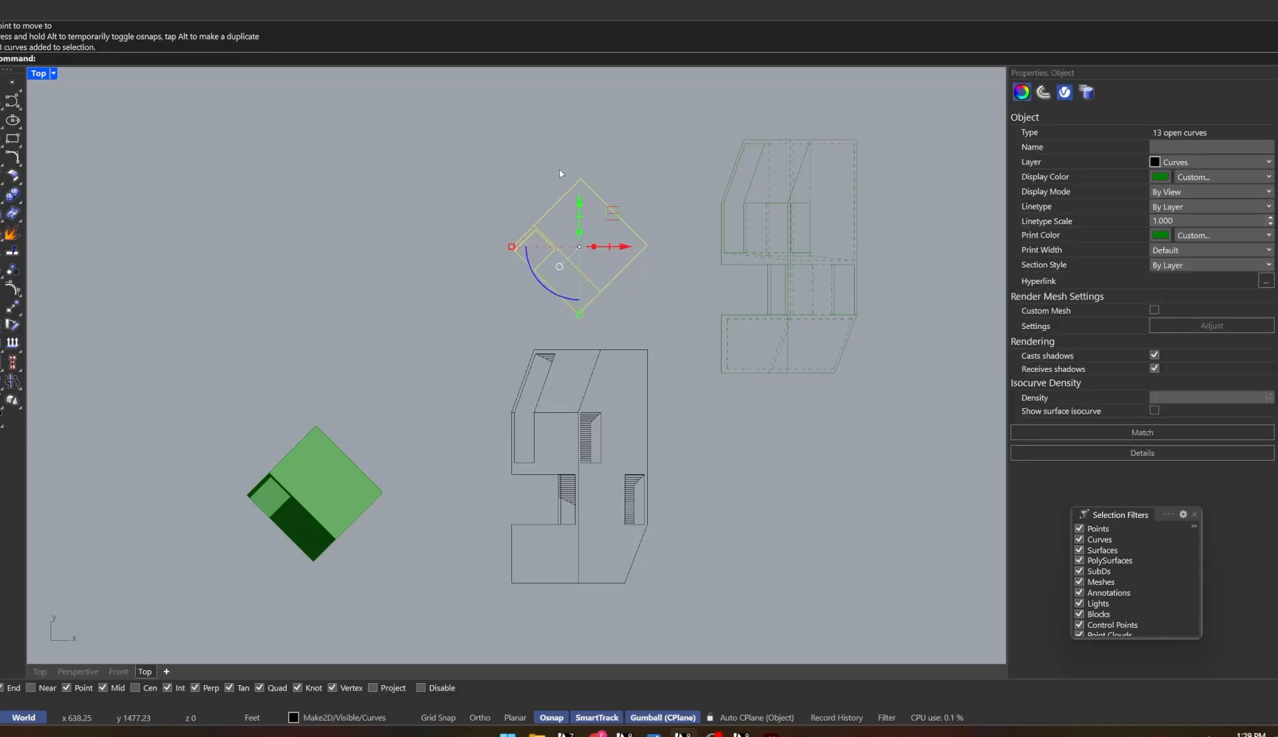
click(564, 302)
text(45)
key(Return)
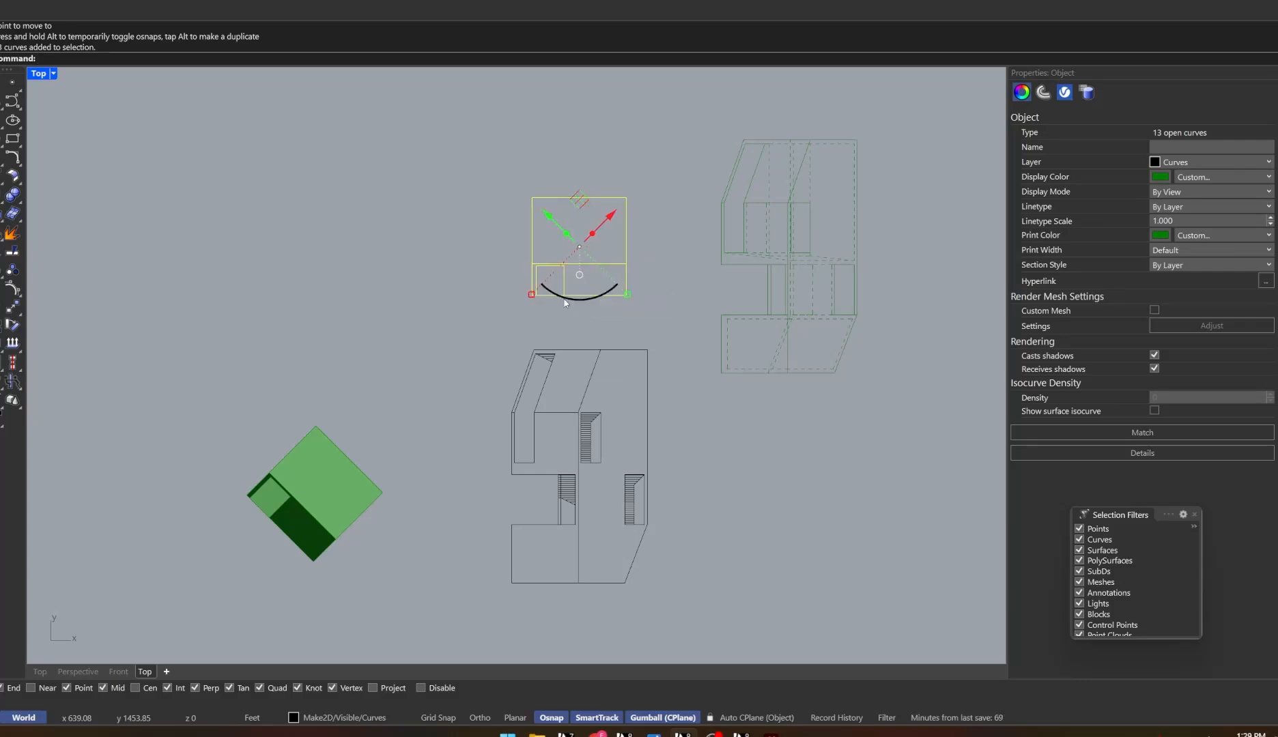
Try the rotated plan away from the elevation, and undo the move and the 45-degree rotation
drag(607, 217, 407, 198)
click(488, 128)
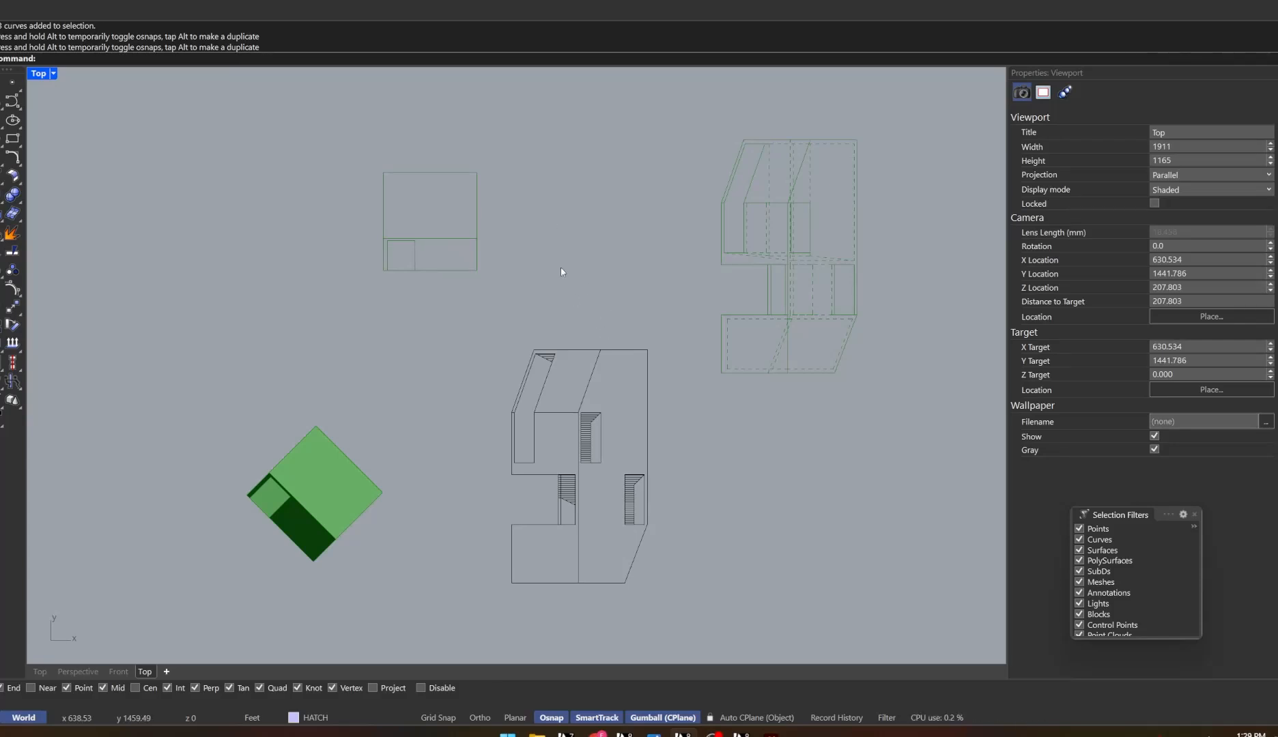
key(ctrl+z)
key(ctrl+z)
Rotate the plan and the hatched elevation together by 45 degrees
drag(665, 155, 445, 583)
click(559, 435)
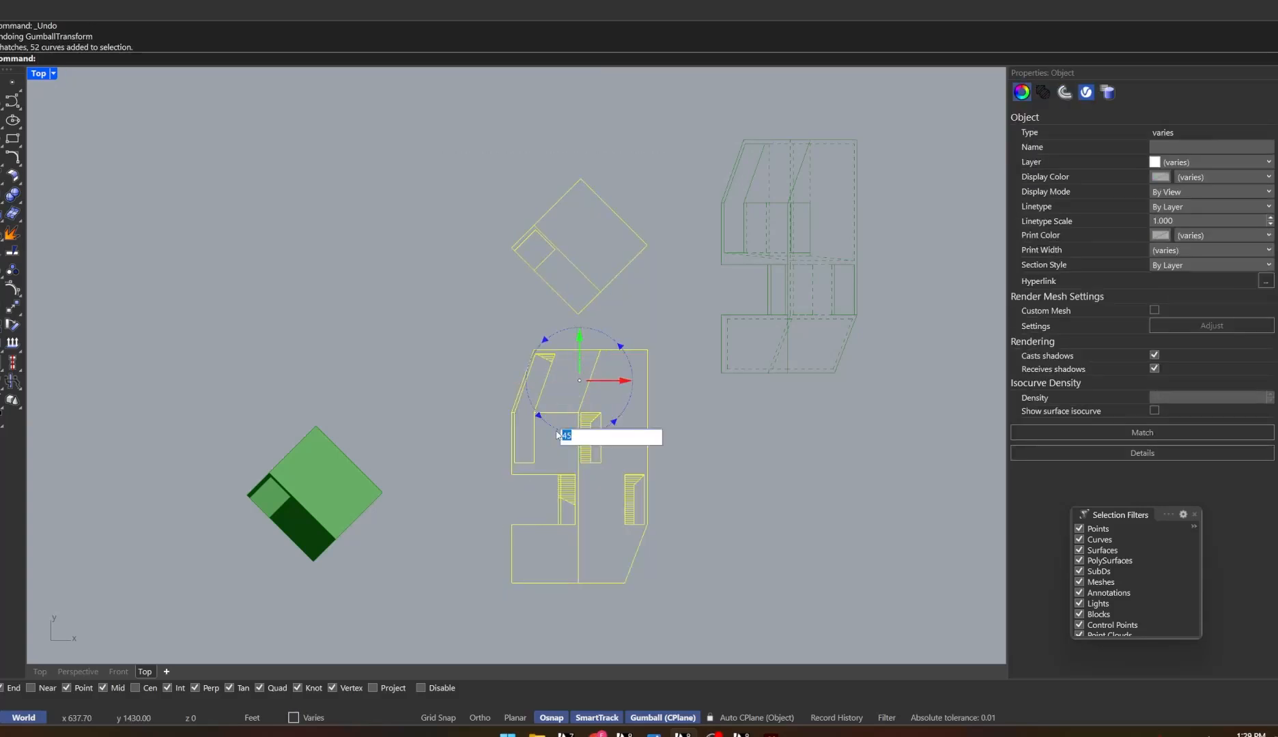
key(Return)
key(Escape)
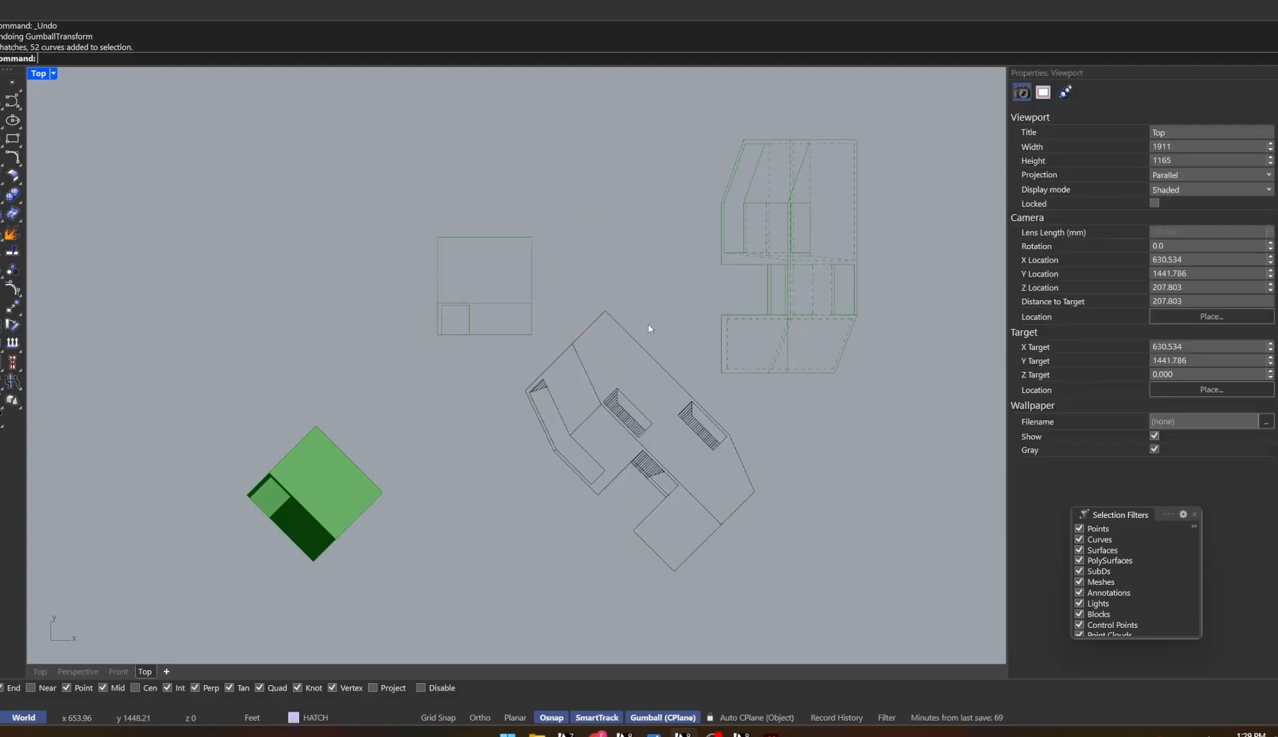
Draw three projection lines from the rotated plan's corners to the matching corners of the rotated elevation
text(li)
key(Return)
click(531, 237)
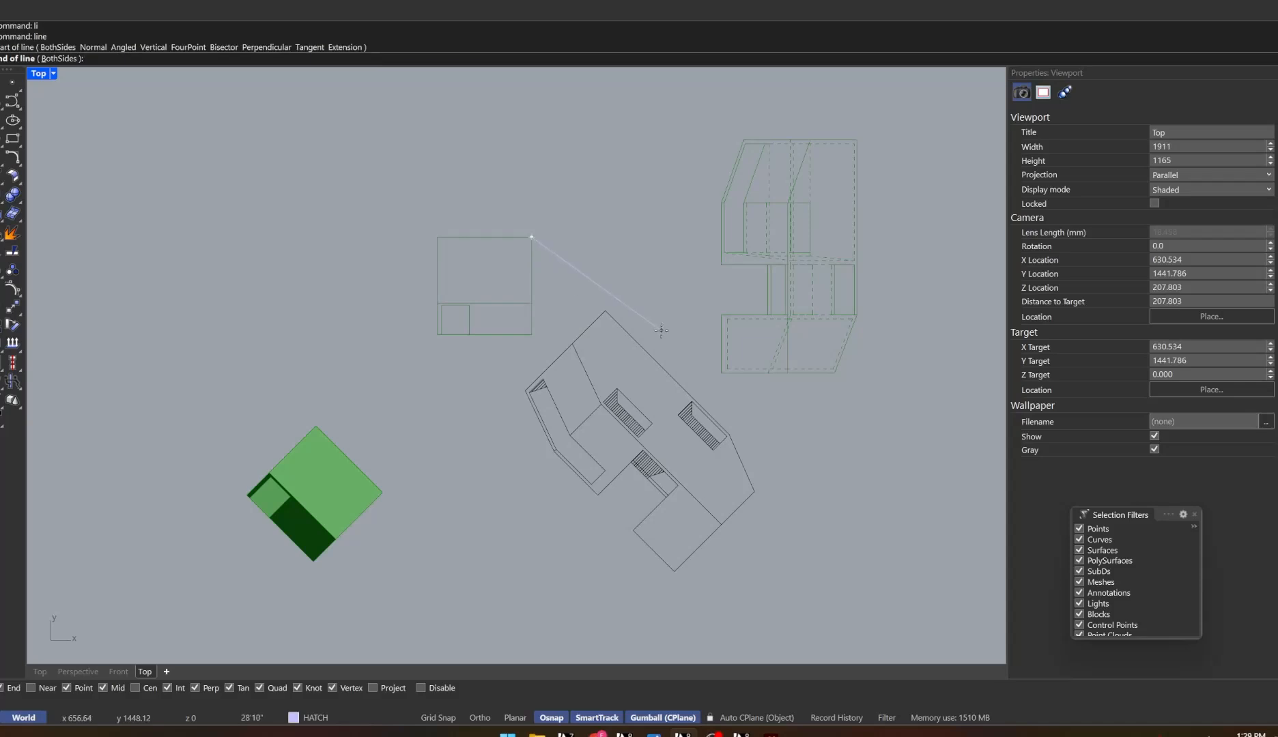
click(729, 435)
key(Return)
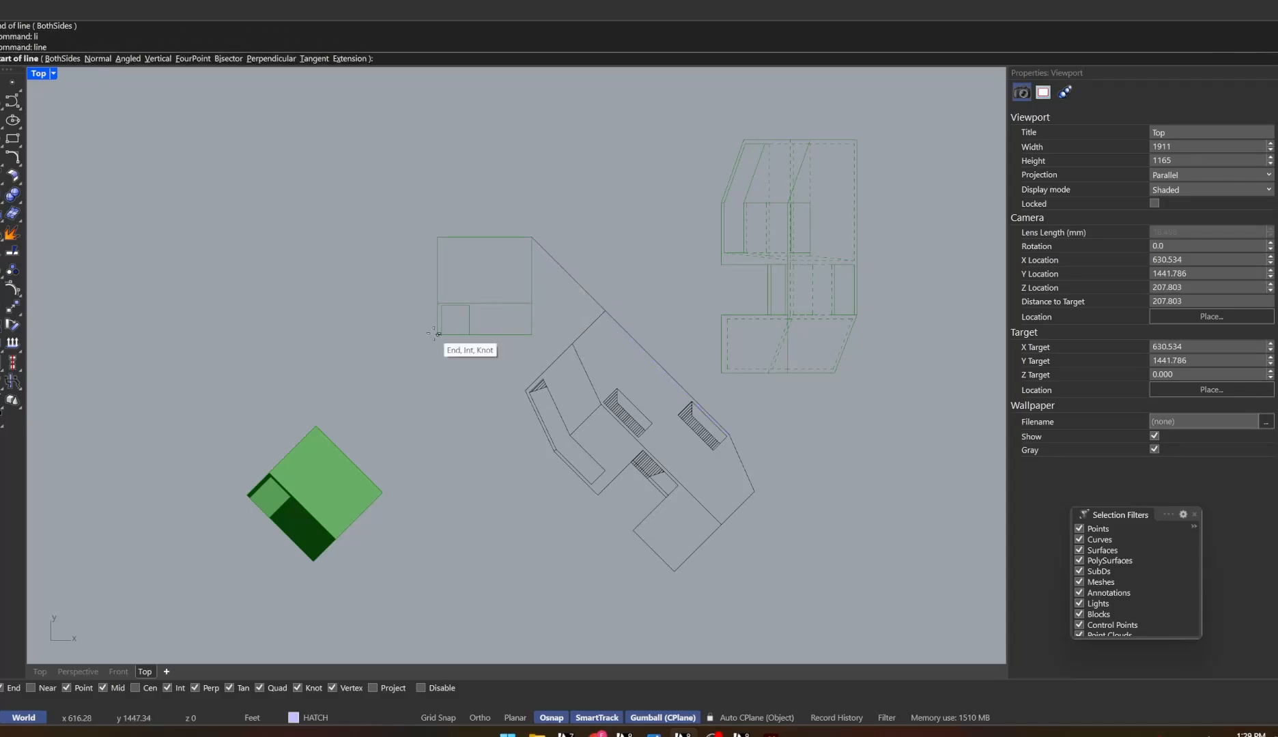
click(438, 335)
click(554, 452)
scroll(549, 373, up, 8)
key(Return)
click(509, 286)
click(671, 448)
scroll(529, 405, down, 6)
scroll(529, 408, down, 2)
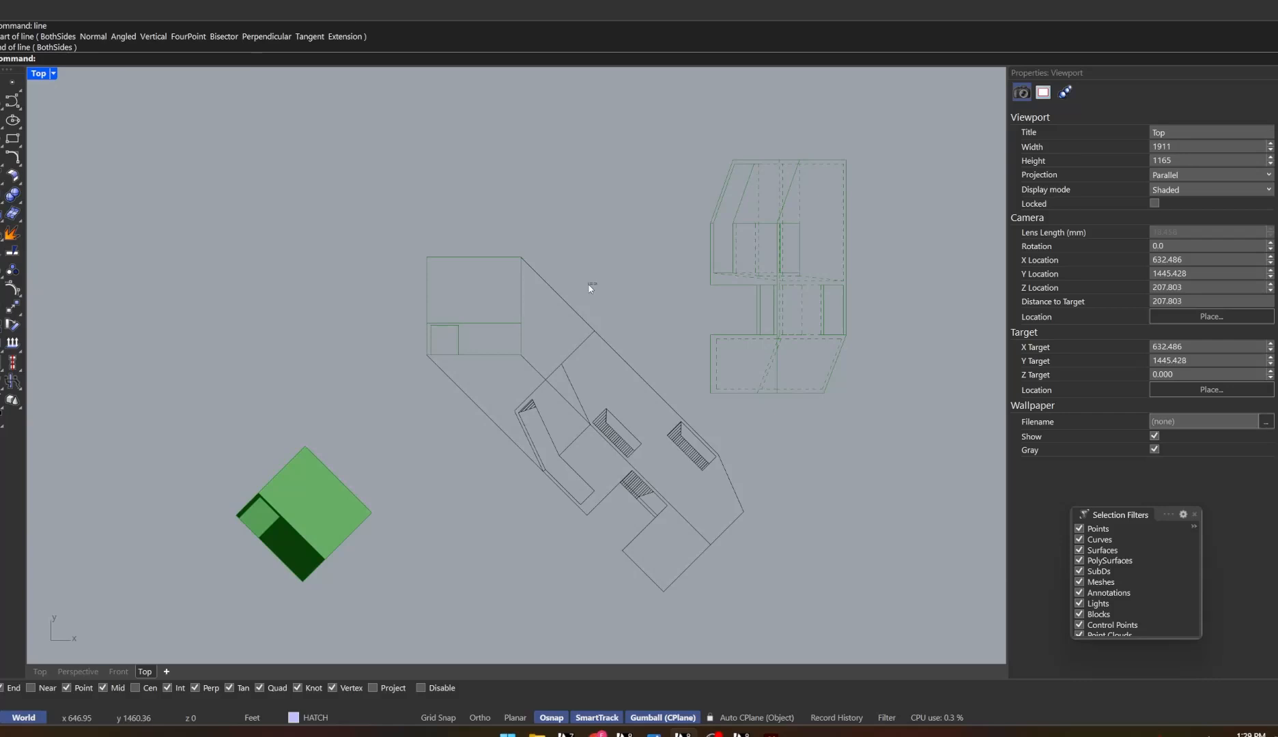
Highlight the three projection lines, and undo them together with the rotation of the plan and elevation
click(575, 312)
shift+click(539, 373)
shift+click(478, 405)
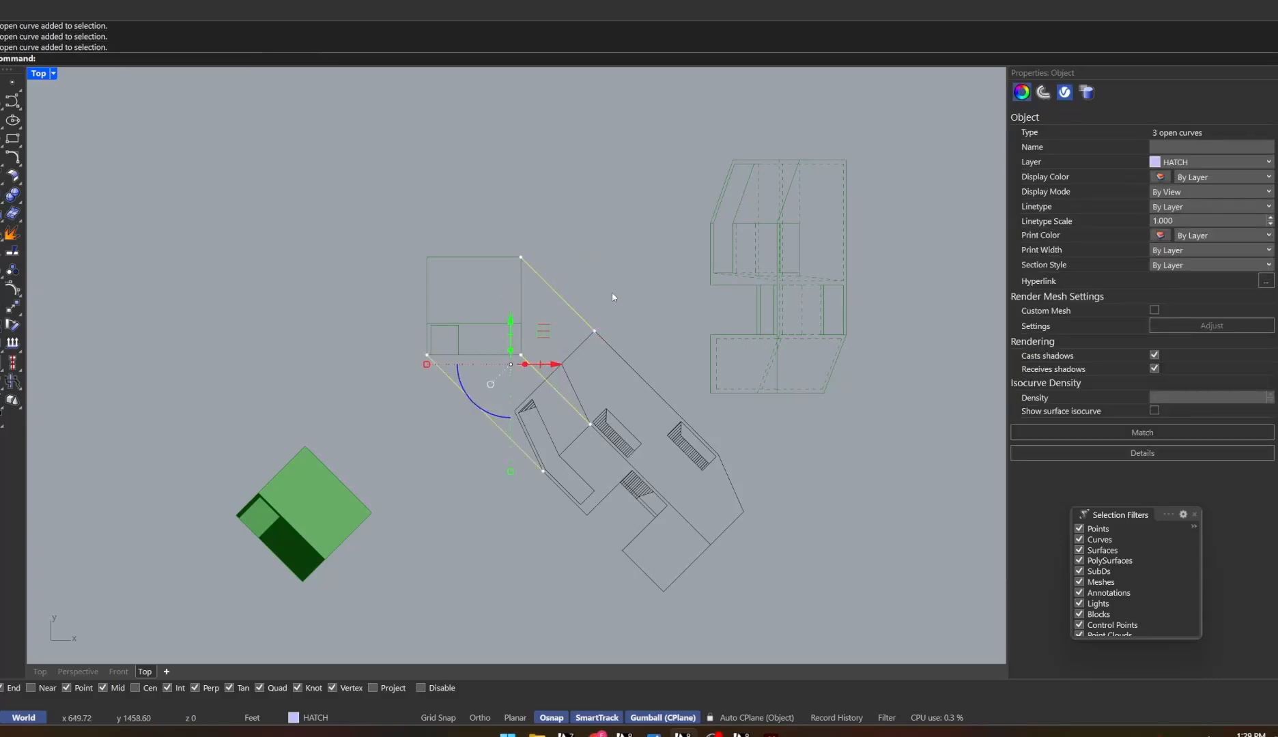
key(Escape)
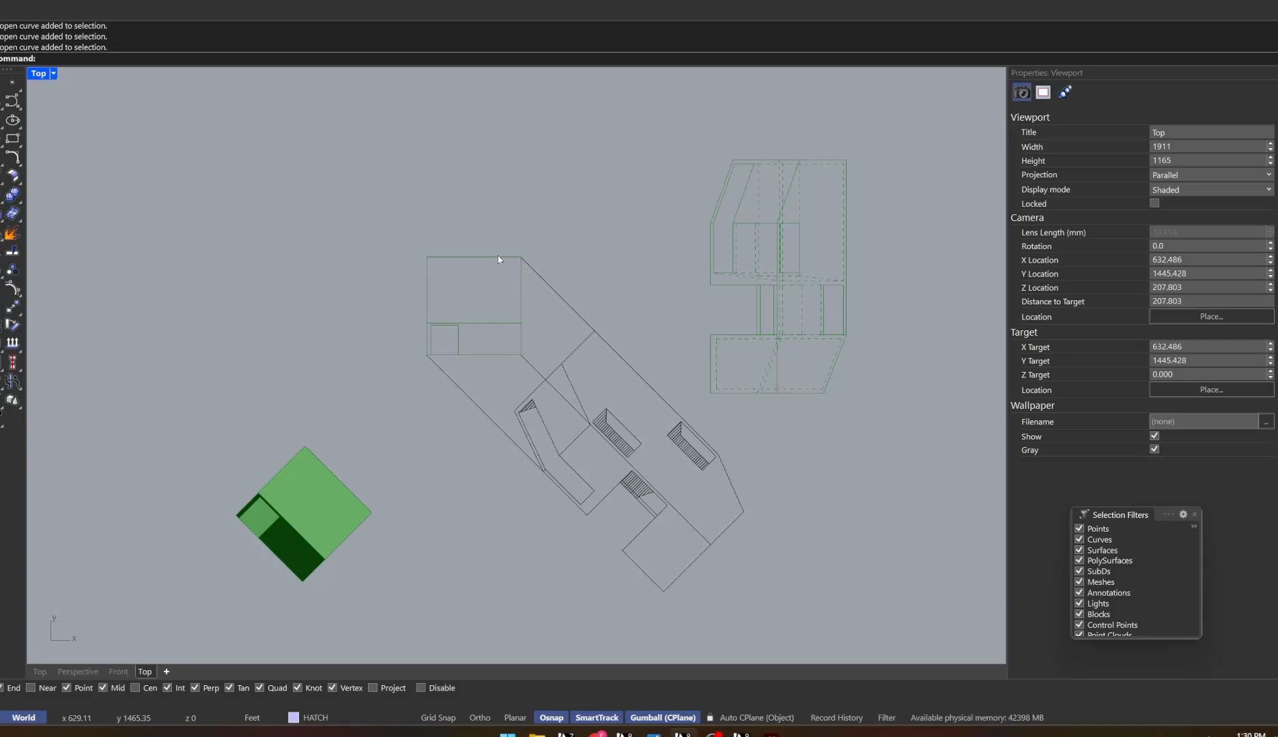
key(ctrl+z)
key(ctrl+z)
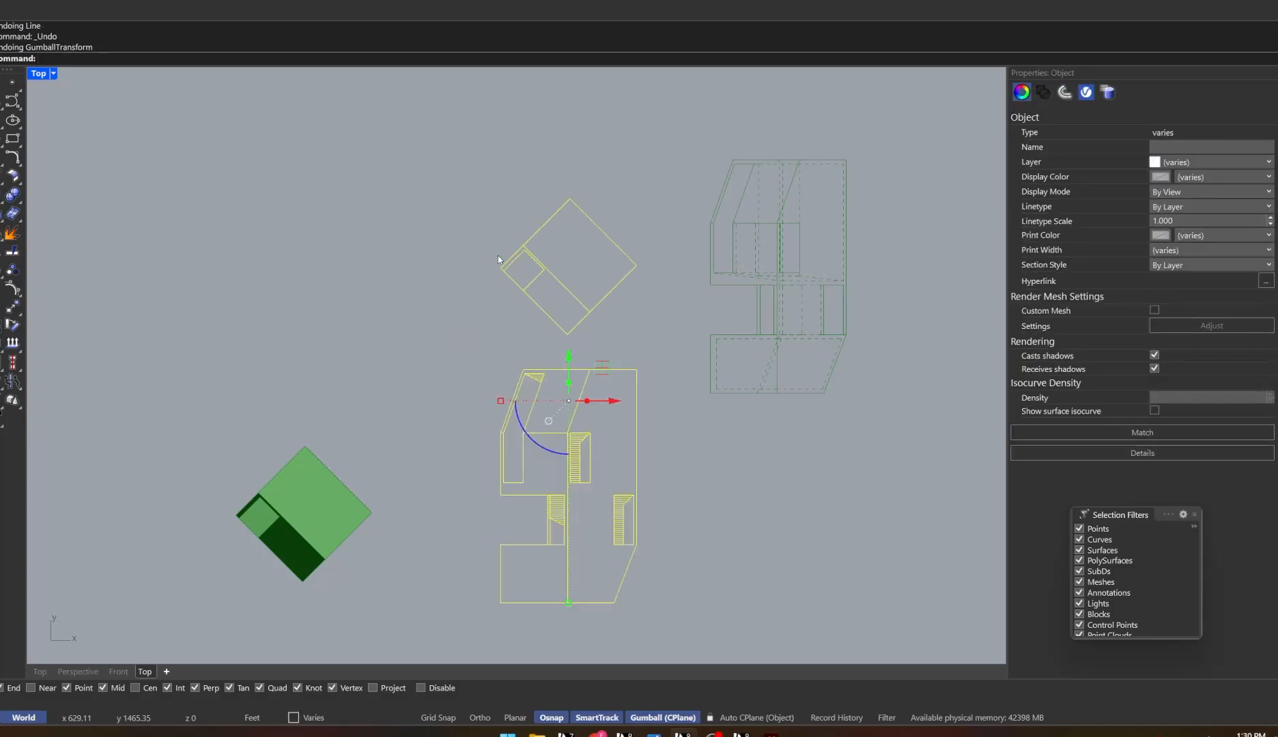
key(Escape)
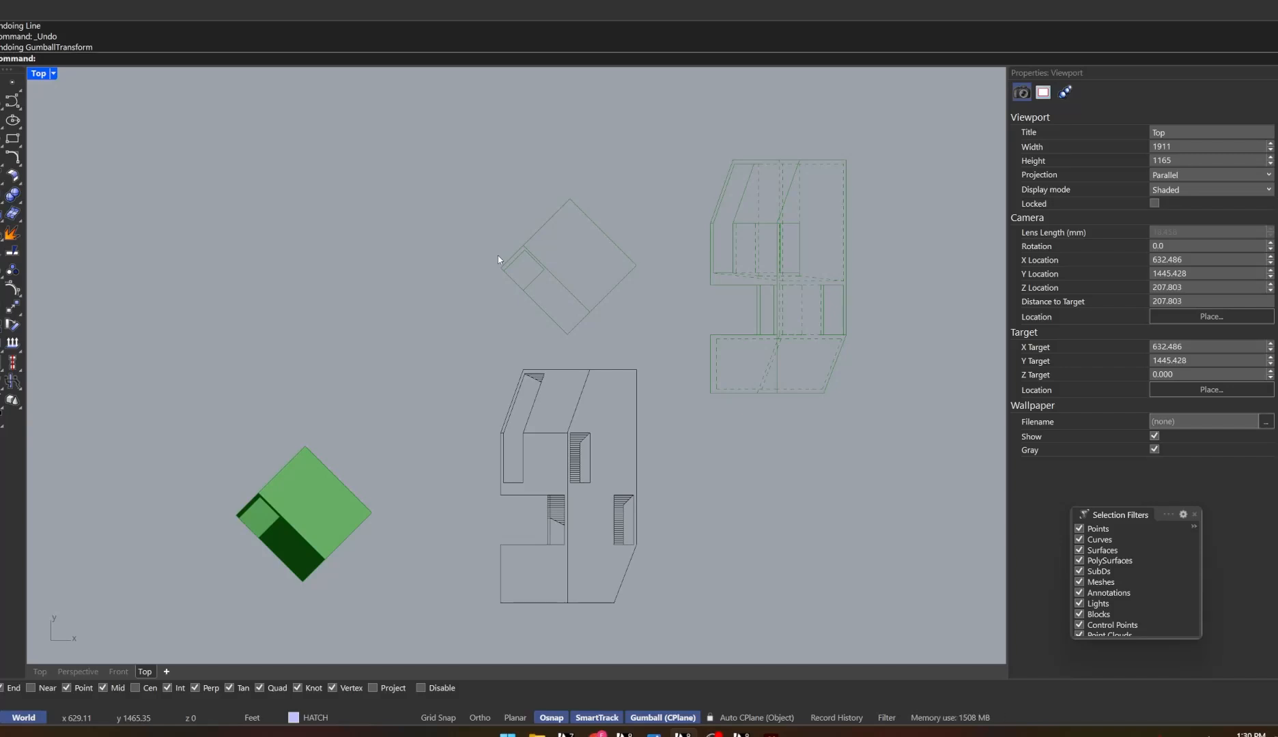
Switch to the Illustrator drawing of the slatted structure and add a new layer
mouse_move(770, 734)
click(750, 666)
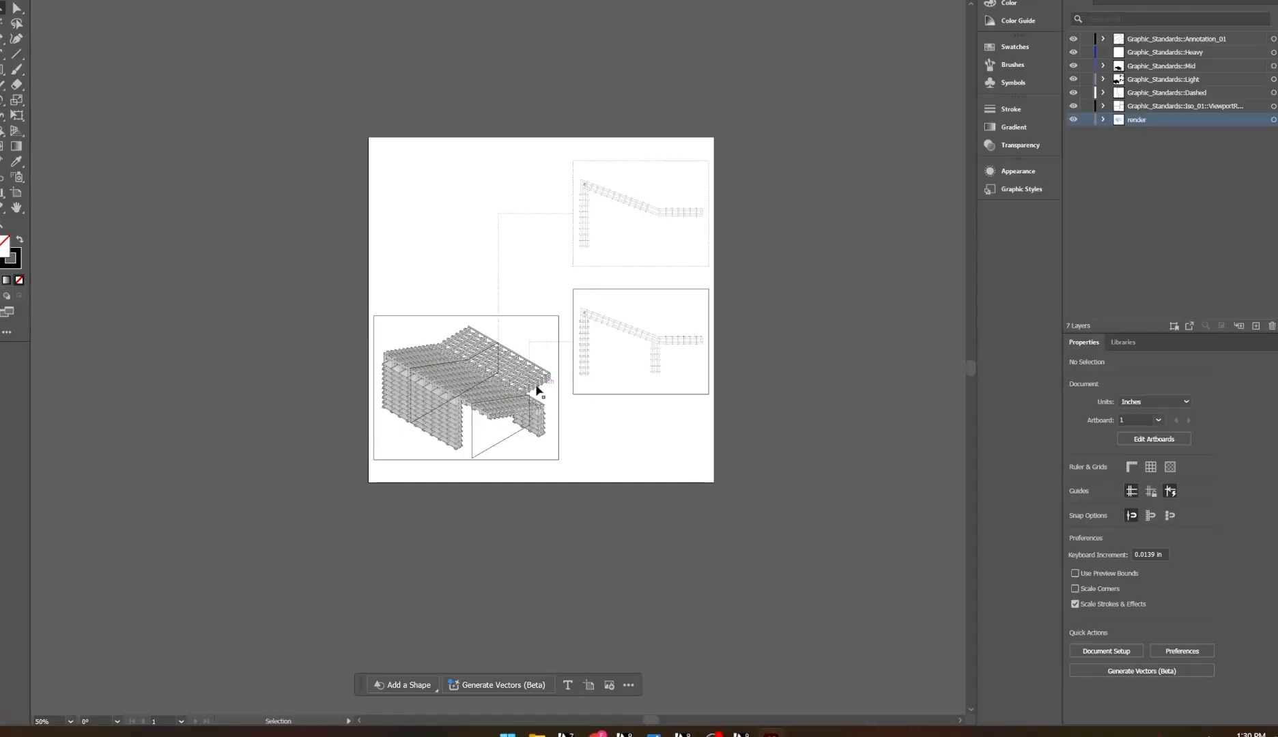
alt+scroll(541, 387, up, 4)
alt+scroll(539, 386, down, 2)
alt+scroll(369, 373, up, 2)
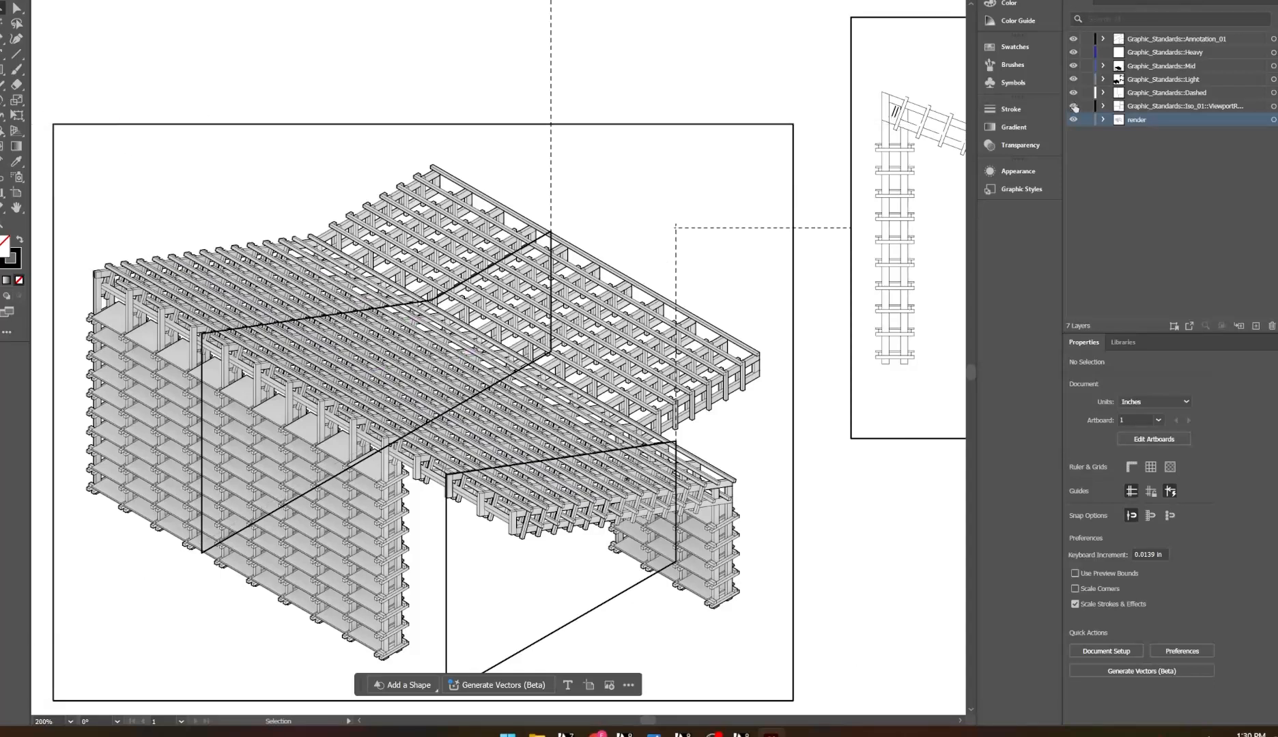
click(1255, 326)
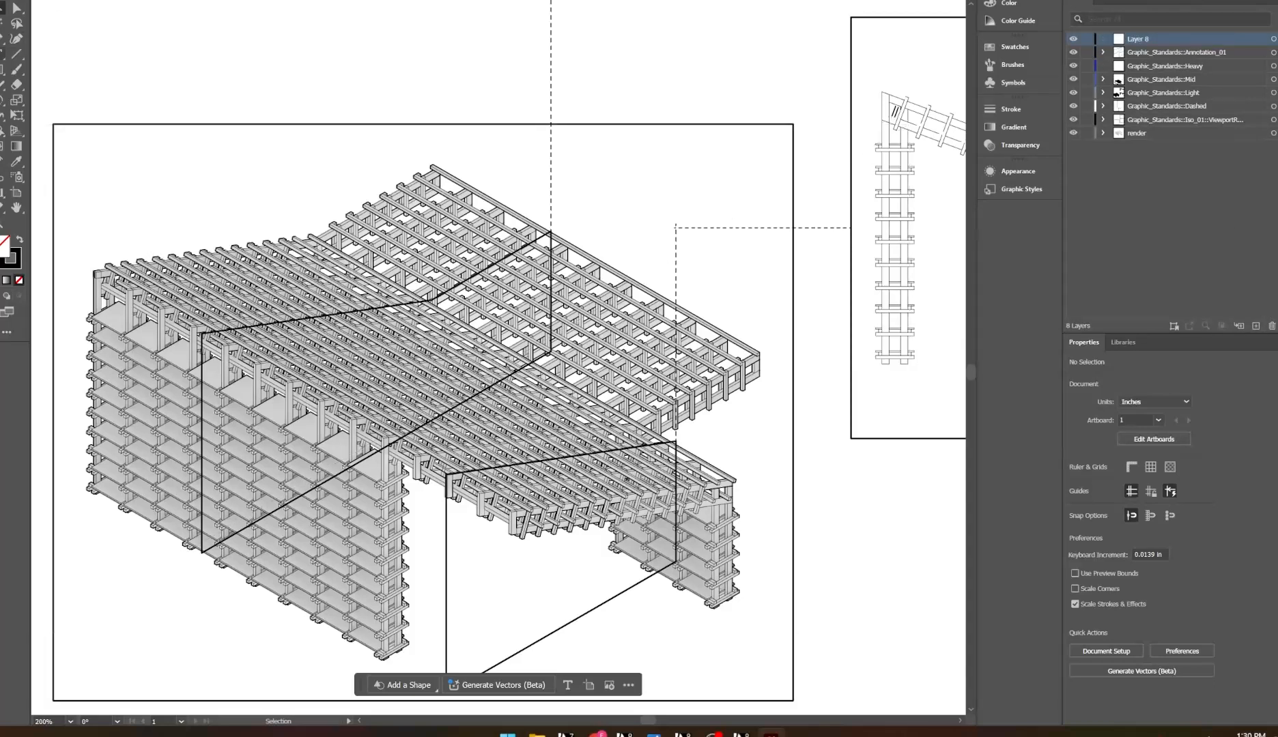
Create a text frame about 1.22 by 0.46 in reading "A" and place it at the rear cutting plane's upper corner
key(t)
drag(109, 60, 220, 99)
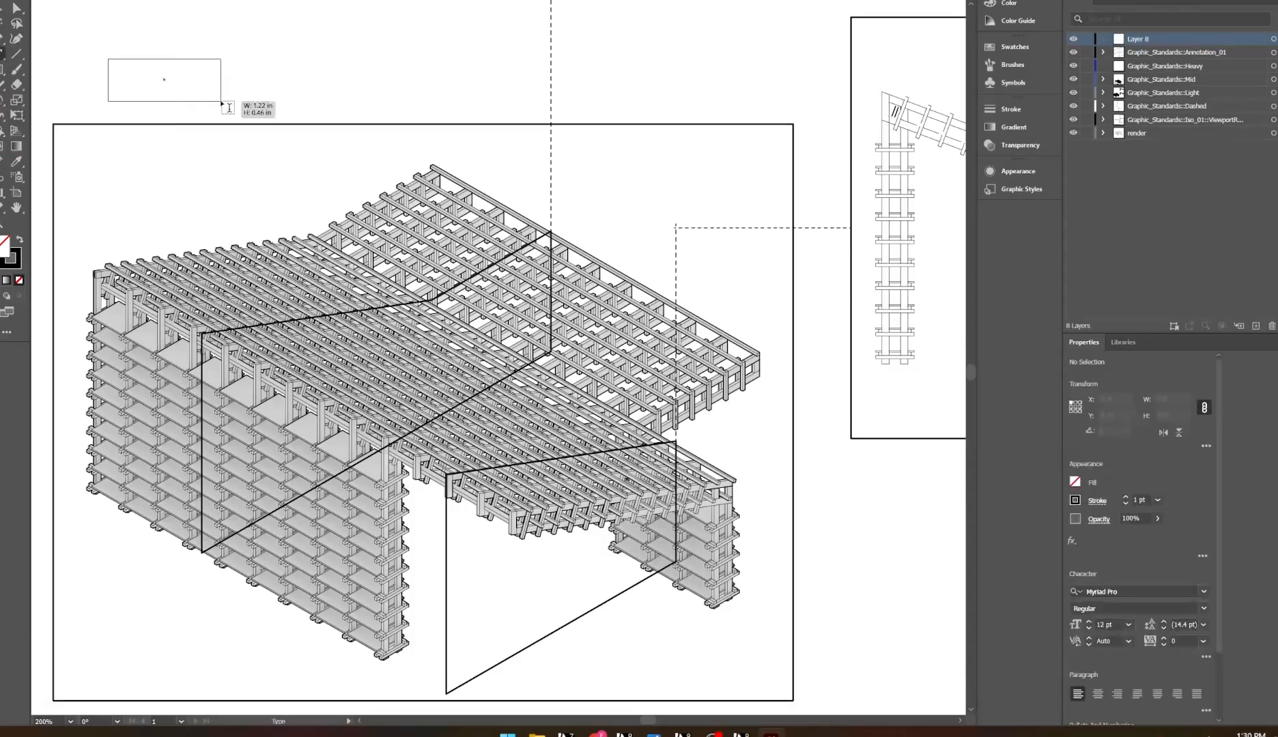
text(A)
click(2, 9)
drag(113, 65, 551, 227)
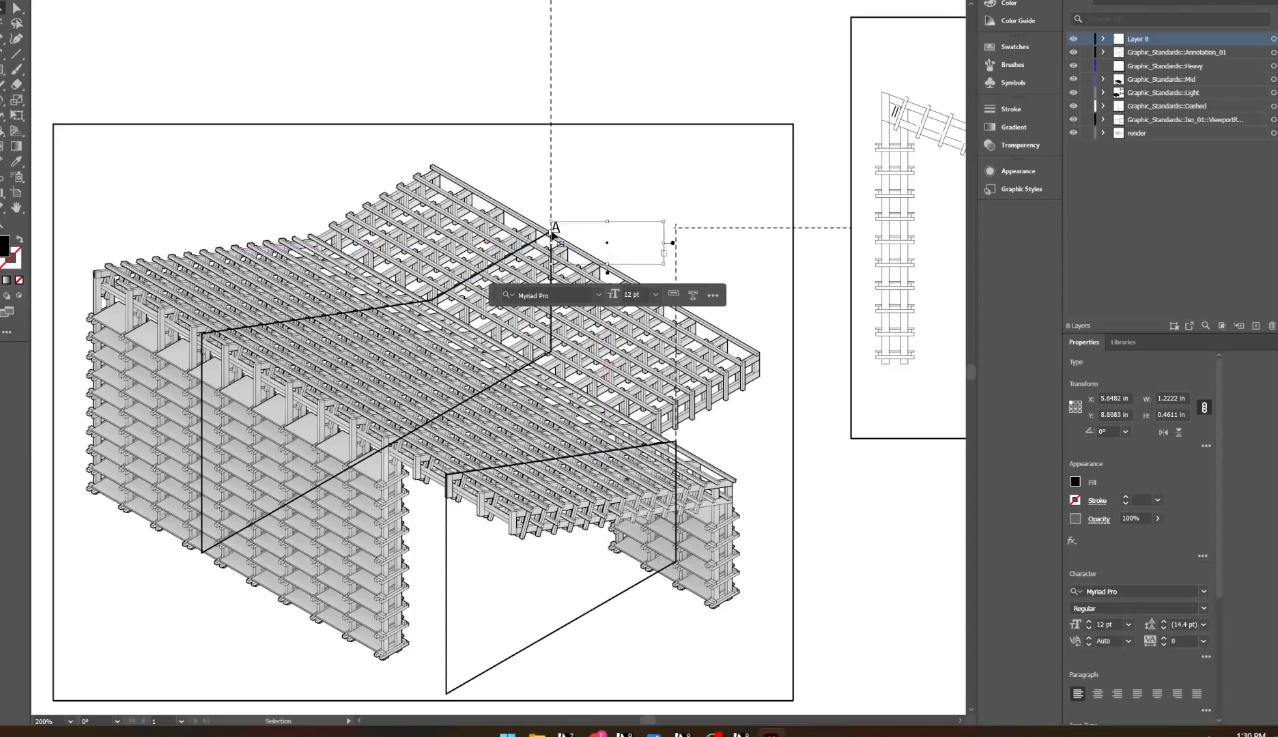
Place a copy of the "A" label where the dashed leader meets the upper section's frame
key(ctrl+c)
alt+scroll(441, 354, down, 4)
alt+scroll(567, 261, up, 3)
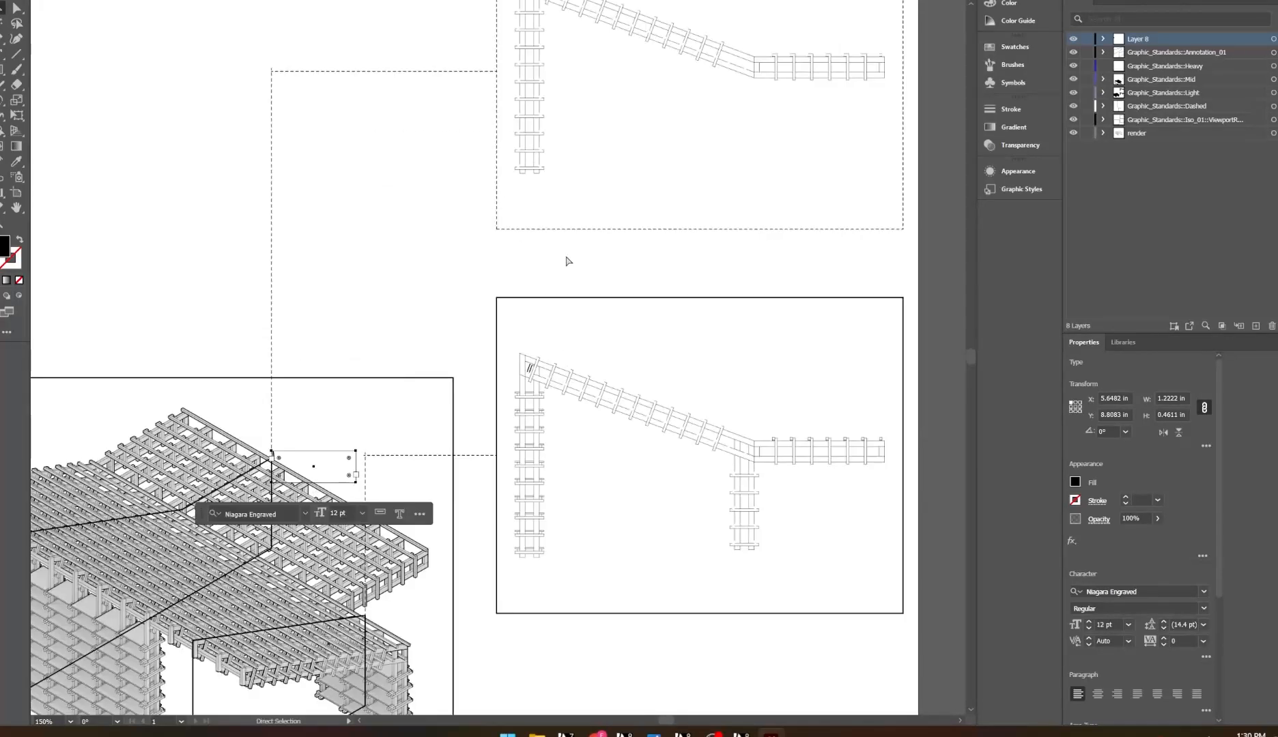
key(ctrl+v)
drag(461, 350, 507, 77)
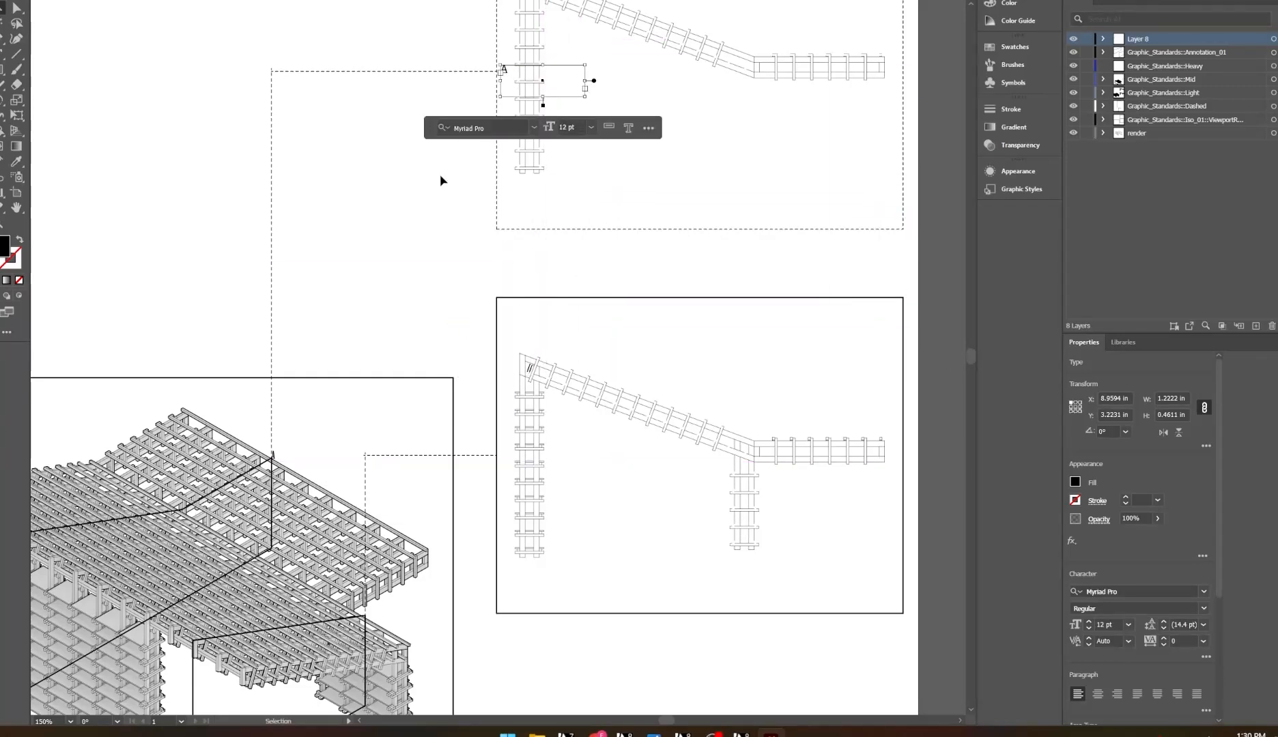
click(480, 163)
Replace the isometric's wrongly styled "A" with a copy of the upper section's Myriad Pro "A" label
alt+scroll(295, 454, up, 4)
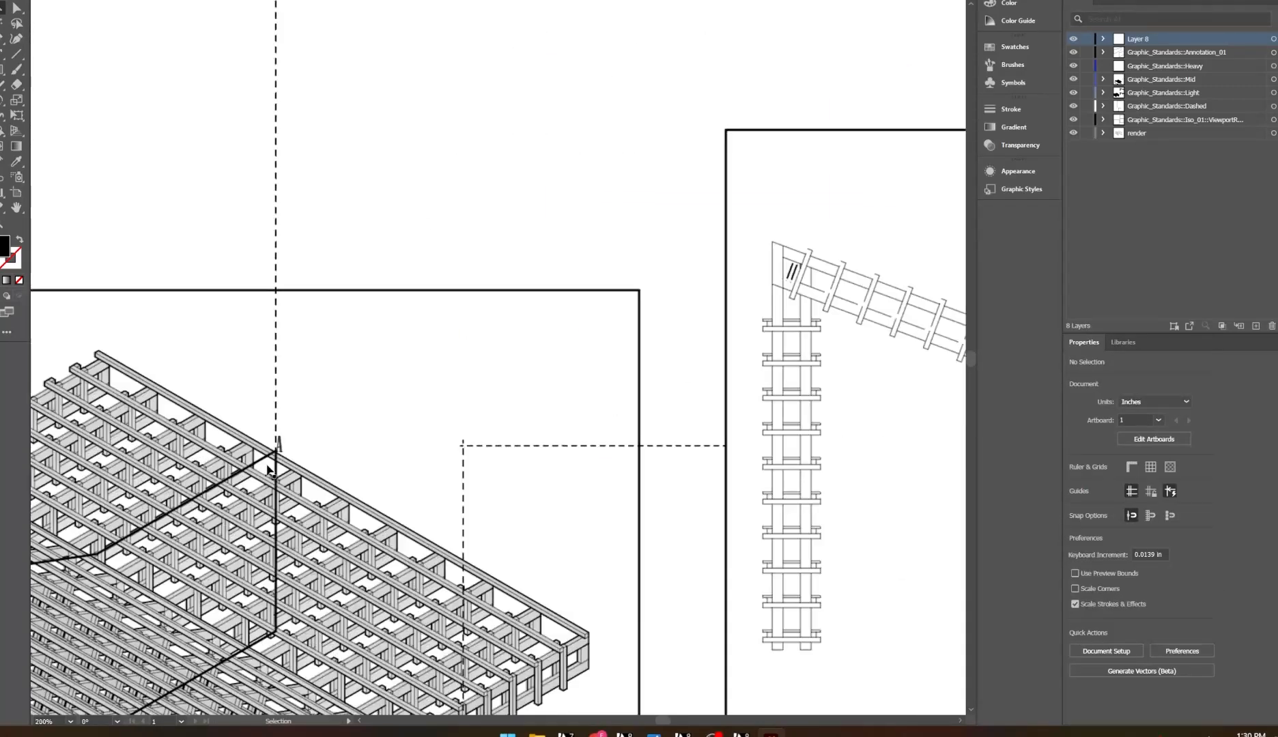
click(287, 435)
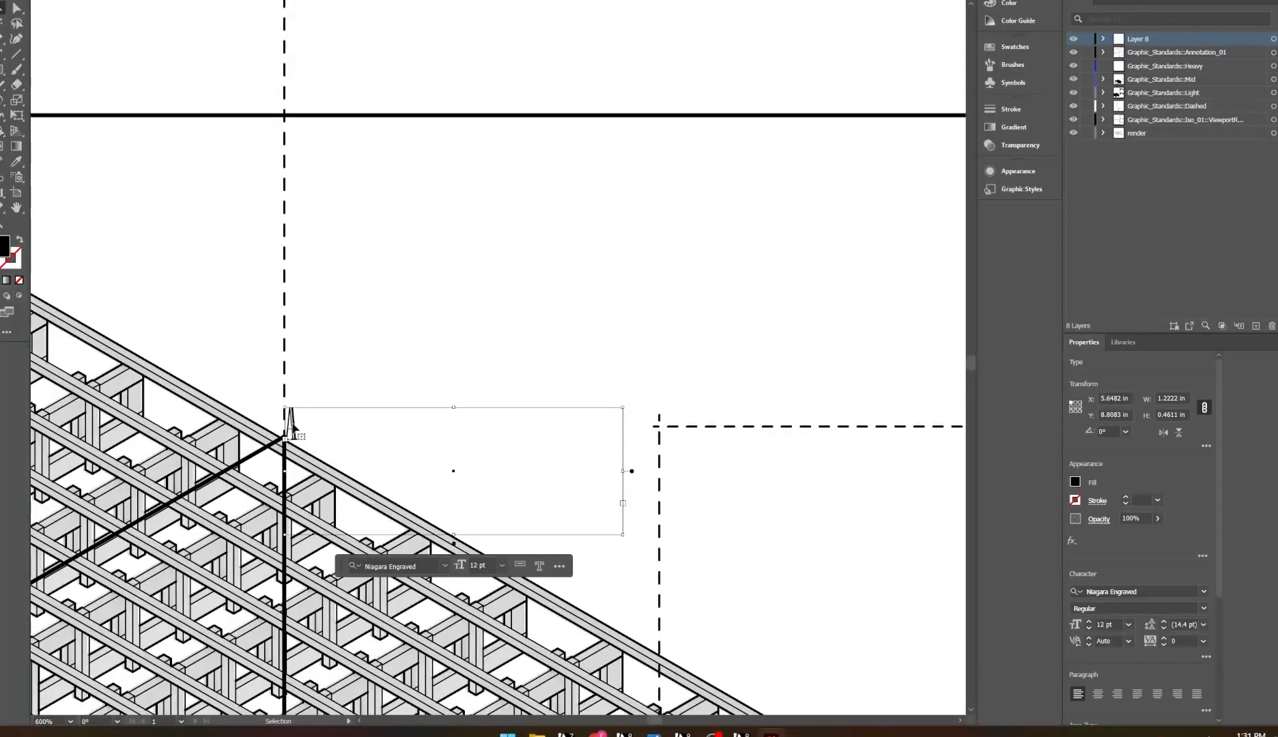
click(320, 451)
alt+scroll(299, 448, down, 6)
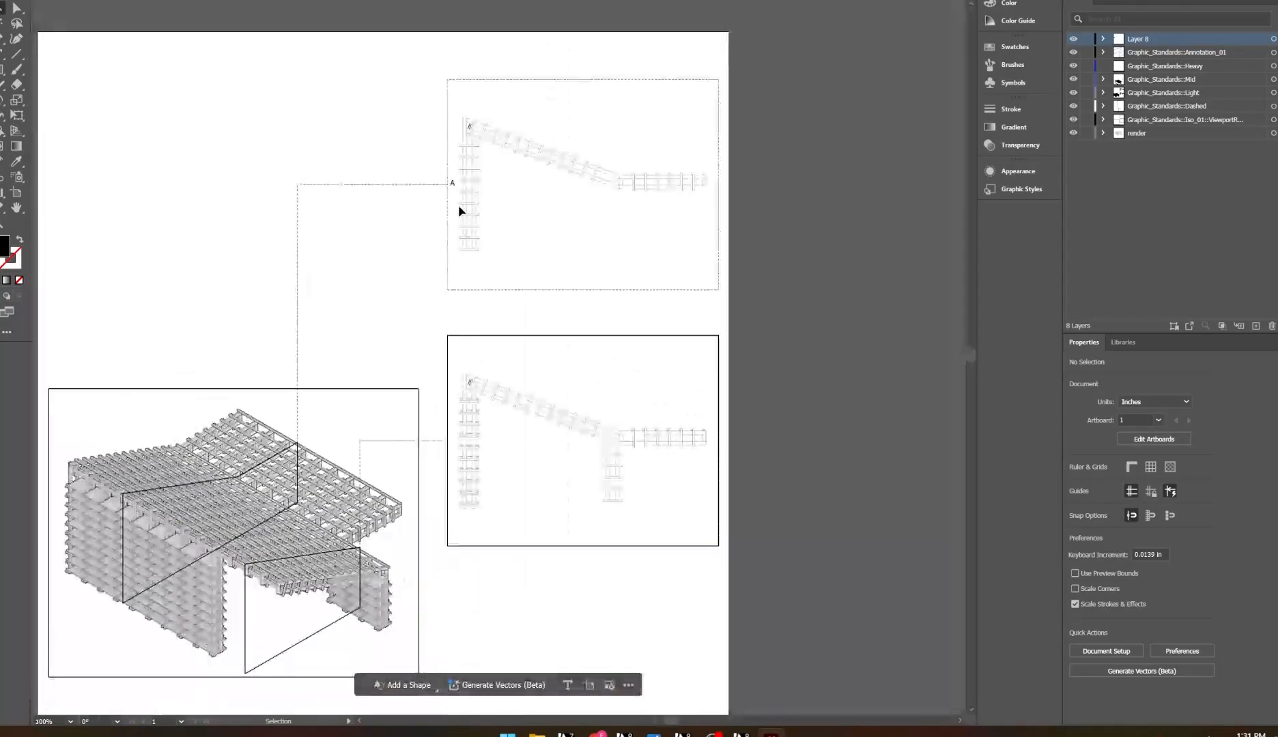
alt+scroll(456, 183, up, 4)
click(448, 166)
key(ctrl+c)
key(ctrl+v)
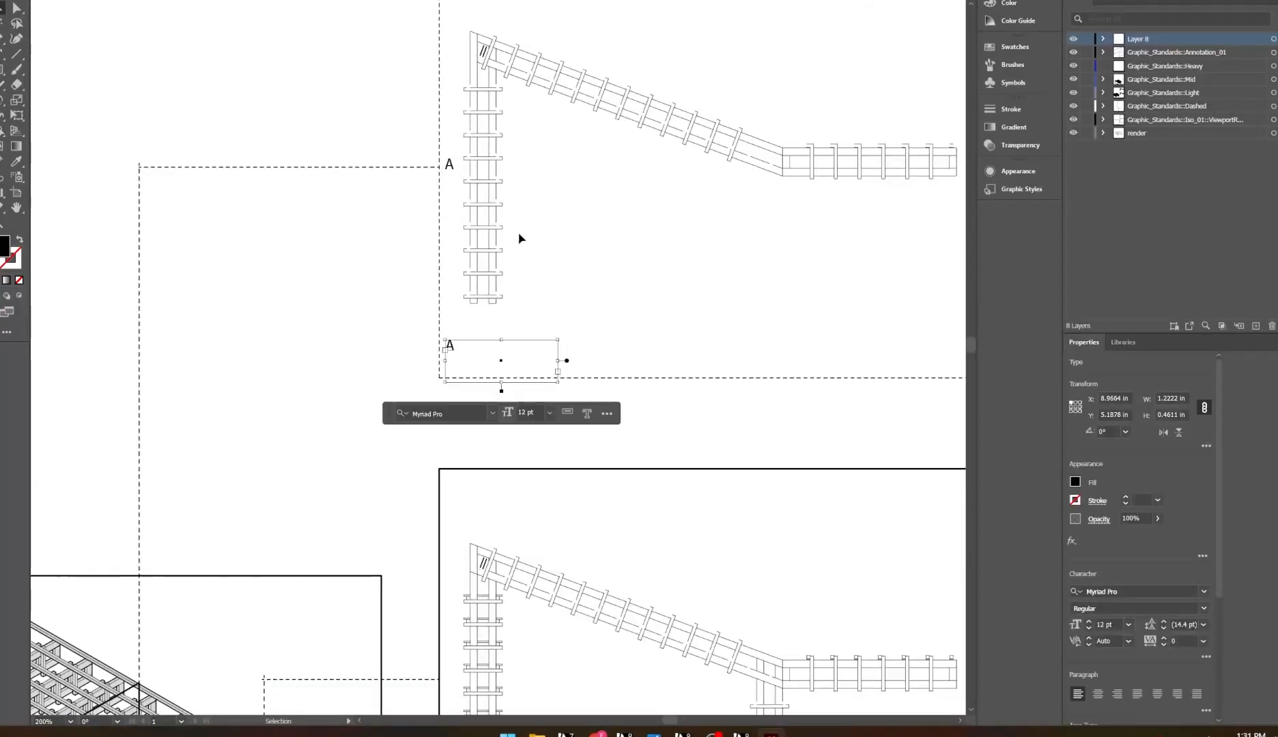
drag(451, 345, 154, 678)
Paste another label, change its text to "B" and place it where the leader meets the lower section's frame
key(ctrl+v)
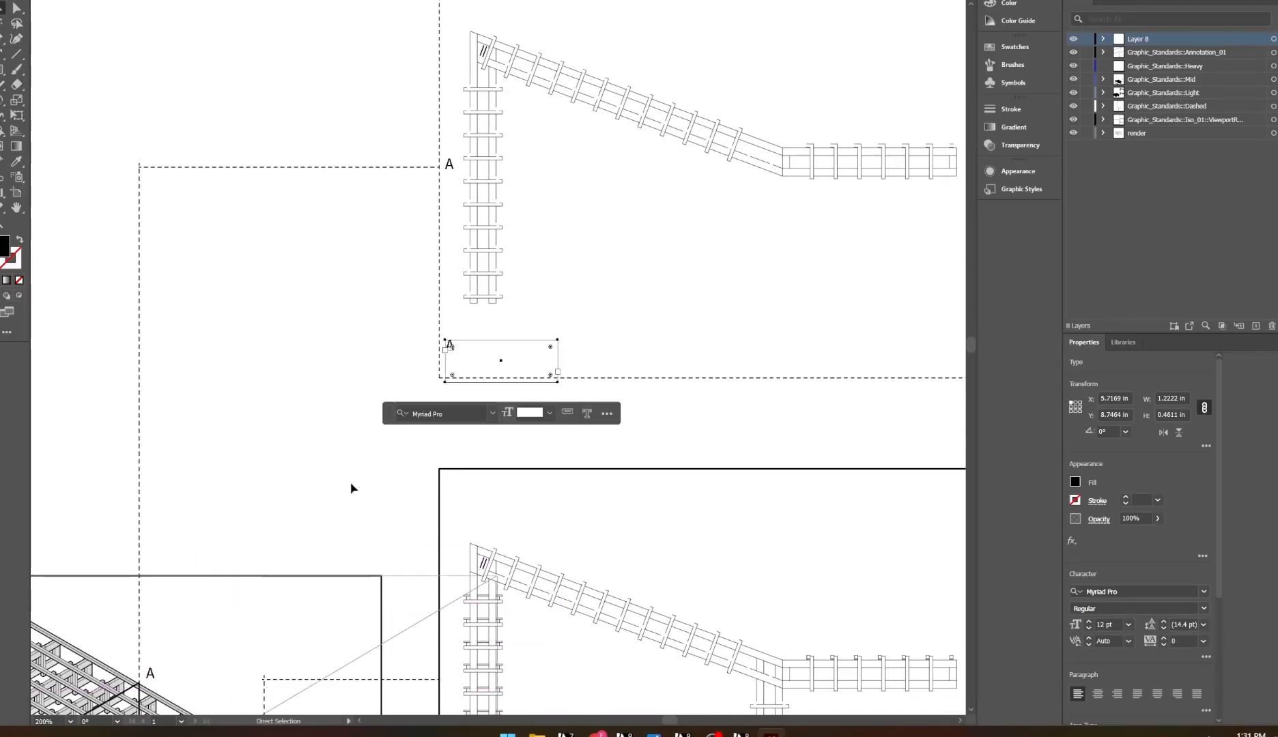
double_click(450, 347)
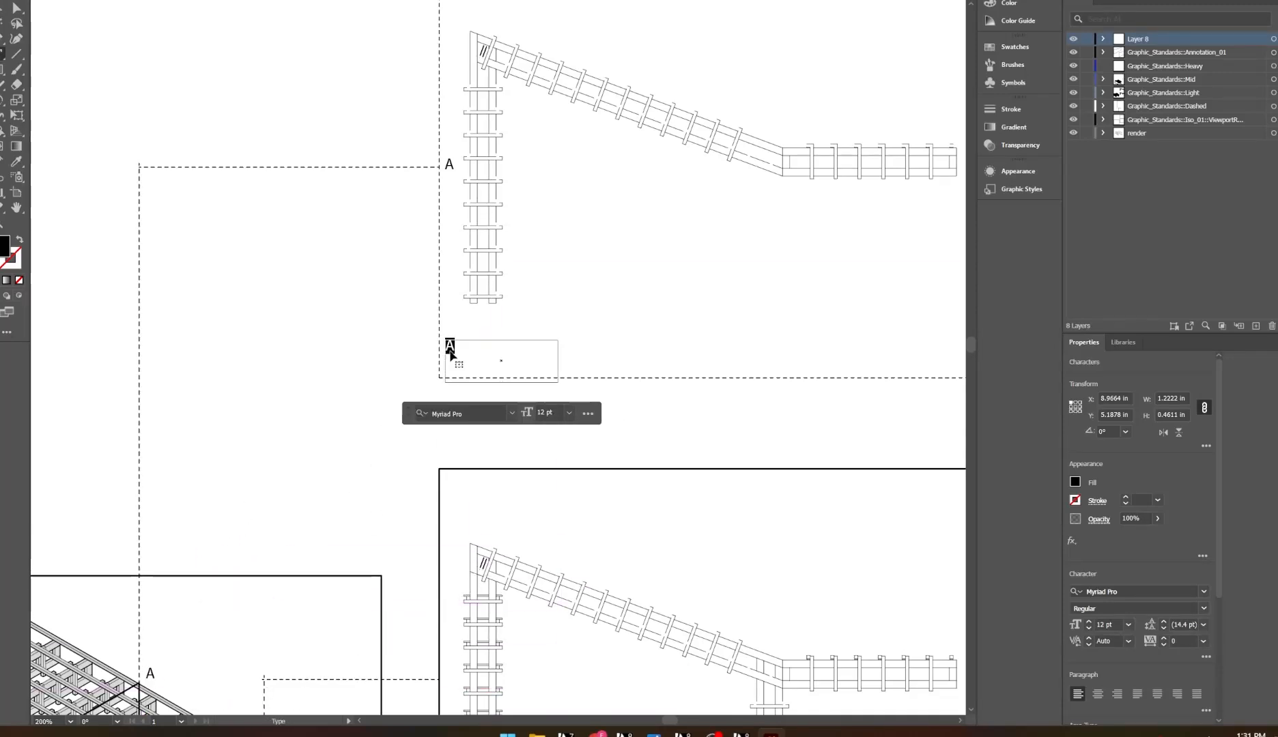
text(B)
click(16, 8)
scroll(396, 285, down, 5)
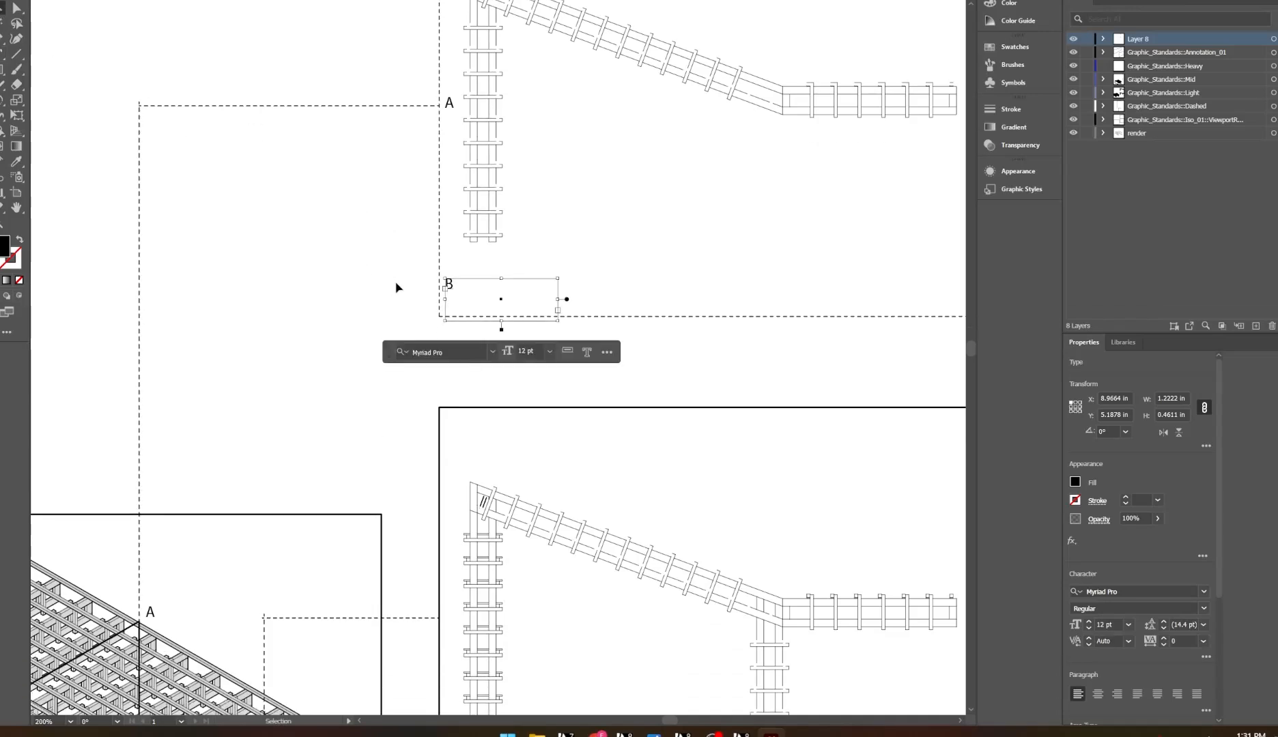
drag(457, 205, 449, 534)
Place a copy of the "B" label at the front cutting plane's upper corner in the isometric
key(ctrl+v)
scroll(462, 252, down, 4)
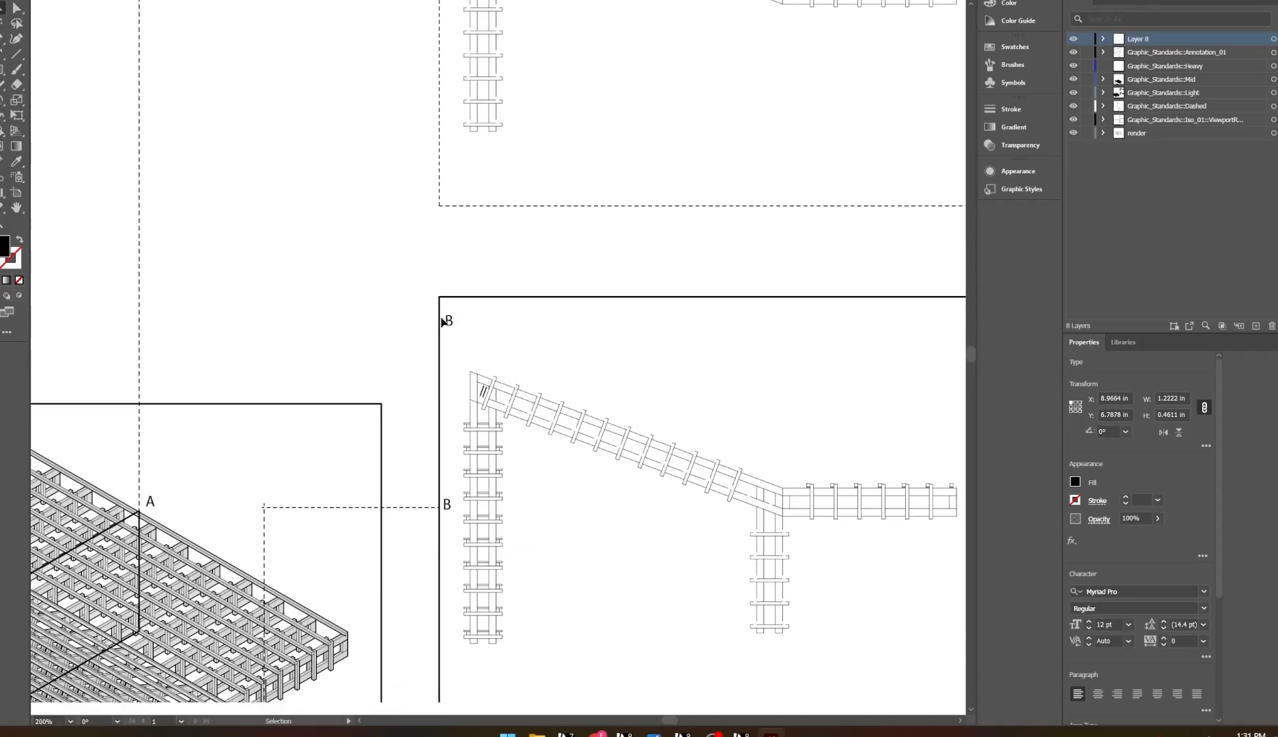
scroll(462, 252, down, 1)
mouse_move(459, 212)
mouse_down()
mouse_move(457, 200)
mouse_move(277, 464)
mouse_move(271, 604)
mouse_move(271, 588)
mouse_up()
click(399, 507)
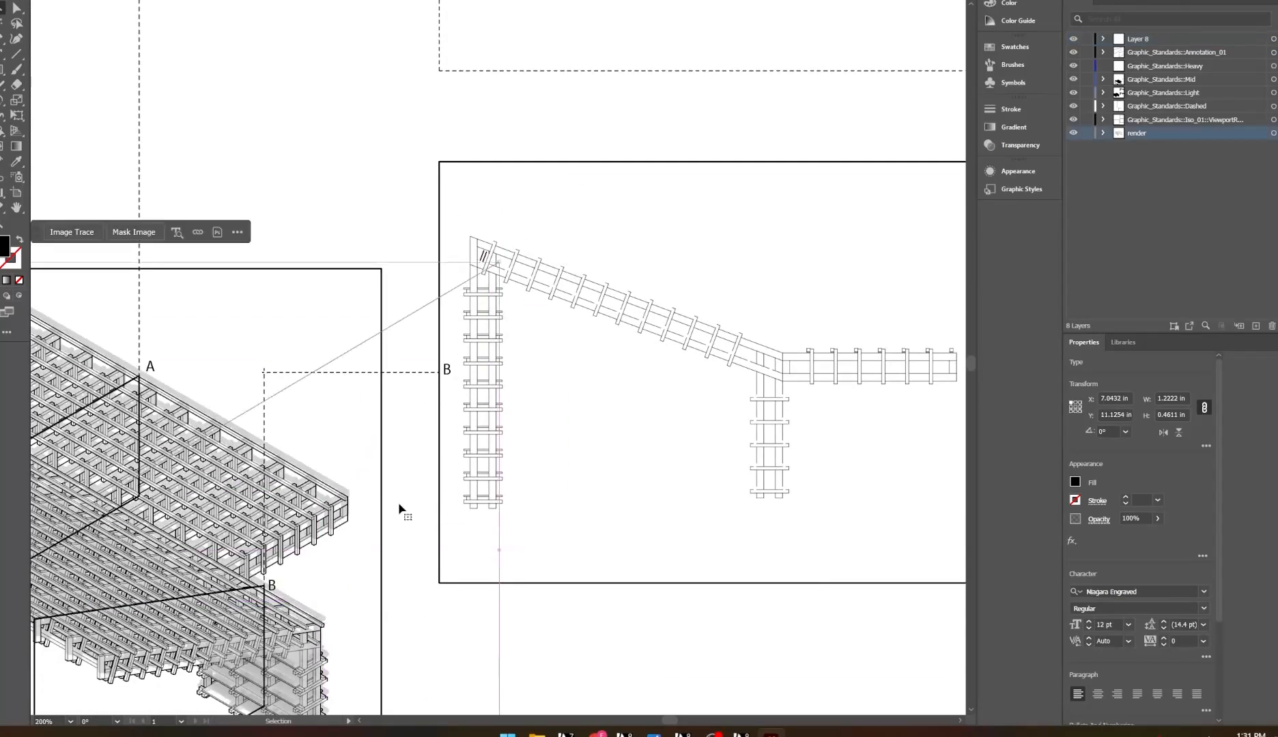
alt+scroll(387, 444, down, 6)
click(561, 499)
alt+scroll(381, 447, up, 4)
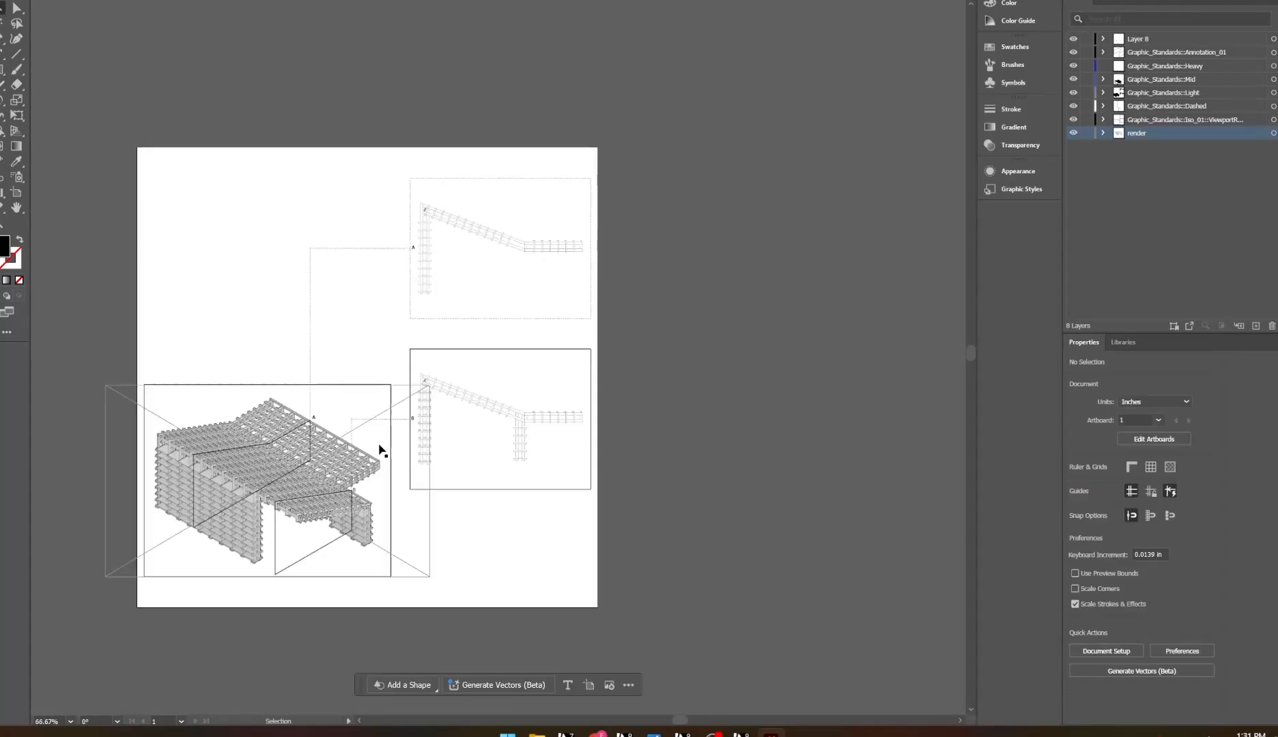
alt+scroll(381, 450, up, 1)
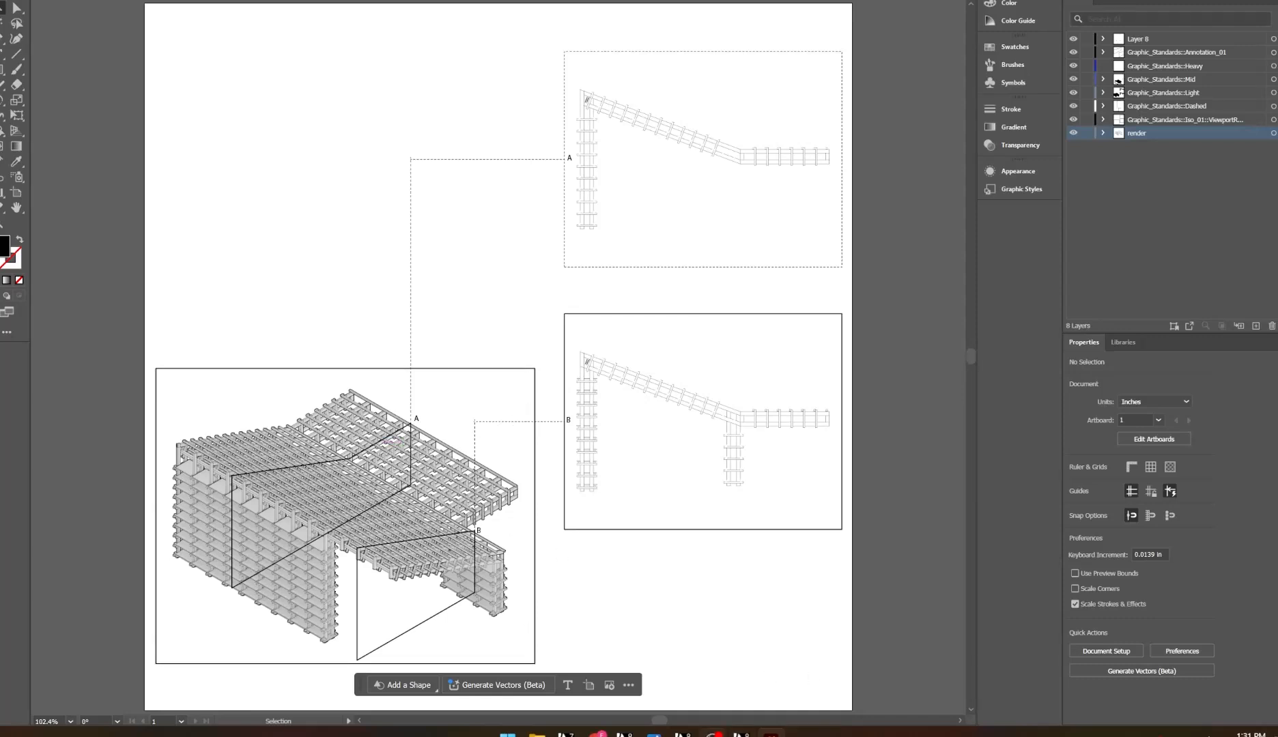
Switch to Rhino and examine the dome scene with the green house models and tree from the front and at an angle
click(683, 735)
scroll(465, 422, down, 10)
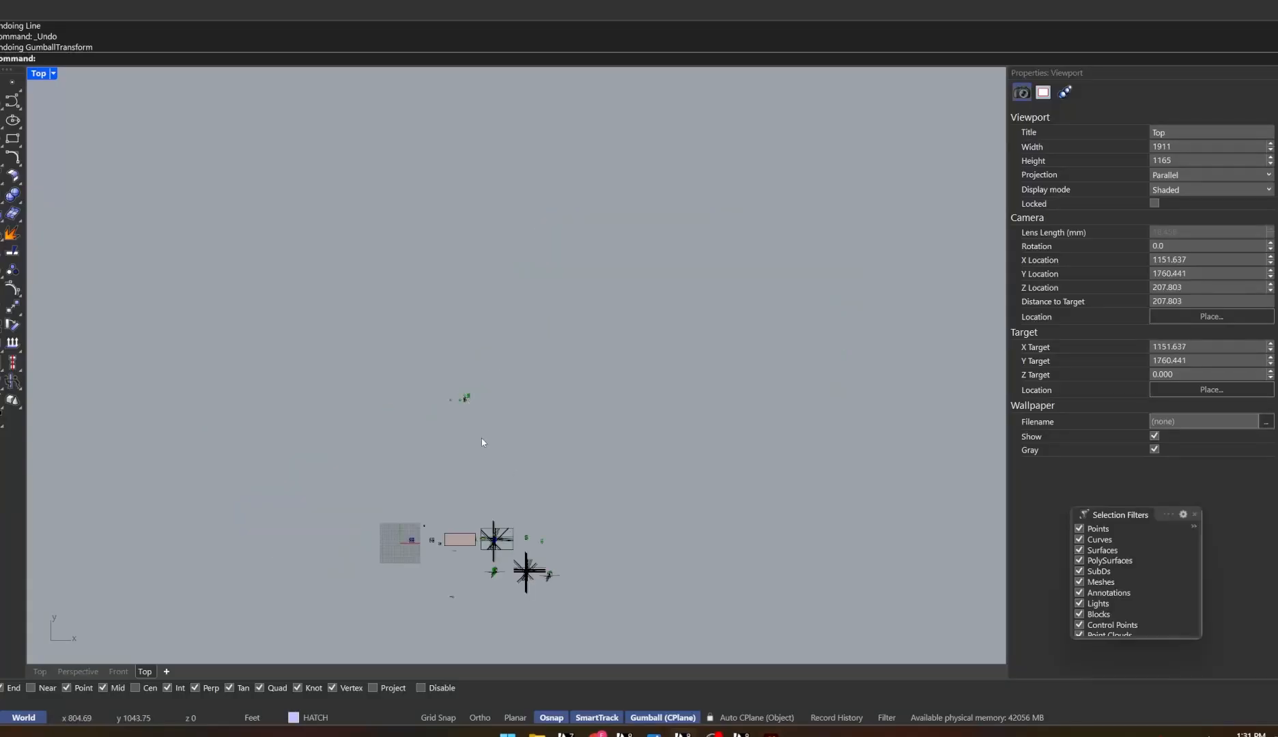
scroll(486, 483, up, 10)
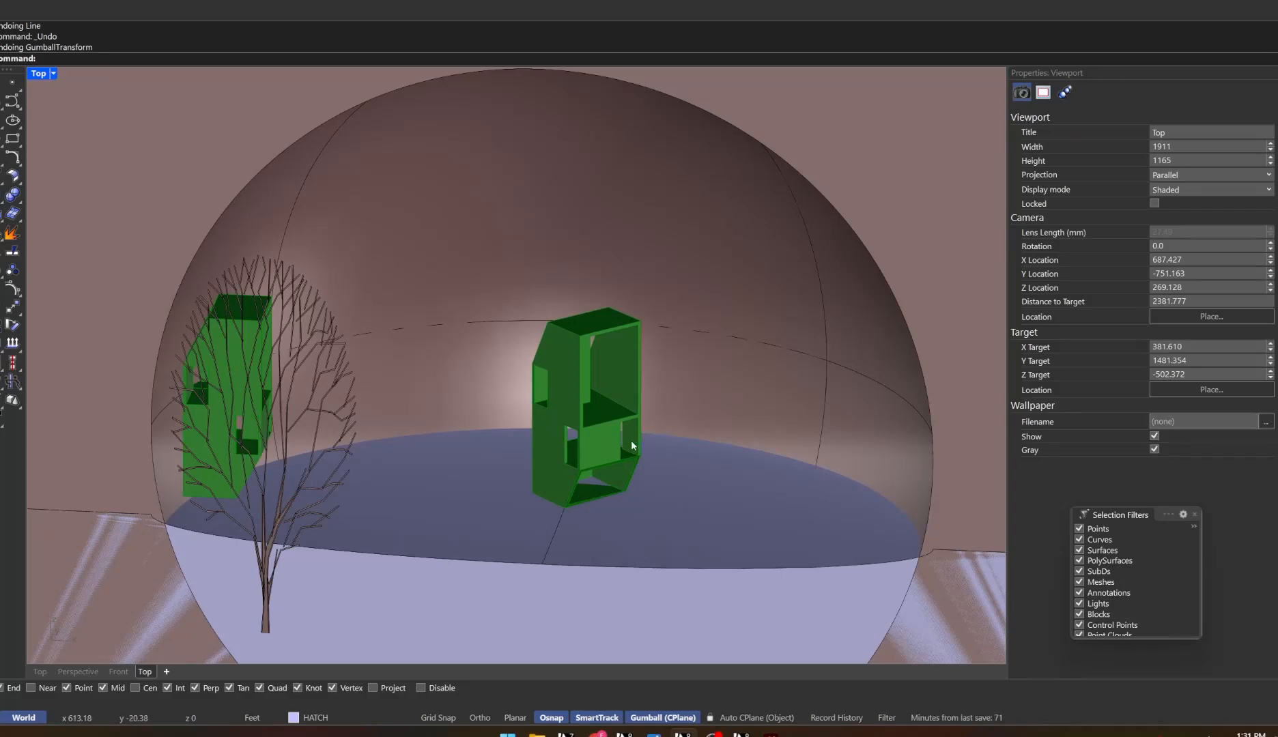
scroll(646, 451, down, 10)
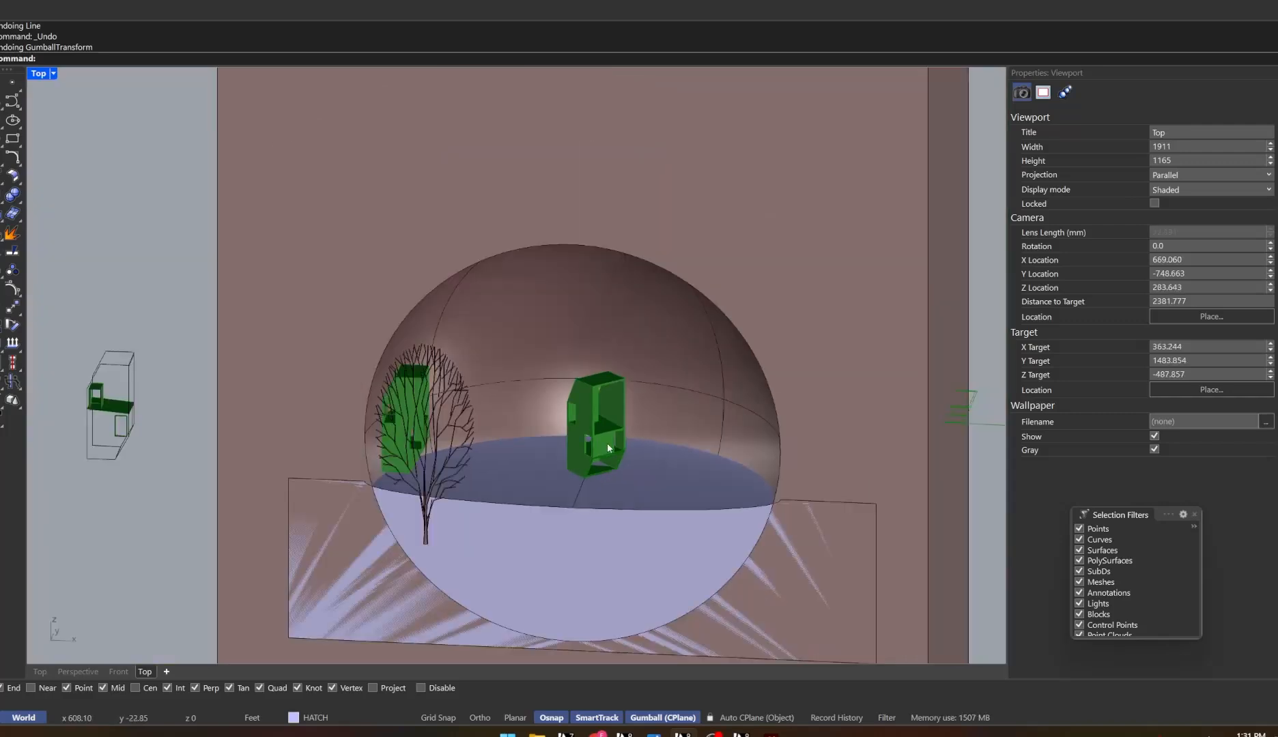
right_drag(649, 477, 690, 321)
scroll(694, 313, up, 8)
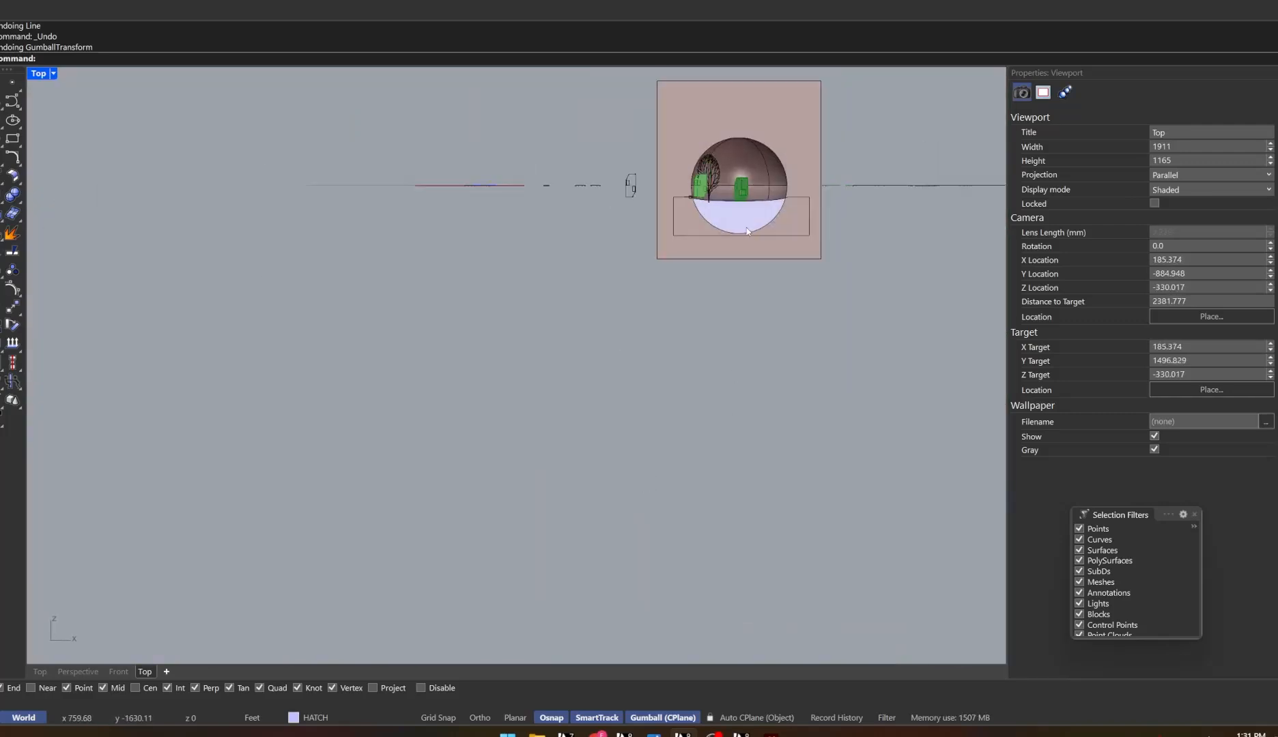
scroll(705, 291, up, 4)
scroll(703, 293, down, 4)
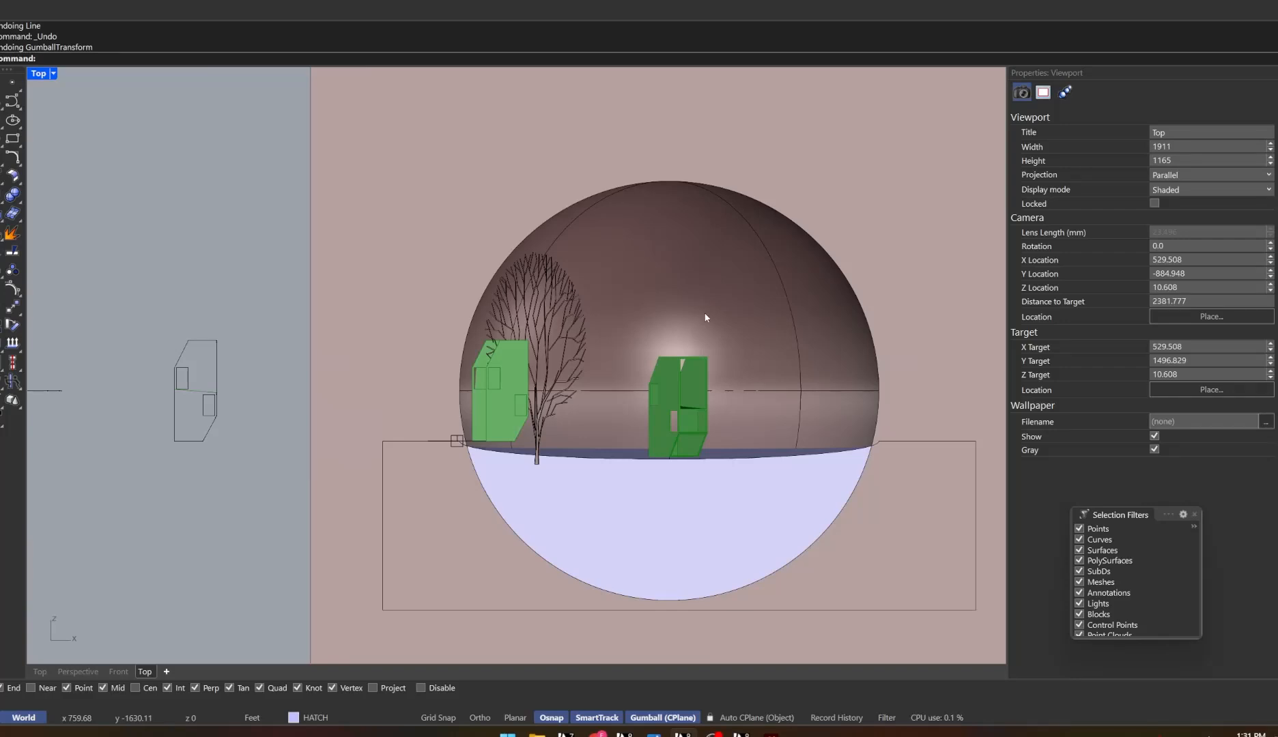
scroll(593, 314, down, 6)
ctrl+shift+right_drag(605, 298, 485, 419)
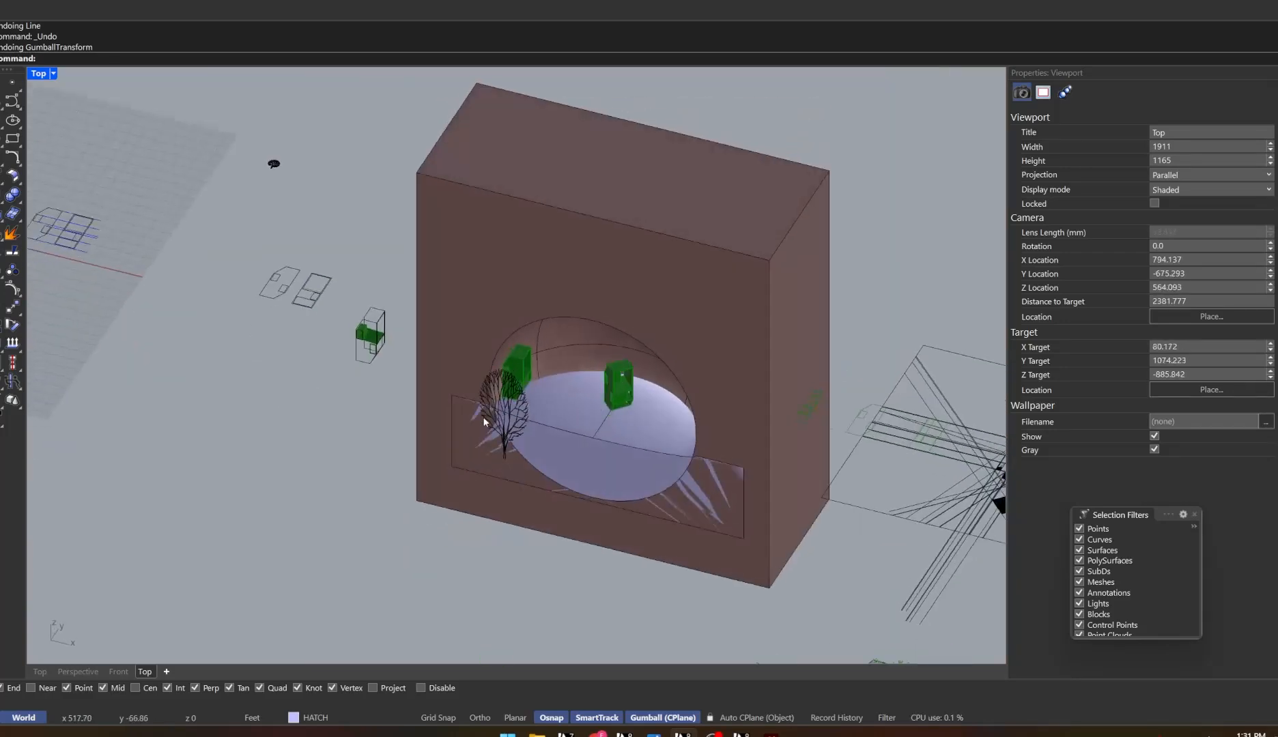
Select the grouped tree on the enterouge layer standing in front of the dome
scroll(484, 419, up, 10)
scroll(569, 435, up, 6)
click(571, 459)
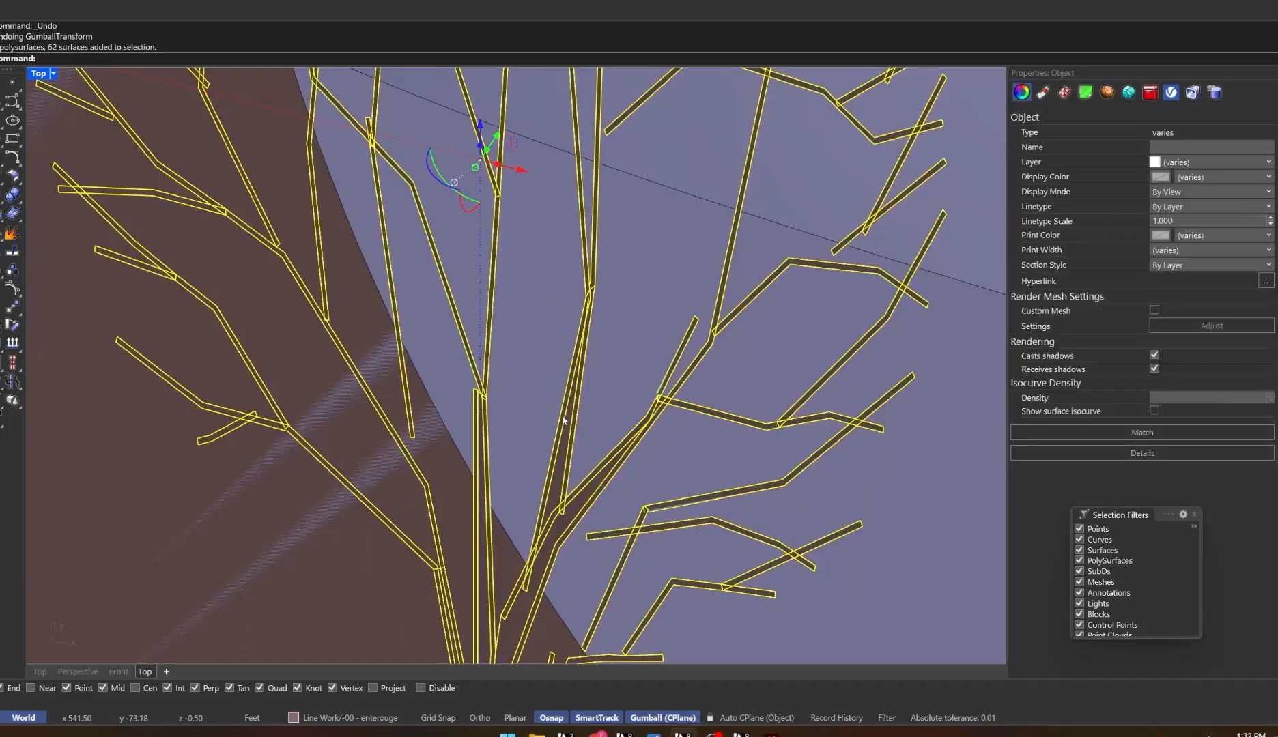
scroll(667, 275, down, 4)
scroll(503, 377, down, 4)
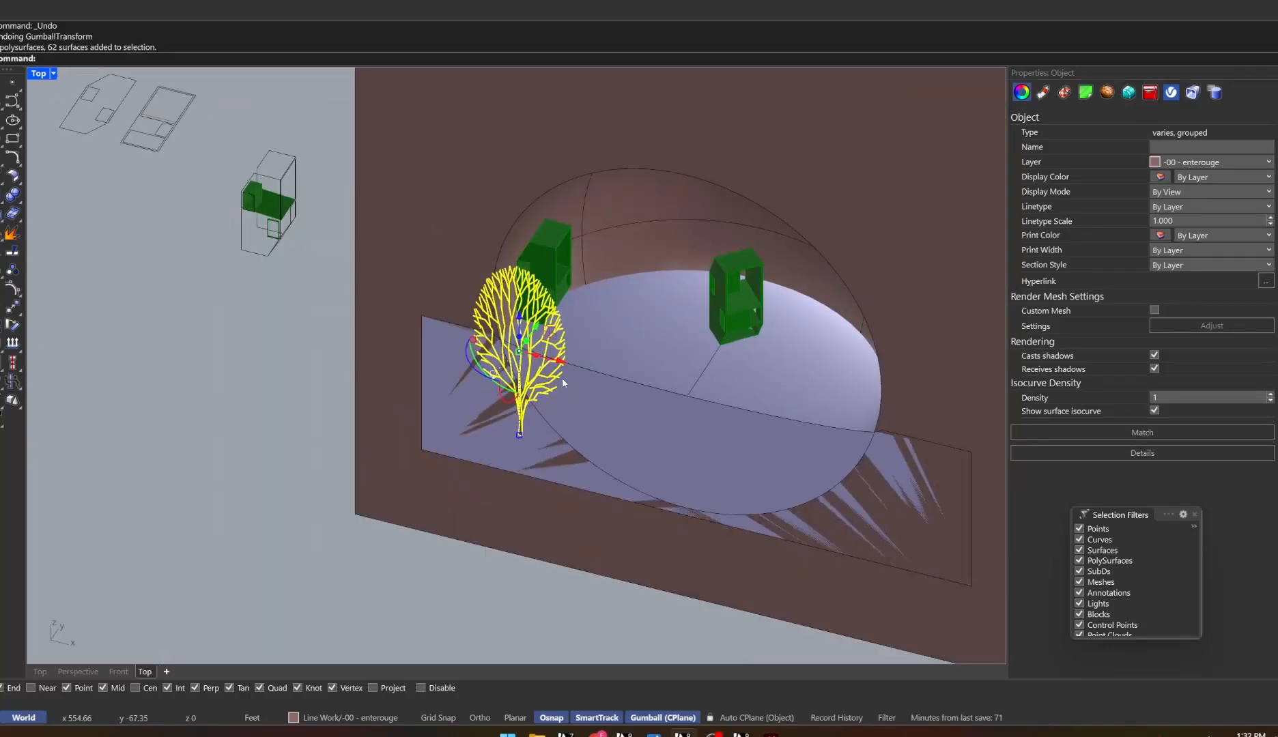
Frame the dome, houses and tree in front elevation and set the viewport's display mode to Raytraced
right_drag(563, 384, 651, 383)
scroll(635, 382, down, 10)
right_drag(732, 396, 724, 240)
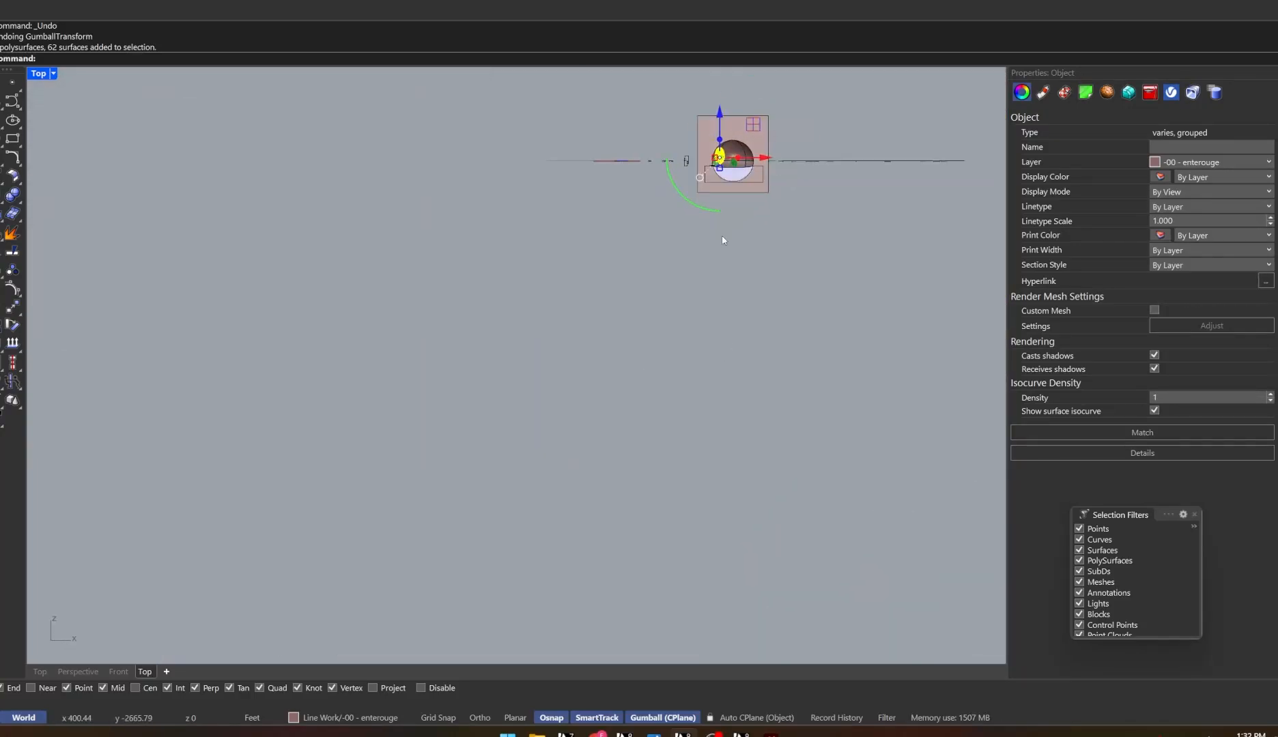
scroll(729, 153, up, 20)
scroll(729, 151, down, 5)
shift+right_drag(795, 180, 718, 280)
scroll(718, 280, up, 7)
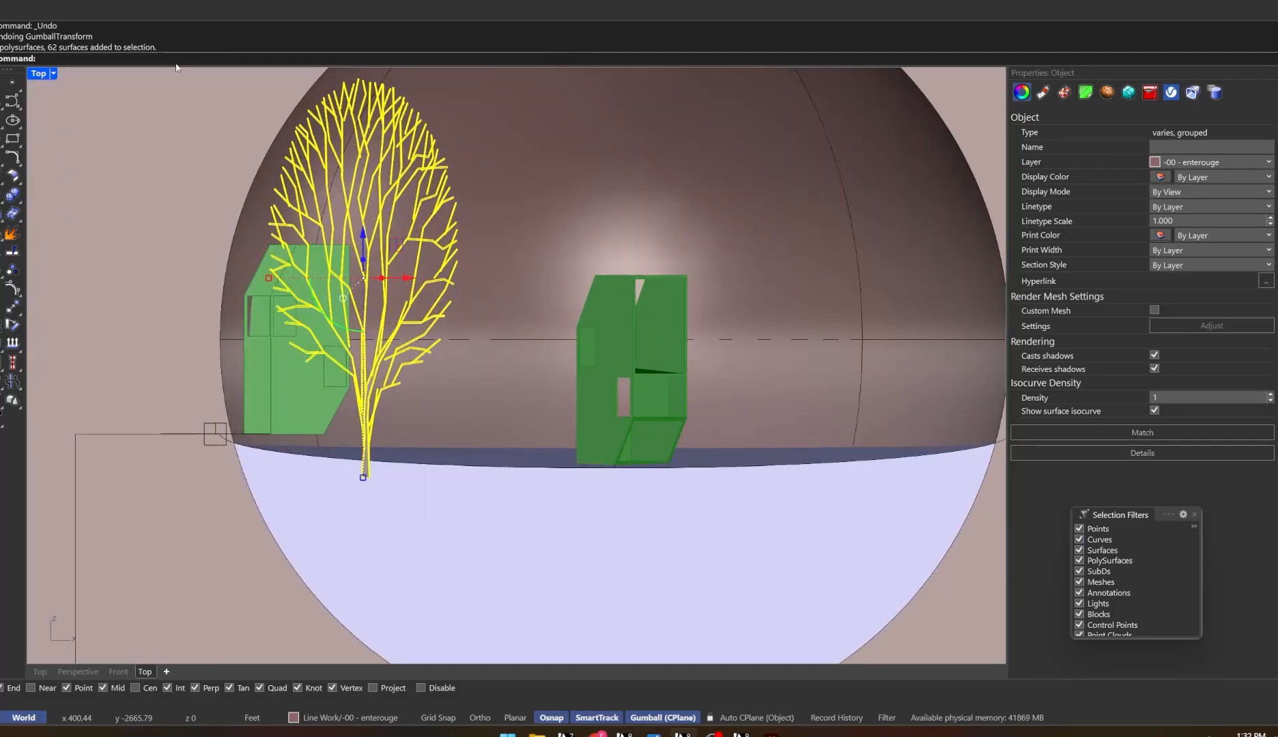
click(52, 73)
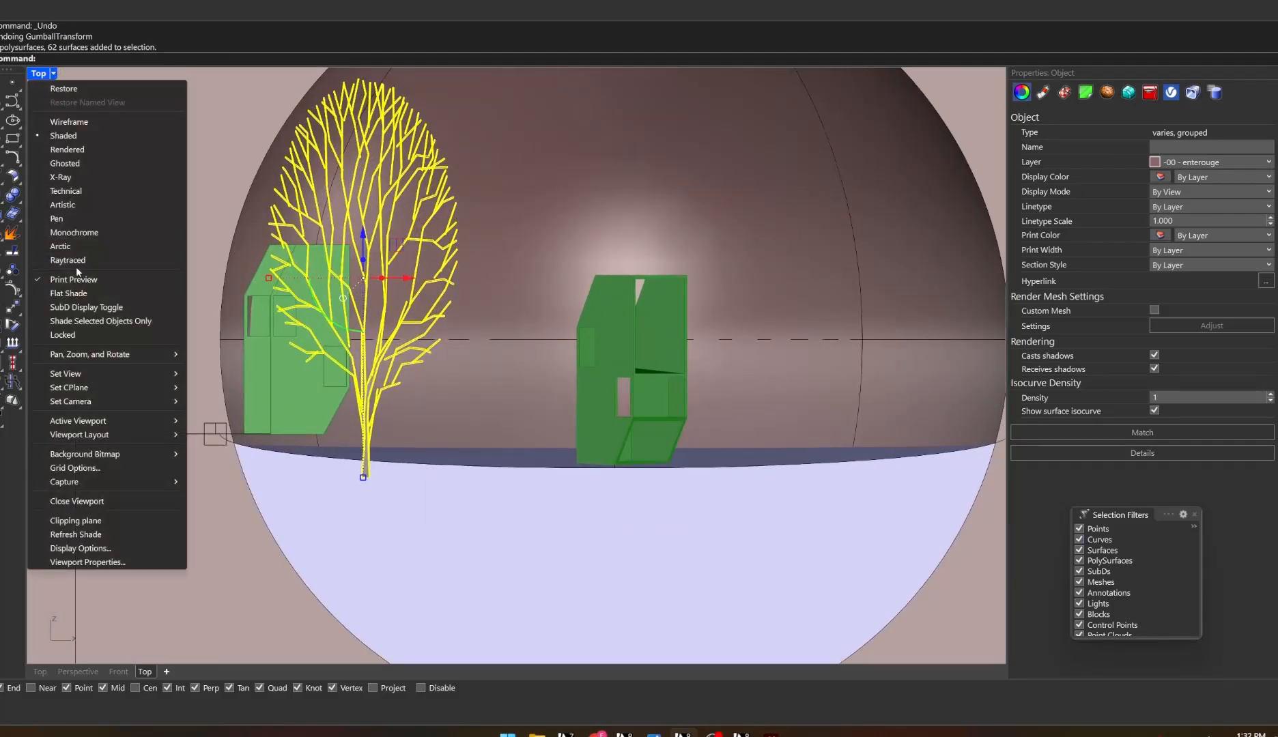
click(76, 262)
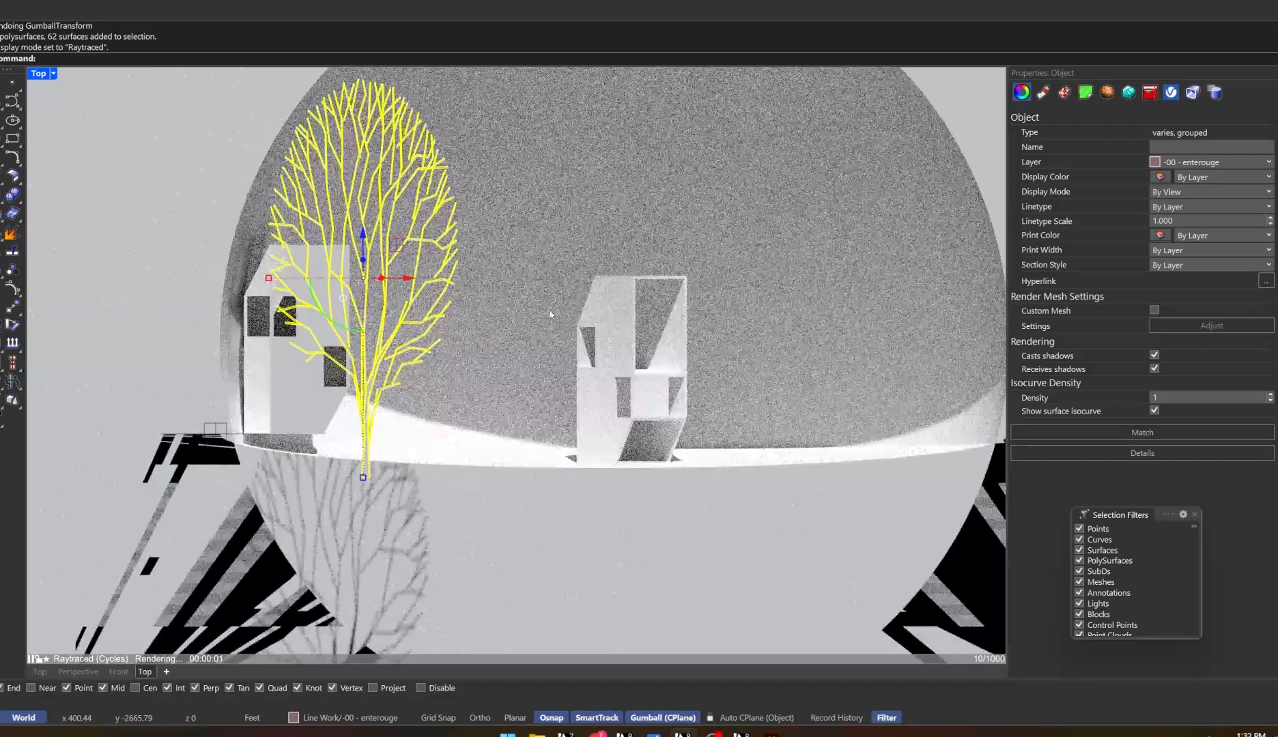
In the rendering sun settings, lower the manually controlled sun to an altitude of 29.2° and set its azimuth to 214.0°
click(1276, 234)
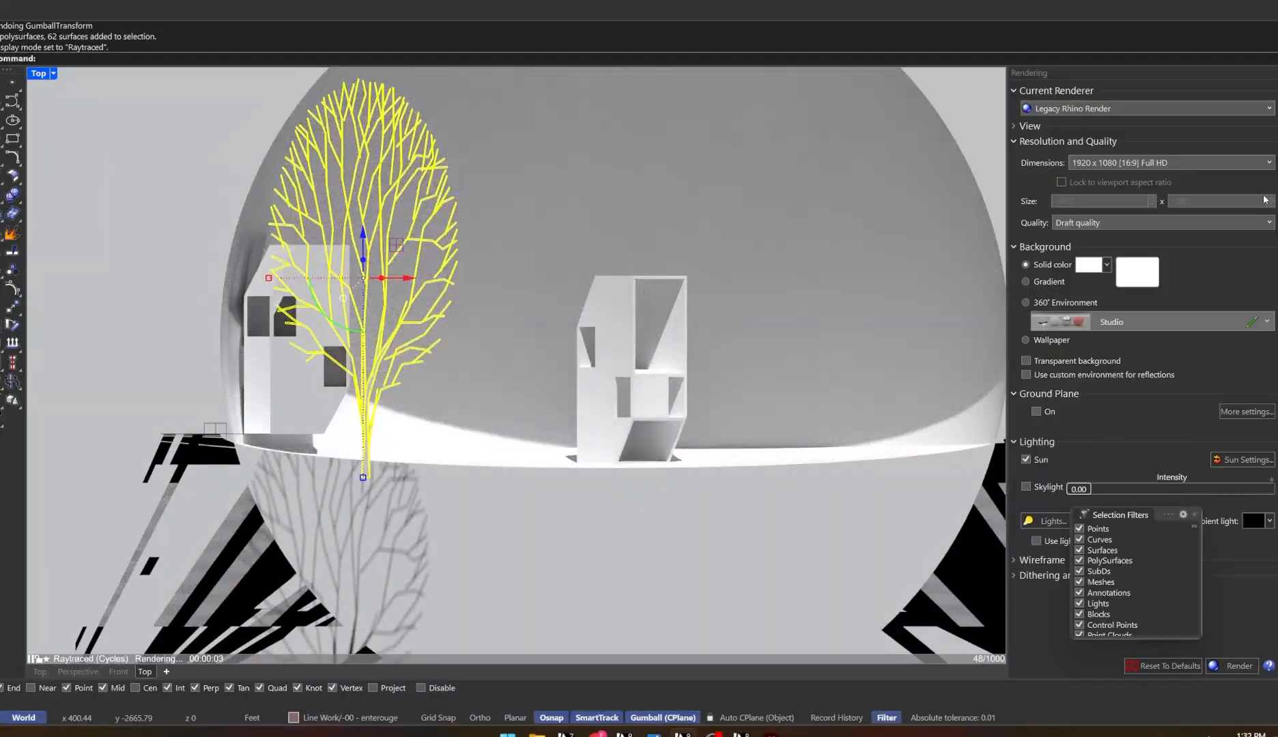
click(1230, 461)
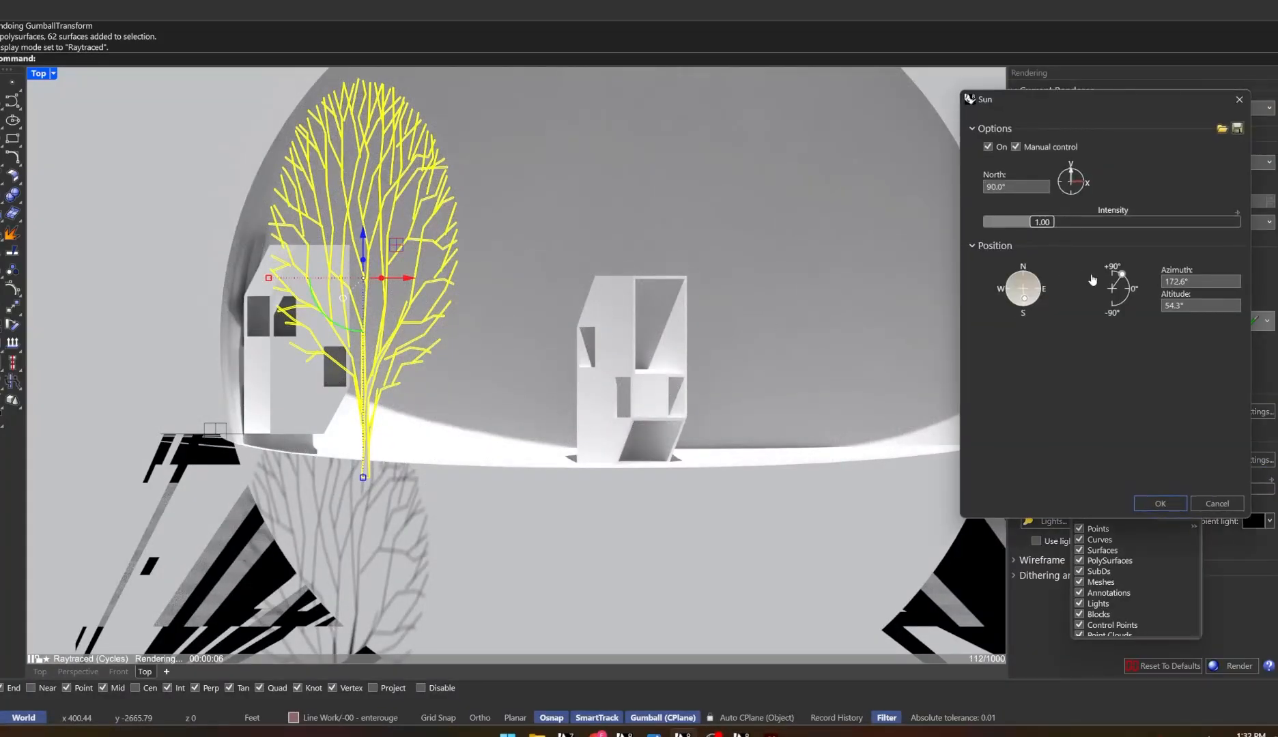
click(1126, 282)
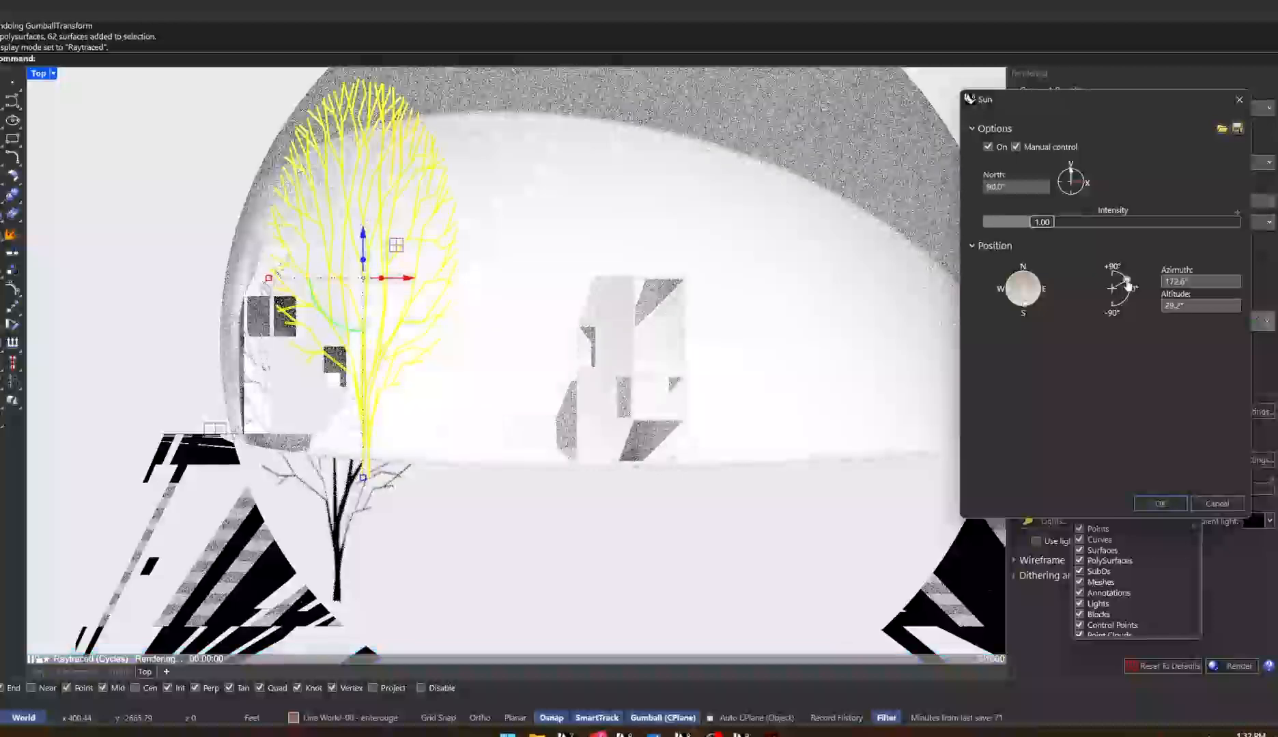
drag(1026, 304, 1011, 314)
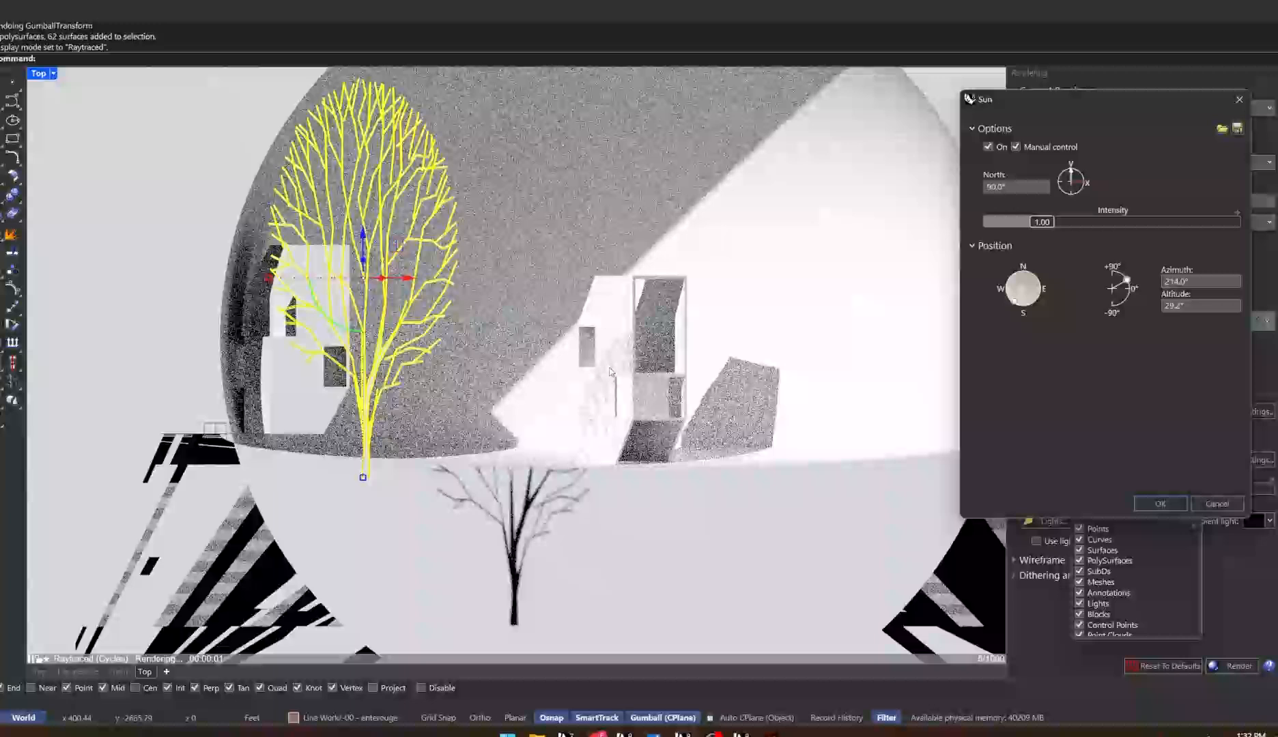